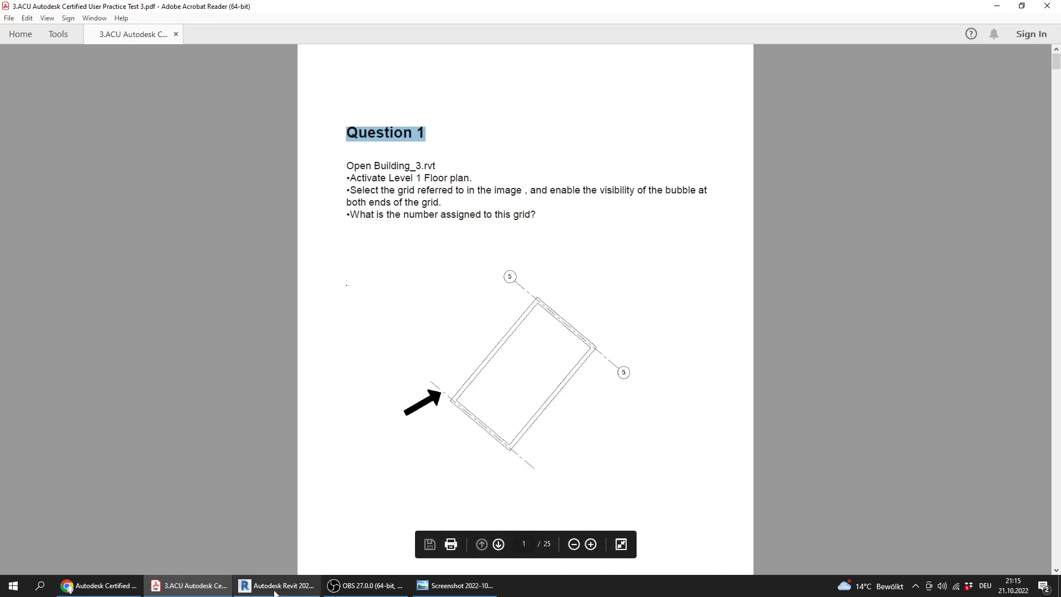
Switch to Revit and open Building_3.rvt from the Practice Exam 3_Files folder
click(276, 585)
click(107, 145)
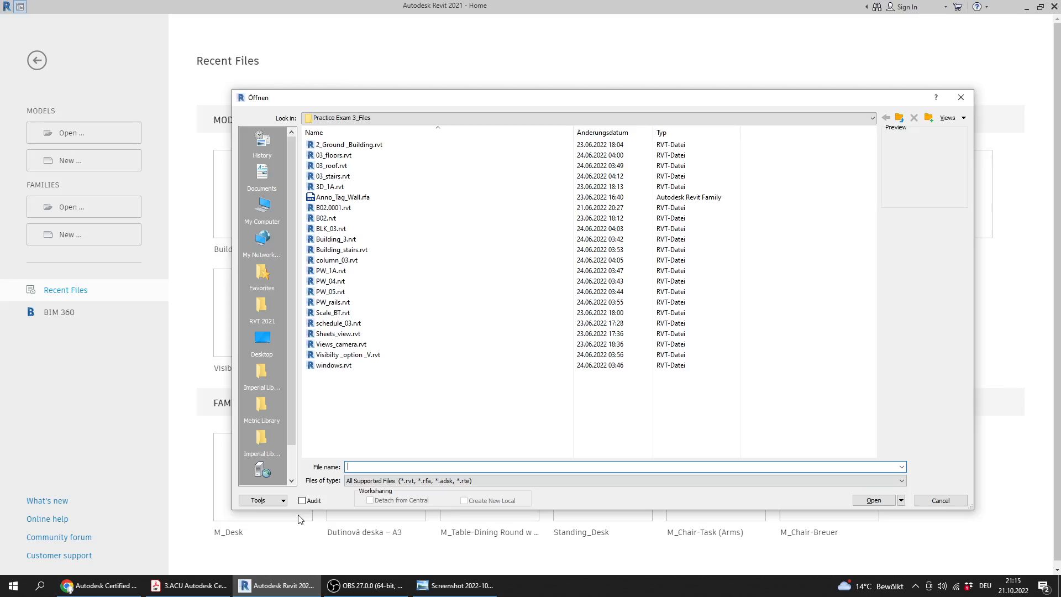
click(209, 588)
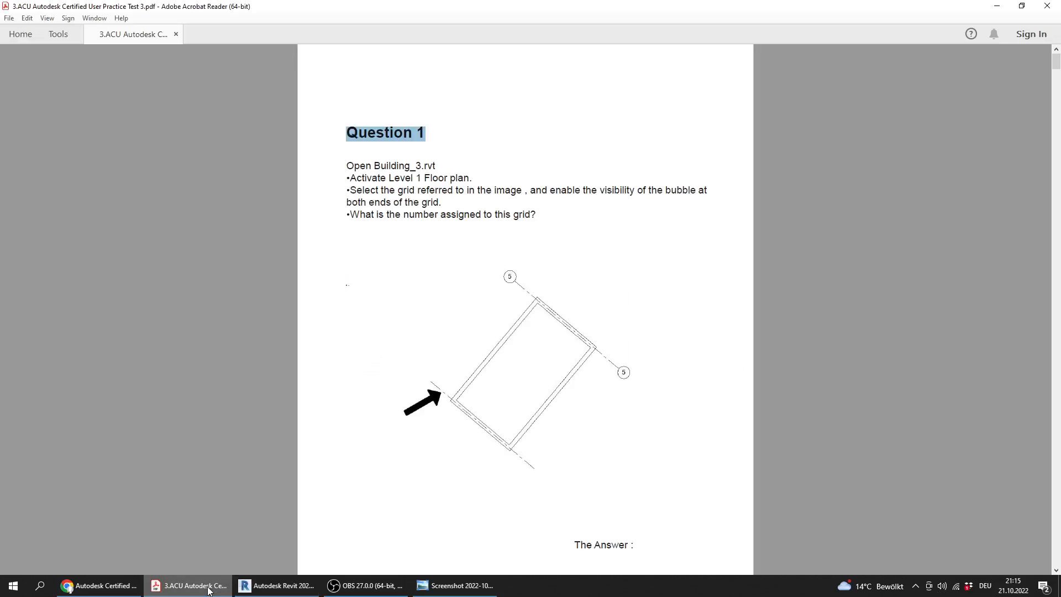
click(277, 585)
click(365, 217)
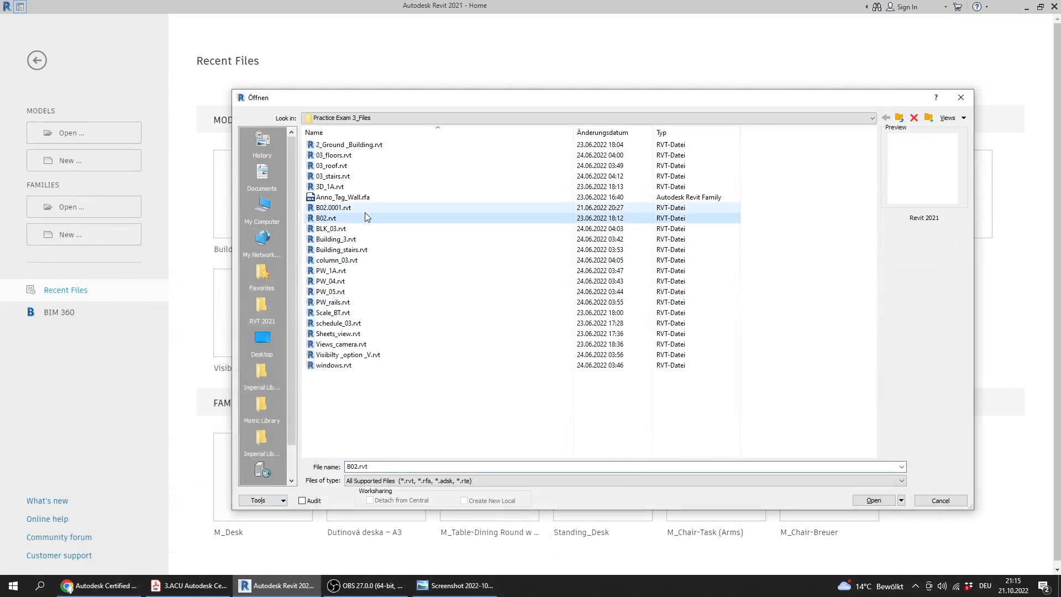
click(360, 228)
double_click(353, 239)
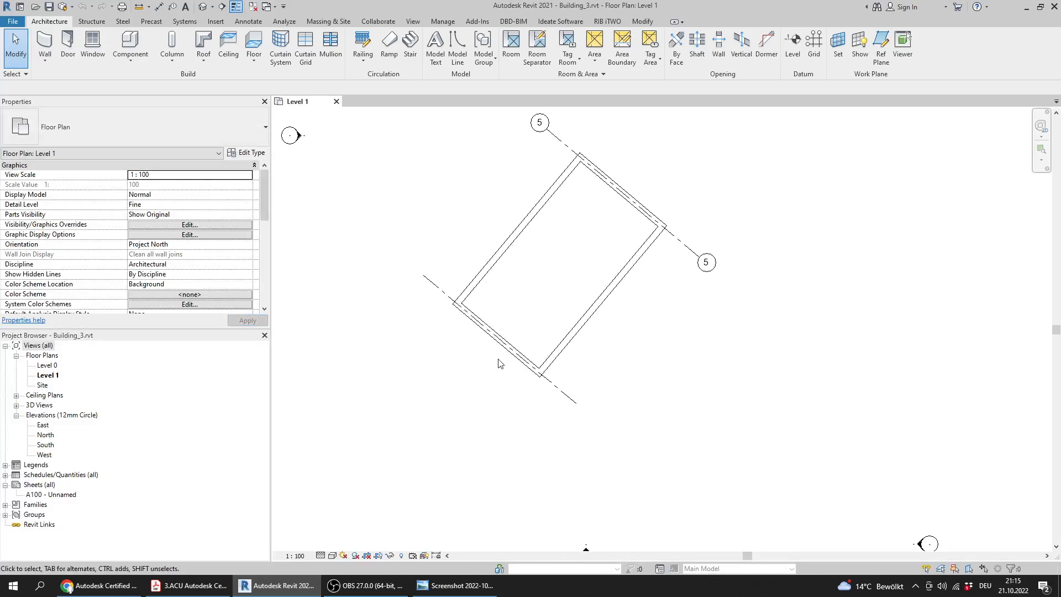
Show the bubbles at both ends of the unlabelled grid opposite grid 5 in the Level 1 floor plan
middle_drag(474, 335, 474, 365)
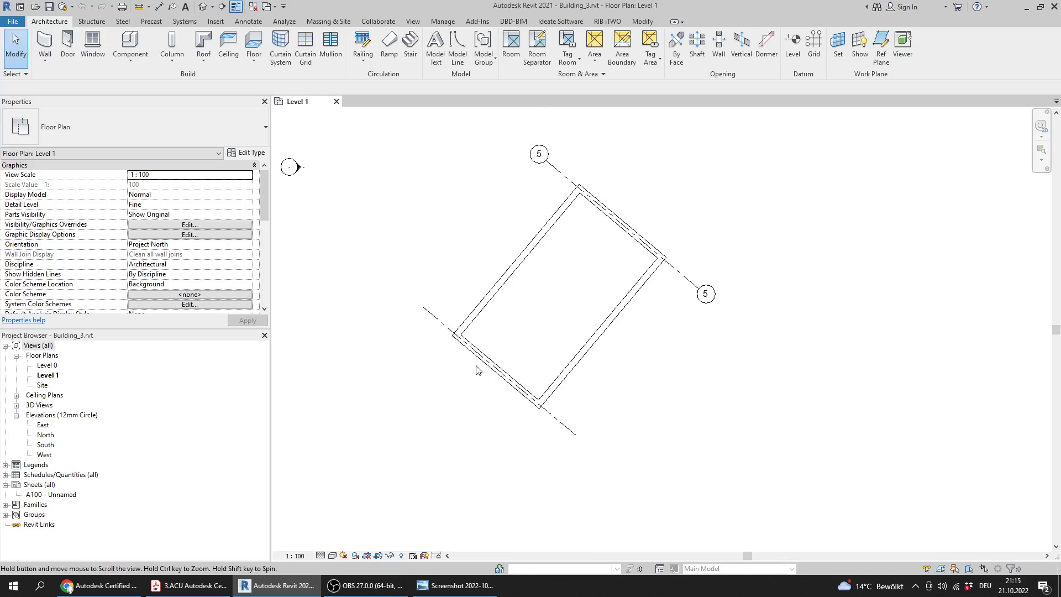
scroll(475, 362, up, 1)
click(572, 435)
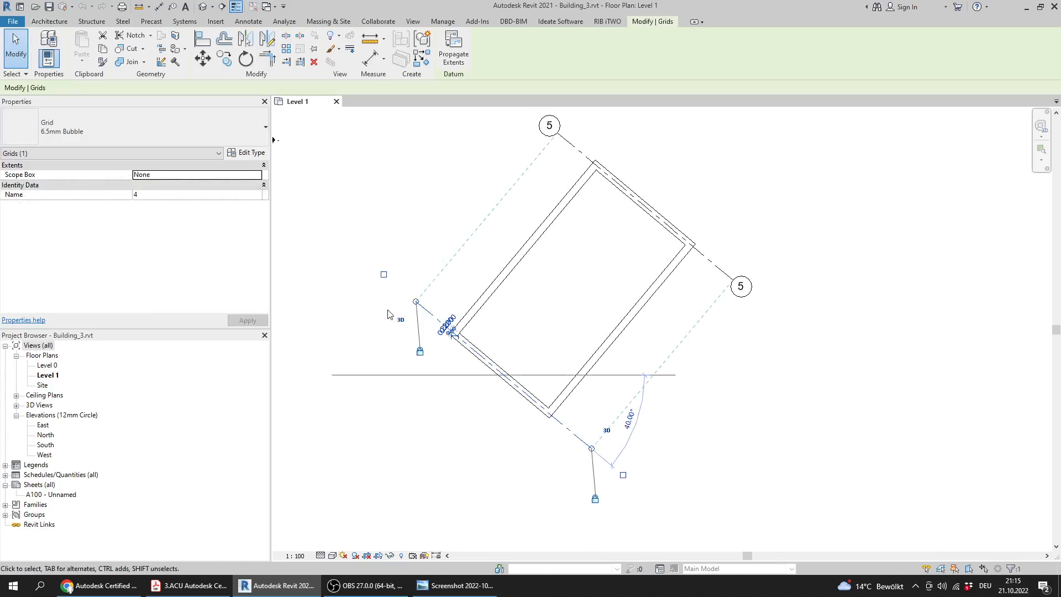
middle_drag(392, 315, 425, 346)
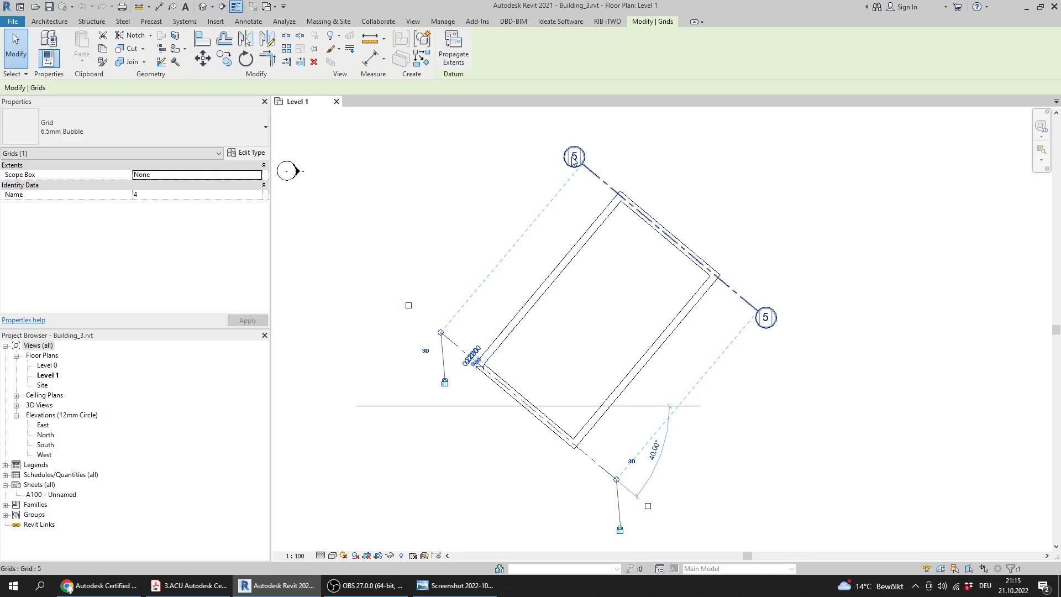
click(408, 305)
middle_drag(460, 405, 441, 365)
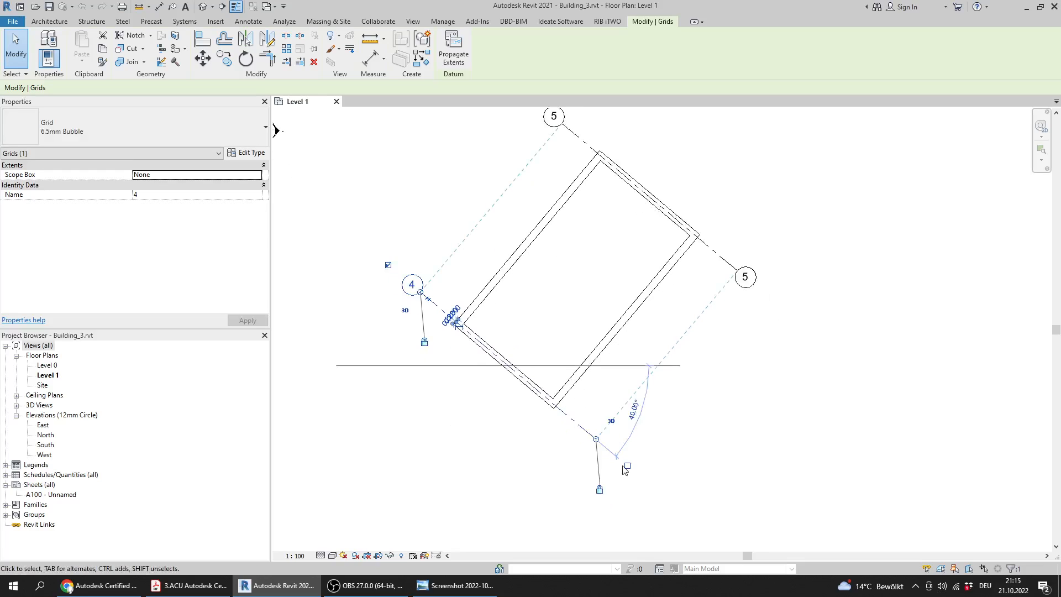
click(629, 465)
click(469, 486)
middle_drag(491, 403, 513, 417)
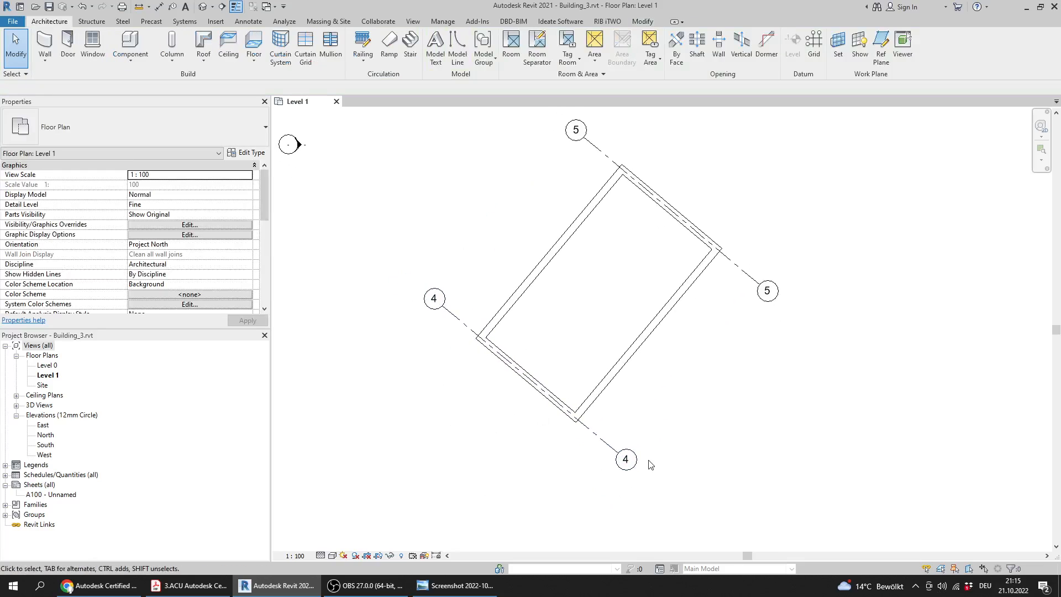
middle_drag(399, 428, 420, 416)
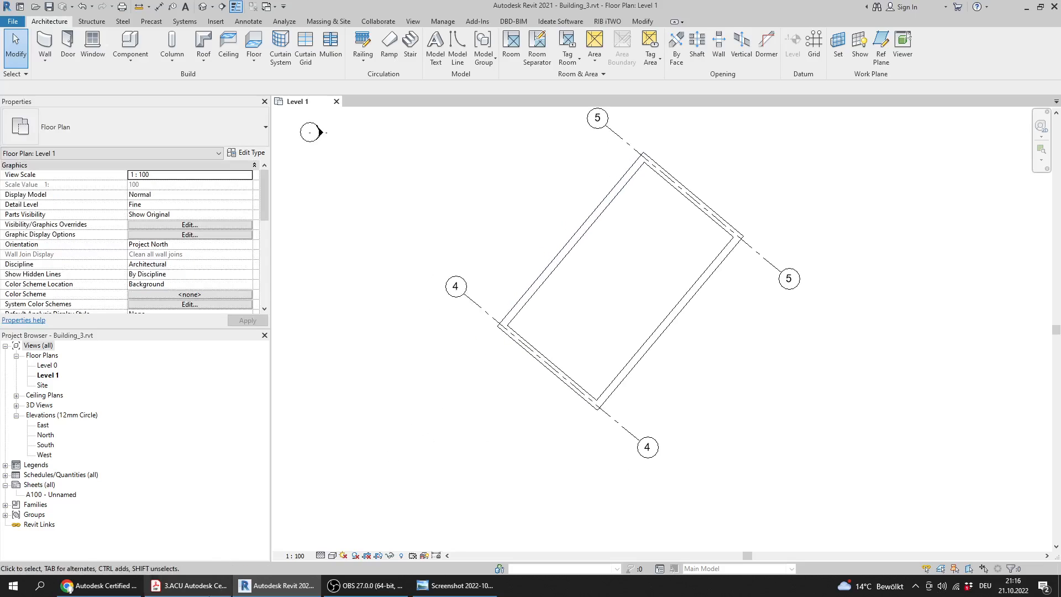
Switch to the practice test PDF, reread what Question 1 asks about the grid's number, and compare it with the Revit plan
click(218, 587)
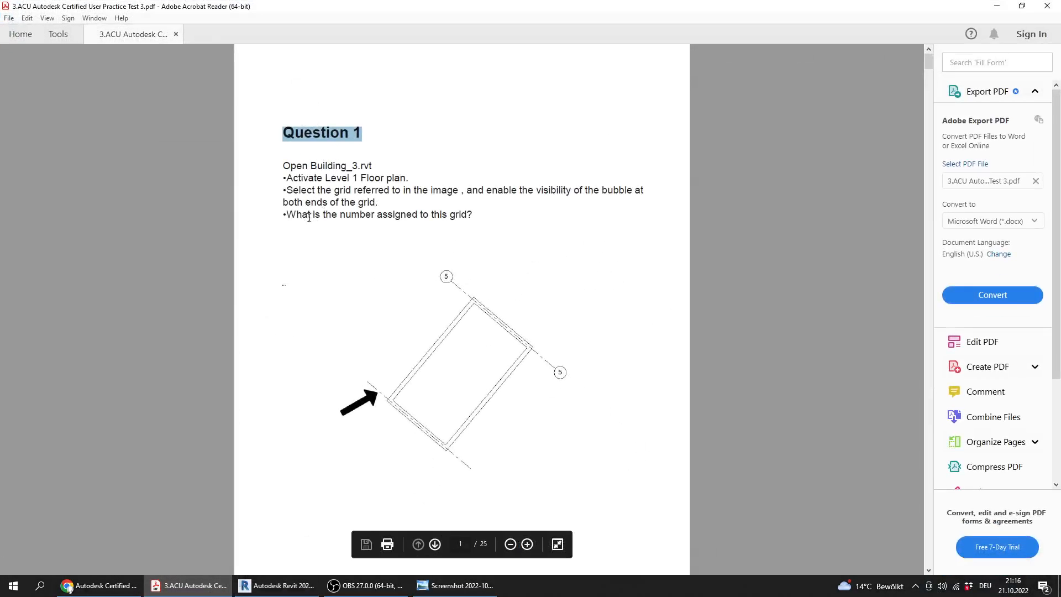
drag(309, 217, 472, 218)
scroll(368, 358, down, 1)
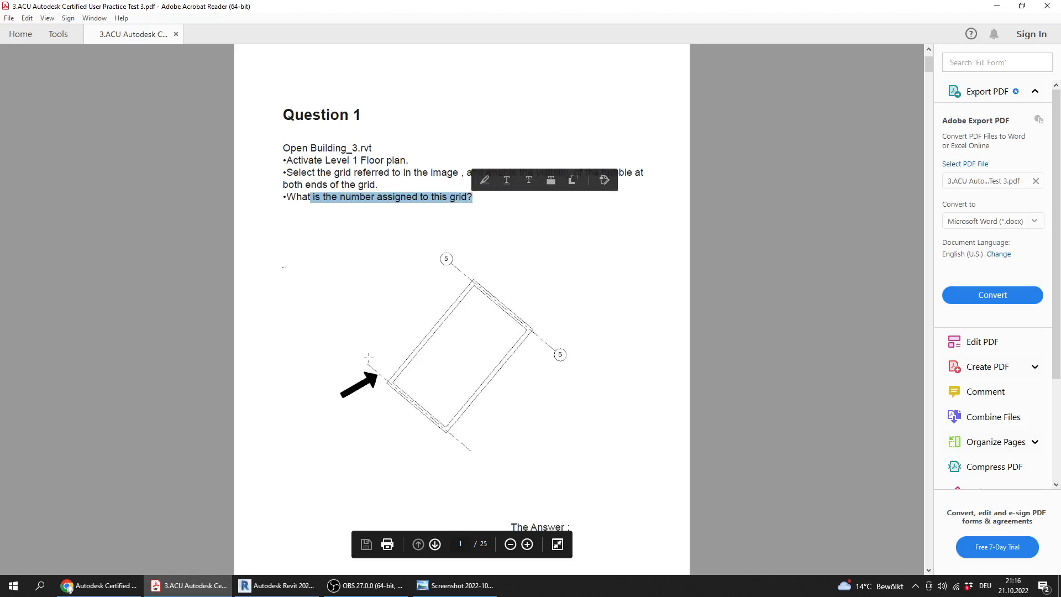
click(277, 585)
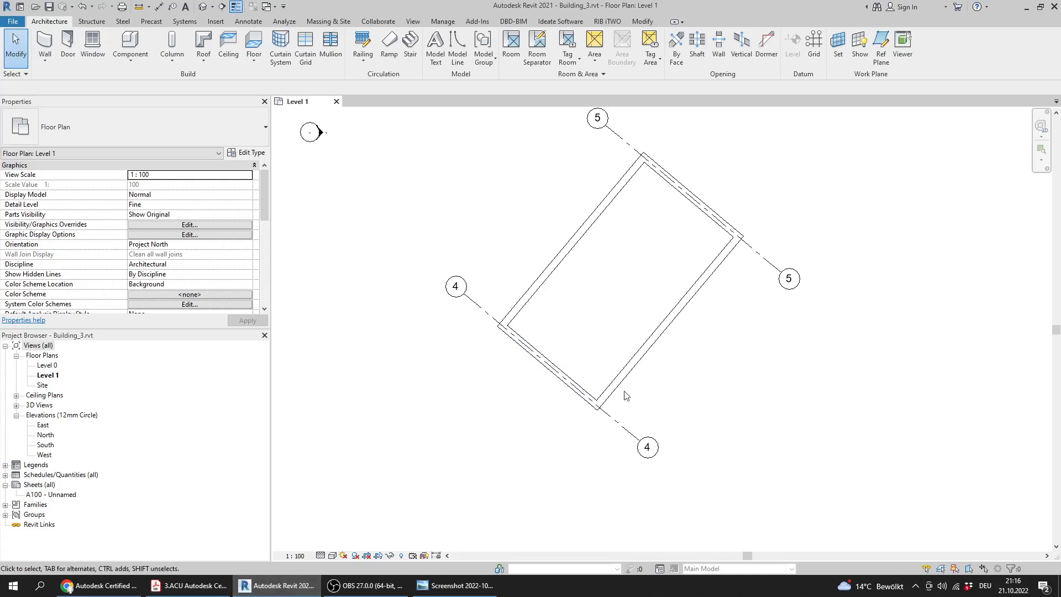
Switch to the answers screenshot in the photo viewer and check the answer to Question 1
click(455, 586)
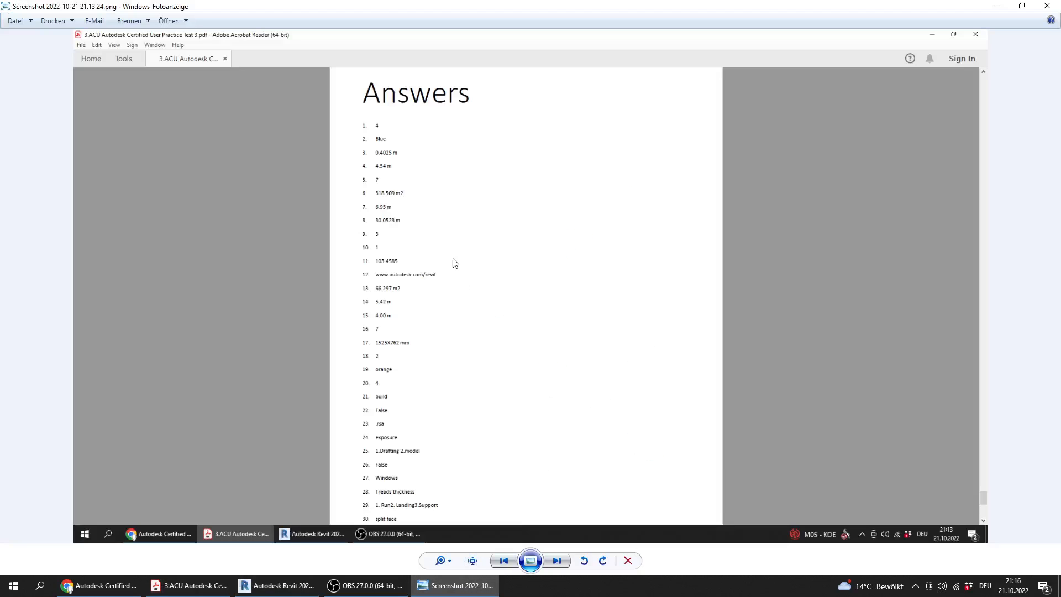
scroll(364, 154, up, 2)
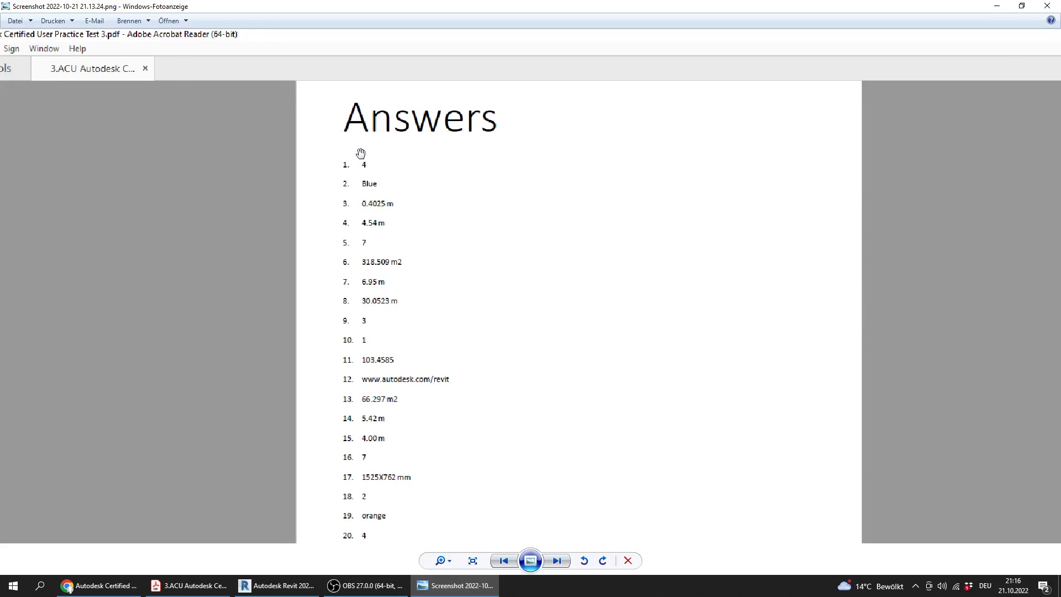
scroll(360, 154, down, 2)
click(276, 586)
Switch to Chrome and review the practice test course page, including its description and the list of included tests
click(99, 586)
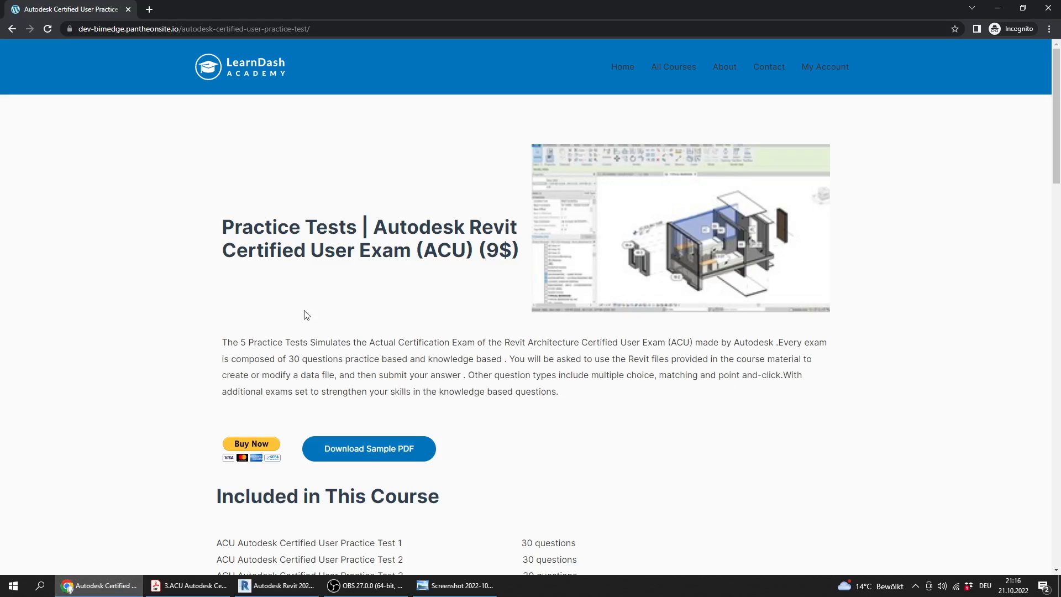
scroll(310, 247, down, 2)
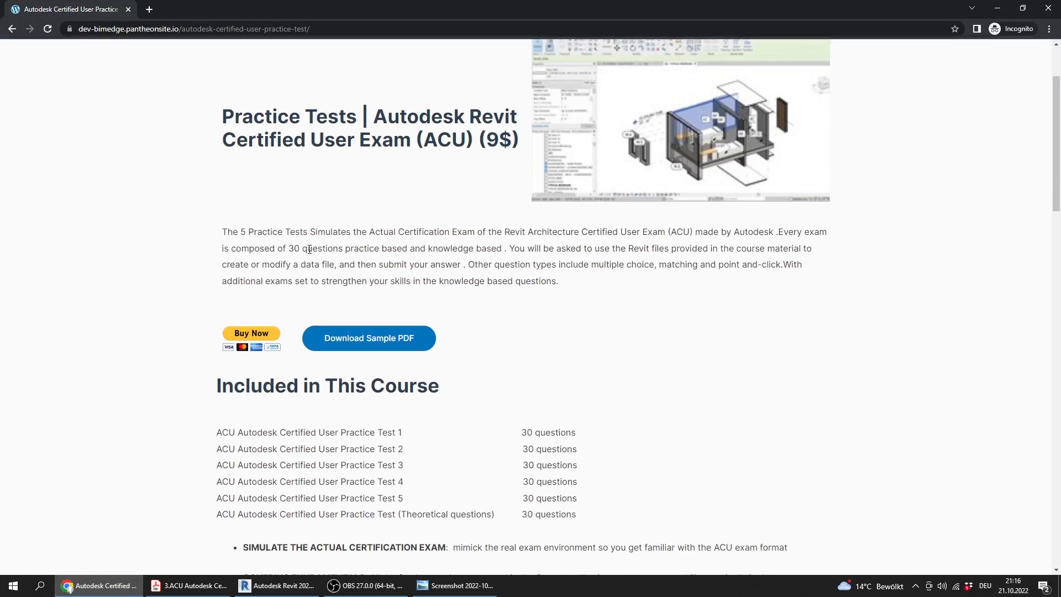
scroll(310, 248, down, 1)
scroll(326, 287, up, 3)
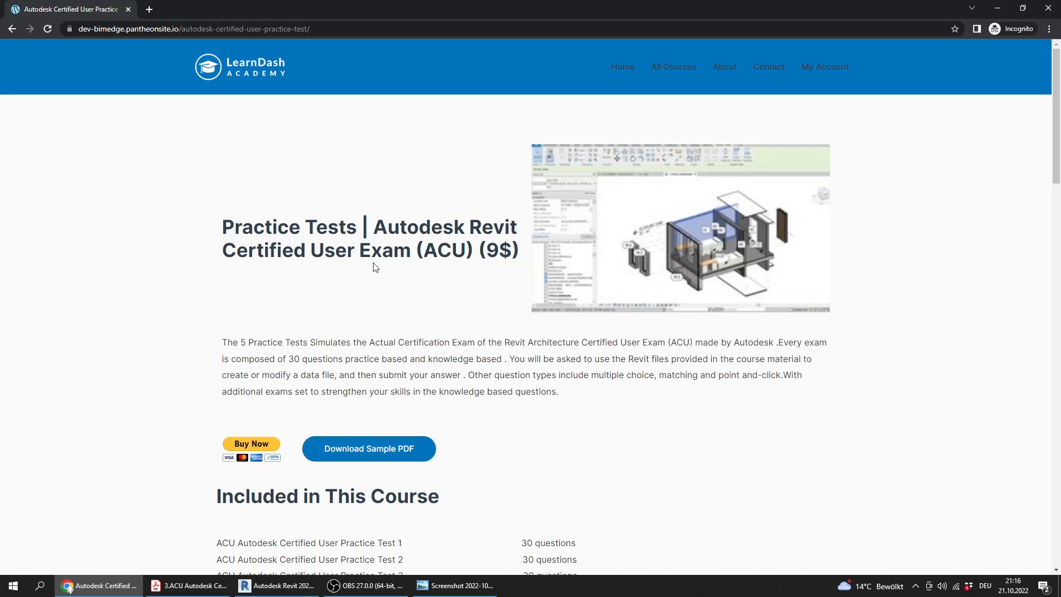
scroll(376, 264, down, 3)
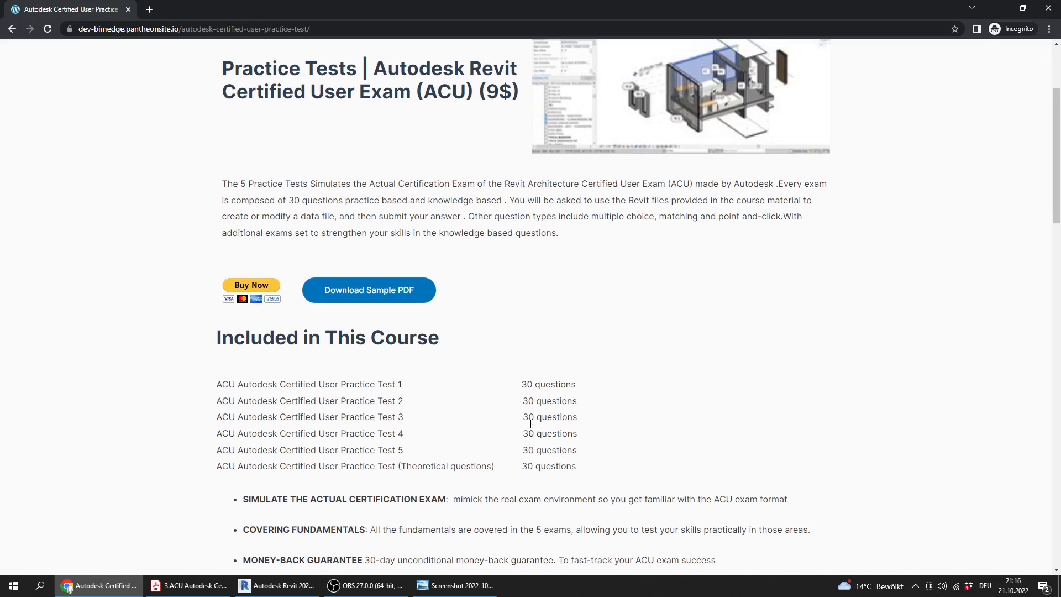
scroll(531, 425, up, 3)
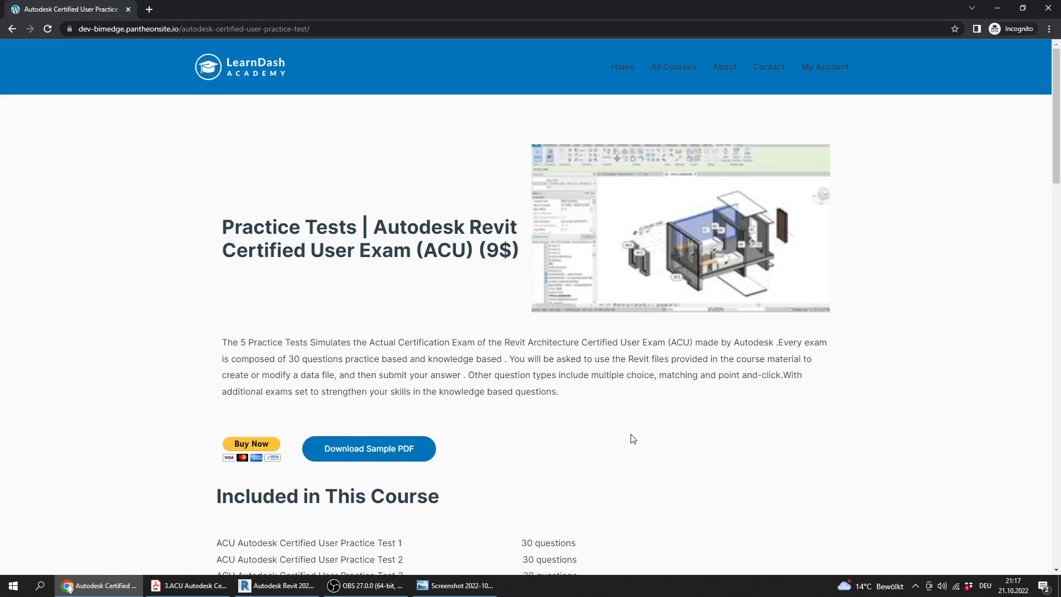
scroll(630, 436, down, 4)
scroll(371, 385, up, 4)
Switch to the practice test PDF and read Question 2, noting which Revit file it uses
click(187, 586)
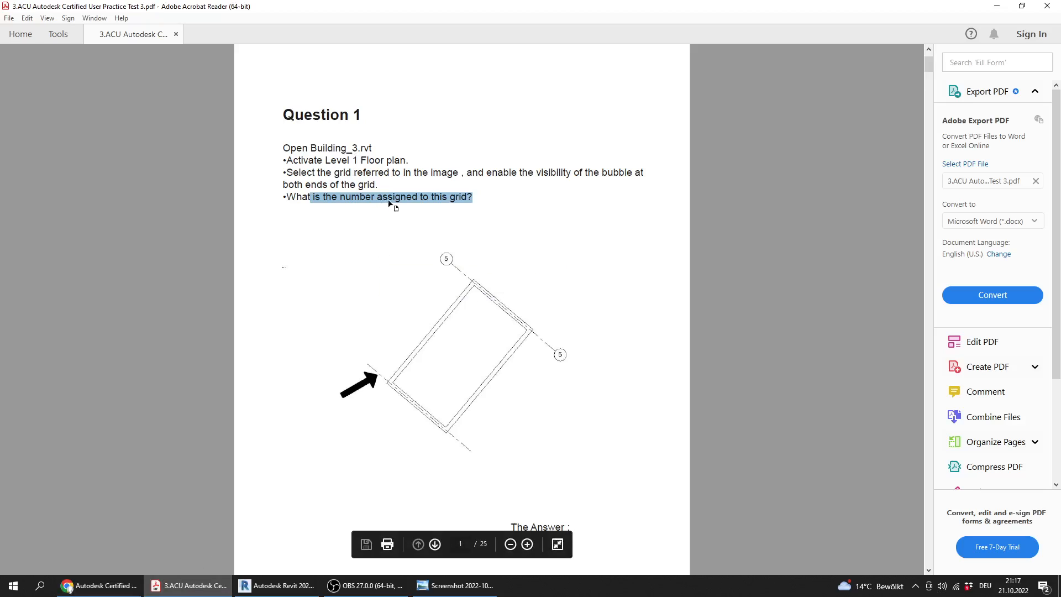
scroll(373, 223, down, 10)
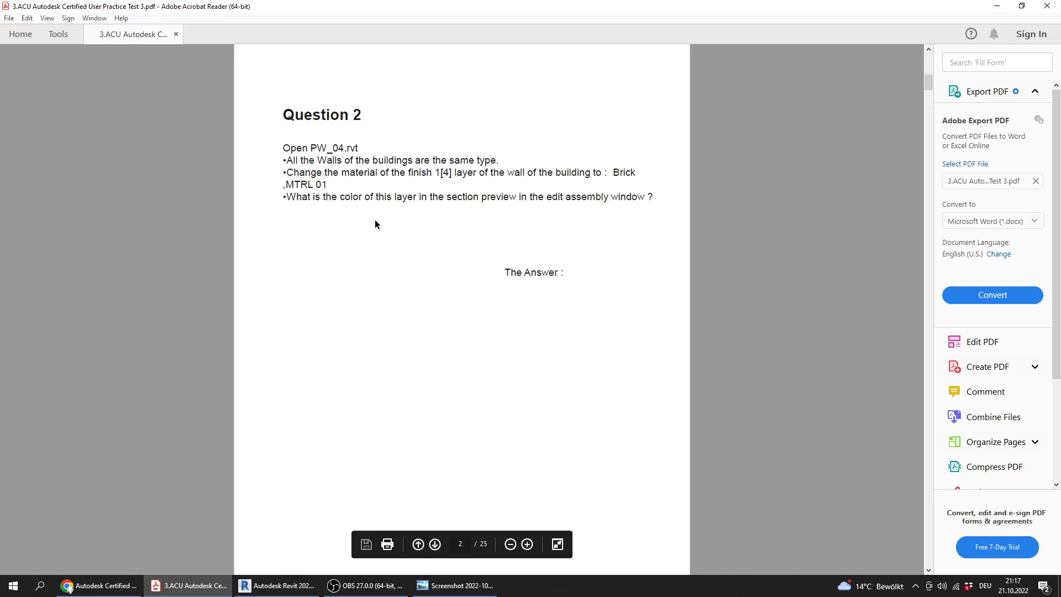
scroll(370, 221, up, 2)
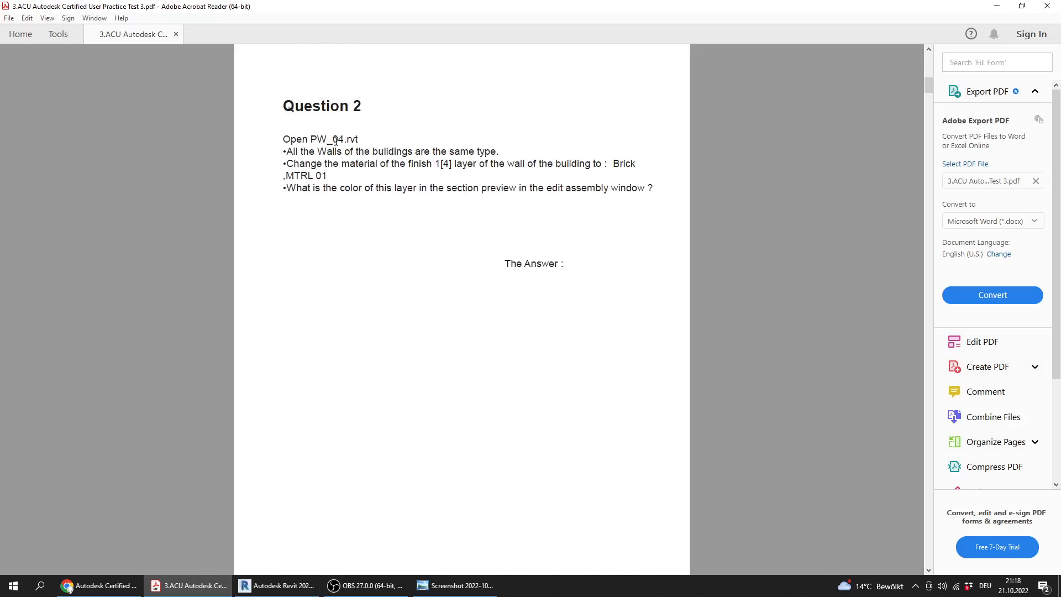
drag(362, 138, 310, 139)
Switch to Revit and close the Building_3.rvt project
click(276, 585)
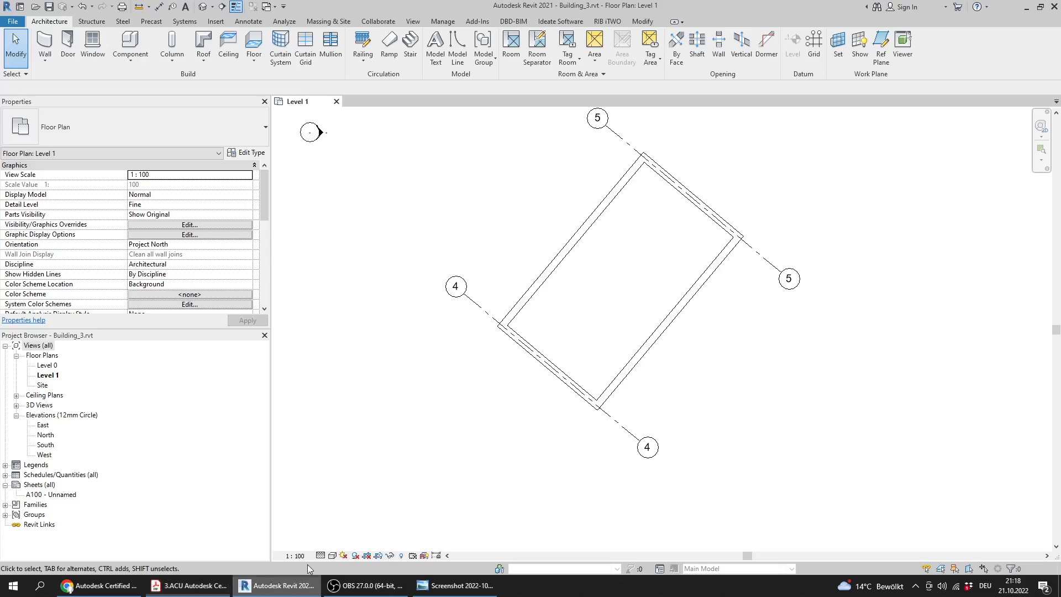
click(337, 102)
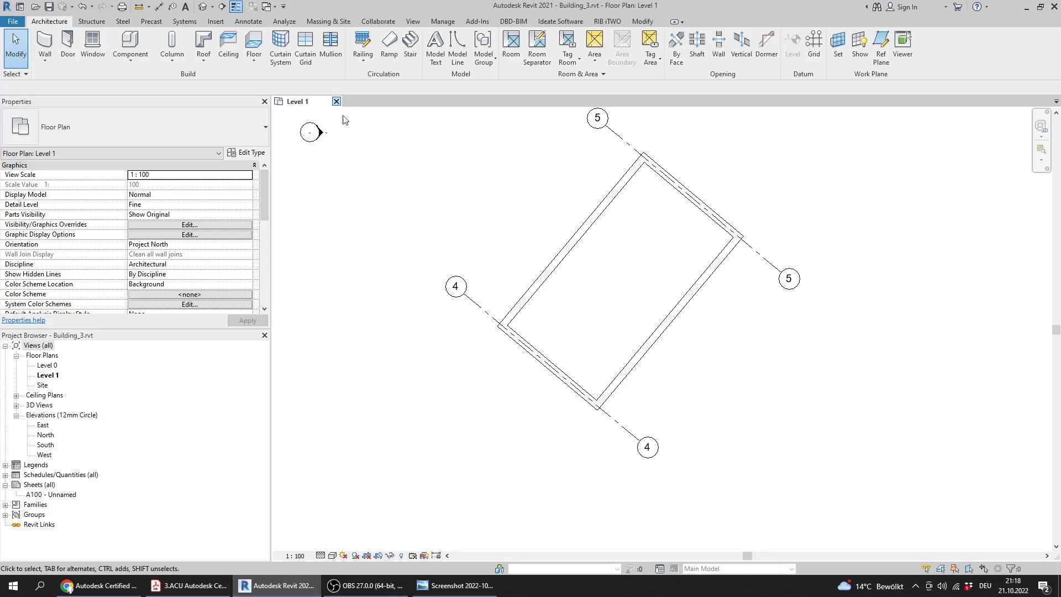
click(540, 293)
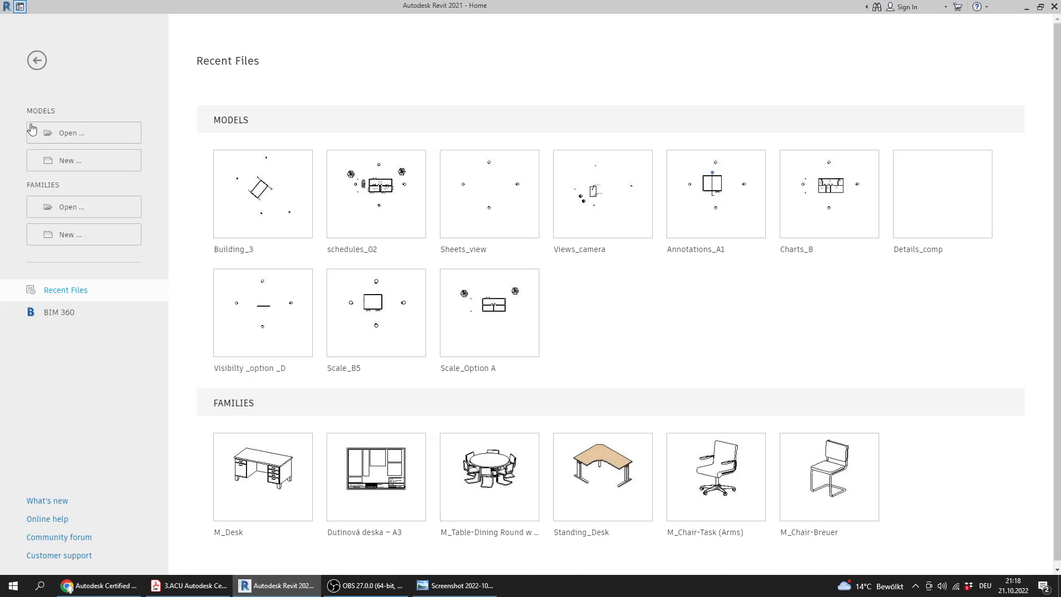
Open PW_04.rvt from the Practice Exam 3_Files folder
click(71, 134)
click(341, 250)
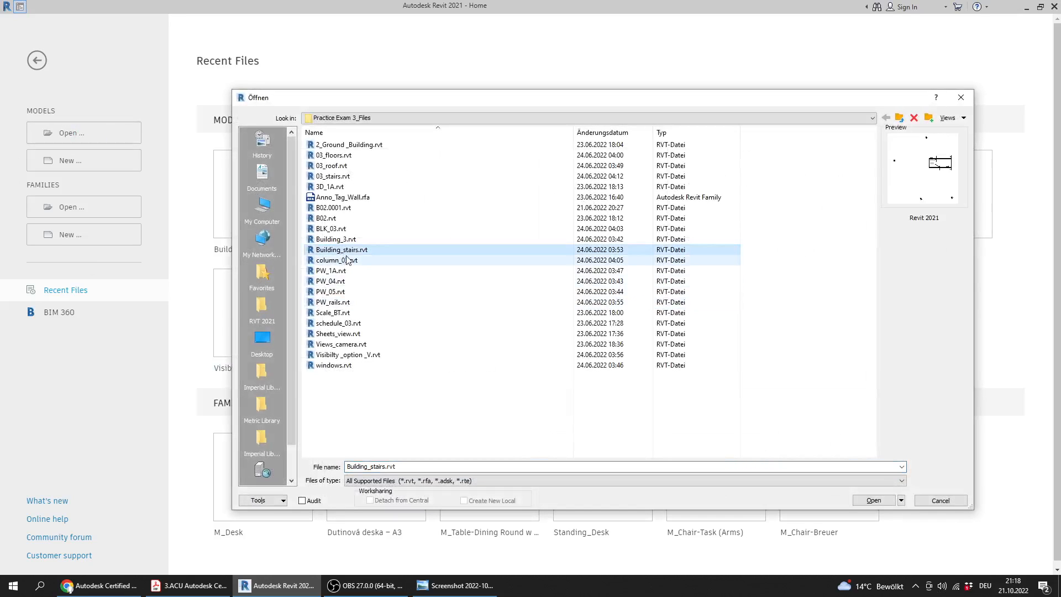
key(Down)
key(Down)
double_click(310, 303)
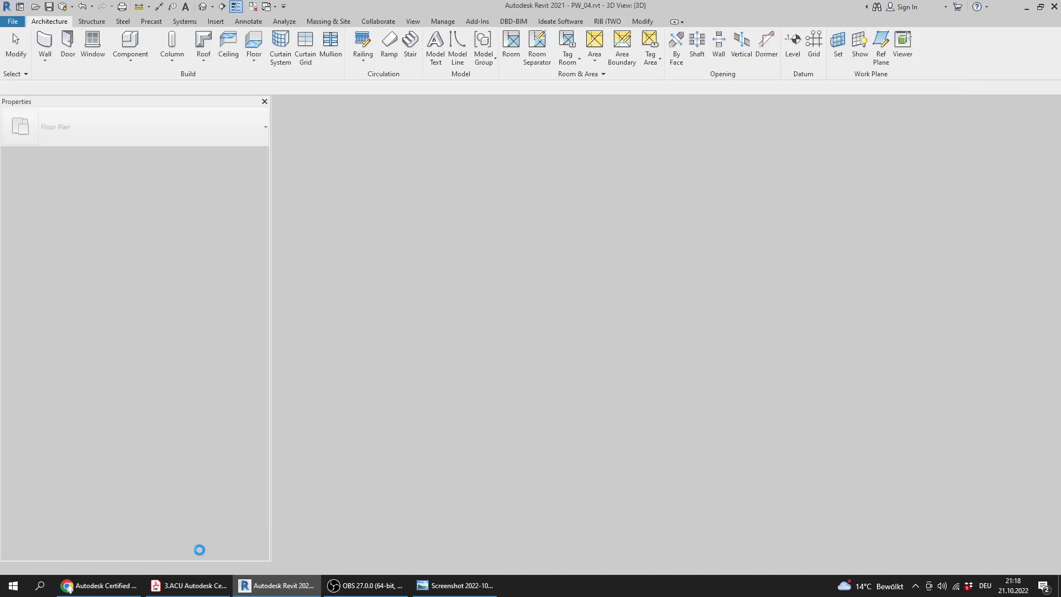
Switch to the practice test PDF and read Question 2's required layer material and its question about the section preview
click(208, 585)
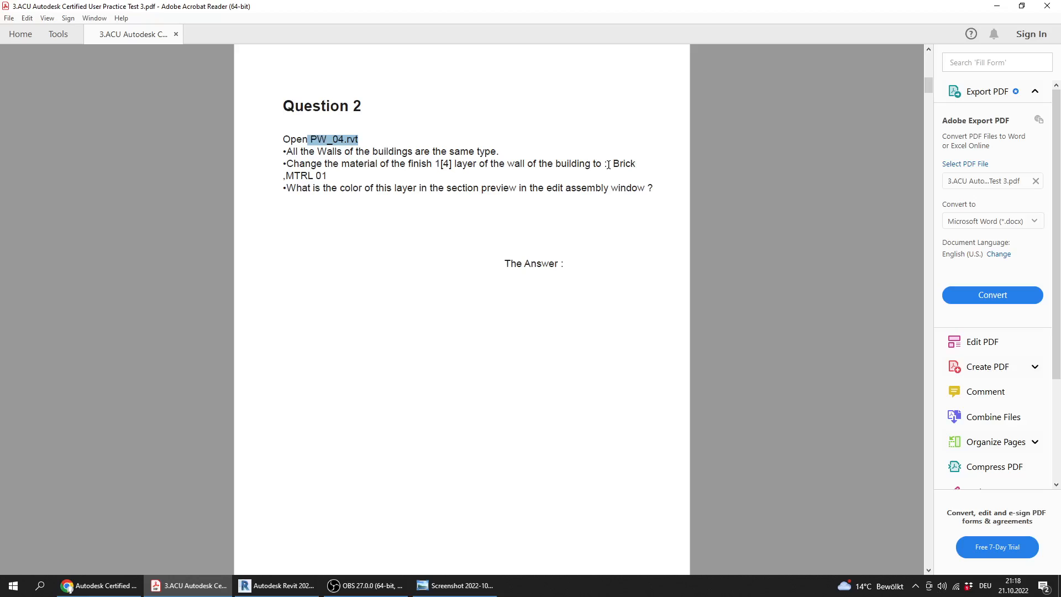
drag(608, 165, 644, 168)
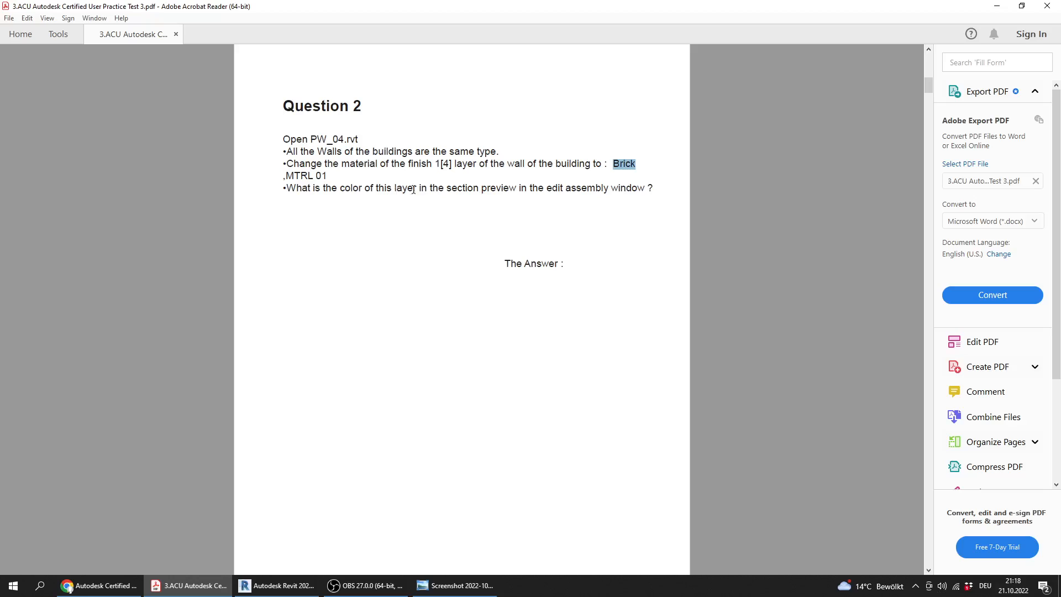
drag(446, 189, 644, 190)
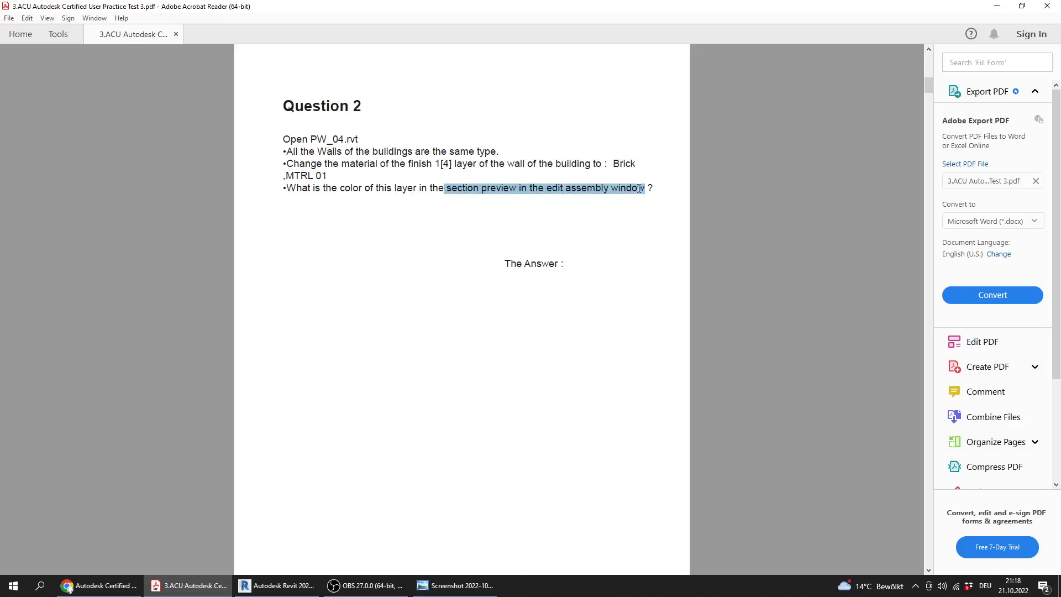
Switch to Revit and open the type properties of the building's exterior wall below the roof eave
click(277, 585)
shift+middle_drag(518, 383, 565, 436)
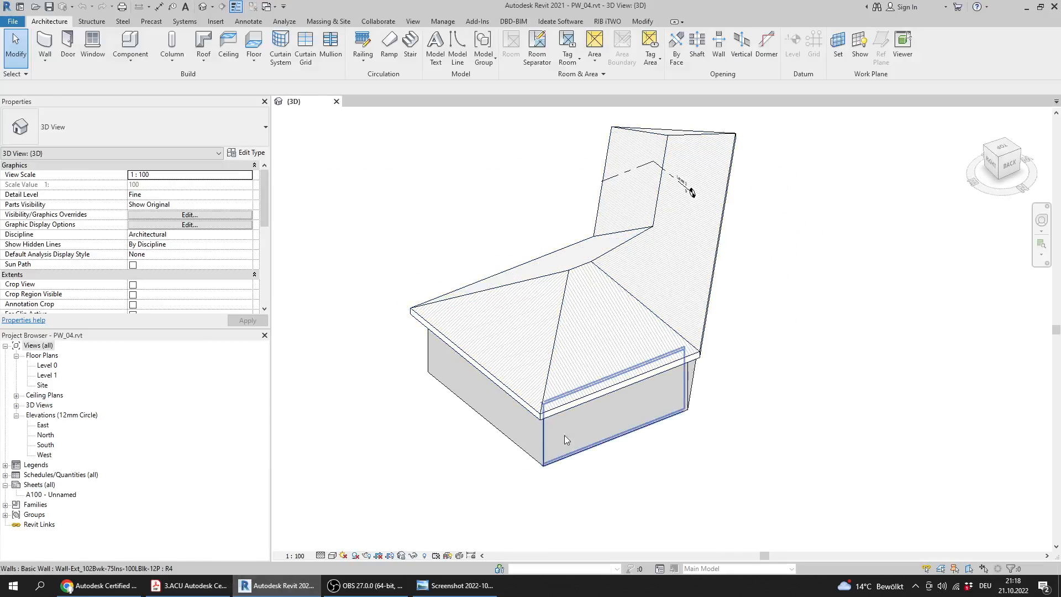
click(581, 429)
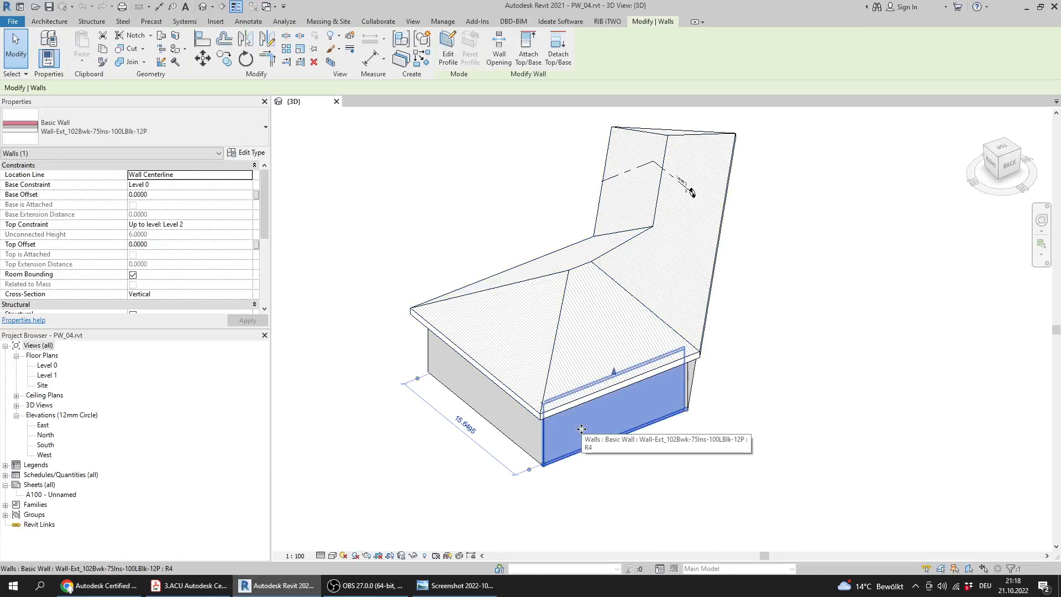
click(256, 154)
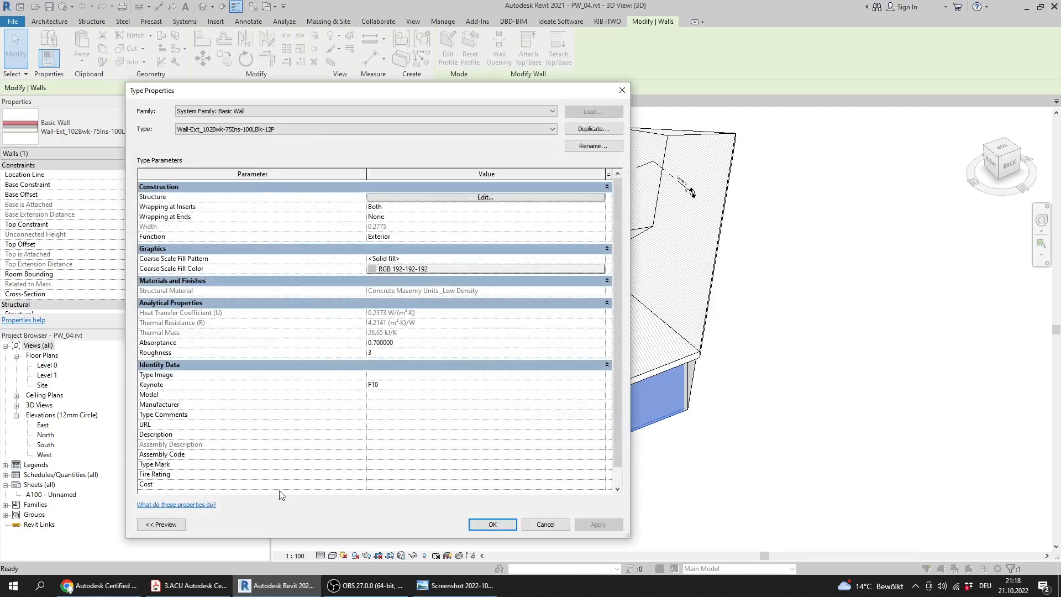
Check in the practice test PDF which wall layer Question 2 asks to change, and return to Revit
click(187, 586)
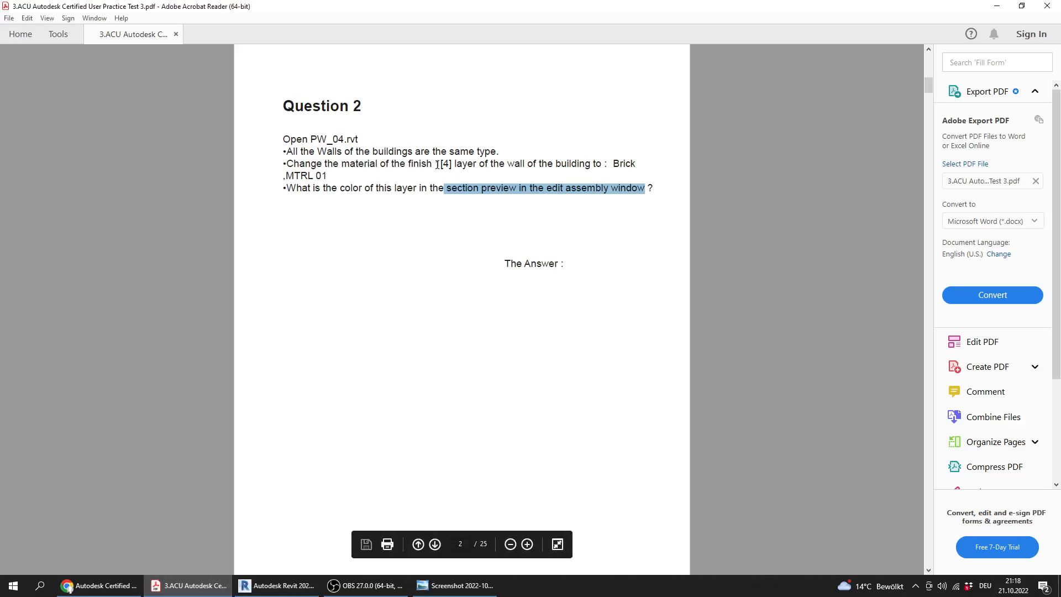
drag(409, 164, 477, 164)
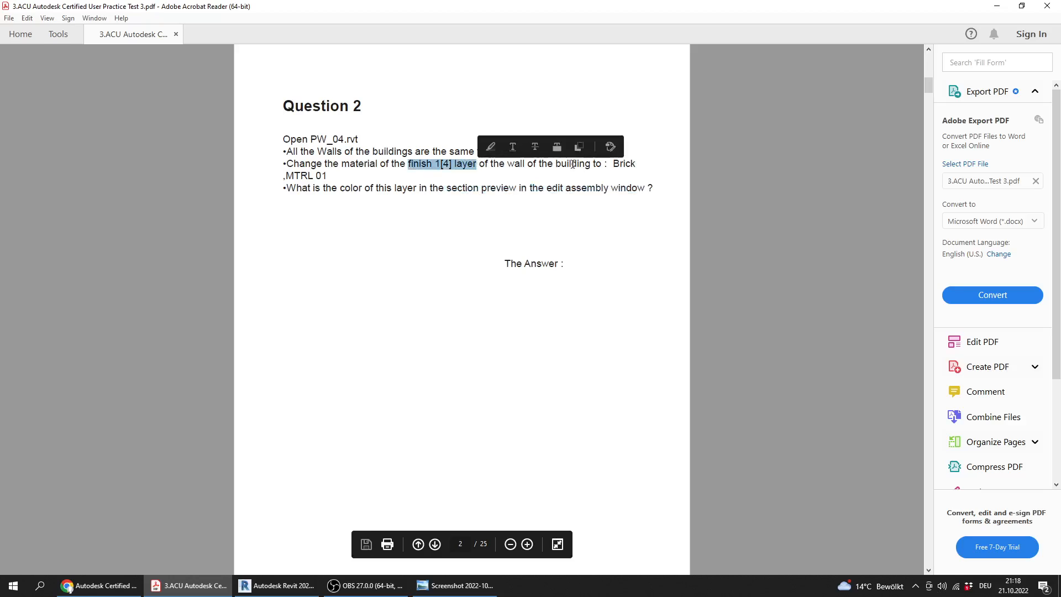
click(295, 593)
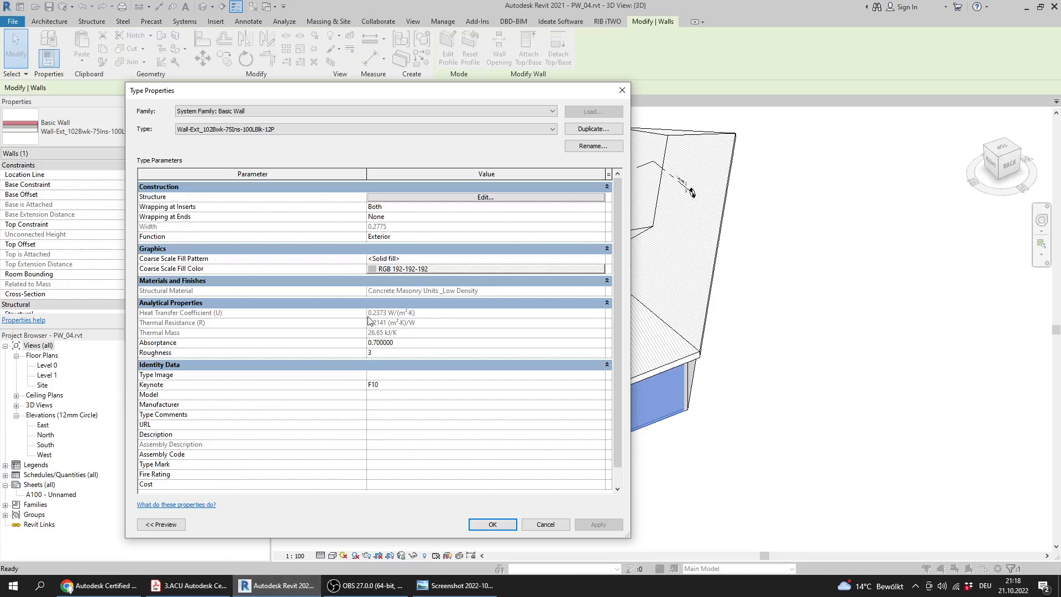
Set the material of the Finish 1 [4] layer to Brick, MTRL 01 in the wall type's structure
click(468, 198)
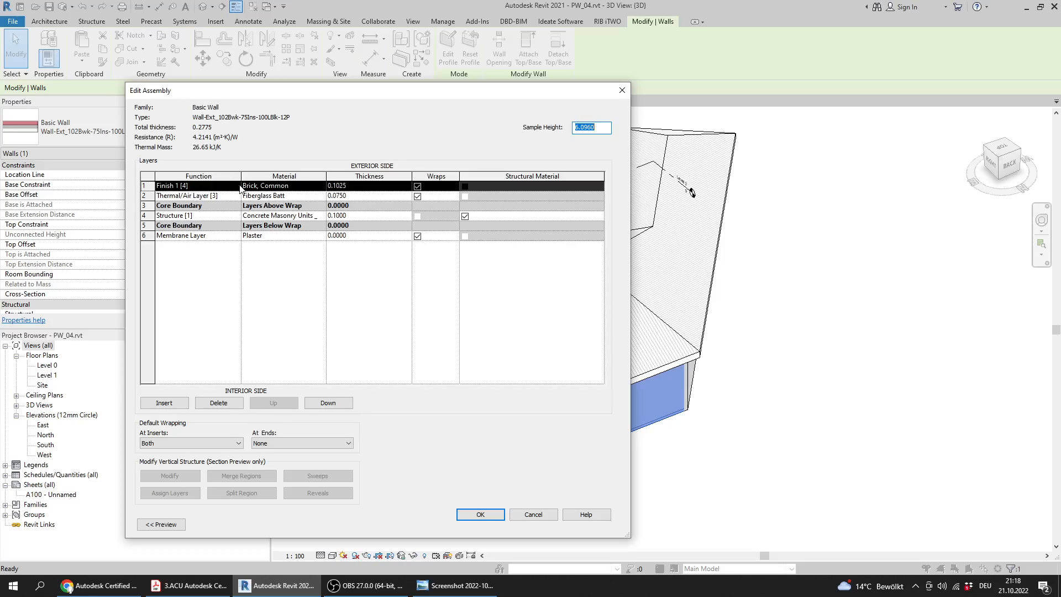
click(321, 190)
click(323, 191)
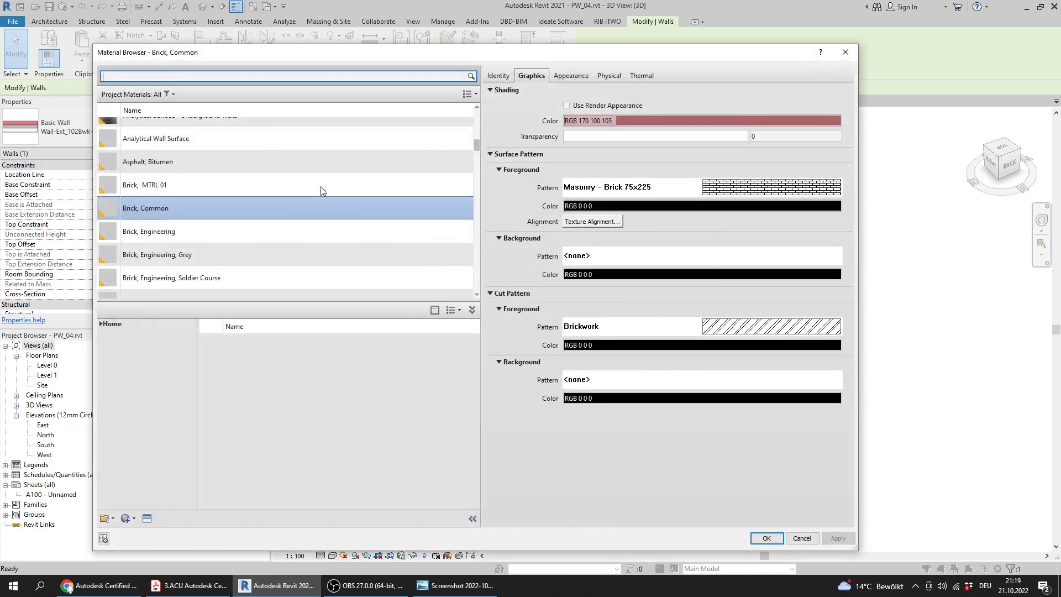
click(161, 190)
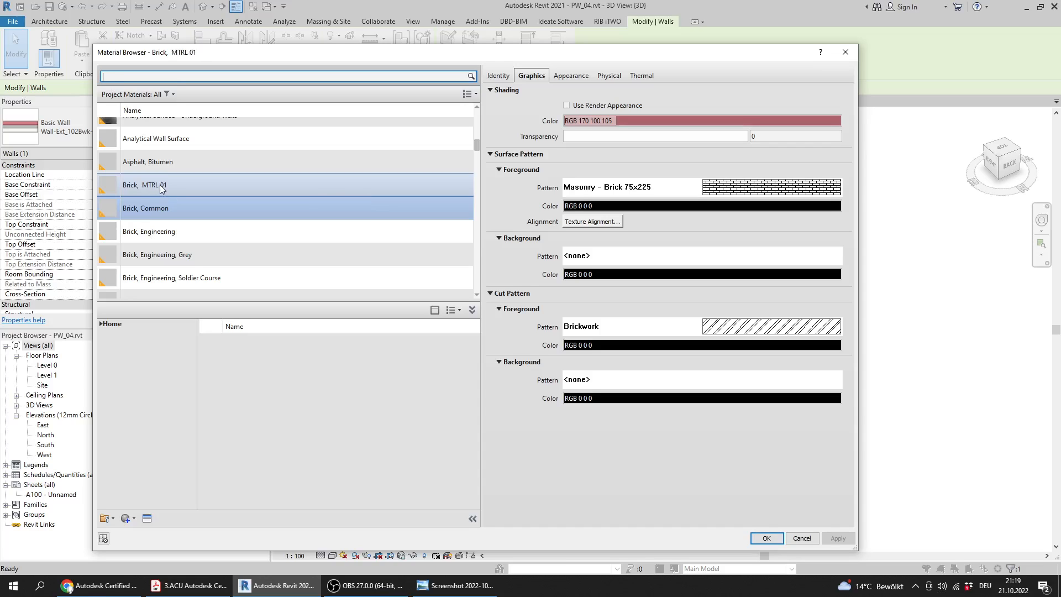
double_click(175, 192)
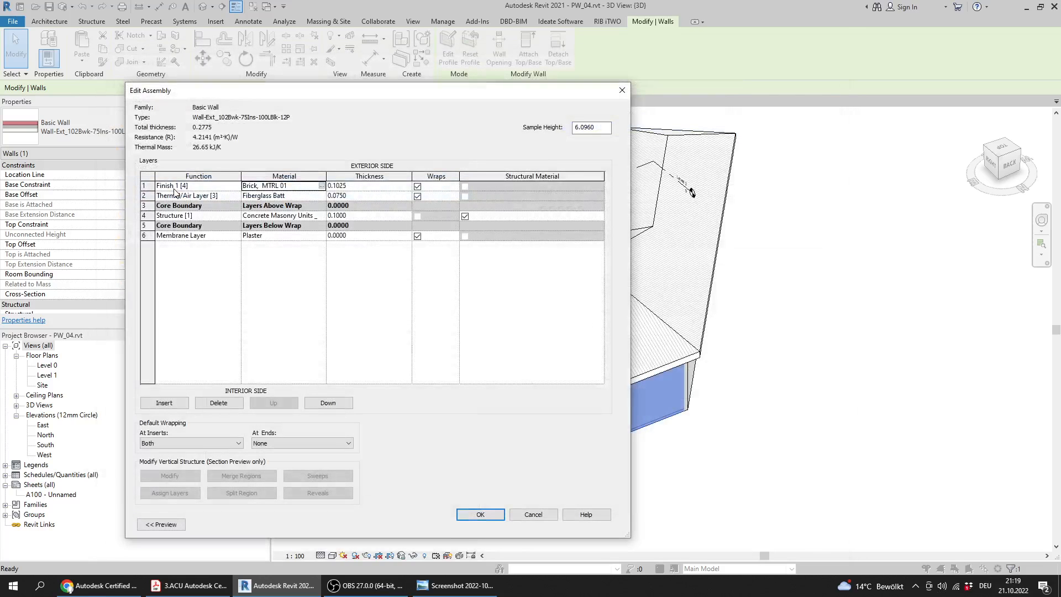
Re-read in the practice test PDF where Question 2 wants the layer color checked, and return to Revit
key(alt+Tab)
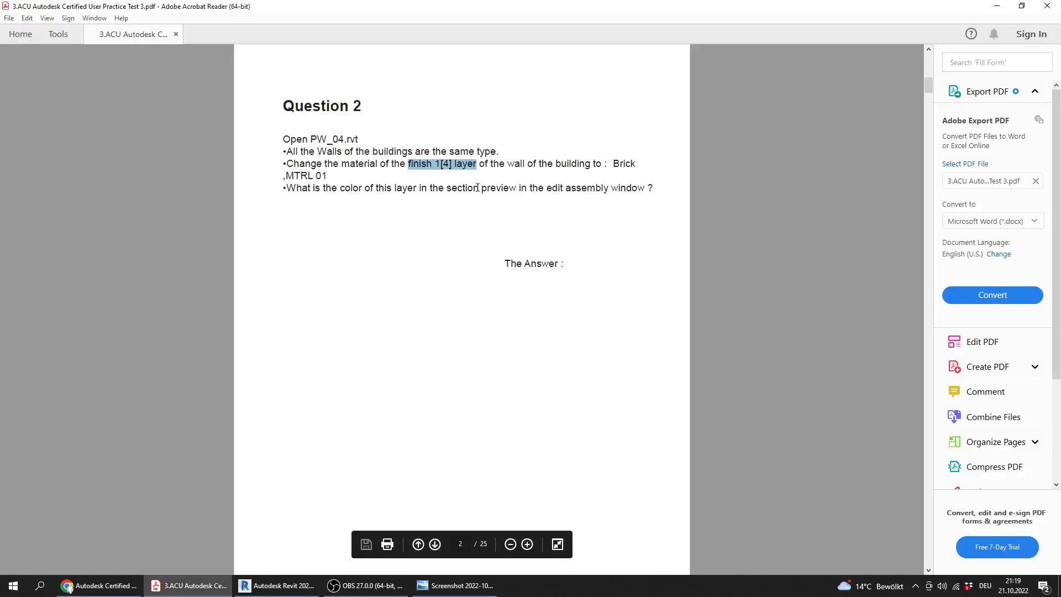
drag(546, 188, 645, 188)
key(alt+Tab)
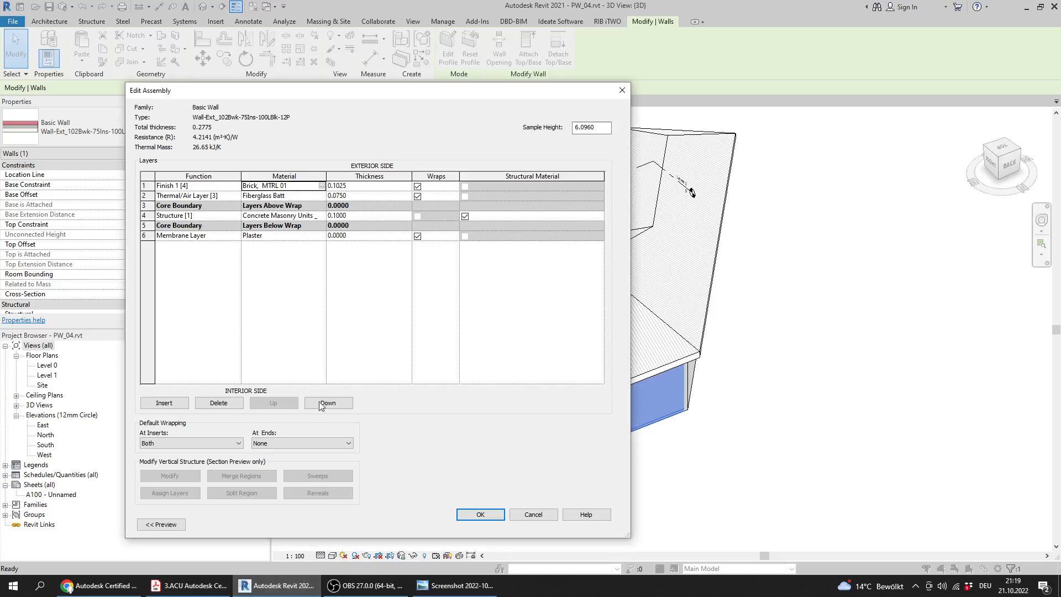
Show the wall assembly preview in Section: Modify type view and examine the Finish 1 [4] layer's color
drag(429, 98, 580, 77)
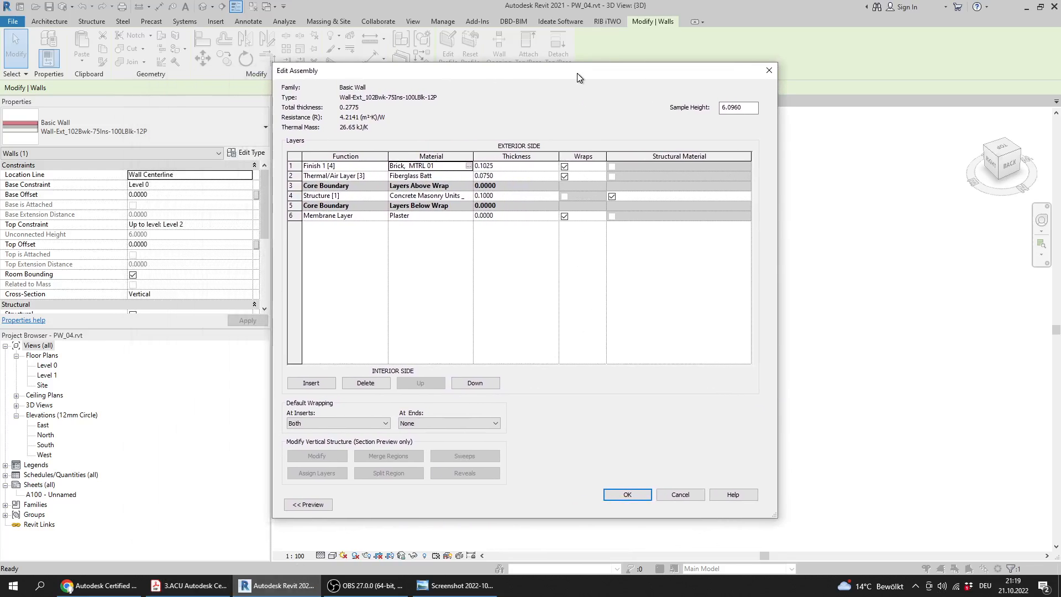
click(308, 504)
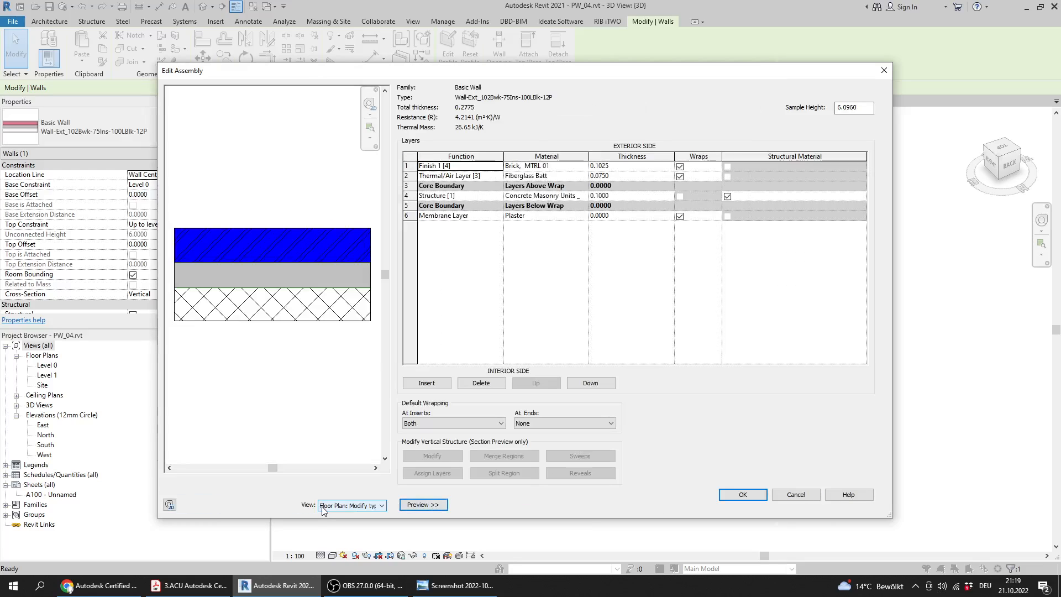
click(326, 506)
click(337, 521)
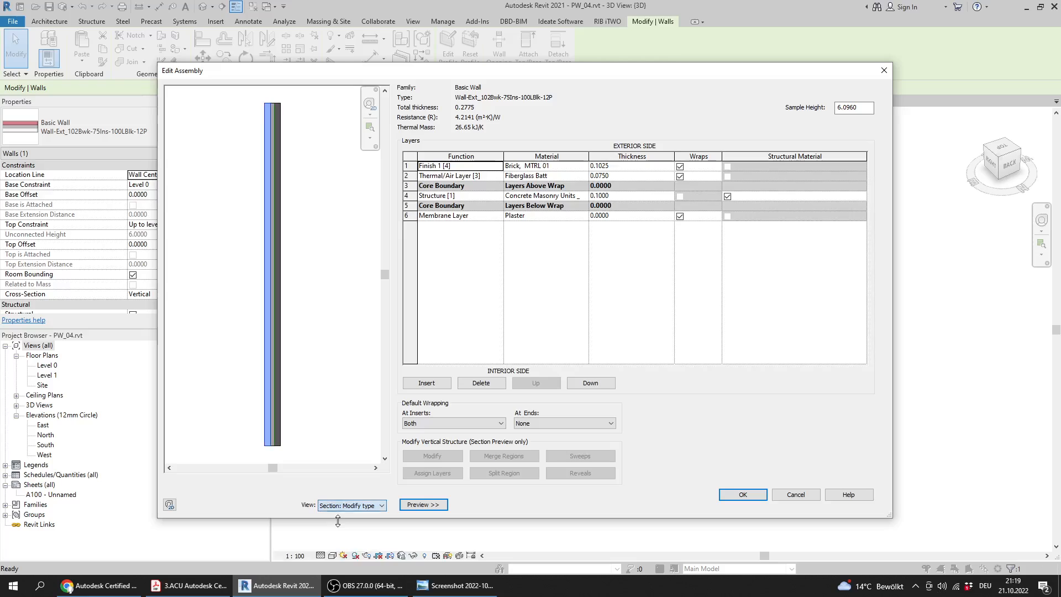
click(455, 176)
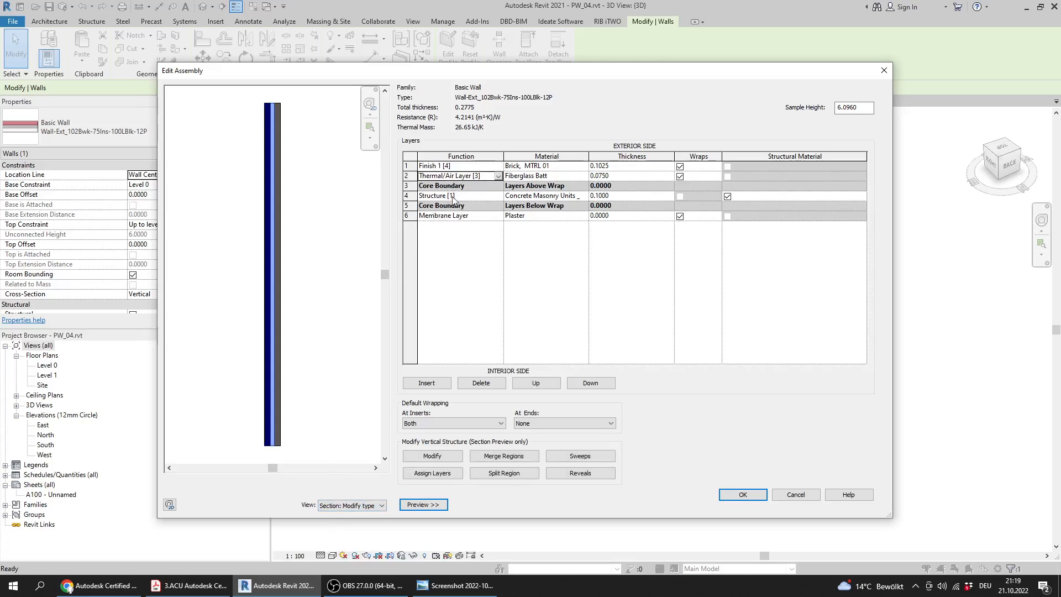
scroll(238, 215, up, 4)
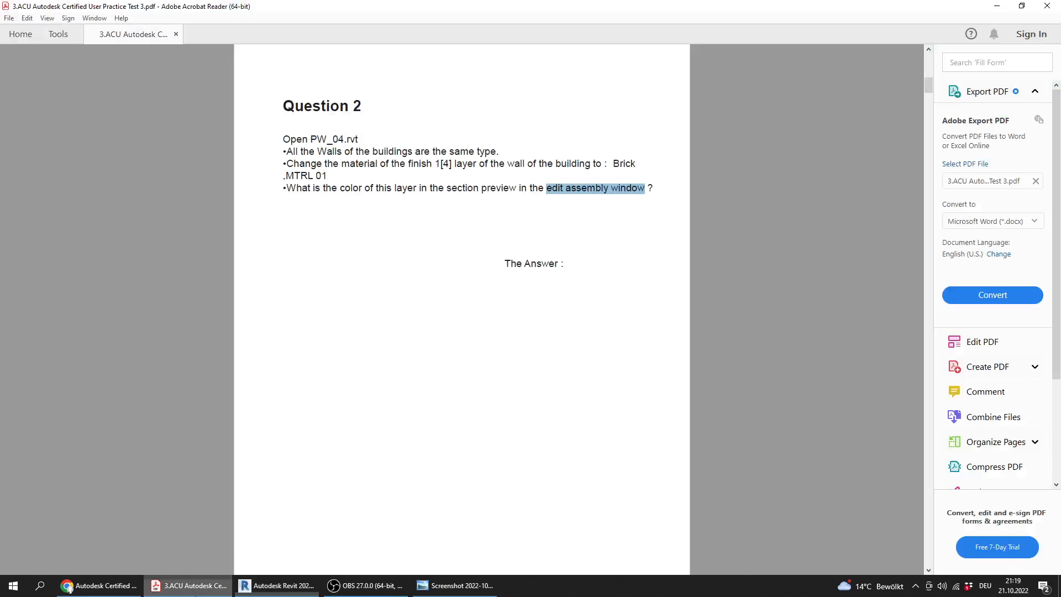
Switch to the practice test PDF and re-read Question 2's wording about the layer color in the section preview
click(189, 586)
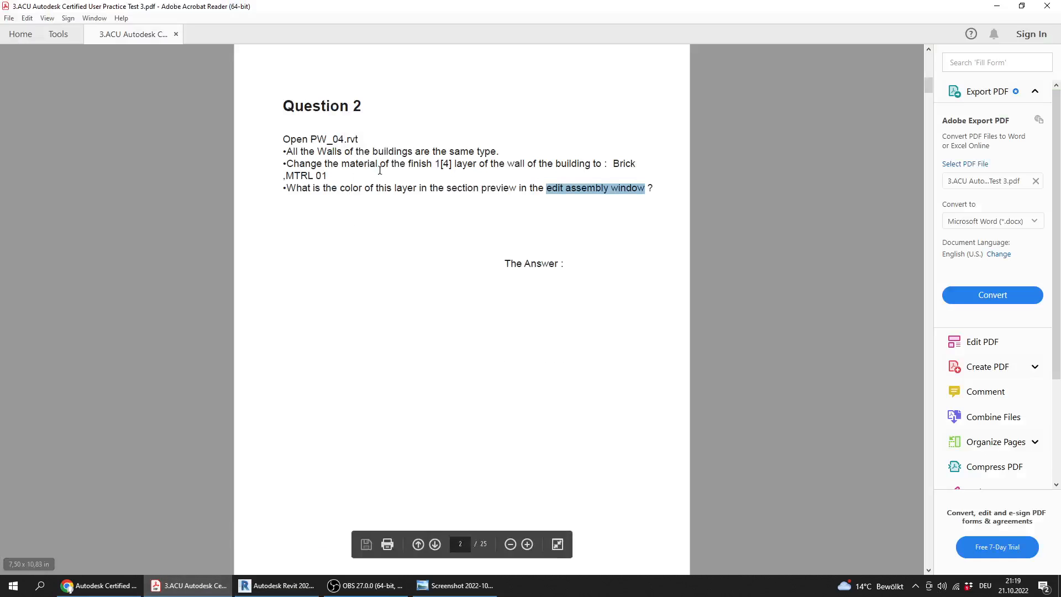
drag(375, 189, 479, 189)
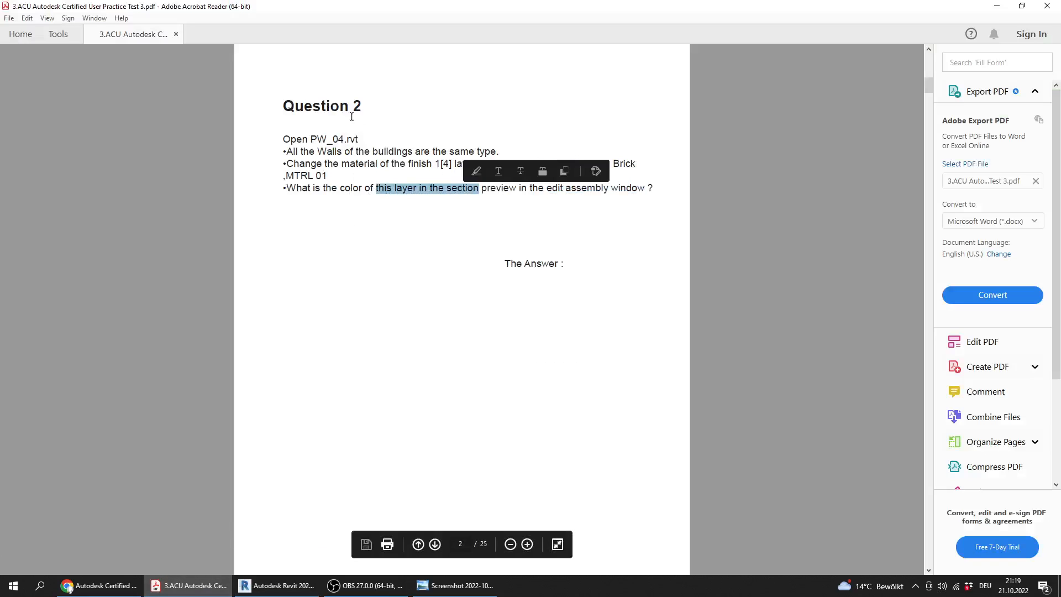
scroll(415, 372, down, 2)
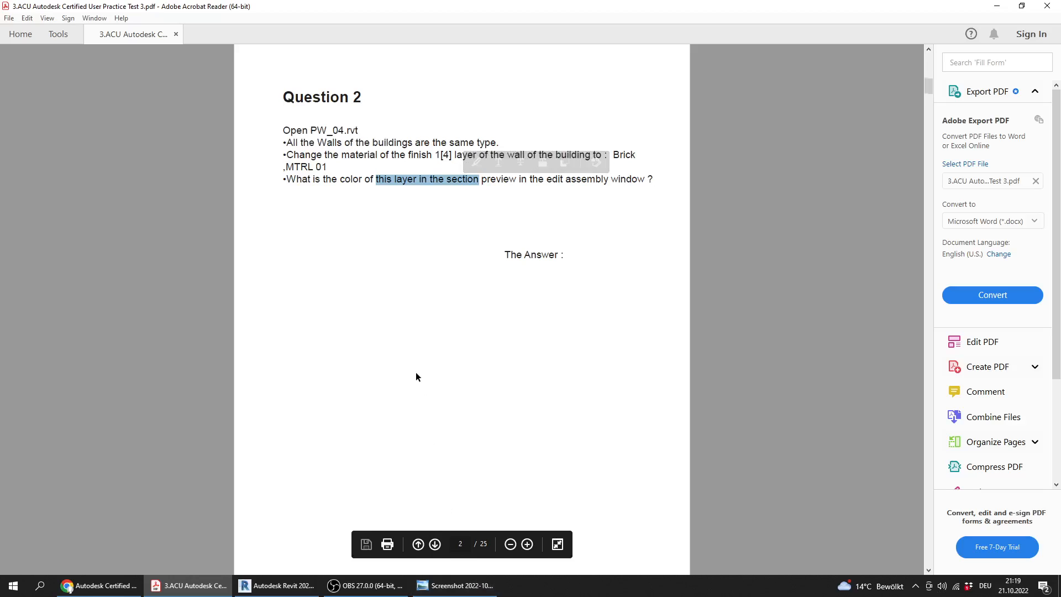
key(ctrl+0)
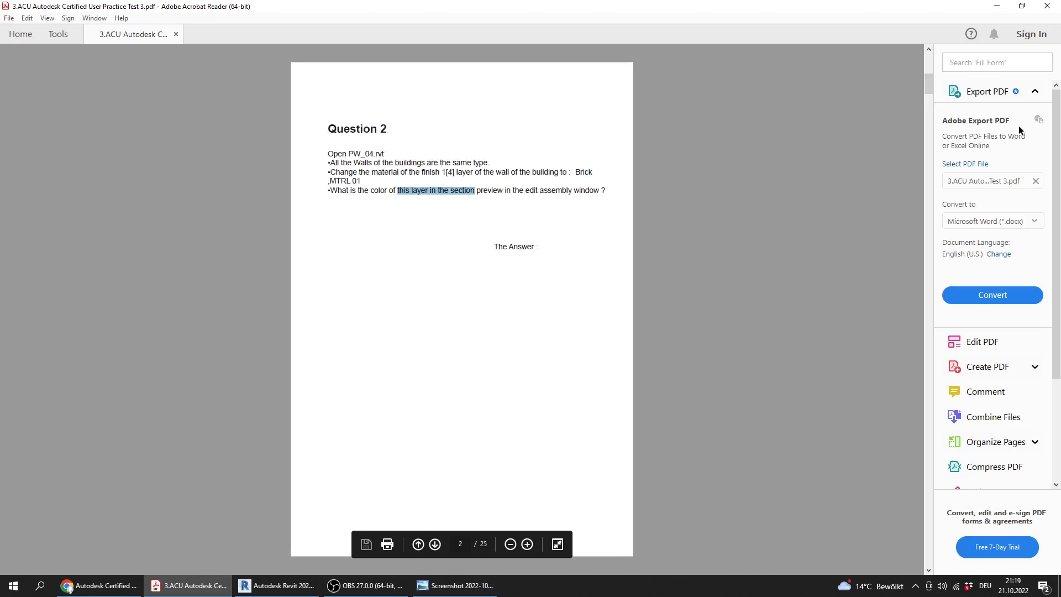
mouse_move(930, 79)
mouse_down()
mouse_move(927, 571)
mouse_move(919, 95)
mouse_up()
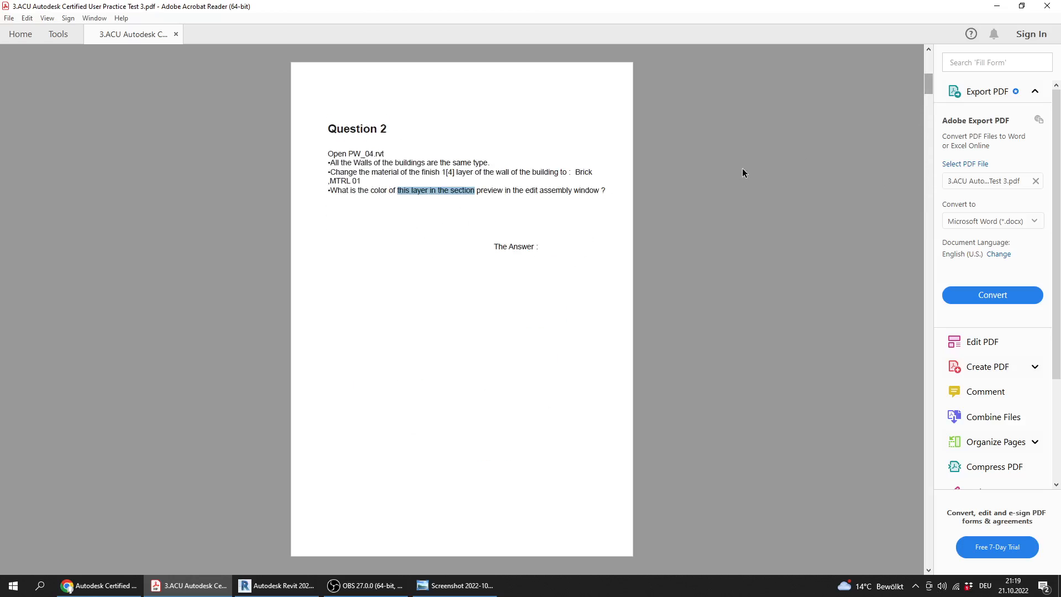
scroll(474, 217, down, 5)
scroll(474, 217, up, 1)
scroll(474, 218, up, 5)
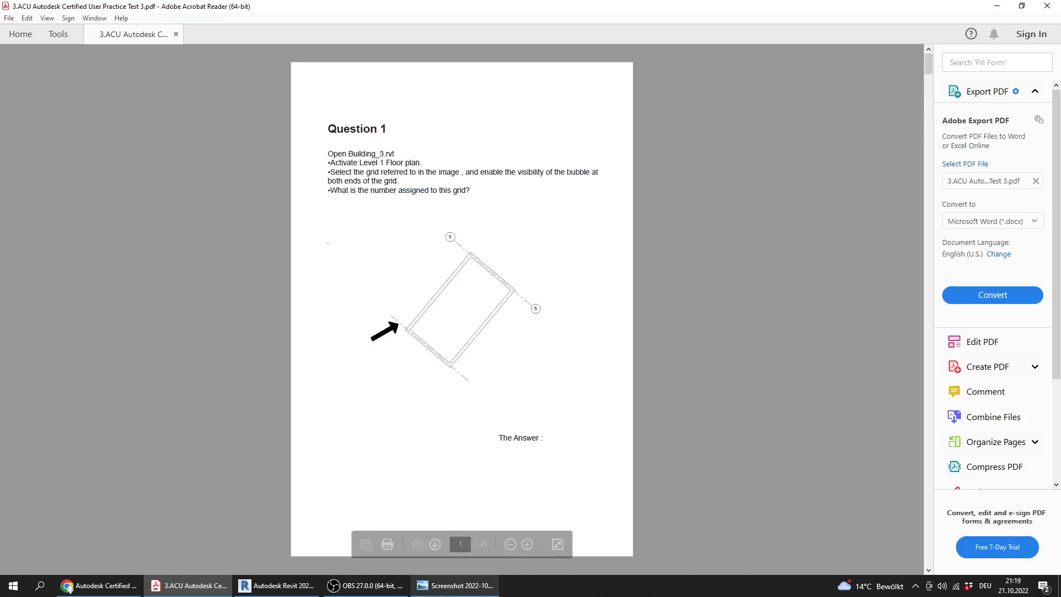
Check Question 2's answer in the answers screenshot, and return to the practice test PDF at Question 3
click(454, 585)
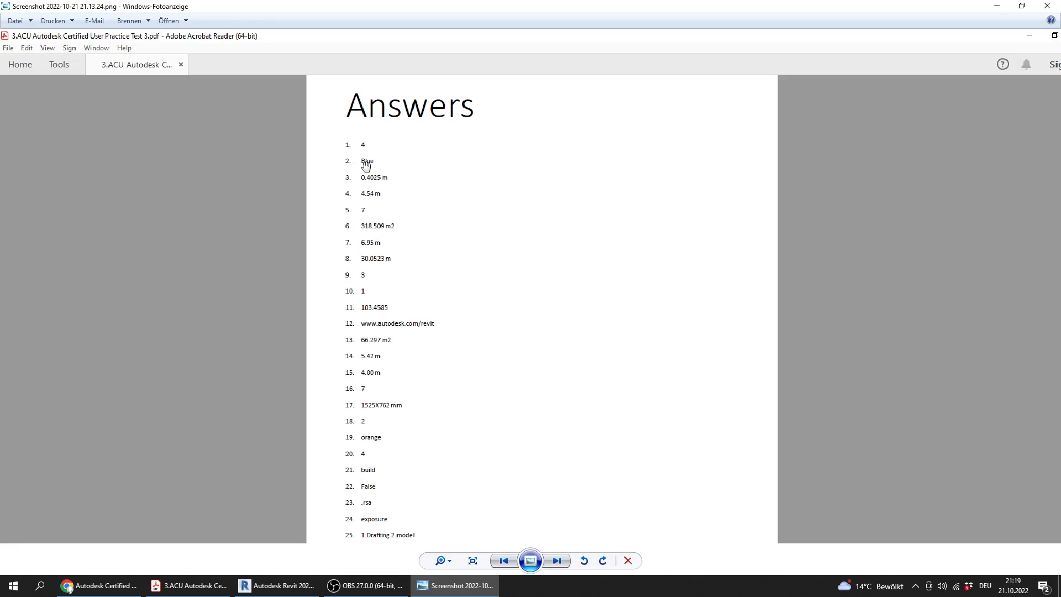
click(188, 585)
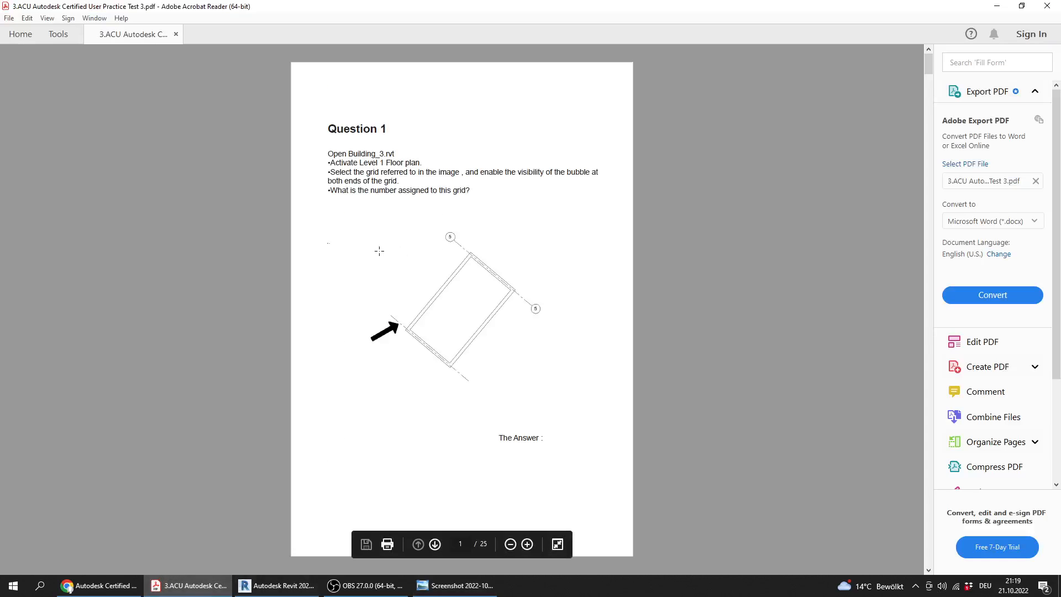
scroll(379, 251, down, 4)
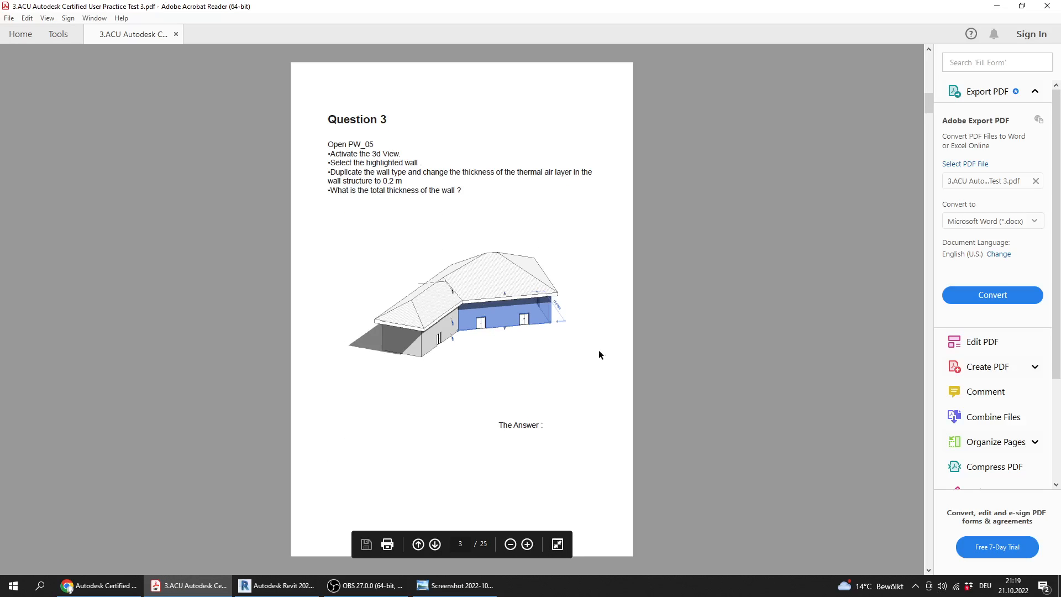
Switch to Revit and open PW_05.rvt from the Practice Exam 3_Files folder
click(277, 586)
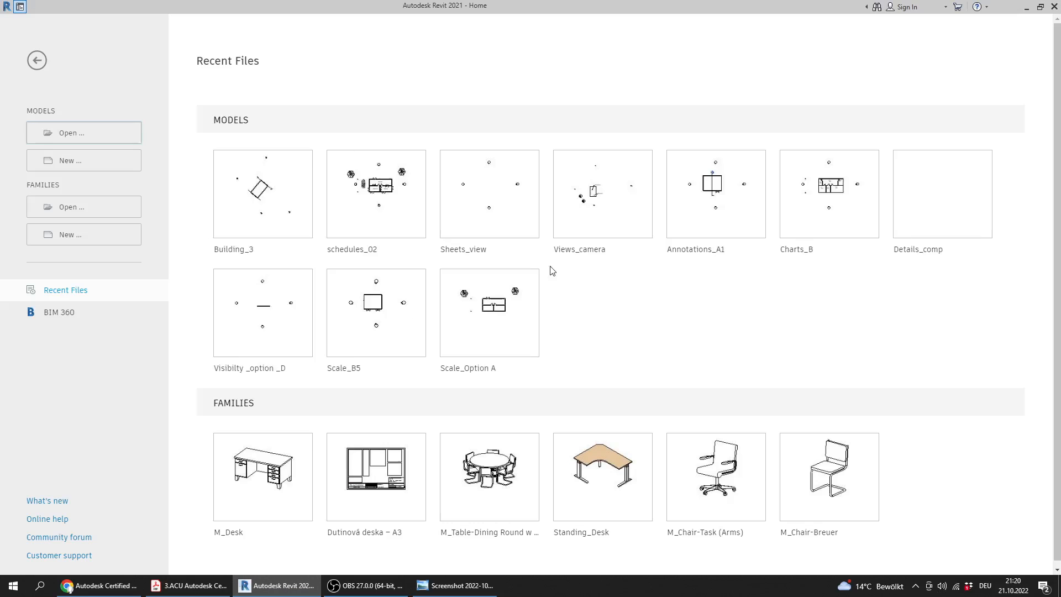
click(90, 132)
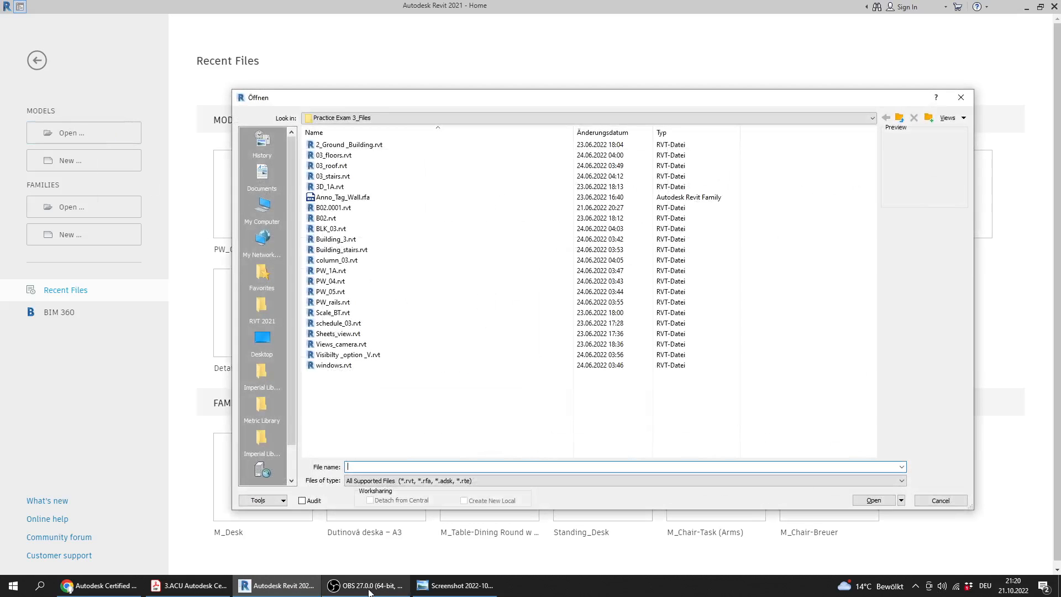
click(369, 587)
click(318, 589)
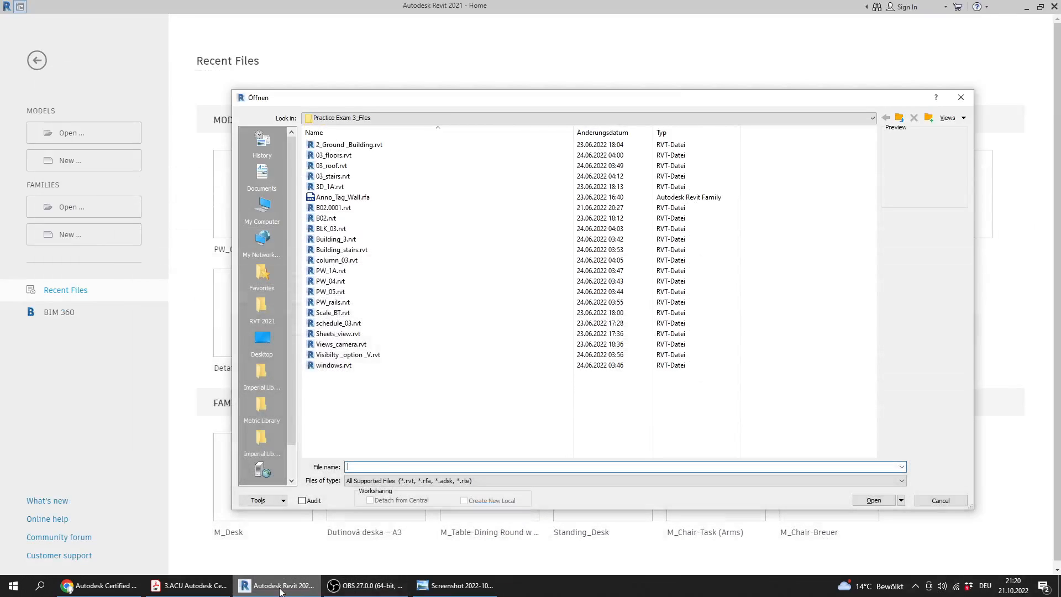
click(328, 587)
click(279, 587)
click(212, 592)
click(279, 587)
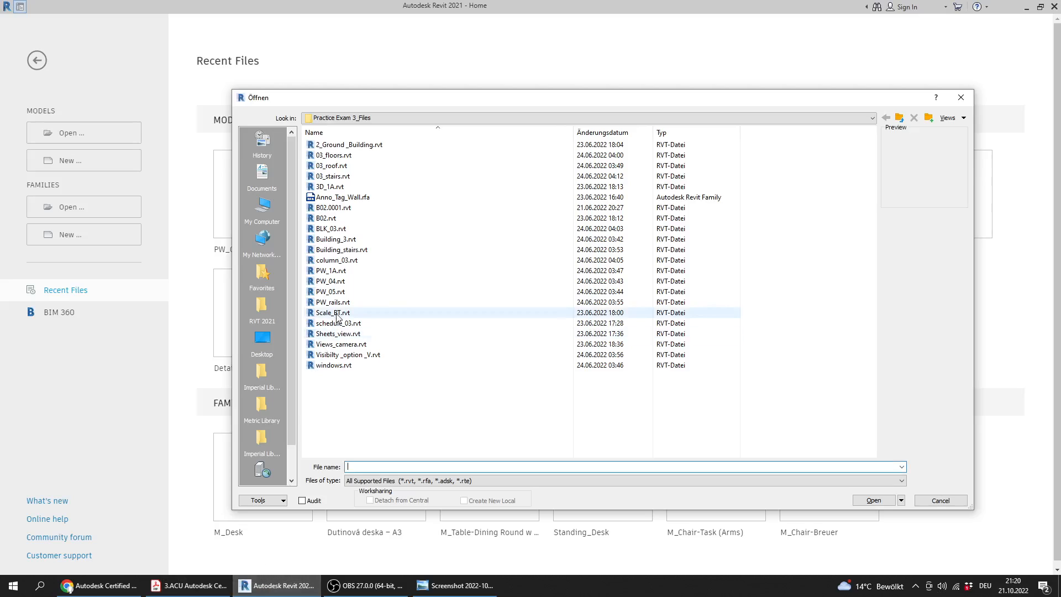
click(339, 317)
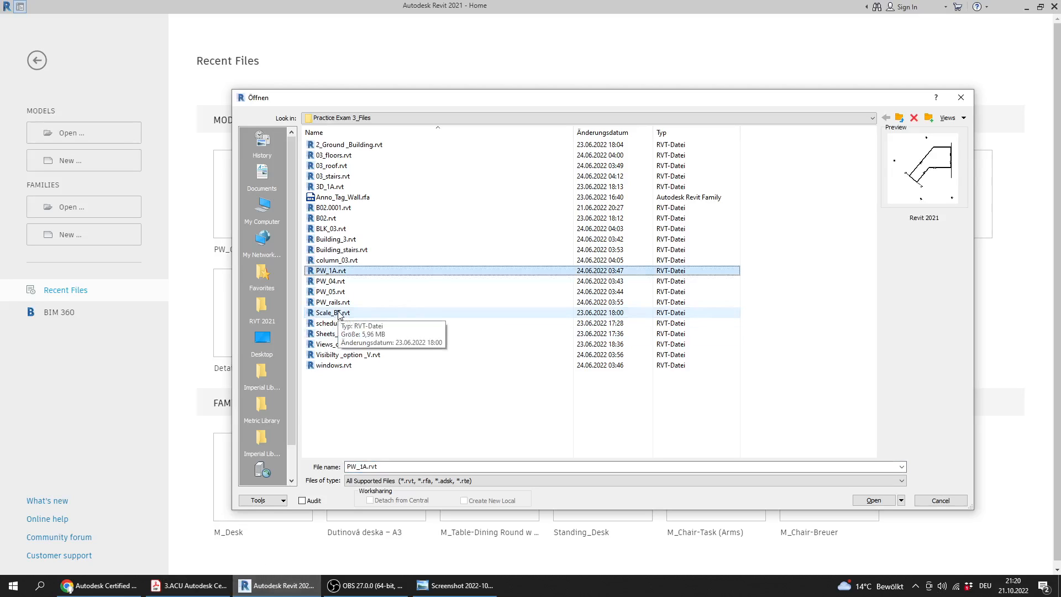
click(338, 291)
double_click(338, 292)
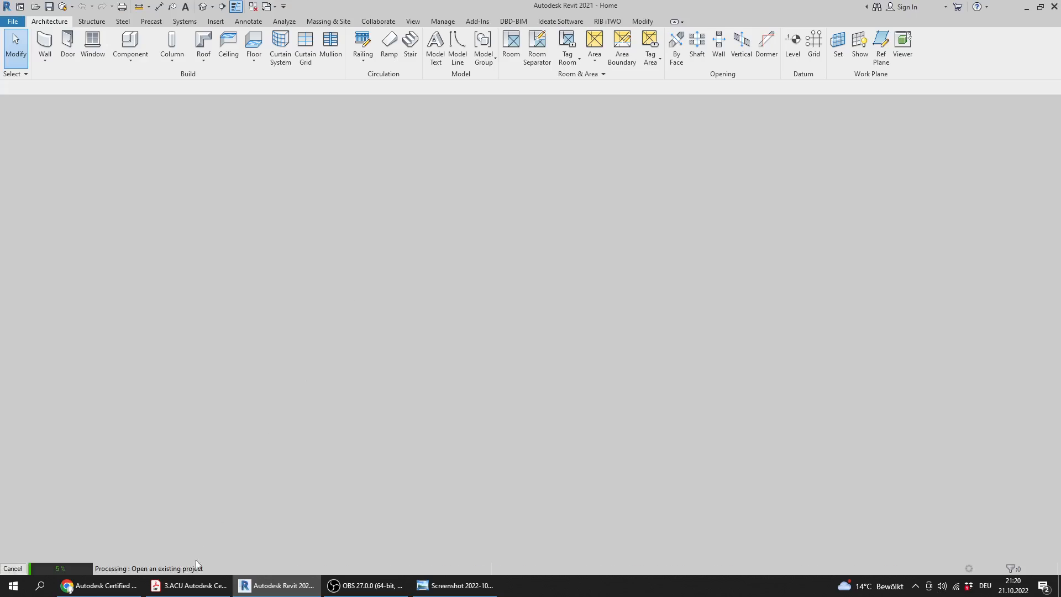
Switch to the practice test PDF and read Question 3's instructions on the highlighted wall and its thermal air layer
click(194, 586)
ctrl+scroll(321, 166, up, 3)
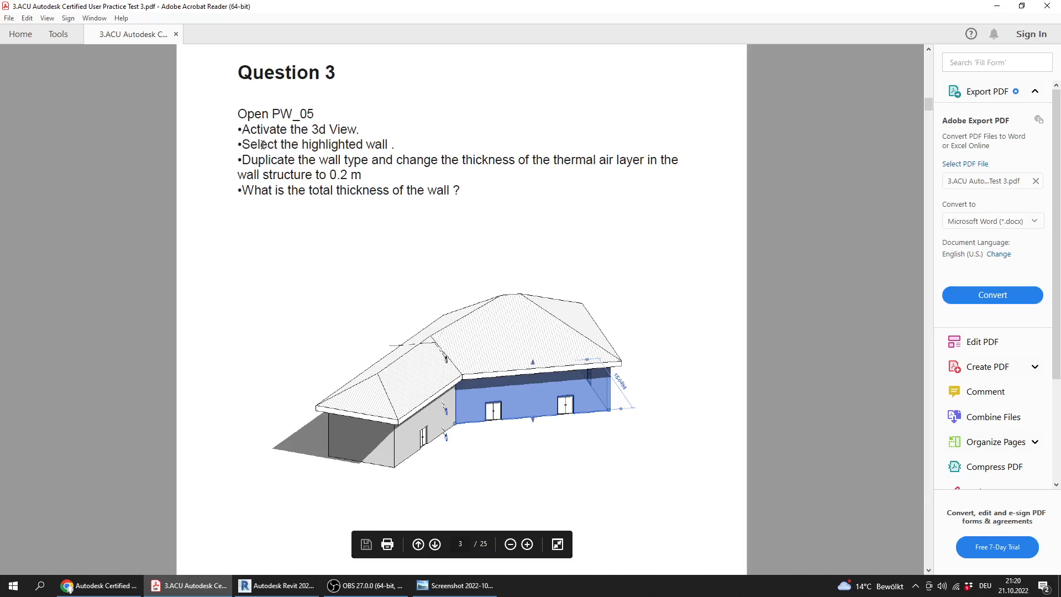
drag(270, 144, 393, 146)
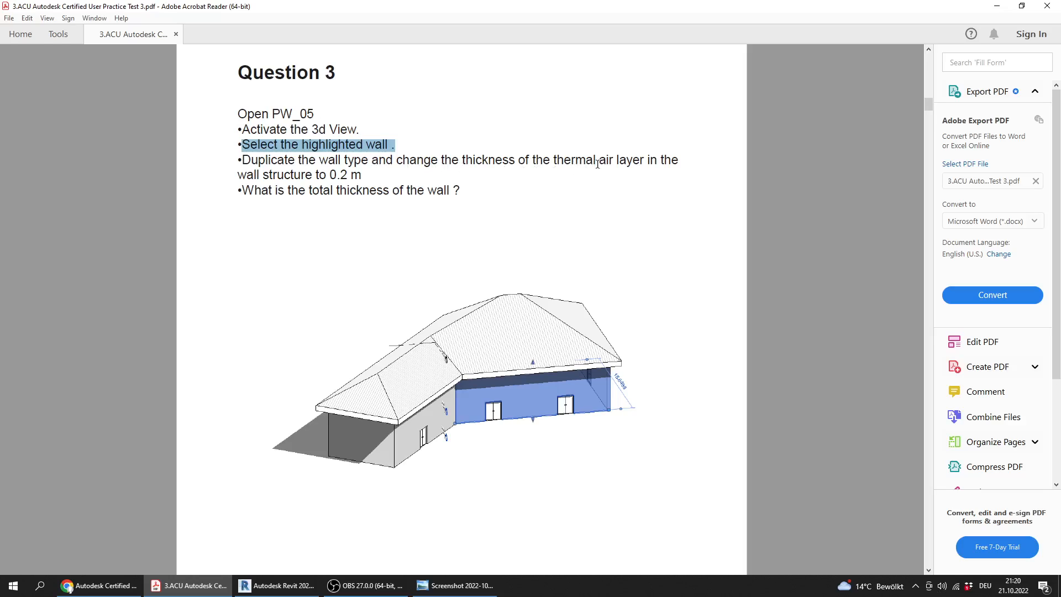
drag(365, 175, 236, 114)
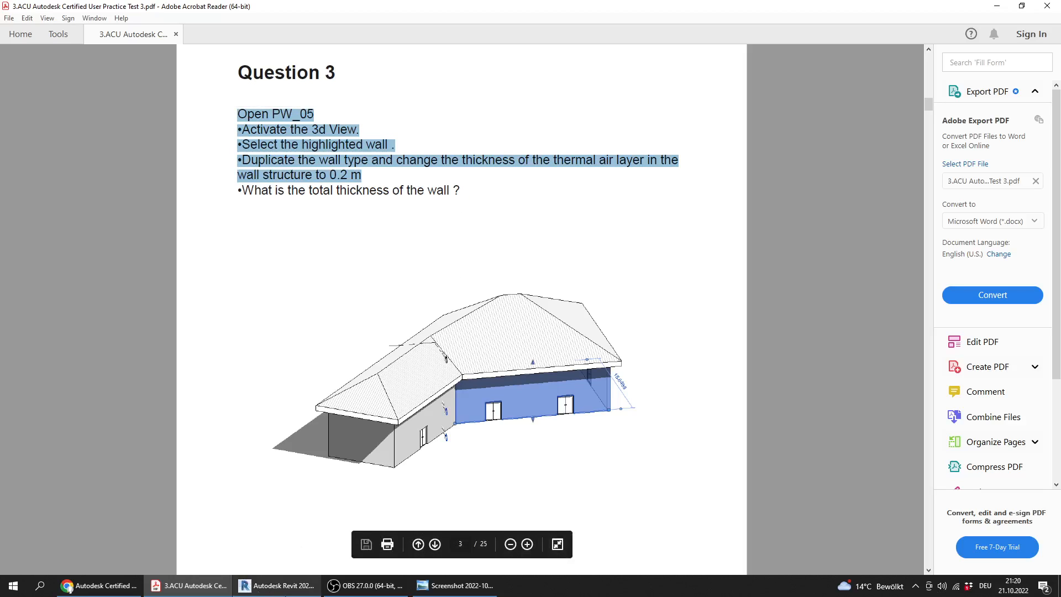
Switch to Revit, select the long front wall with two doors in the 3D view, and open its type's structure for editing
click(255, 587)
shift+middle_drag(395, 386, 843, 385)
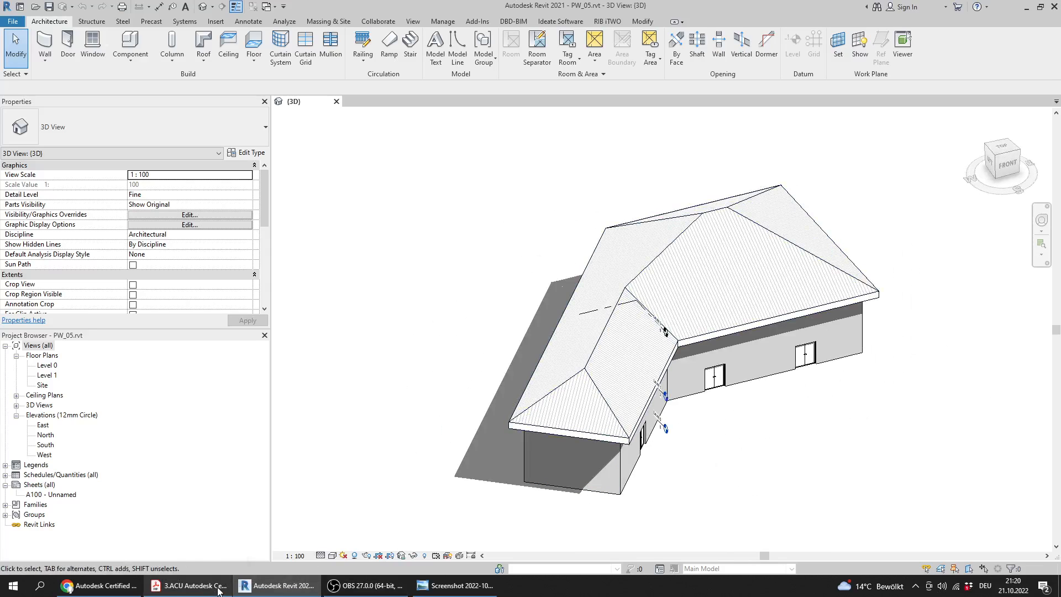
click(219, 588)
click(271, 587)
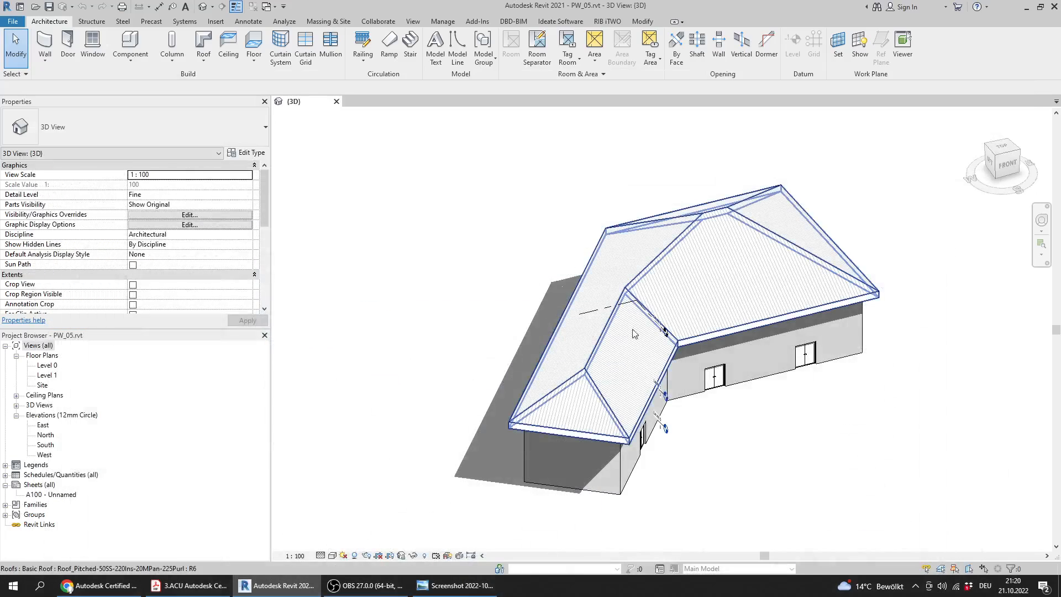
mouse_move(635, 332)
middle_down()
mouse_move(463, 286)
mouse_move(446, 325)
mouse_move(578, 346)
mouse_move(519, 315)
mouse_move(503, 291)
mouse_move(313, 220)
middle_up()
click(532, 339)
click(248, 153)
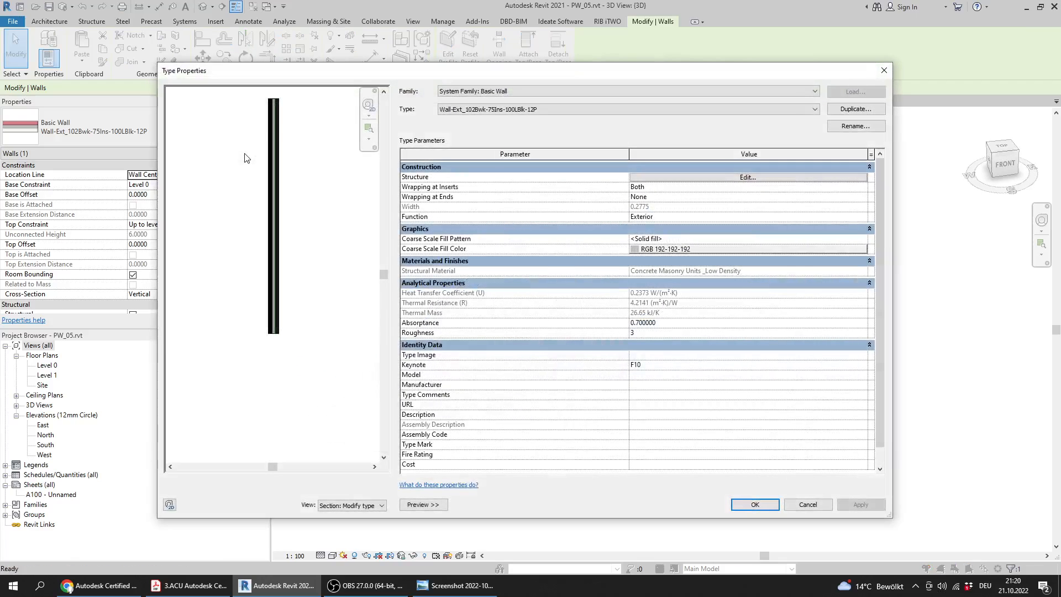
click(701, 177)
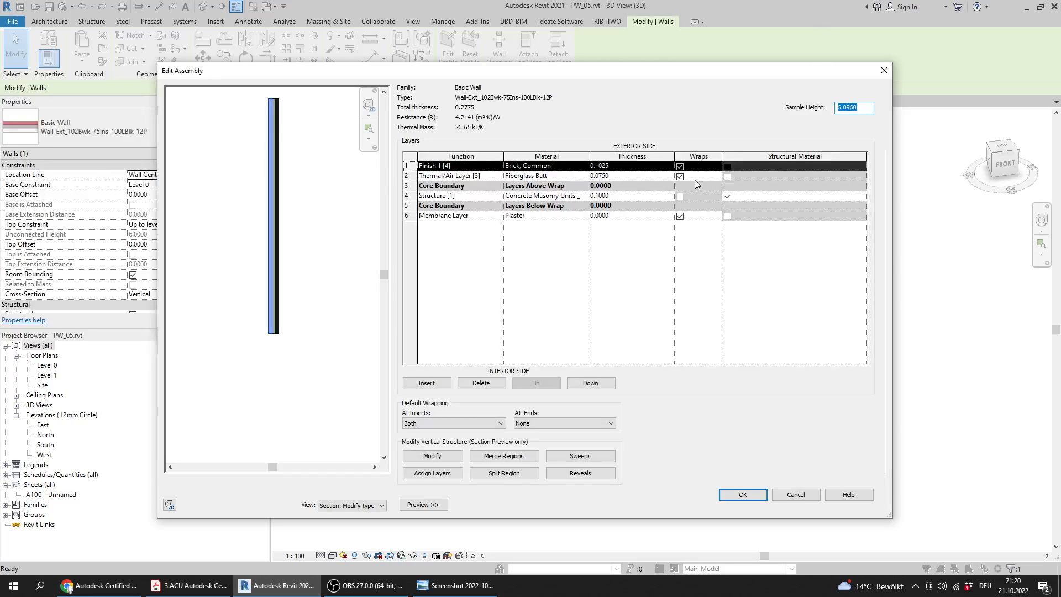
drag(638, 72, 617, 85)
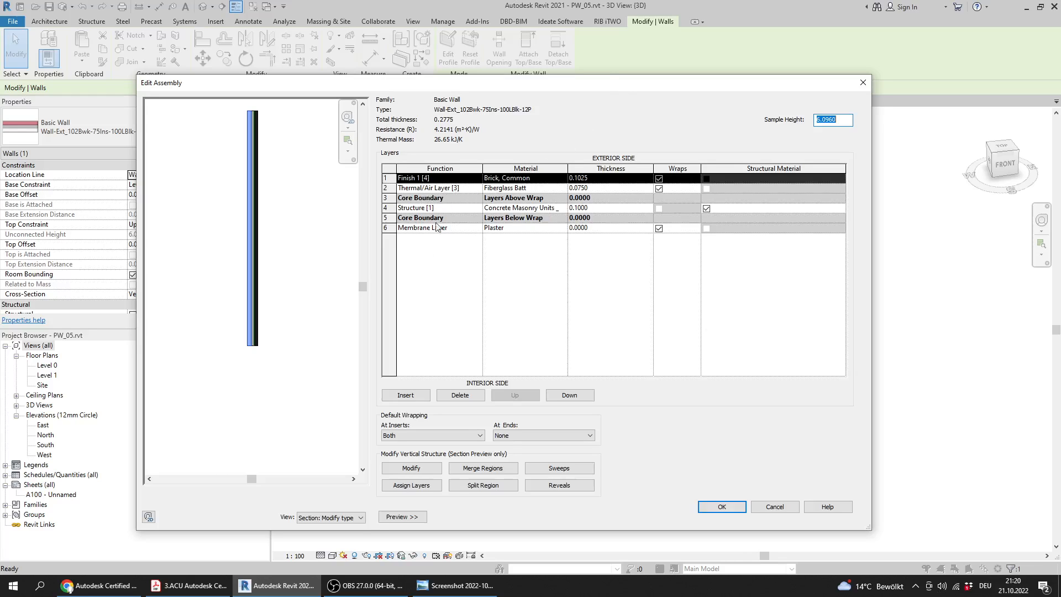
Check the required value in the practice test PDF and set the Thermal/Air Layer thickness to 0.2 m in the wall structure
click(205, 590)
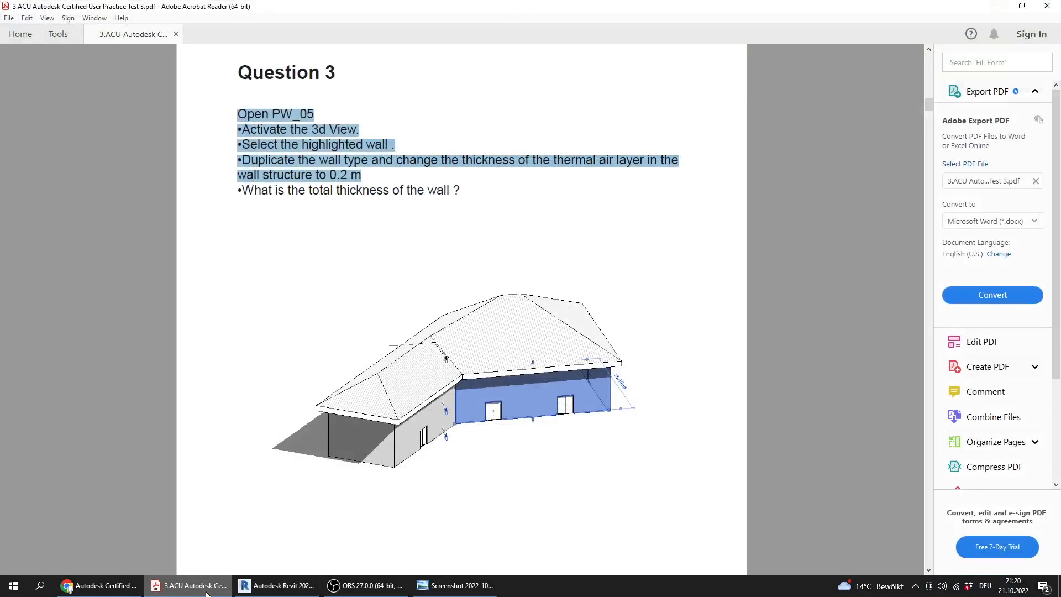
click(207, 591)
click(601, 189)
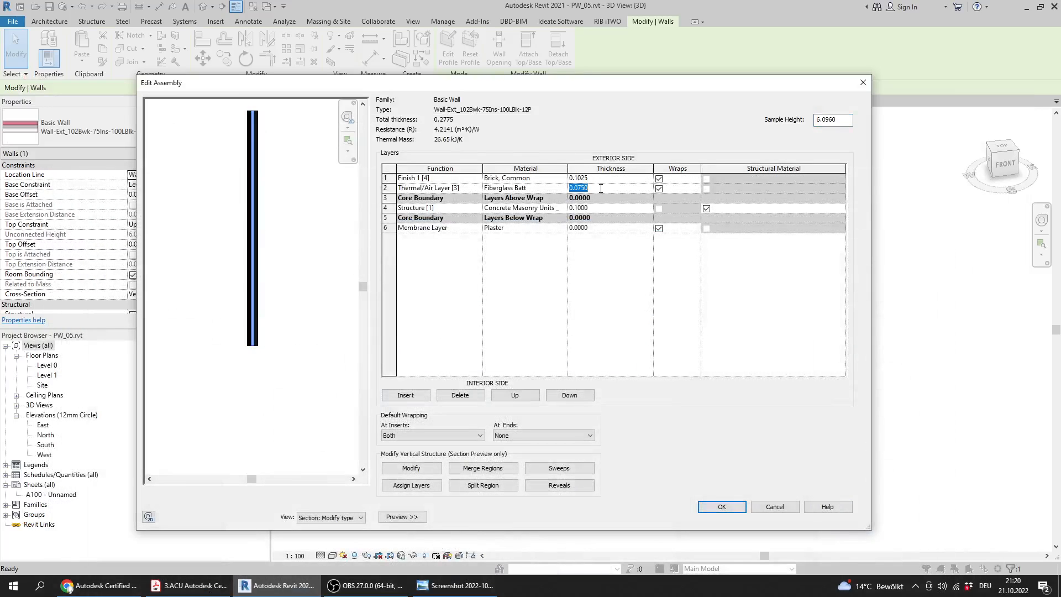
text(0.2)
key(Tab)
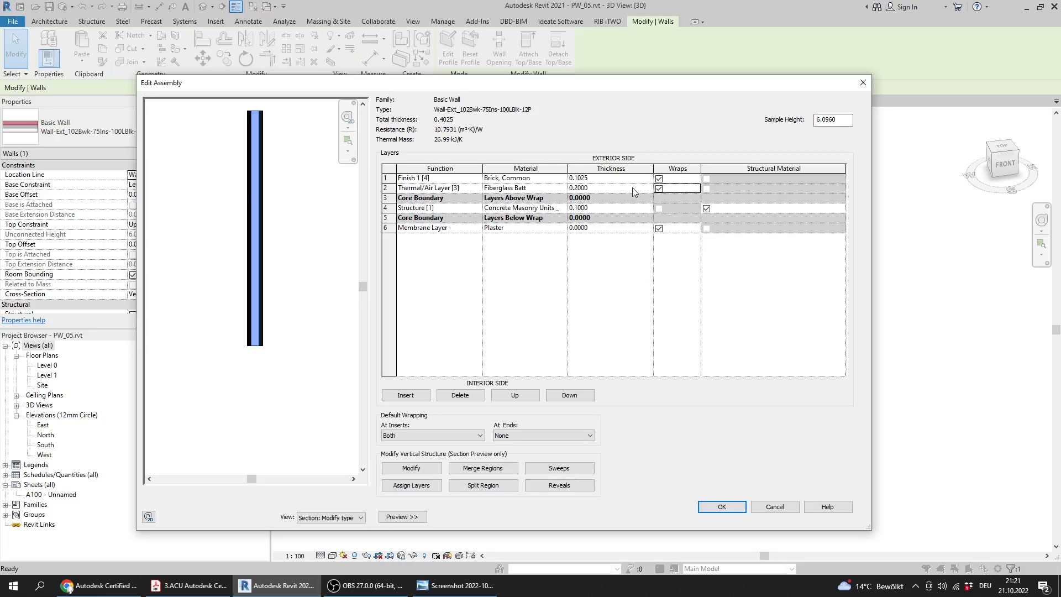
Re-read Question 3's total thickness wording in the PDF, and return to Revit to apply the edited wall structure and type
click(188, 586)
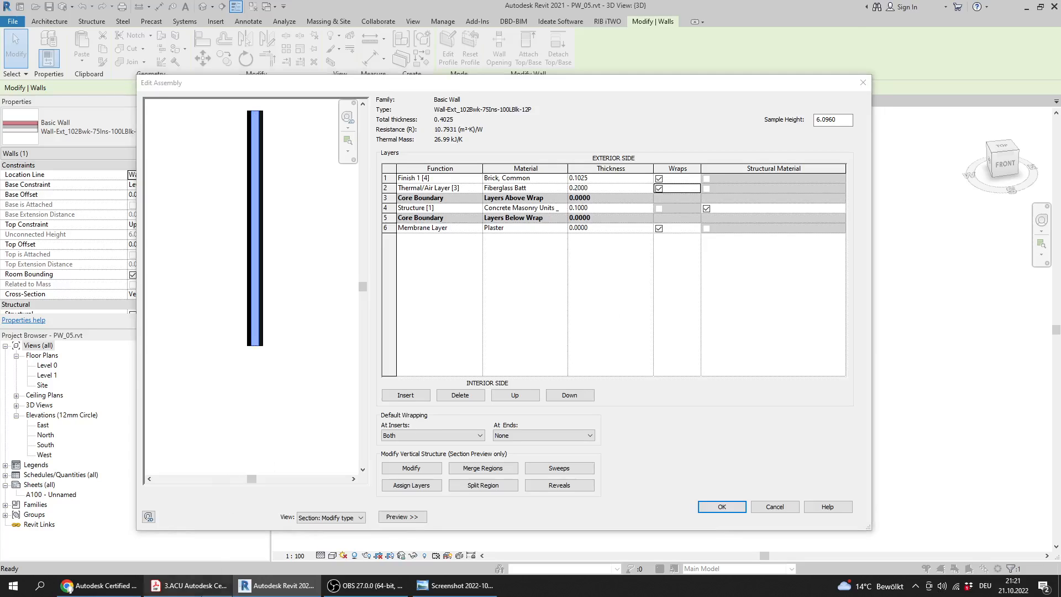
drag(275, 190, 461, 190)
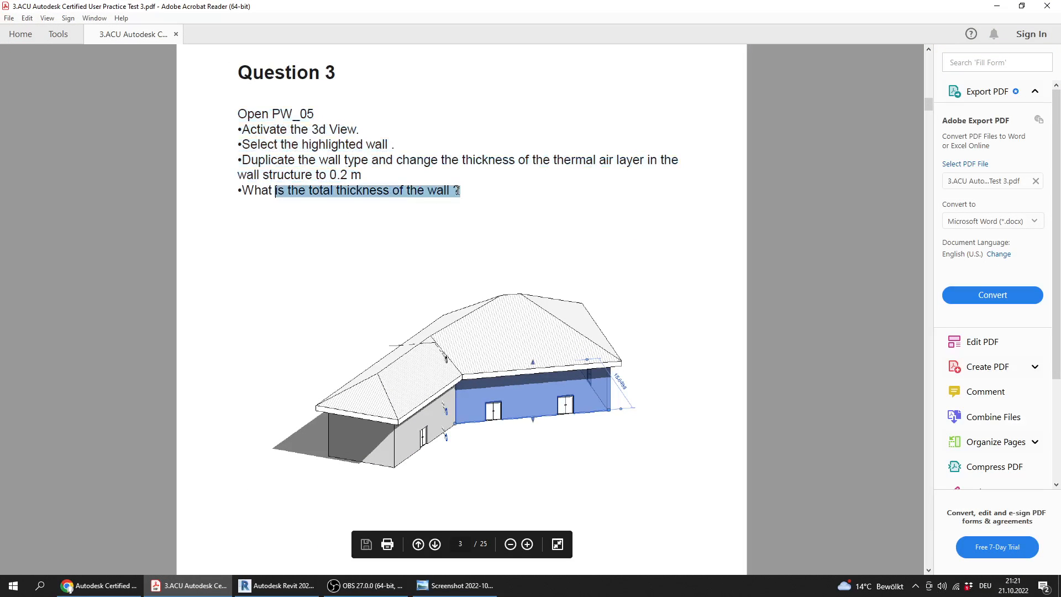
click(281, 587)
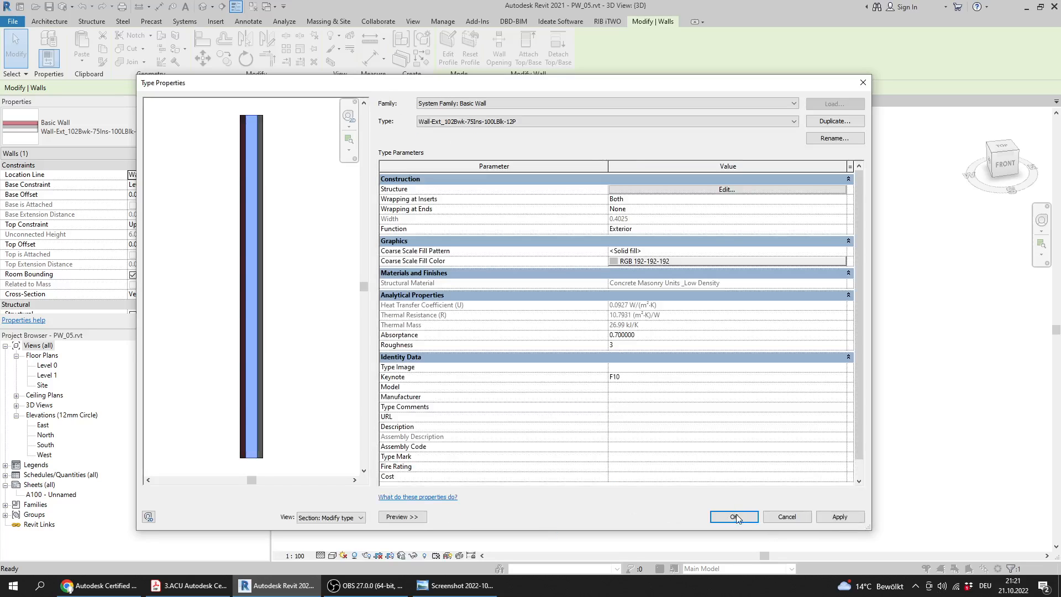
click(739, 519)
Check Question 3's answer in the answers screenshot, and return to Revit to close PW_05.rvt without saving
click(459, 587)
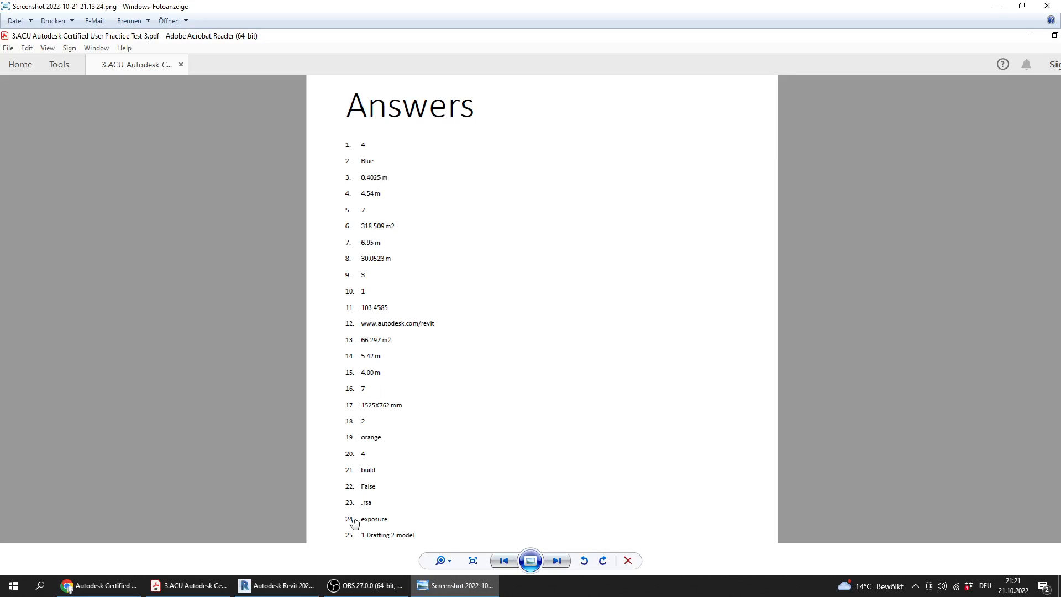
click(276, 587)
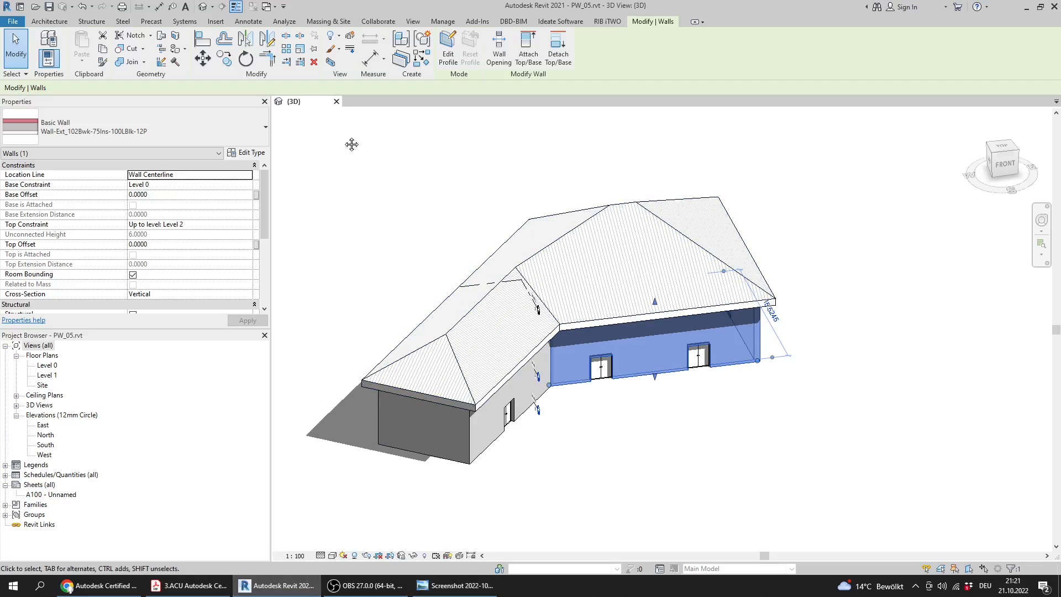
click(337, 102)
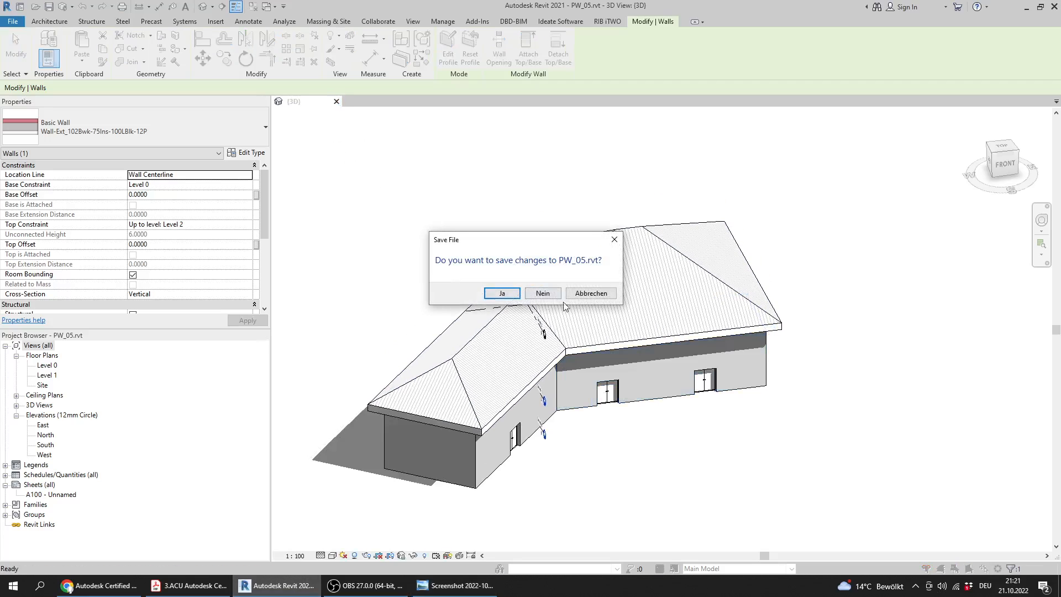
click(541, 293)
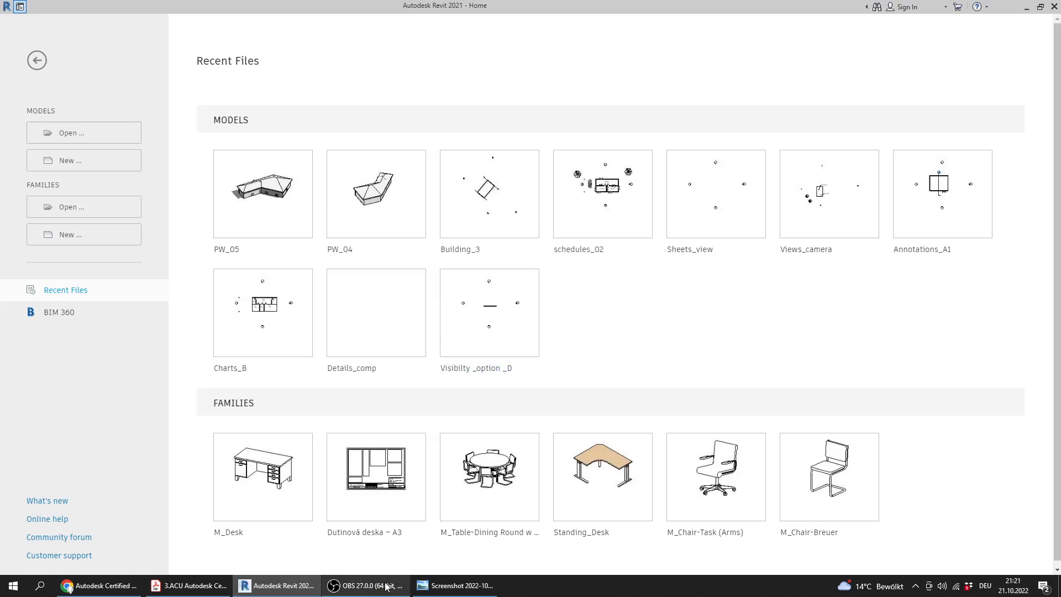
Switch to the practice test PDF and read Question 4's instructions on window position, window type and the distance to grid 1
mouse_move(388, 587)
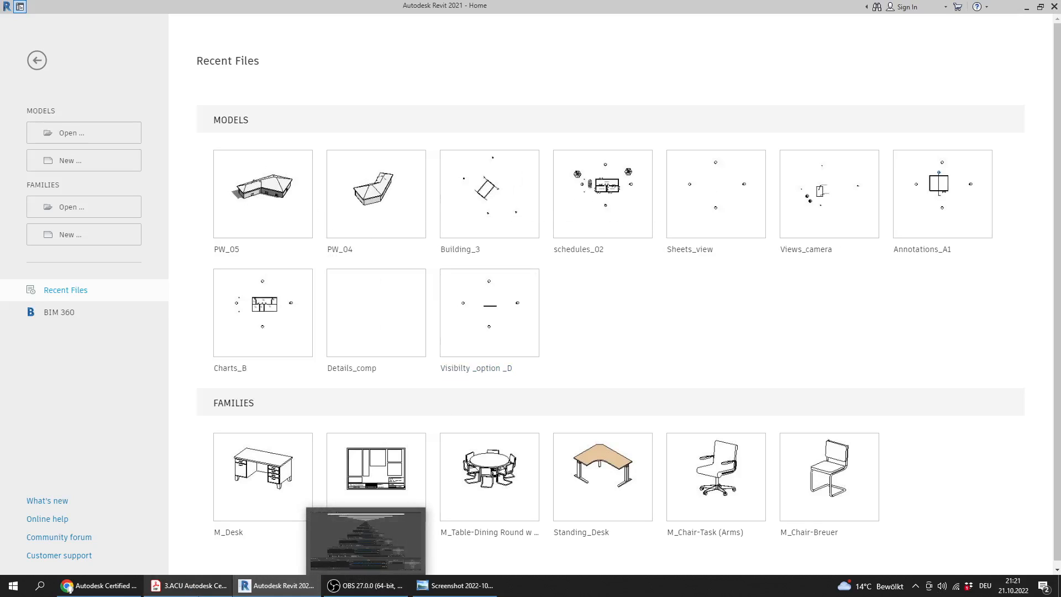
click(188, 586)
scroll(280, 350, down, 5)
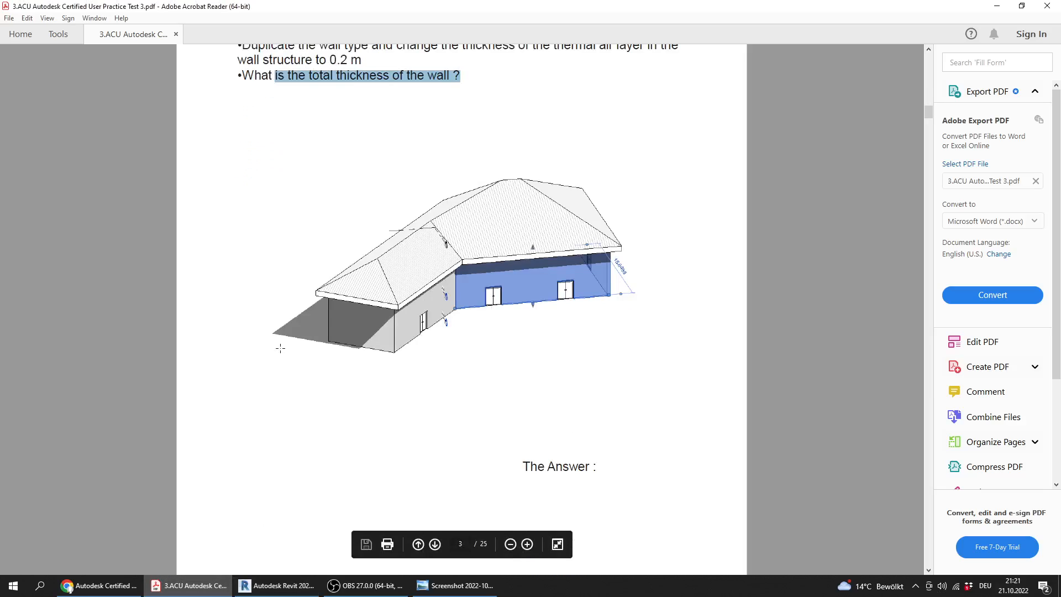
scroll(277, 343, down, 5)
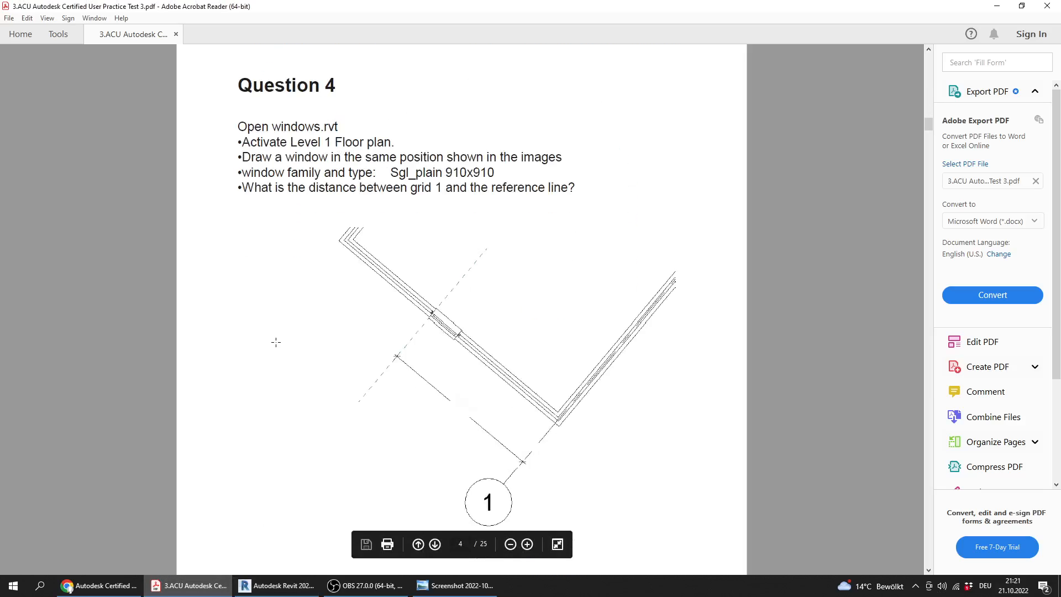
ctrl+scroll(273, 342, down, 1)
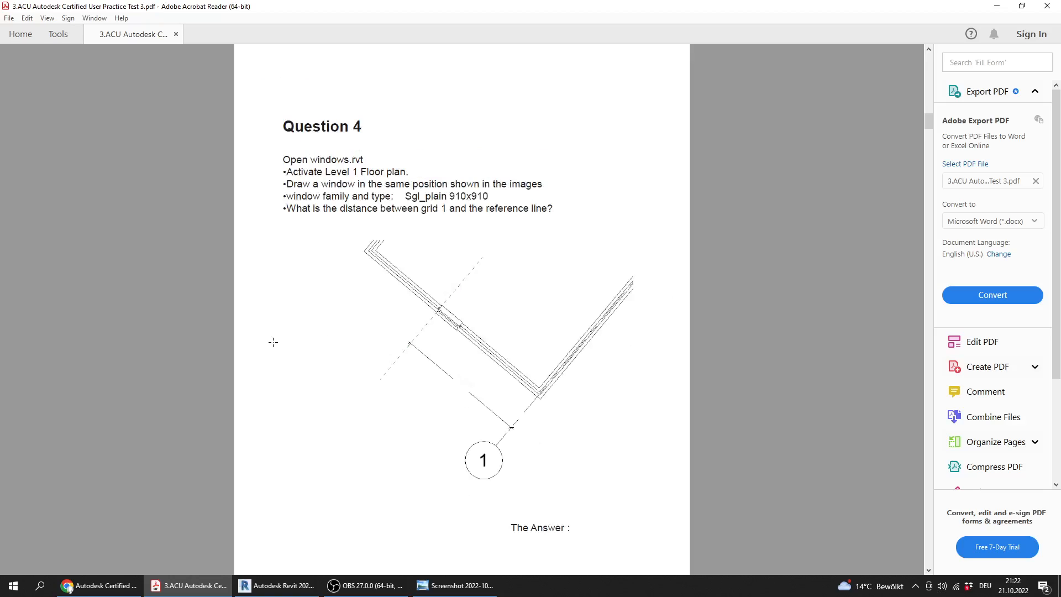
ctrl+scroll(273, 342, up, 1)
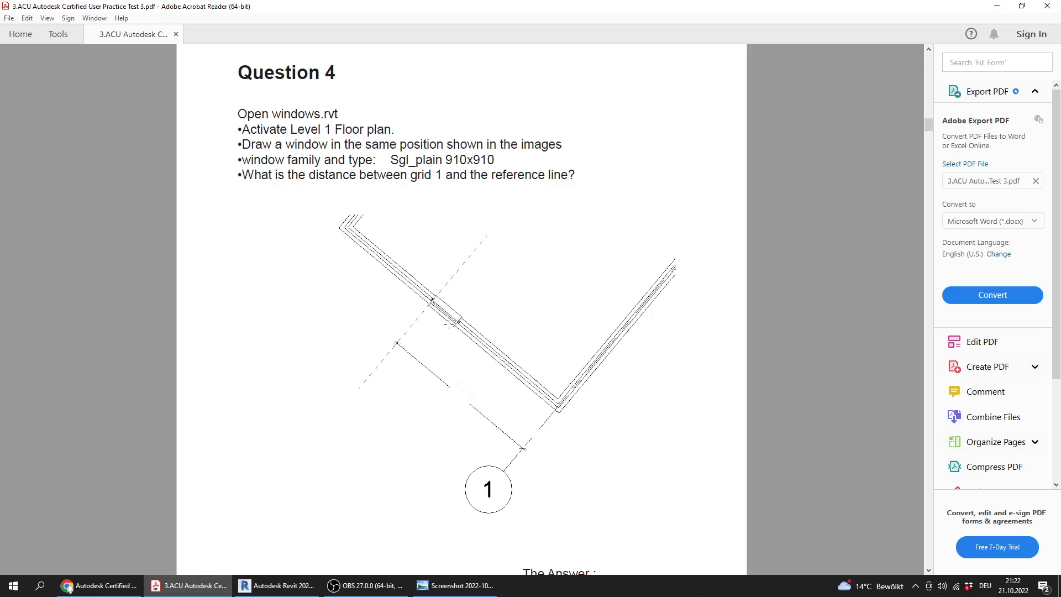
drag(243, 160, 486, 156)
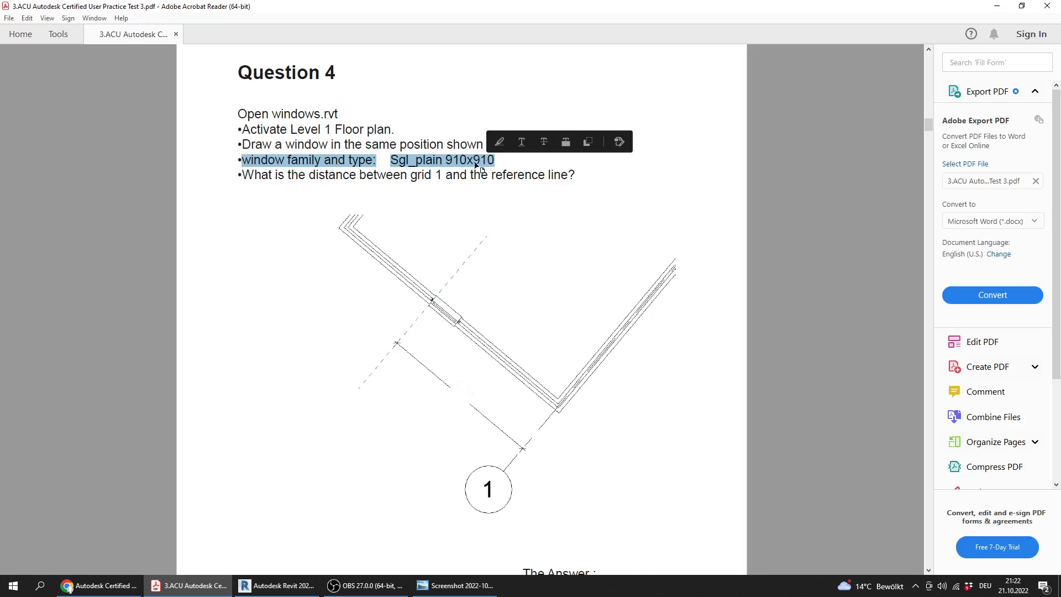
drag(412, 175, 568, 179)
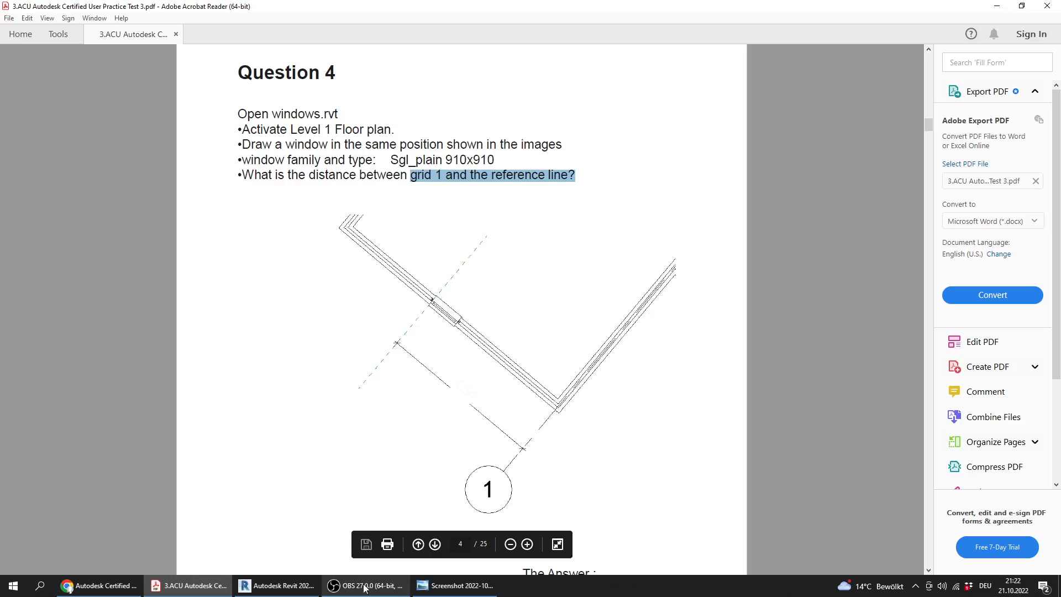
Switch to Revit and open windows.rvt from the Practice Exam 3_Files folder
click(276, 585)
click(102, 140)
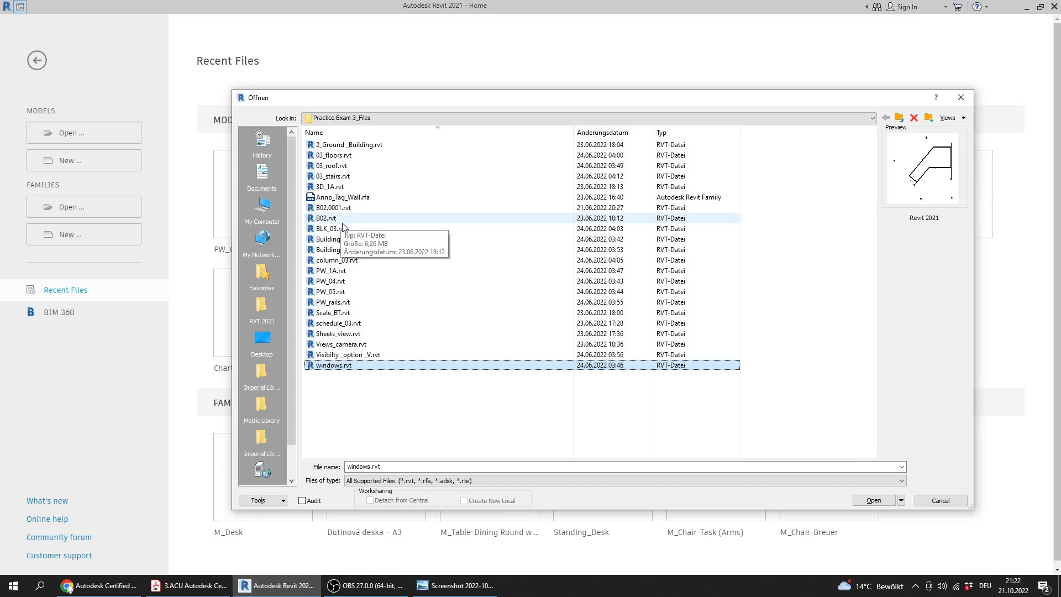
double_click(343, 368)
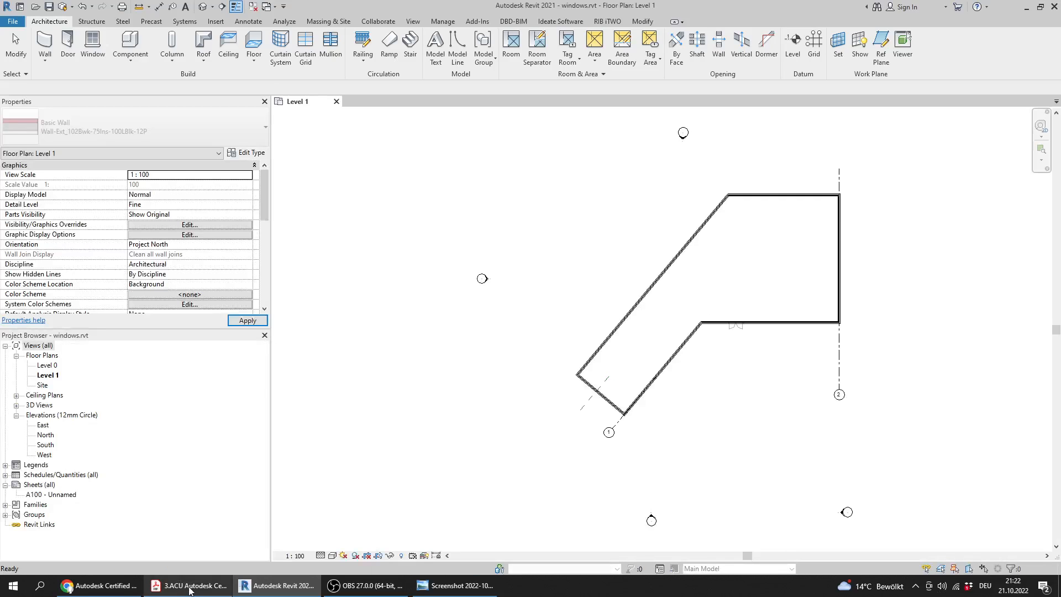
Compare Question 4's drawing and window type in the PDF with the wall beside grid 1 on the Level 1 floor plan
click(190, 587)
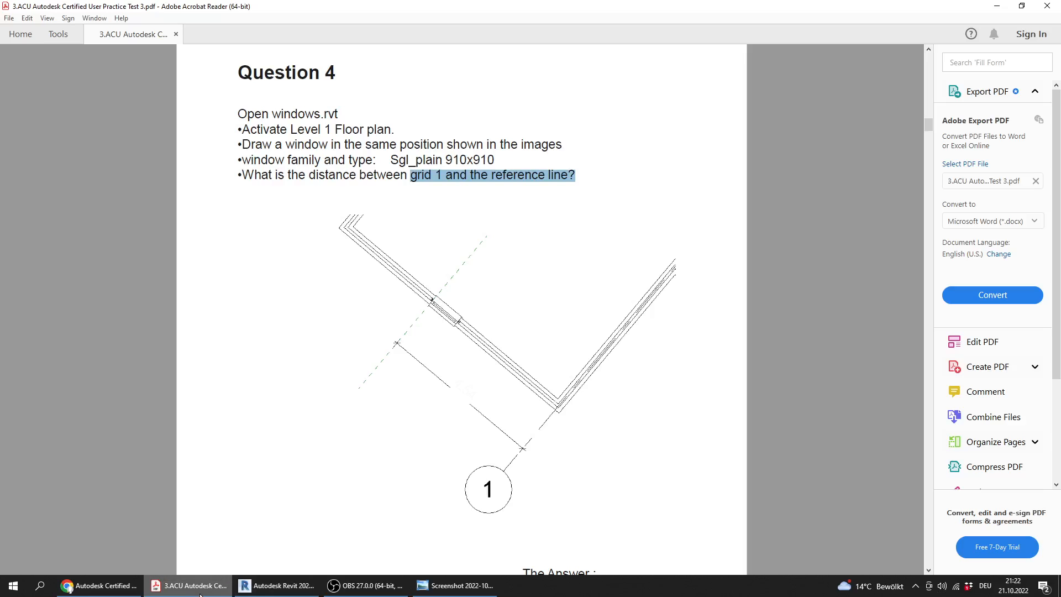
click(277, 586)
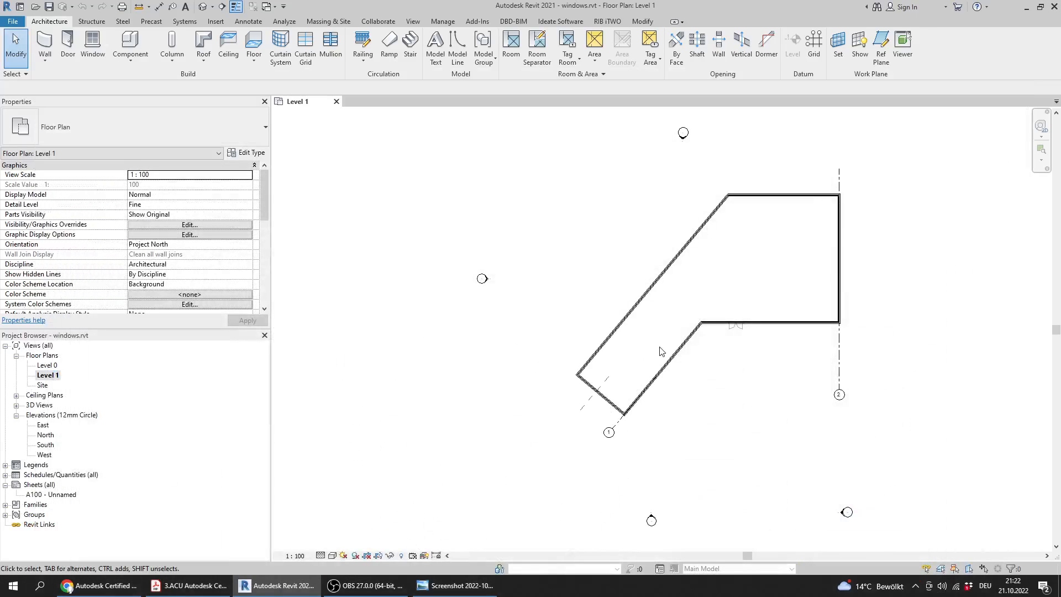
scroll(662, 352, up, 6)
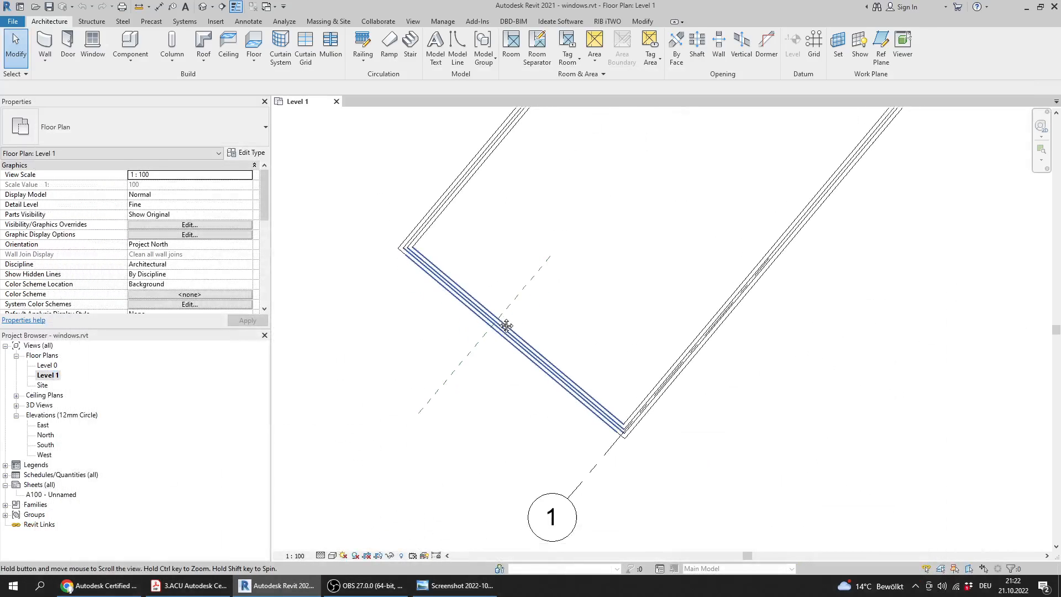
middle_drag(506, 326, 505, 320)
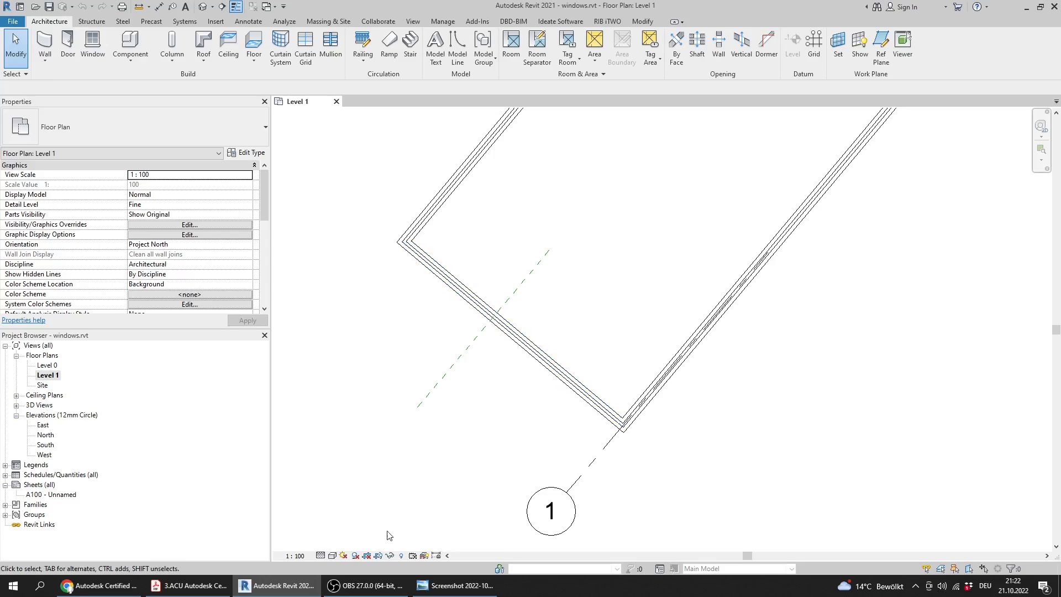
click(190, 586)
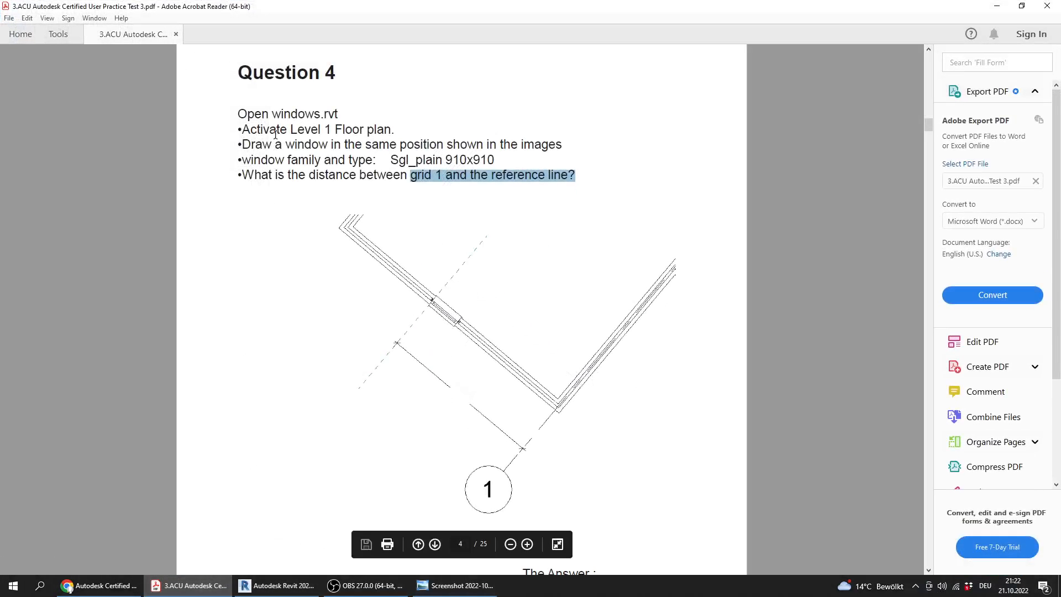
drag(324, 159, 496, 163)
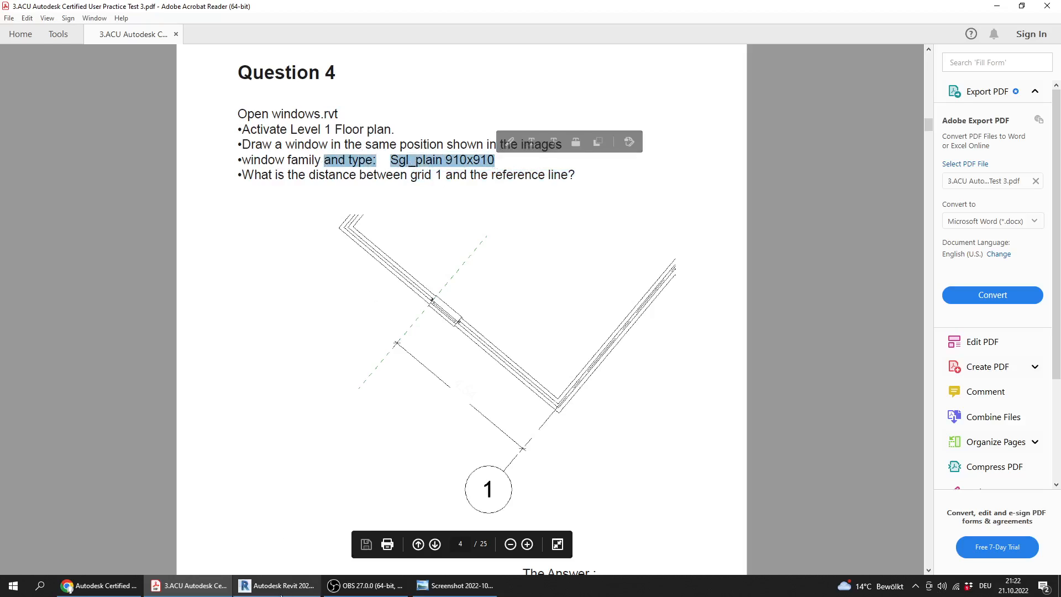
click(457, 166)
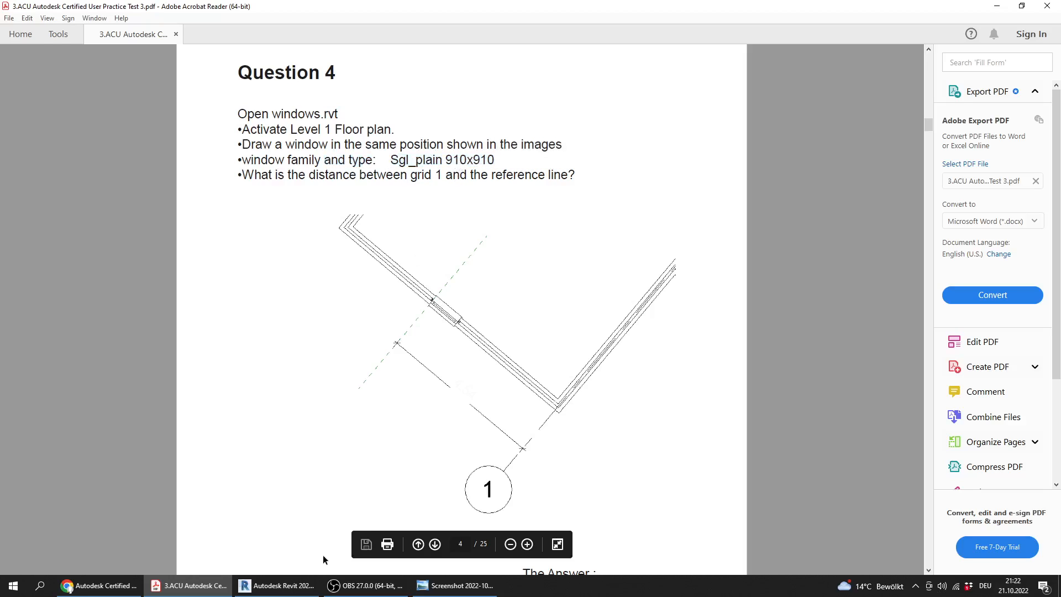
click(296, 589)
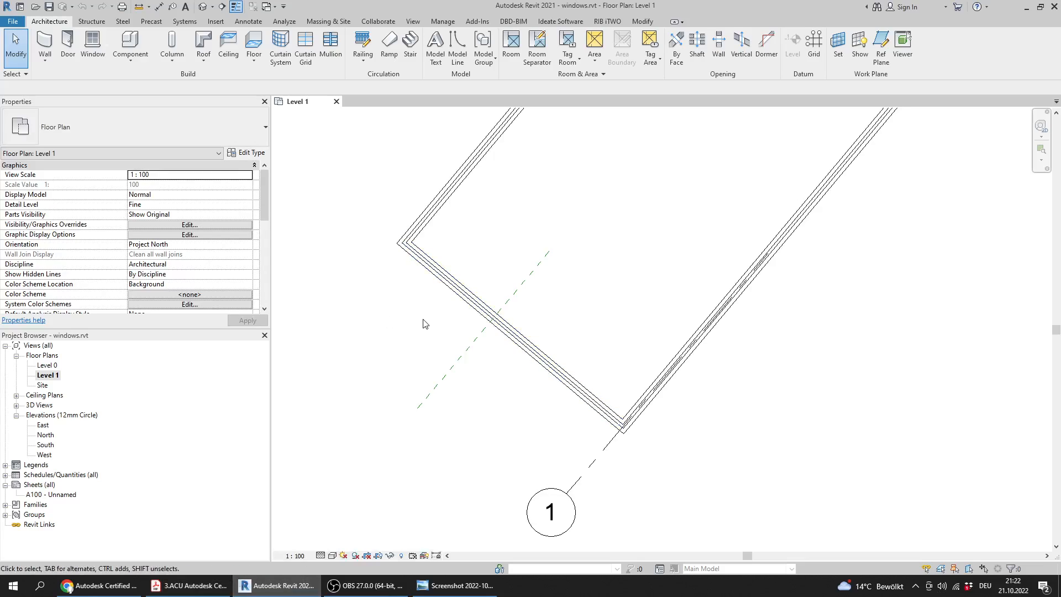
Start the Window tool with the Windows_Sgl_Plain 910x910mm type on the Level 1 floor plan
middle_drag(438, 256, 428, 284)
click(91, 62)
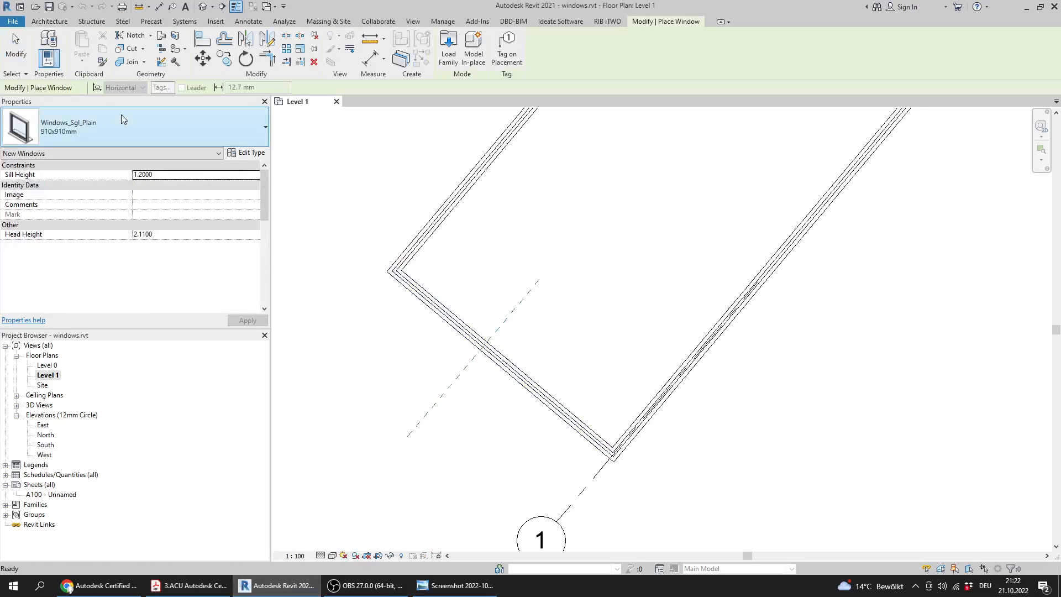
click(80, 138)
click(63, 190)
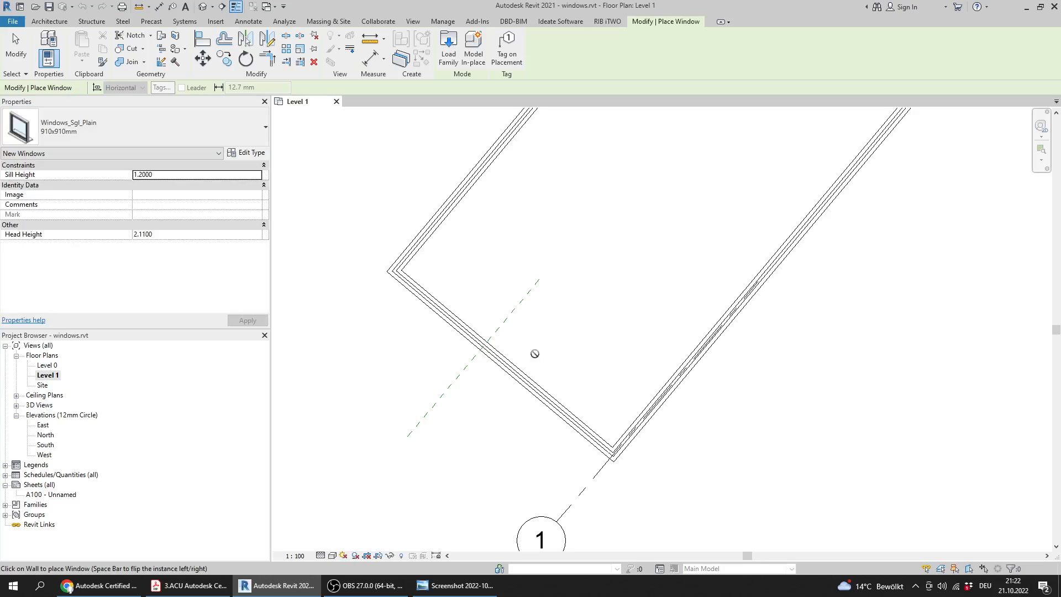
Switch to the practice test PDF and examine how the window sits against the reference line in Question 4's drawing
click(189, 586)
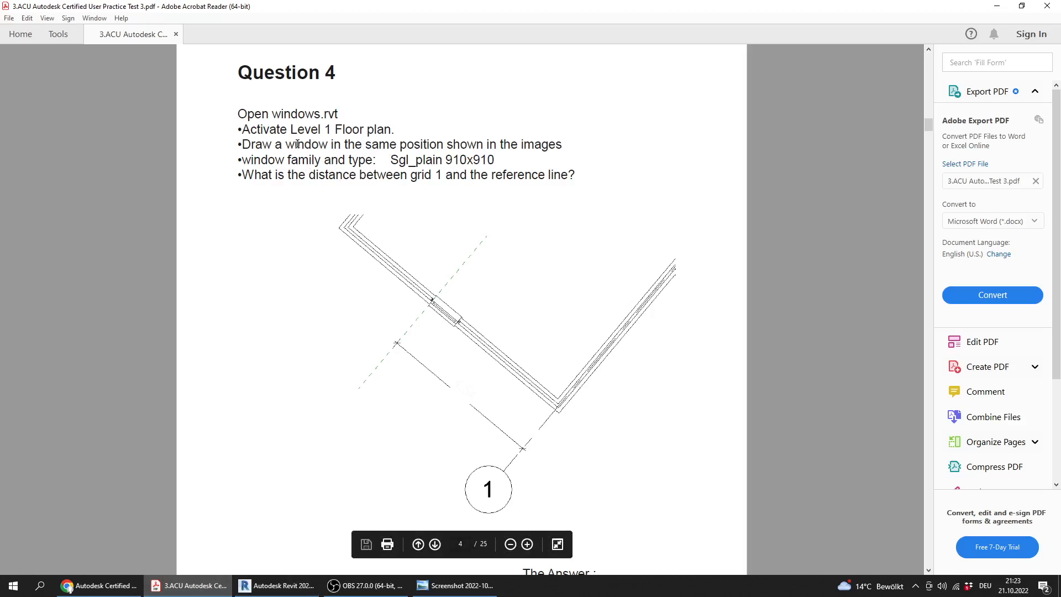
ctrl+scroll(425, 297, up, 5)
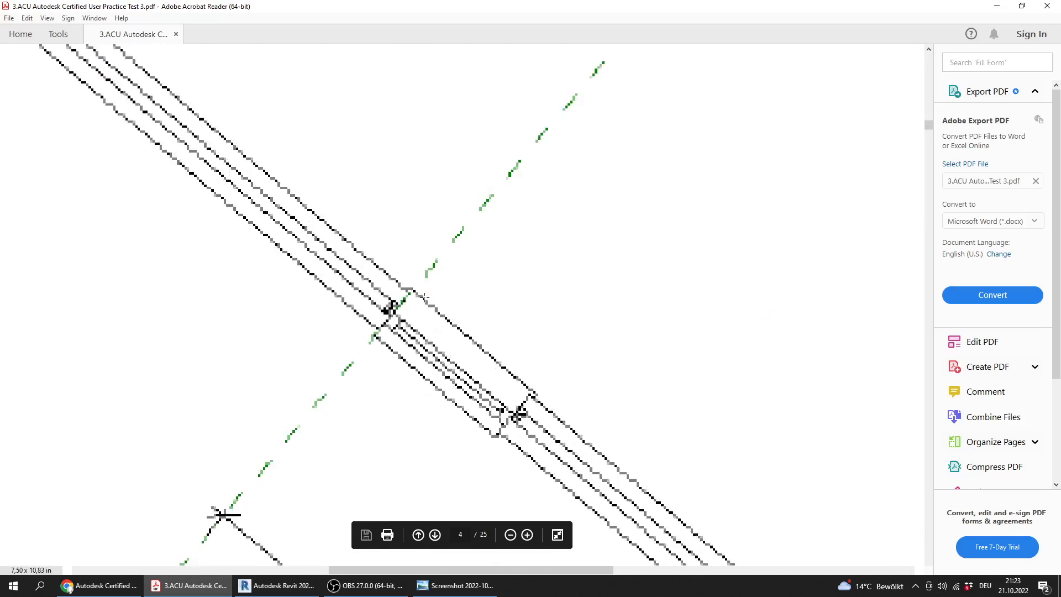
ctrl+scroll(403, 303, up, 1)
ctrl+scroll(403, 305, down, 1)
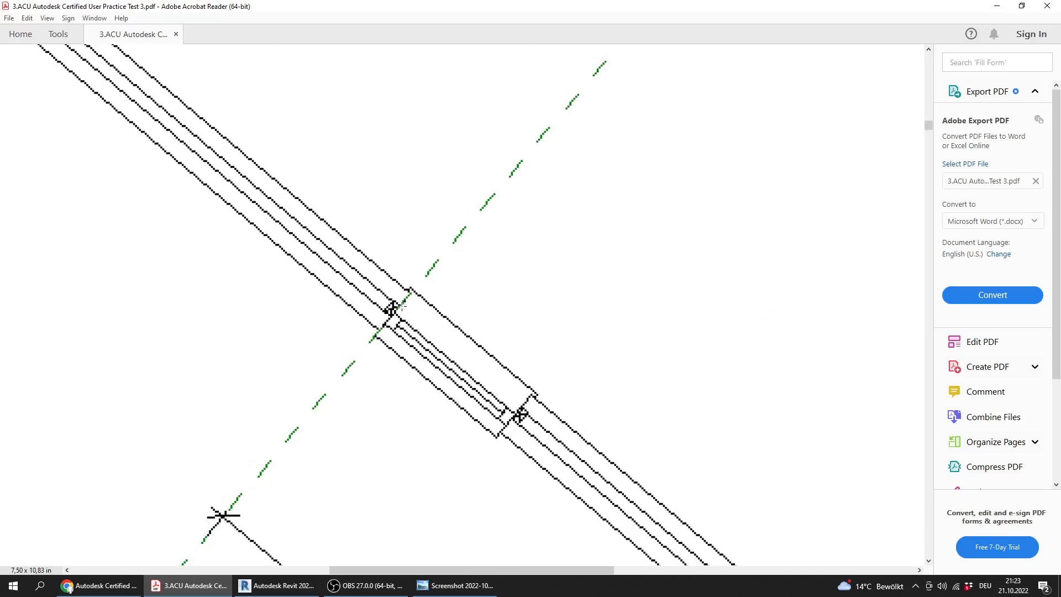
ctrl+scroll(385, 317, down, 3)
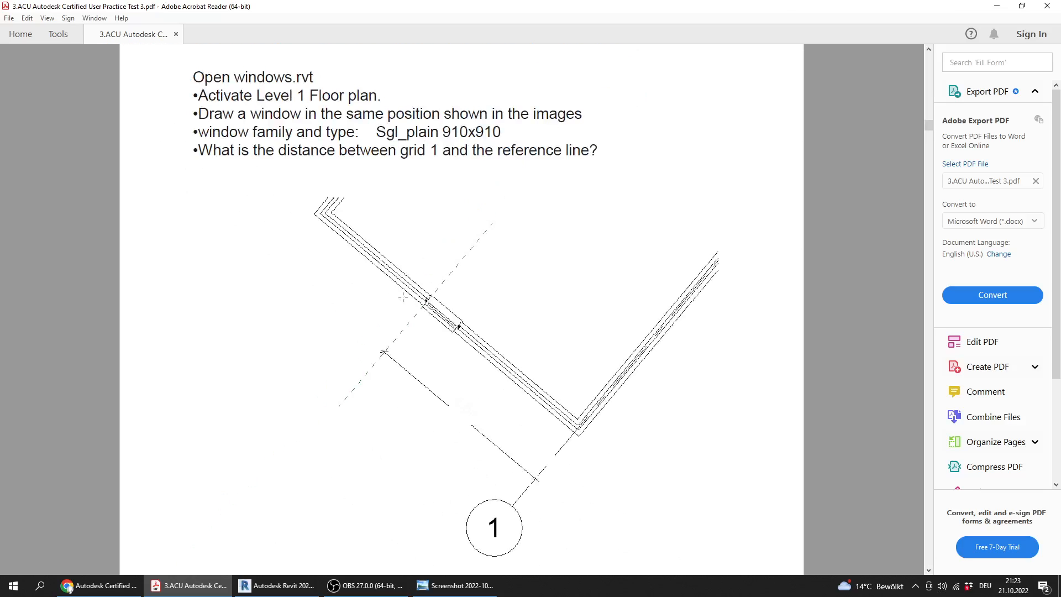
ctrl+scroll(459, 74, up, 1)
key(alt+Tab)
Place the window in the wall between the dashed reference line and grid 1, then end placement
scroll(444, 360, up, 3)
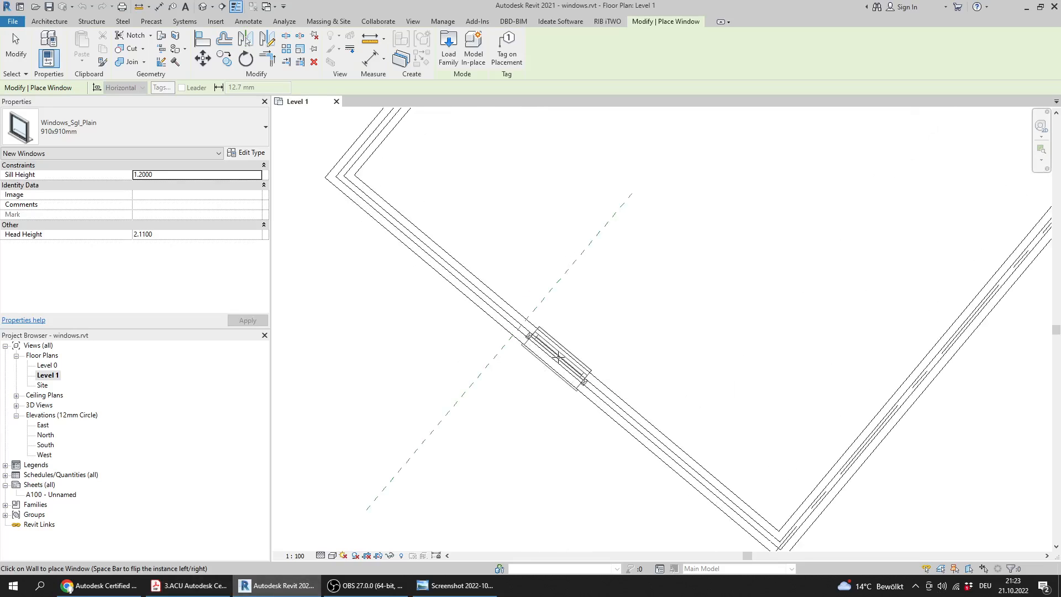
click(558, 359)
scroll(561, 426, up, 2)
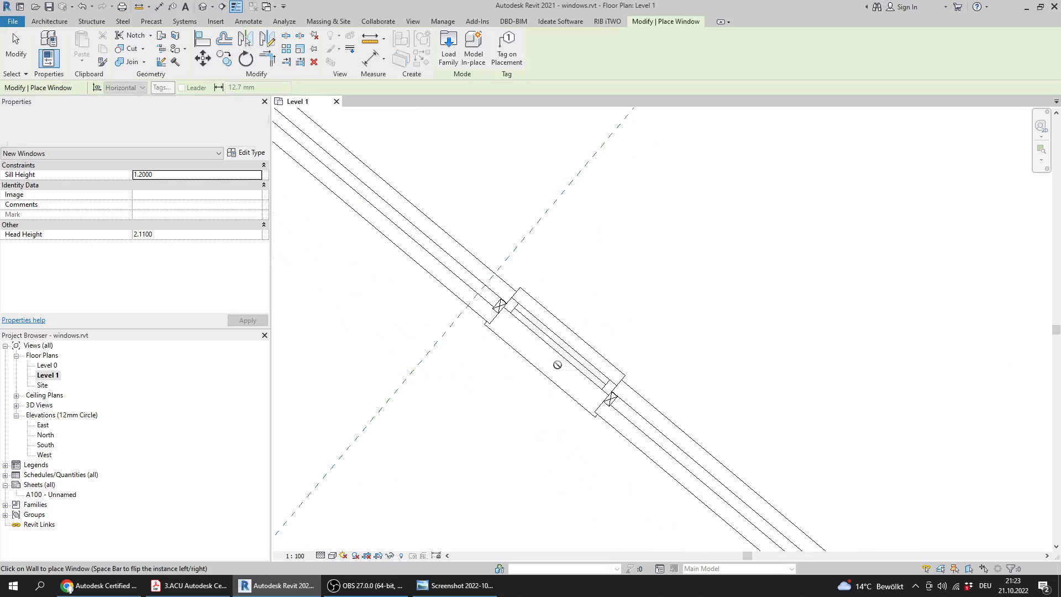
key(Escape)
key(Escape)
Align the window's nearest side edge to the dashed reference line
key(a)
key(l)
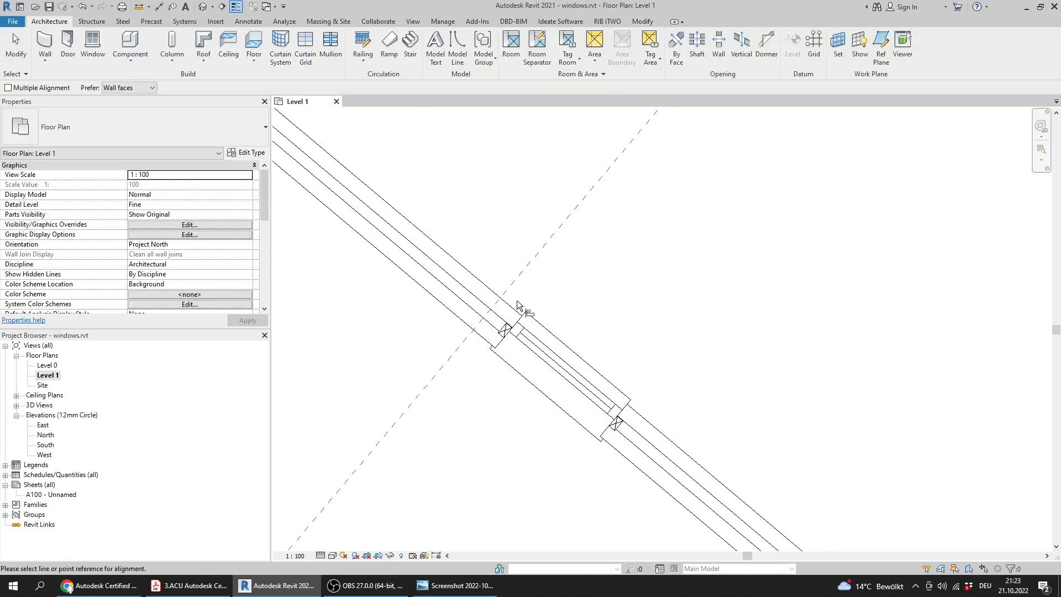
scroll(509, 289, up, 2)
click(502, 278)
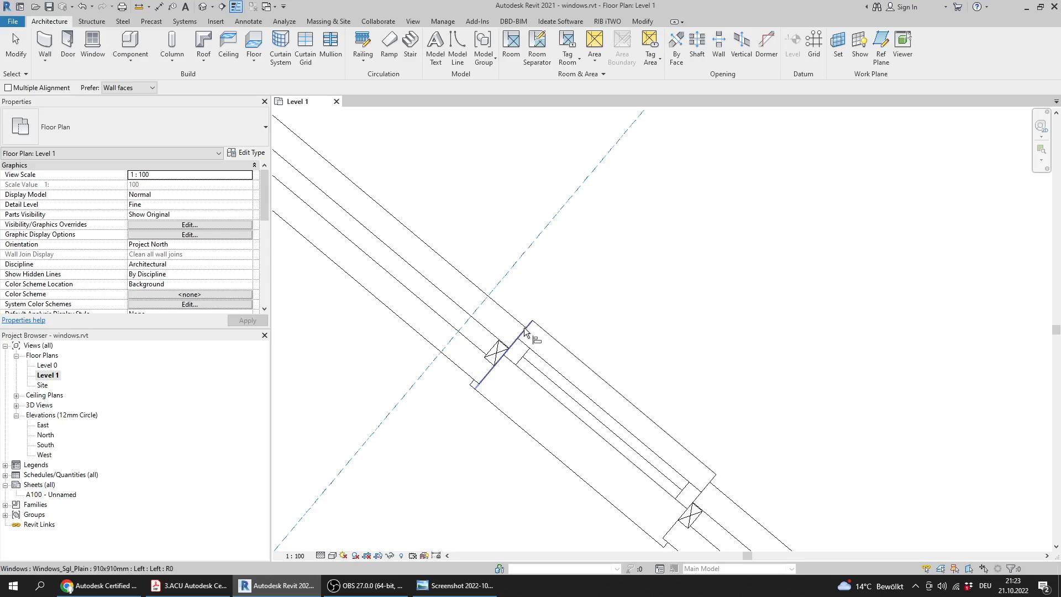
click(533, 347)
scroll(532, 354, down, 3)
key(Escape)
key(Escape)
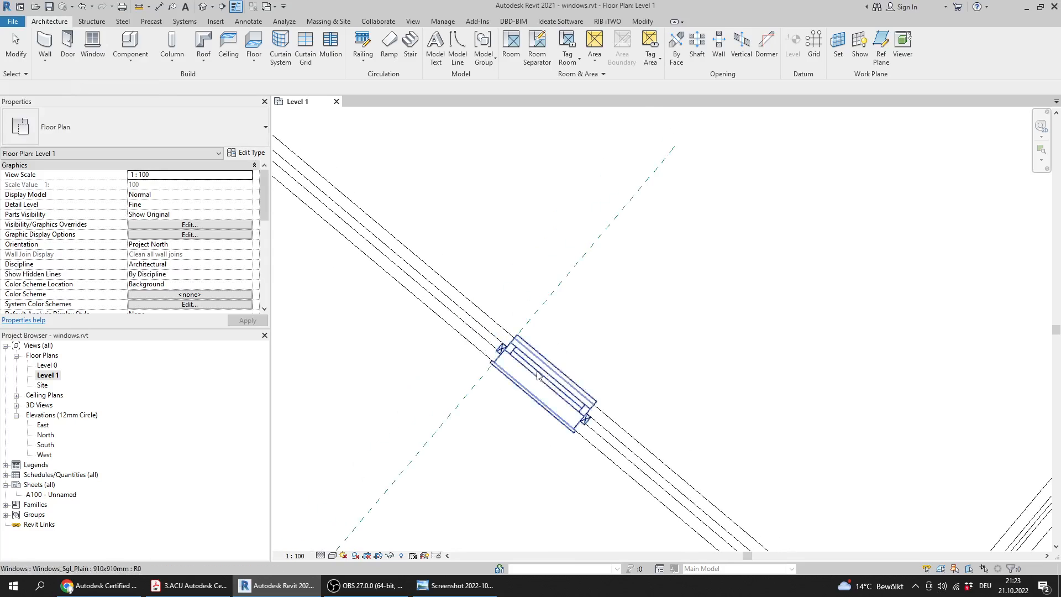
Compare the aligned window's position with Question 4's drawing in the PDF, and return to Revit
scroll(526, 398, down, 5)
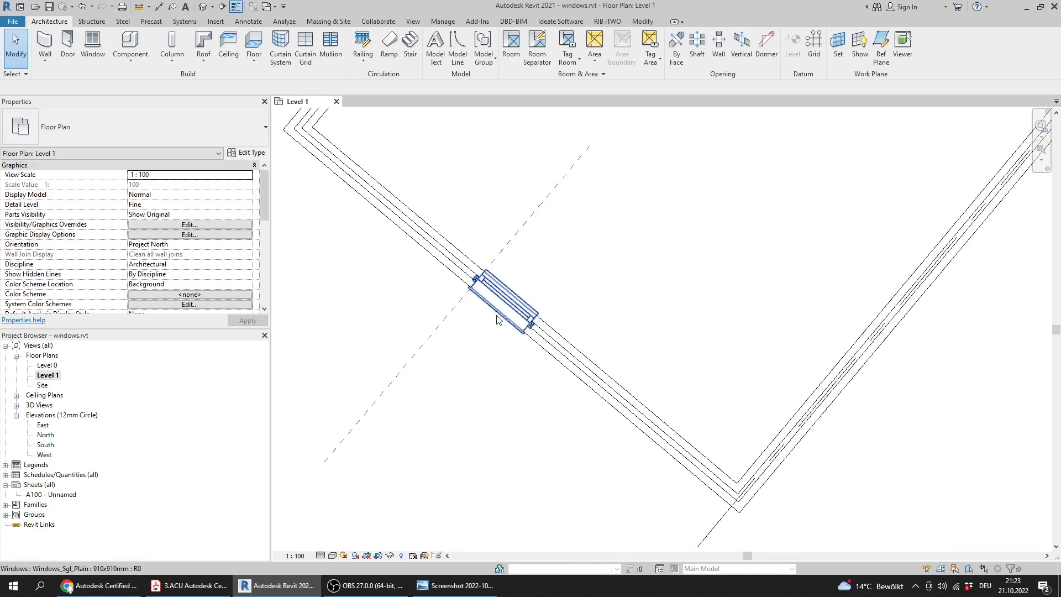
scroll(531, 346, down, 3)
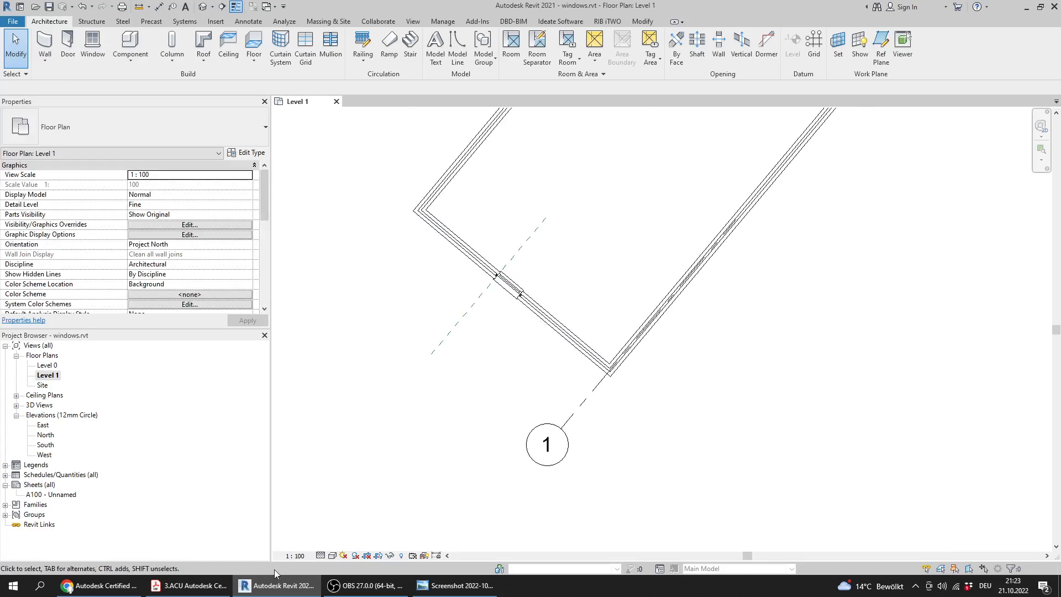
click(189, 585)
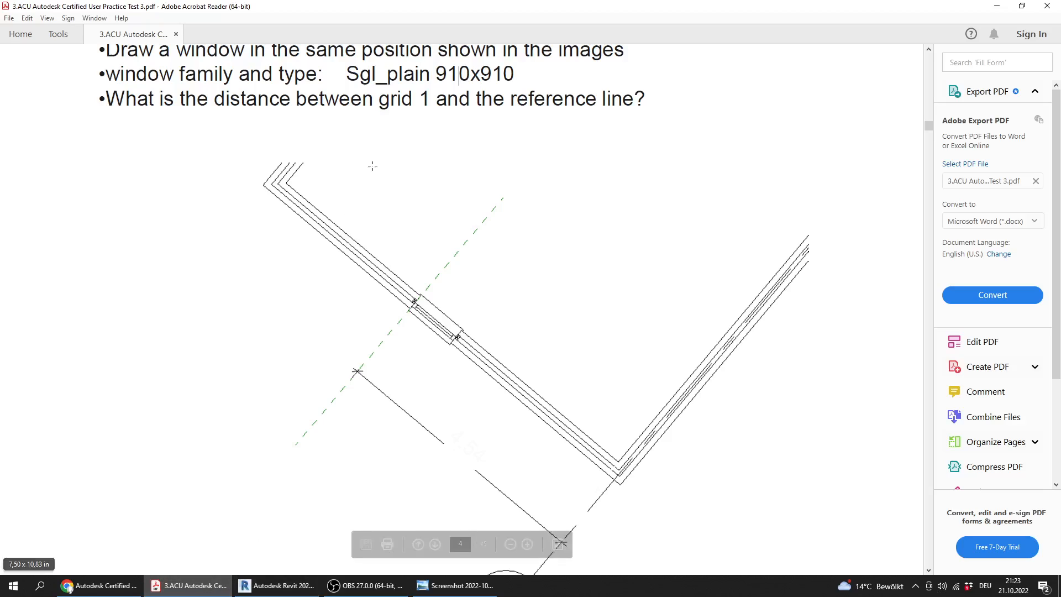
click(277, 585)
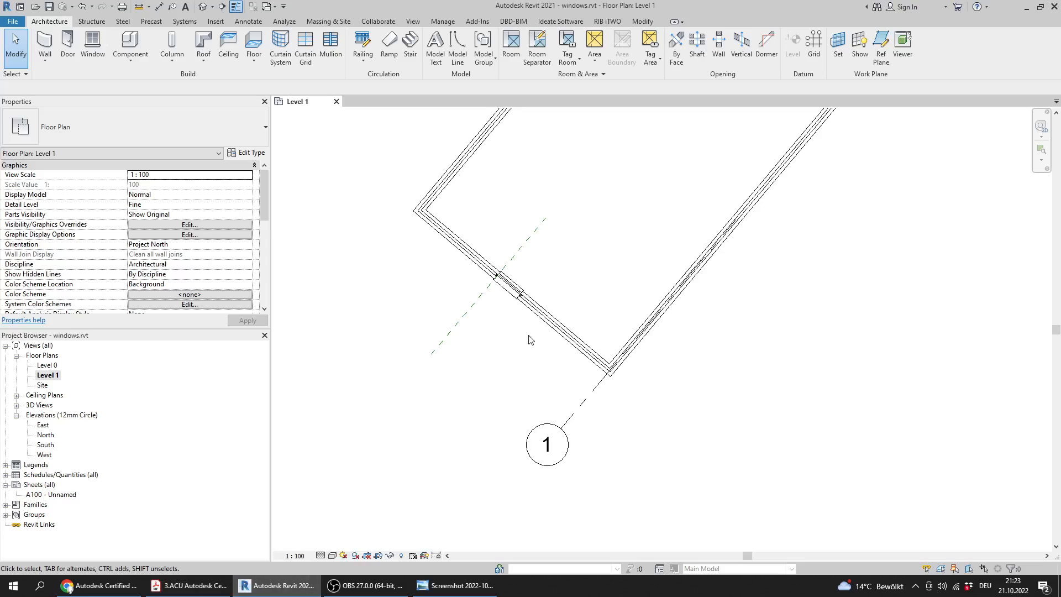
Add an aligned dimension between grid 1 and the dashed reference line, placed outside the wall
middle_drag(541, 341, 597, 403)
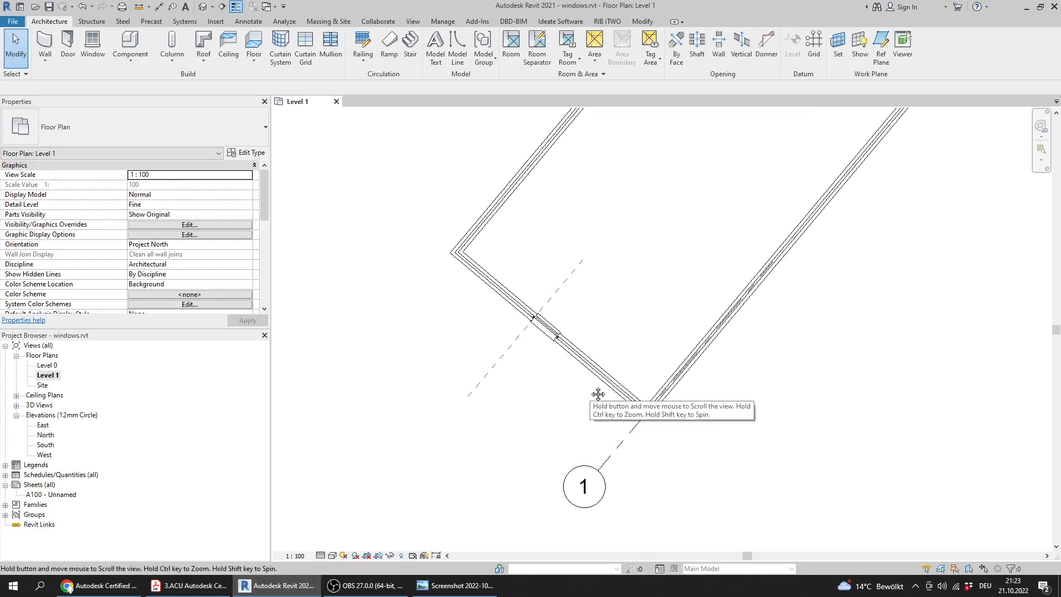
middle_drag(541, 355, 556, 371)
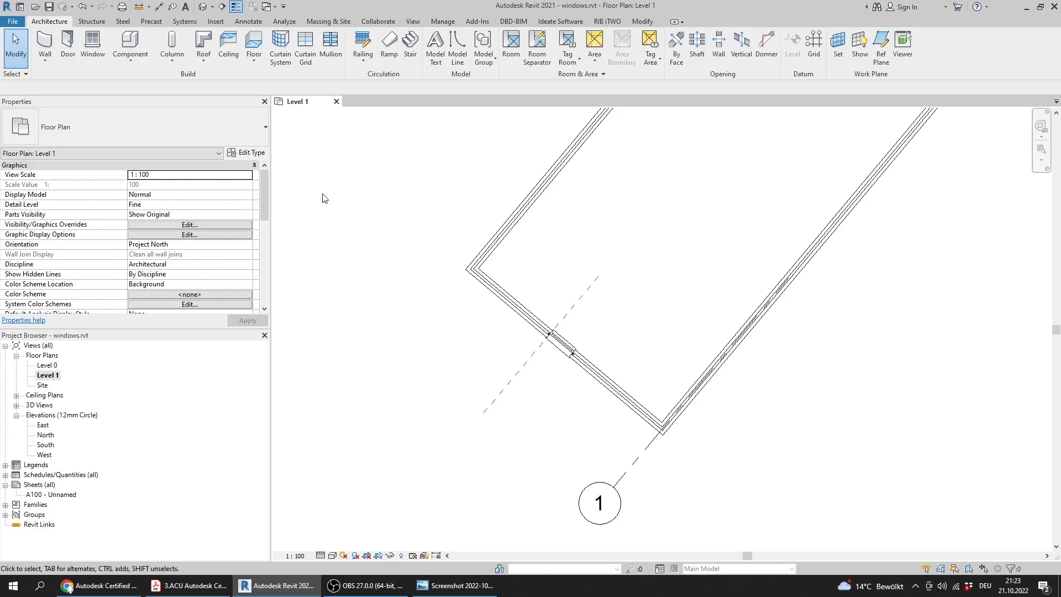
click(158, 7)
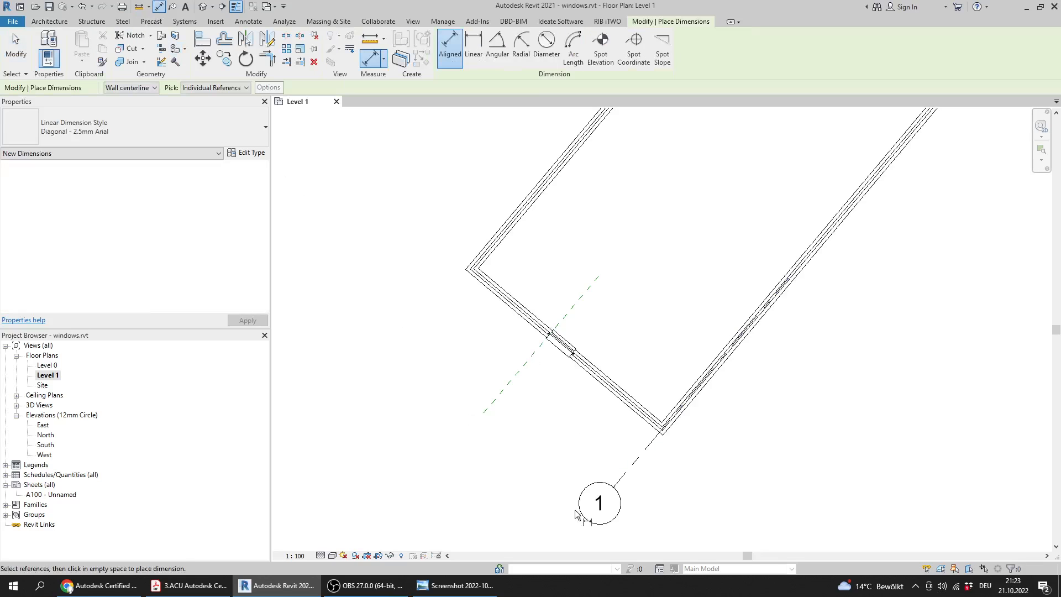
click(626, 474)
click(516, 372)
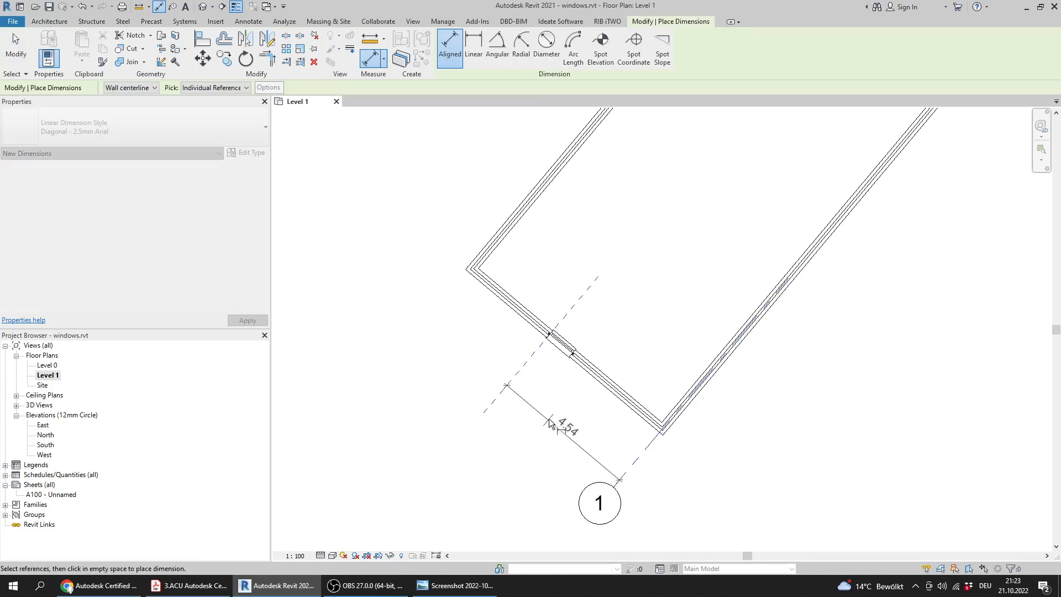
scroll(606, 523, up, 3)
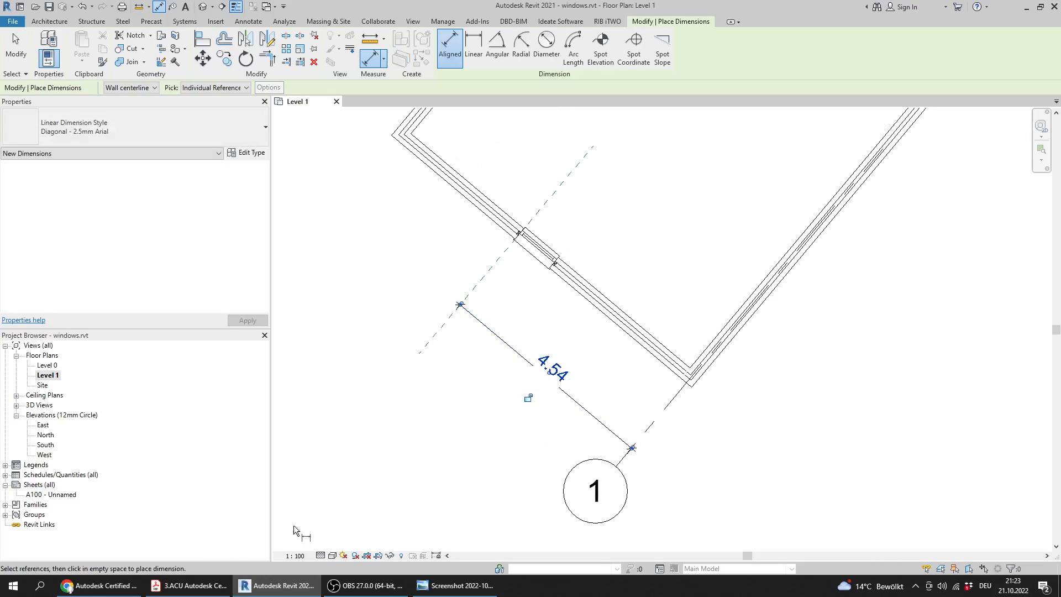
Switch to the PDF to reread Question 4's requirements, and return to the dimension in Revit
click(195, 590)
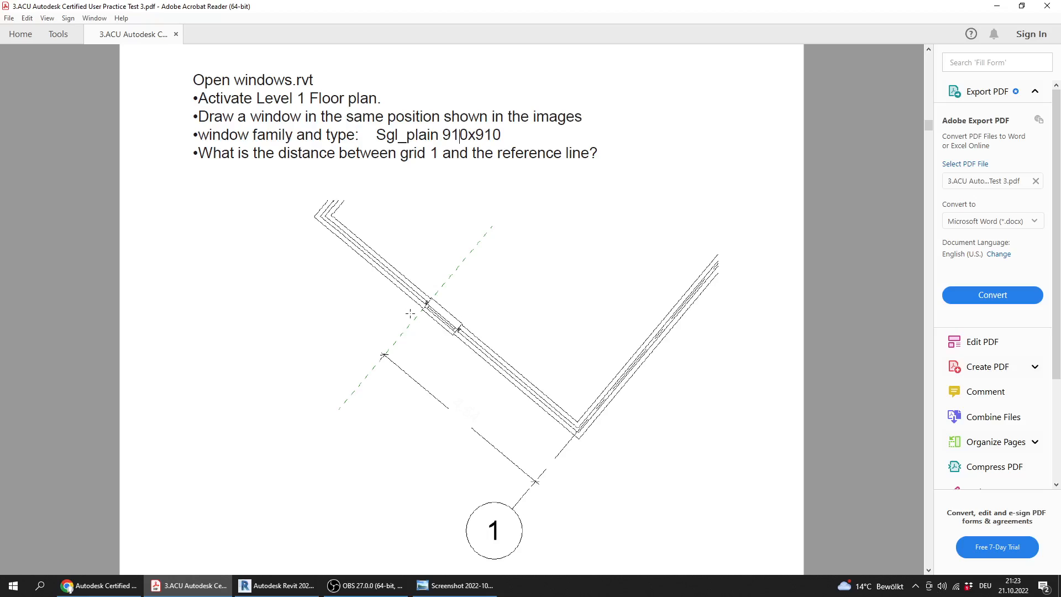
ctrl+scroll(409, 314, down, 1)
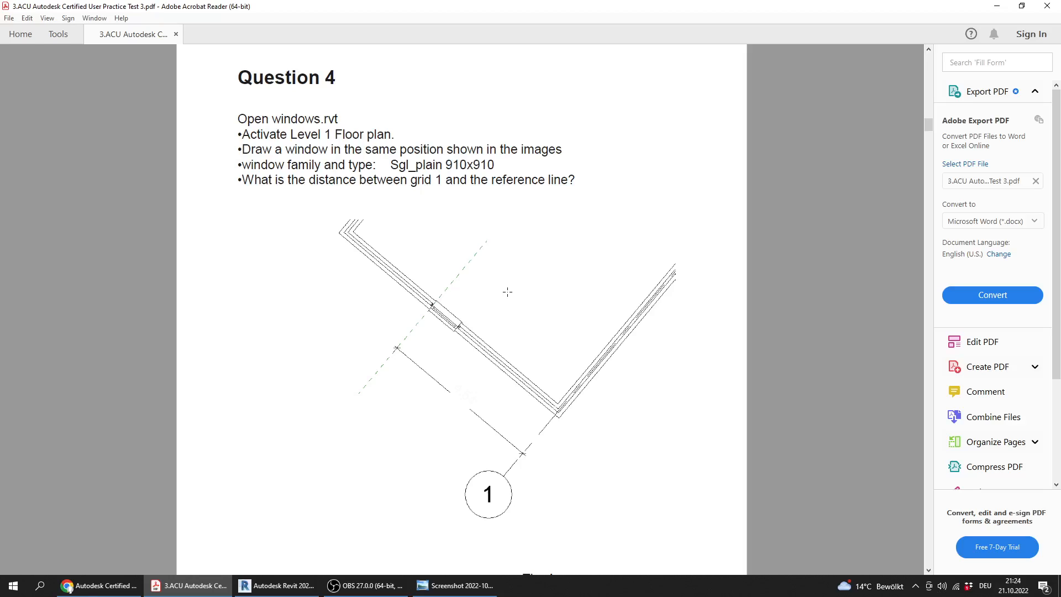
click(277, 585)
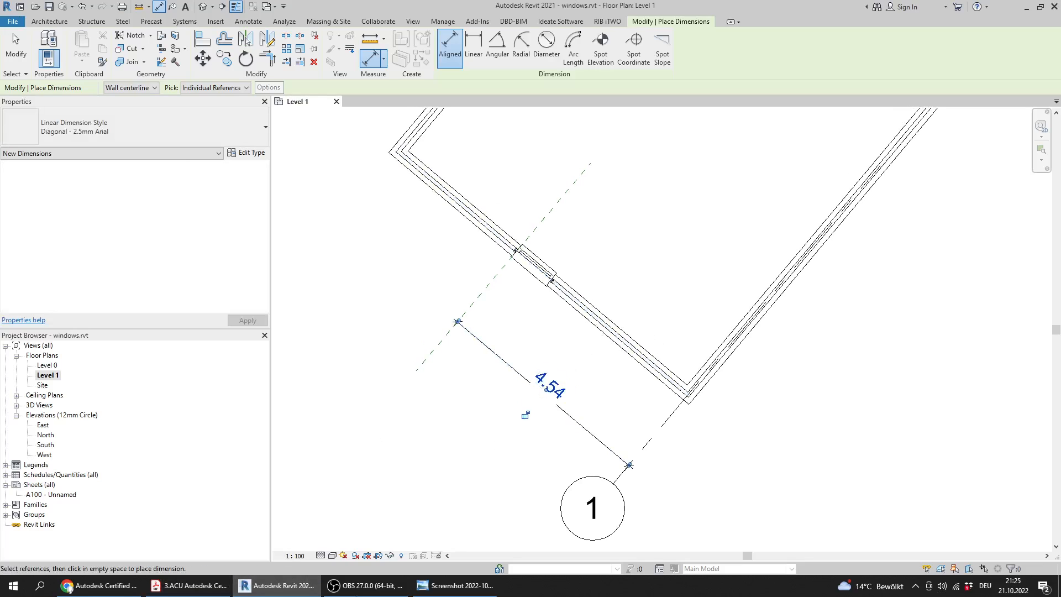
Check Question 4's answer in the answers screenshot, and return to Revit to close windows.rvt without saving
click(475, 592)
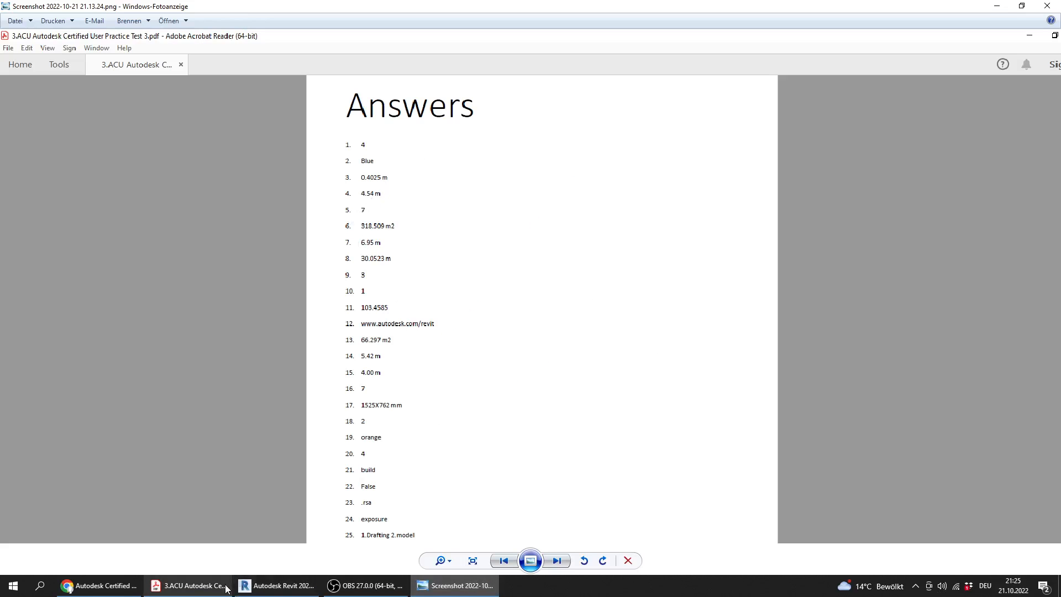
click(282, 585)
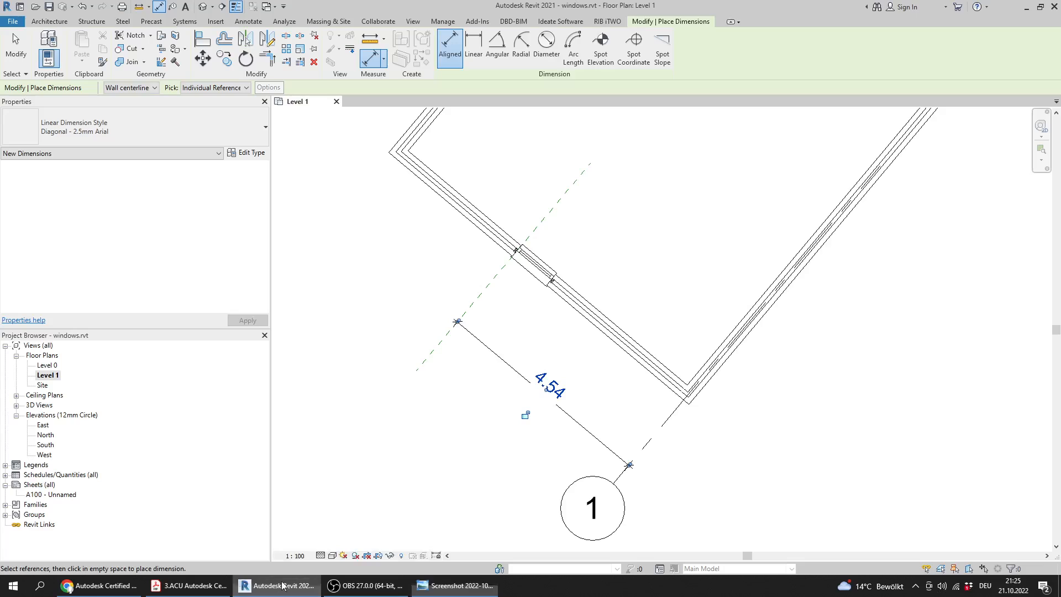
click(336, 101)
click(540, 297)
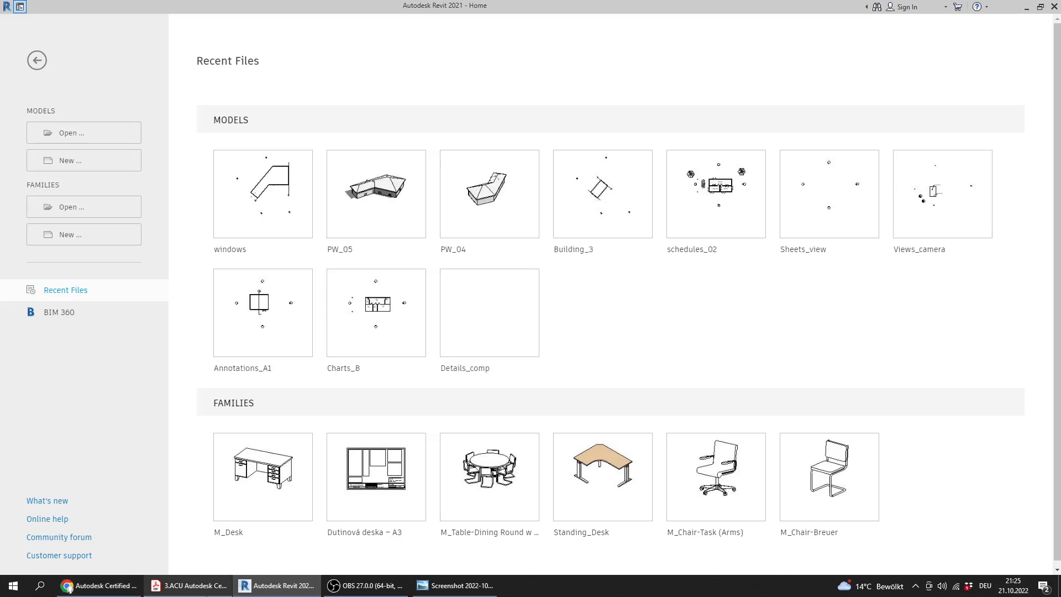
Switch to the practice test PDF and read Question 5's instructions on the file, floor plan and window tags
click(188, 585)
ctrl+scroll(323, 309, down, 2)
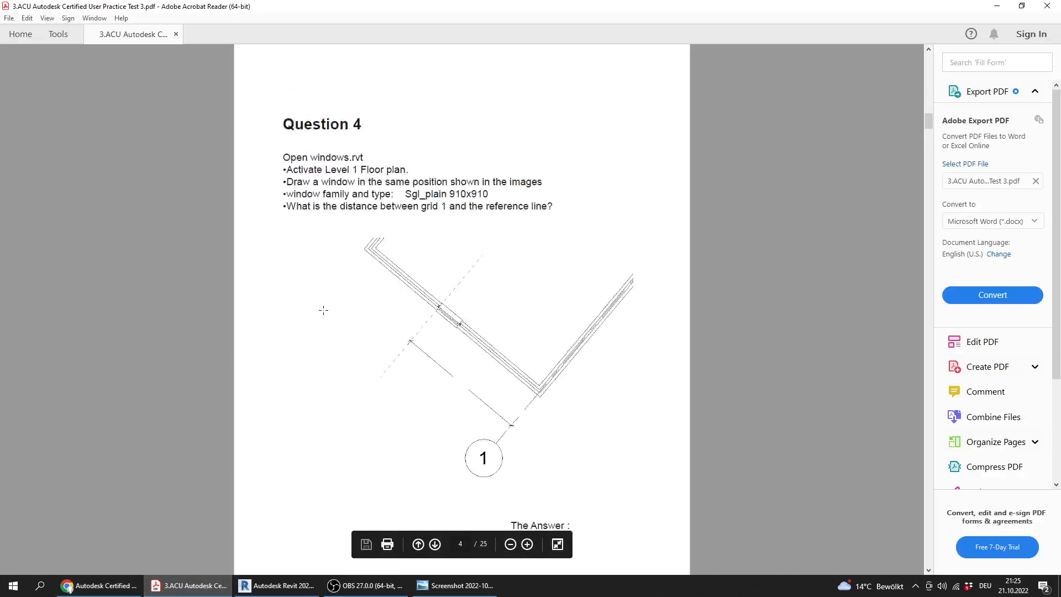
scroll(324, 309, down, 4)
scroll(324, 310, up, 1)
scroll(324, 313, up, 4)
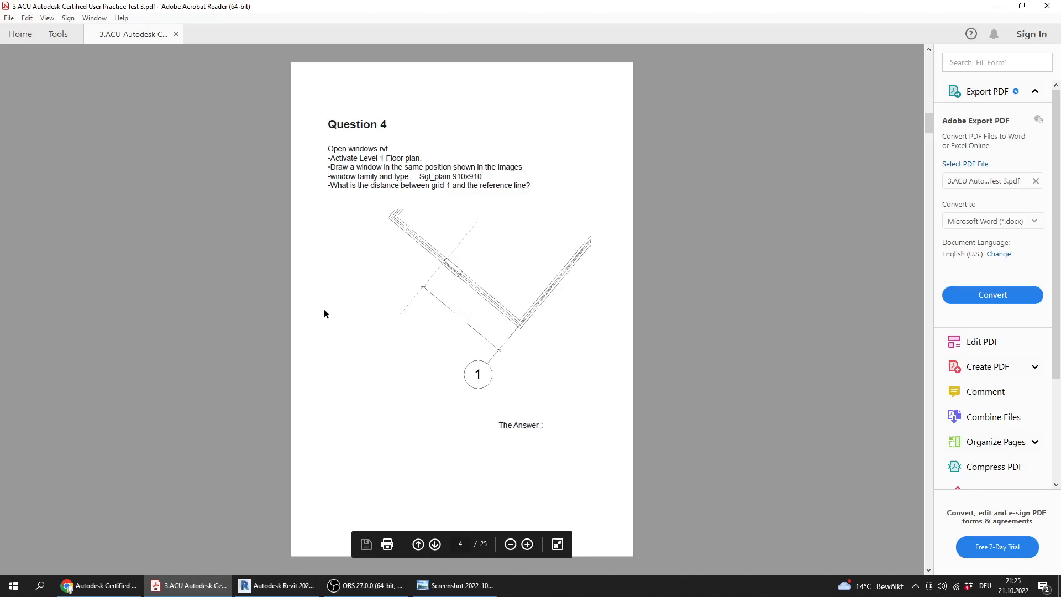
scroll(324, 310, down, 2)
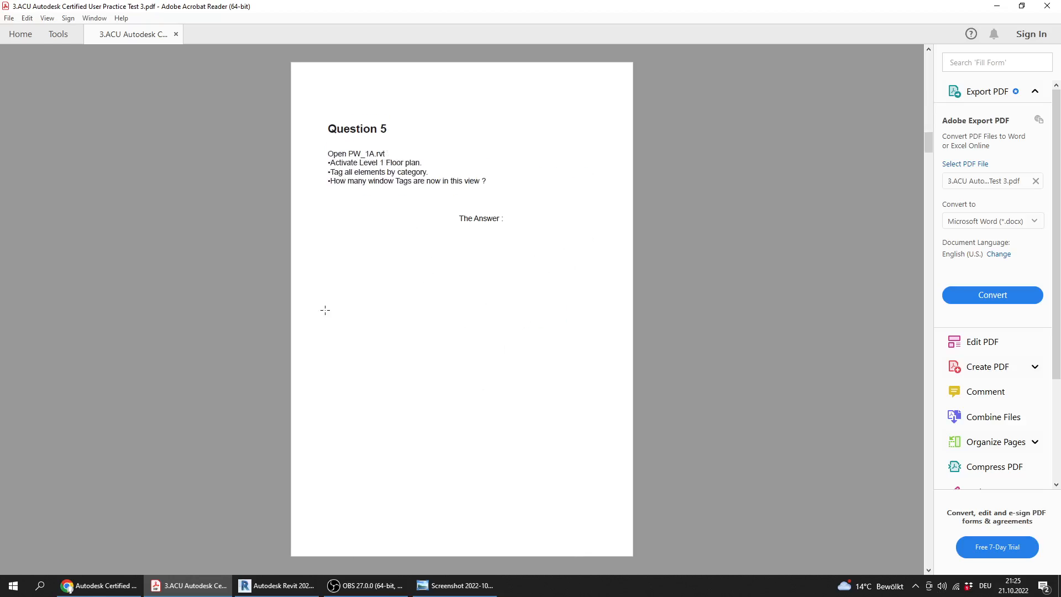
scroll(325, 310, up, 1)
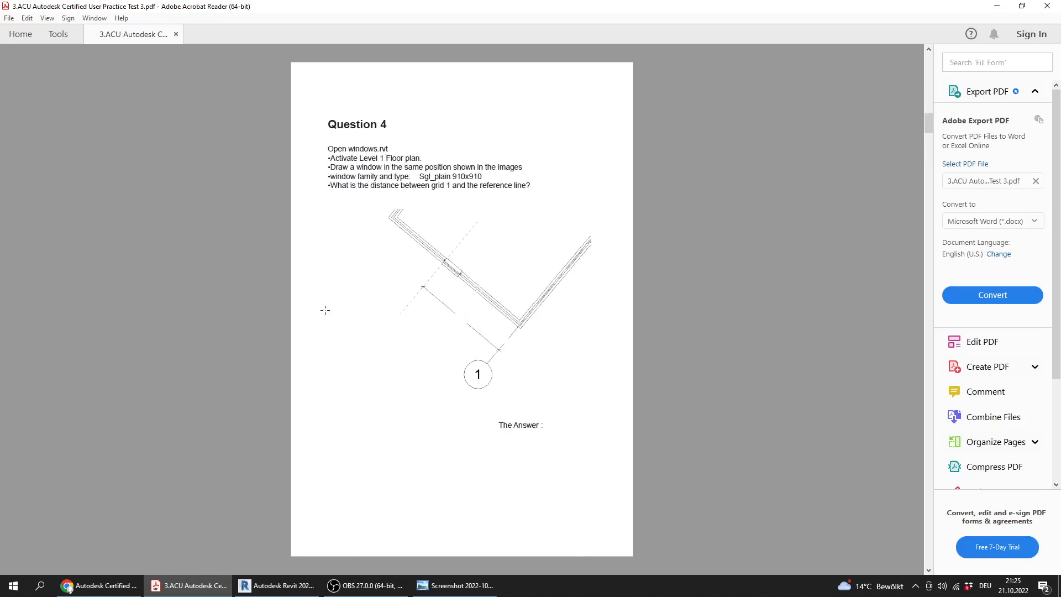
scroll(325, 310, down, 1)
ctrl+scroll(348, 243, up, 4)
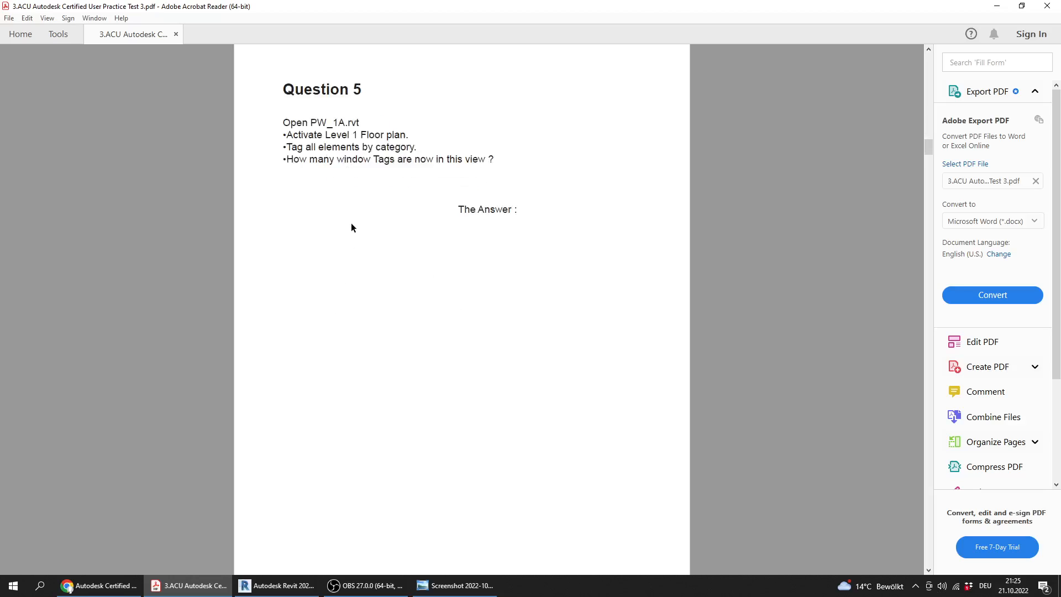
scroll(333, 259, up, 1)
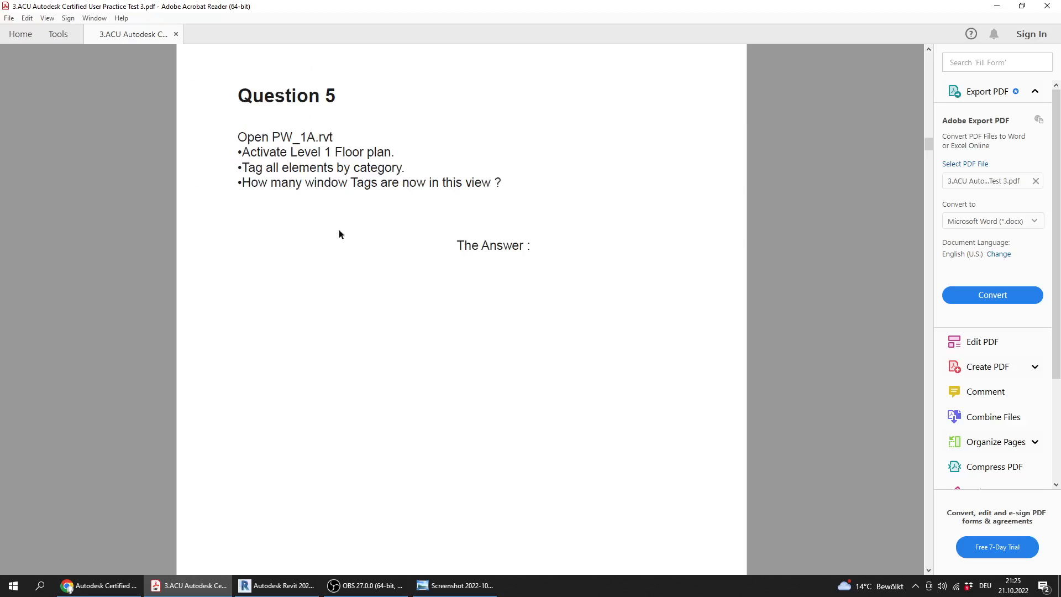
Switch to Revit and open PW_1A.rvt from the Practice Exam 3_Files folder
click(276, 585)
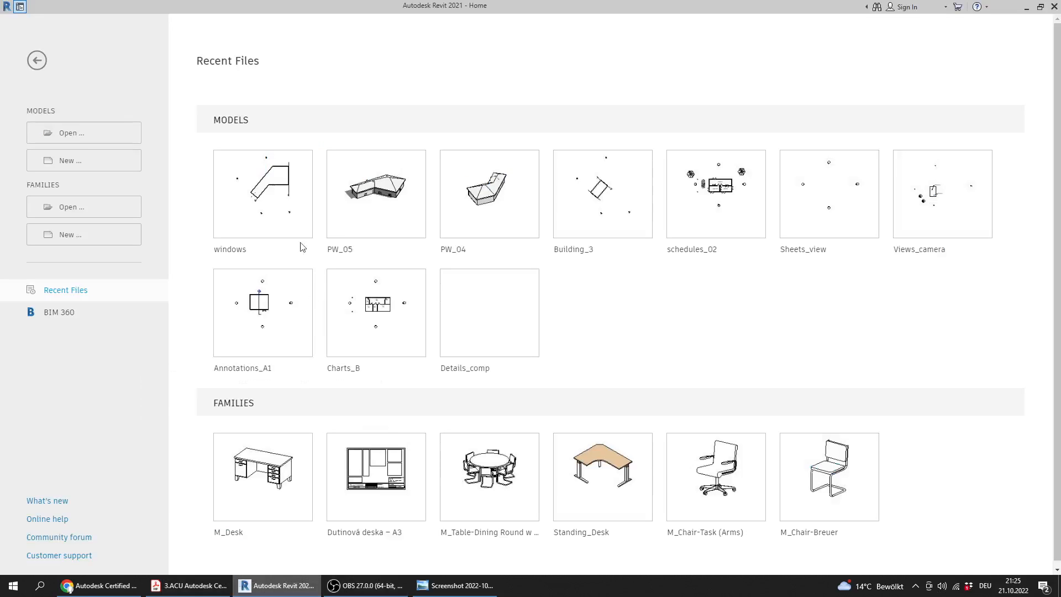
click(91, 138)
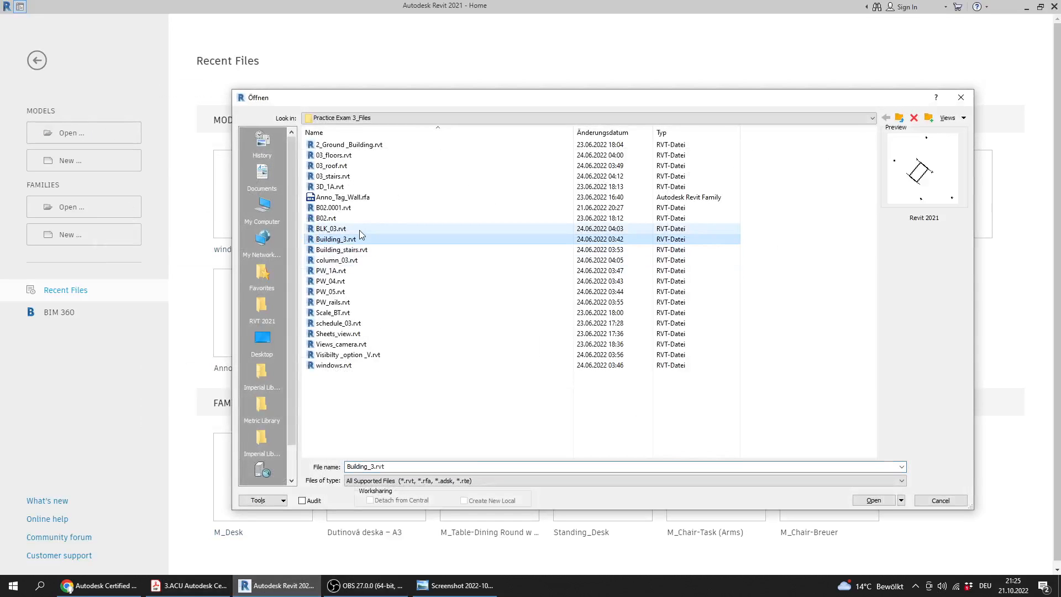
key(p)
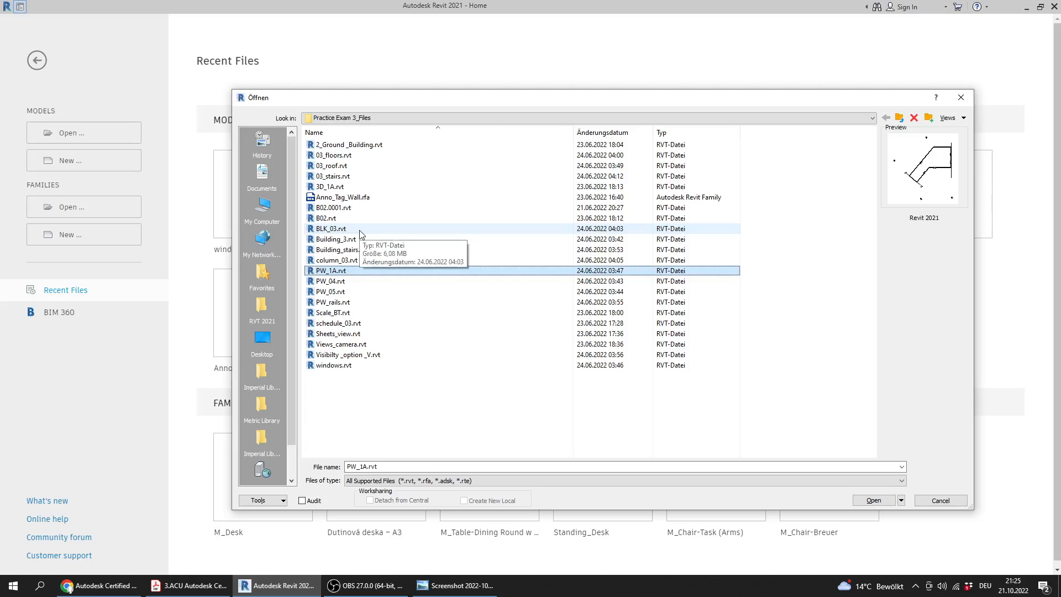
double_click(346, 270)
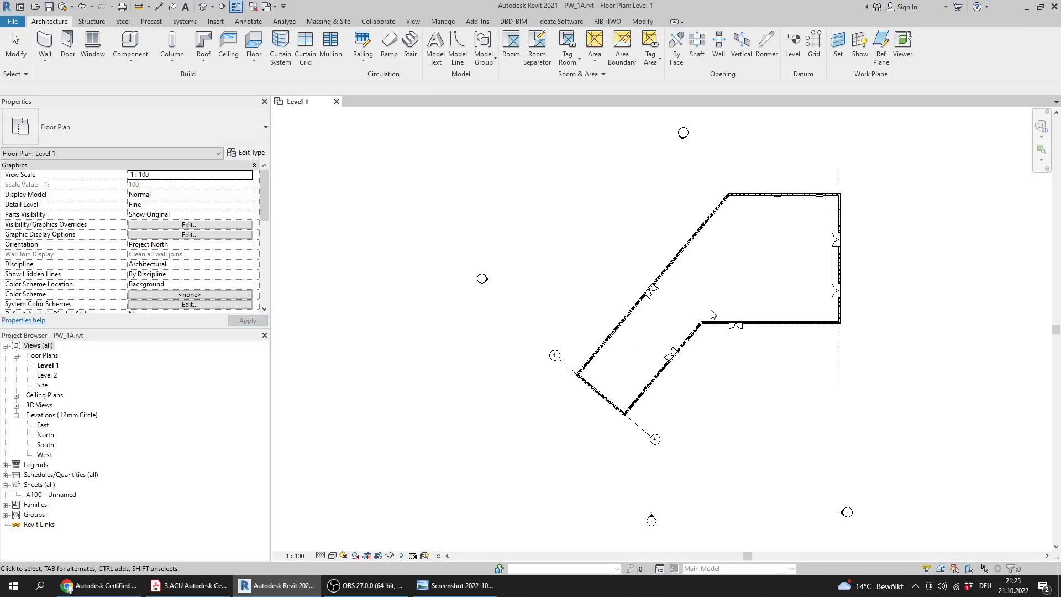
middle_drag(713, 309, 650, 291)
Check Question 5 in the PDF, and tag all untagged objects in the Level 1 view with every tag category selected
click(198, 594)
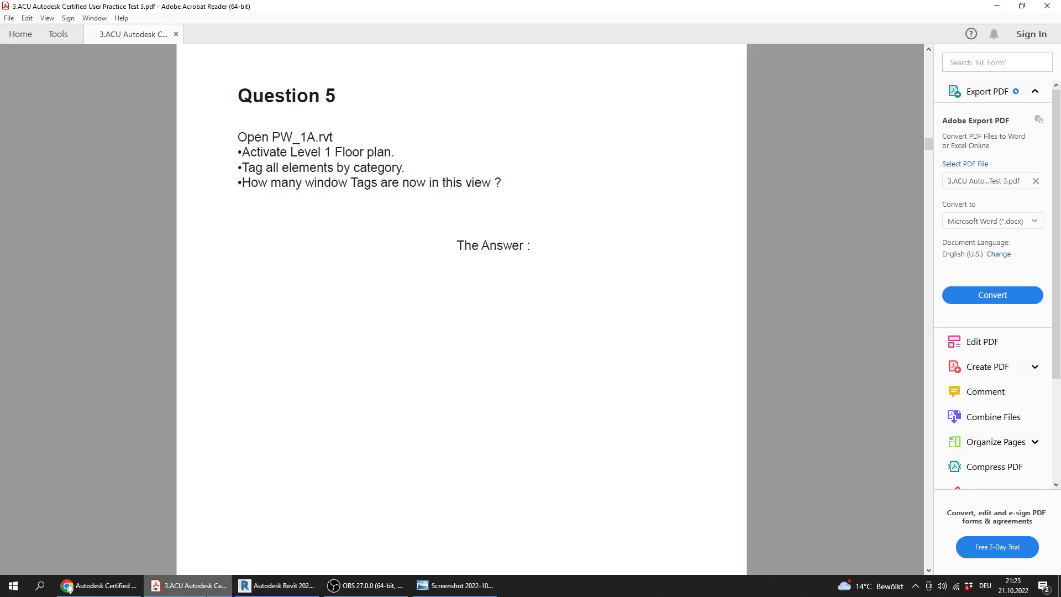
click(277, 586)
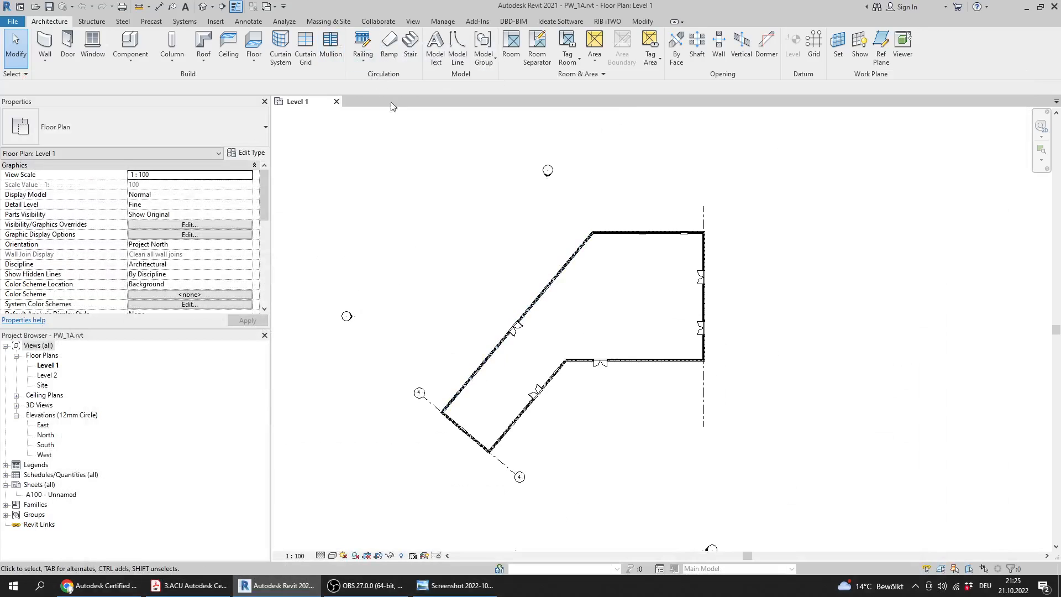
click(250, 22)
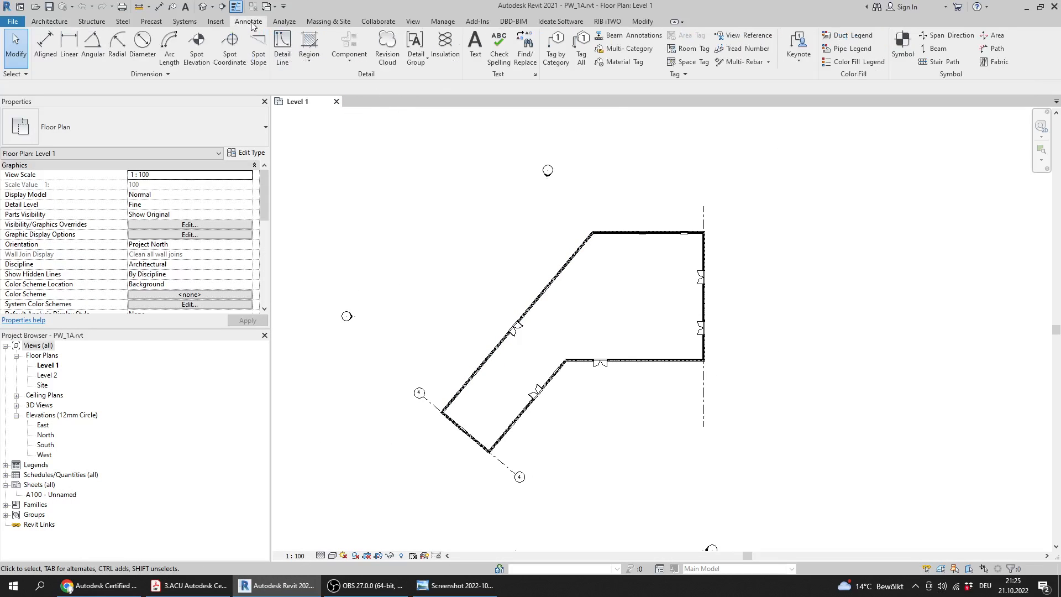
click(582, 58)
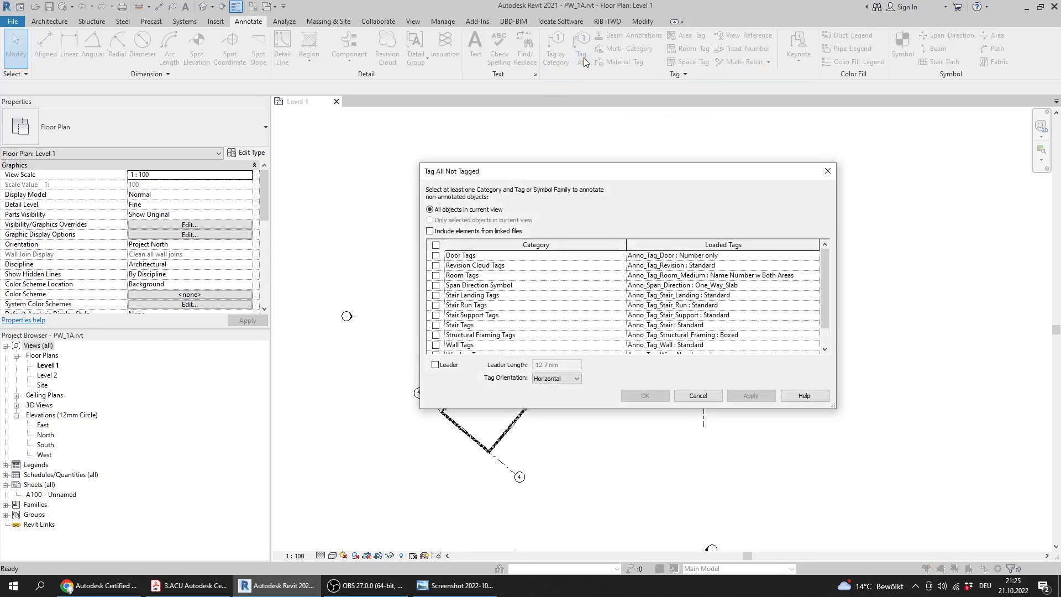
click(227, 587)
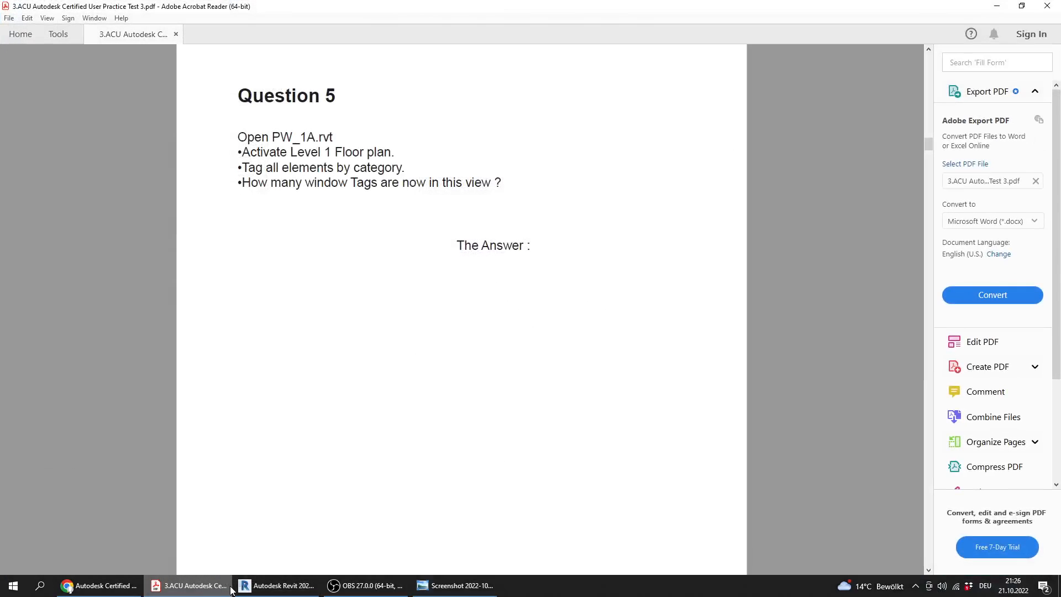
click(237, 588)
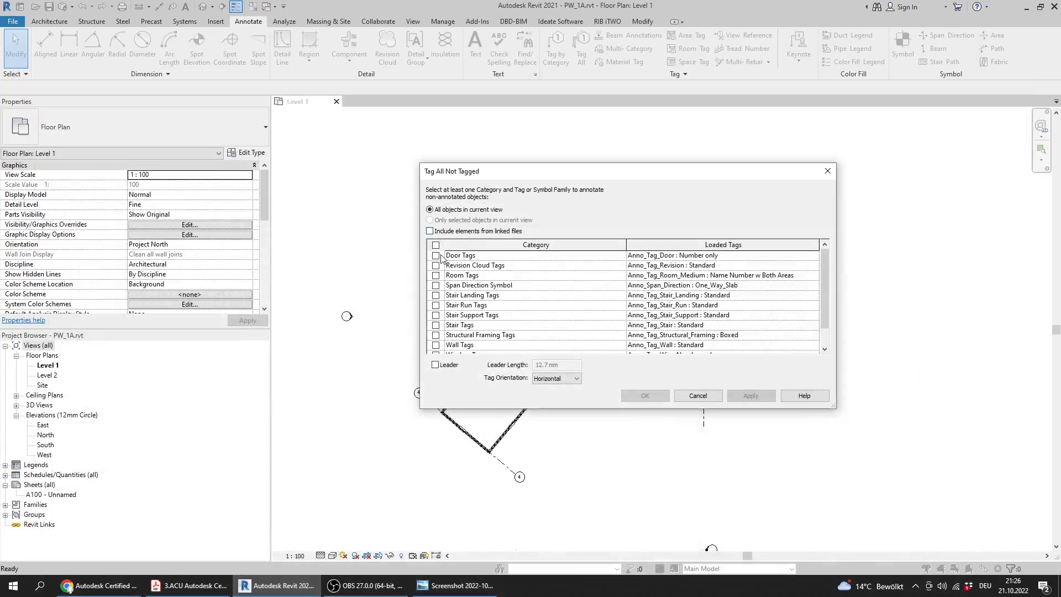
click(436, 245)
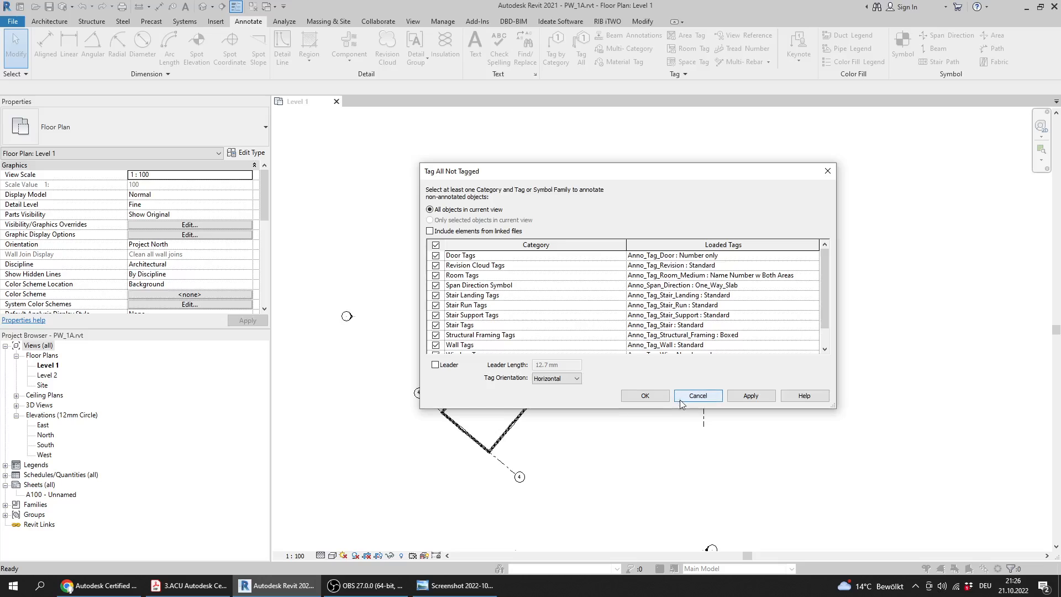
click(645, 396)
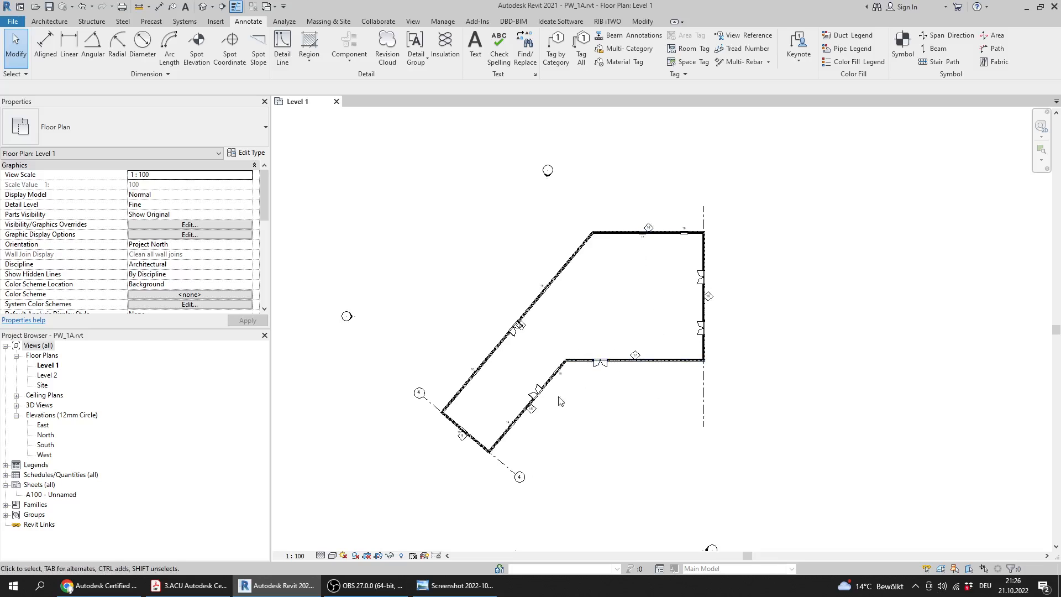
Highlight the window tag question in the PDF, and return to Revit to inspect the tags around the Level 1 walls
click(189, 585)
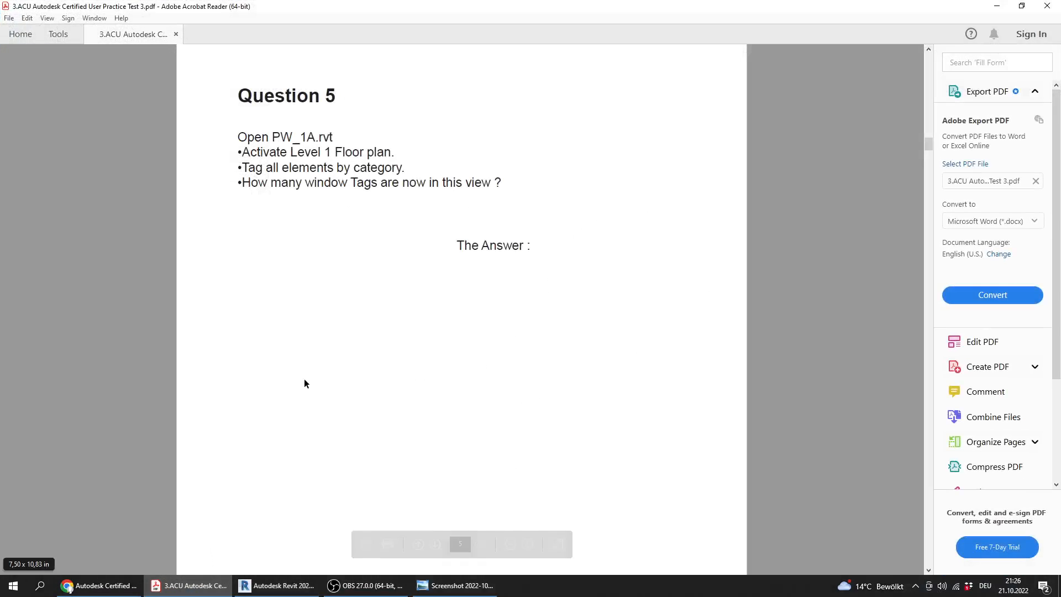
drag(243, 184, 491, 185)
click(276, 586)
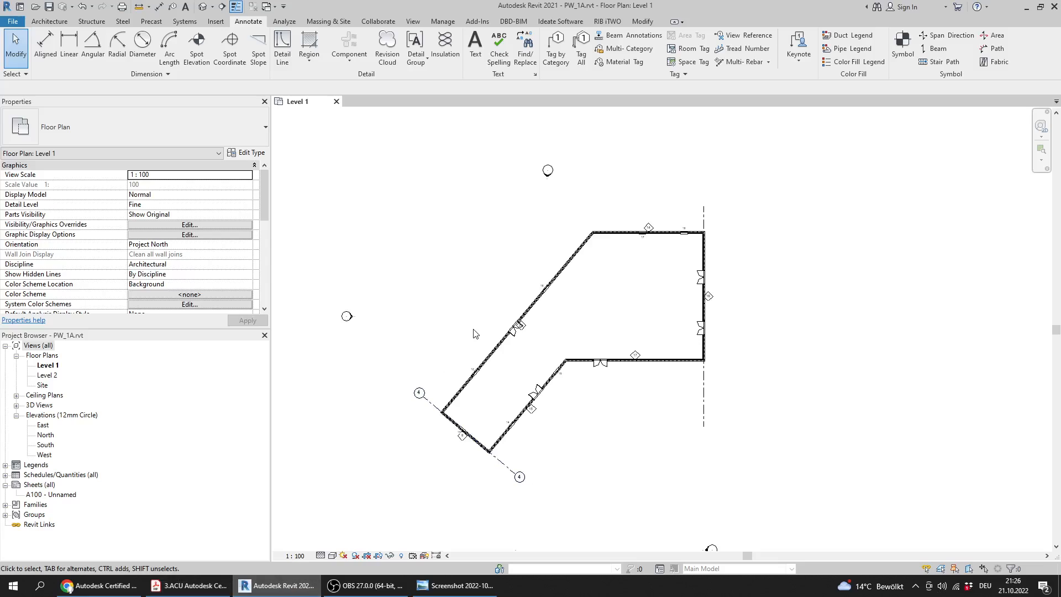
scroll(492, 342, up, 2)
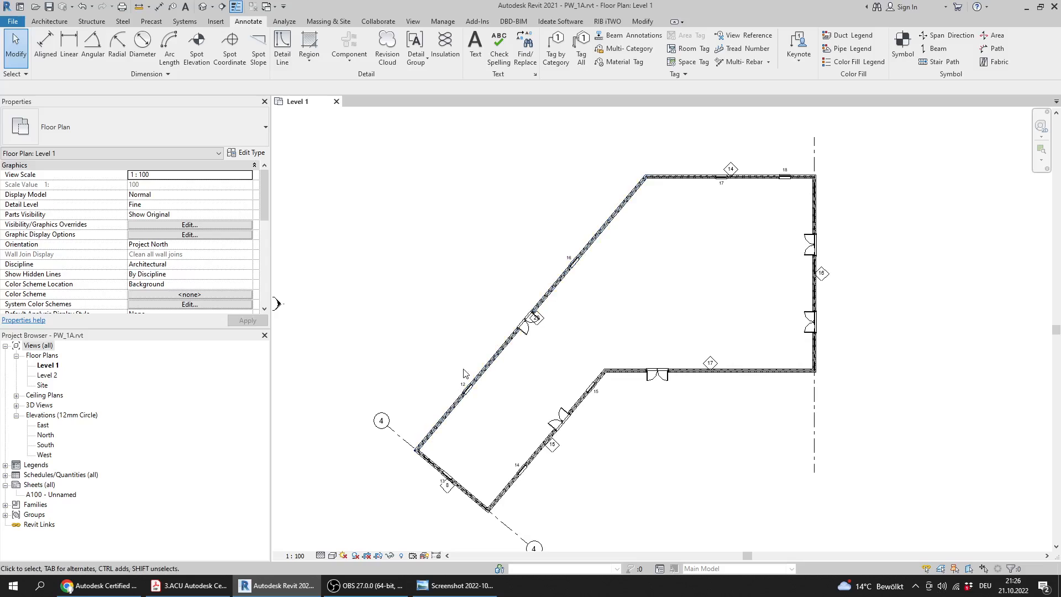
scroll(602, 235, down, 2)
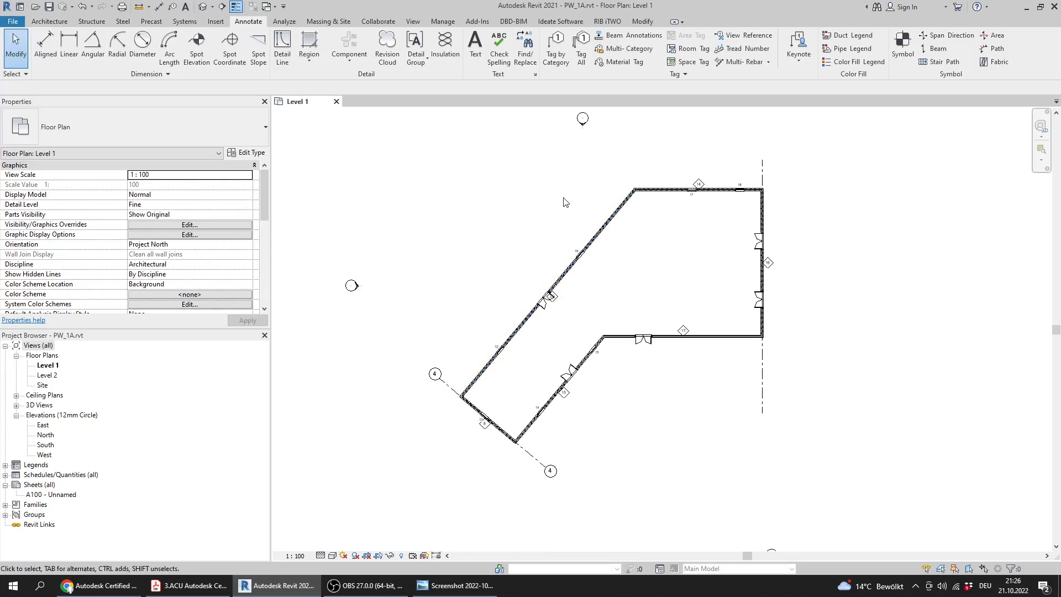
scroll(572, 208, down, 1)
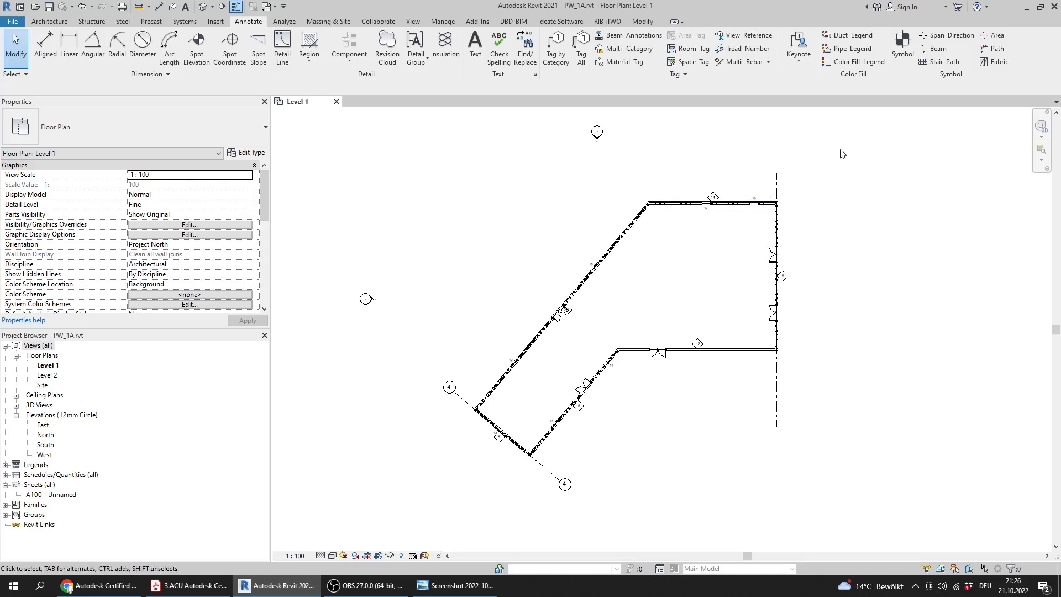
scroll(791, 199, down, 1)
Select the whole building in the plan, check the Window Tags count in the selection filter, and clear the selection
drag(848, 140, 328, 514)
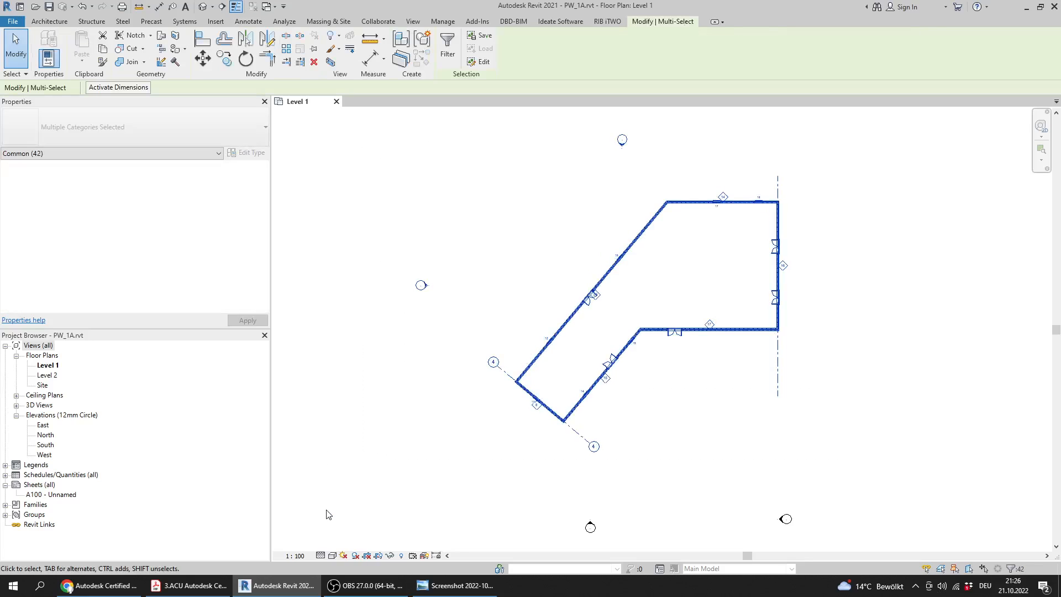
click(448, 47)
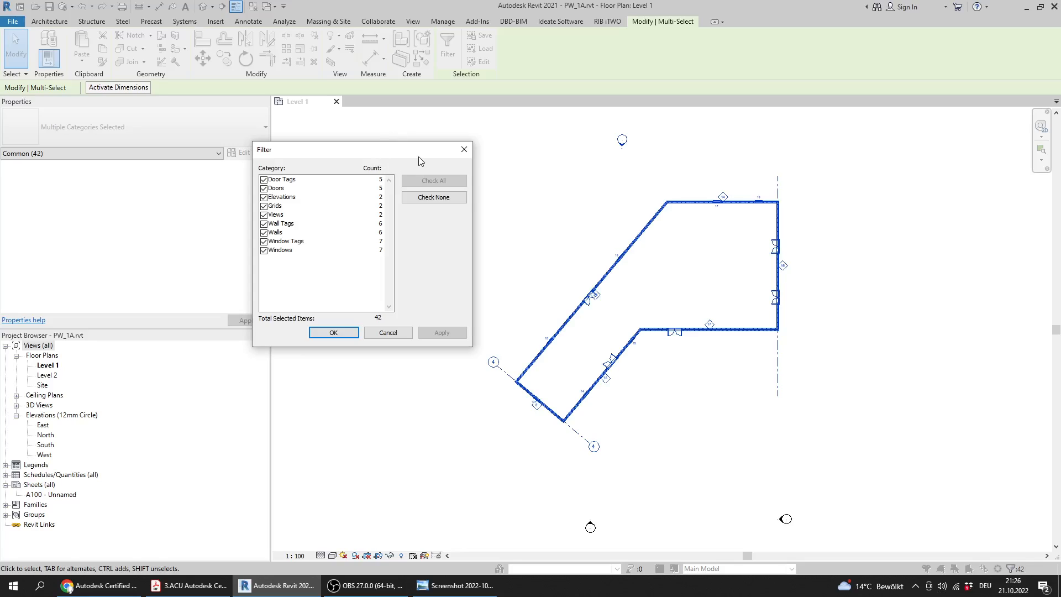
click(290, 243)
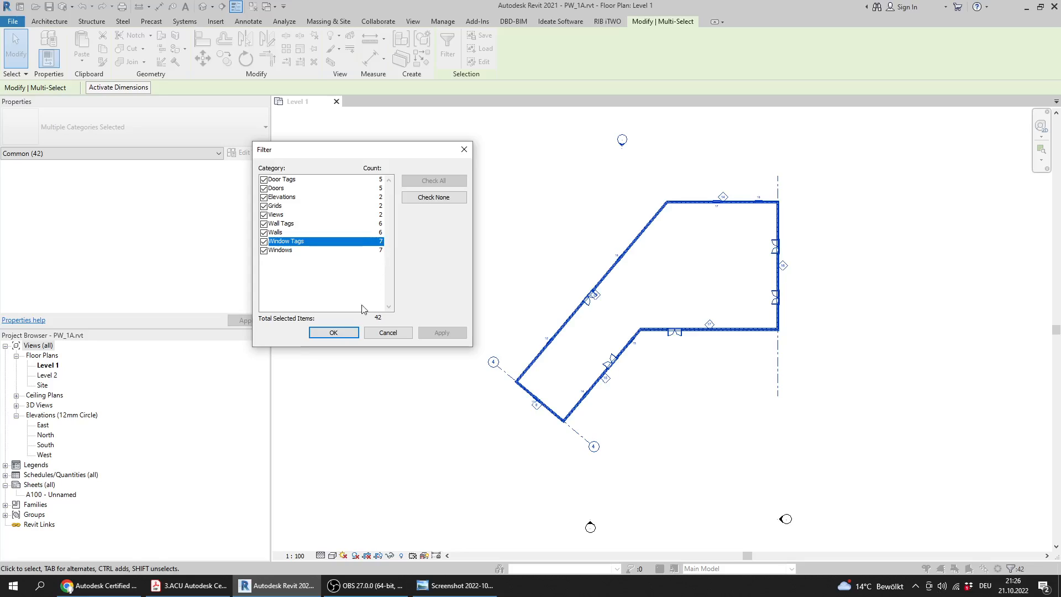
click(390, 333)
click(455, 410)
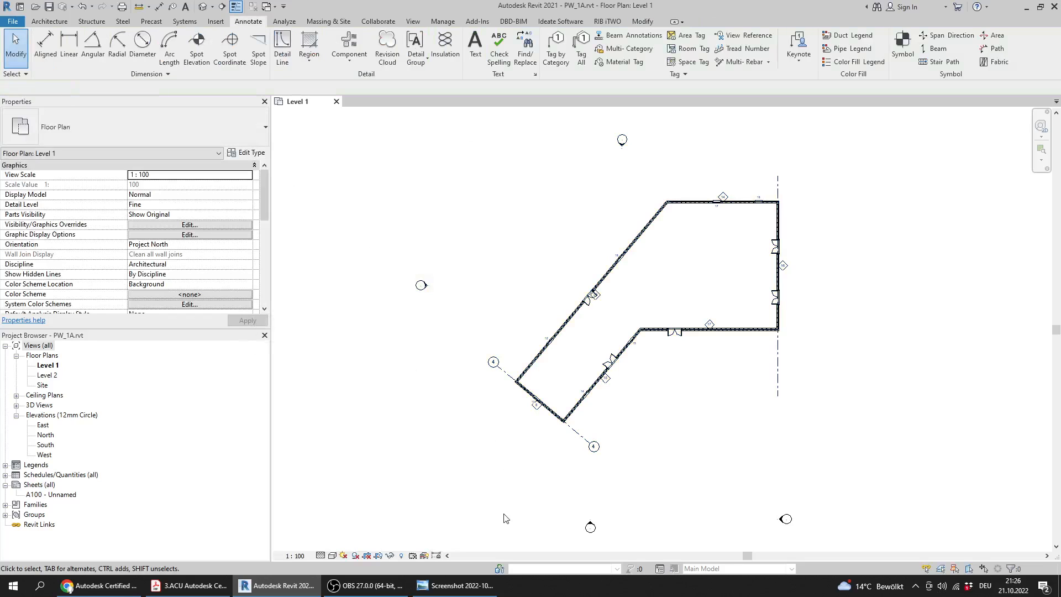
Check Question 5's answer in the answers screenshot, and return to Revit to close PW_1A.rvt without saving
click(454, 586)
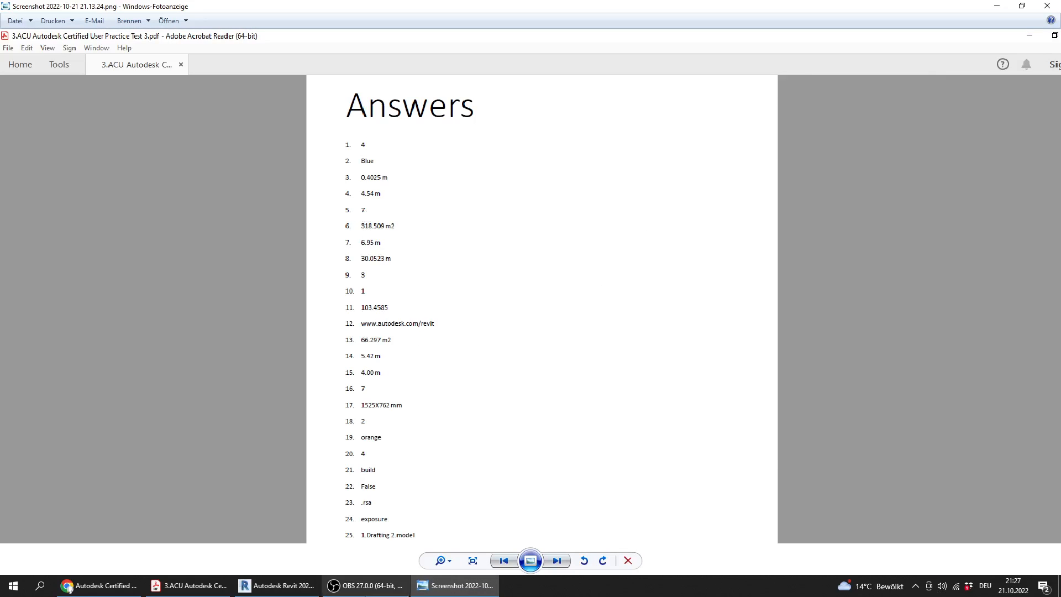
click(276, 585)
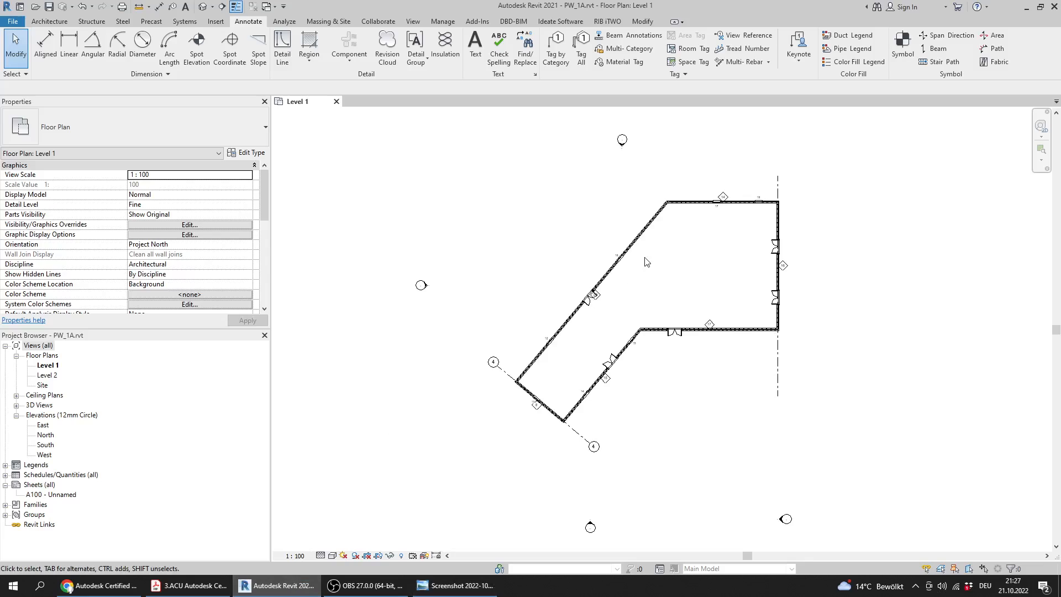
click(336, 101)
click(542, 293)
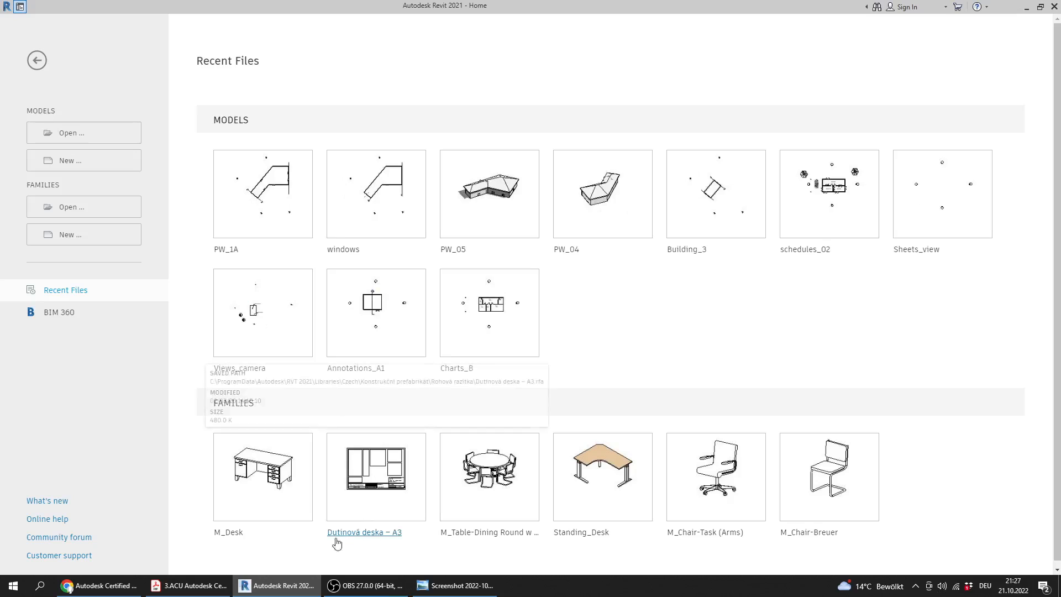
Switch to the practice test PDF and read Question 6's instructions on the file, floor plan and roof by footprint
click(188, 585)
ctrl+scroll(344, 235, down, 3)
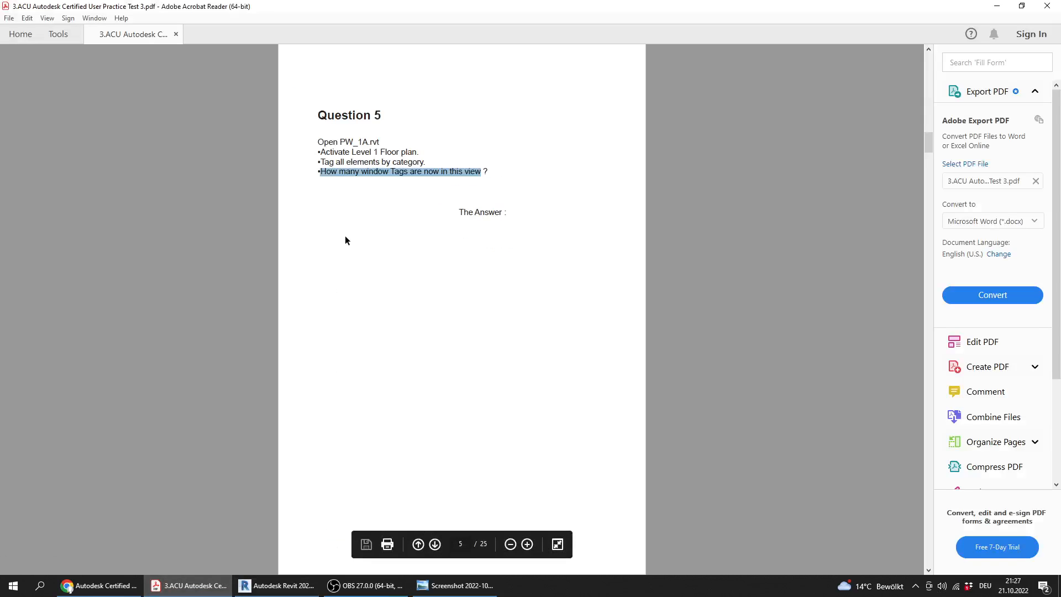
scroll(345, 235, down, 1)
ctrl+scroll(350, 177, up, 2)
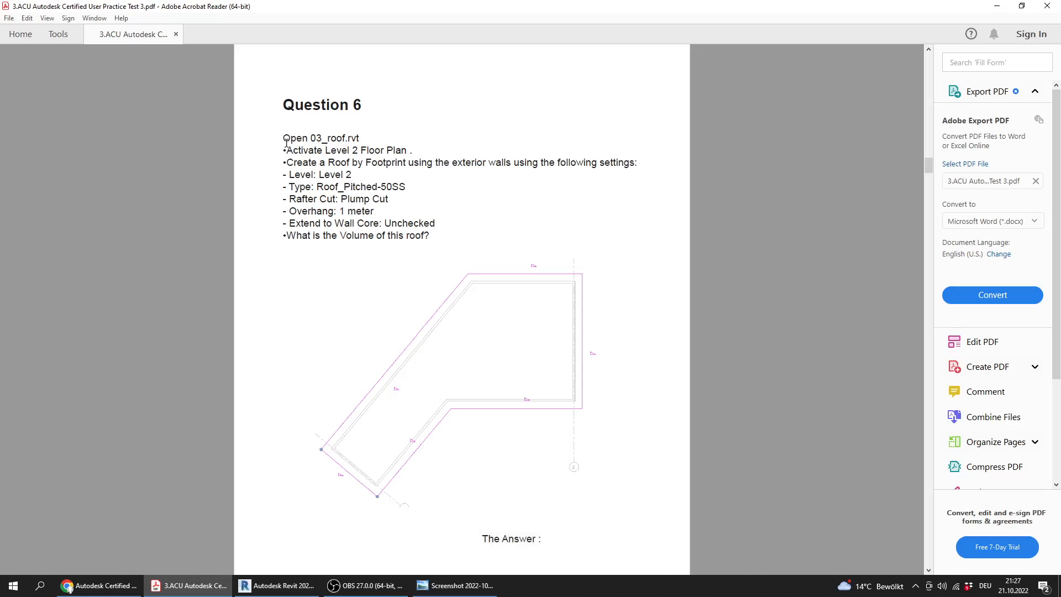
drag(286, 142, 386, 118)
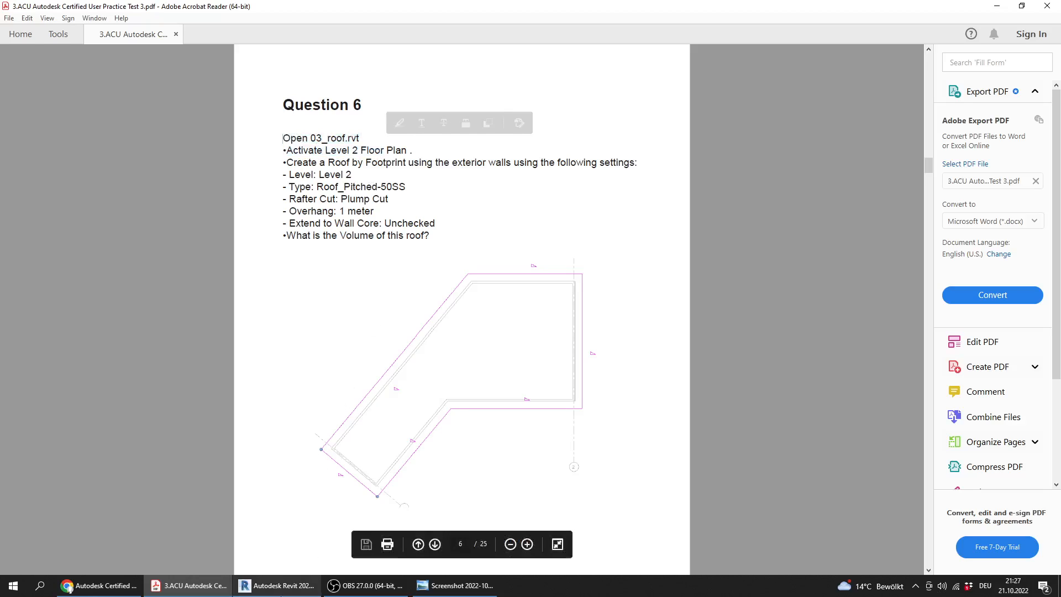
Switch to Revit and open 03_roof.rvt from the Practice Exam 3_Files folder
click(276, 585)
click(95, 132)
click(357, 229)
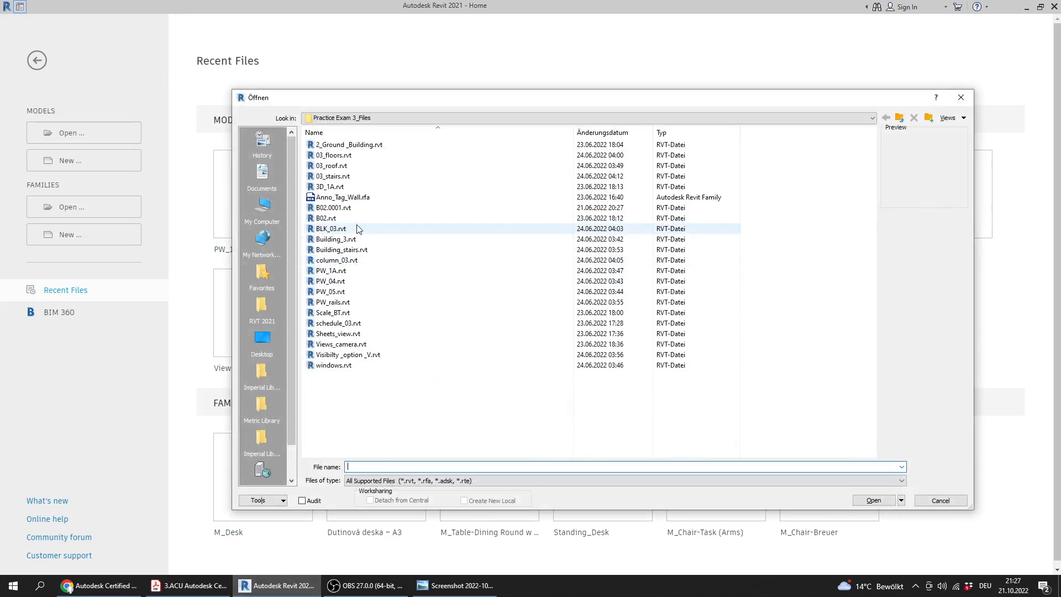
key(0)
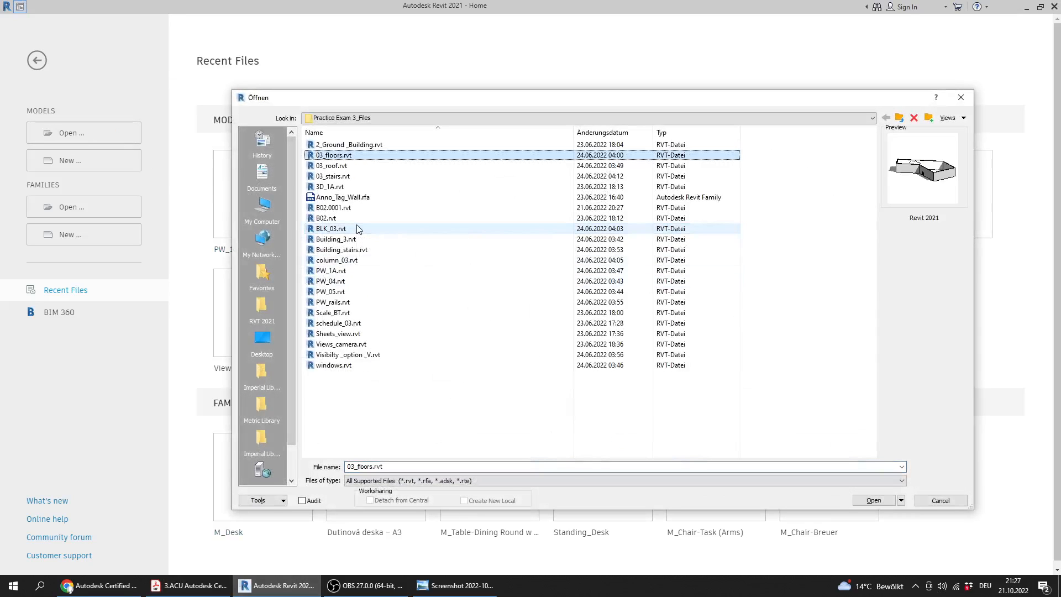
double_click(326, 167)
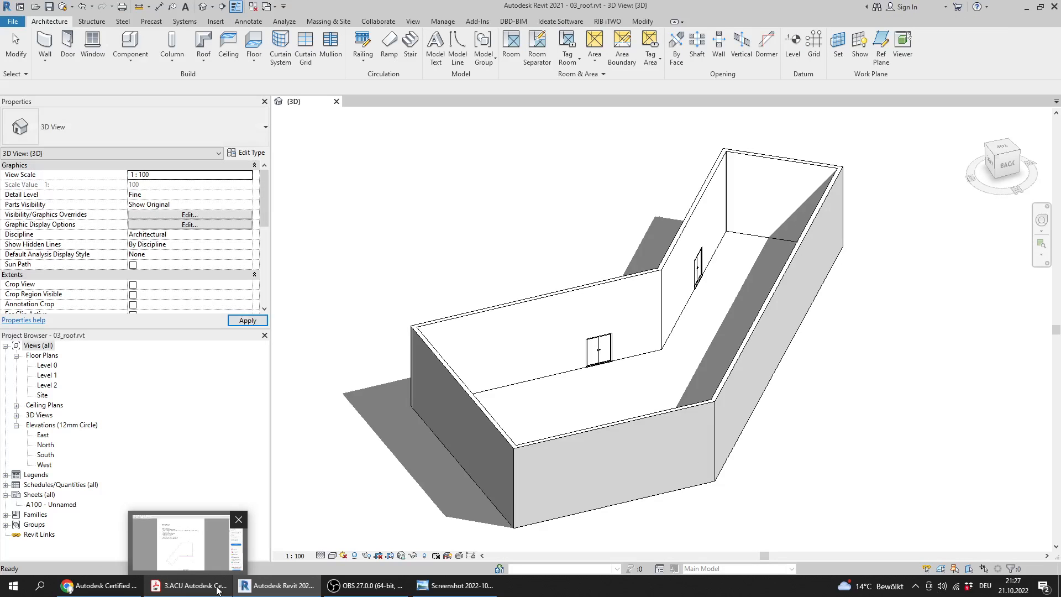
Recheck Question 6 in the PDF, and return to Revit to open the Level 2 floor plan
click(218, 591)
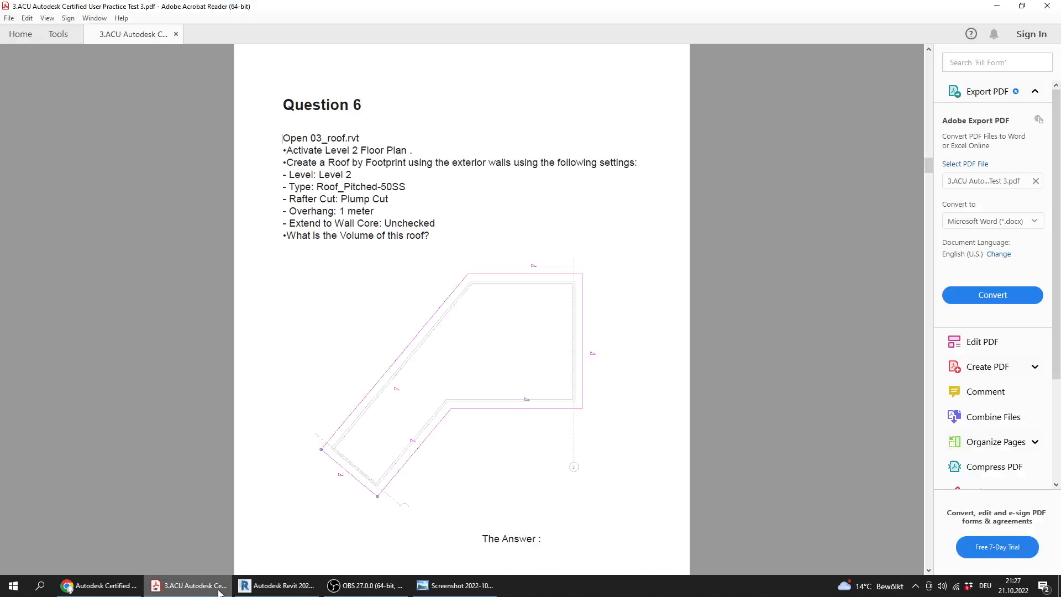
click(276, 585)
click(50, 386)
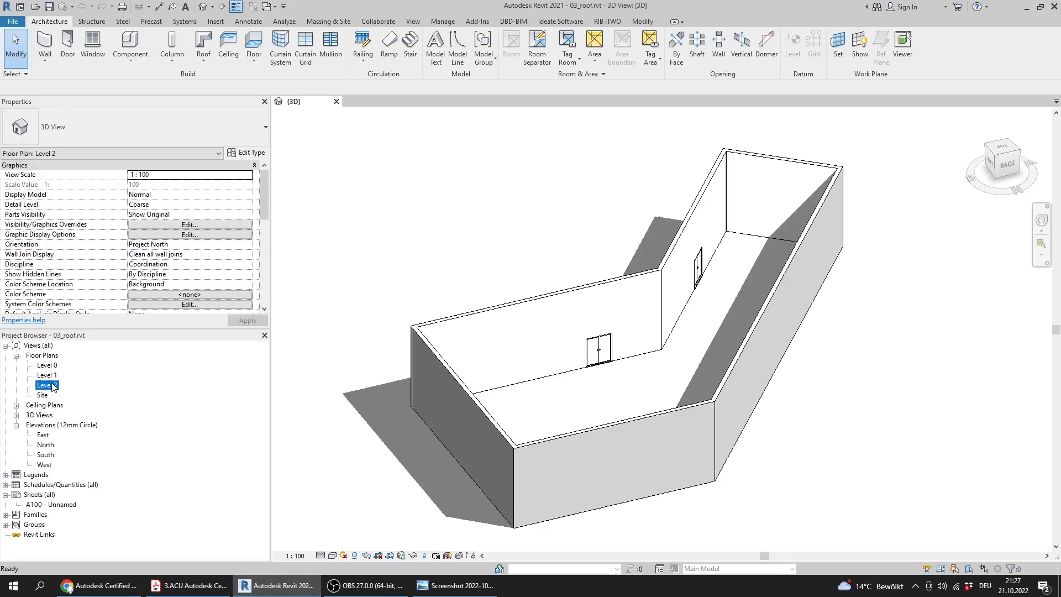
double_click(50, 385)
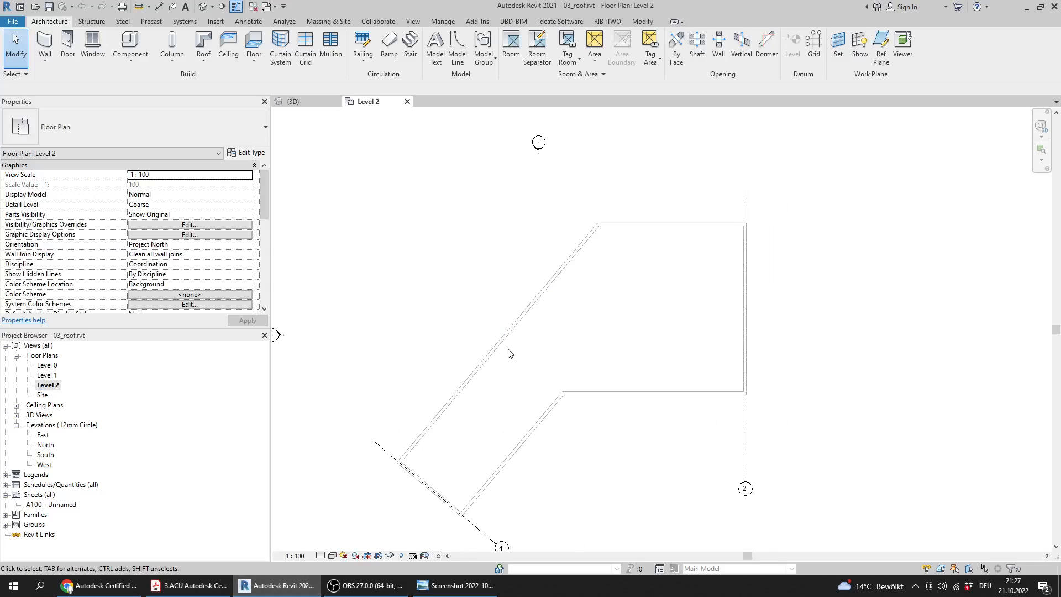
Switch to the PDF and highlight Question 6's roof settings, from the level to the Extend to Wall Core option
click(202, 591)
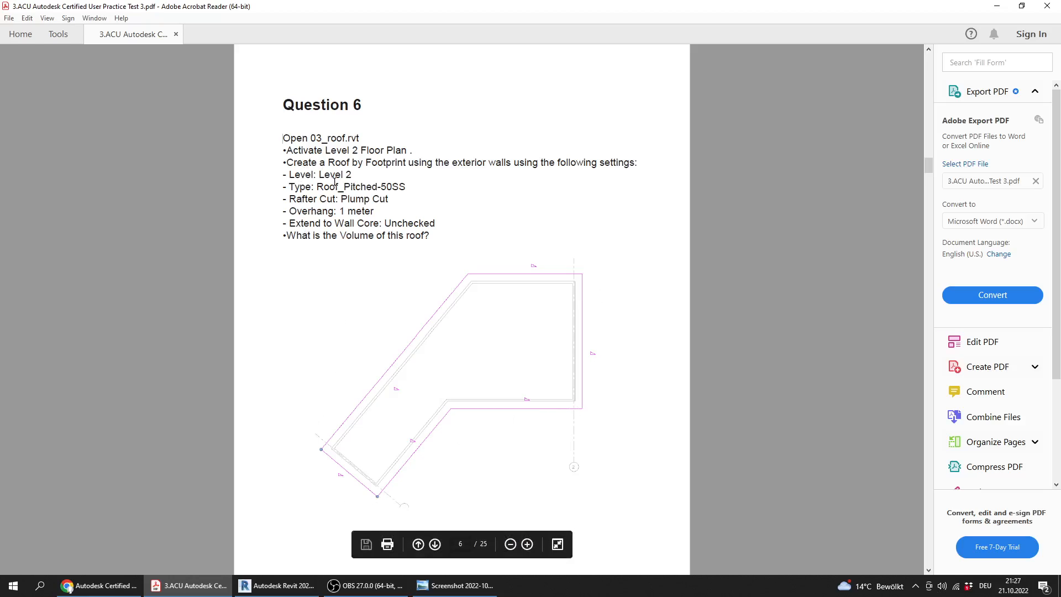
drag(438, 223, 275, 173)
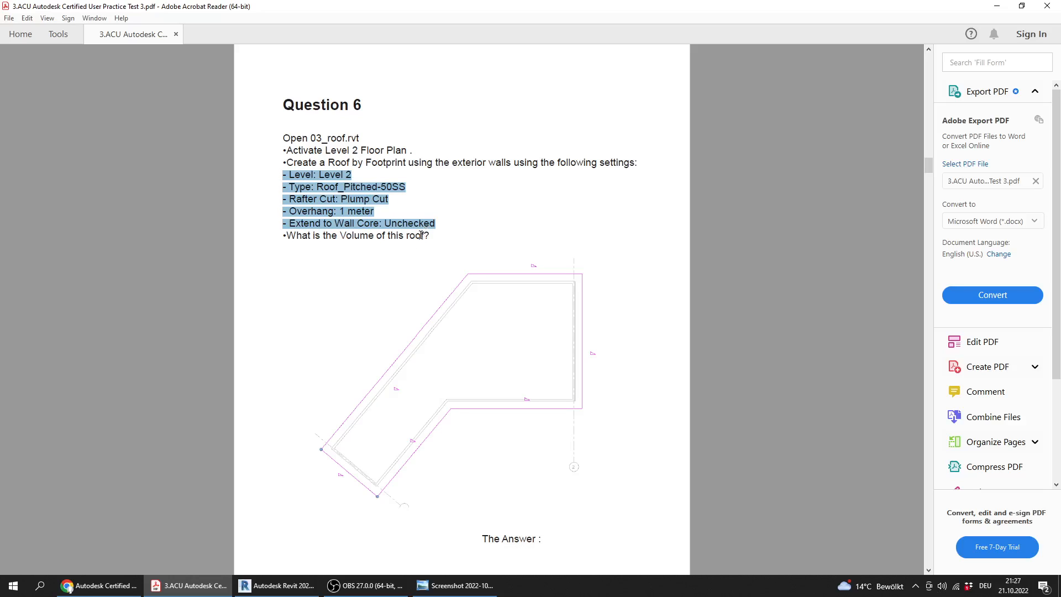
Switch to Revit and start a Roof by Footprint in the Level 2 floor plan
click(300, 590)
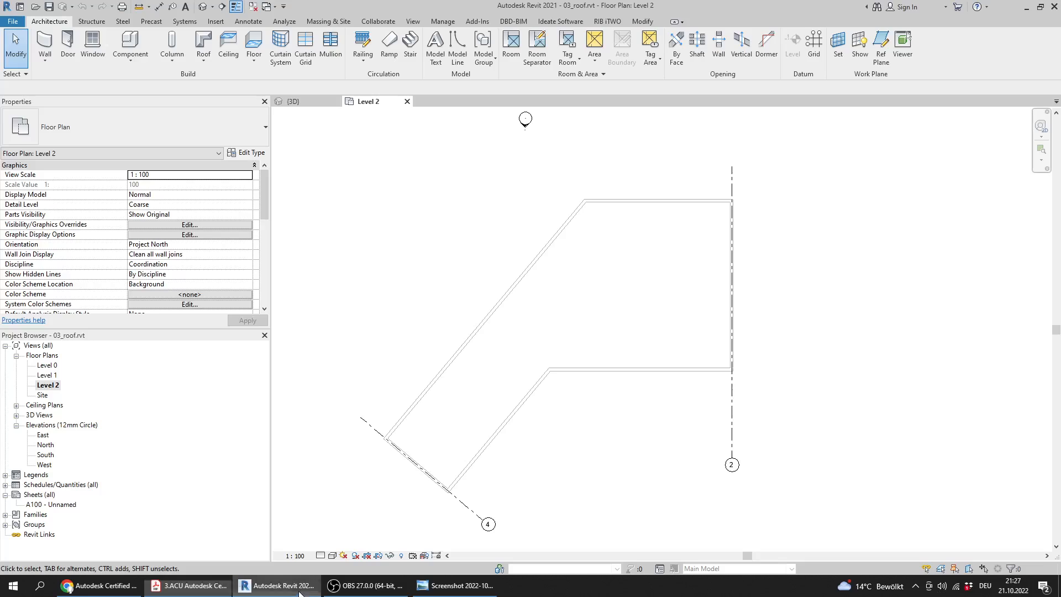
middle_drag(497, 261, 490, 282)
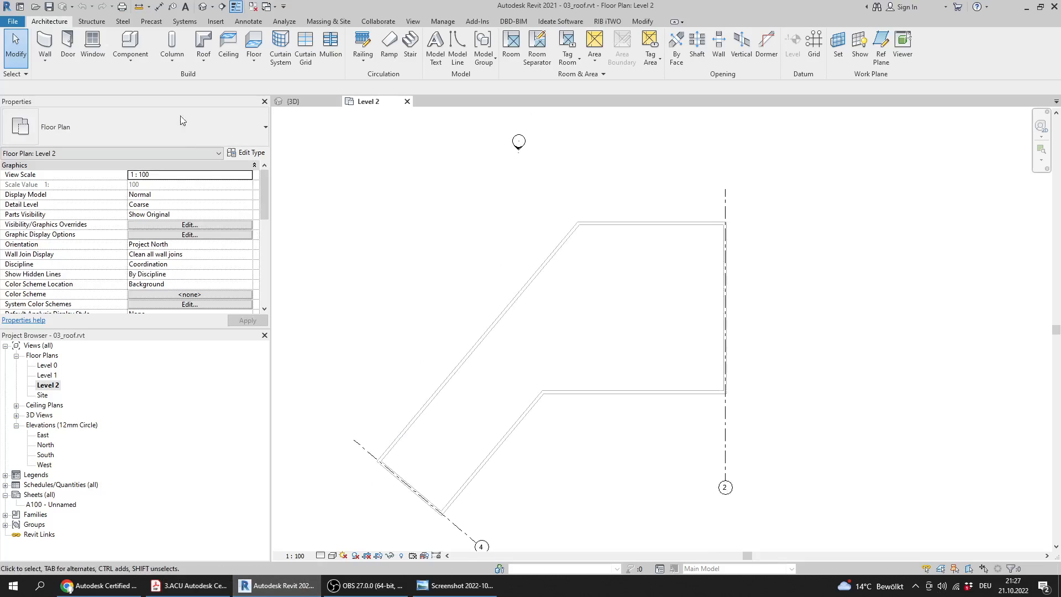
click(204, 62)
click(229, 84)
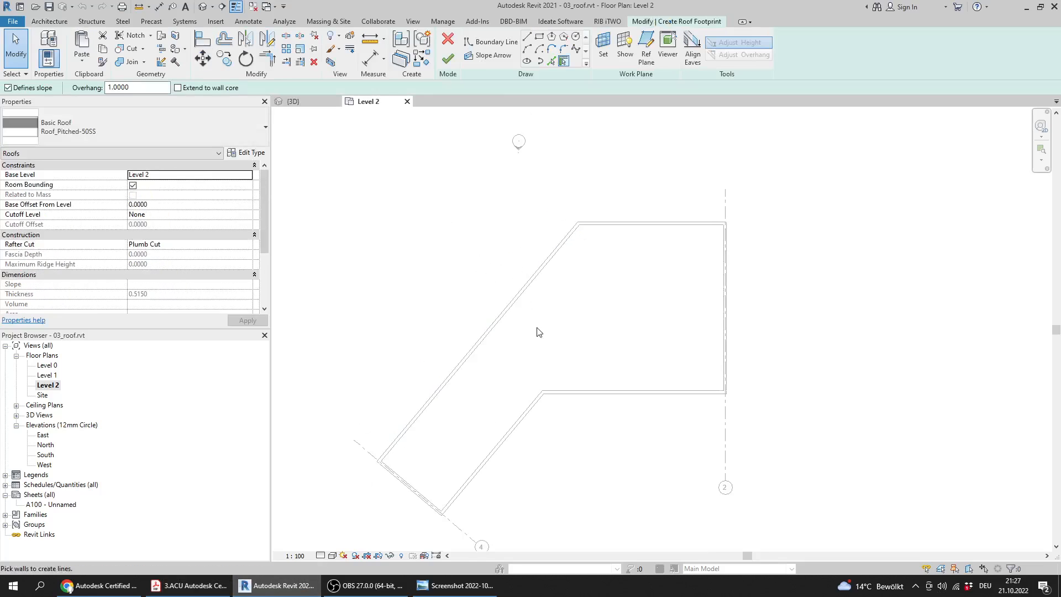
middle_drag(534, 332, 531, 313)
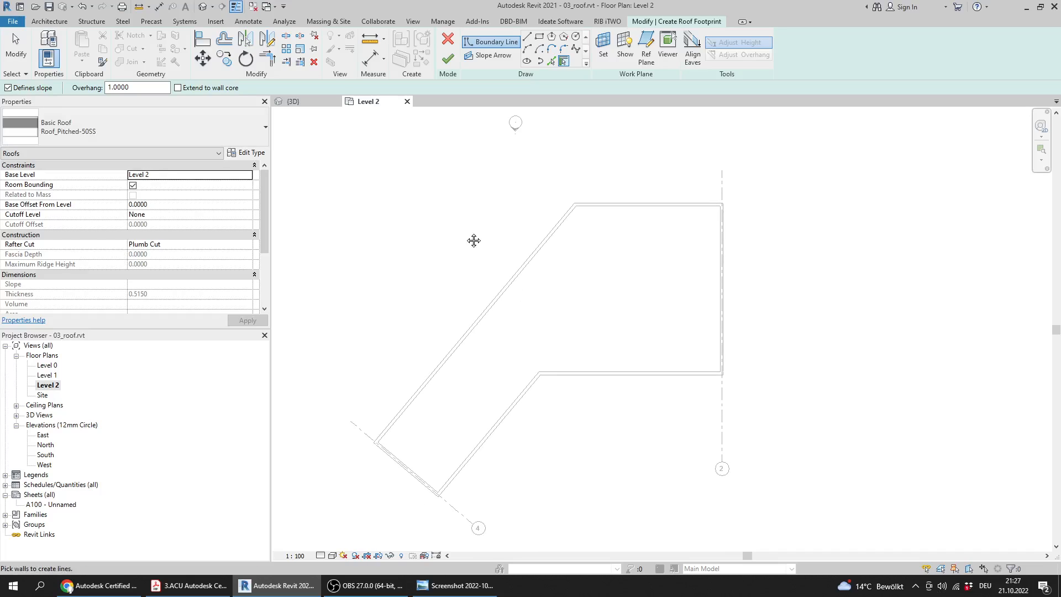
middle_drag(474, 240, 481, 250)
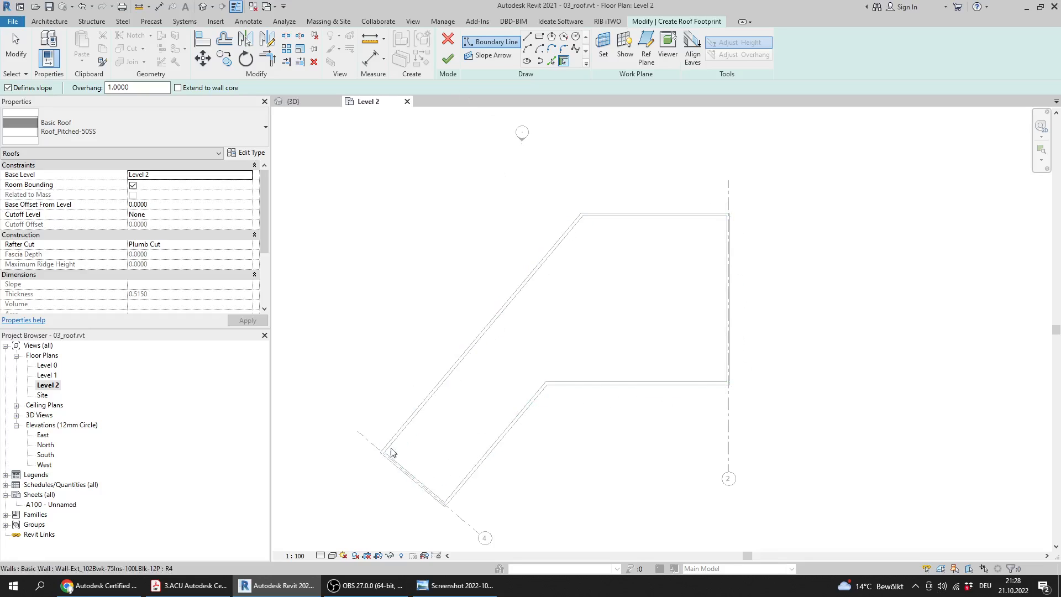
Compare the new roof's base level, type and rafter cut in Revit with Question 6's settings in the PDF
mouse_move(184, 592)
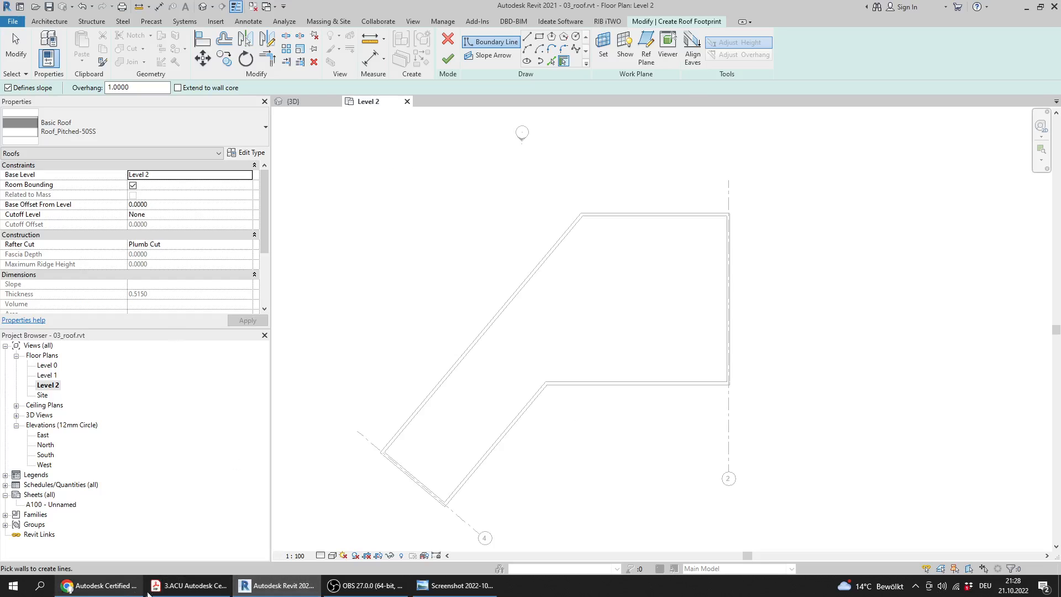
click(188, 586)
drag(290, 175, 352, 175)
click(277, 586)
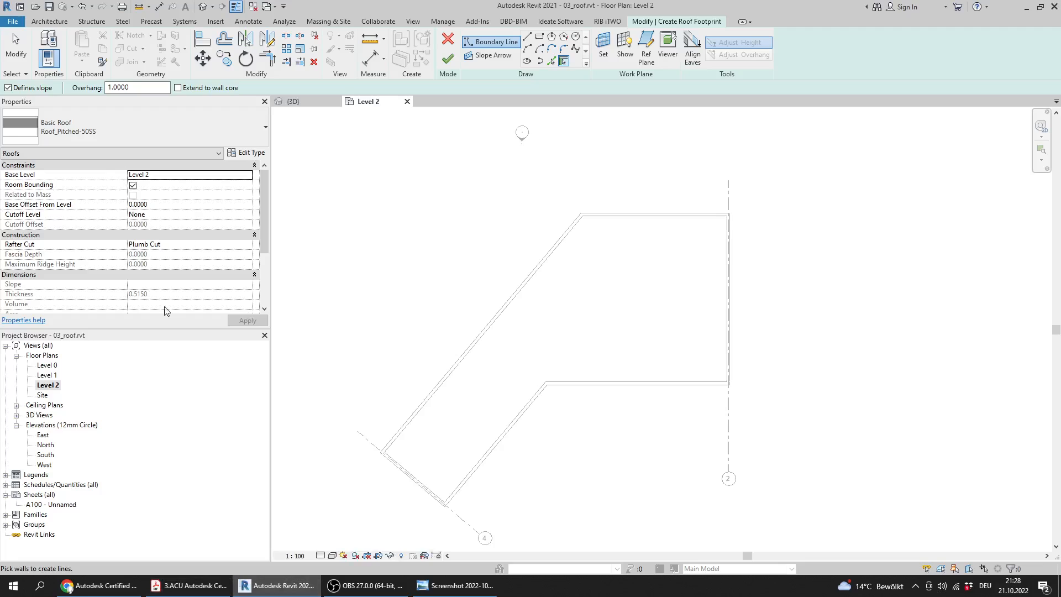
click(188, 586)
drag(288, 188, 412, 184)
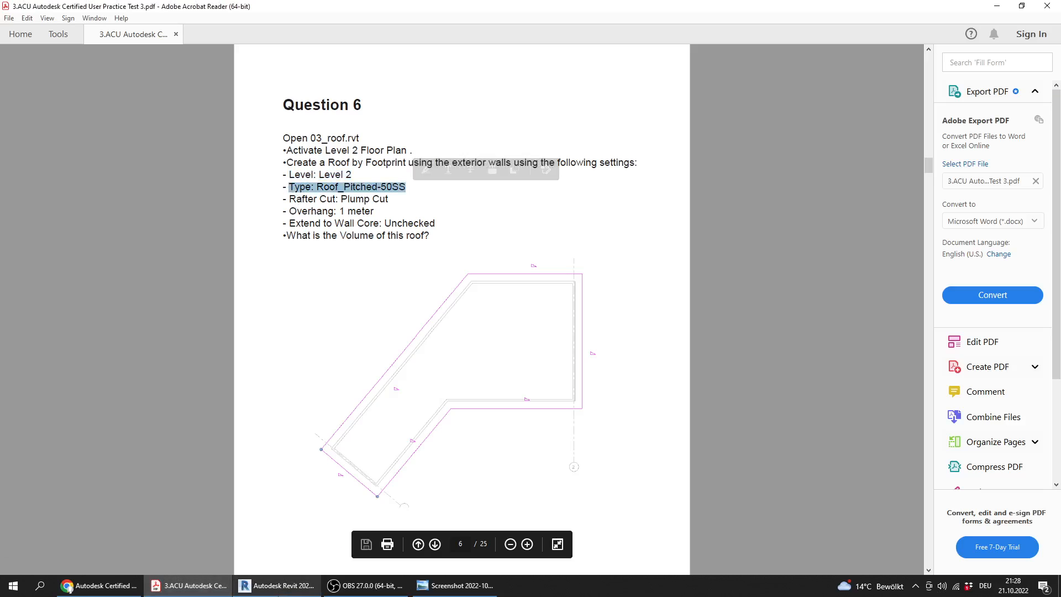
click(276, 586)
click(188, 586)
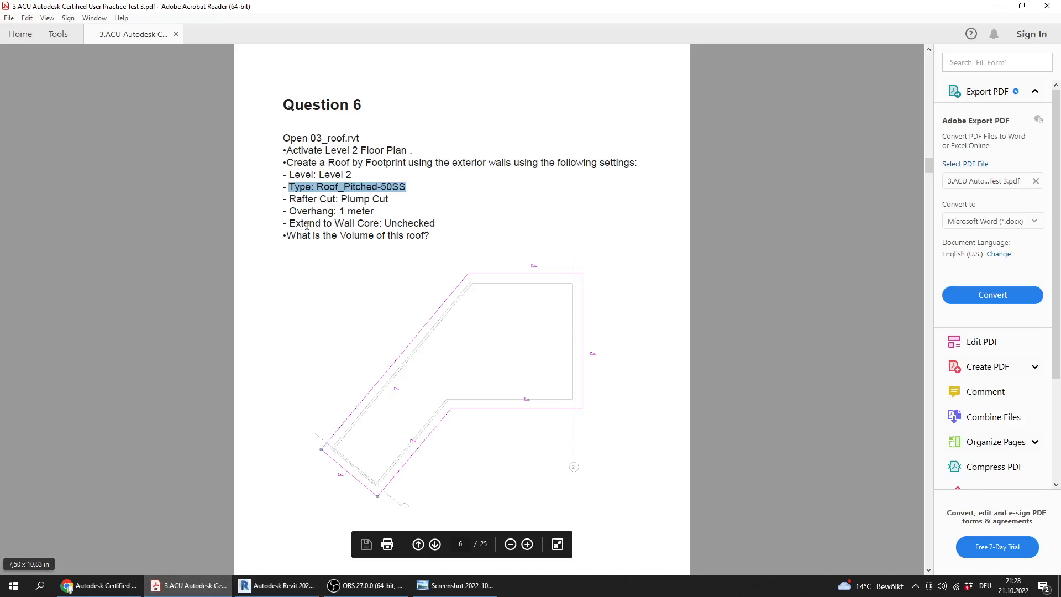
drag(289, 200, 387, 205)
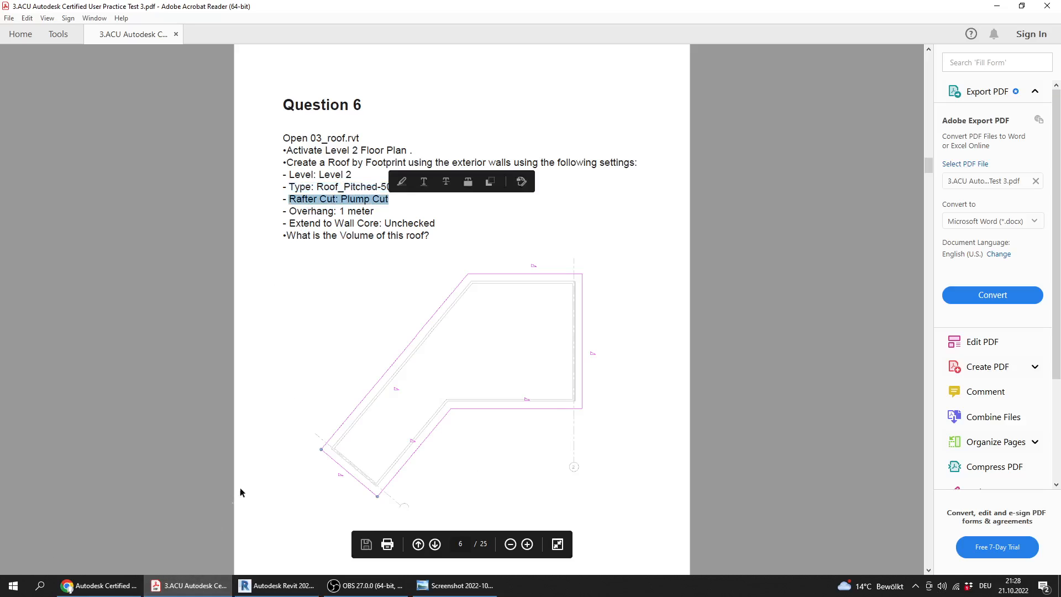
click(276, 586)
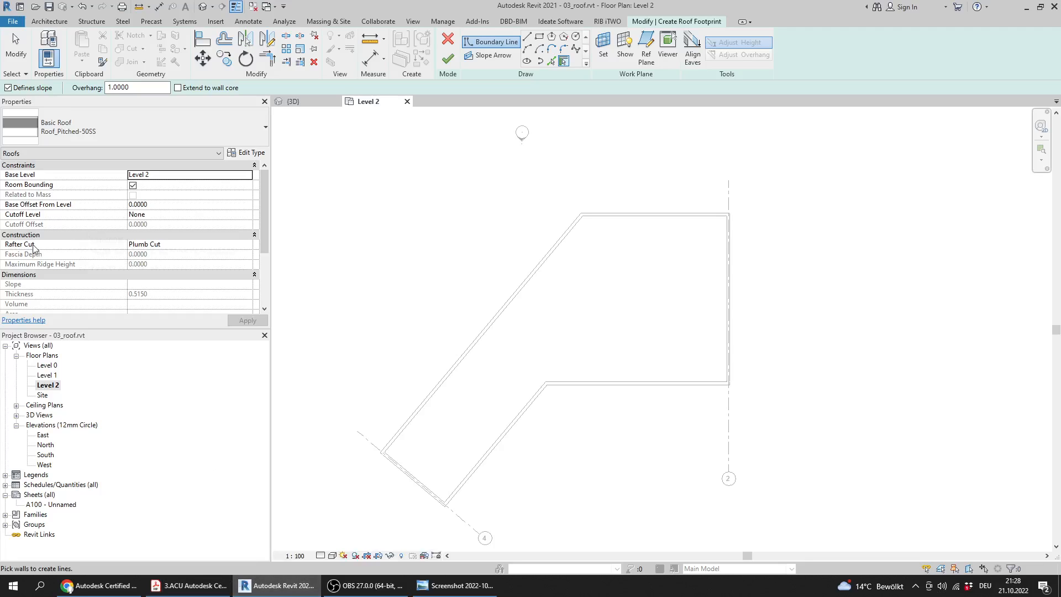
Compare the overhang and Extend to Wall Core settings with the PDF, study its footprint drawing, and return to Revit
click(188, 586)
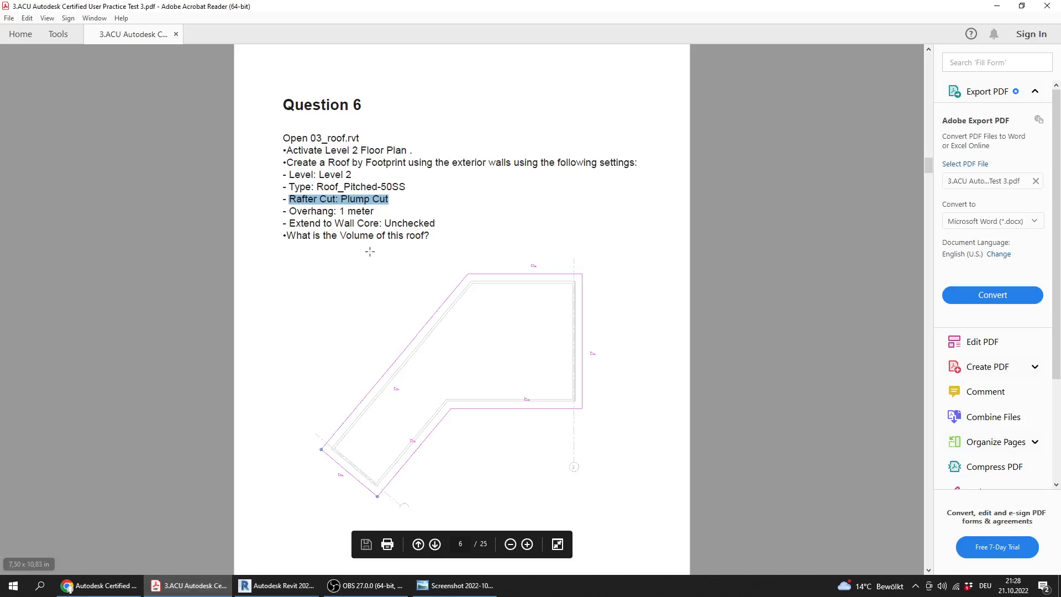
drag(286, 213, 373, 203)
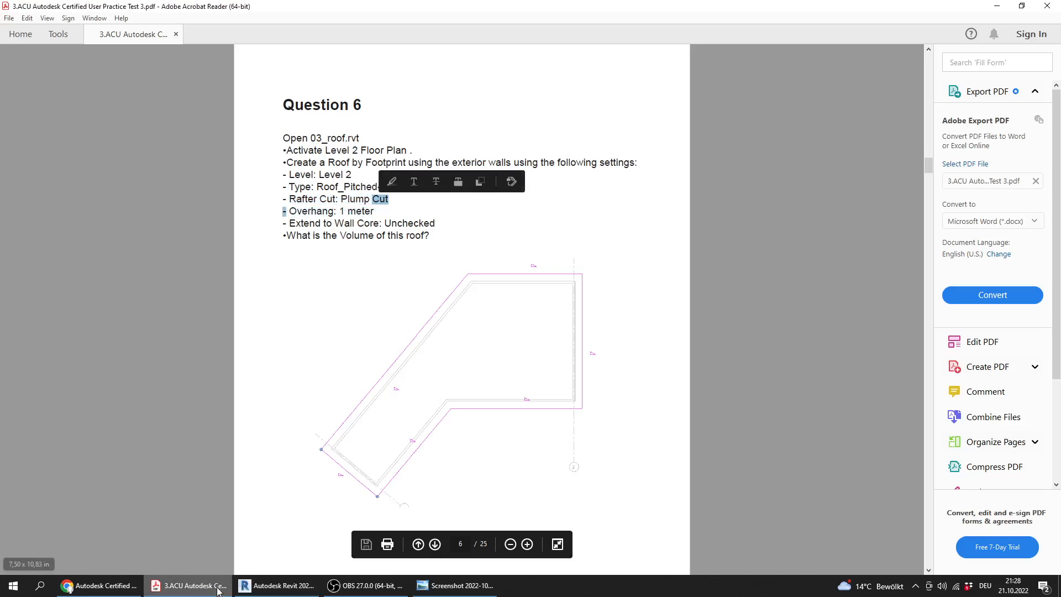
click(268, 586)
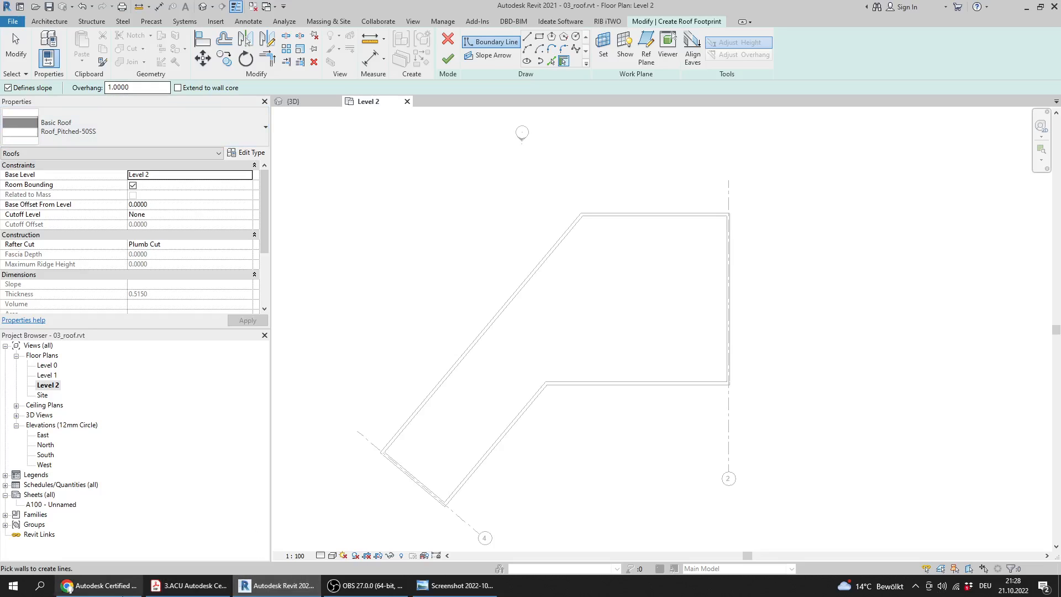
click(188, 586)
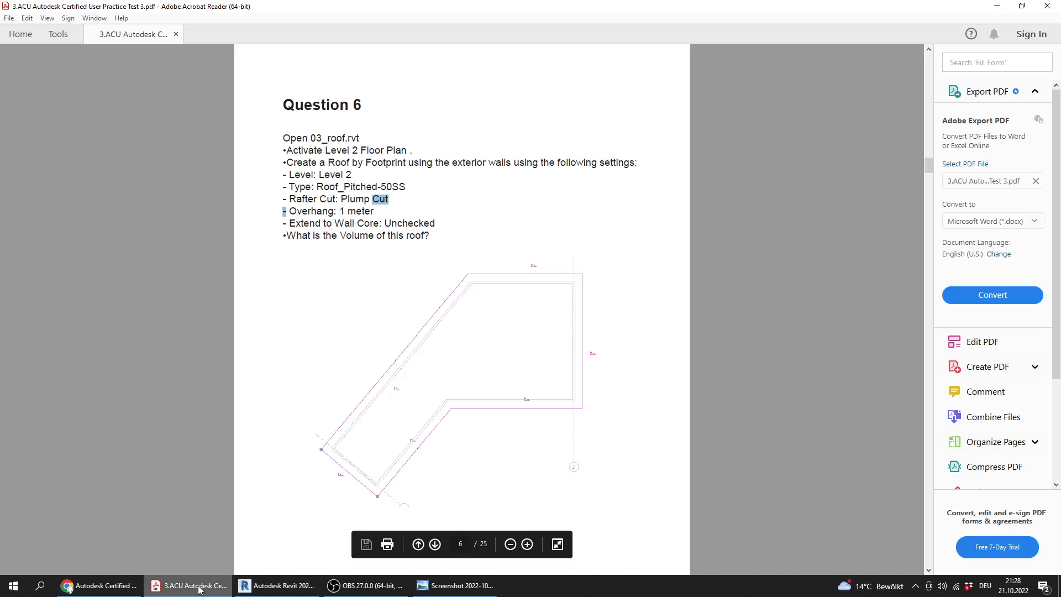
click(274, 586)
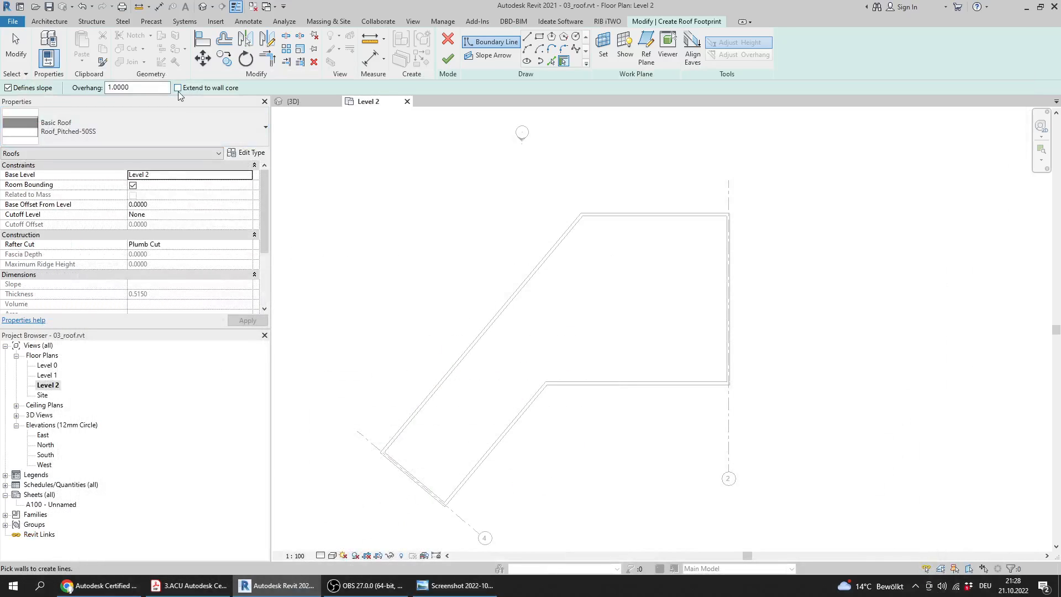
click(188, 586)
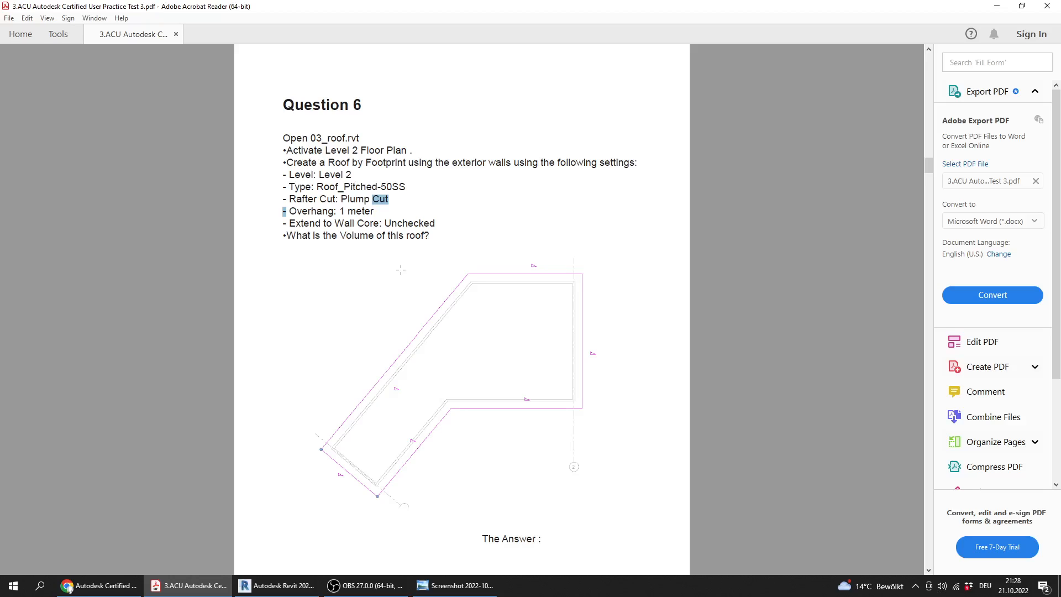
ctrl+scroll(401, 270, up, 1)
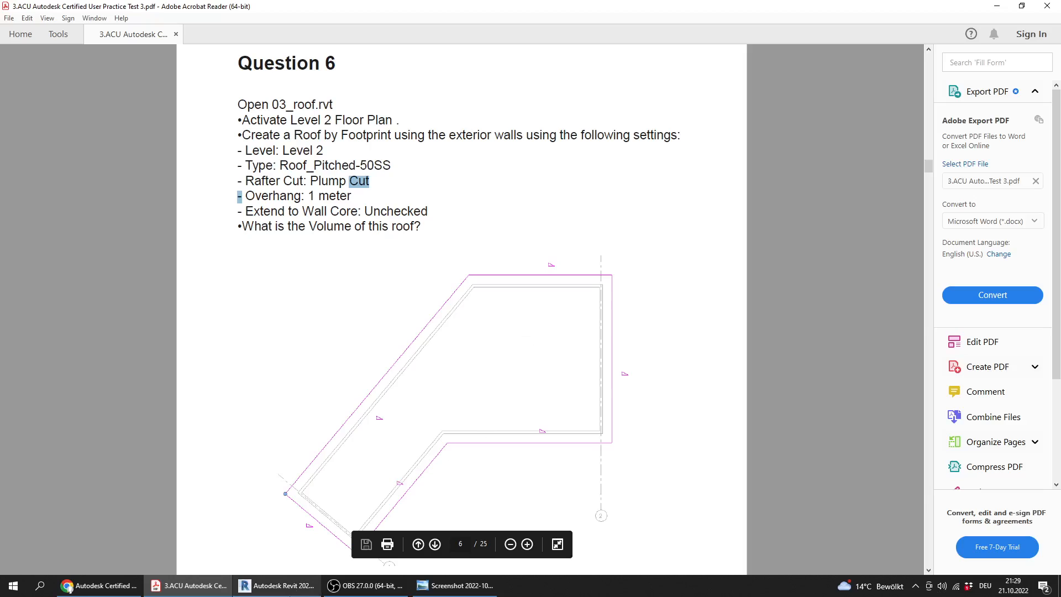
click(288, 590)
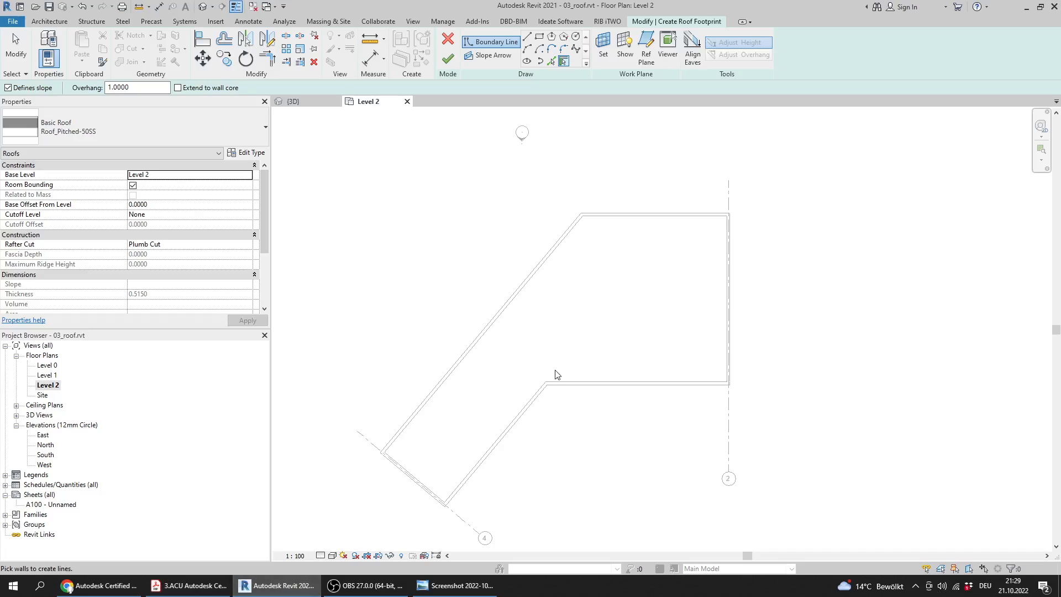
Pick the whole chain of exterior walls as the slope-defining roof boundary with a 1 m overhang
middle_drag(556, 375, 551, 337)
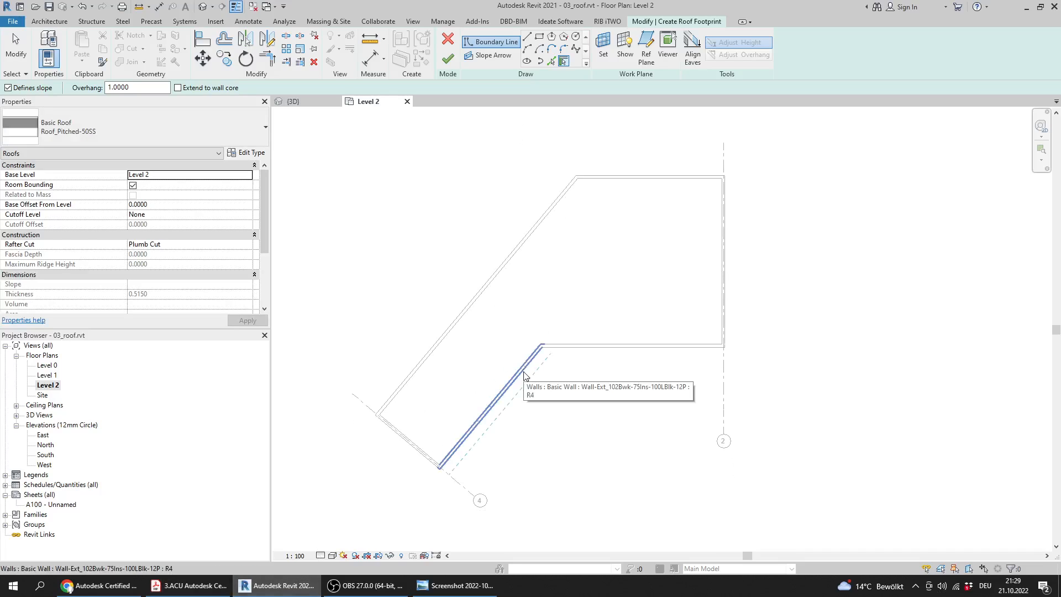
key(Tab)
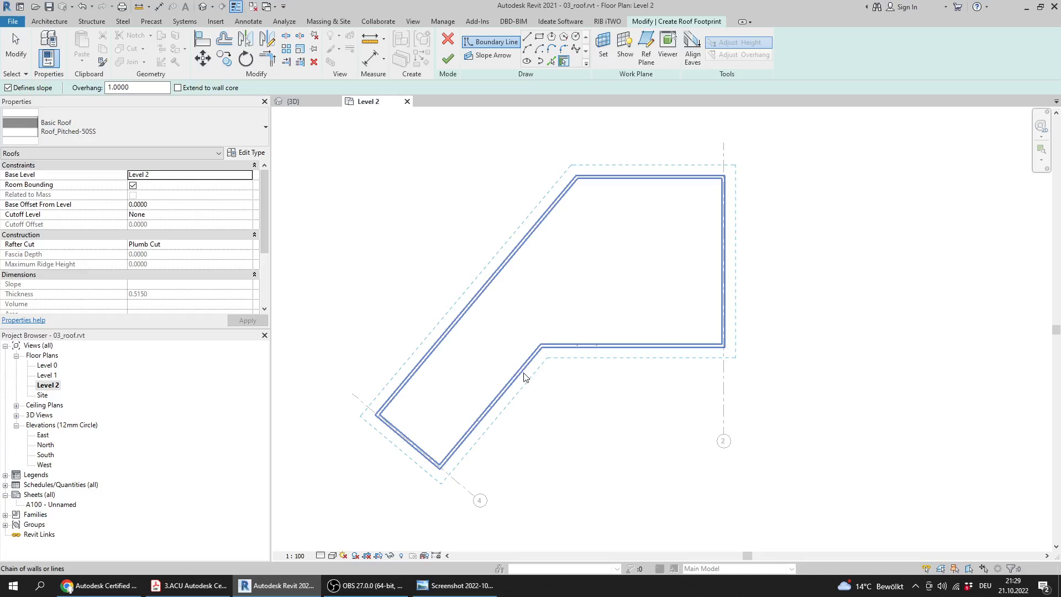
click(525, 378)
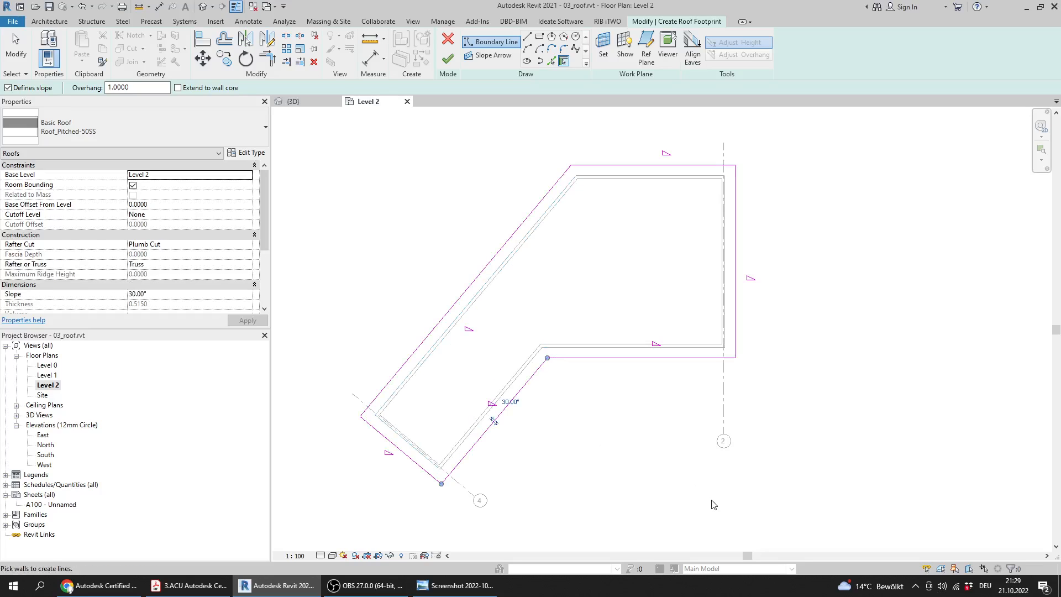
middle_drag(651, 376, 649, 393)
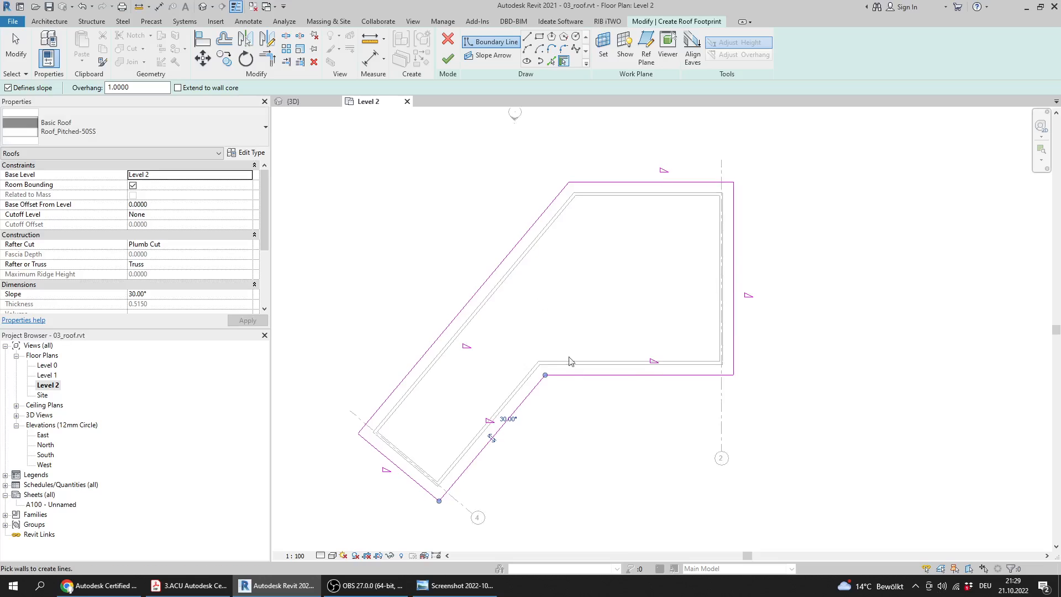
middle_drag(497, 333, 506, 336)
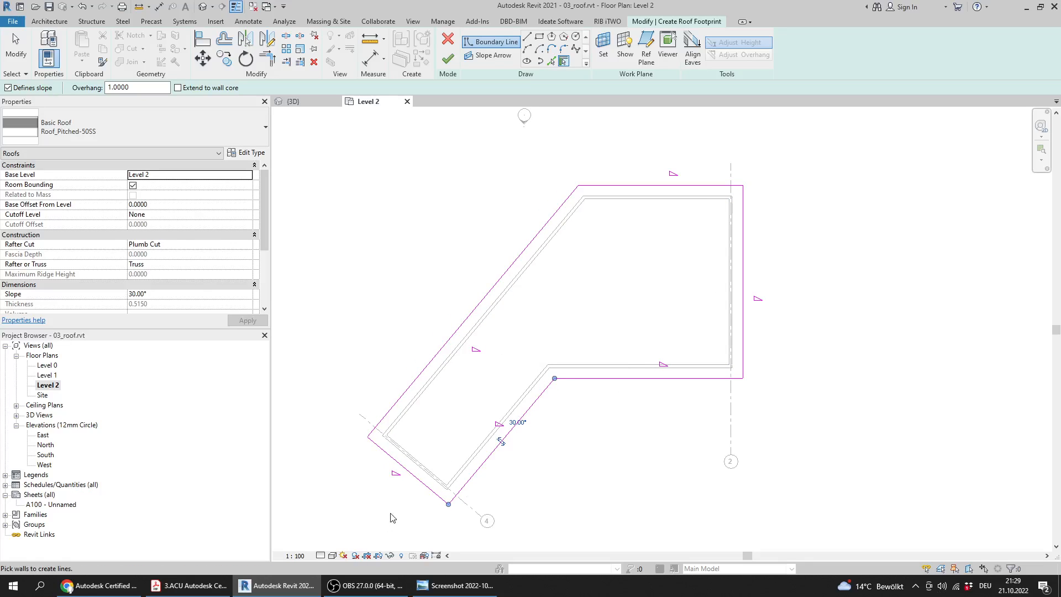
Check the boundary against the footprint drawing in the PDF, and finish the roof sketch in Revit
scroll(550, 367, down, 1)
click(189, 585)
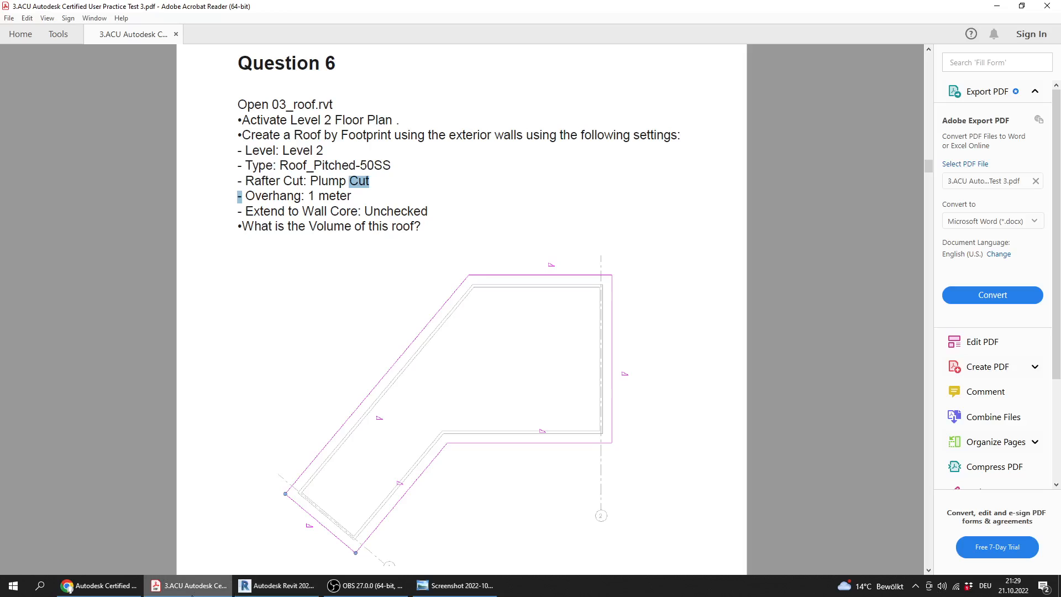
click(276, 585)
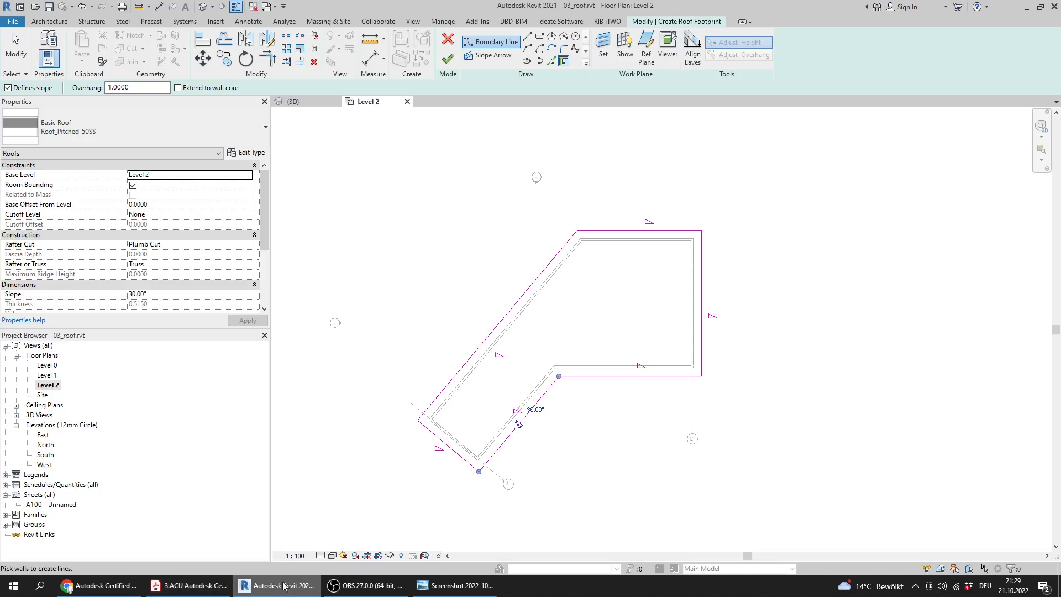
scroll(500, 317, down, 2)
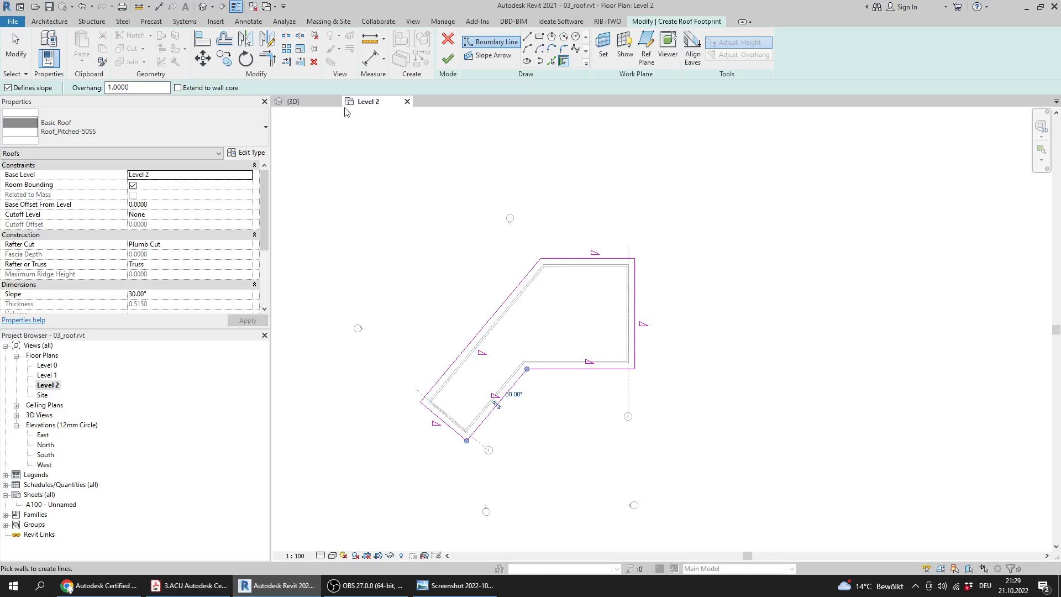
click(447, 59)
scroll(497, 525, up, 2)
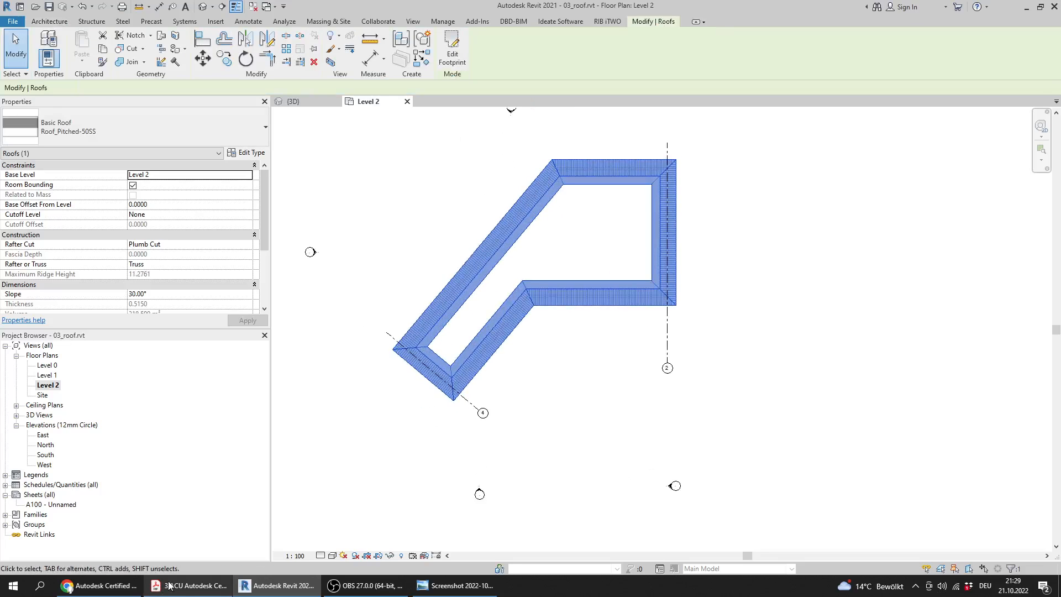
Highlight the volume question in the PDF, and read the selected roof's Volume property in Revit
click(170, 586)
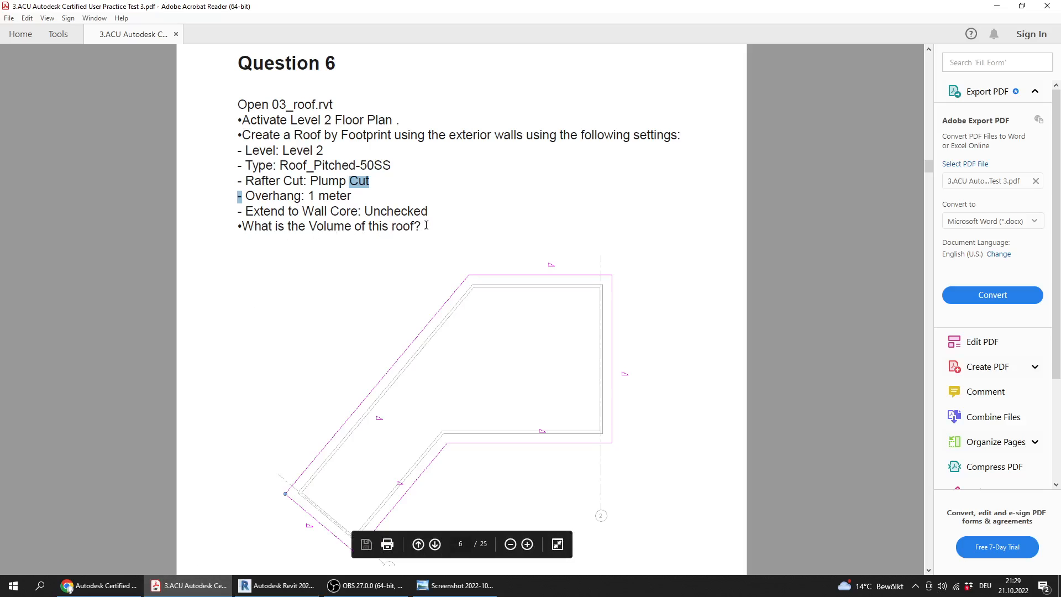
drag(426, 226, 257, 228)
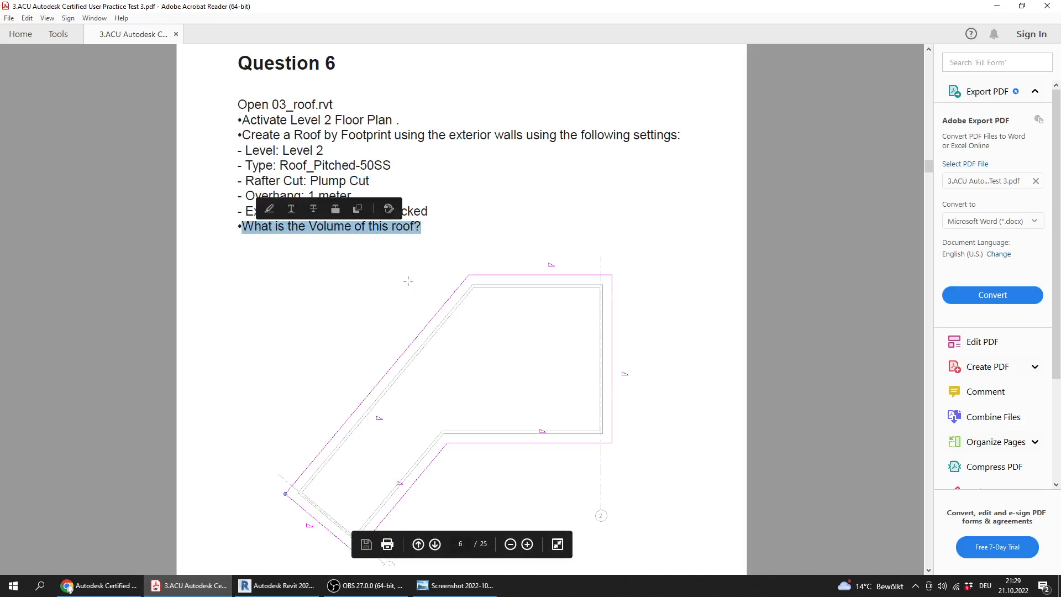
key(alt+Tab)
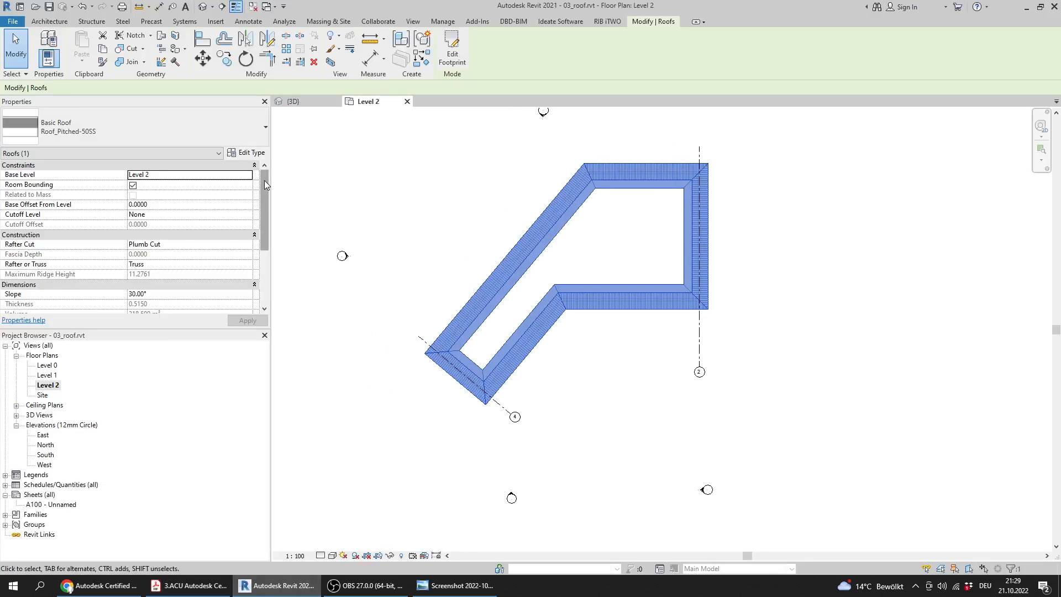
drag(265, 184, 270, 210)
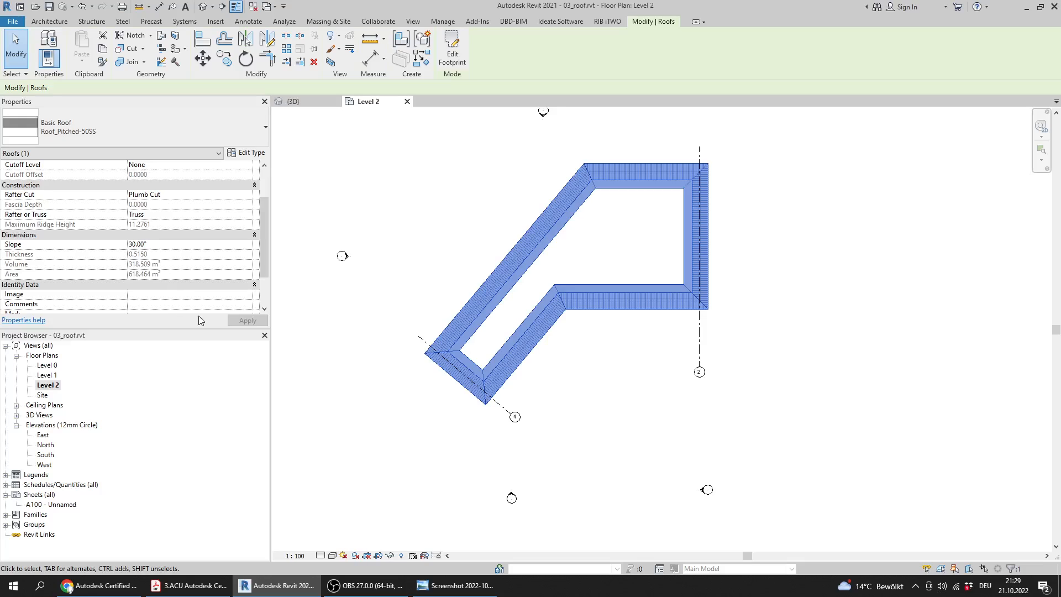
Switch to the Answers screenshot and check the roof volume against answer 6
click(458, 587)
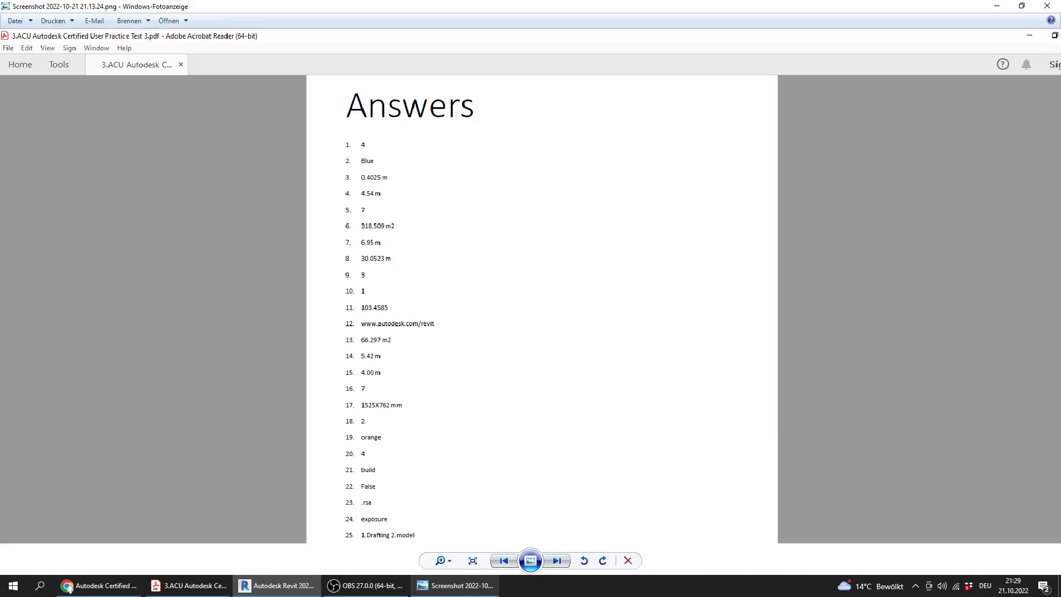
click(475, 595)
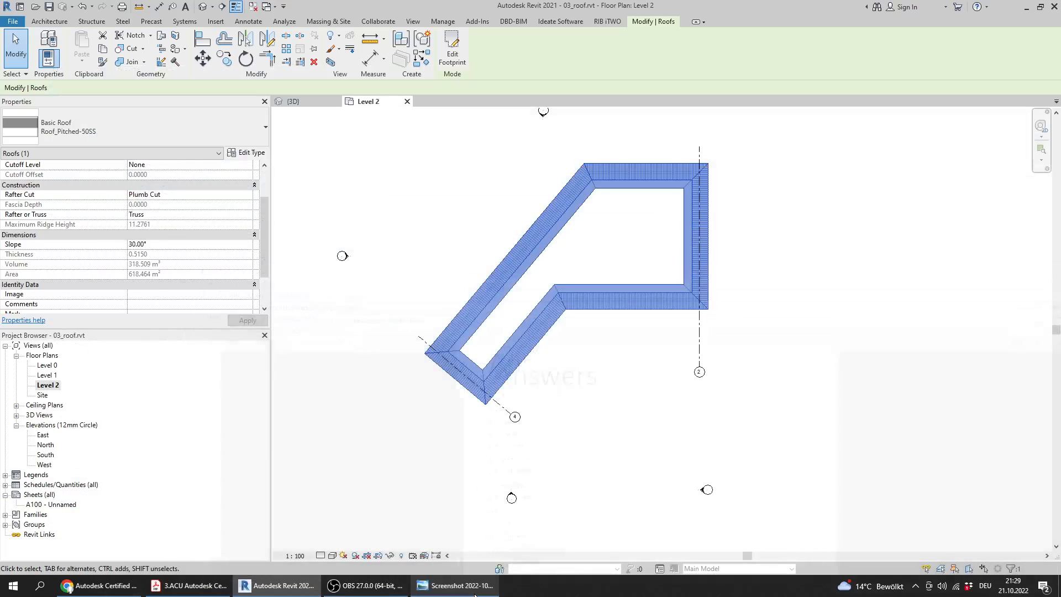
click(475, 595)
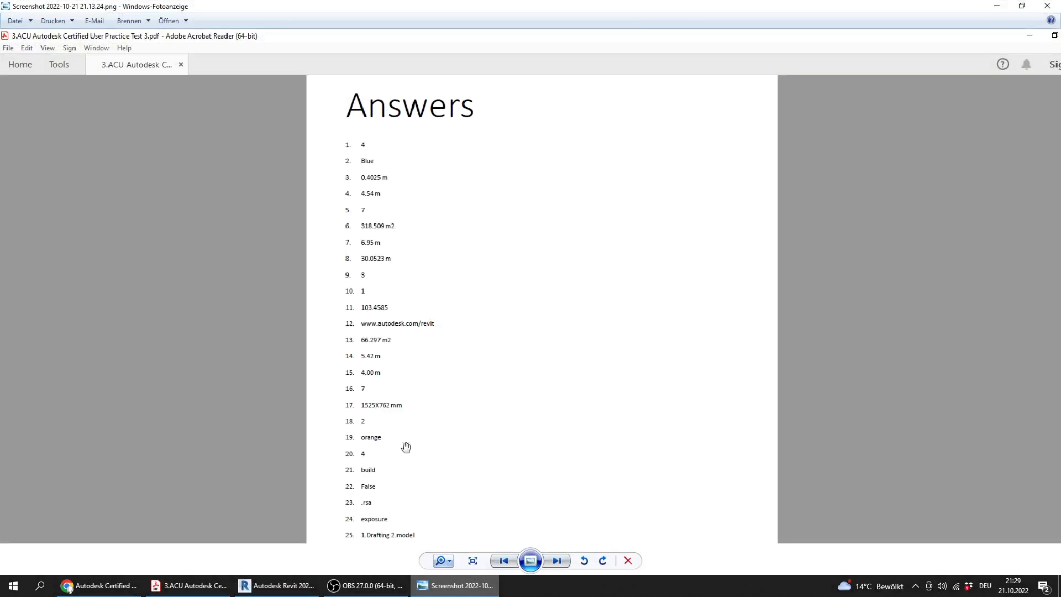
Compare answer 6 with the selected roof's Volume property in Revit, and clear the roof selection
scroll(351, 260, up, 1)
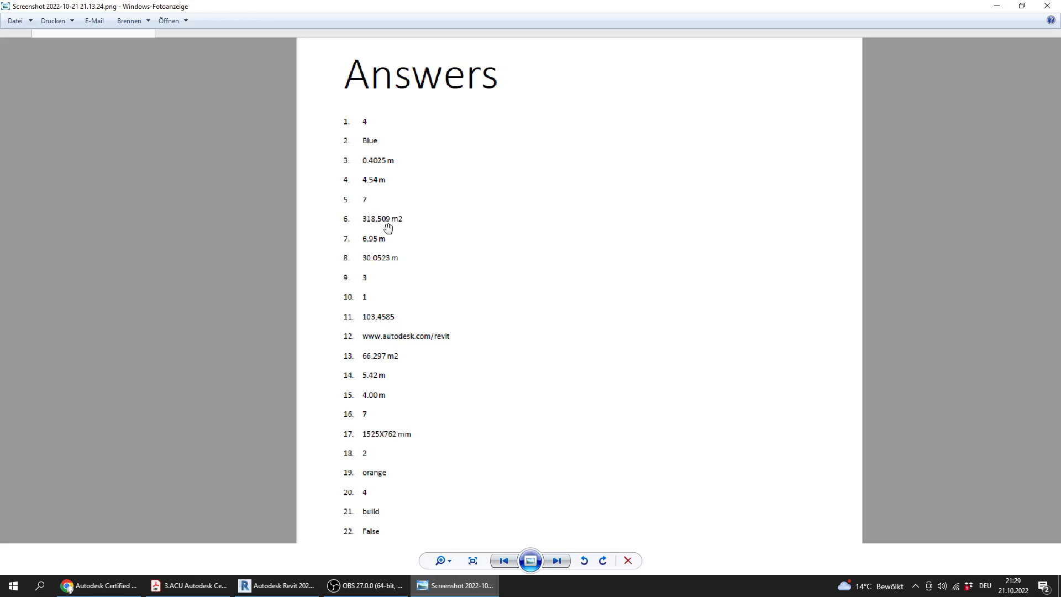
click(454, 586)
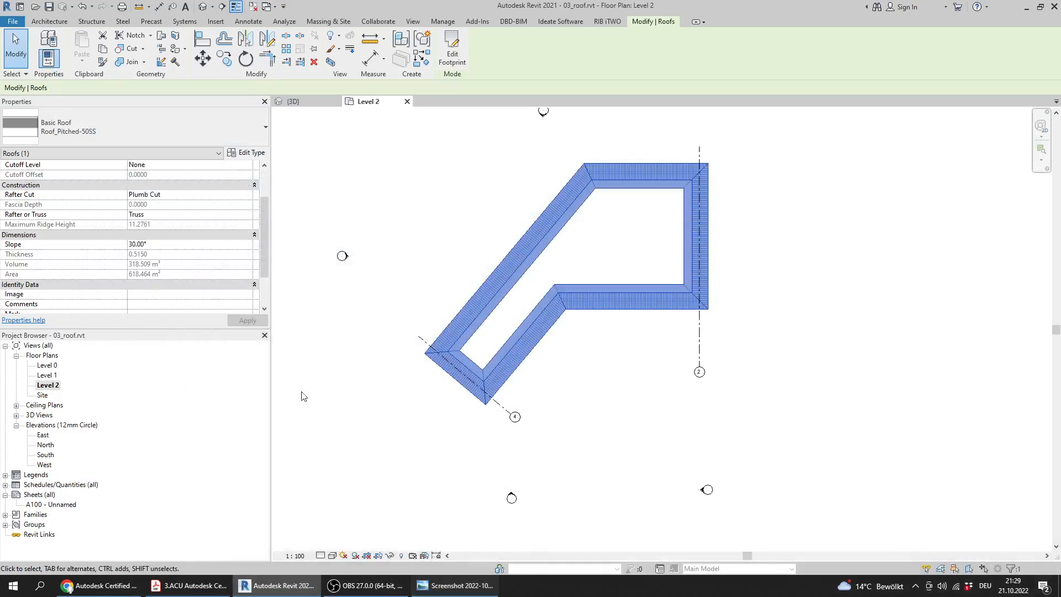
scroll(611, 332, down, 3)
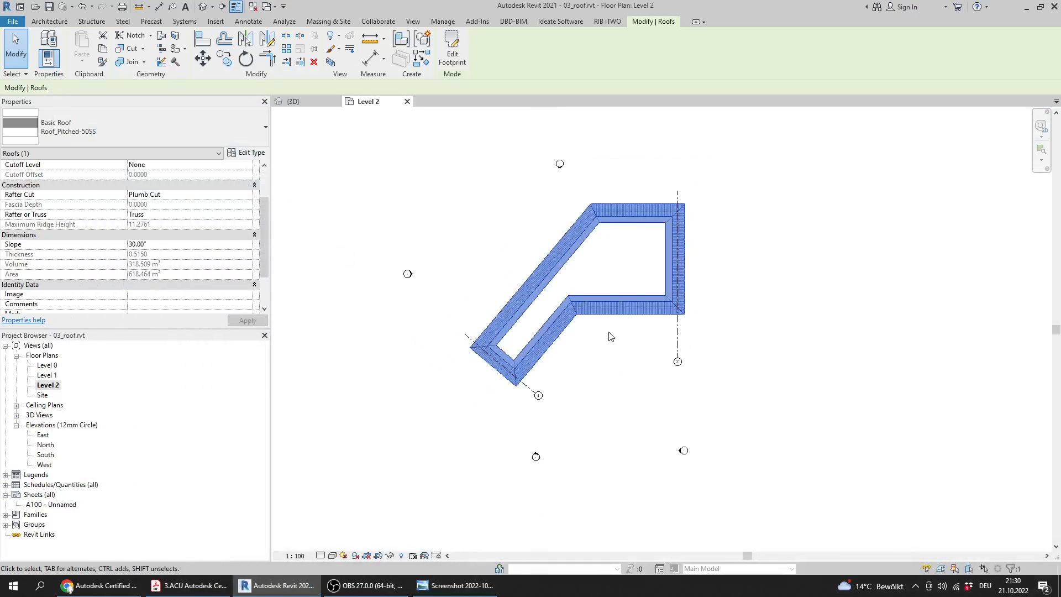
click(639, 416)
middle_drag(509, 329, 531, 344)
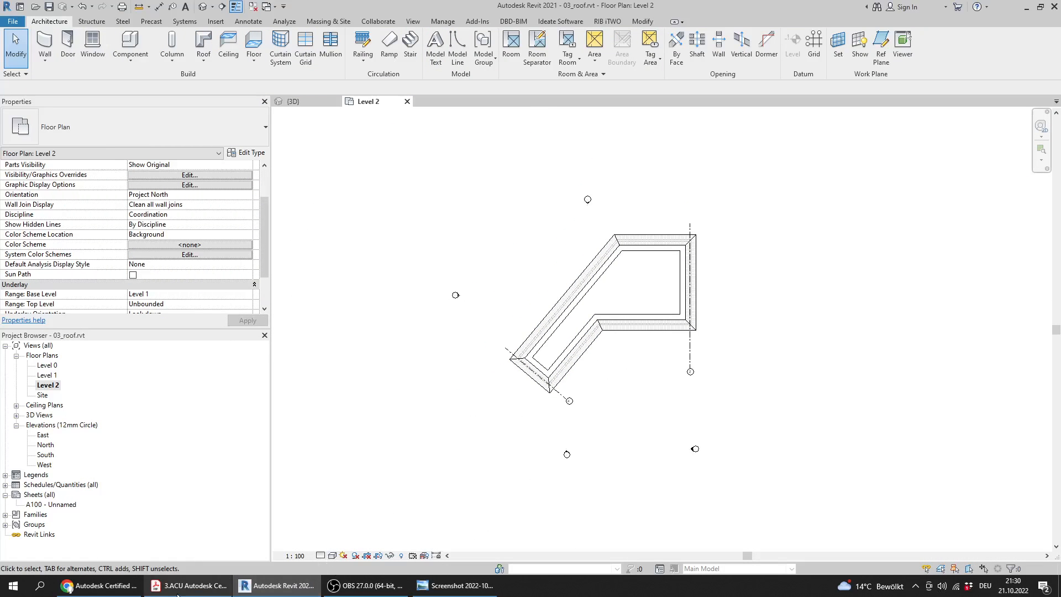
Switch to the practice test PDF and go on to Question 7
click(190, 586)
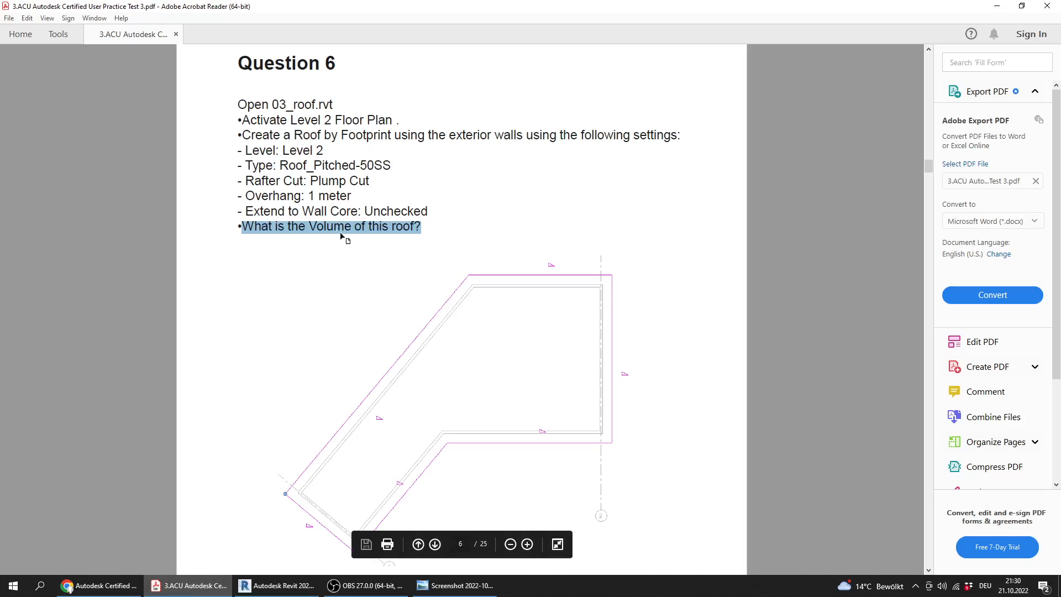
scroll(464, 256, down, 5)
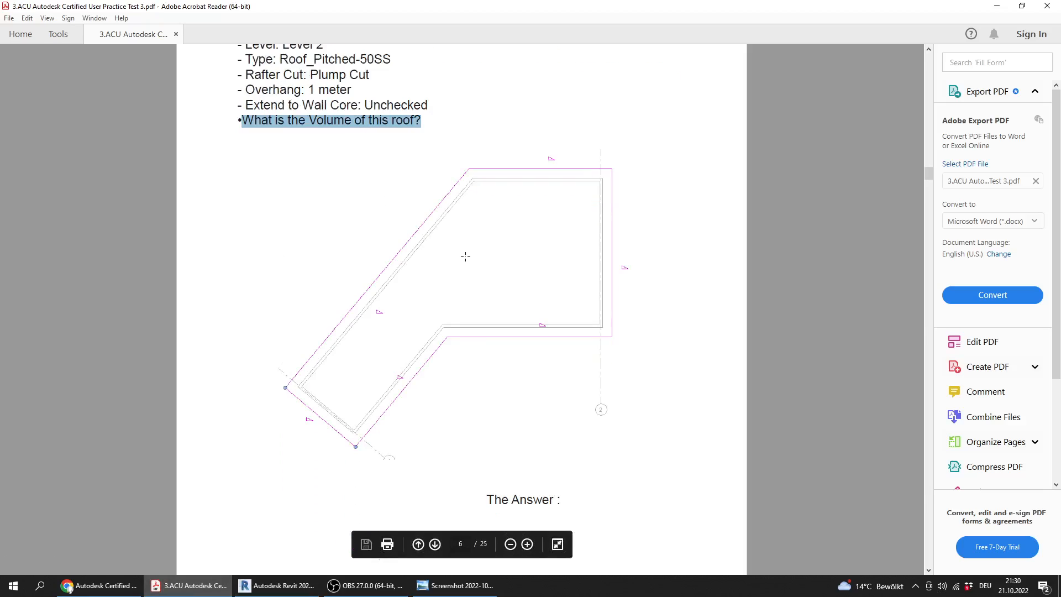
scroll(462, 257, down, 5)
ctrl+scroll(460, 258, down, 2)
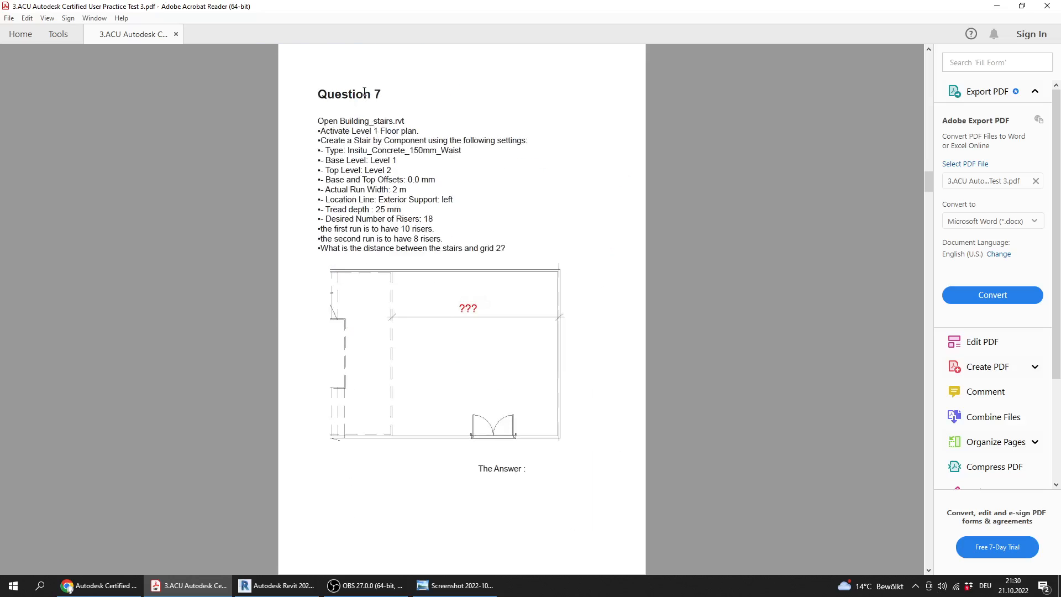
Switch to Revit and close 03_roof.rvt without saving the changes
click(277, 585)
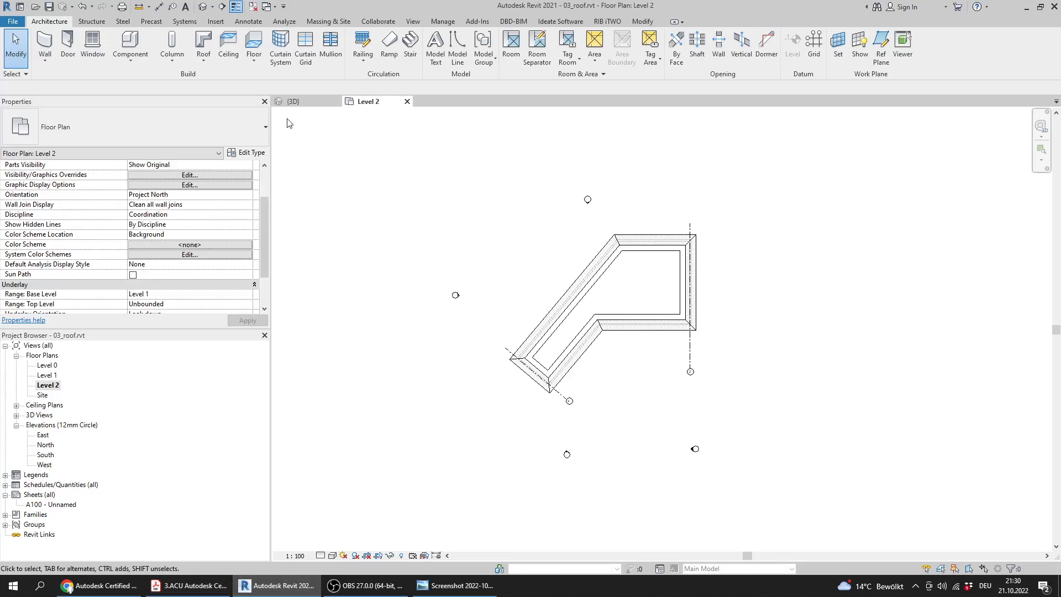
click(407, 102)
click(336, 101)
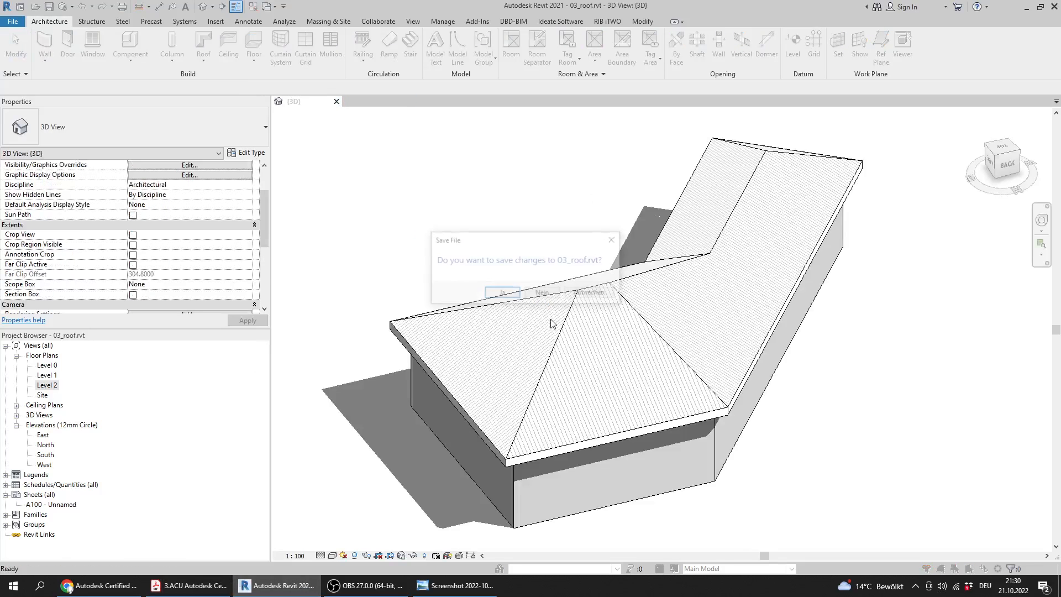
click(543, 293)
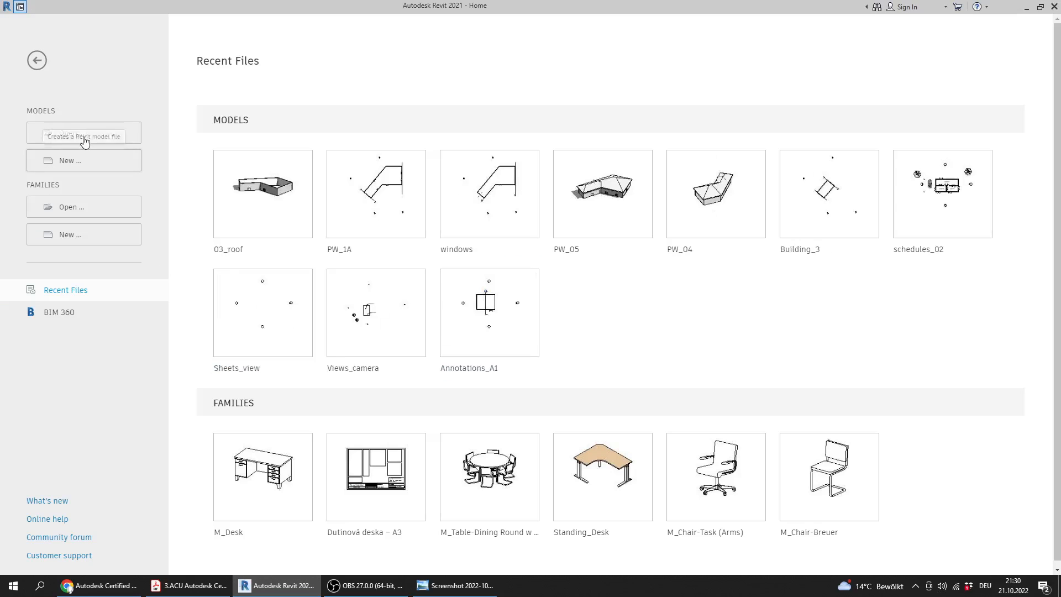
Check the required file name in the PDF's Question 7, and open Building_stairs.rvt in Revit from the Practice Exam 3_Files folder
click(188, 585)
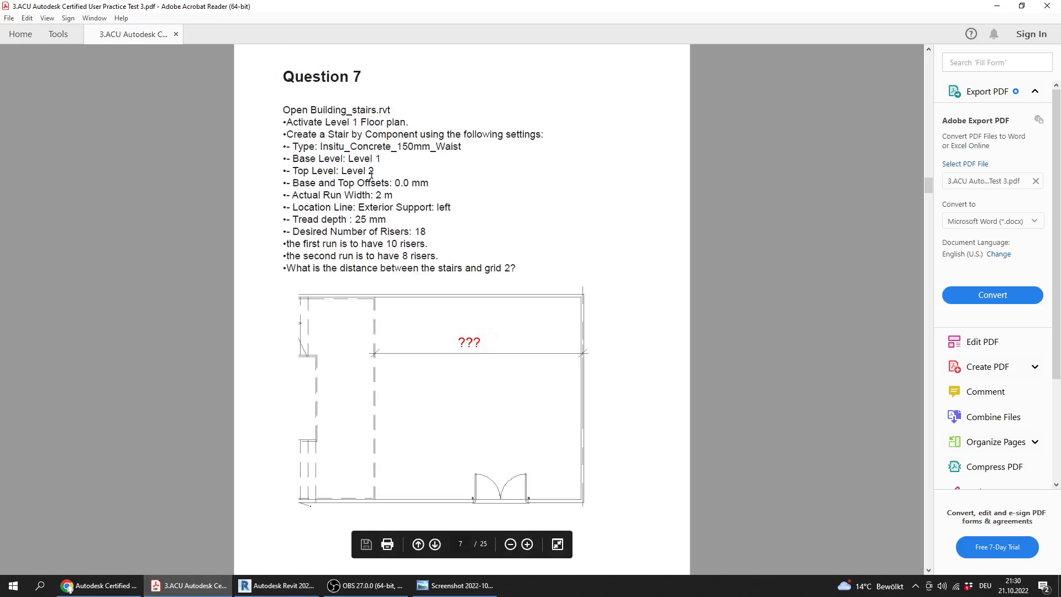
click(277, 586)
click(335, 240)
click(335, 249)
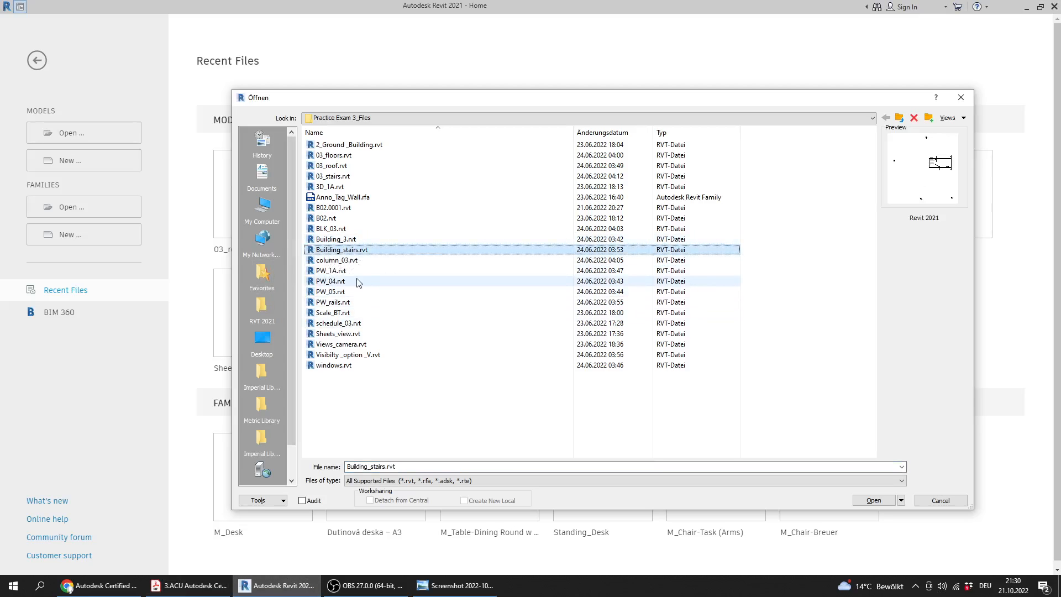
double_click(359, 249)
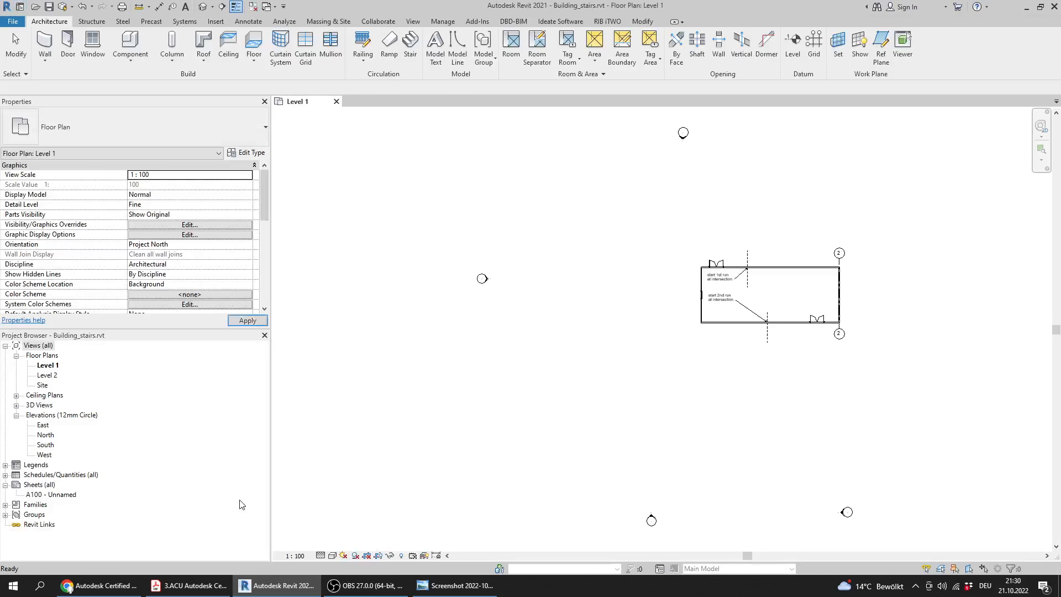
Switch to the PDF and highlight Question 7's stair instruction and its list of settings, from type to desired number of risers
click(213, 576)
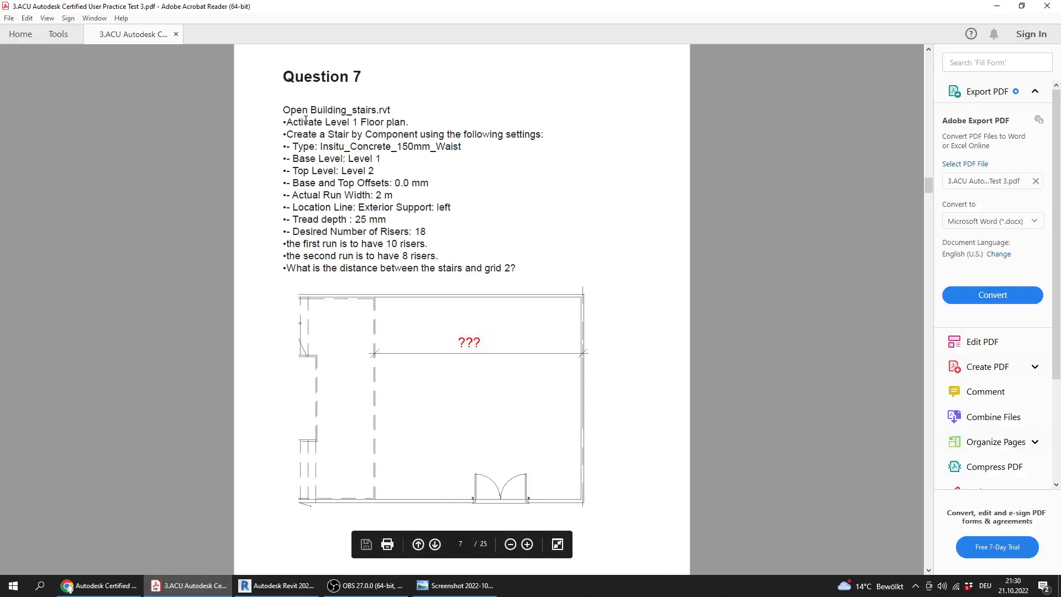
drag(415, 119, 560, 138)
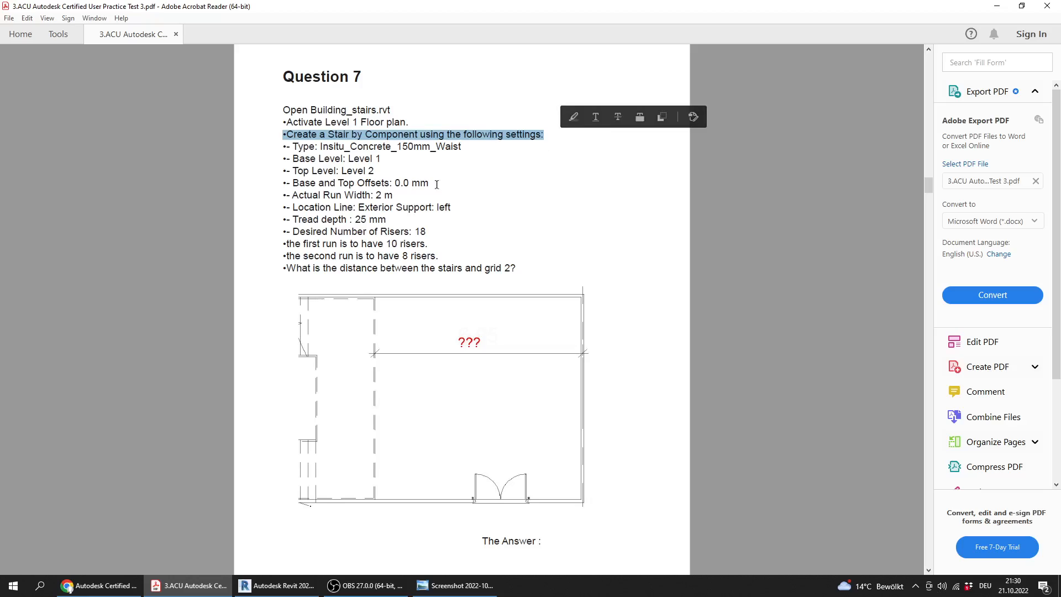
drag(283, 146, 428, 221)
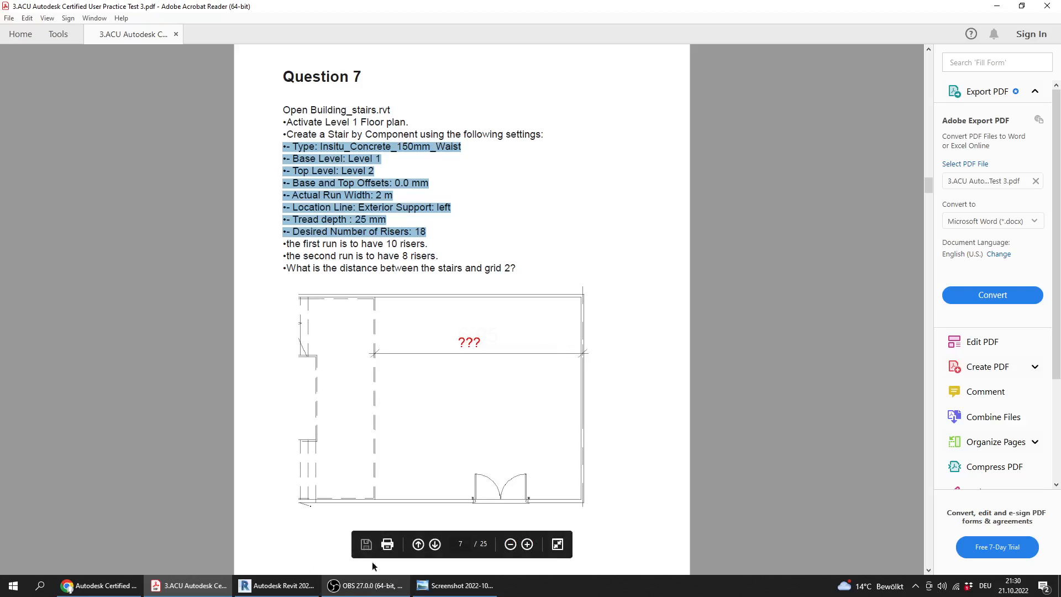
Compare the run start notes and grid 2 in Revit's Level 1 plan with the Question 7 drawing and run instructions in the PDF
click(277, 585)
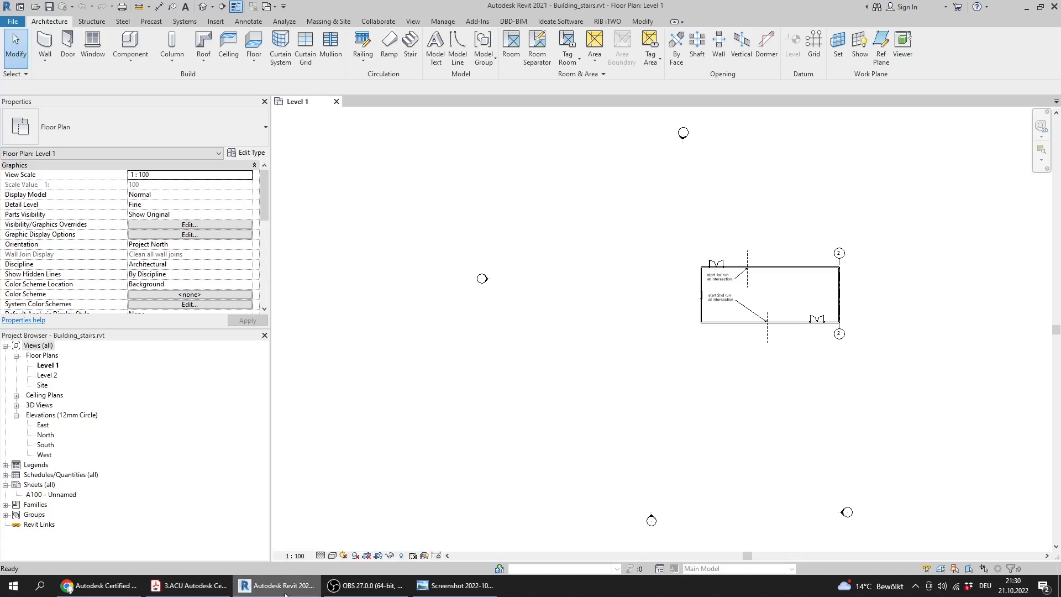
scroll(698, 267, up, 5)
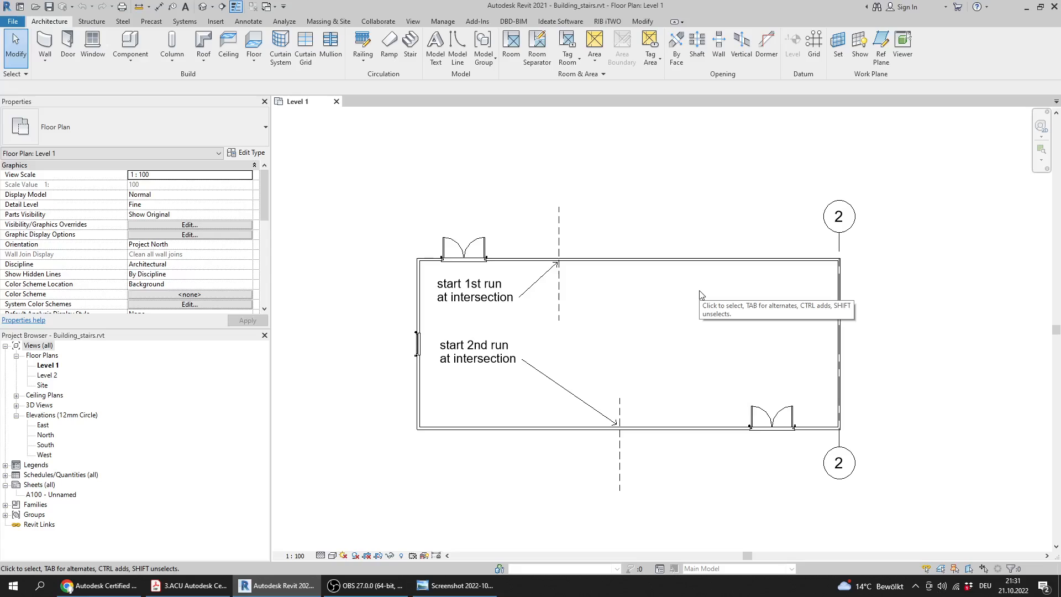
scroll(700, 295, up, 1)
middle_drag(697, 296, 655, 288)
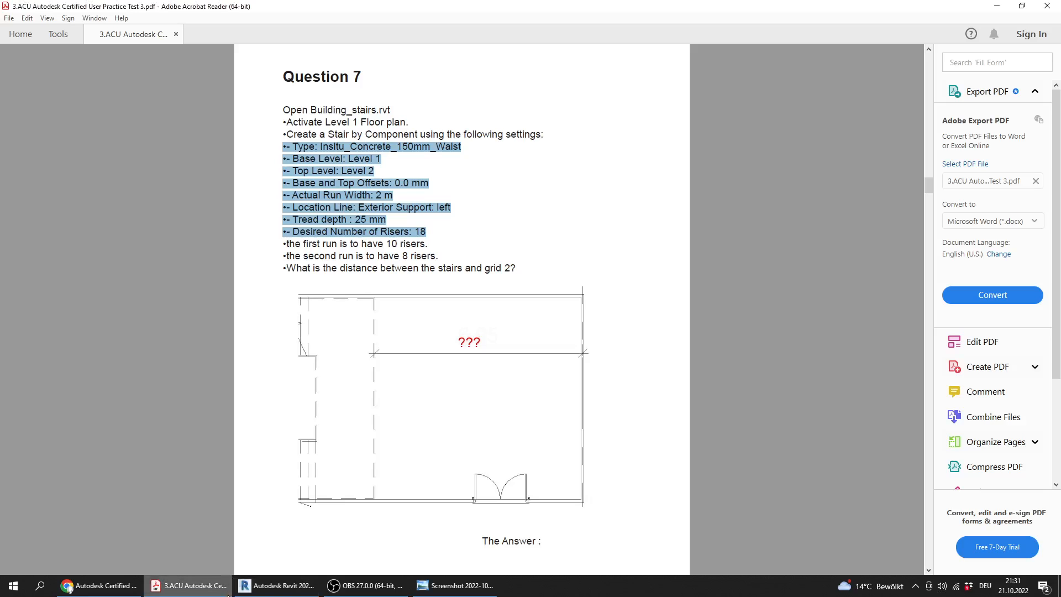
click(188, 585)
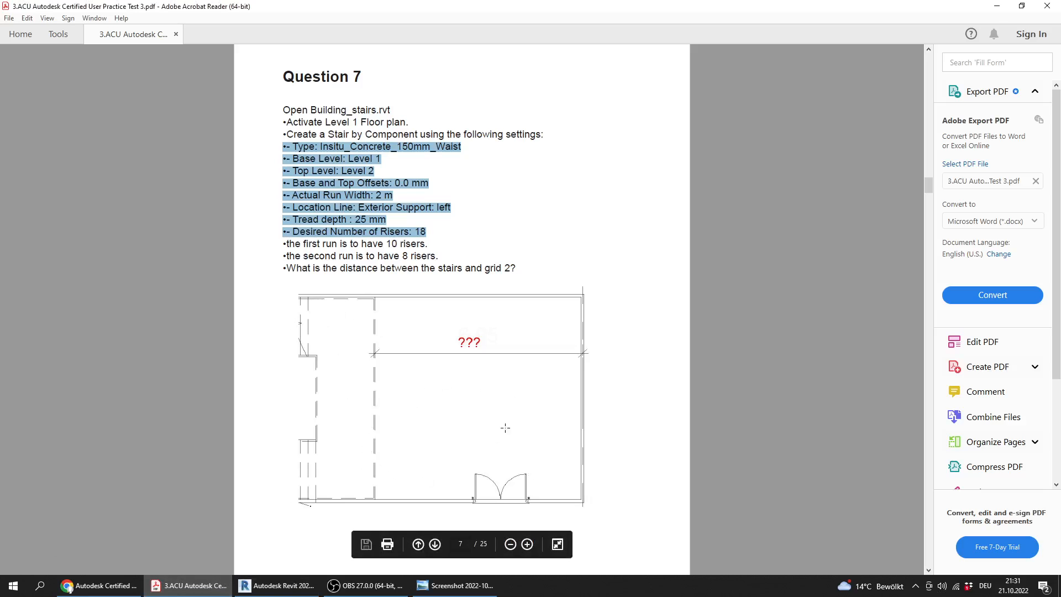
click(277, 586)
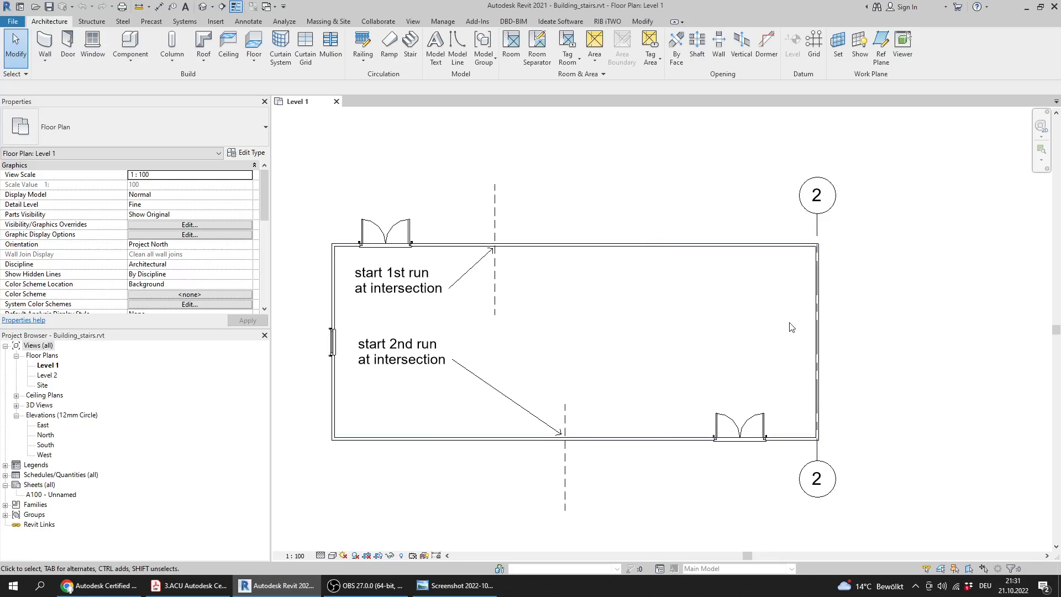
middle_drag(579, 295, 604, 281)
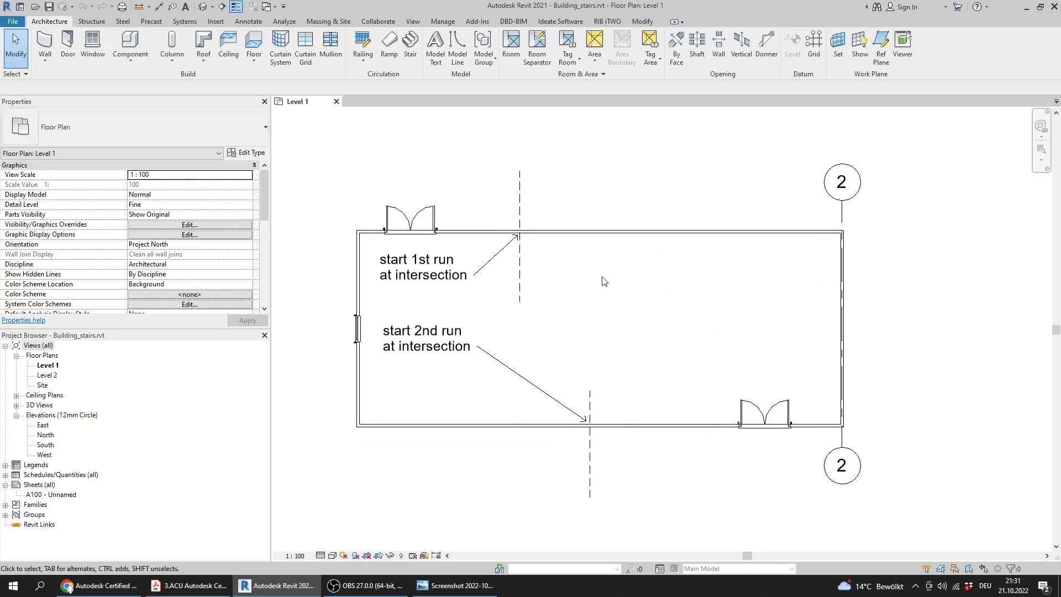
click(192, 586)
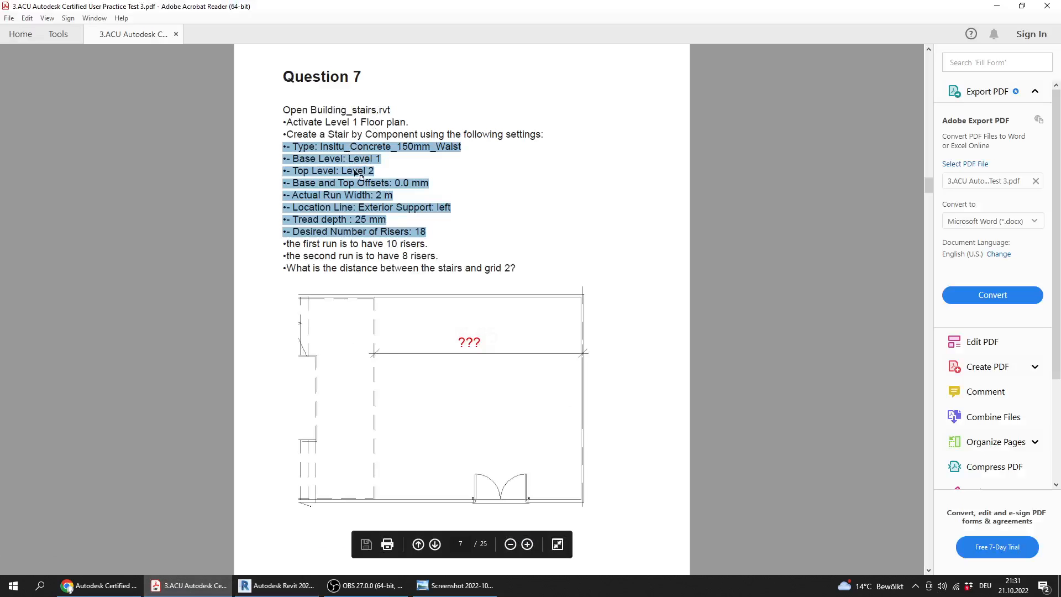
Switch to Revit and start a new component stair in the Level 1 floor plan
click(279, 586)
middle_drag(550, 279, 549, 293)
scroll(350, 367, up, 1)
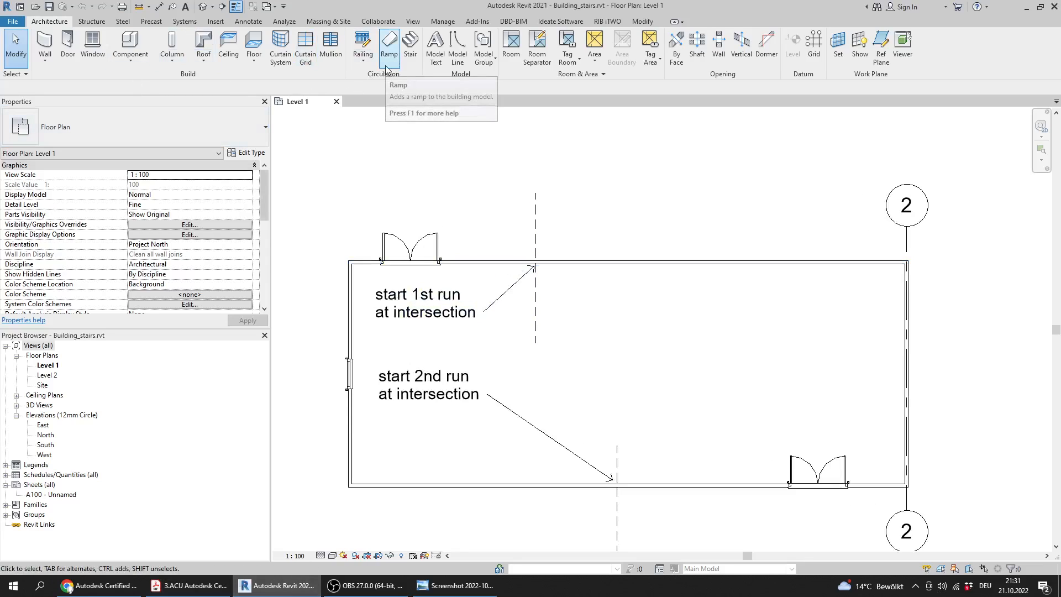
click(409, 49)
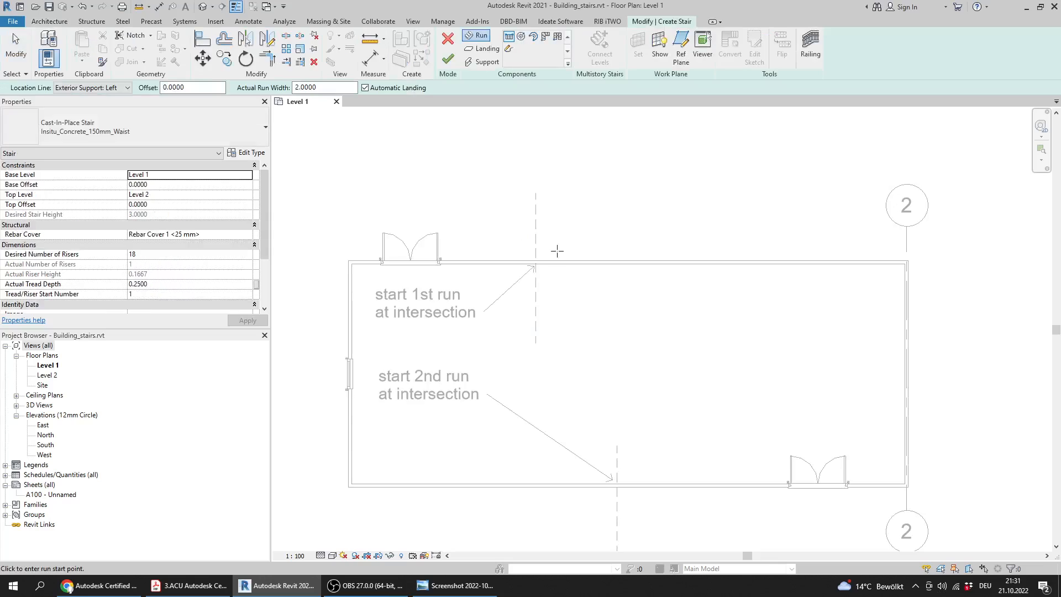
middle_drag(575, 284, 549, 265)
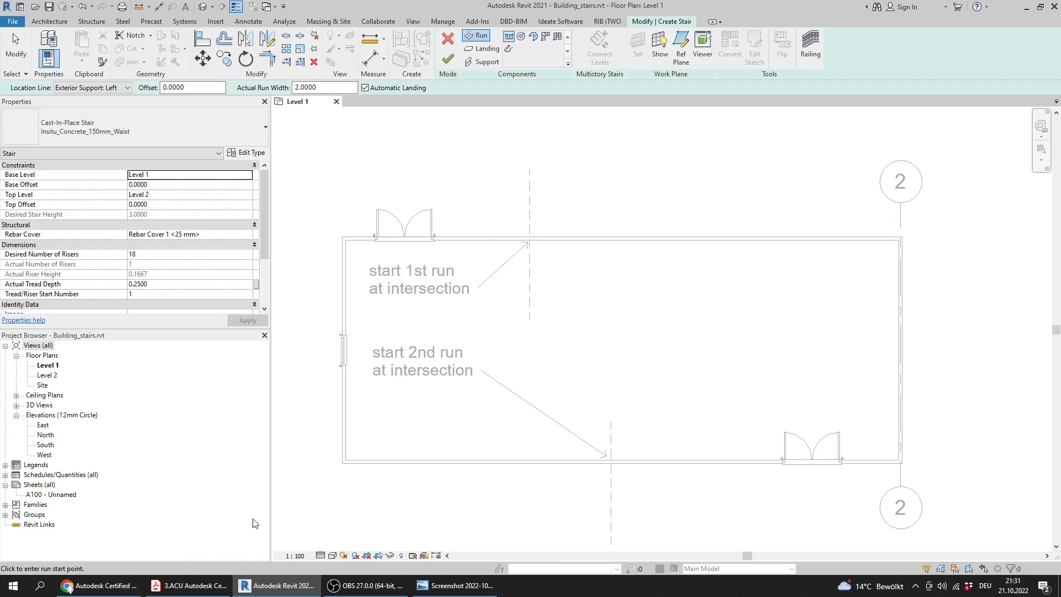
Highlight the stair type in the PDF's Question 7, and check the new stair's type and levels in Revit against it
click(197, 590)
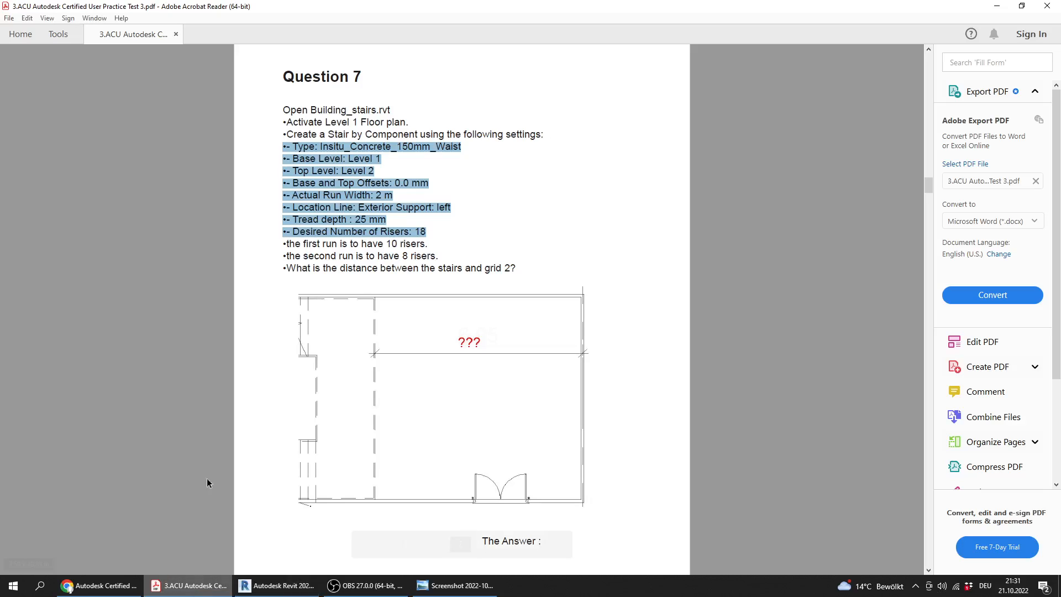
click(322, 145)
drag(323, 146, 435, 147)
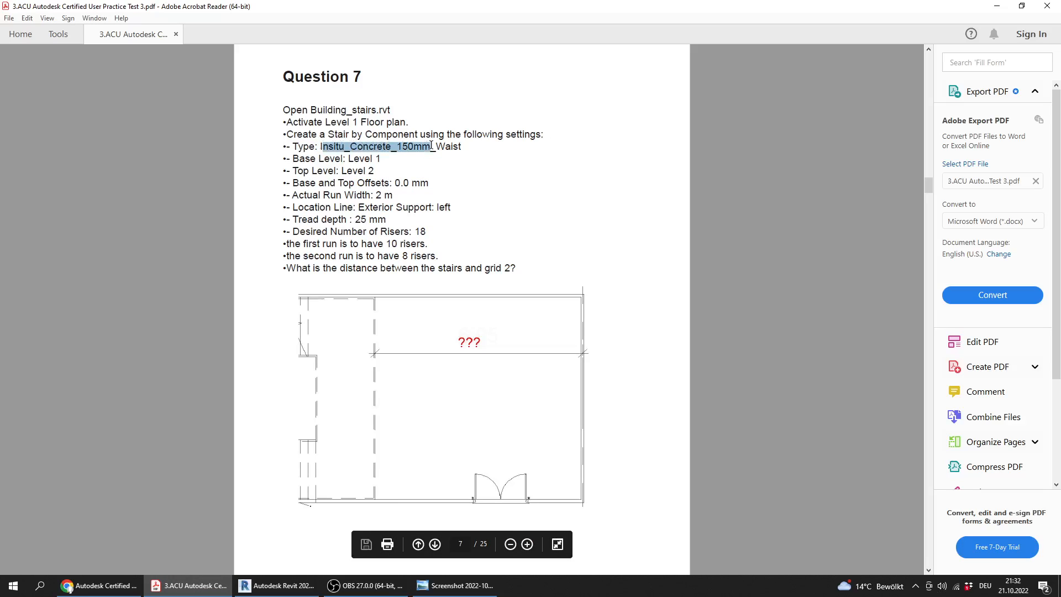
click(276, 585)
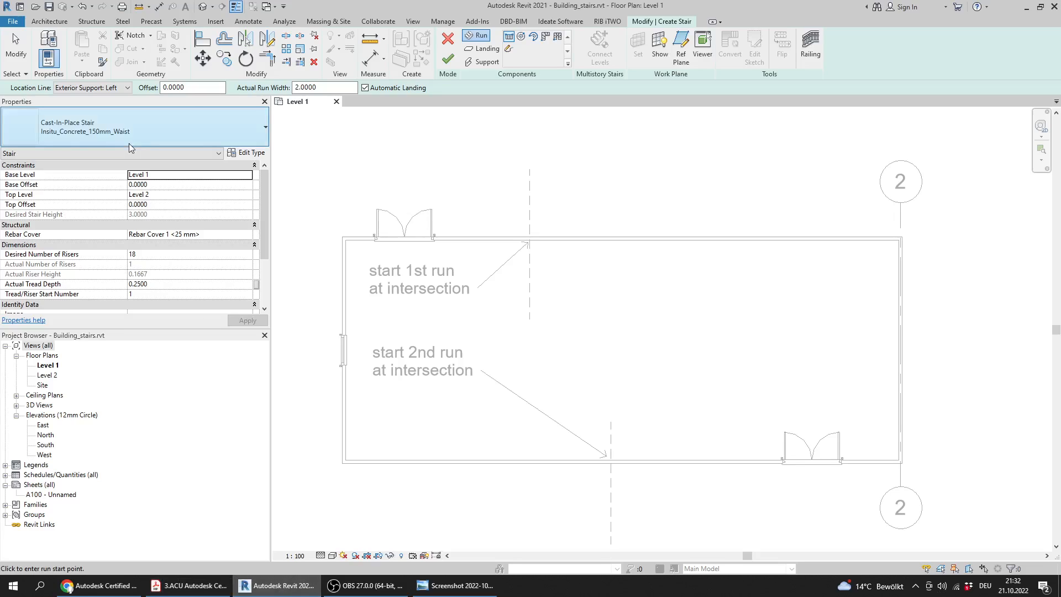
click(189, 586)
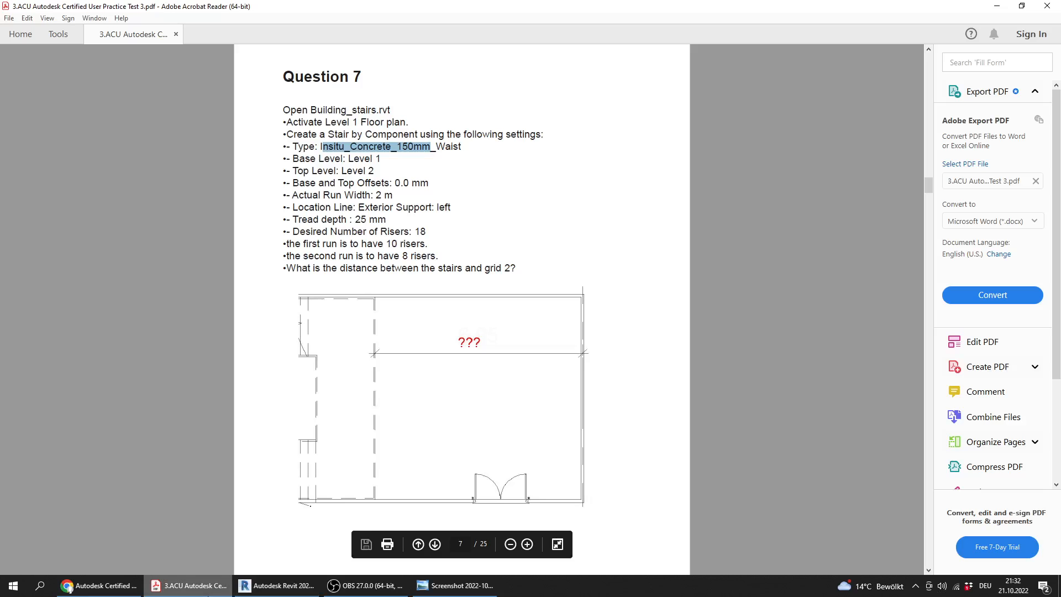
click(208, 592)
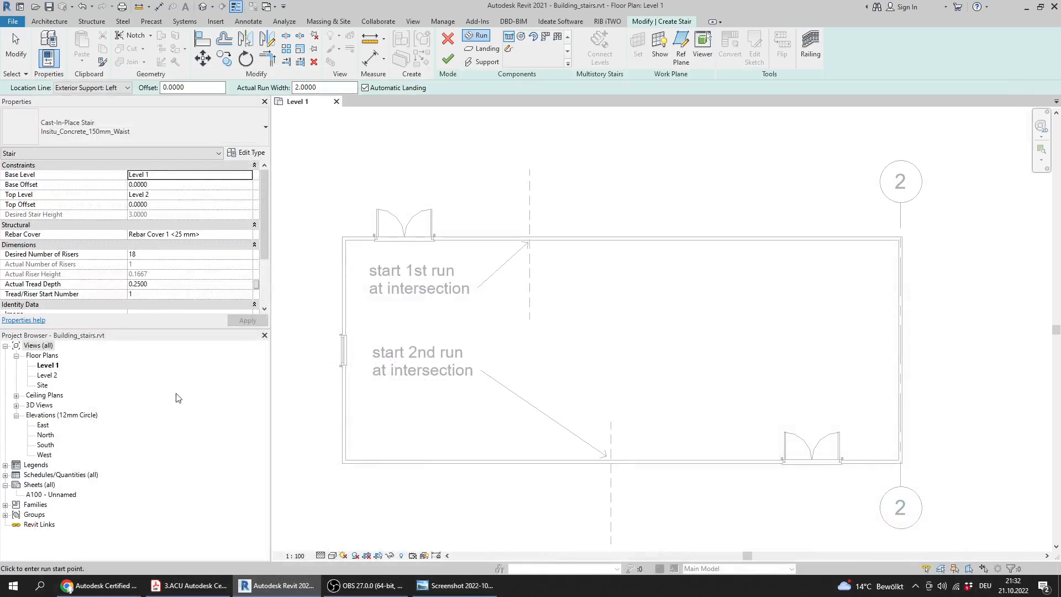
Compare the new stair's base and top offsets and actual run width in Revit with the Question 7 settings in the PDF
click(189, 586)
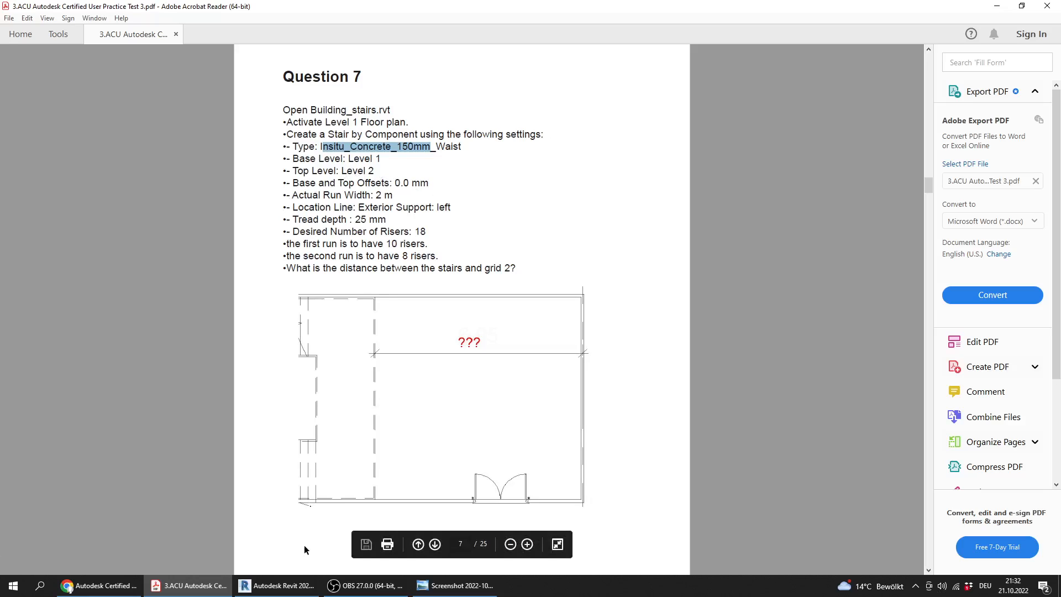
click(277, 585)
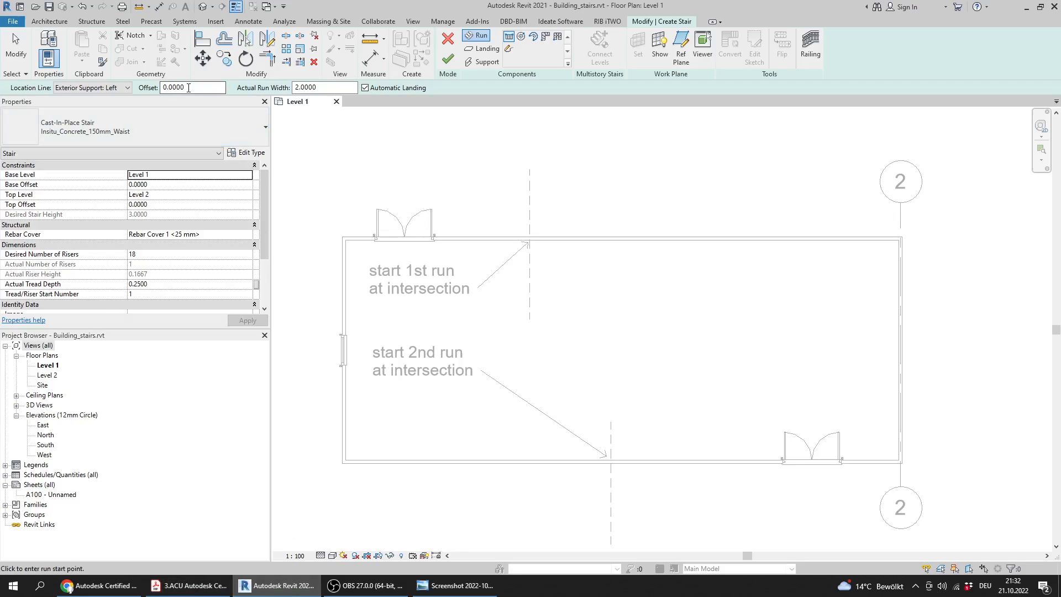
click(150, 183)
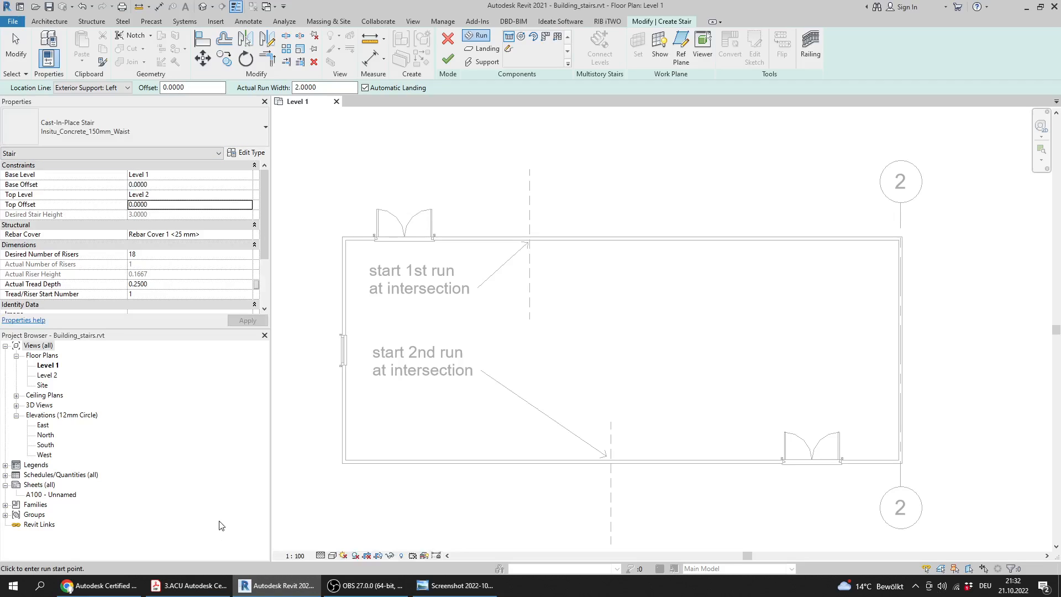
click(188, 585)
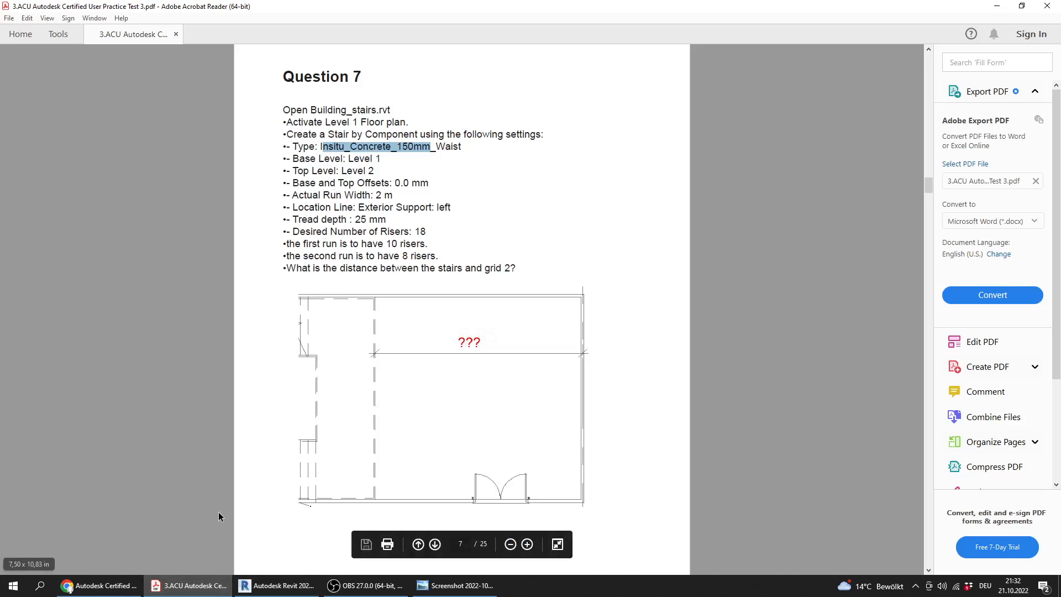
click(276, 585)
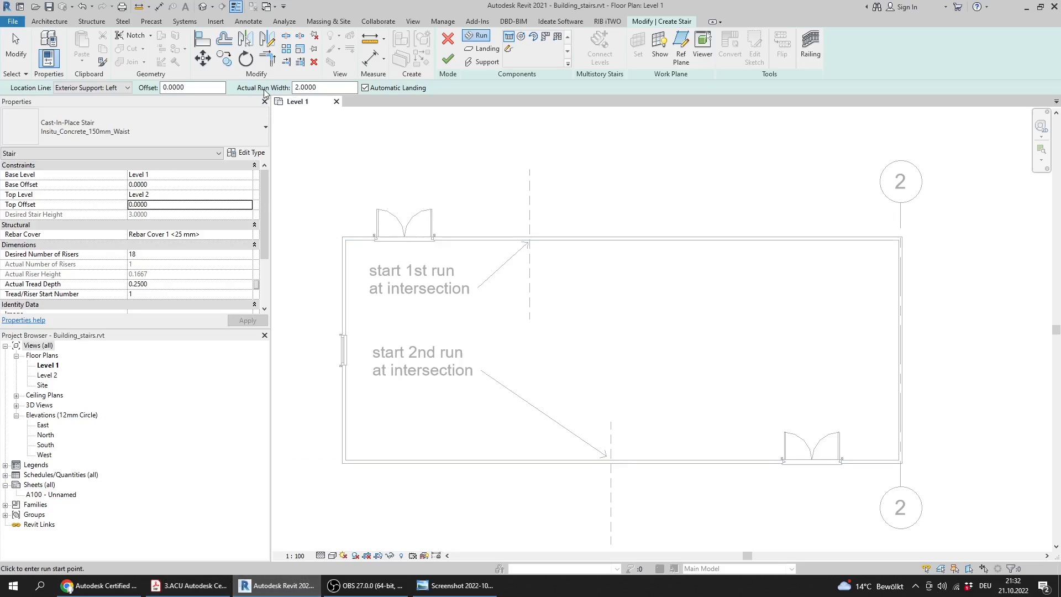
click(294, 89)
Highlight the location line requirement in the PDF, and choose Exterior Support: Left as the stair's location line in Revit
click(210, 587)
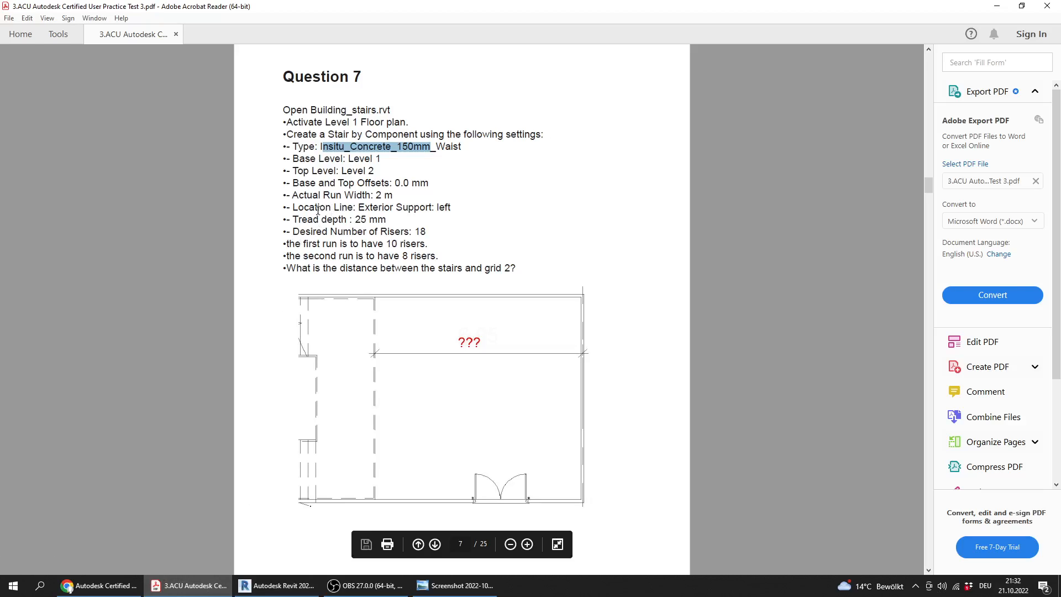
drag(302, 207, 462, 207)
click(270, 585)
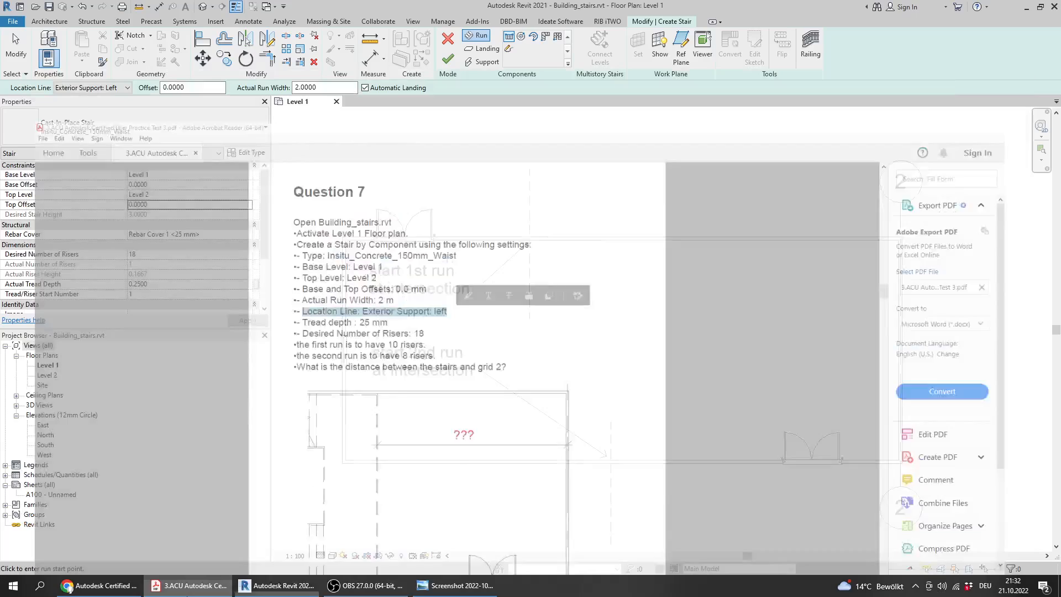
click(86, 89)
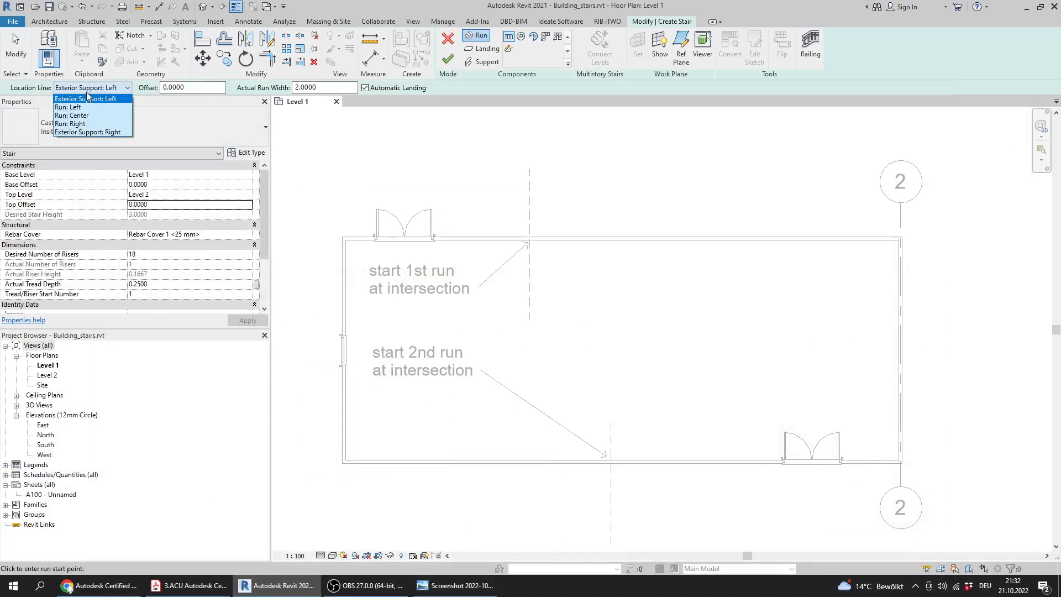
click(86, 98)
Highlight the tread depth requirement in the PDF, and check the stair's tread depth and desired number of risers in Revit
click(205, 587)
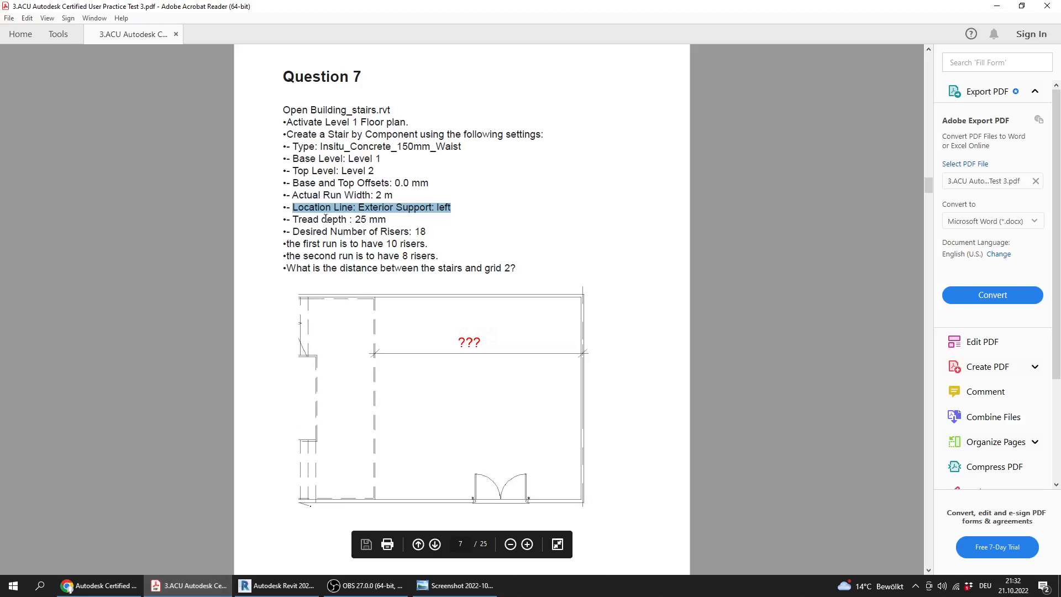
drag(294, 221, 389, 220)
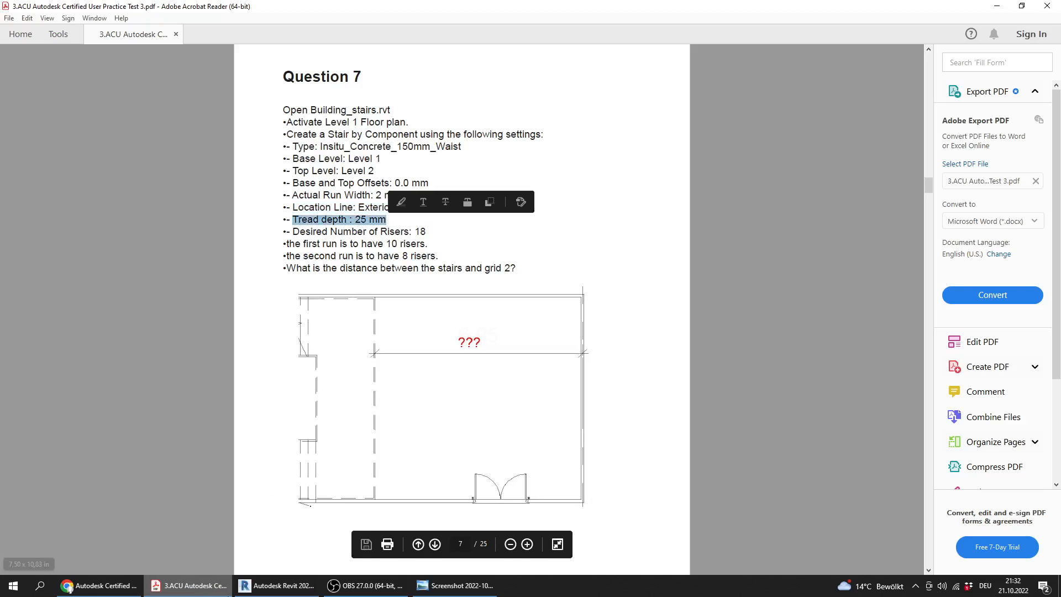
click(270, 589)
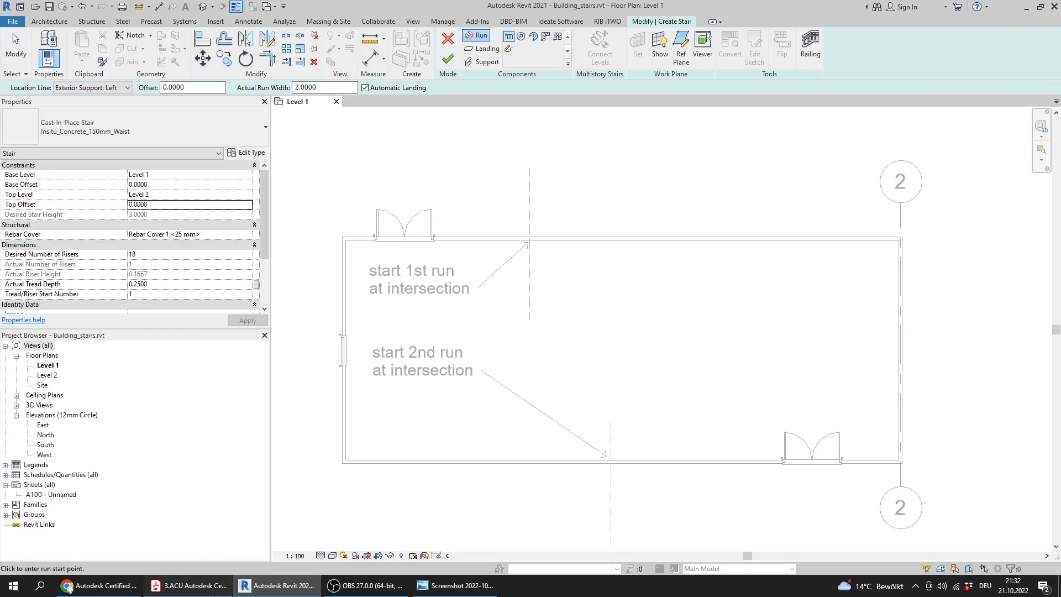
click(189, 586)
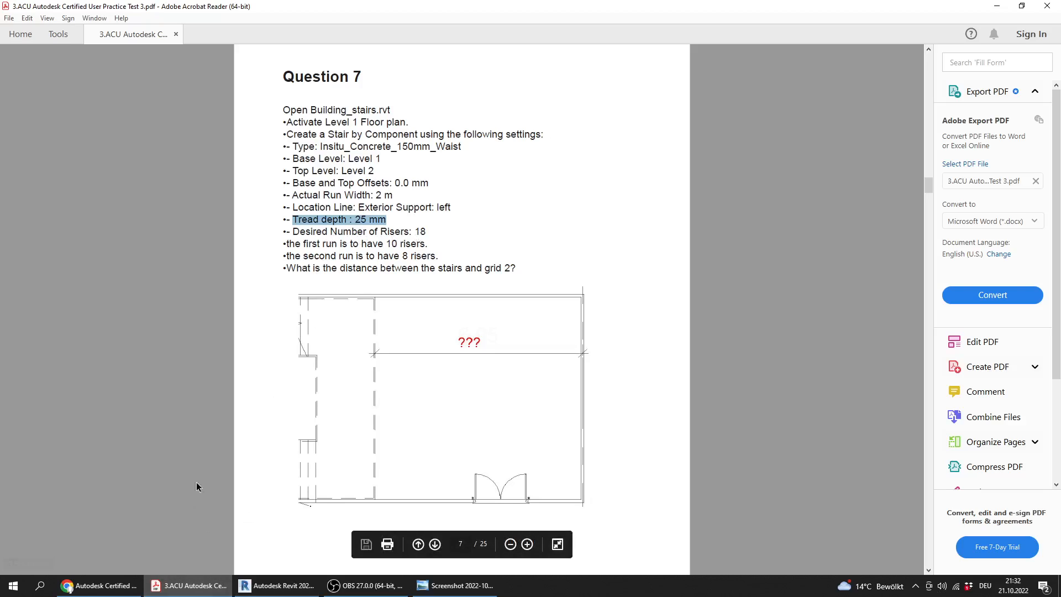
click(276, 586)
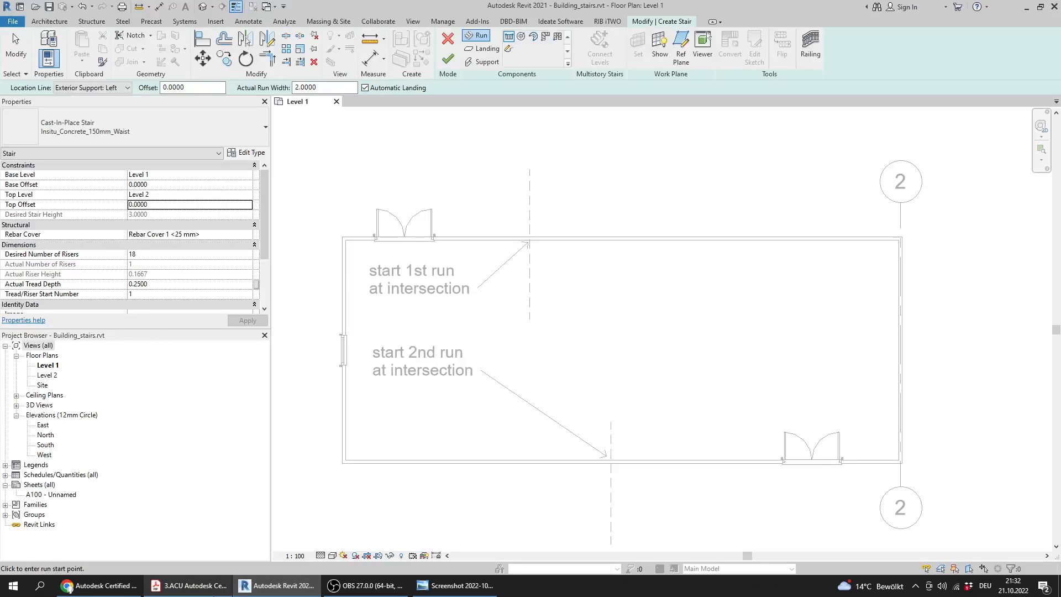
click(140, 253)
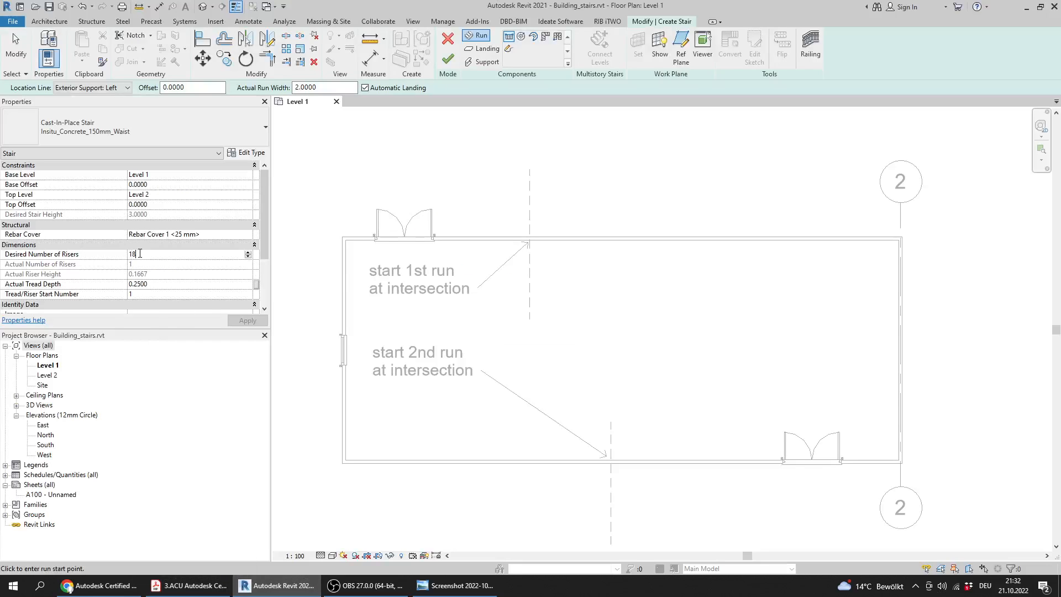
Check each run's riser count in the PDF, and draw the 10-riser first run in Revit along the upper wall from its marked intersection
click(188, 586)
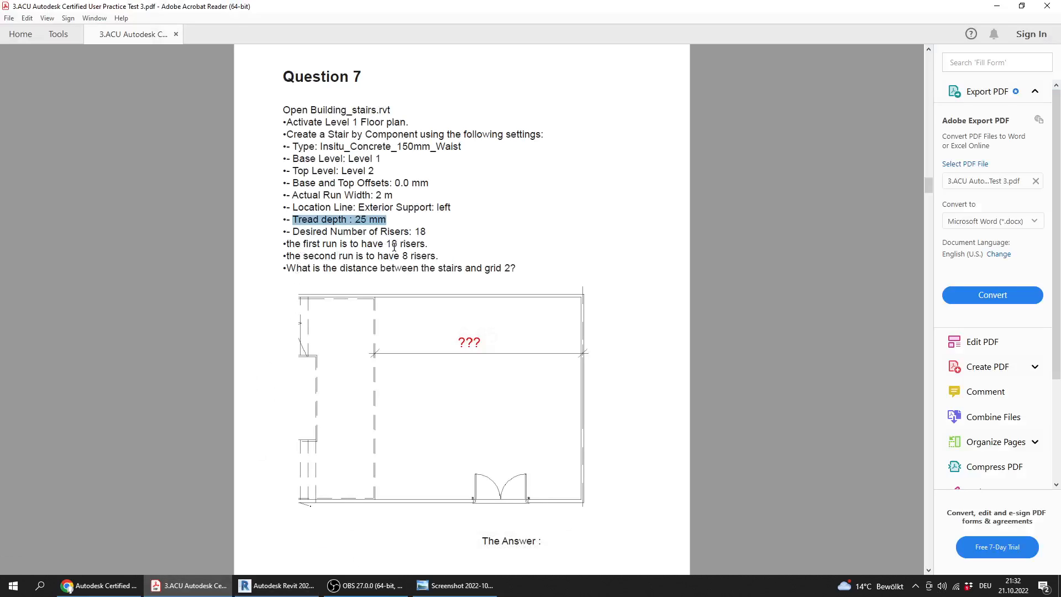
drag(386, 243, 419, 256)
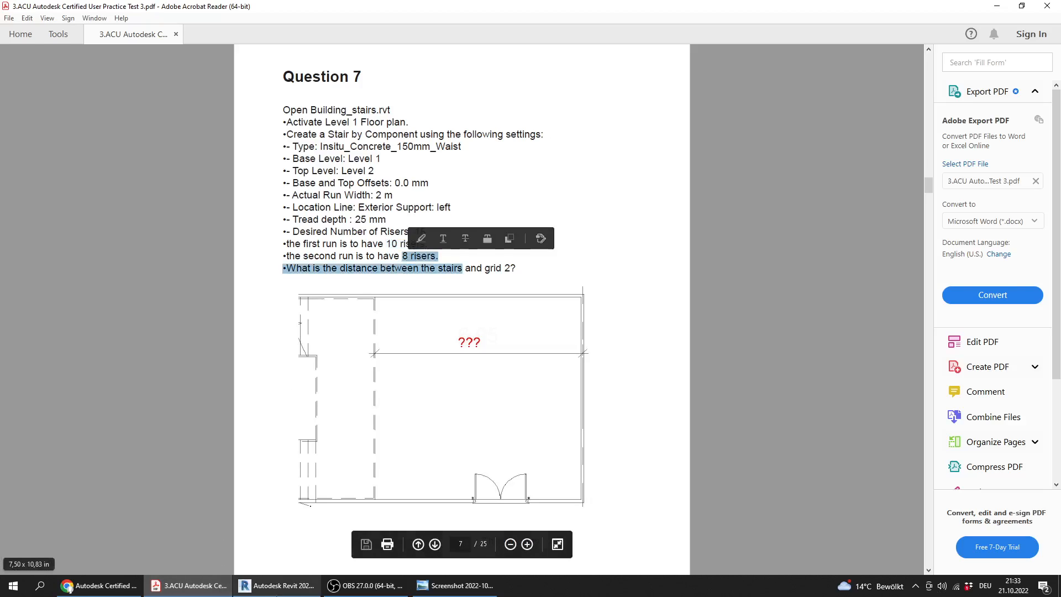
click(277, 585)
scroll(569, 237, up, 5)
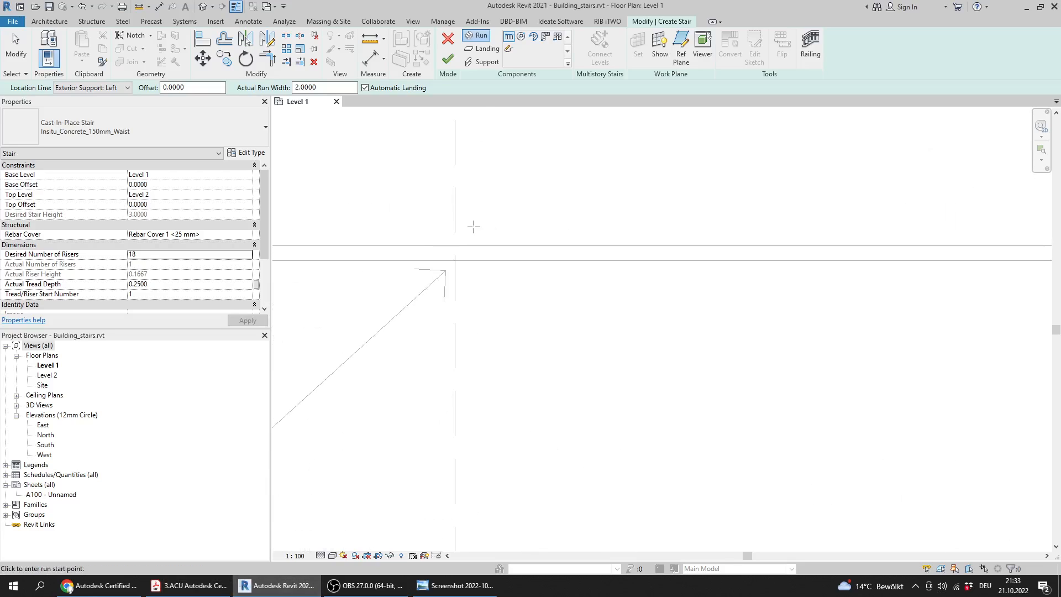
click(455, 261)
scroll(522, 298, down, 4)
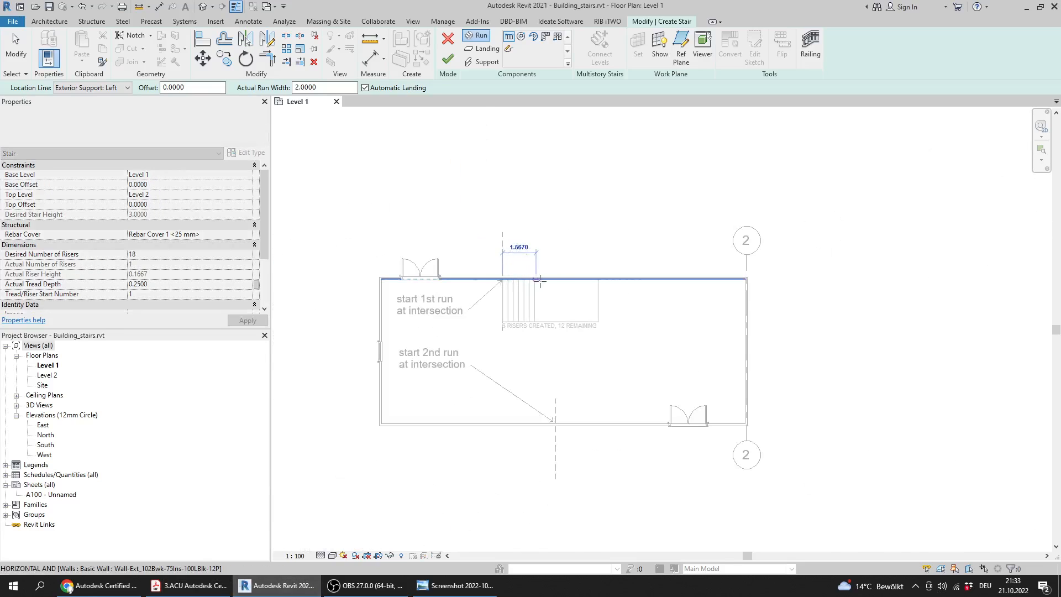
scroll(564, 280, up, 2)
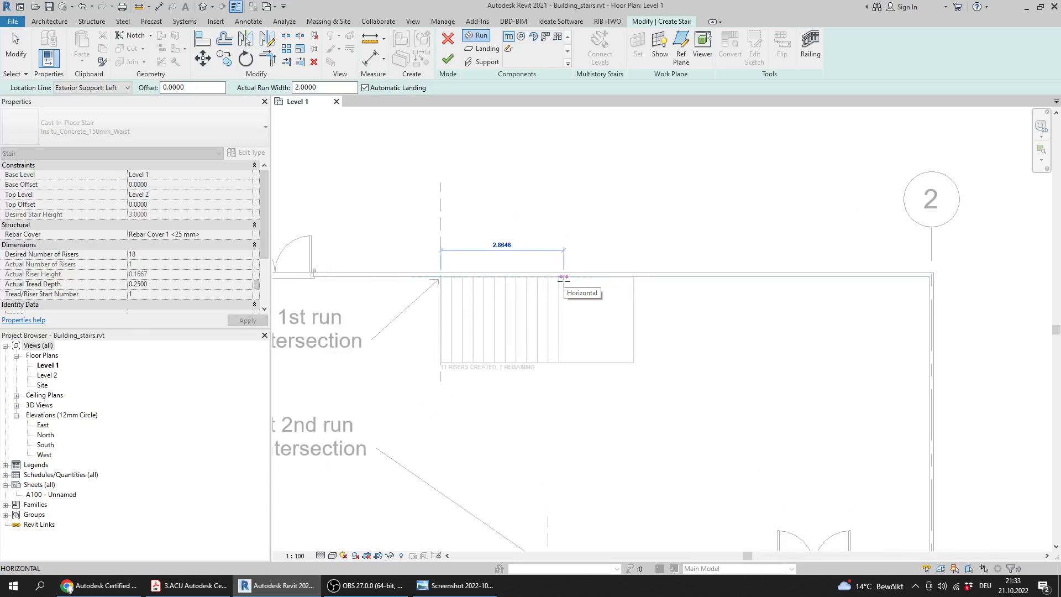
scroll(563, 280, up, 1)
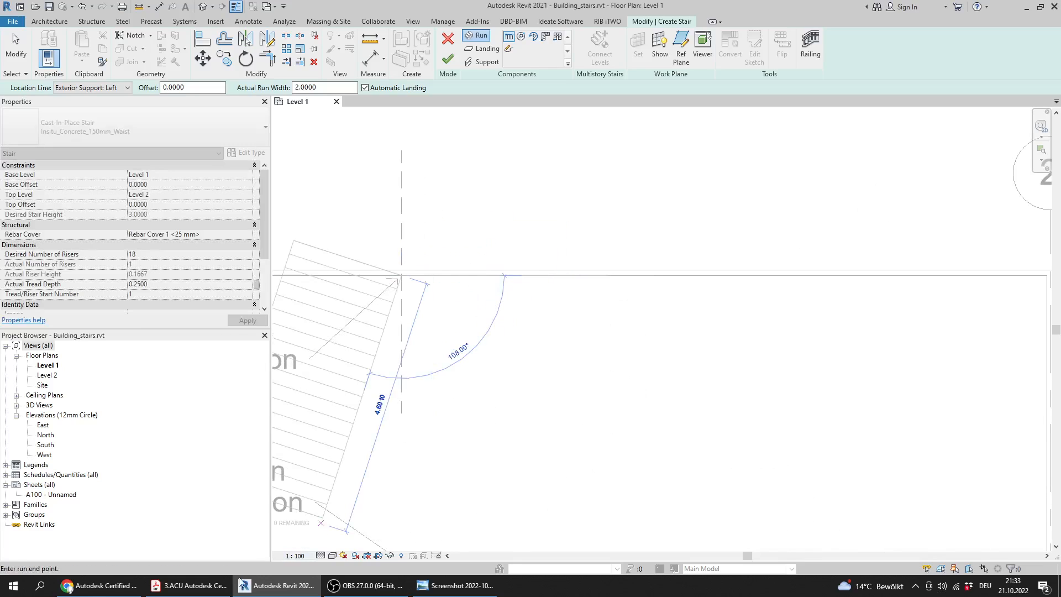
click(213, 590)
click(213, 591)
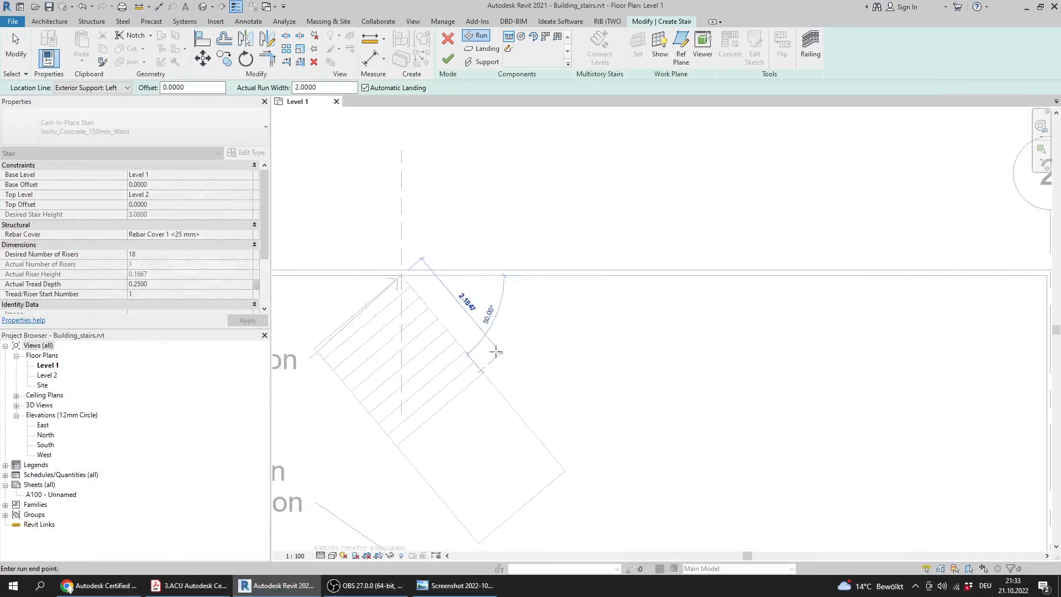
click(544, 275)
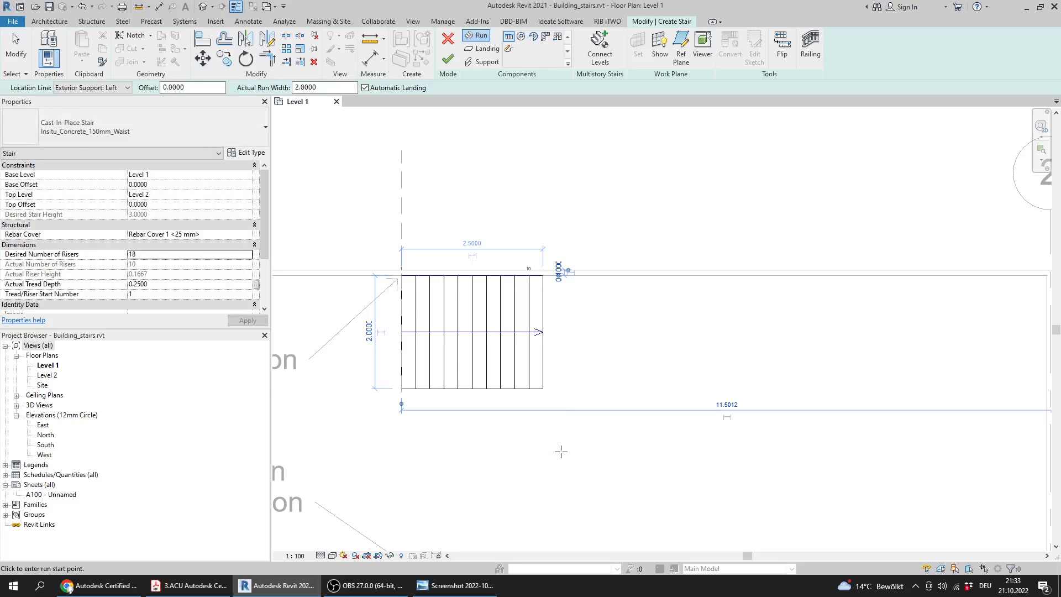
Draw the 8-riser second run along the lower wall, starting at its marked intersection and heading back past the building's far wall
scroll(561, 451, down, 3)
middle_drag(561, 463, 563, 383)
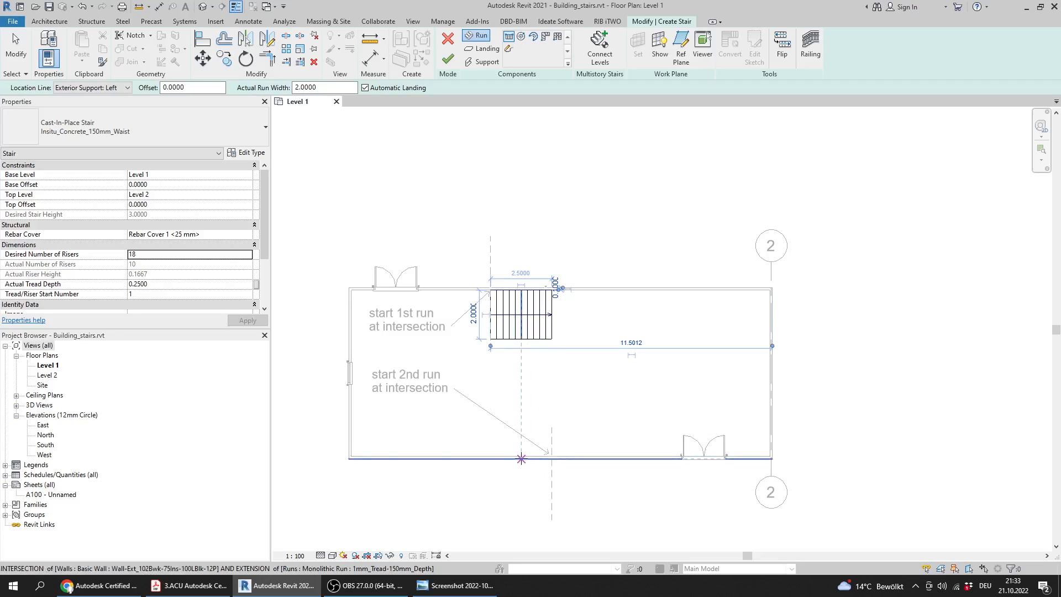
scroll(561, 476, up, 5)
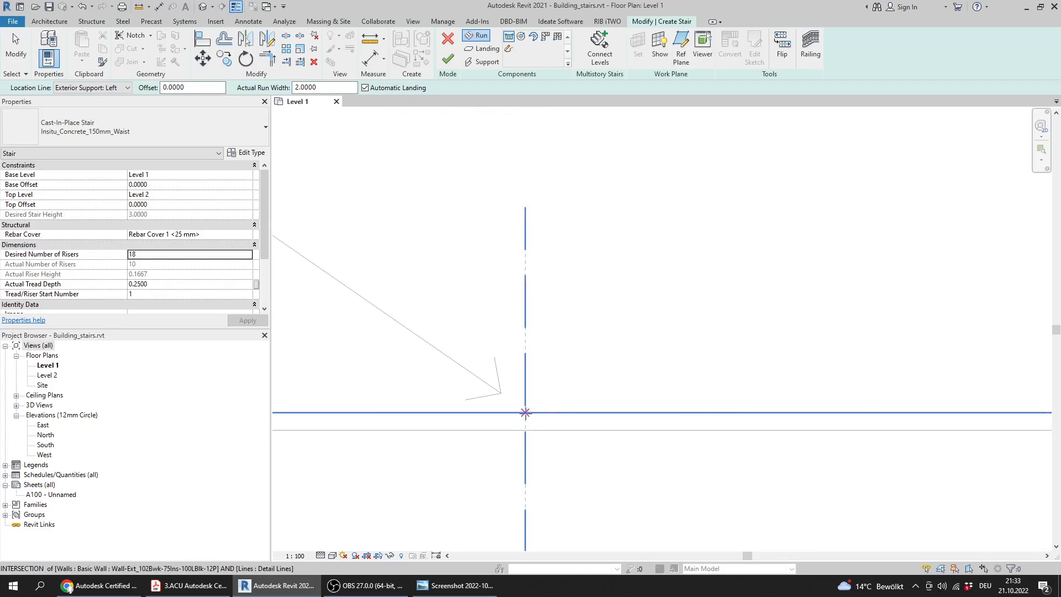
click(525, 412)
scroll(512, 418, down, 5)
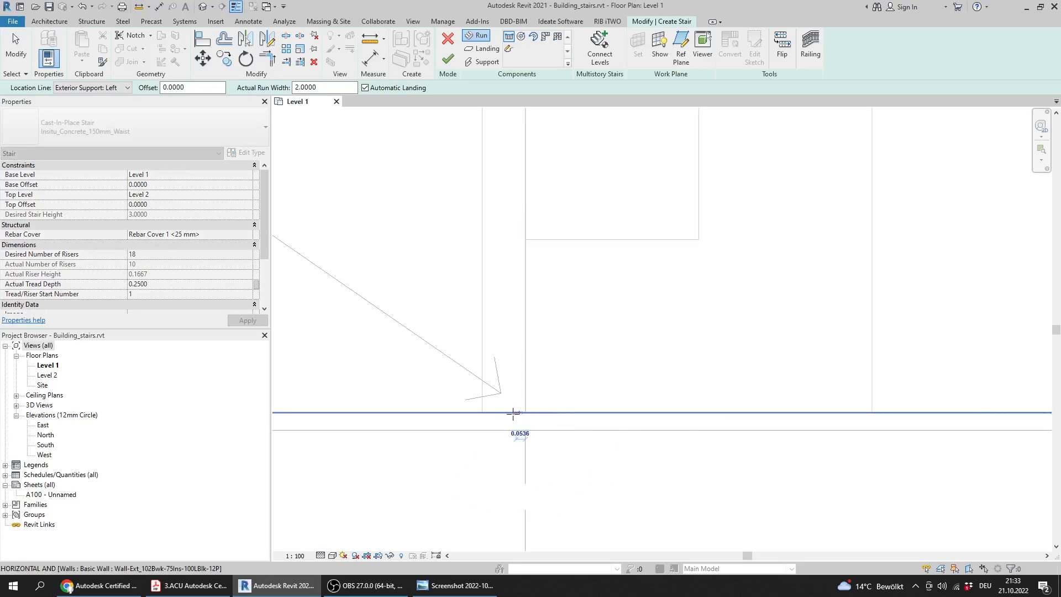
scroll(439, 423, down, 1)
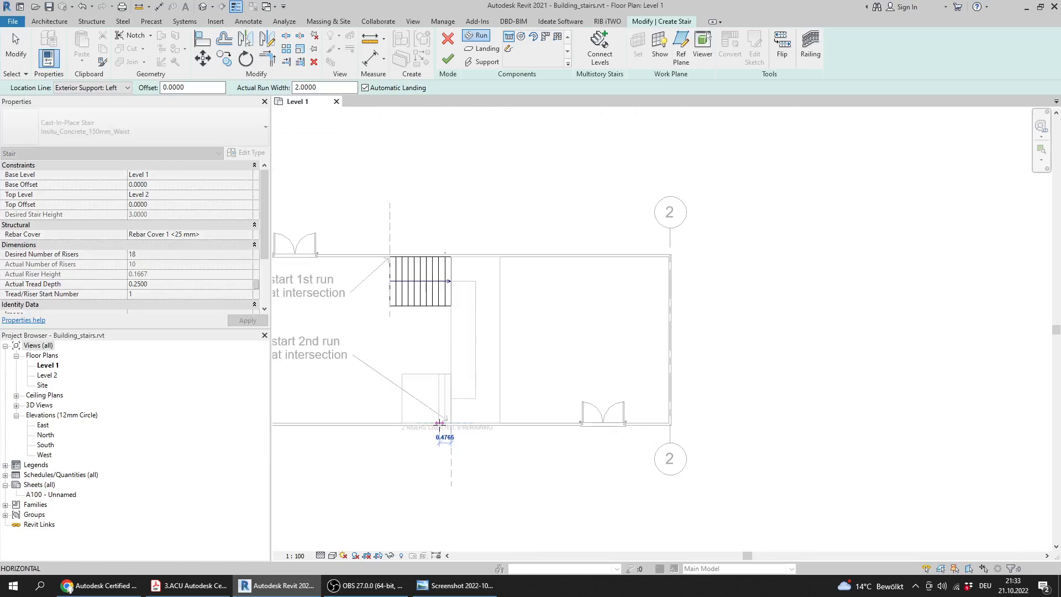
middle_drag(437, 424, 525, 440)
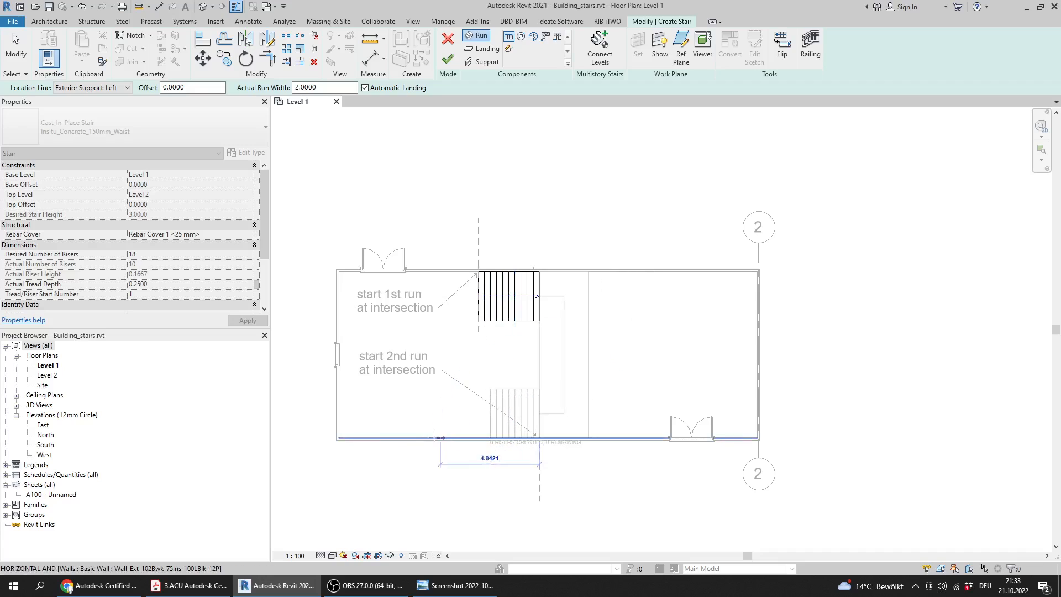
middle_drag(358, 441, 452, 442)
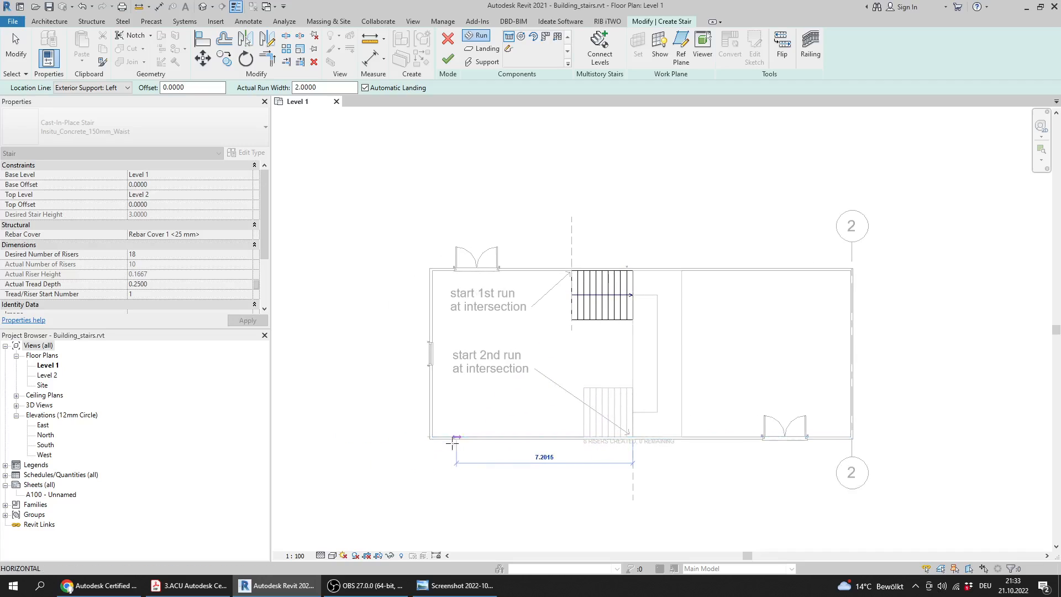
click(363, 436)
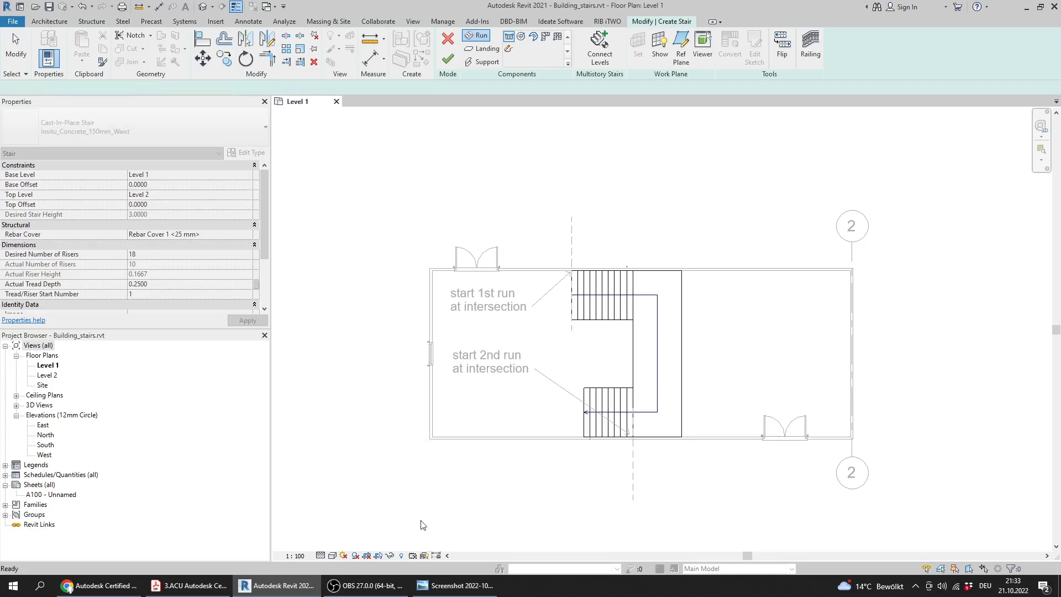
key(Escape)
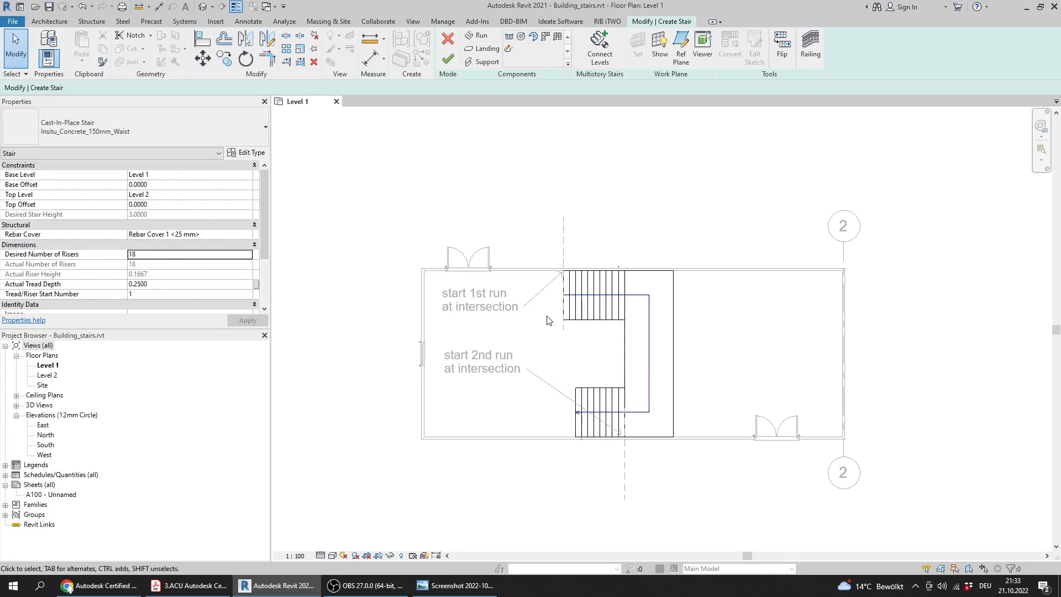
Recheck the second run's riser requirement in the PDF, and finish the stair in Revit
click(99, 585)
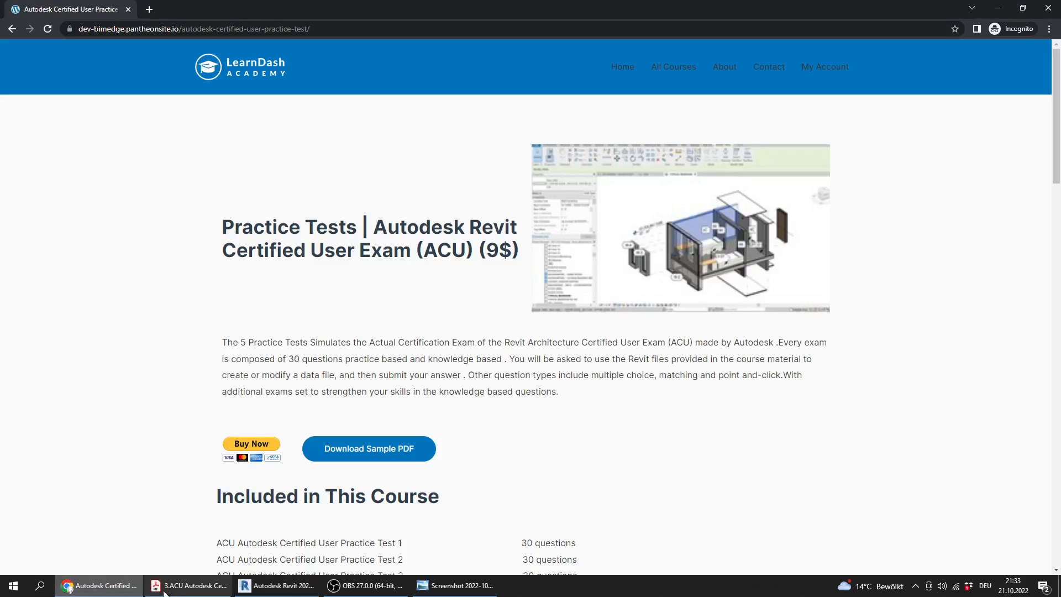
click(189, 589)
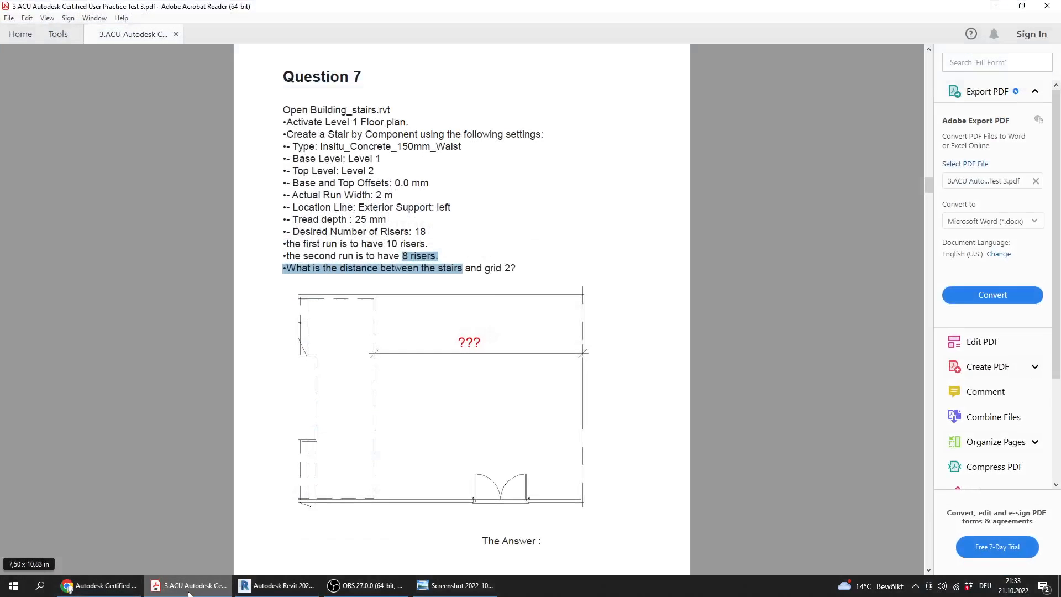
click(422, 257)
click(276, 585)
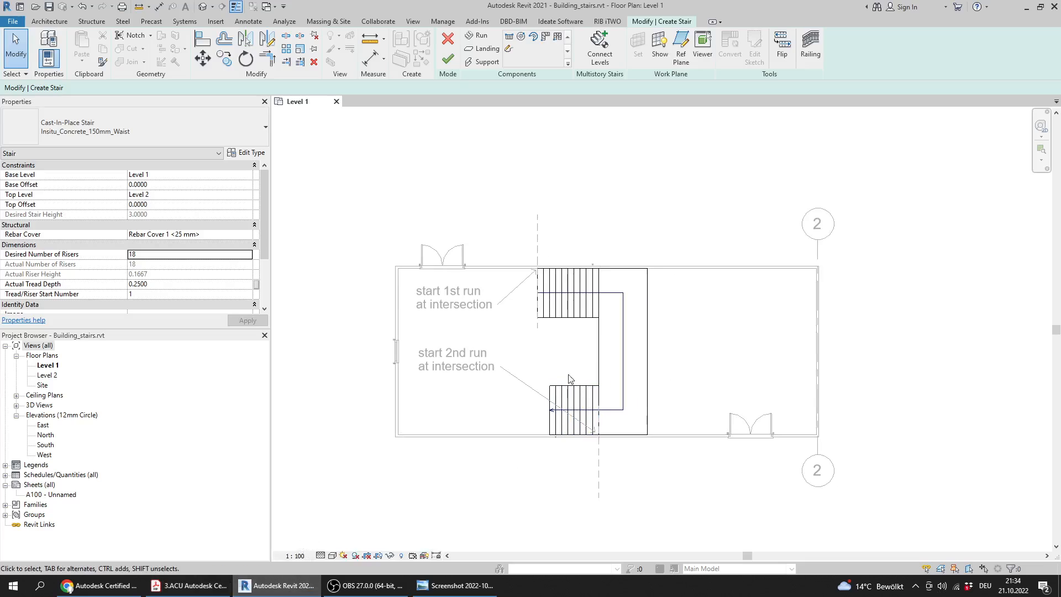
click(448, 58)
middle_drag(769, 348, 721, 337)
middle_drag(665, 376, 625, 353)
scroll(634, 298, up, 3)
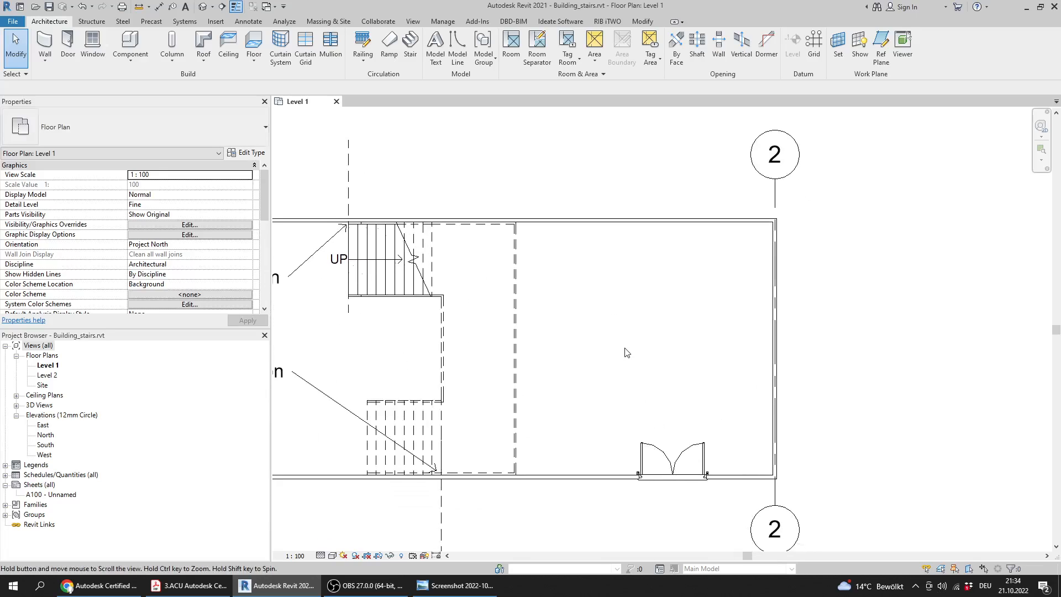
Start an aligned dimension in Revit, and examine in the PDF drawing which stair edge the distance to grid 2 is measured from
click(159, 6)
scroll(516, 304, up, 3)
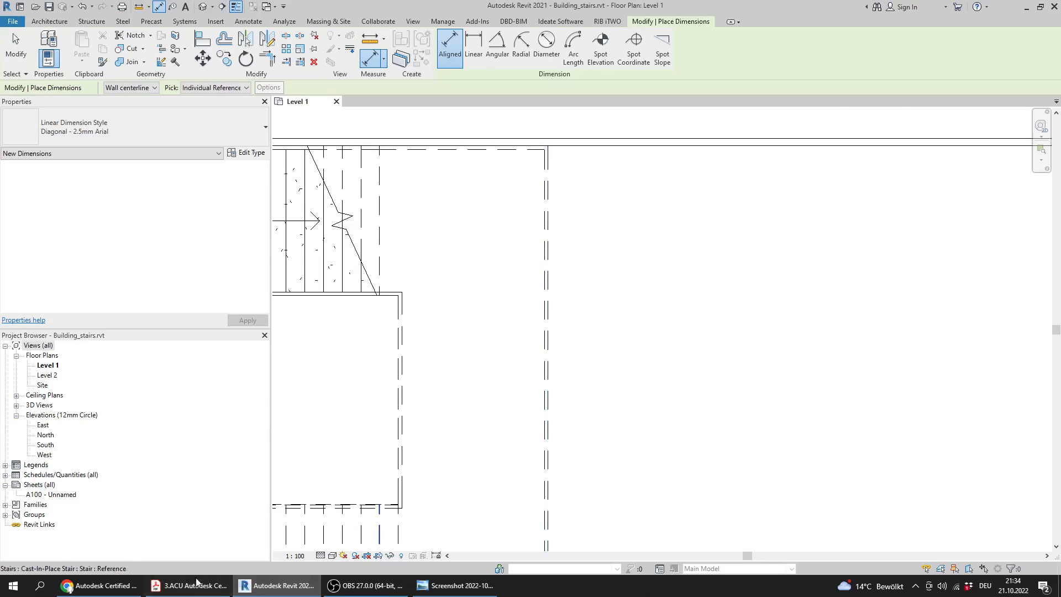
click(176, 586)
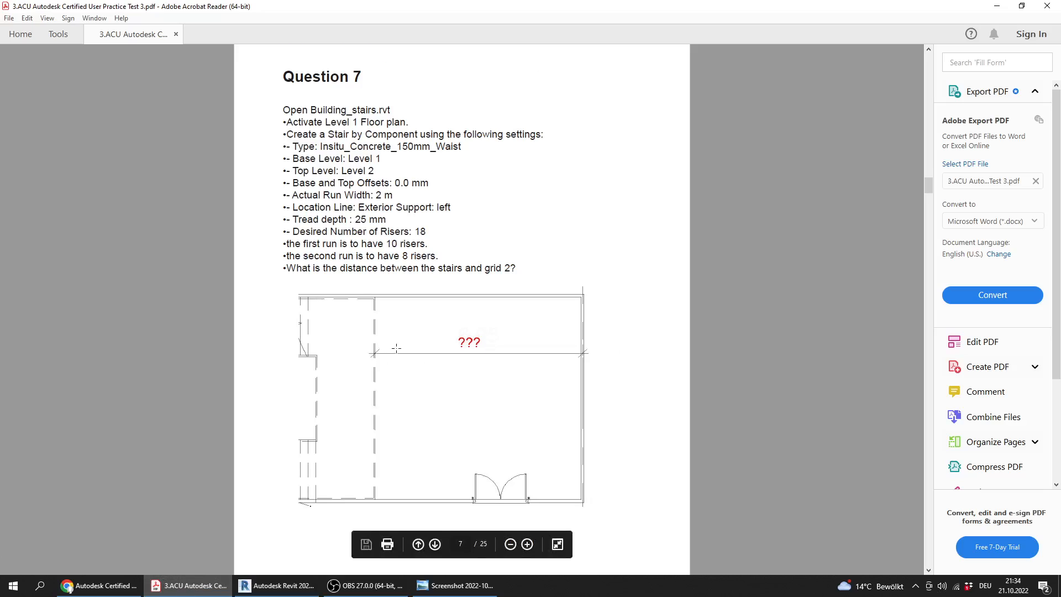
ctrl+scroll(395, 356, up, 5)
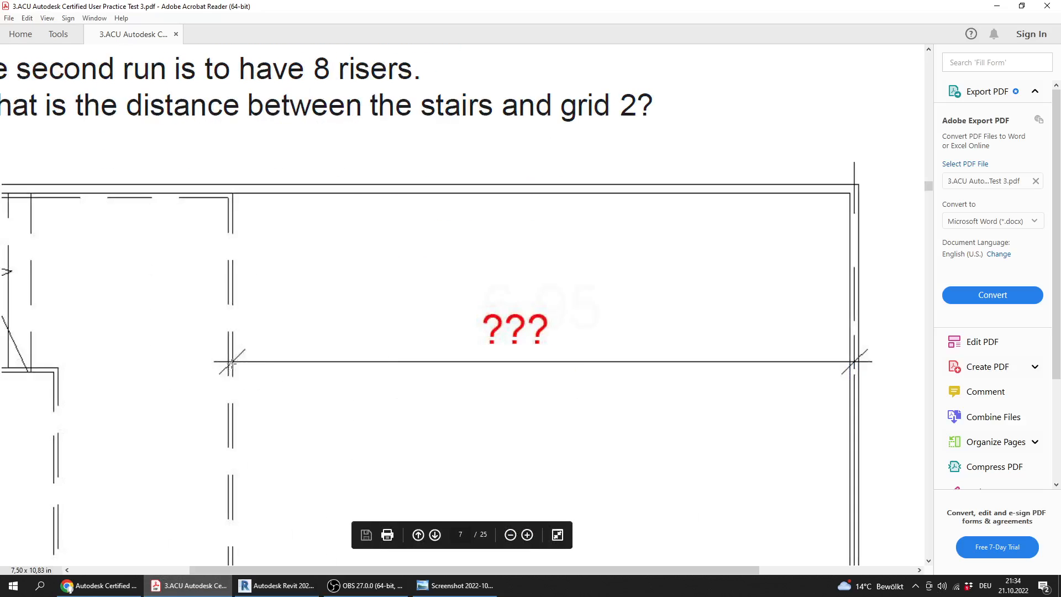
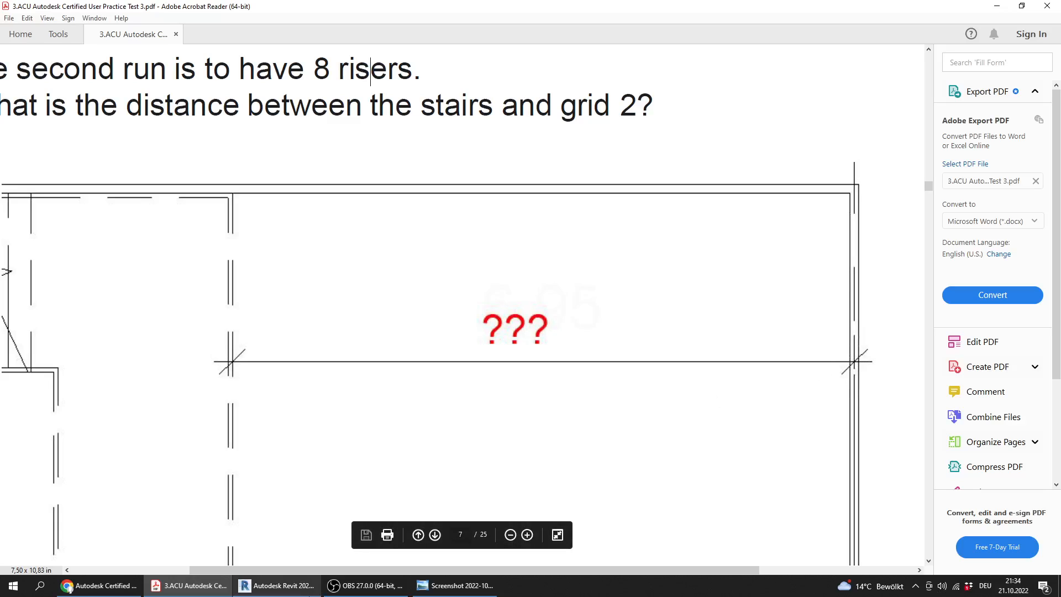
Switch to Revit and place an aligned dimension from the stair landing's outer railing edge to grid 2
click(277, 586)
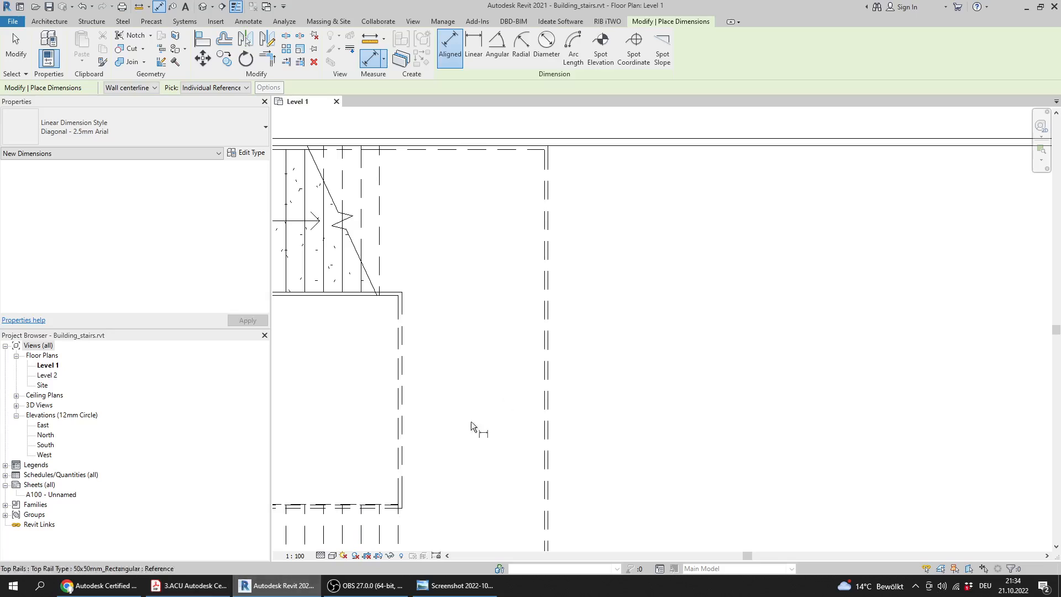
click(547, 368)
scroll(610, 372, down, 3)
scroll(748, 362, up, 6)
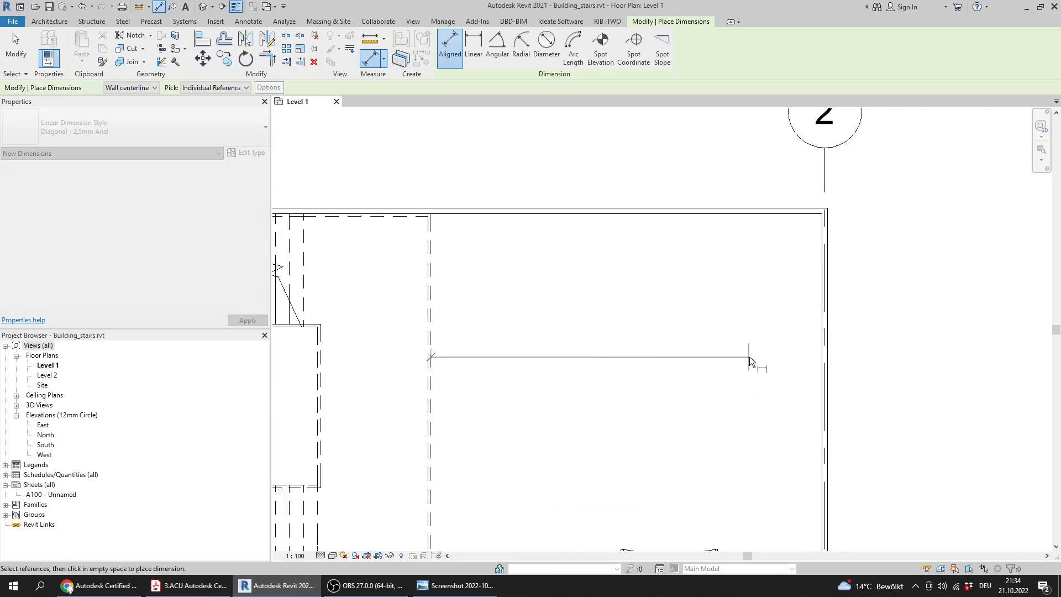
scroll(675, 407, down, 4)
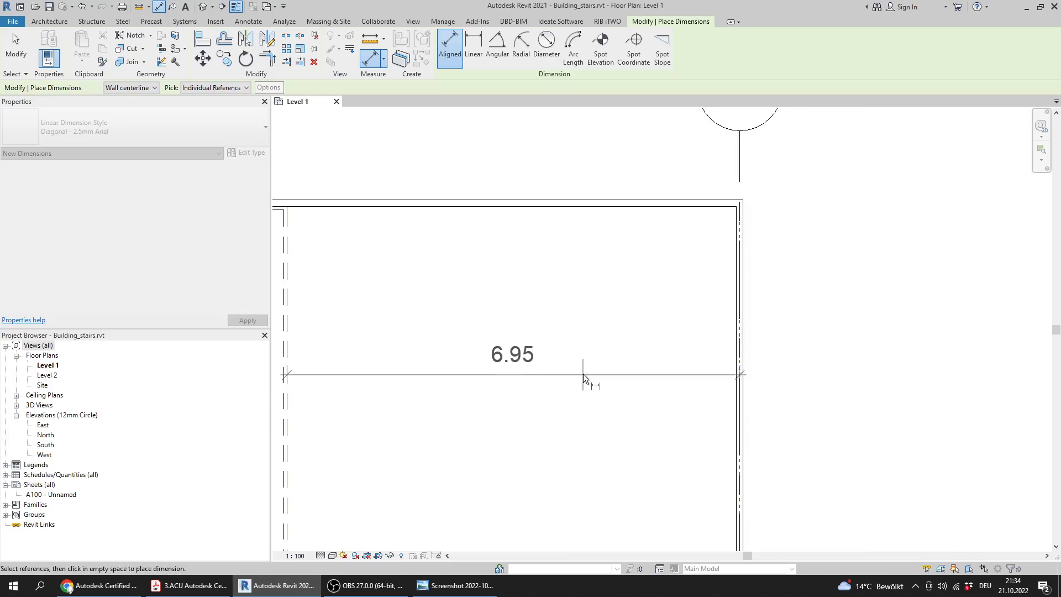
click(570, 422)
middle_drag(582, 375, 607, 360)
scroll(641, 354, down, 4)
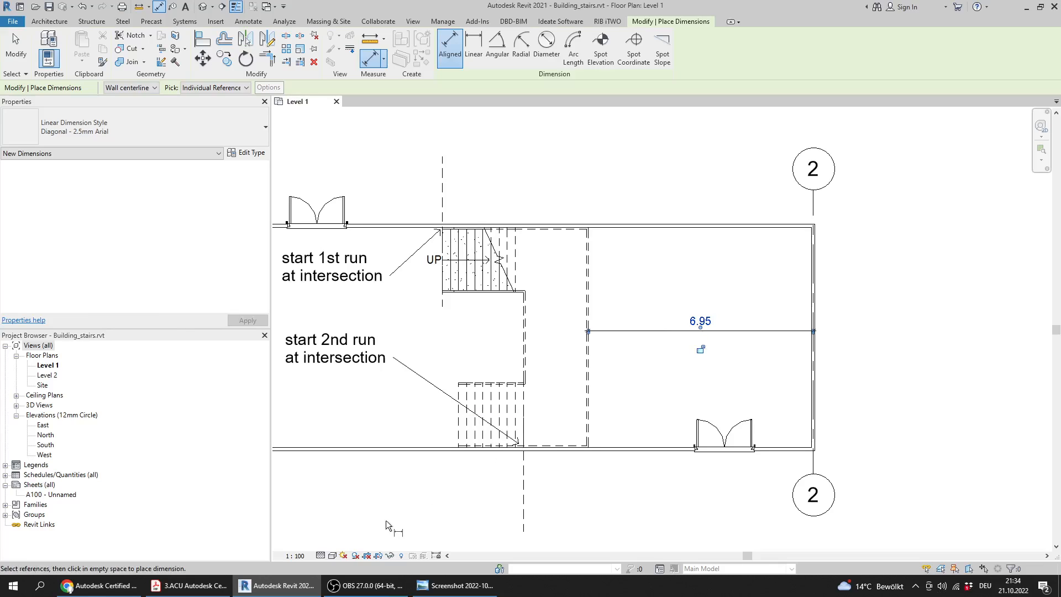
Check Question 7 in the answers image, and close Building_stairs.rvt in Revit without saving
click(455, 585)
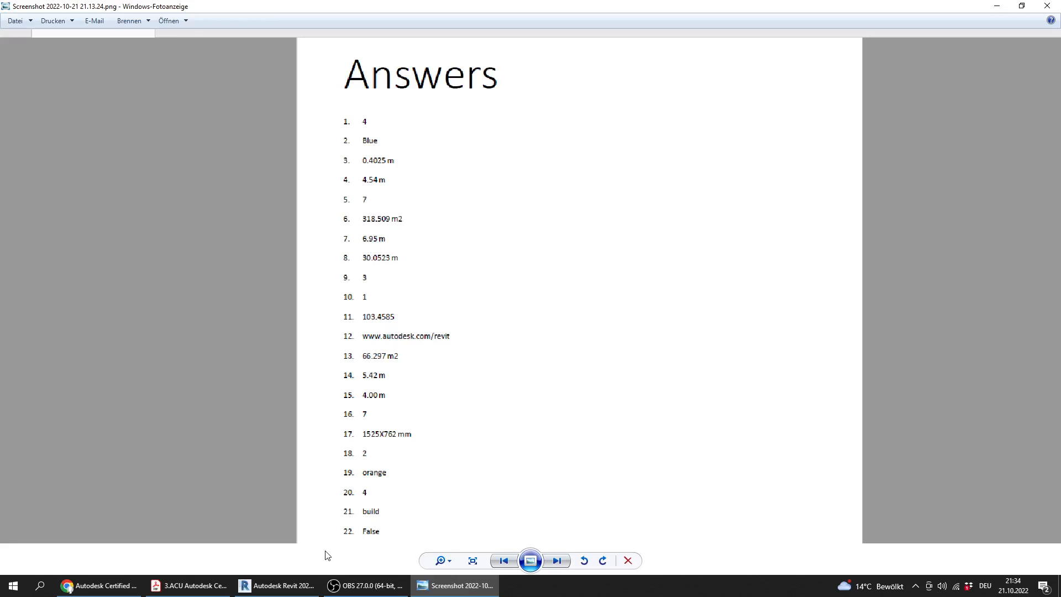
click(319, 584)
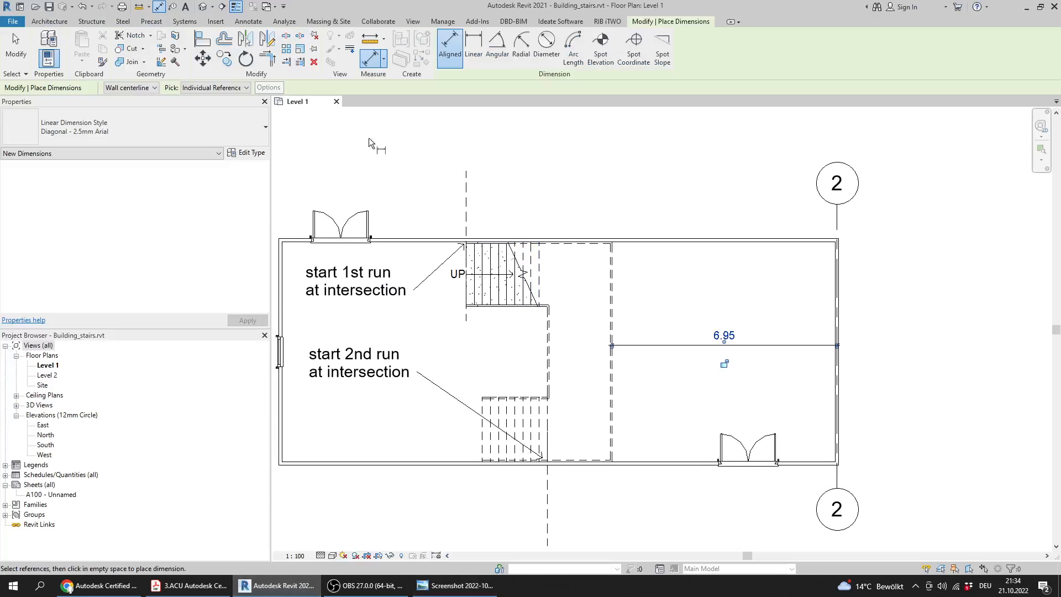
click(336, 102)
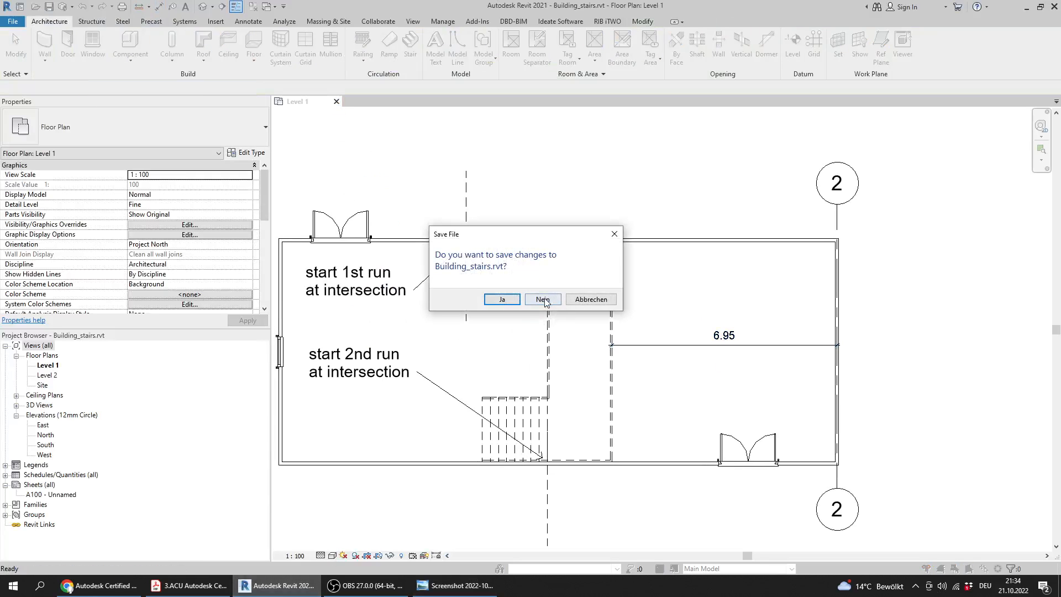
click(547, 303)
Read Question 8 in the practice test PDF, and open PW_rails.rvt from the Practice Exam 3_Files folder in Revit
click(188, 586)
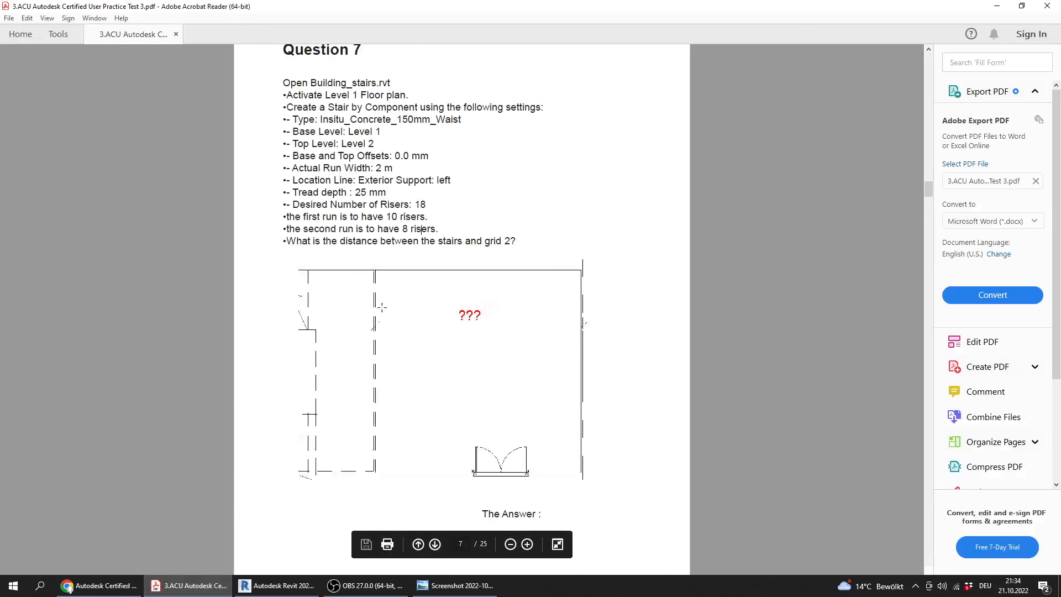
ctrl+scroll(381, 307, down, 2)
scroll(382, 307, down, 10)
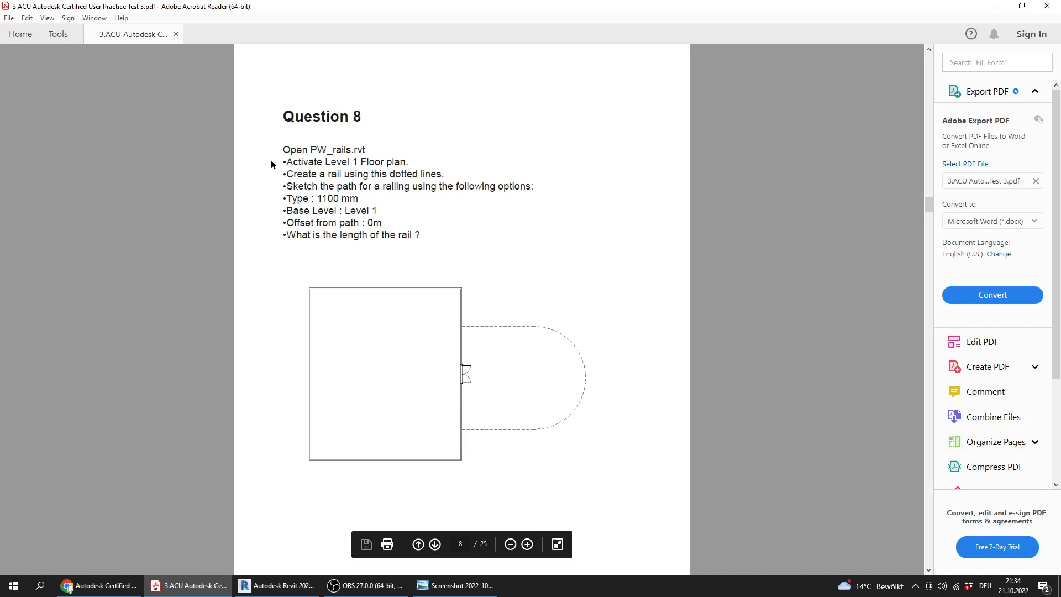
ctrl+scroll(270, 161, up, 1)
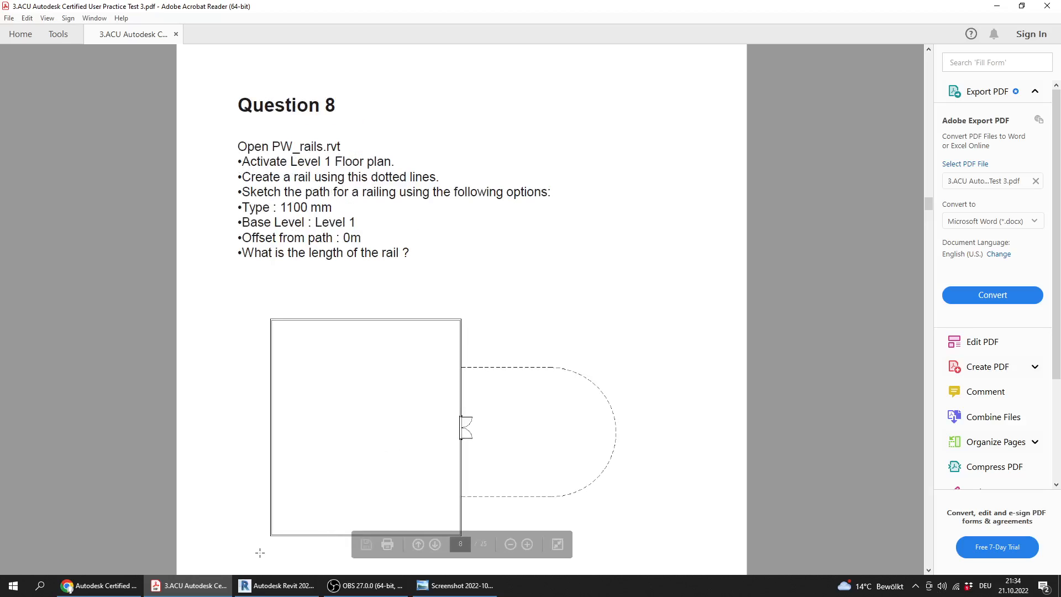
click(98, 585)
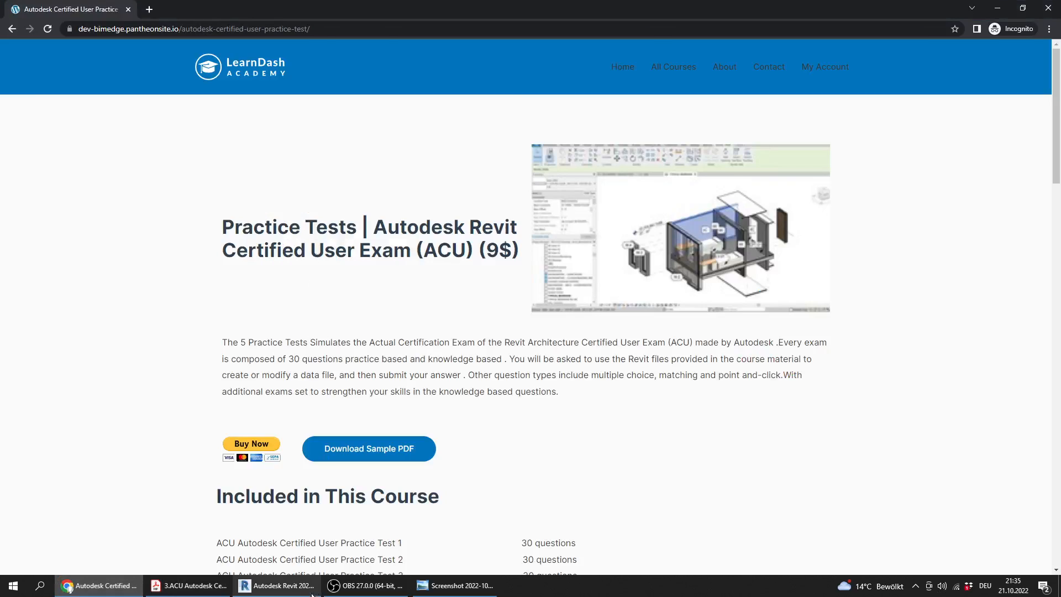
click(277, 585)
click(95, 139)
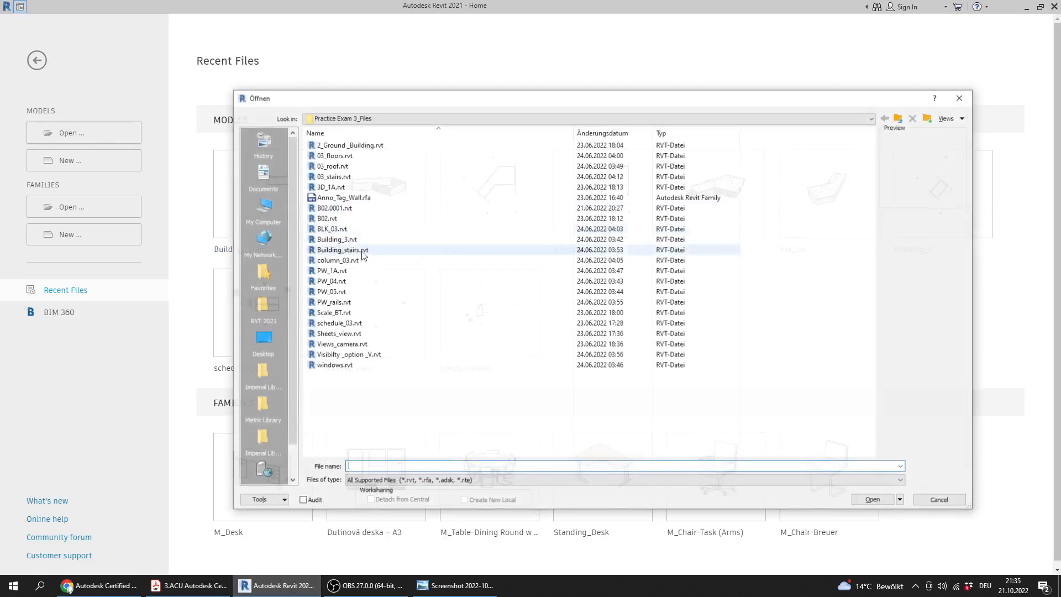
click(359, 219)
key(p)
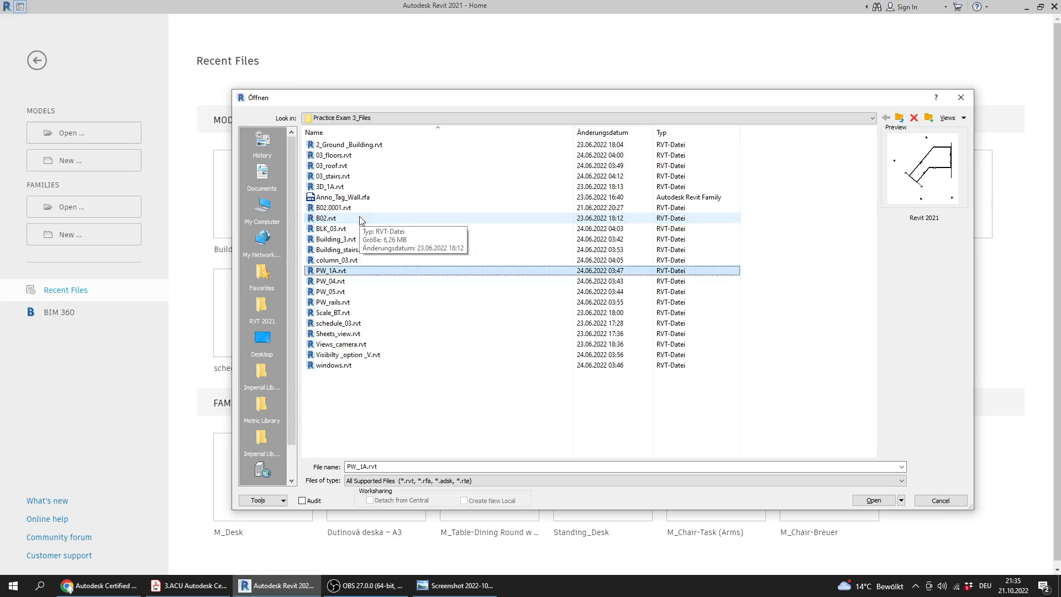
double_click(345, 302)
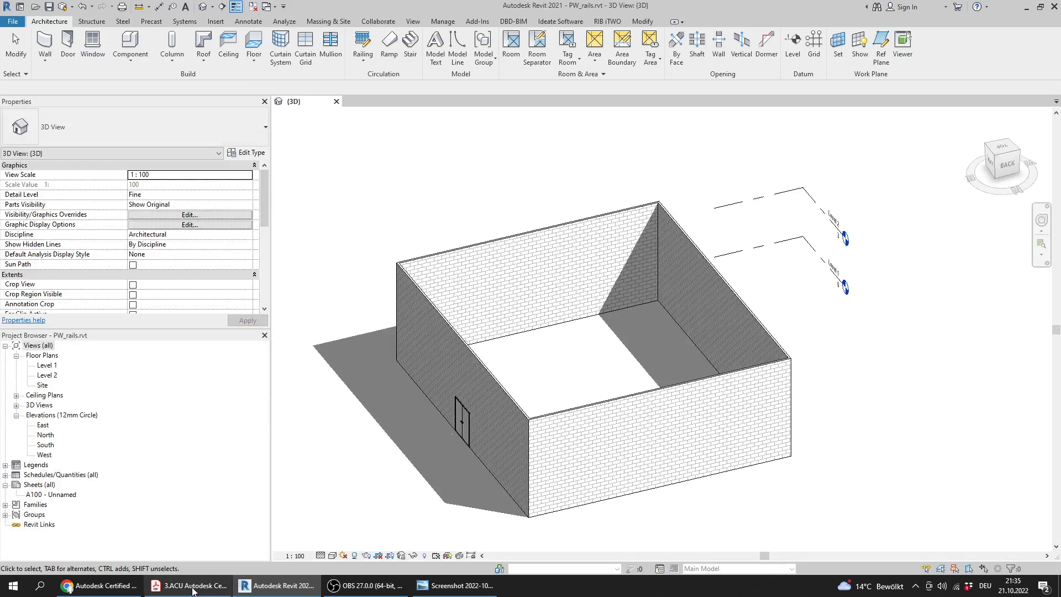
Glance at Question 8 in the PDF, and activate the Level 1 floor plan in Revit
click(198, 587)
click(202, 589)
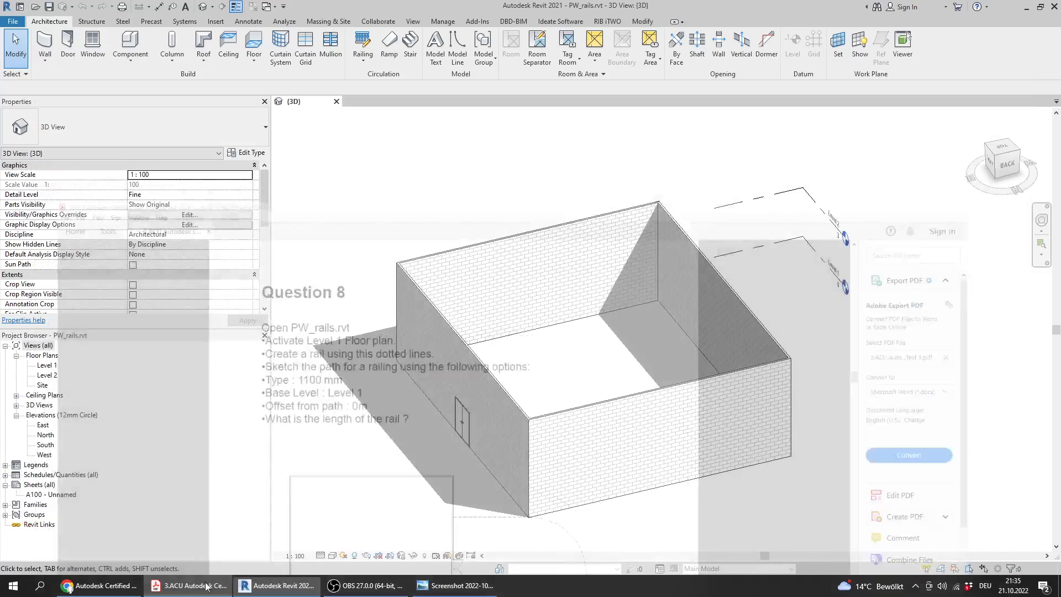
click(46, 366)
double_click(46, 365)
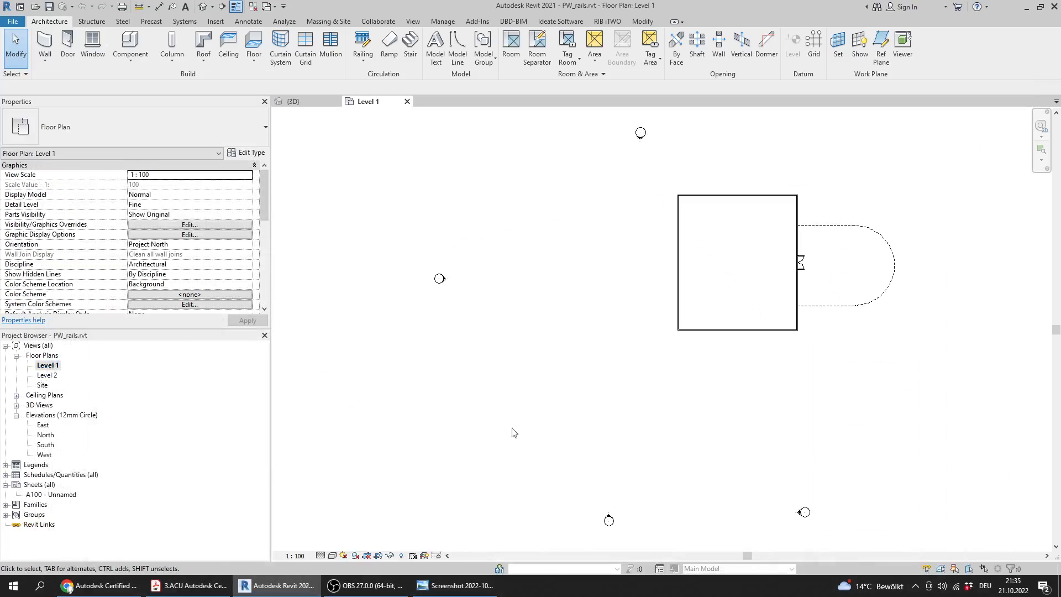
mouse_move(779, 292)
middle_down()
mouse_move(614, 321)
mouse_move(552, 344)
middle_up()
scroll(513, 355, up, 1)
Review Question 8's railing options and length question in the PDF, and start a sketched railing path in Revit
click(191, 587)
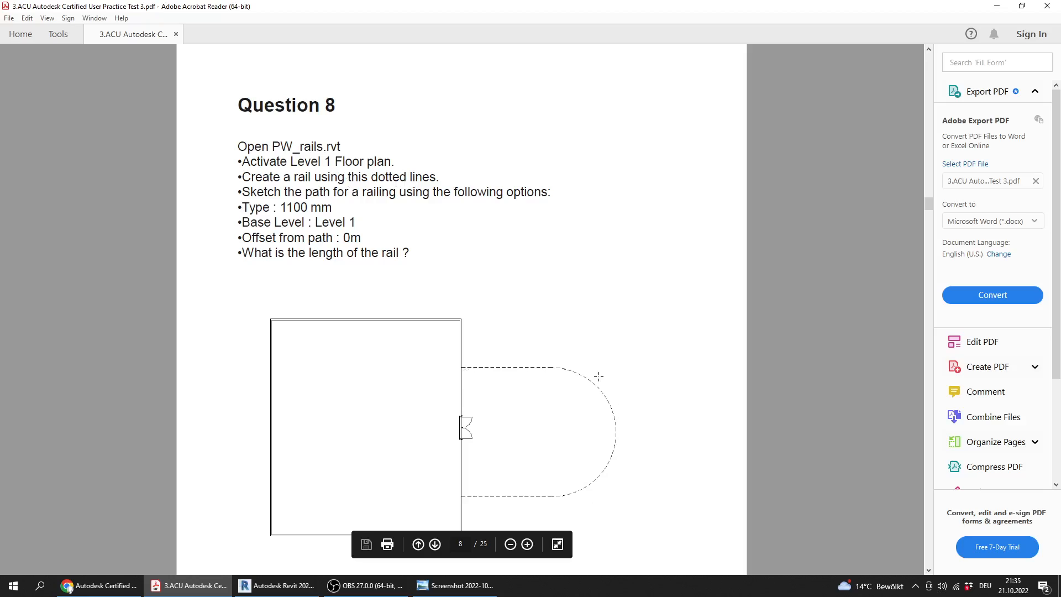
drag(362, 238, 248, 205)
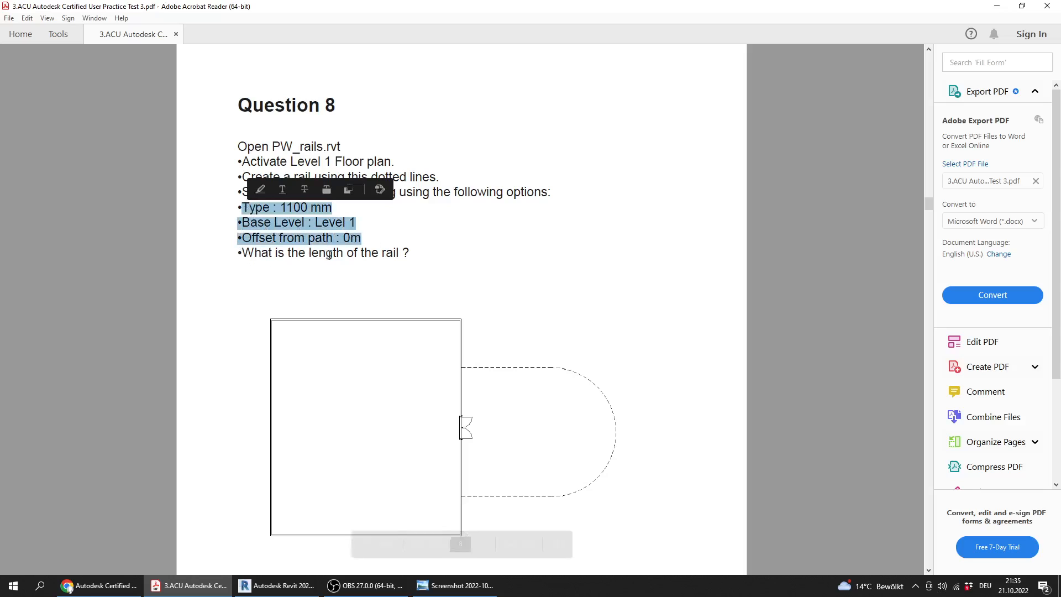
drag(414, 252, 242, 253)
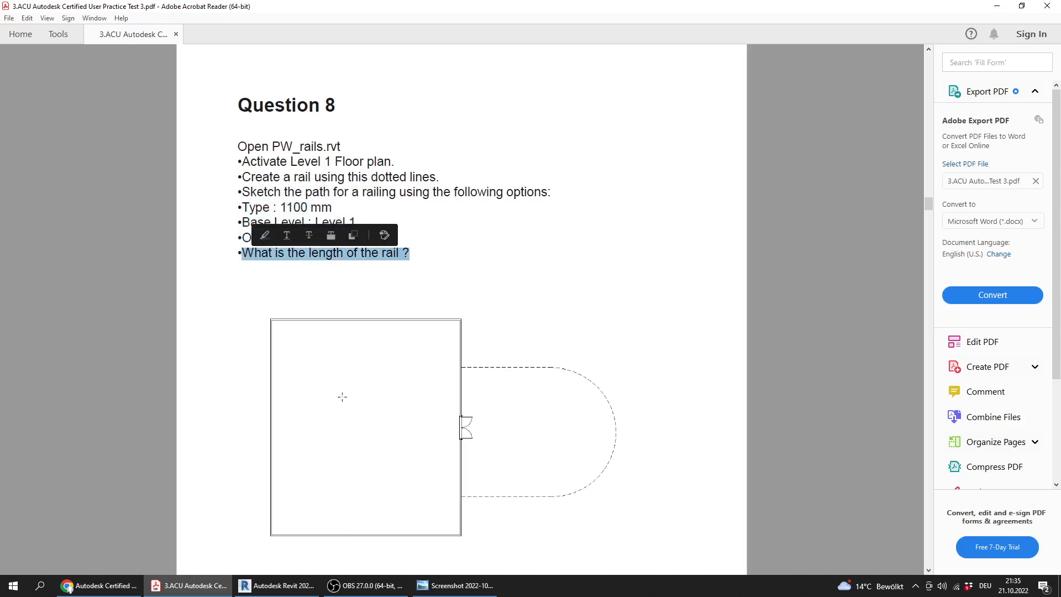
mouse_move(547, 248)
middle_down()
mouse_move(524, 284)
mouse_move(525, 320)
mouse_move(568, 320)
mouse_move(558, 261)
middle_up()
scroll(537, 308, up, 1)
scroll(560, 265, up, 1)
middle_drag(455, 234, 533, 262)
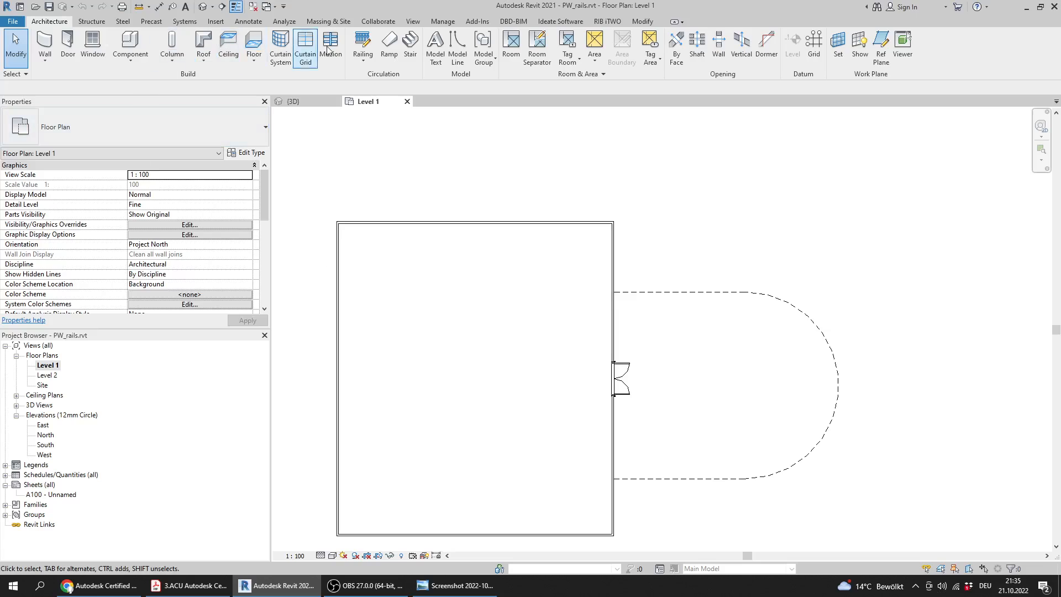
click(363, 60)
click(371, 81)
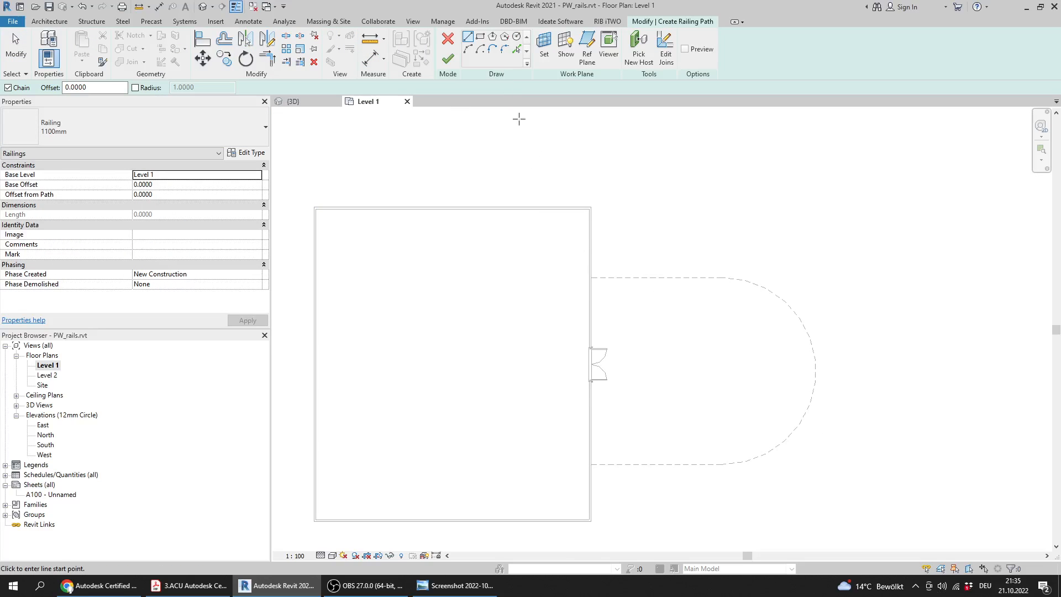
Compare the railing's type, base level and offset from path in Revit with the options listed in the PDF
click(193, 590)
click(193, 592)
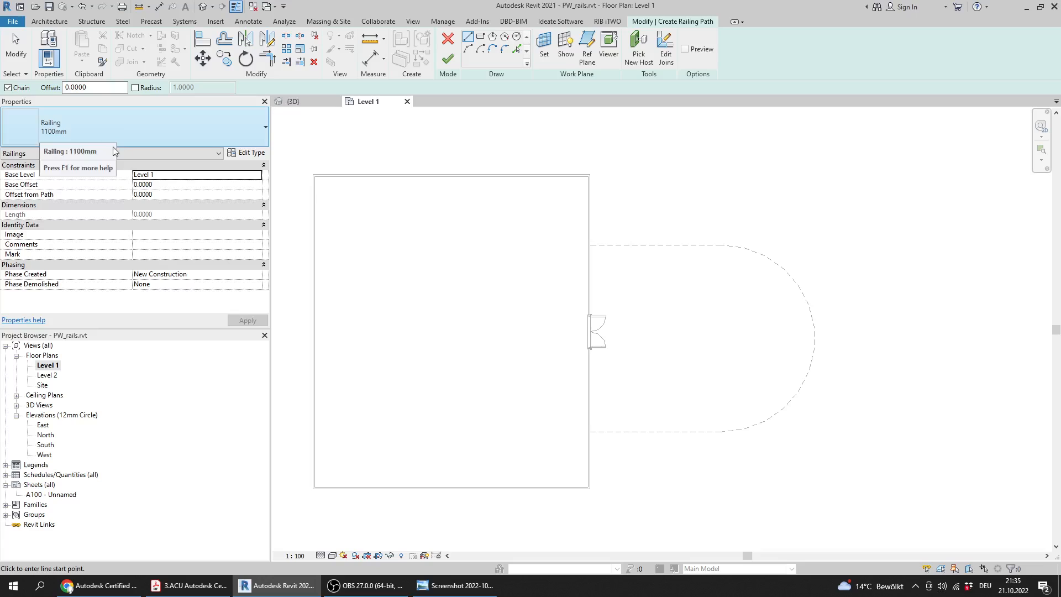
click(194, 590)
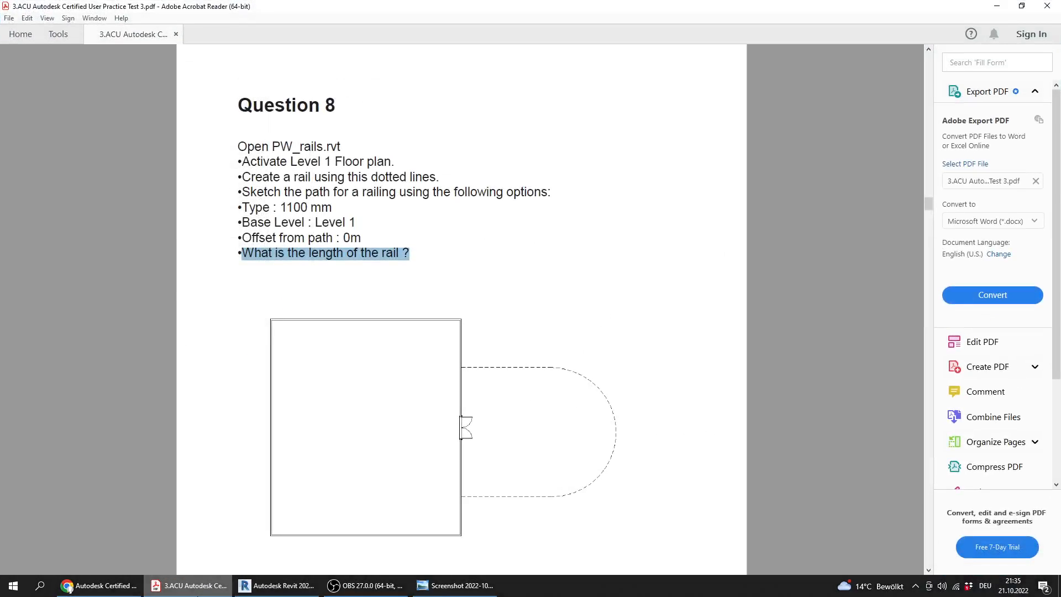
click(193, 590)
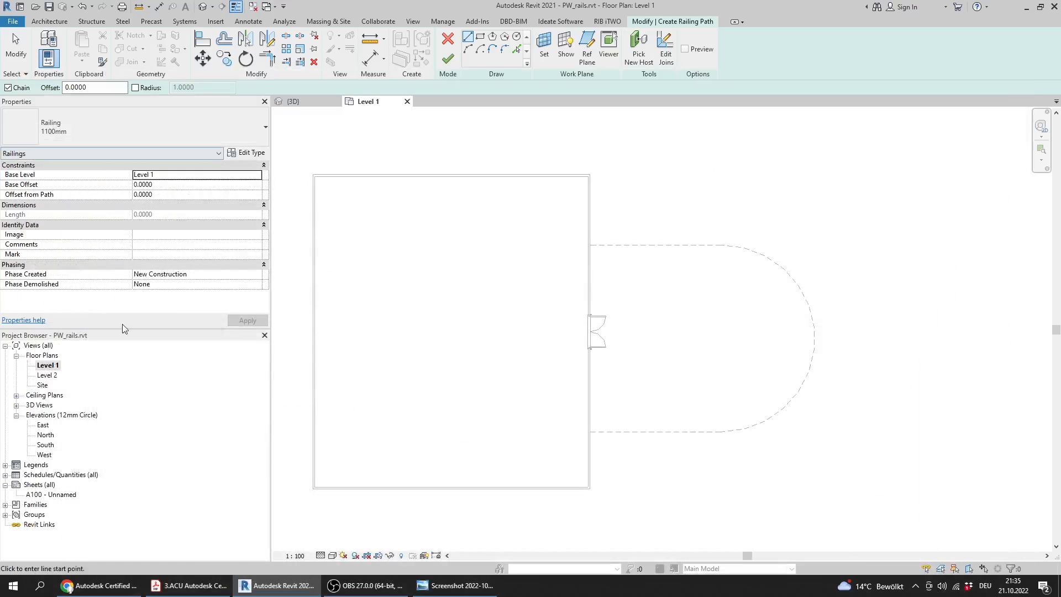
click(231, 592)
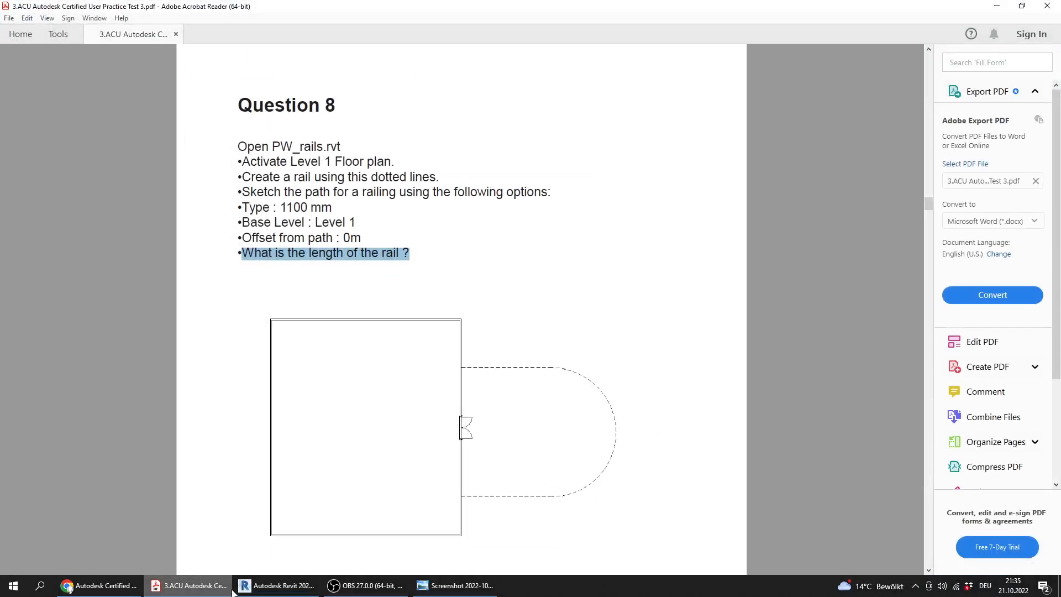
click(232, 590)
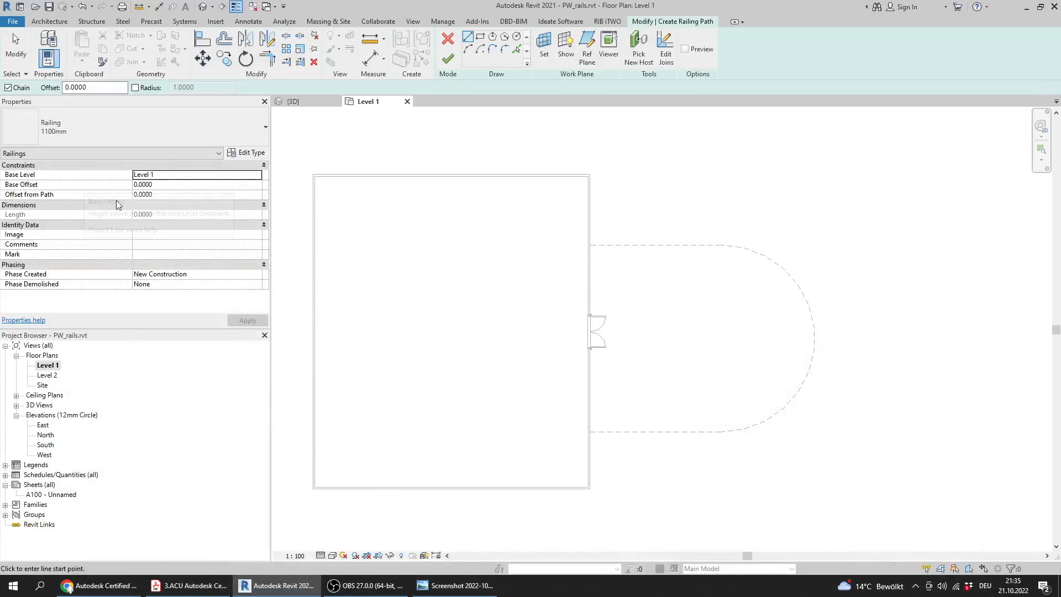
click(214, 586)
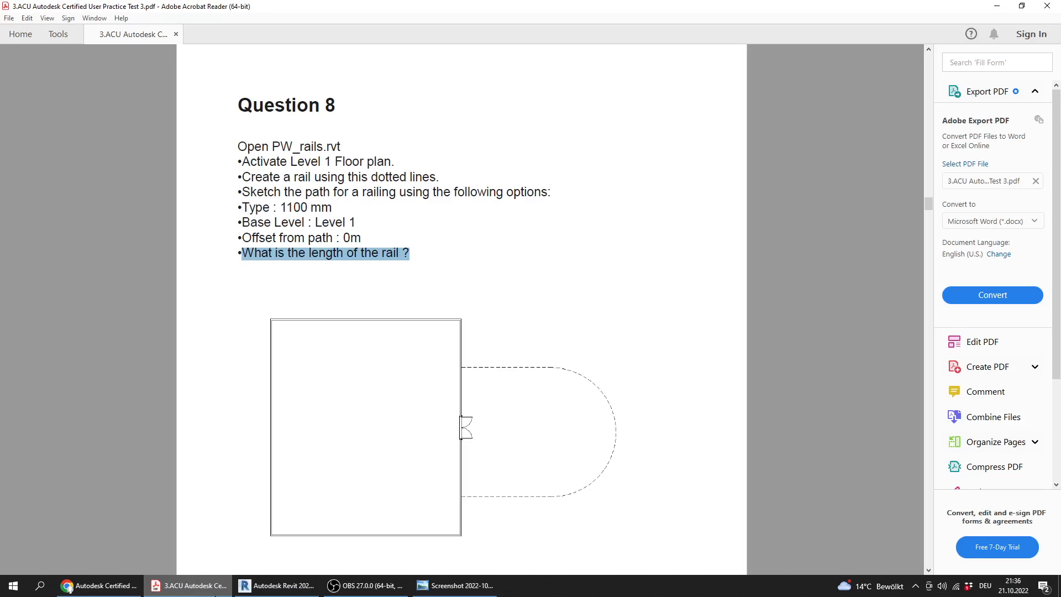
key(alt+Tab)
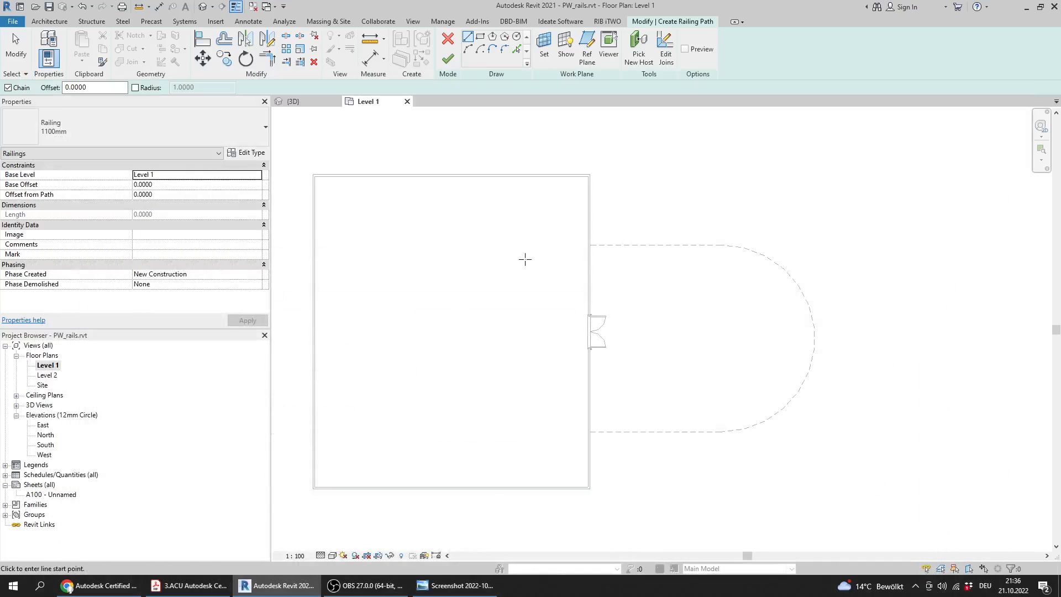
Trace the two straight dashed lines and the connecting arc with Pick Lines, and finish the 1100mm railing
middle_drag(605, 253, 574, 252)
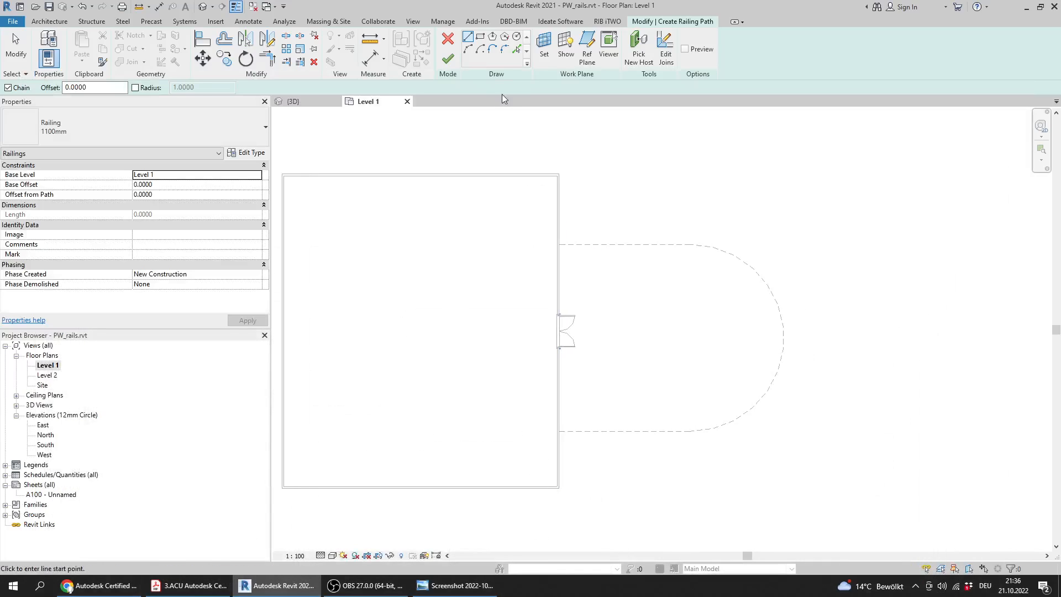
click(519, 52)
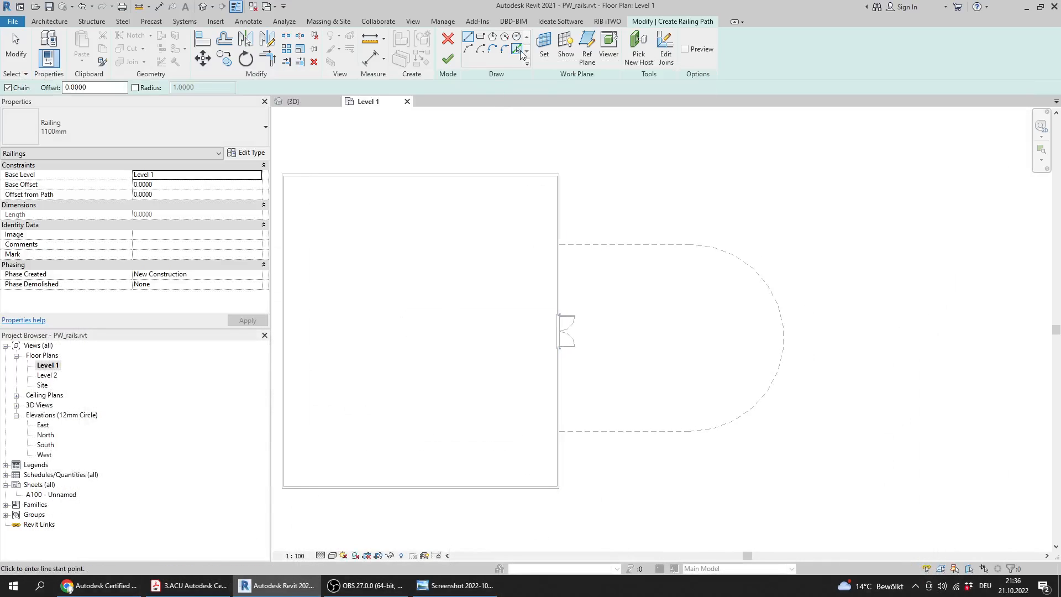
click(640, 244)
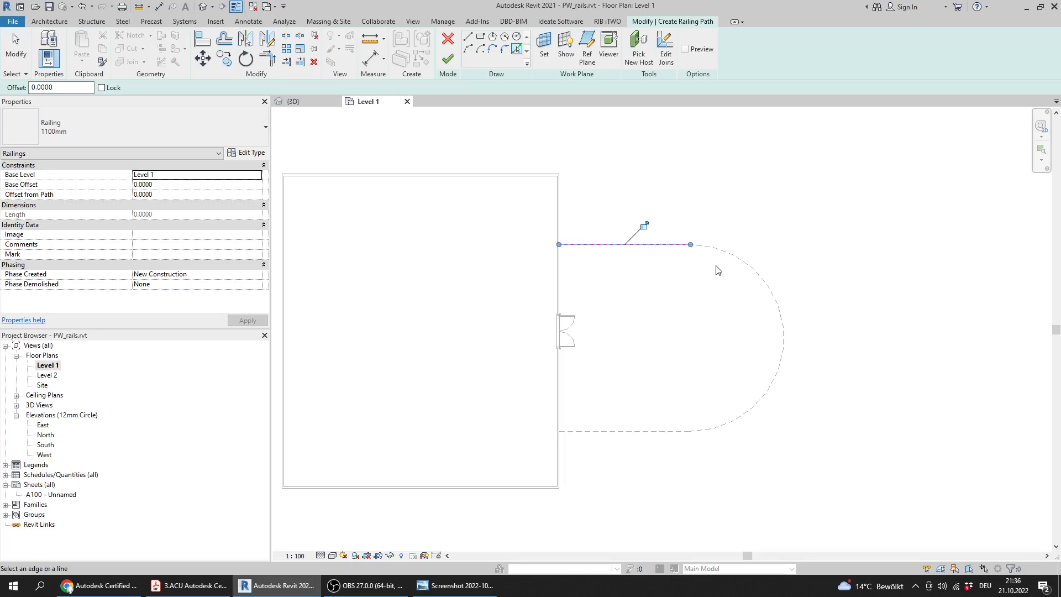
click(756, 274)
click(652, 431)
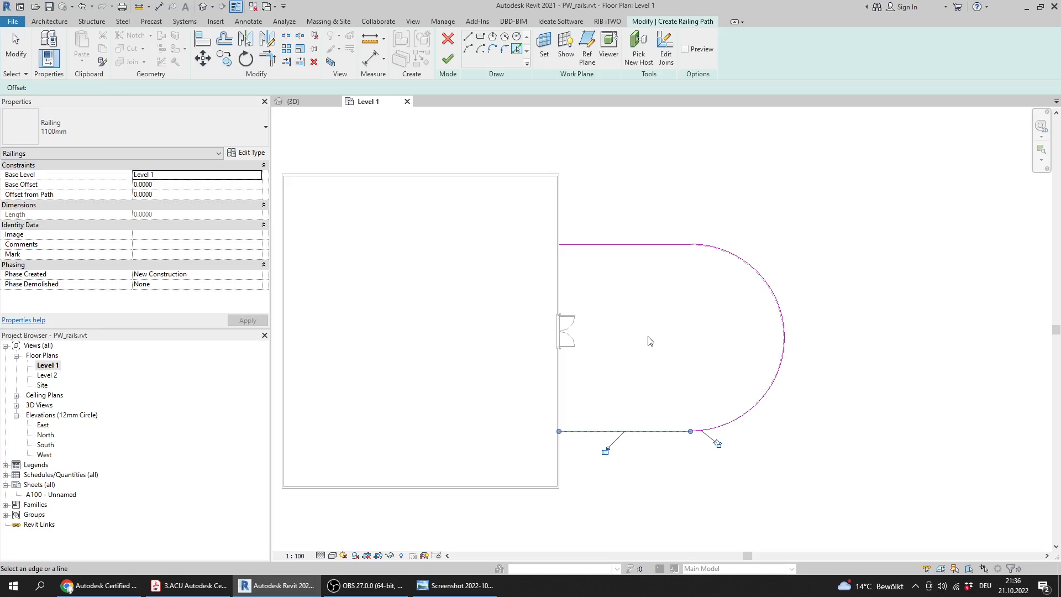
middle_drag(648, 337, 631, 352)
click(447, 60)
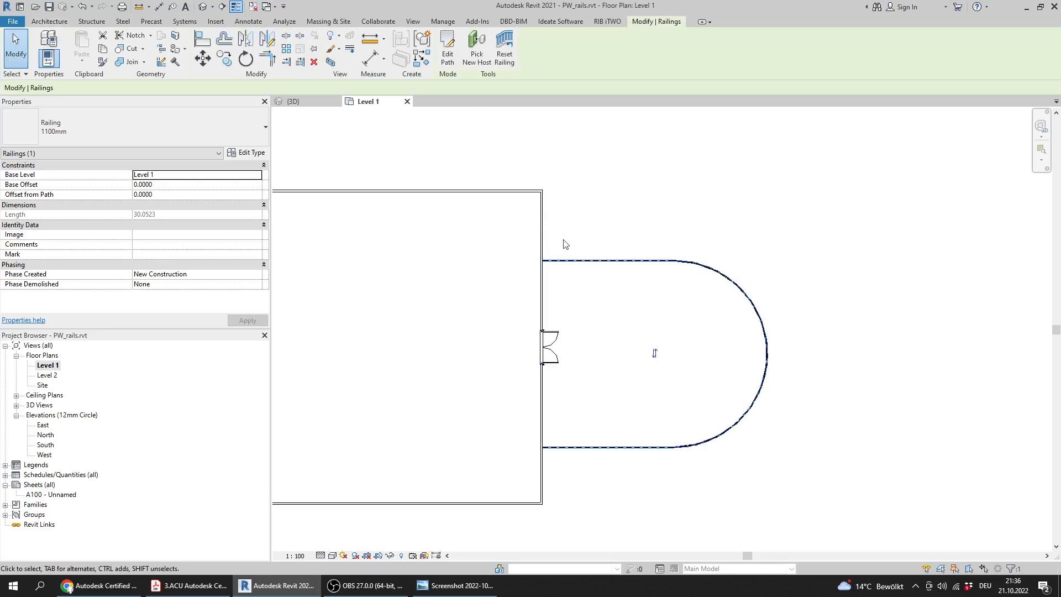
Read the finished railing's length, and compare it with Question 8 in the answers image
middle_drag(533, 217, 568, 218)
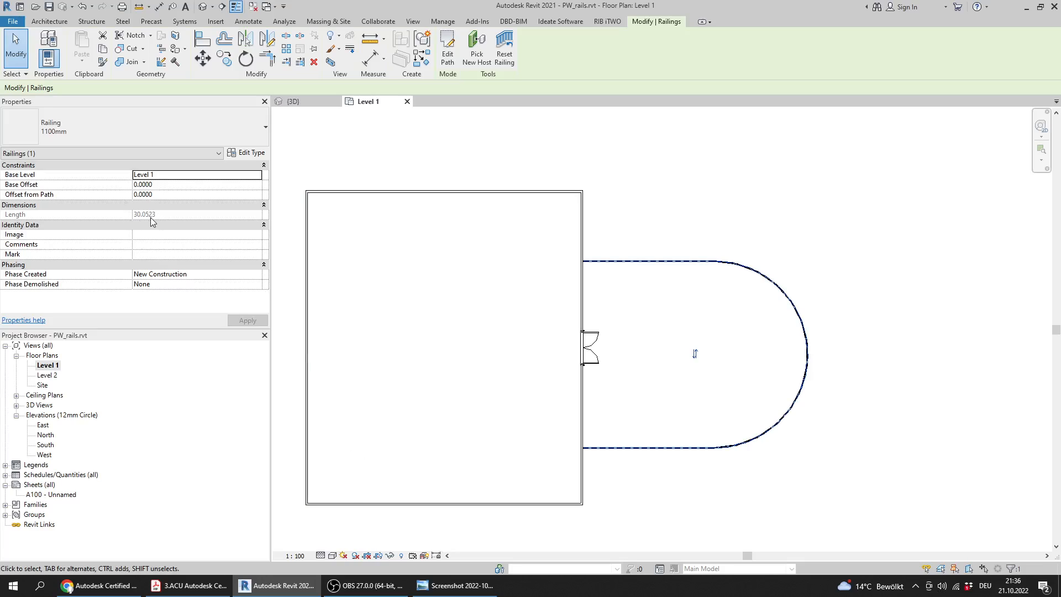
click(458, 587)
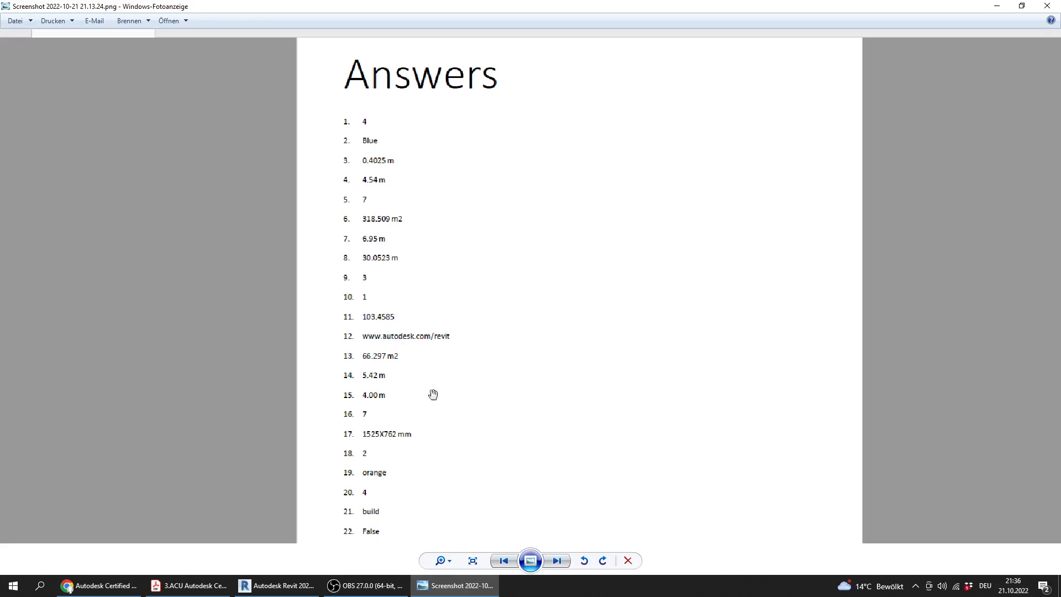
Switch to Revit and close the PW_rails.rvt project without saving the changes
click(301, 586)
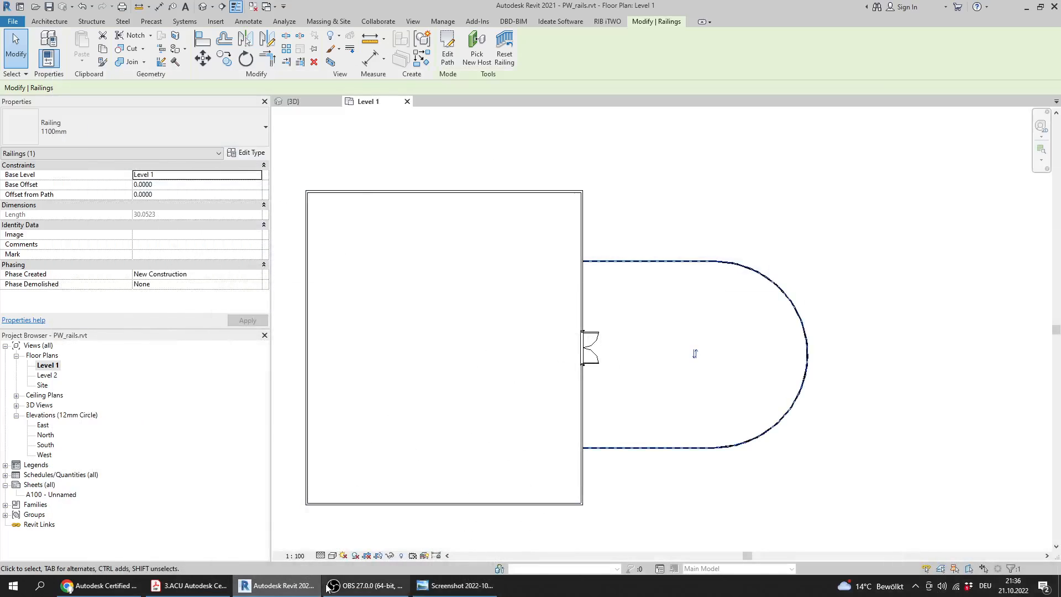
scroll(372, 147, down, 4)
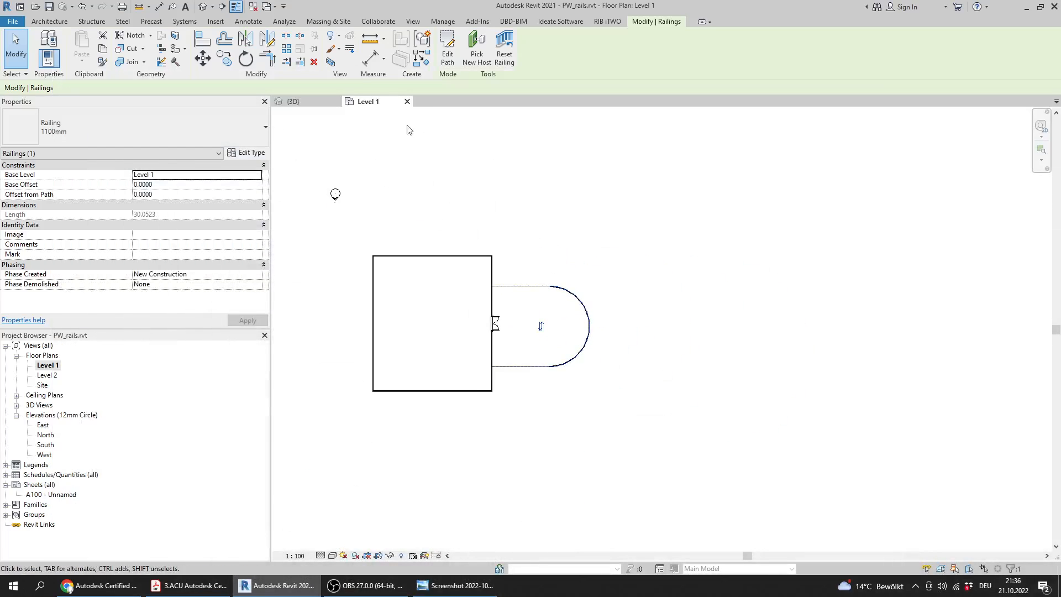
click(407, 102)
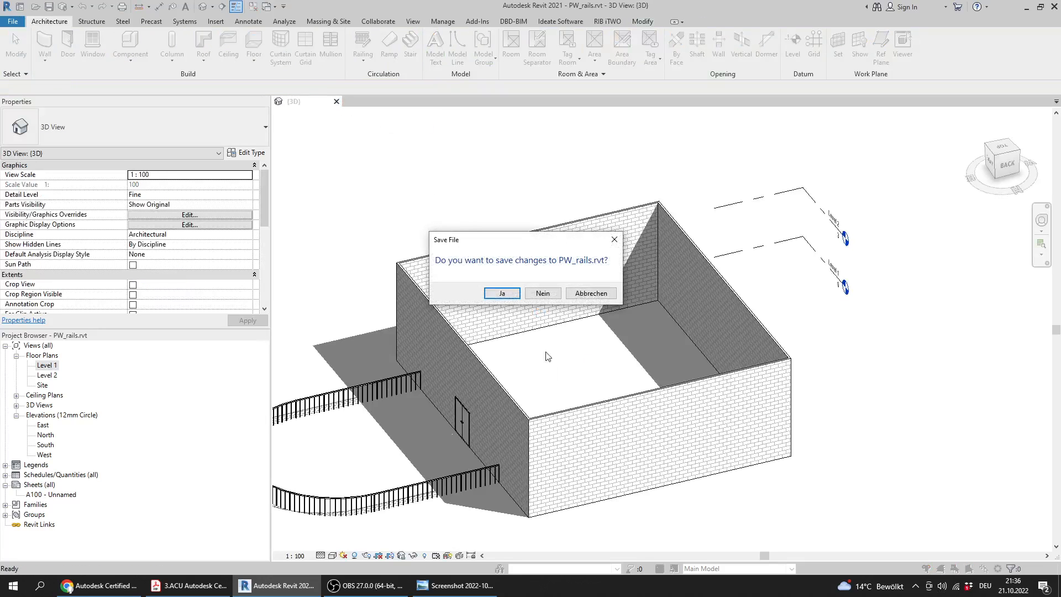
click(545, 289)
Switch to the practice test PDF and read Question 9's instructions on the file, floor plan and hidden objects
click(190, 585)
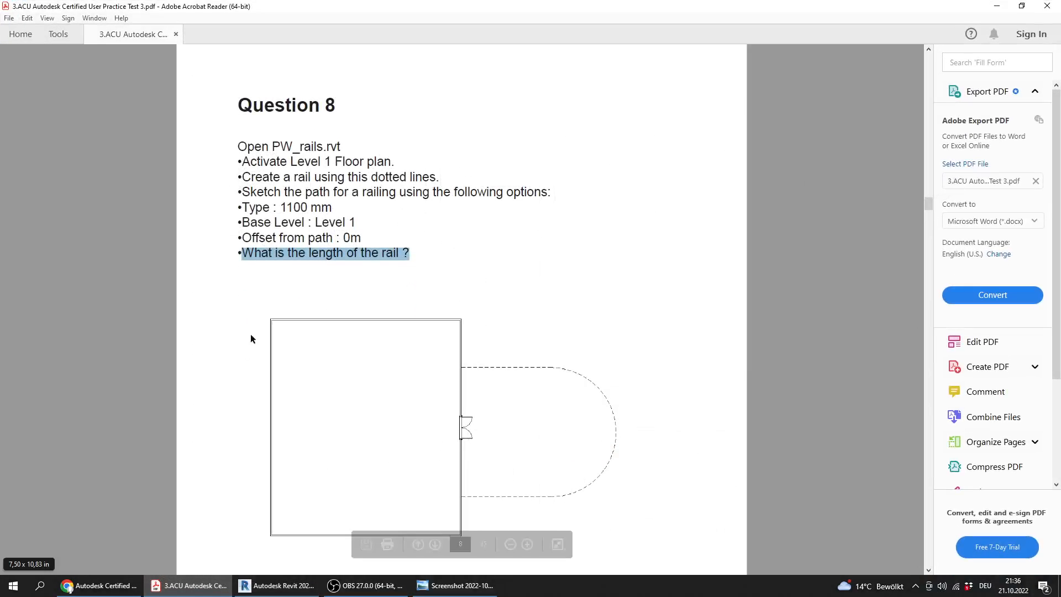
scroll(300, 295, down, 3)
scroll(301, 295, down, 1)
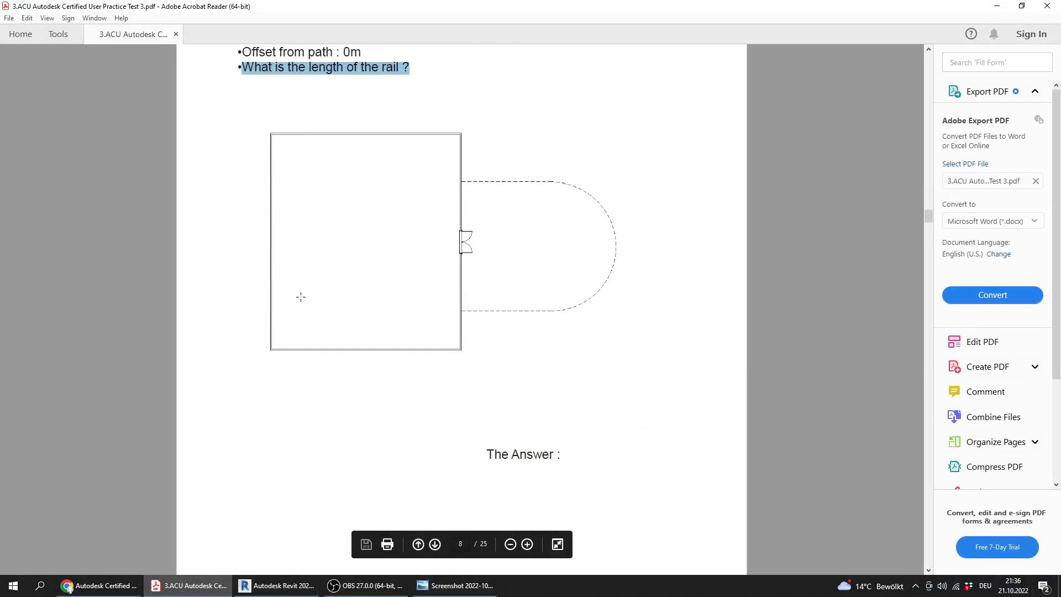
ctrl+scroll(300, 297, down, 3)
scroll(301, 297, down, 2)
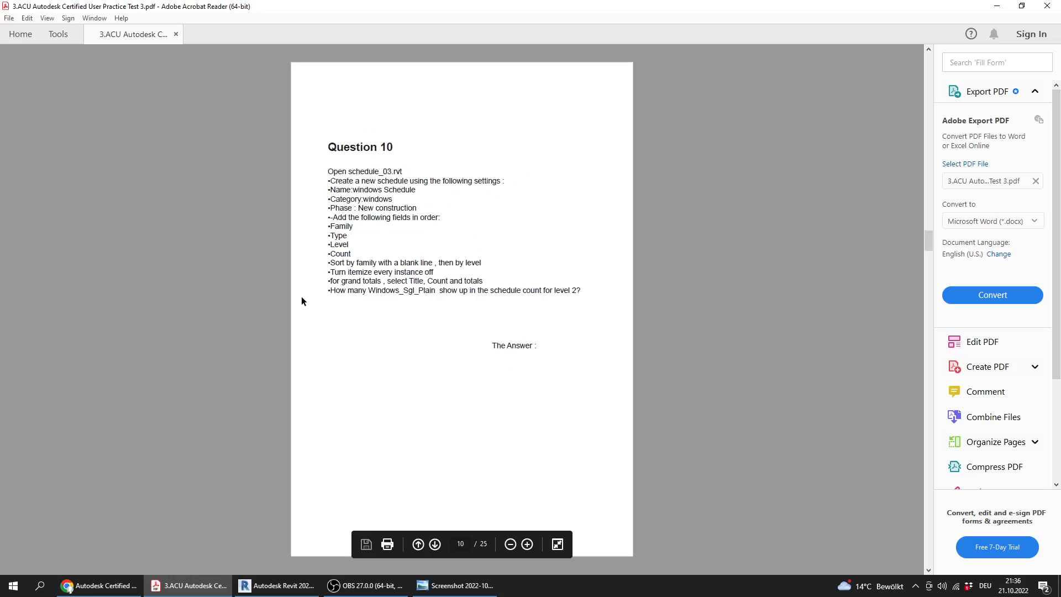
scroll(301, 297, up, 1)
scroll(301, 296, up, 1)
scroll(301, 297, down, 1)
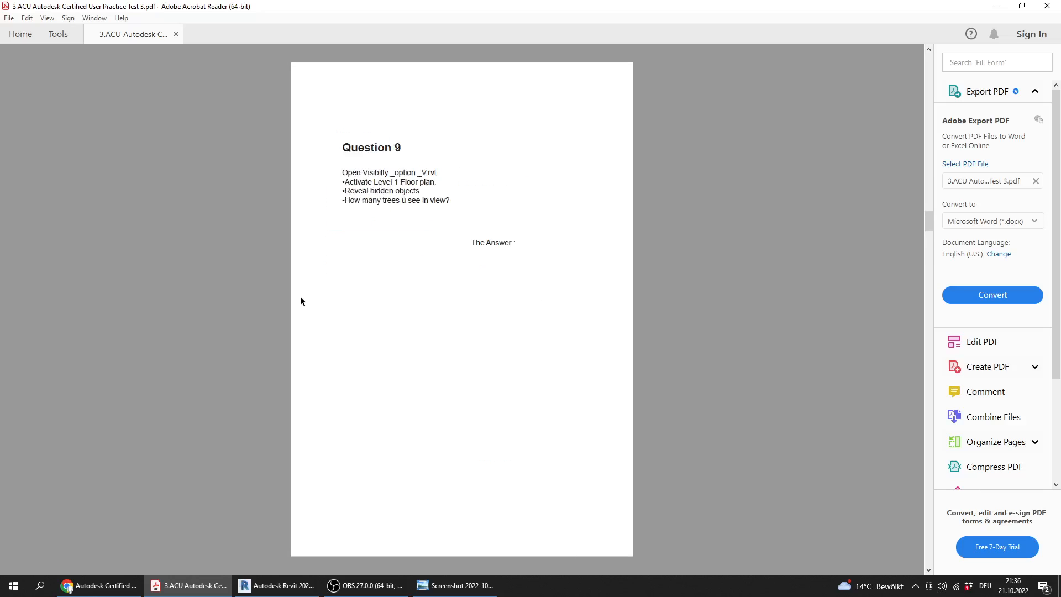
ctrl+scroll(365, 165, up, 2)
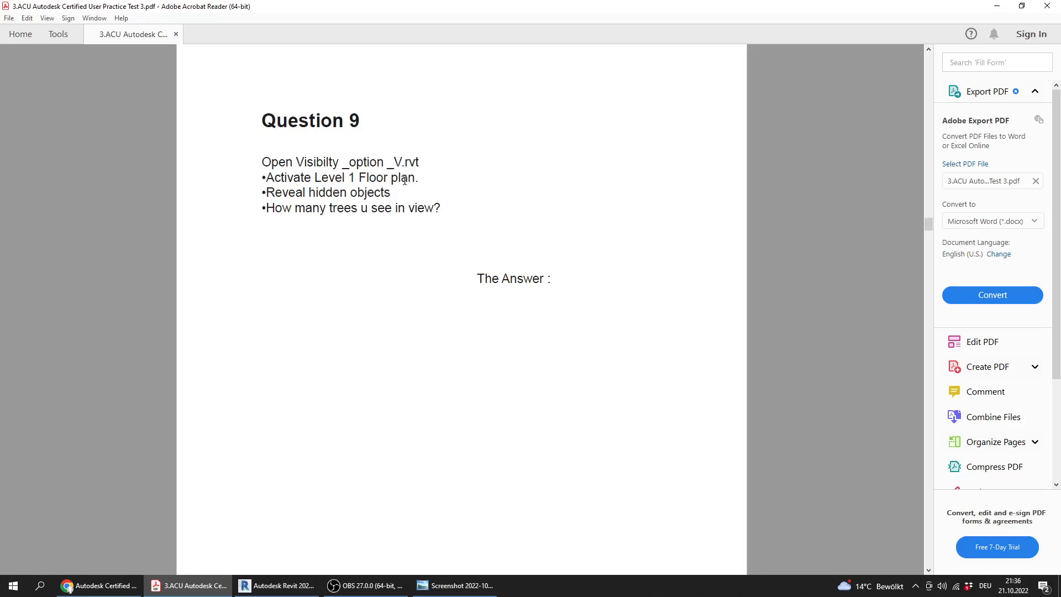
drag(395, 195, 266, 201)
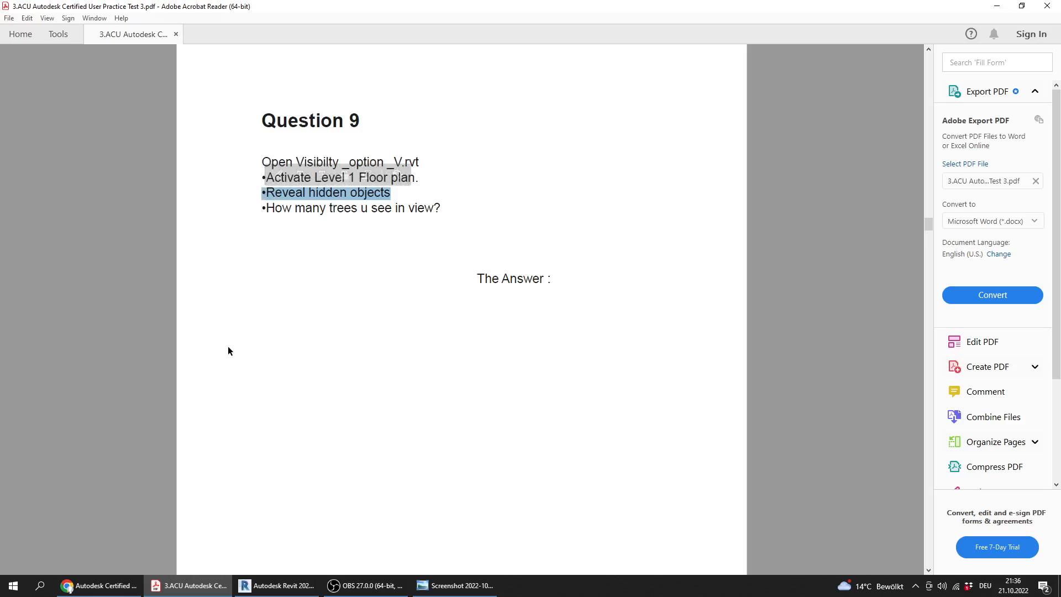
click(440, 251)
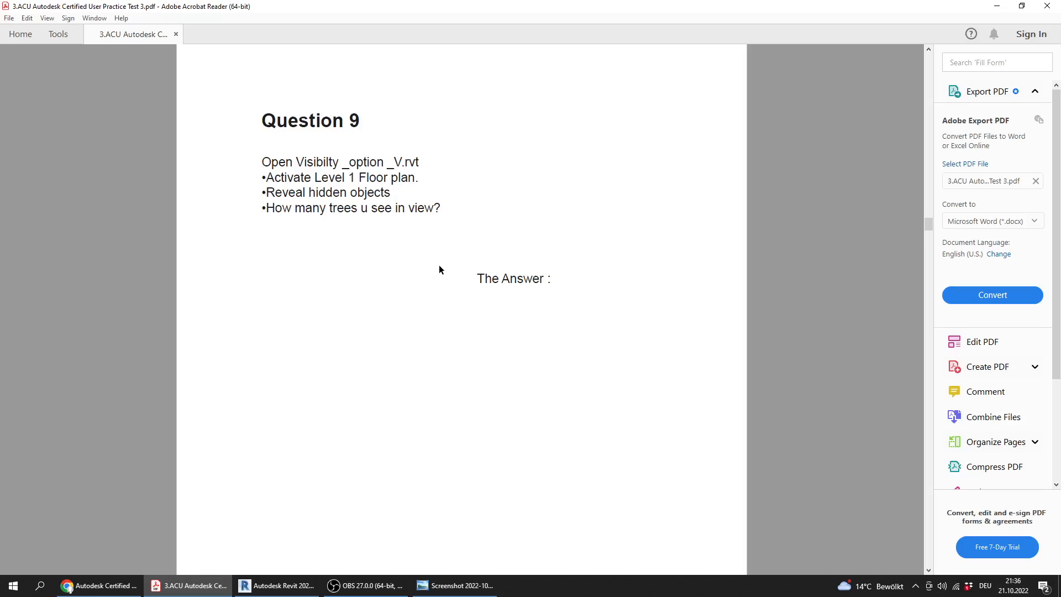
Open the Visibilty _option _V.rvt model from the Practice Exam 3_Files folder in Revit
click(276, 585)
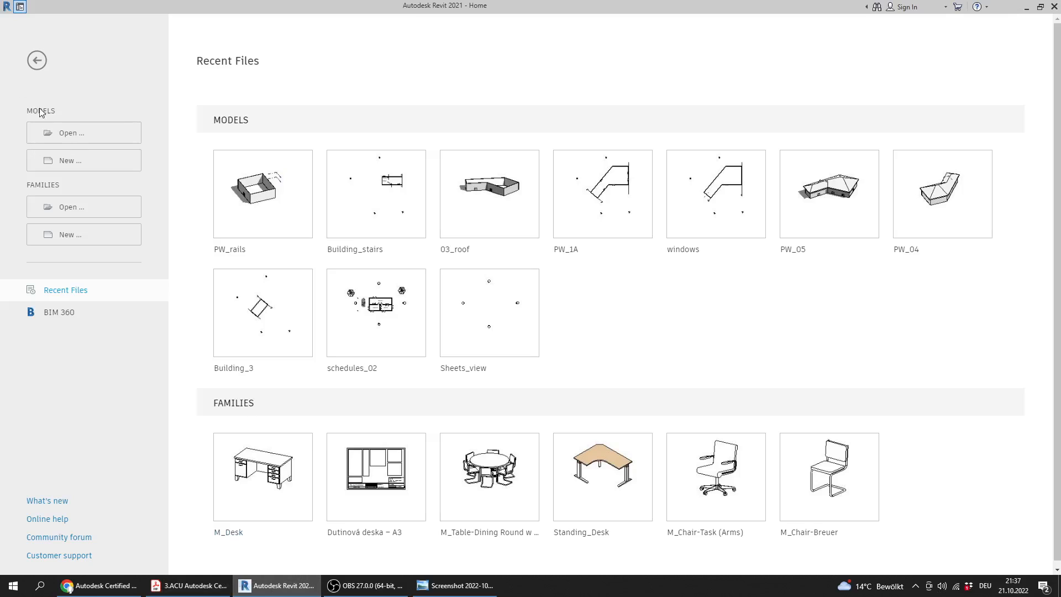
click(82, 143)
click(191, 586)
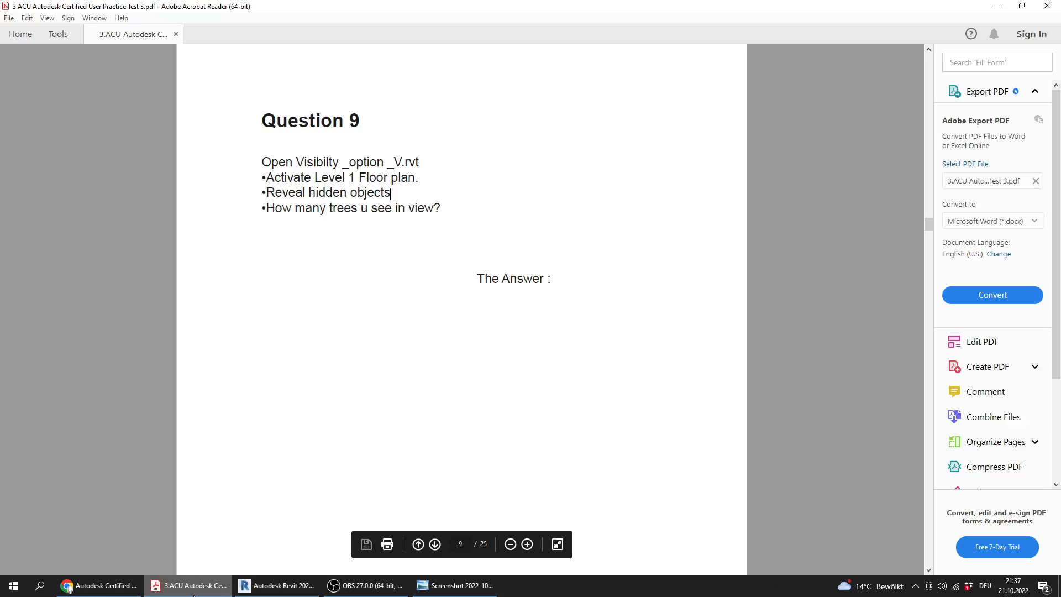
click(195, 589)
click(338, 323)
click(341, 344)
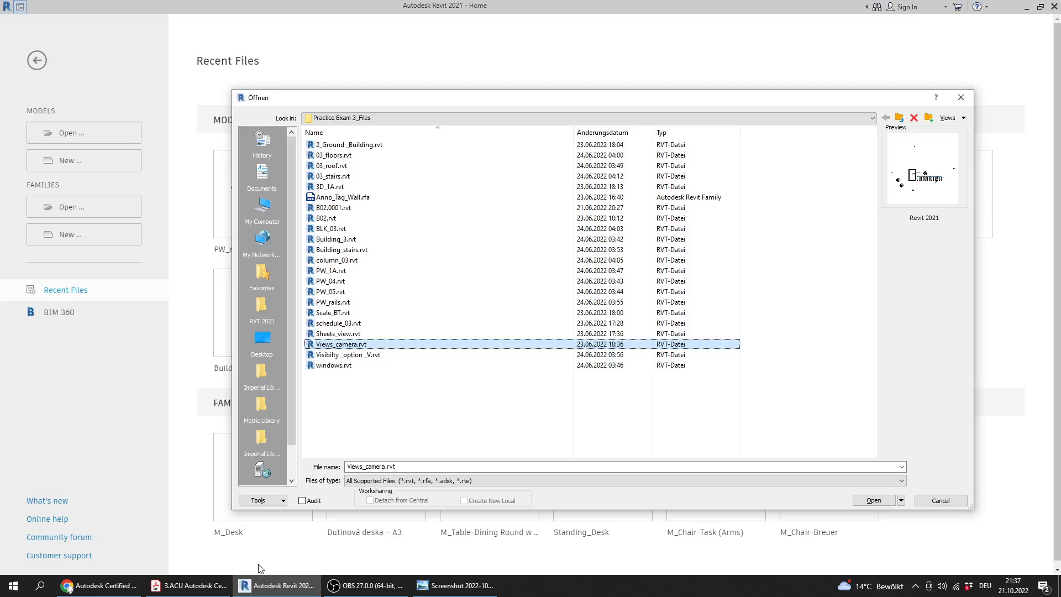
click(190, 585)
click(191, 586)
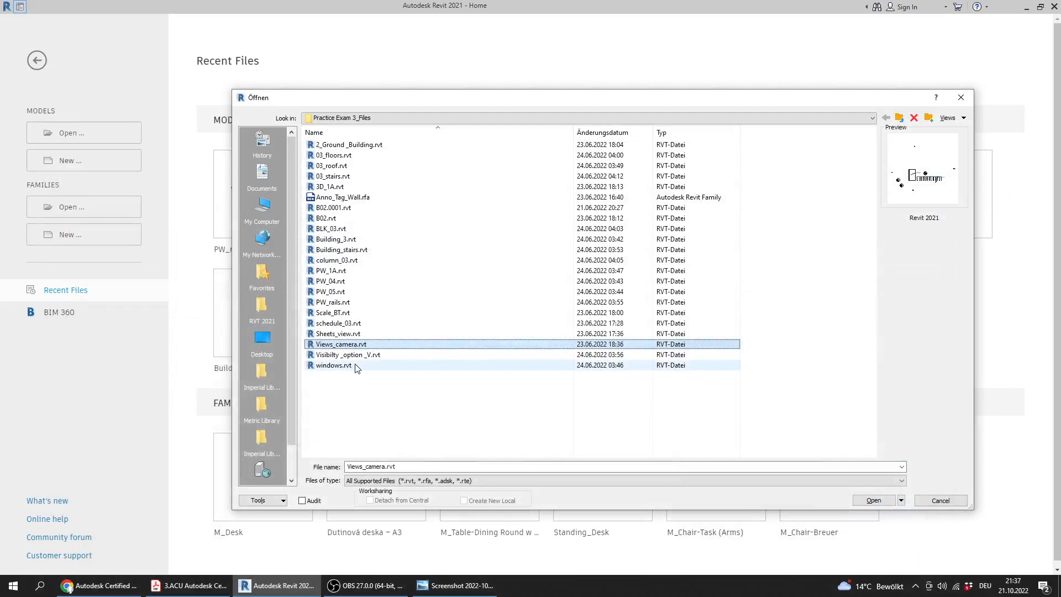
click(370, 355)
double_click(375, 356)
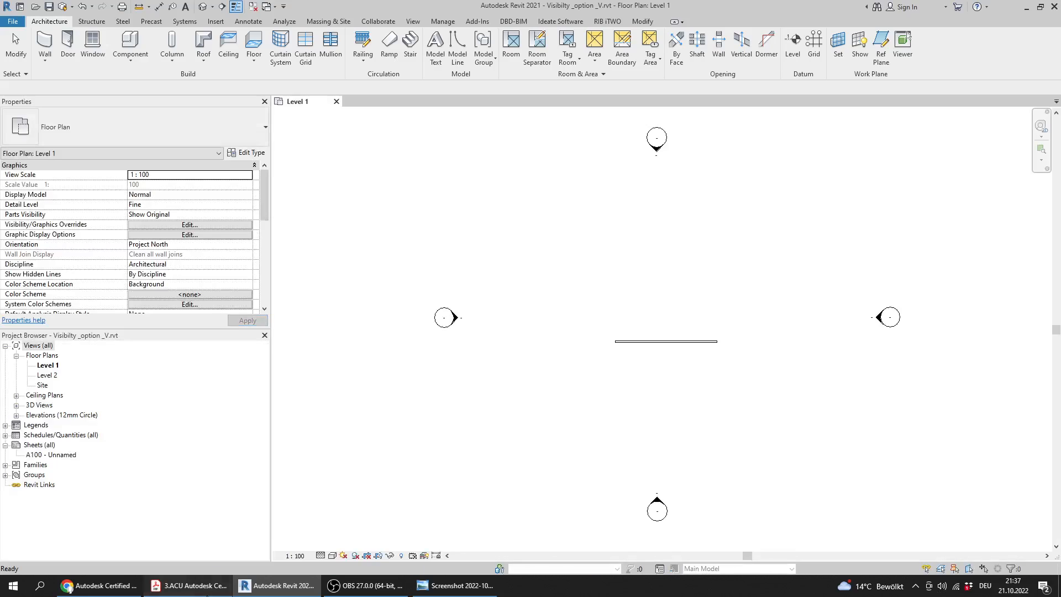
Recheck Question 9 in the PDF, and reveal the hidden elements in Revit's Level 1 floor plan
click(206, 593)
click(276, 586)
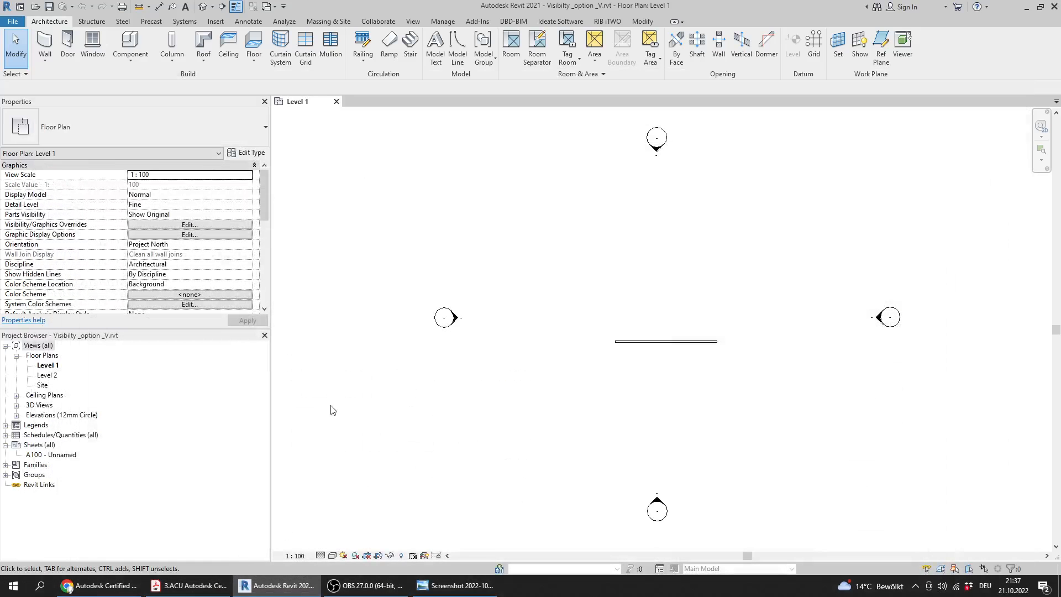
click(190, 586)
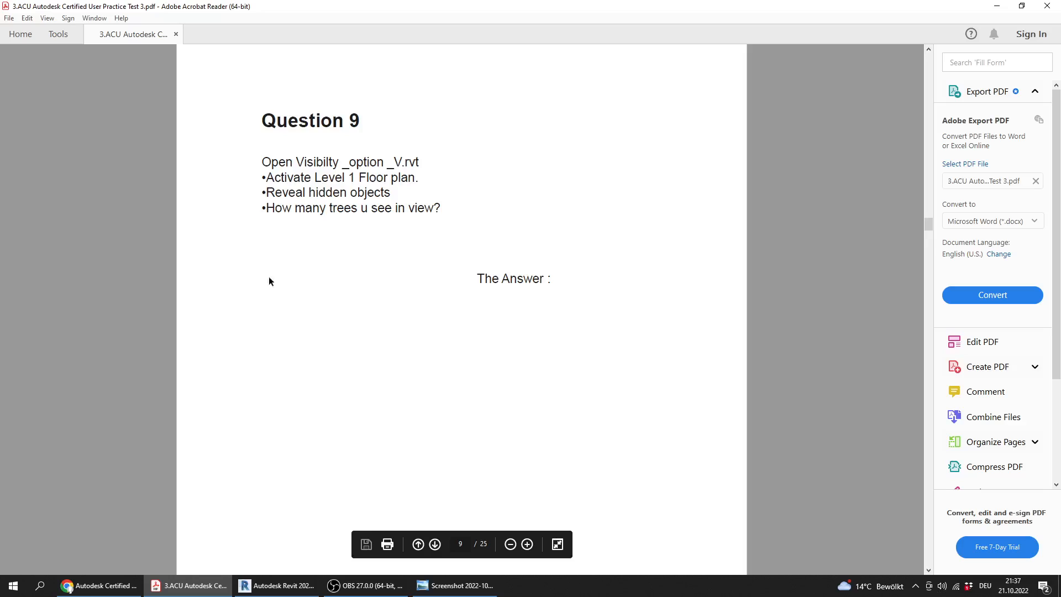
click(277, 586)
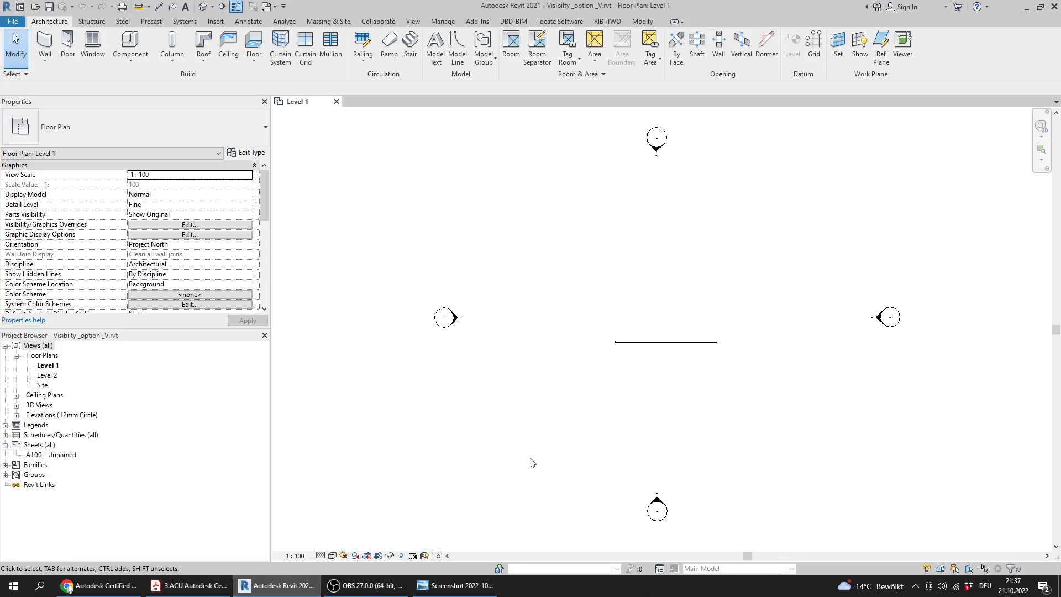
click(402, 556)
middle_drag(549, 408, 514, 390)
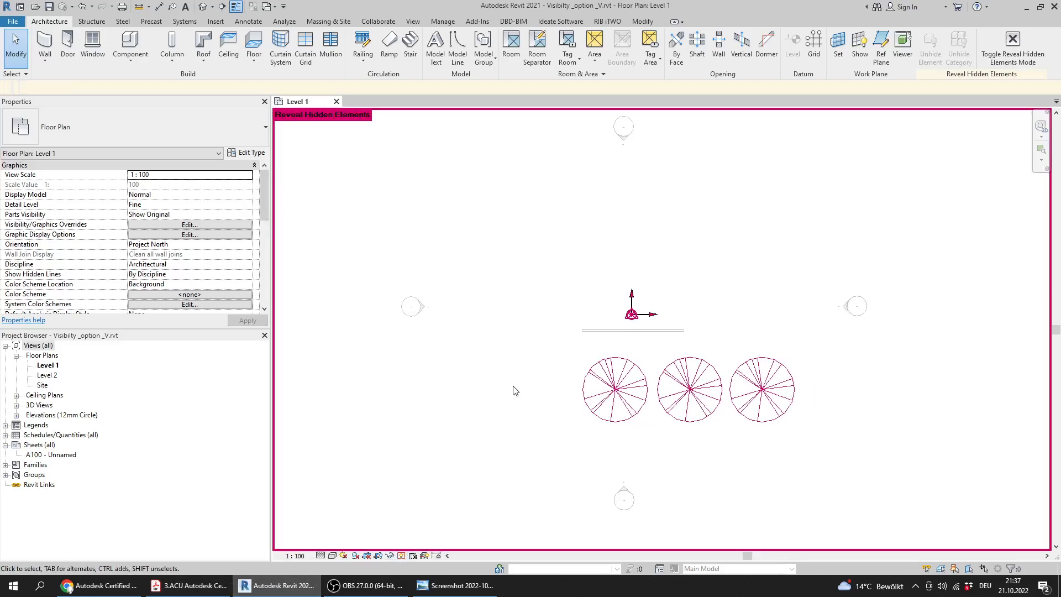
Count the revealed trees in the Level 1 plan, checking against Question 9 in the PDF
click(191, 586)
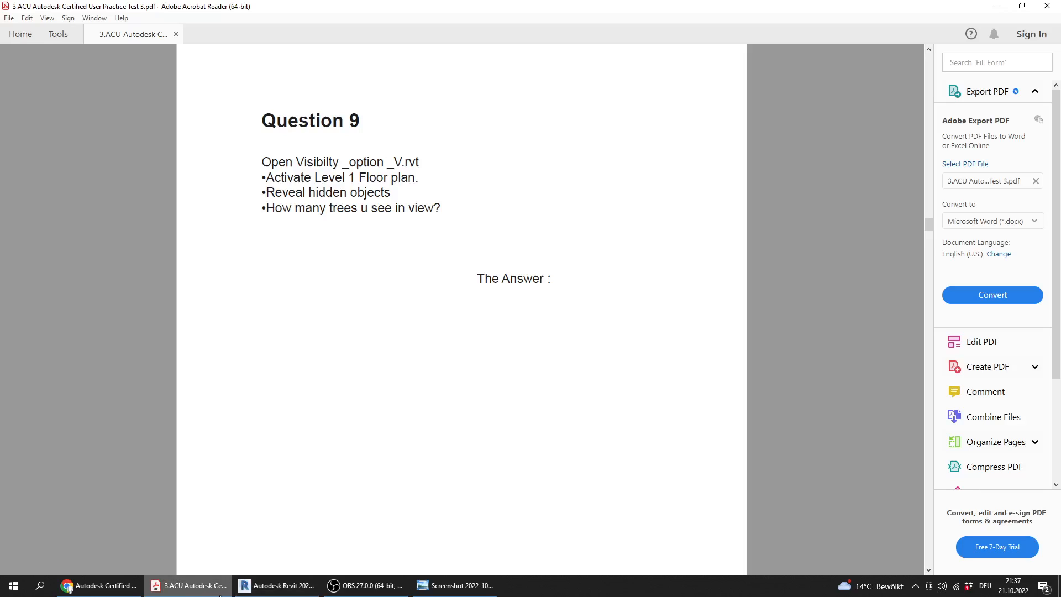
click(282, 587)
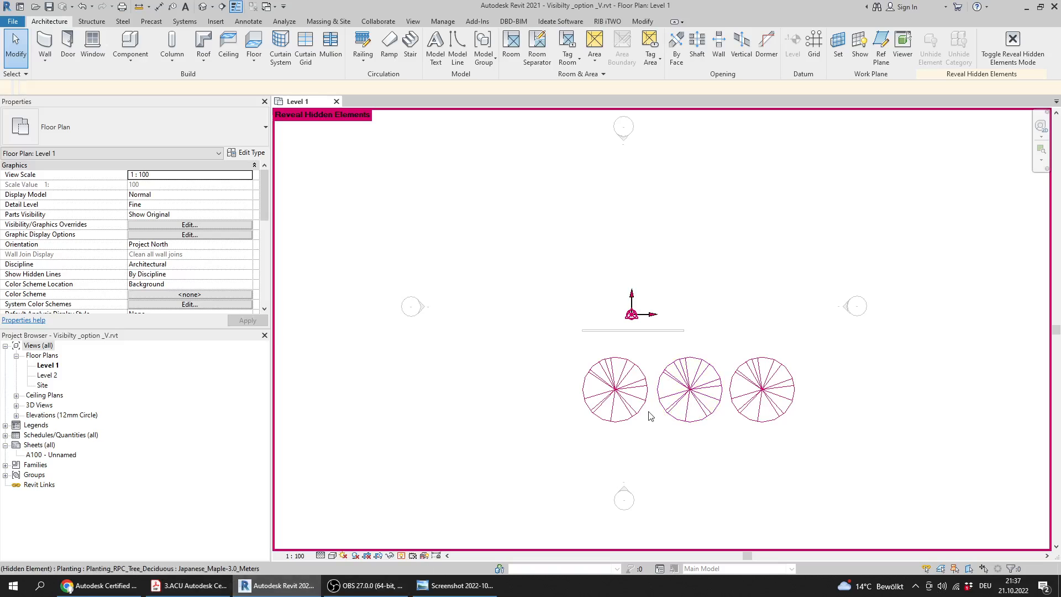
click(190, 586)
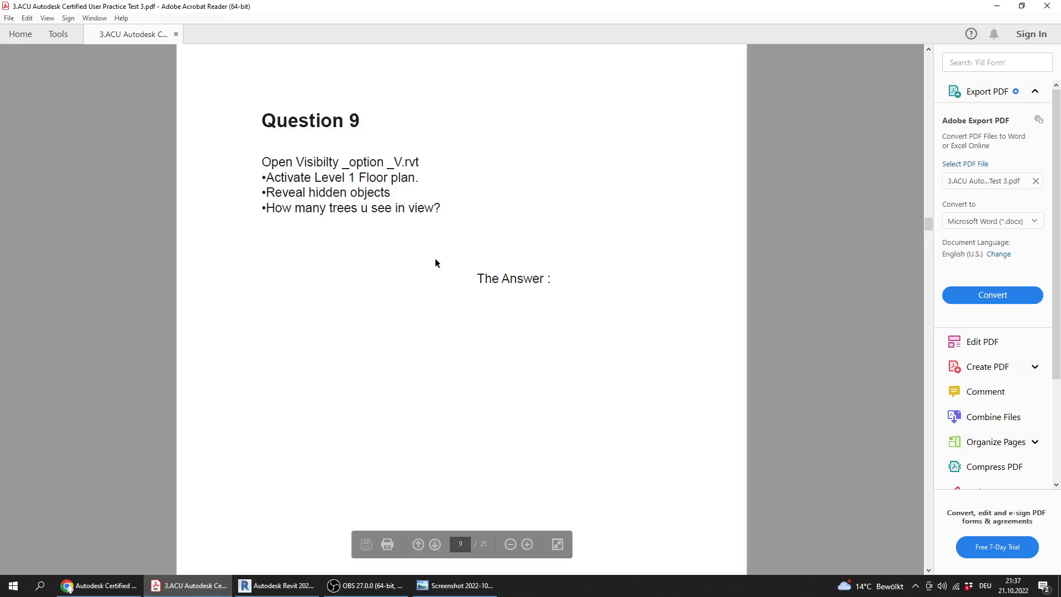
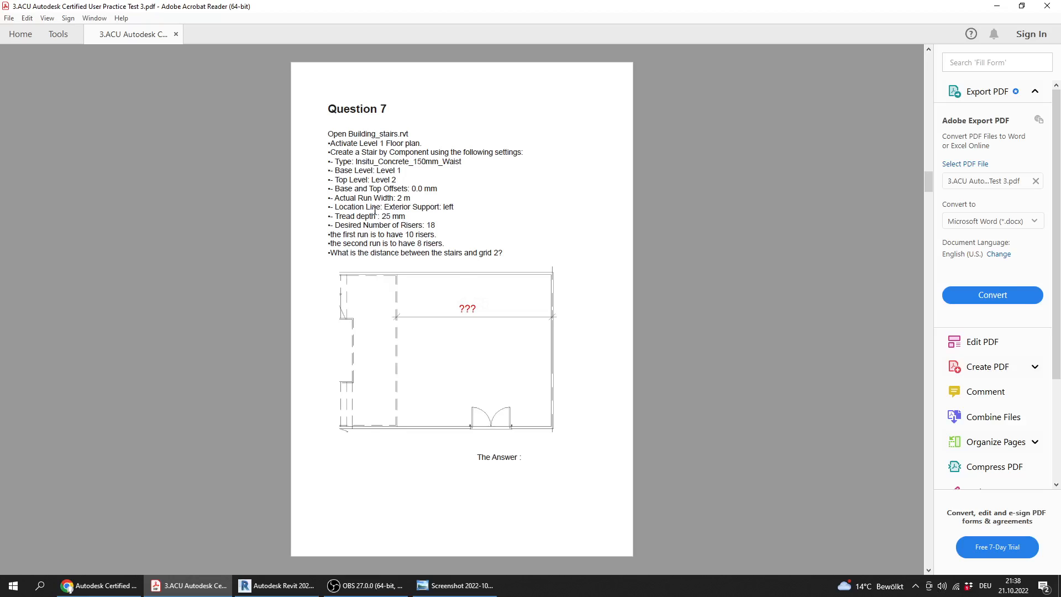
Look back over the earlier questions in the practice test PDF, and reread Question 7's stair settings
scroll(376, 211, up, 1)
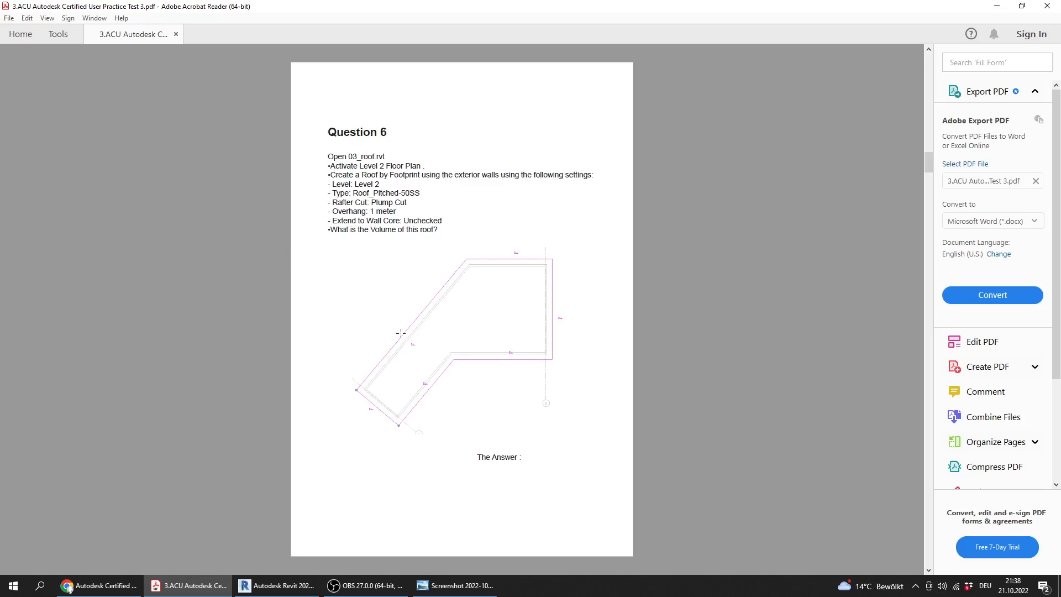
scroll(399, 335, down, 1)
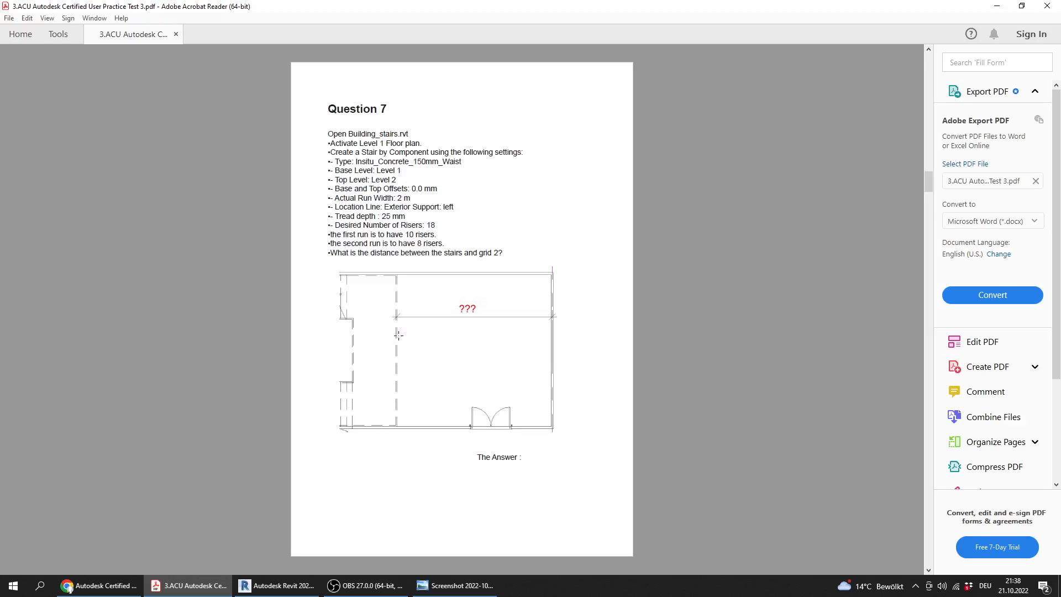
scroll(399, 335, down, 1)
scroll(398, 335, down, 1)
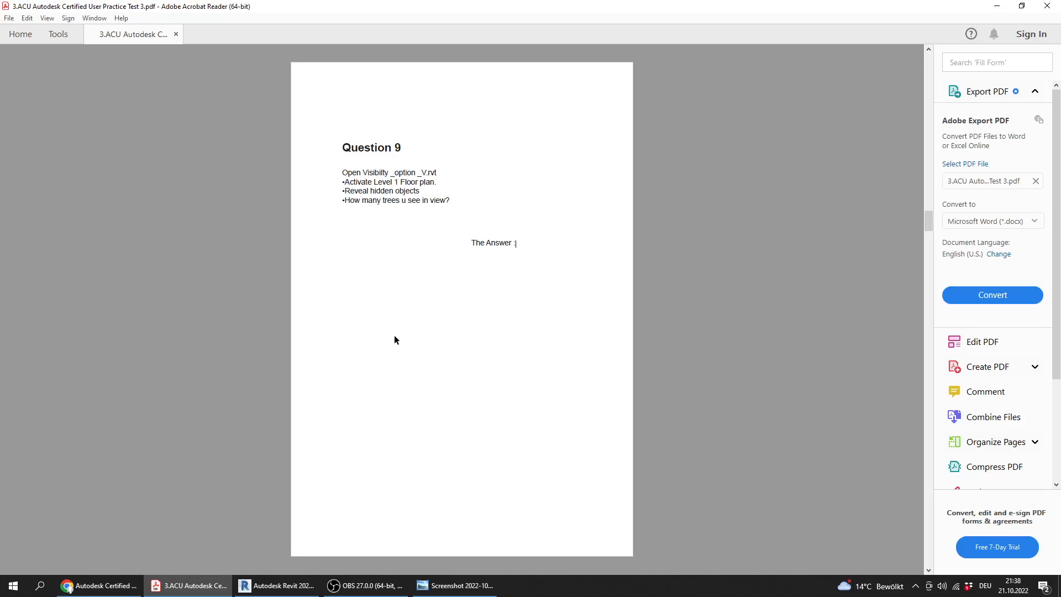
scroll(395, 340, up, 1)
scroll(395, 340, up, 1)
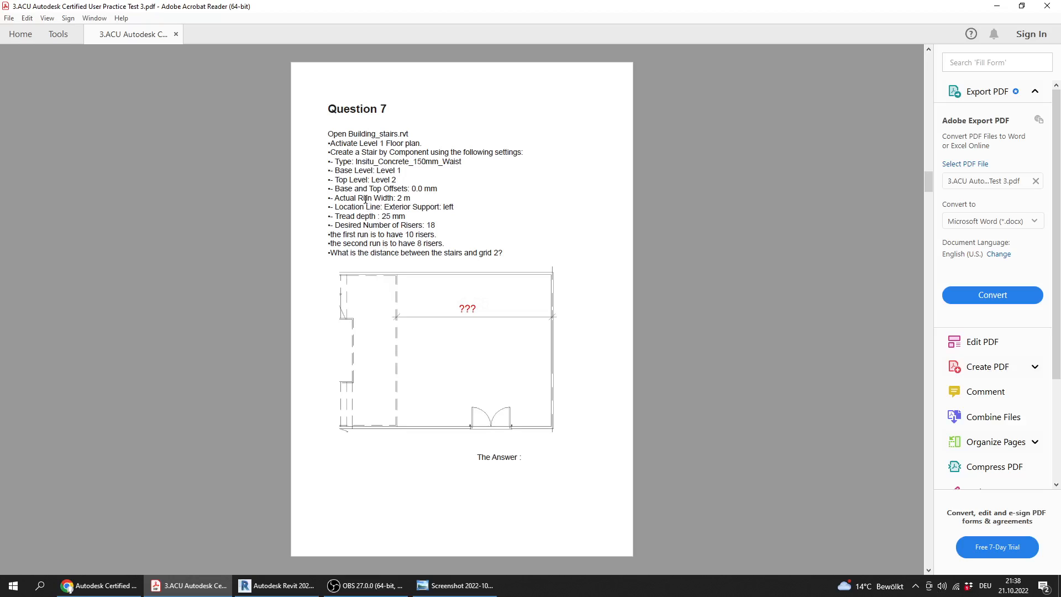
drag(364, 135, 574, 356)
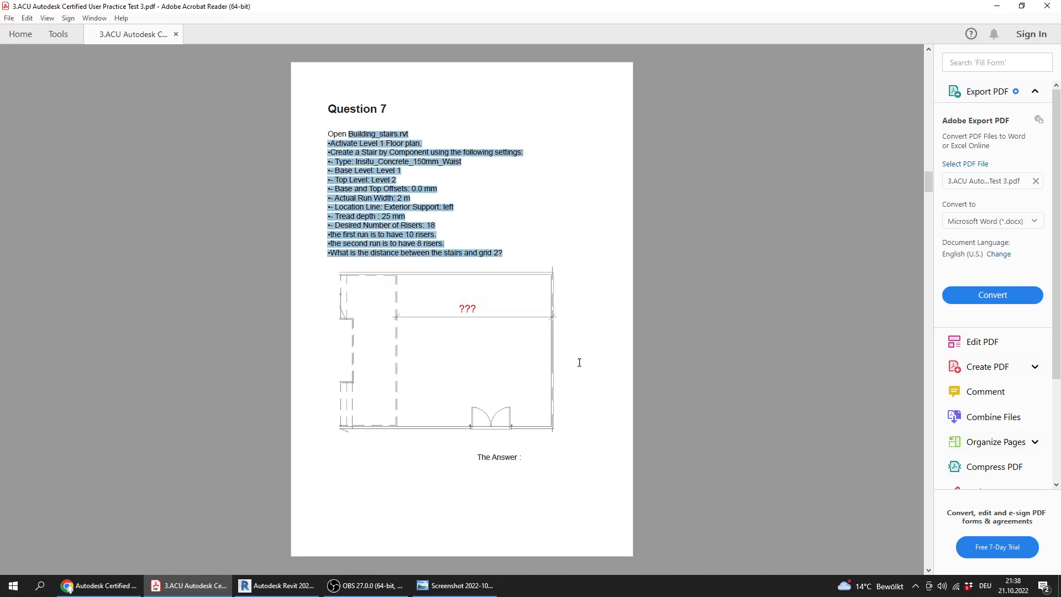
click(340, 247)
drag(446, 245, 344, 172)
click(400, 220)
drag(440, 232, 335, 188)
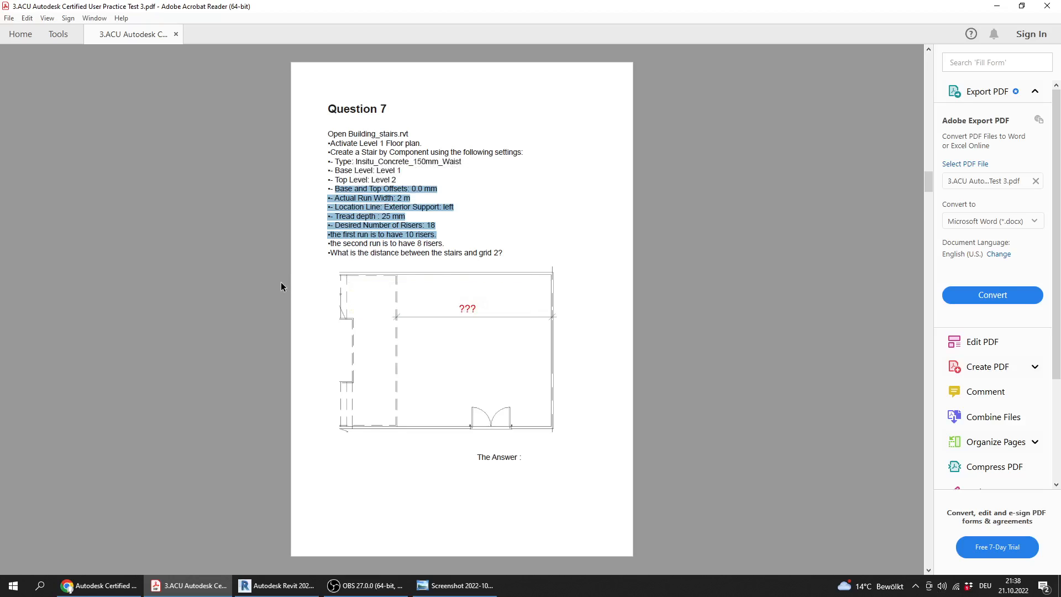
Go to Question 10 in the PDF and enlarge it to read the schedule instructions
scroll(281, 283, down, 6)
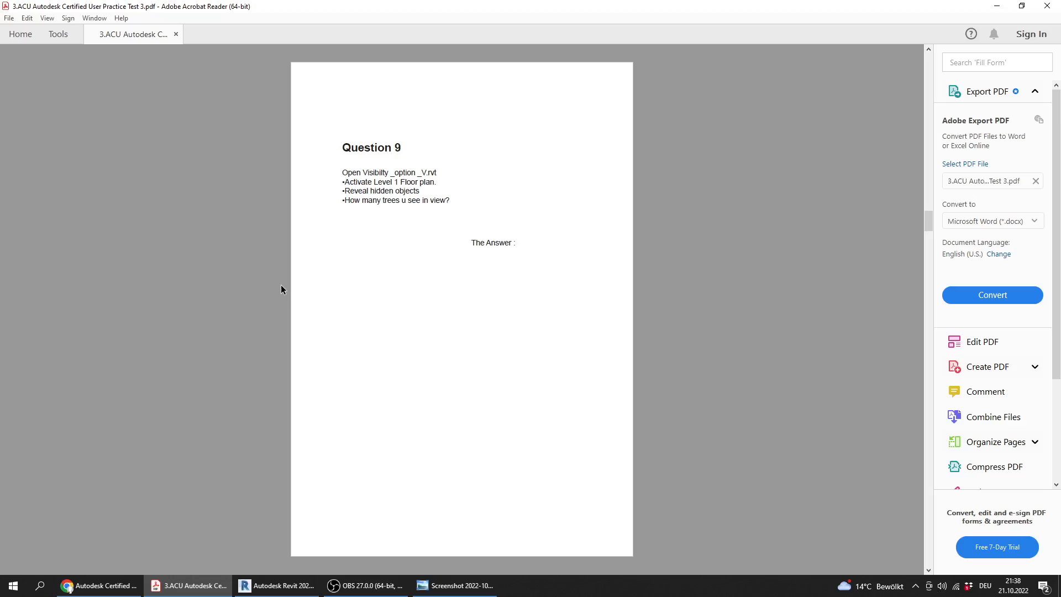
scroll(260, 264, down, 3)
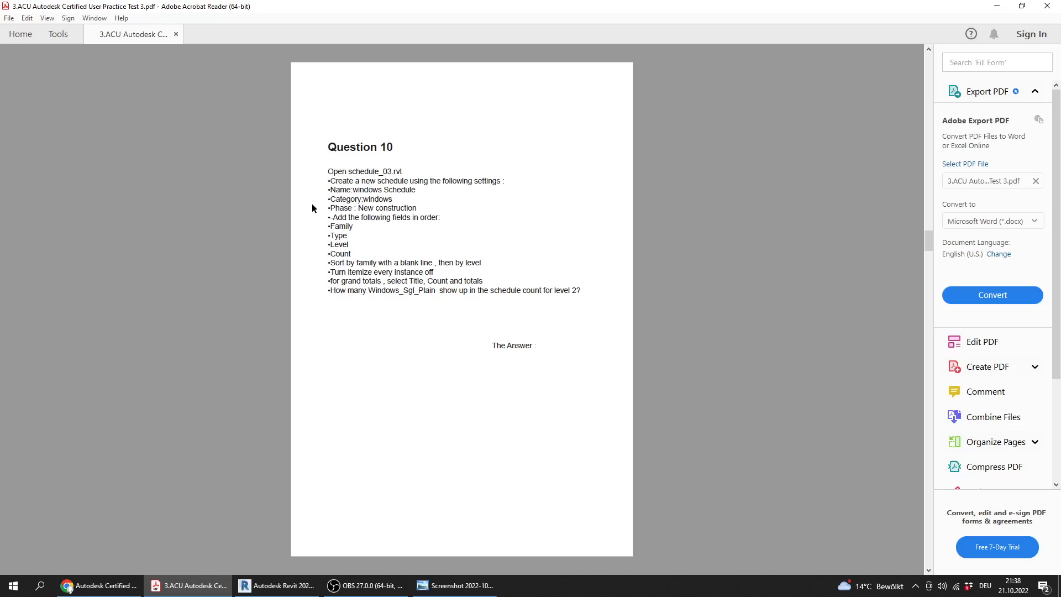
ctrl+scroll(309, 208, up, 1)
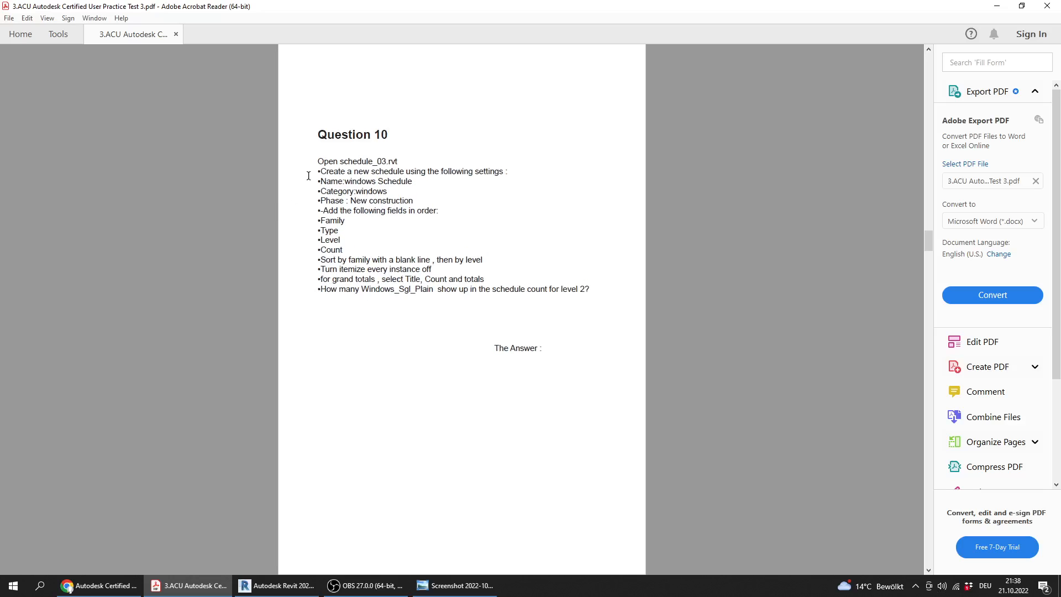
ctrl+scroll(309, 174, up, 1)
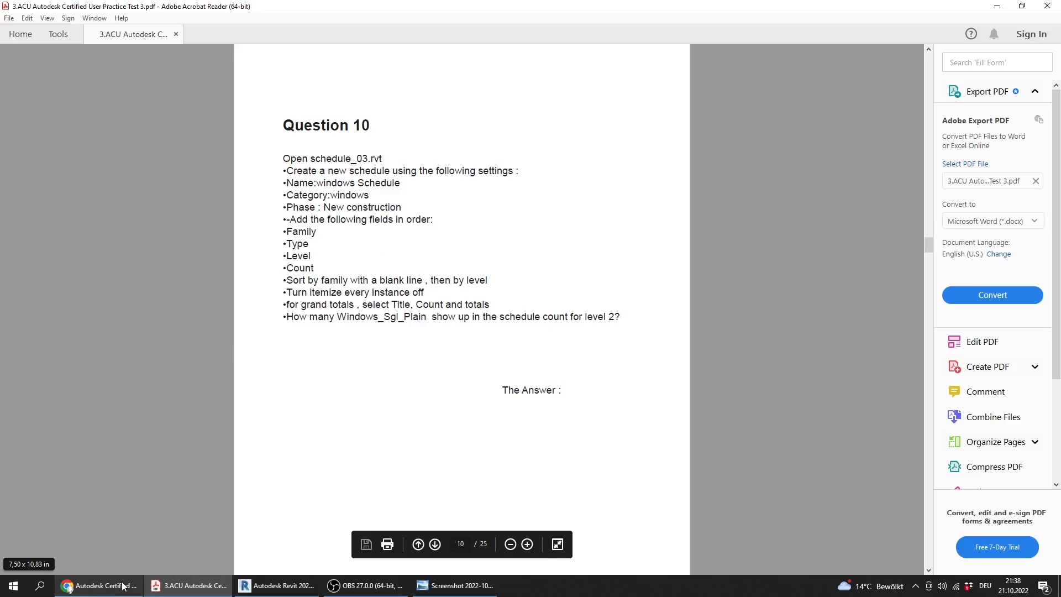
Switch to Revit, close the Level 1 view, and open schedule_03.rvt from the Practice Exam 3_Files folder
click(276, 585)
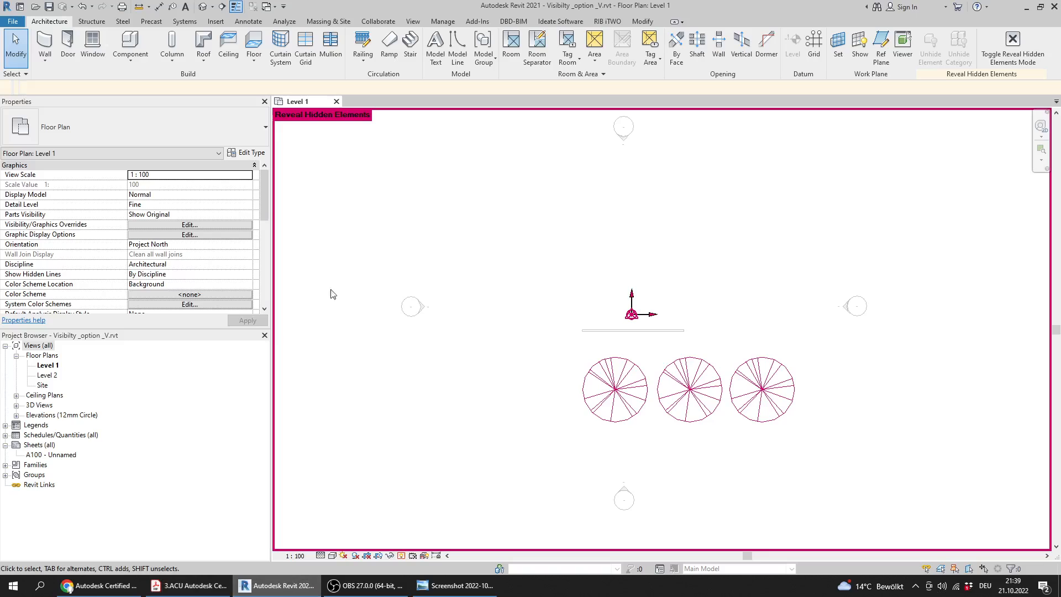
click(336, 101)
click(542, 304)
click(74, 133)
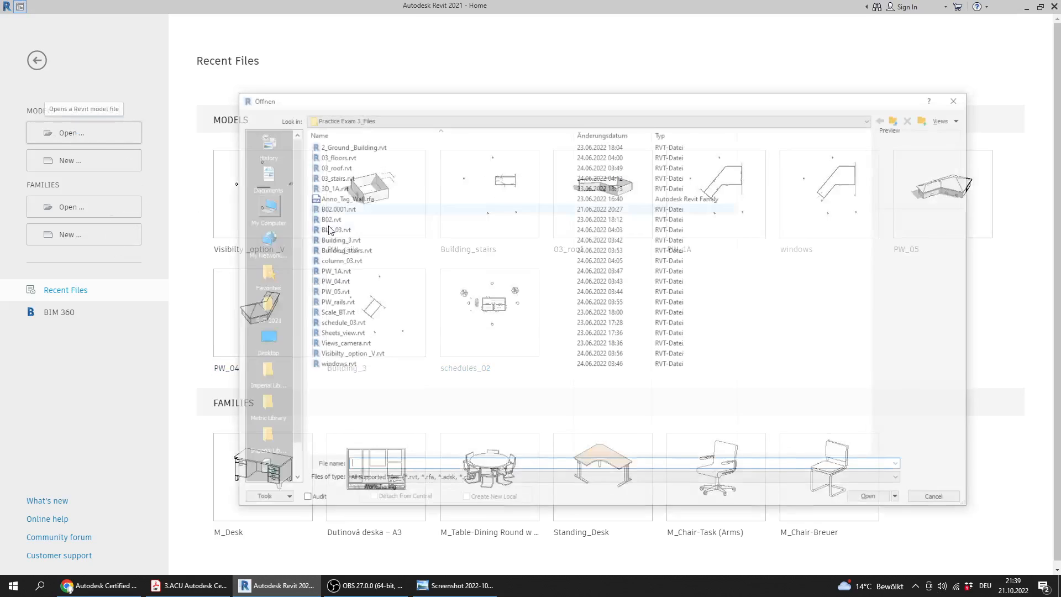
click(360, 241)
text(schedule_03.rvt)
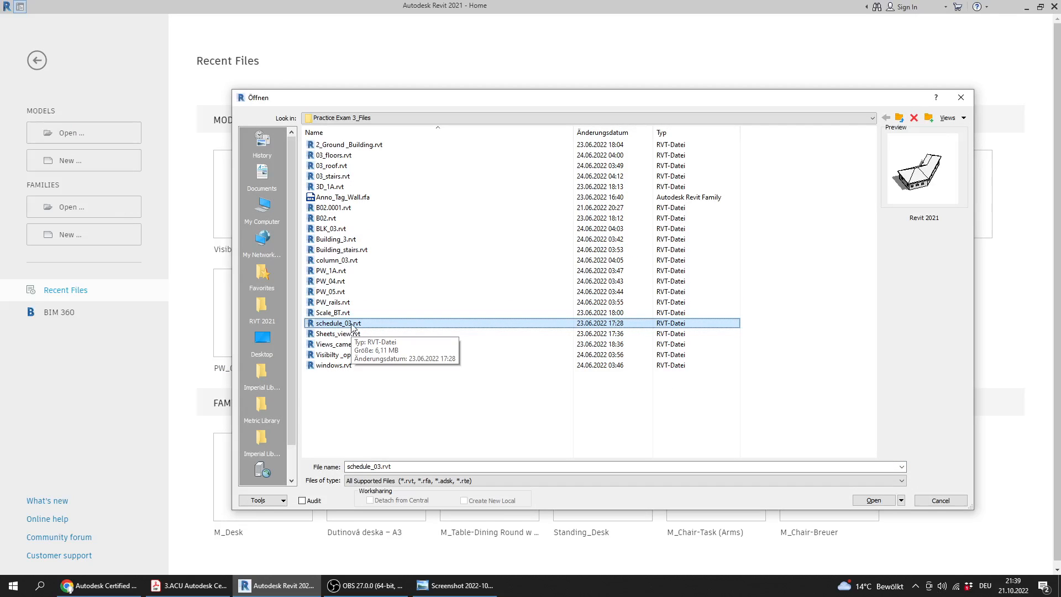
double_click(351, 324)
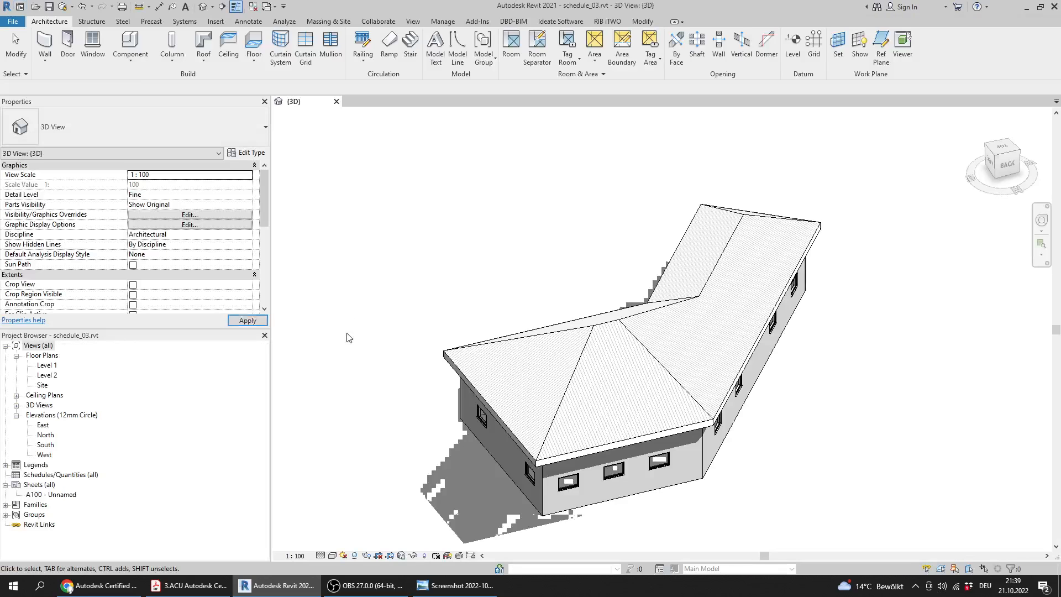
shift+middle_drag(401, 347, 594, 440)
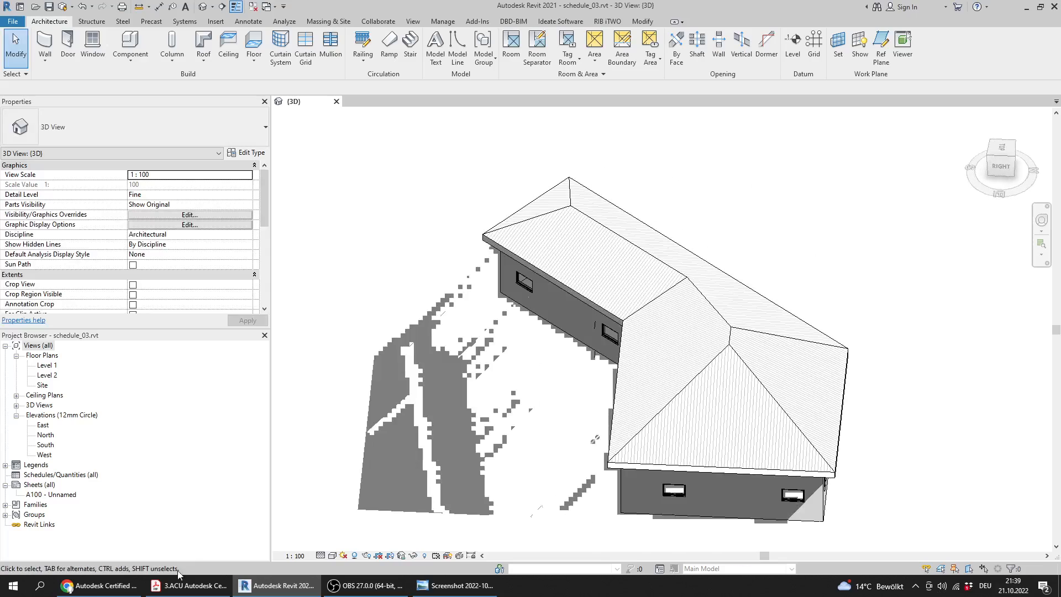
Switch to the PDF and read Question 10's schedule settings and its question about the Windows_Sgl_Plain count for level 2
click(188, 585)
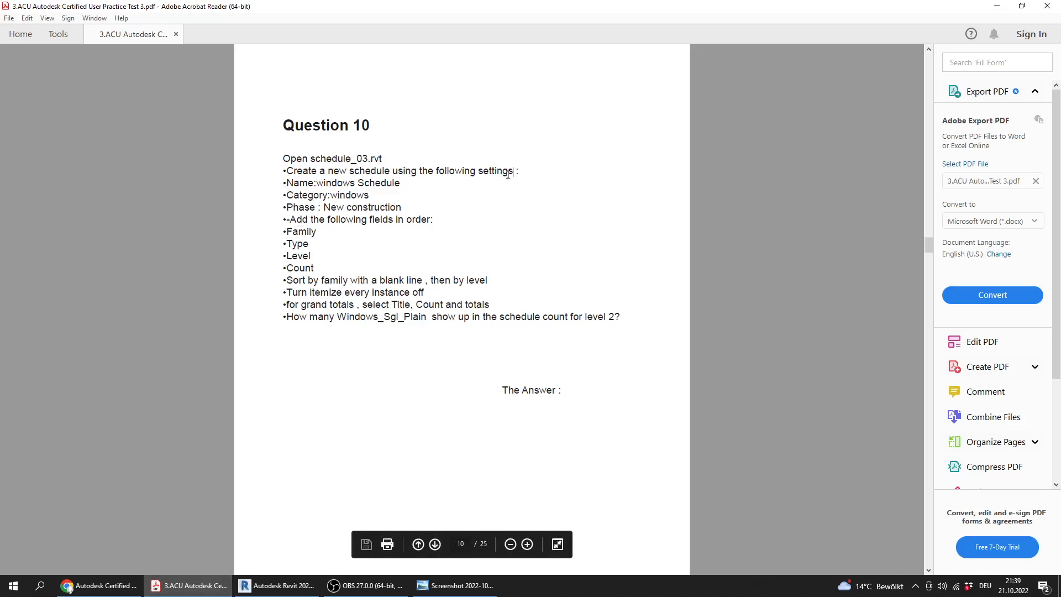
drag(513, 172, 419, 172)
drag(489, 305, 283, 184)
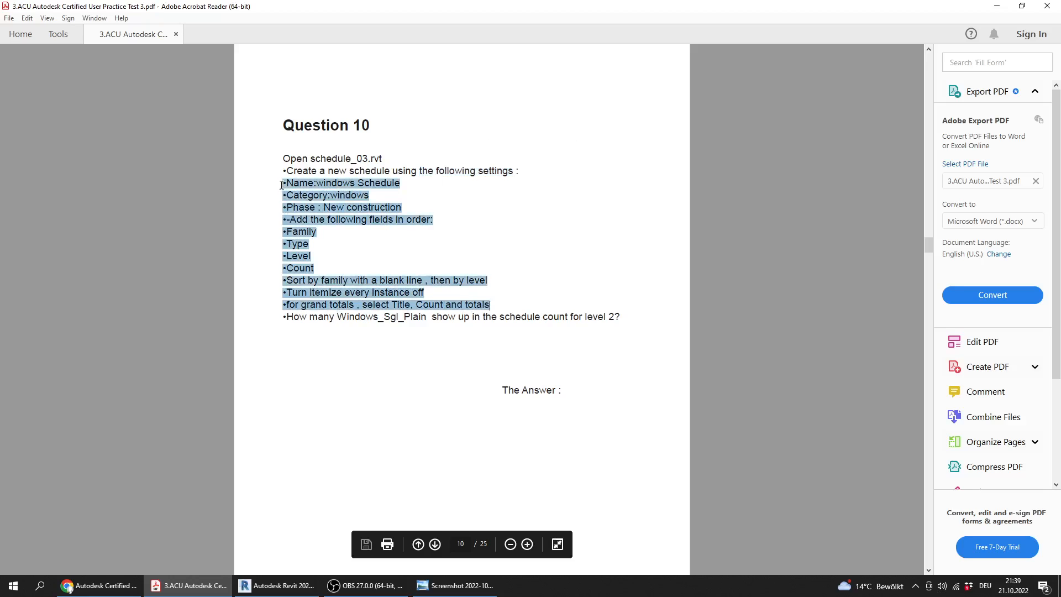
click(296, 320)
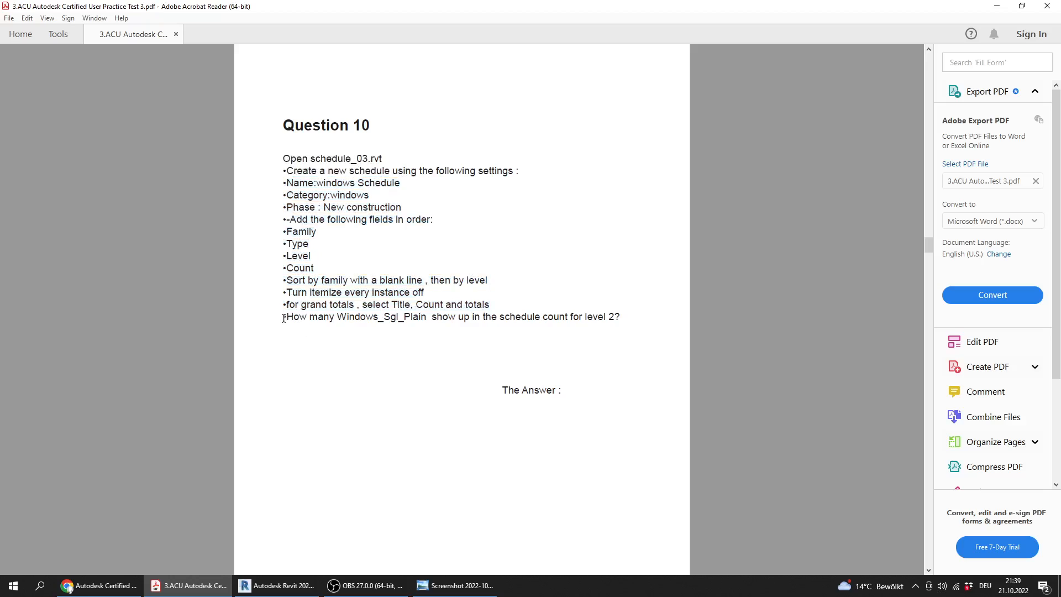
drag(284, 318, 621, 317)
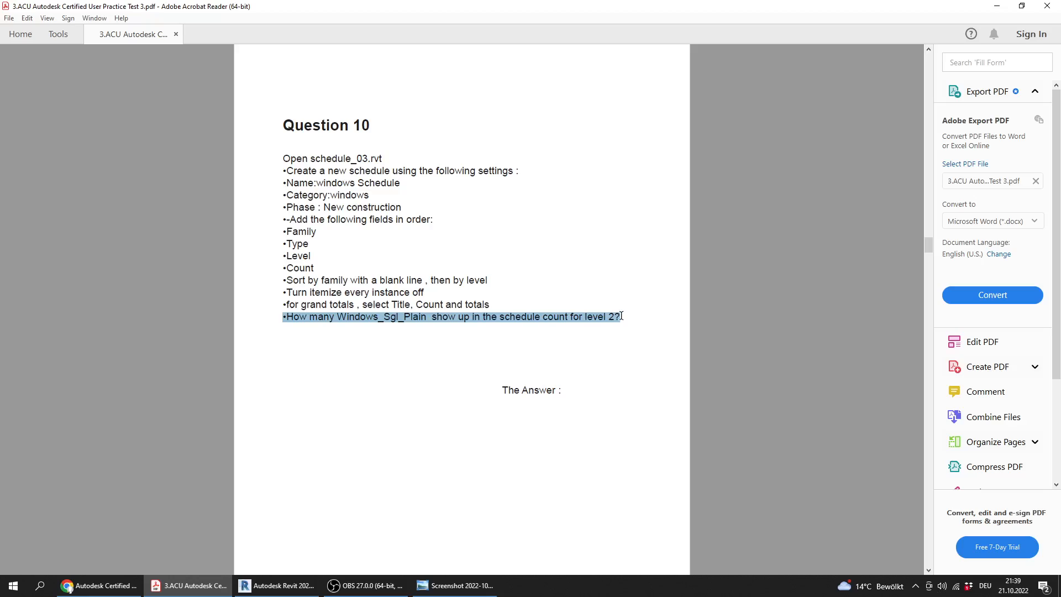
click(567, 319)
drag(620, 316, 286, 311)
click(321, 353)
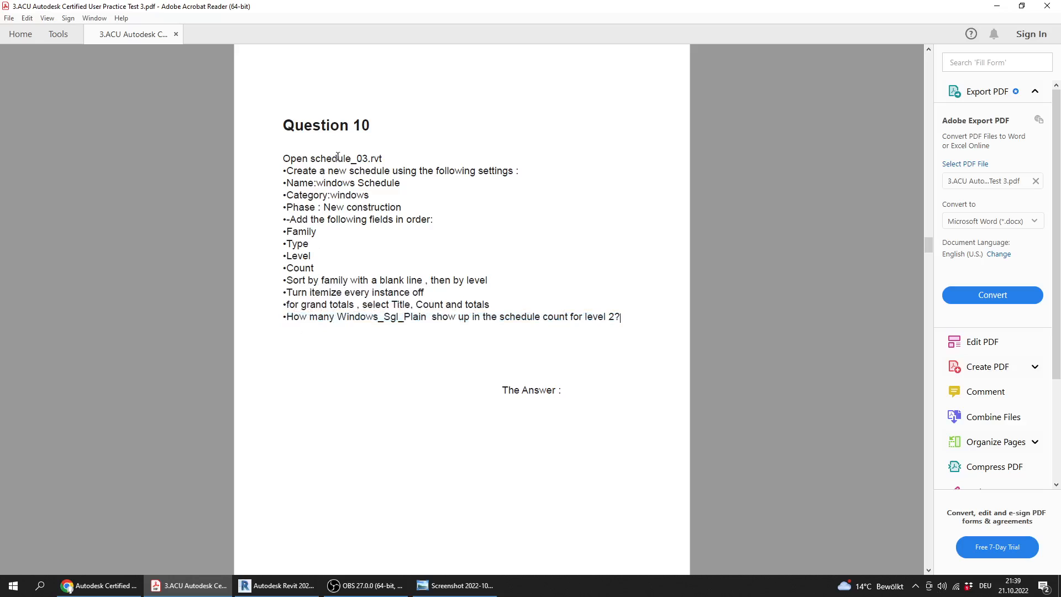
ctrl+scroll(314, 228, up, 2)
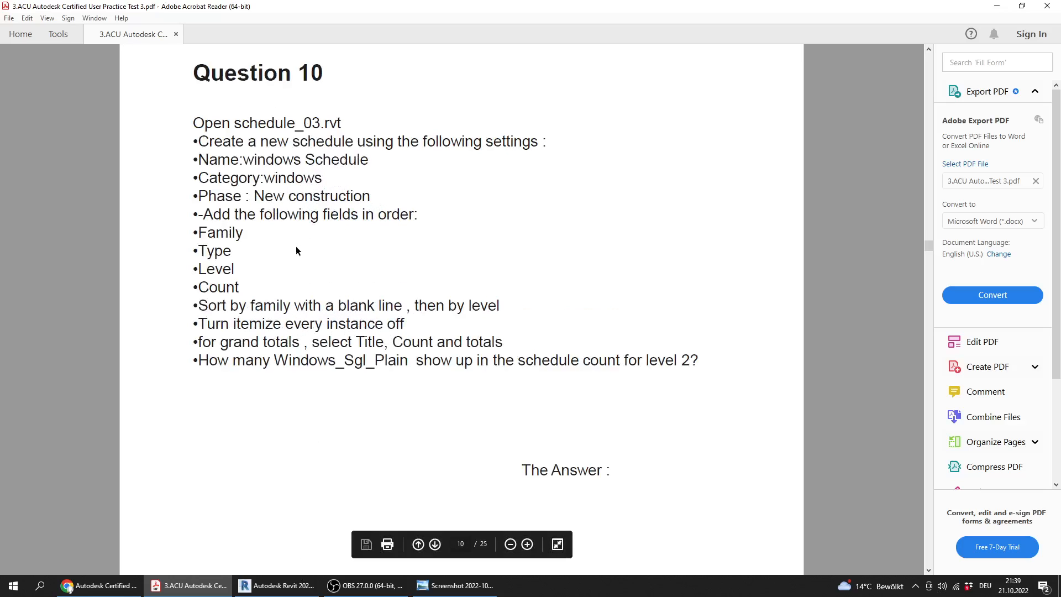
Start a new schedule in Revit's schedule_03.rvt model and choose the Windows category, checking against Question 10 in the PDF
click(271, 589)
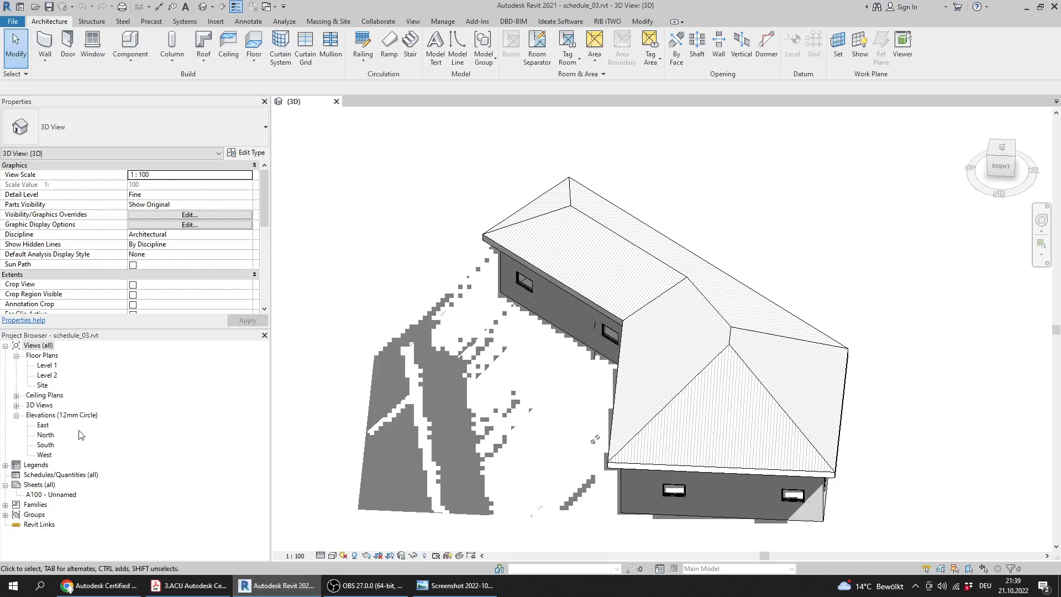
click(49, 475)
right_click(50, 475)
click(111, 353)
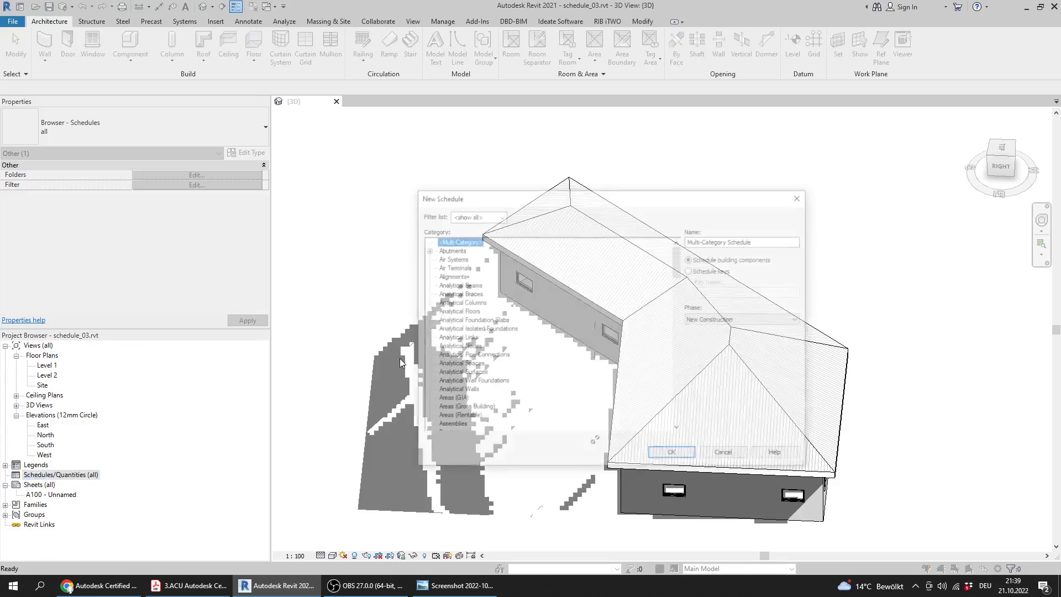
drag(557, 197, 466, 238)
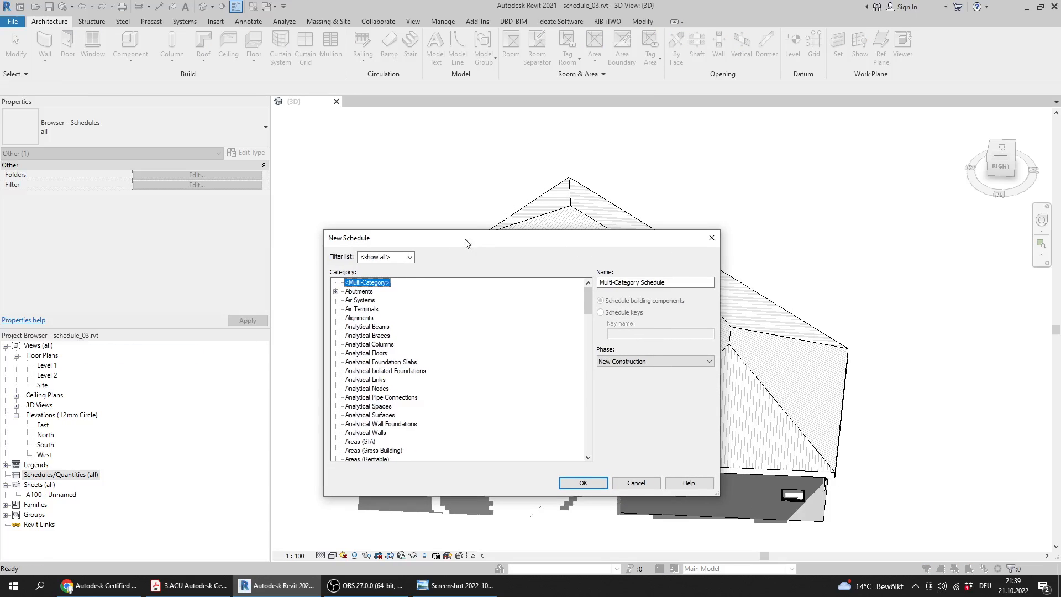
click(192, 587)
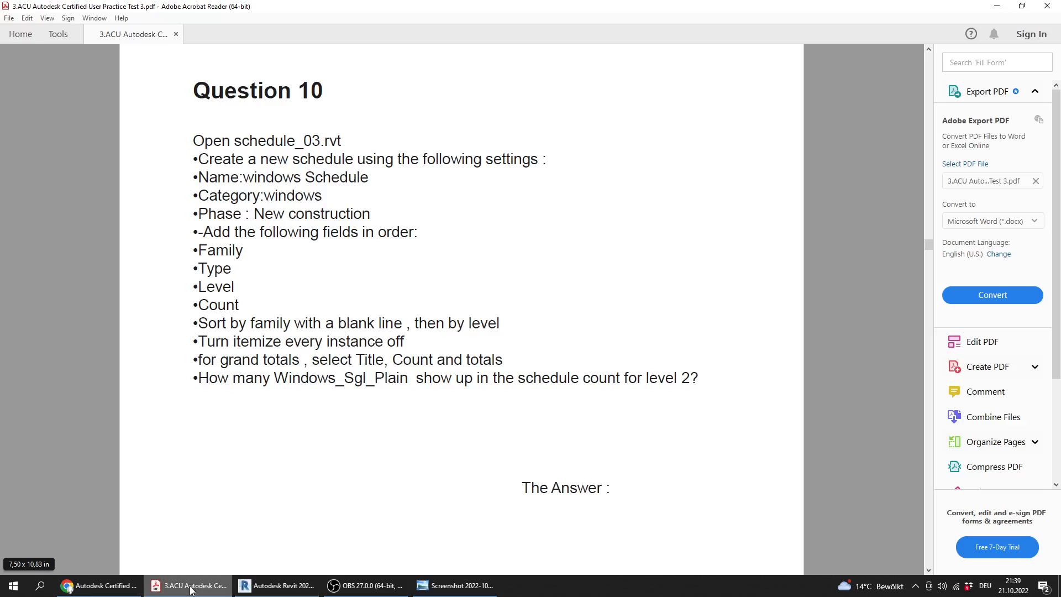
click(190, 590)
click(391, 369)
key(w)
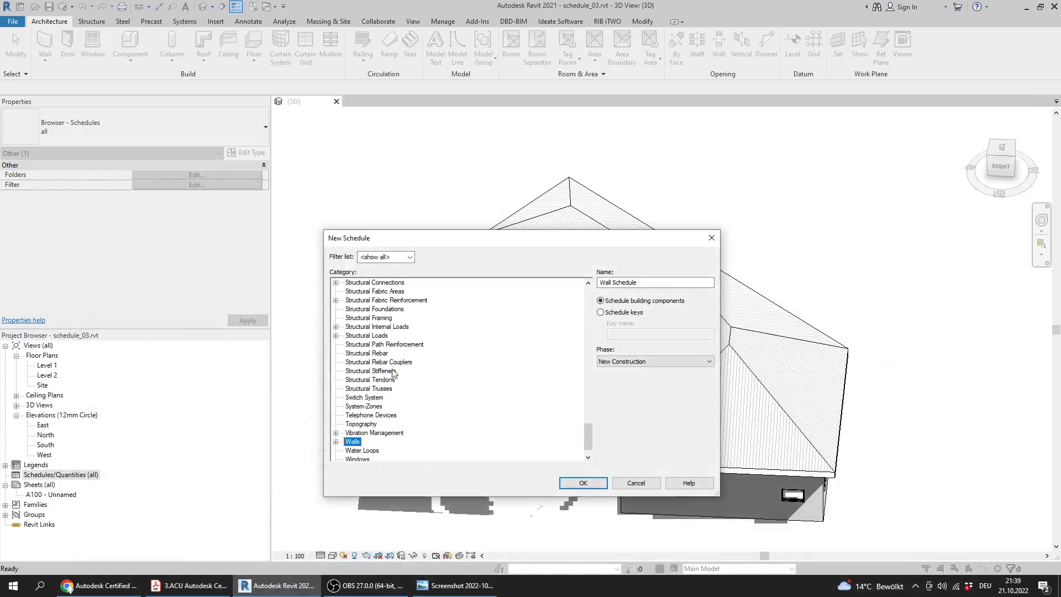
scroll(345, 397, down, 1)
click(363, 442)
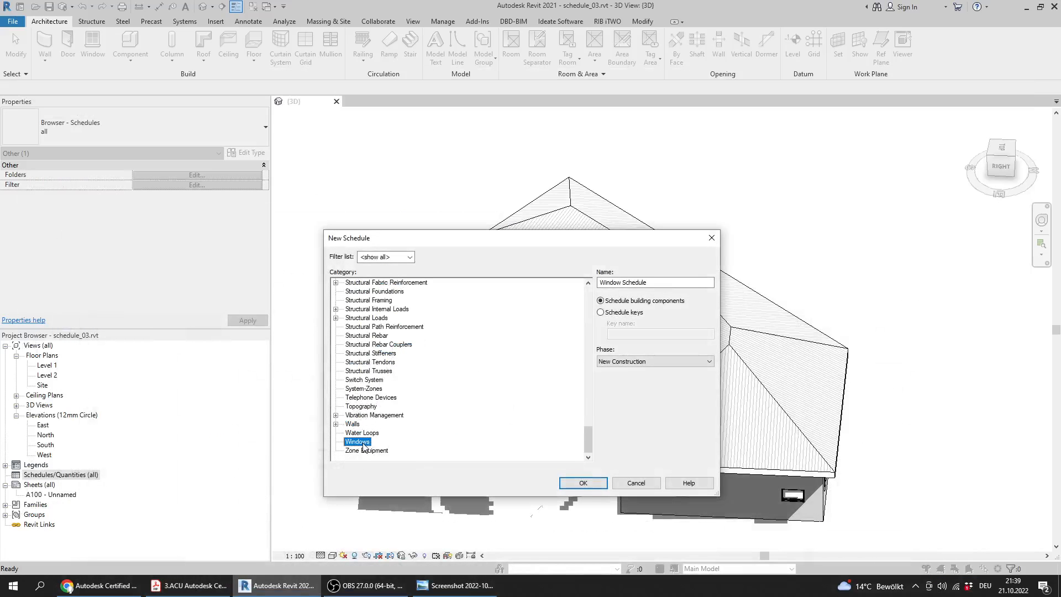
Check Question 10's settings in the PDF, and choose New Construction as the window schedule's phase in Revit
click(219, 589)
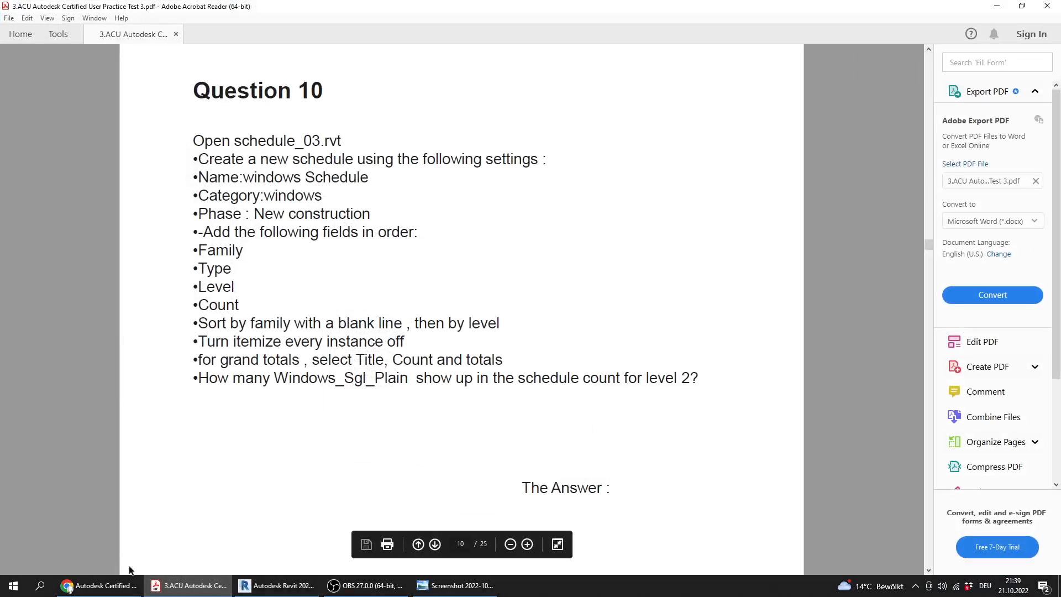
click(274, 586)
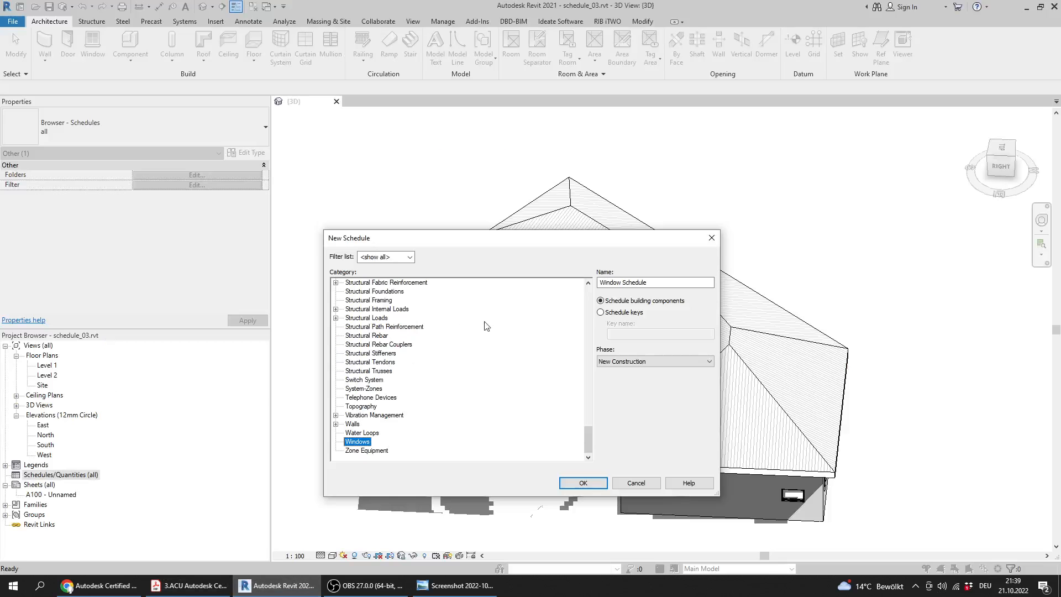
click(188, 586)
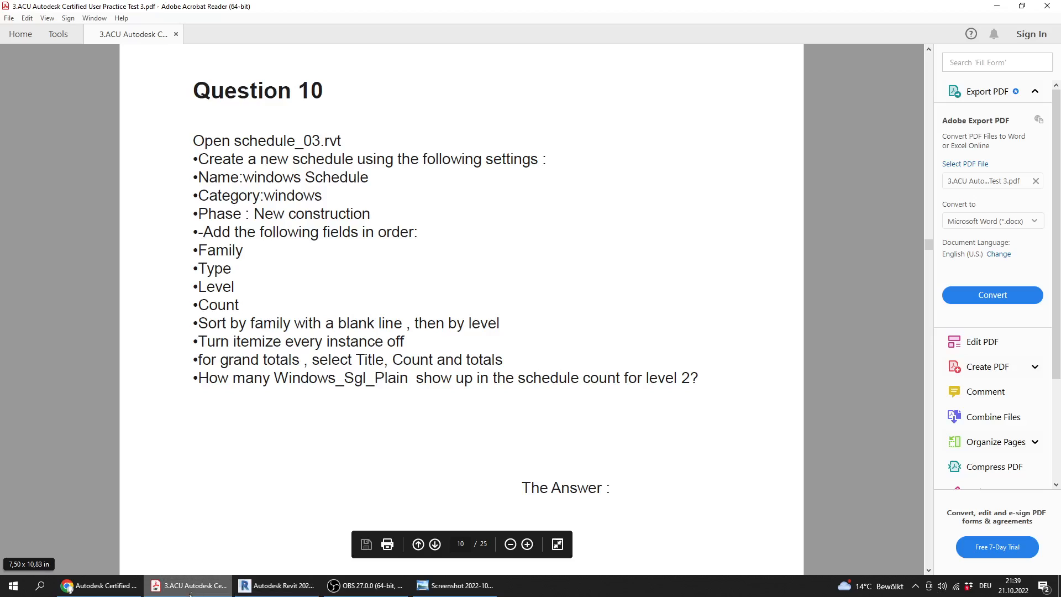
click(274, 586)
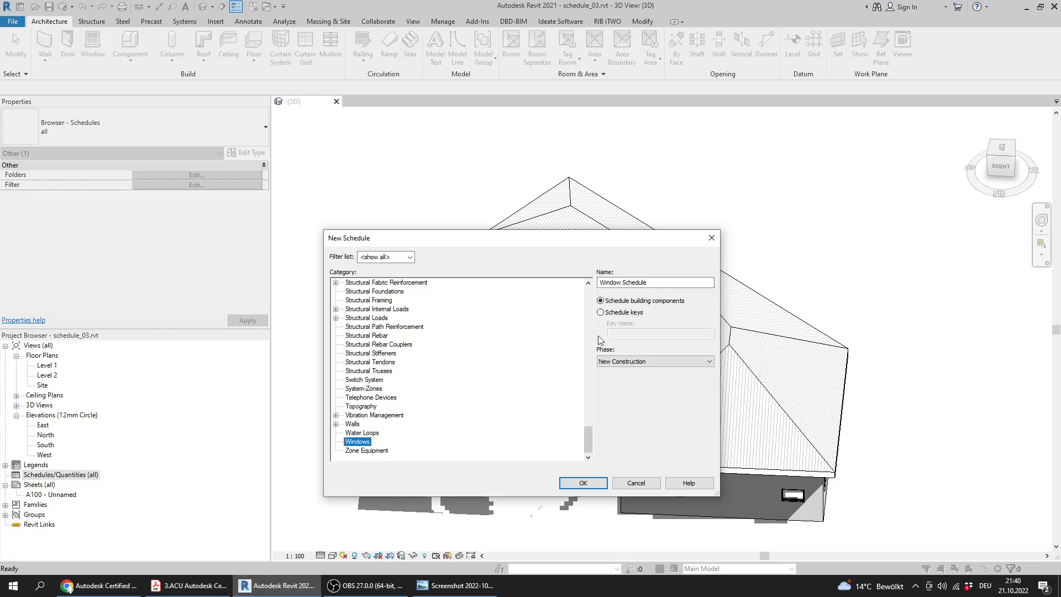
click(652, 361)
click(639, 378)
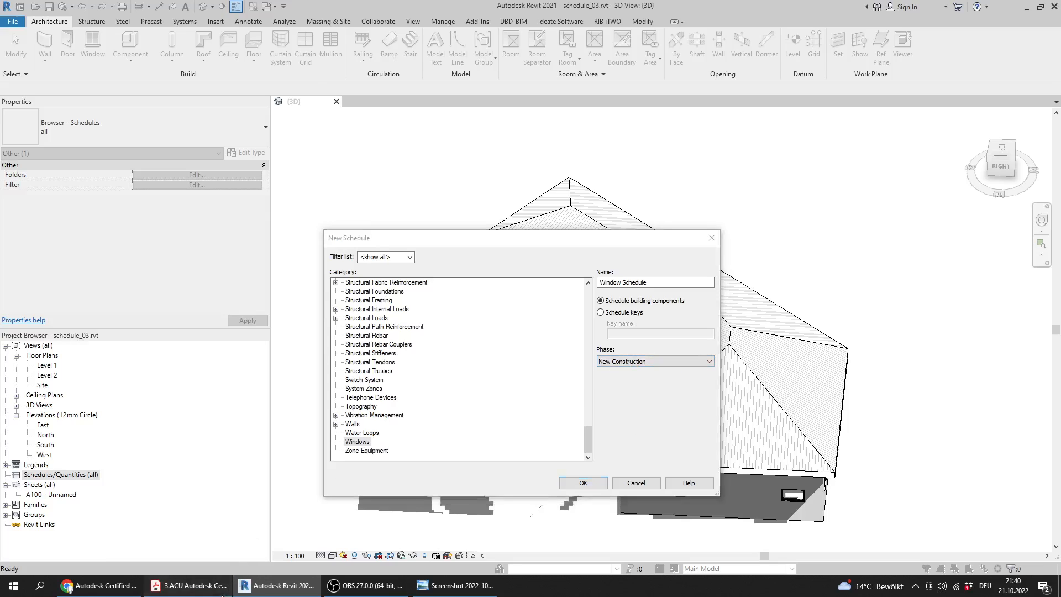
Recheck Question 10's phase requirement in the PDF against the phase options for the new schedule in Revit
click(188, 585)
drag(382, 216, 194, 215)
drag(371, 214, 183, 217)
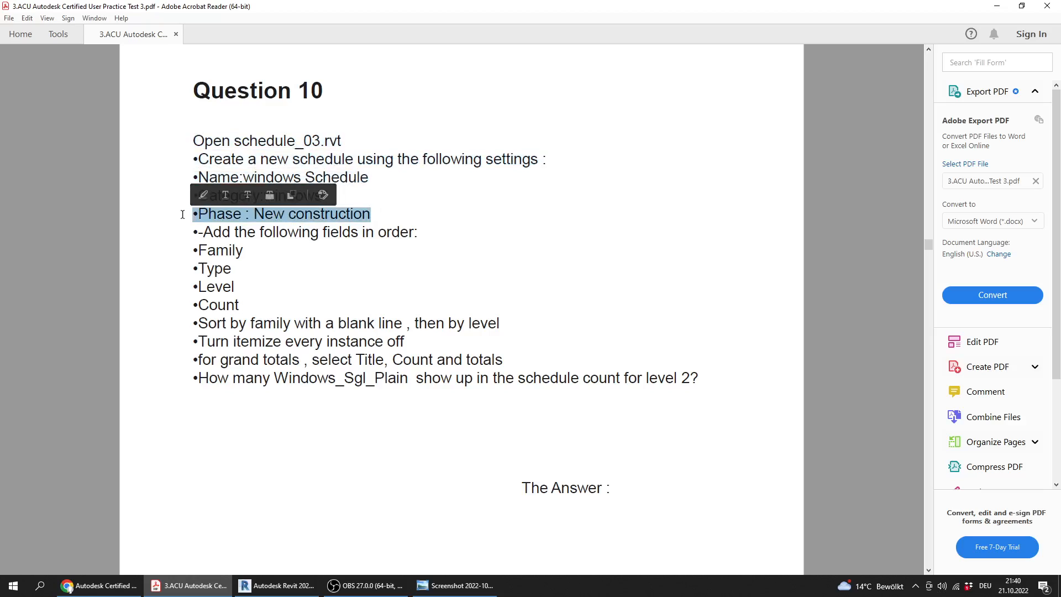
click(276, 585)
click(639, 360)
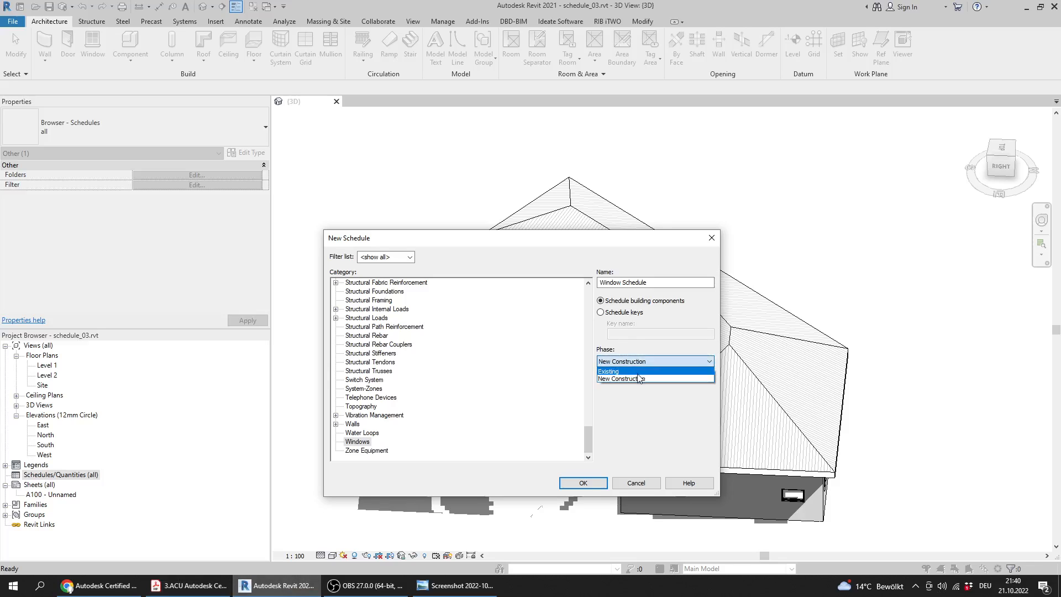
click(188, 585)
click(276, 586)
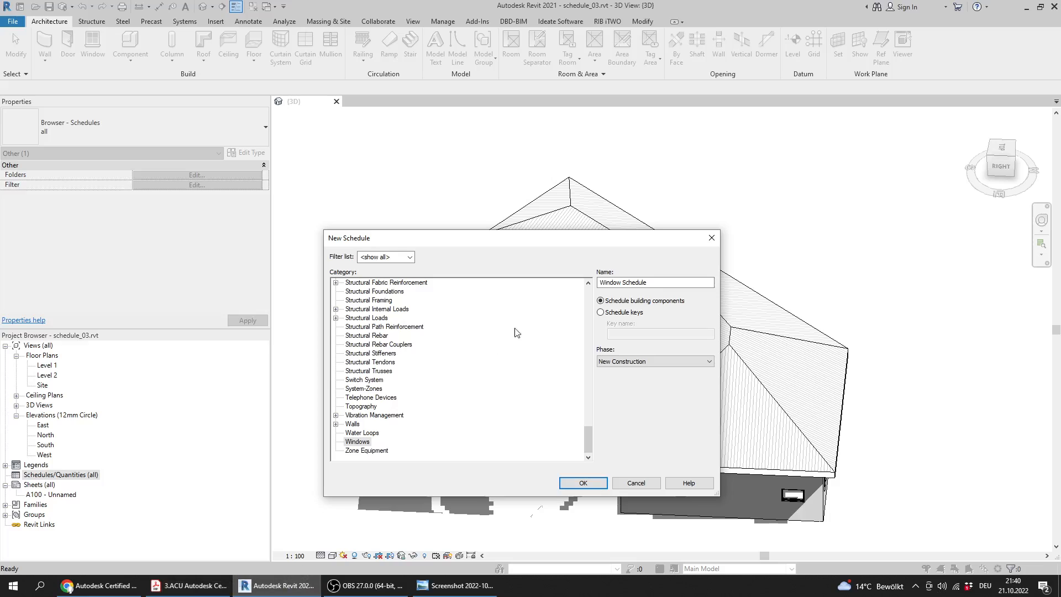
Check Question 10's field list in the PDF, and create the Windows schedule in Revit with the New Construction phase
click(641, 362)
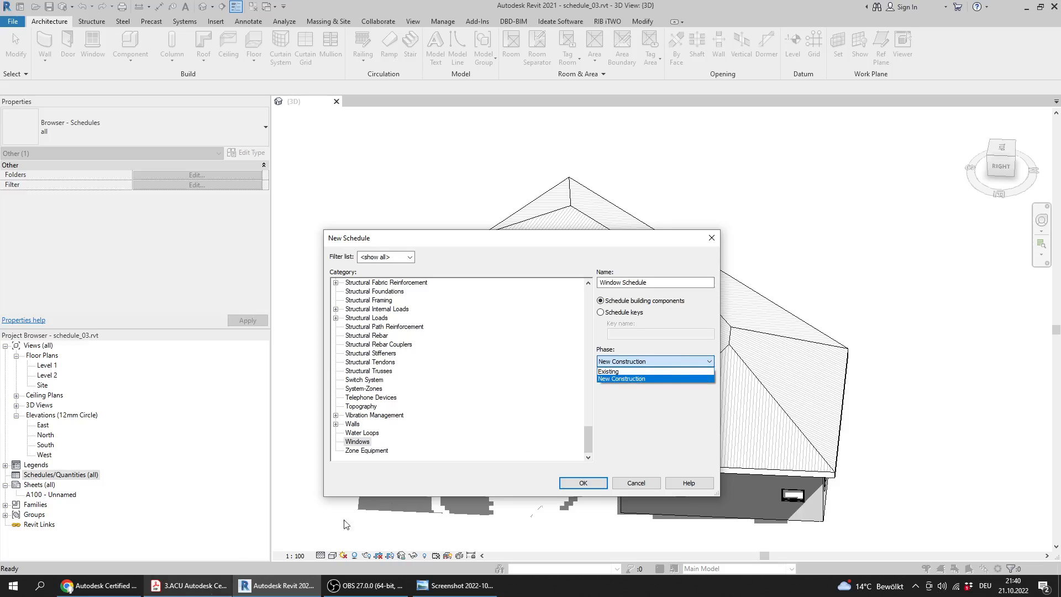
click(617, 381)
click(188, 586)
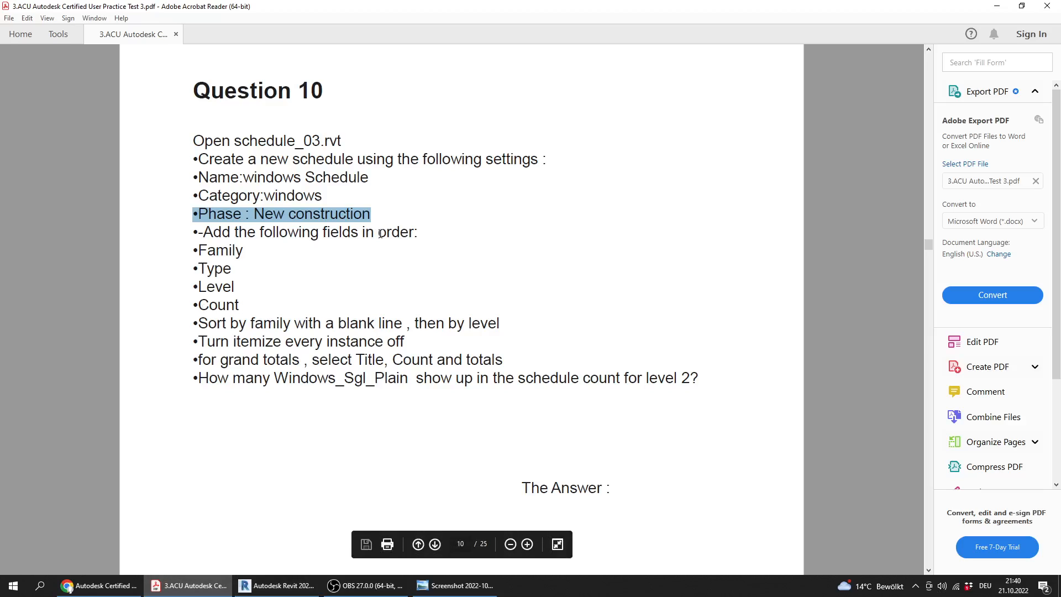
drag(230, 252, 193, 307)
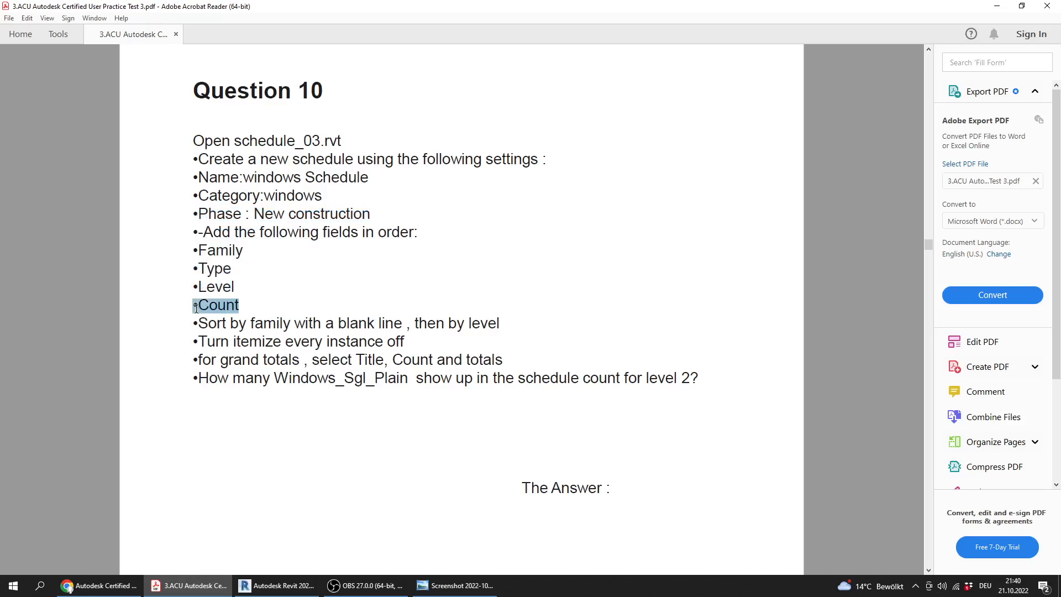
click(294, 594)
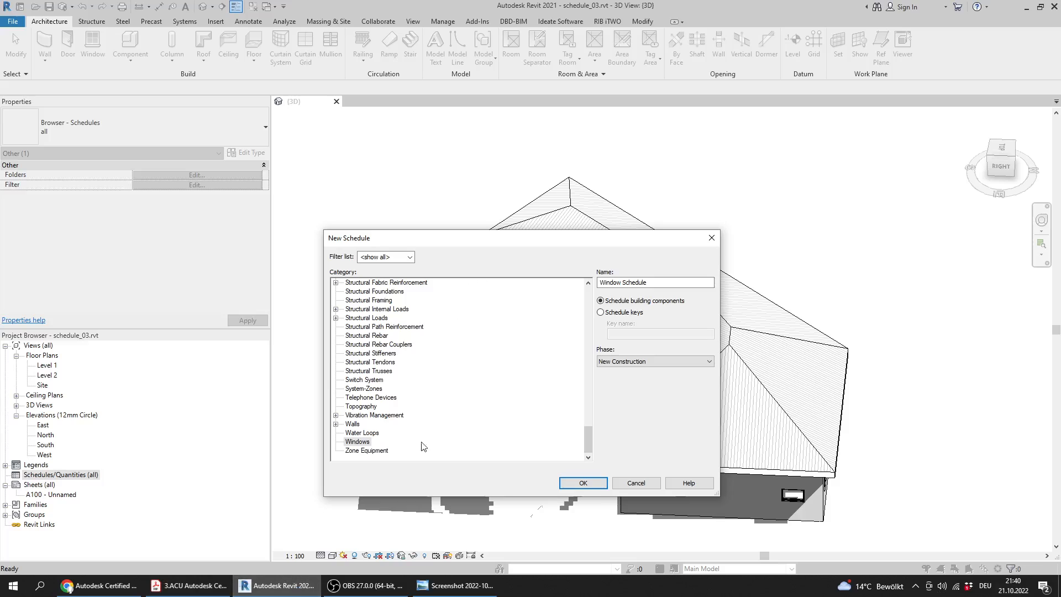
click(362, 443)
click(583, 484)
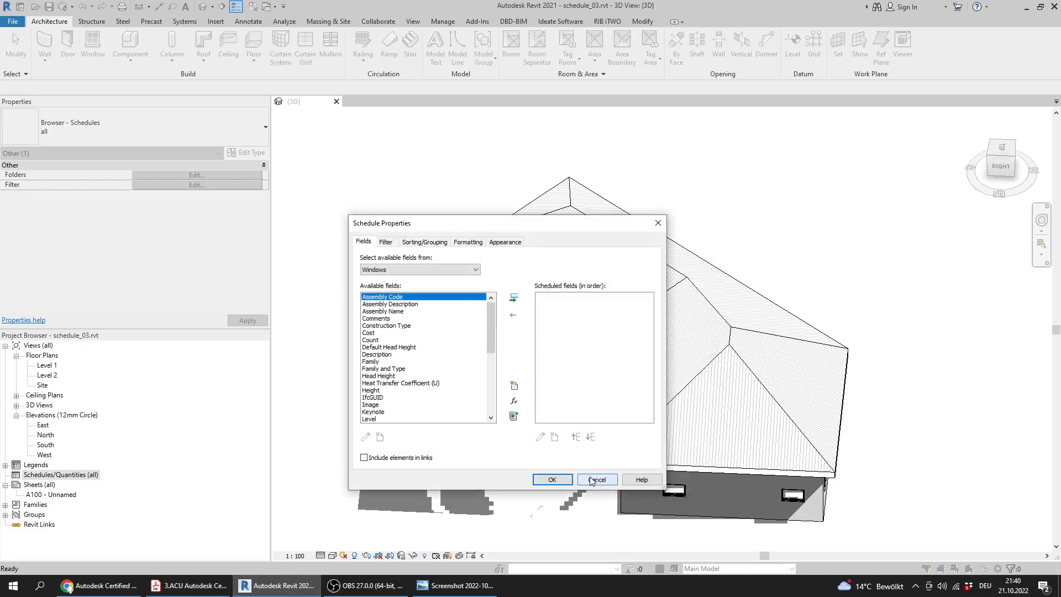
Add the Family and Type fields, in that order, to the window schedule
click(395, 333)
key(f)
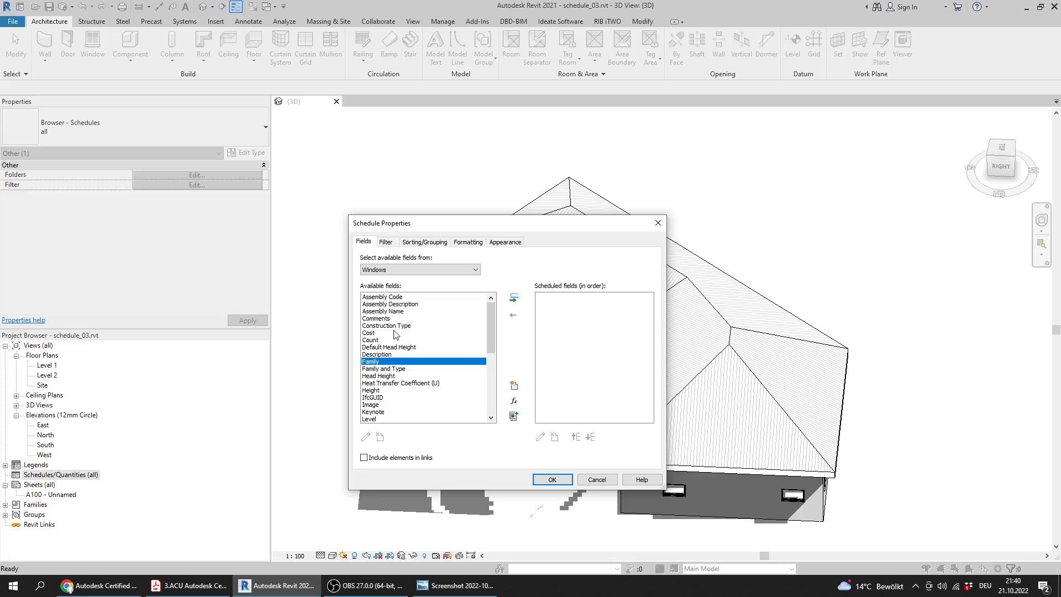
double_click(375, 364)
click(385, 312)
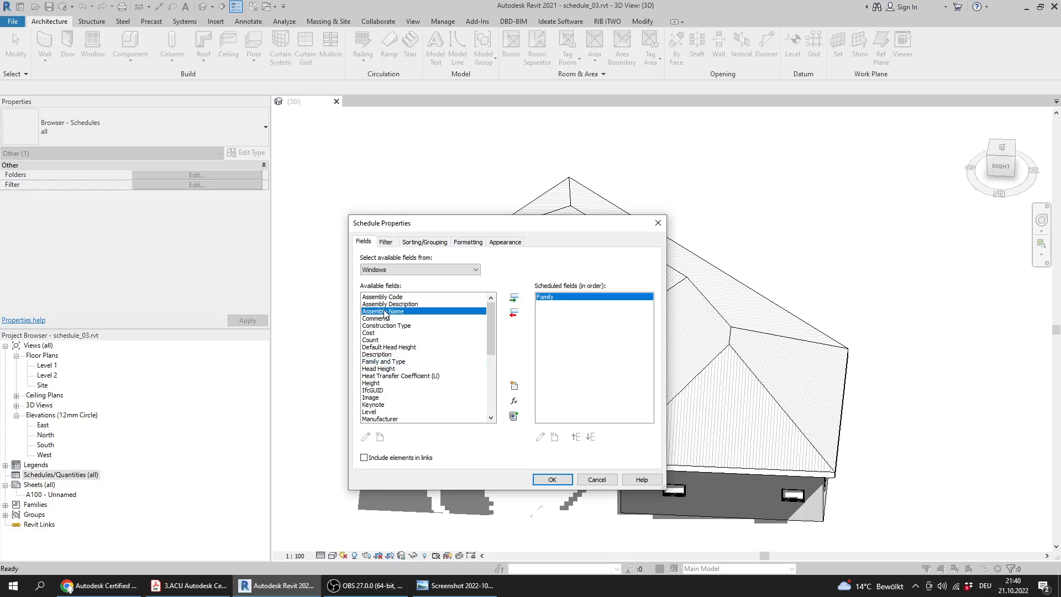
key(t)
key(t)
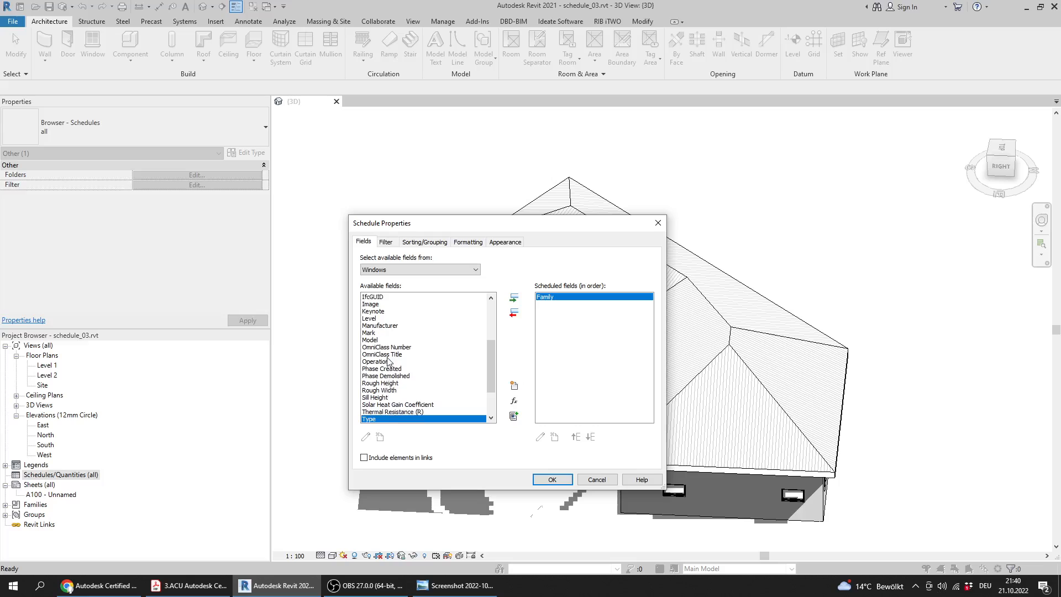
scroll(388, 358, down, 3)
double_click(372, 371)
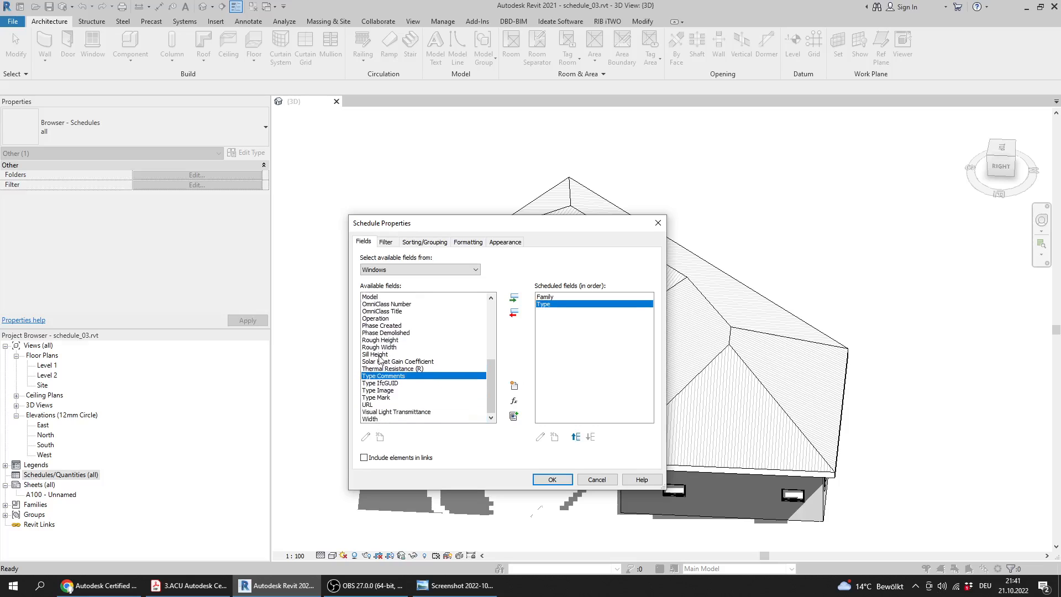
Add the Level and Count fields after Type in the window schedule
click(385, 334)
scroll(385, 334, up, 2)
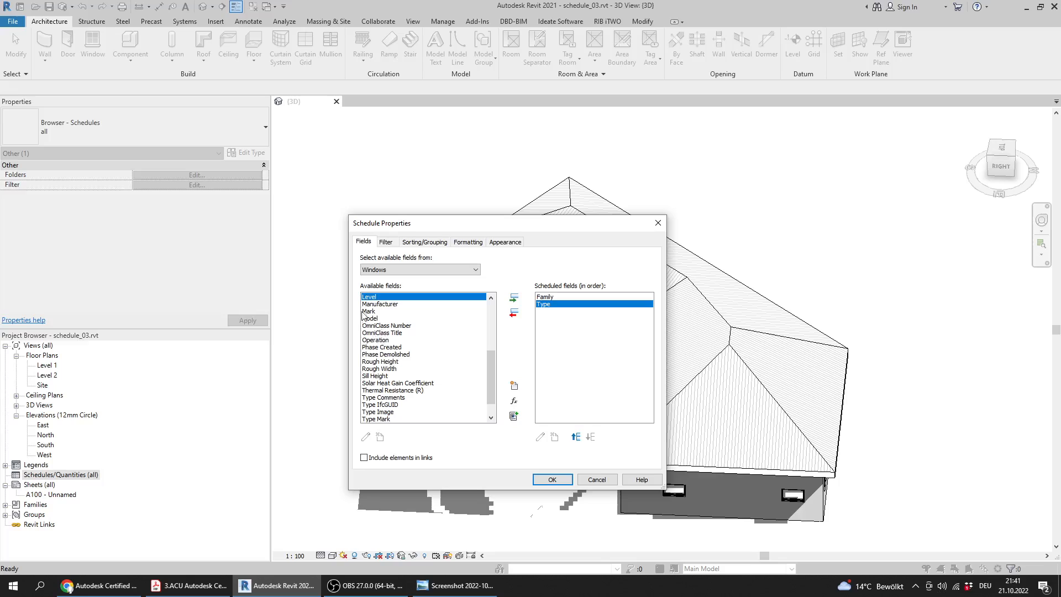
double_click(373, 305)
click(389, 362)
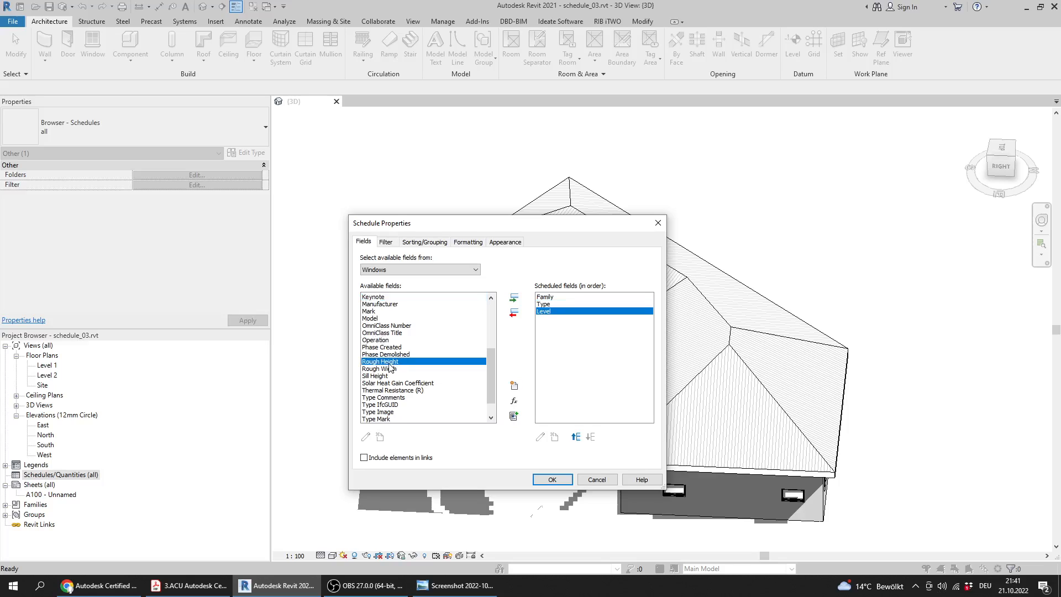
key(c)
double_click(374, 319)
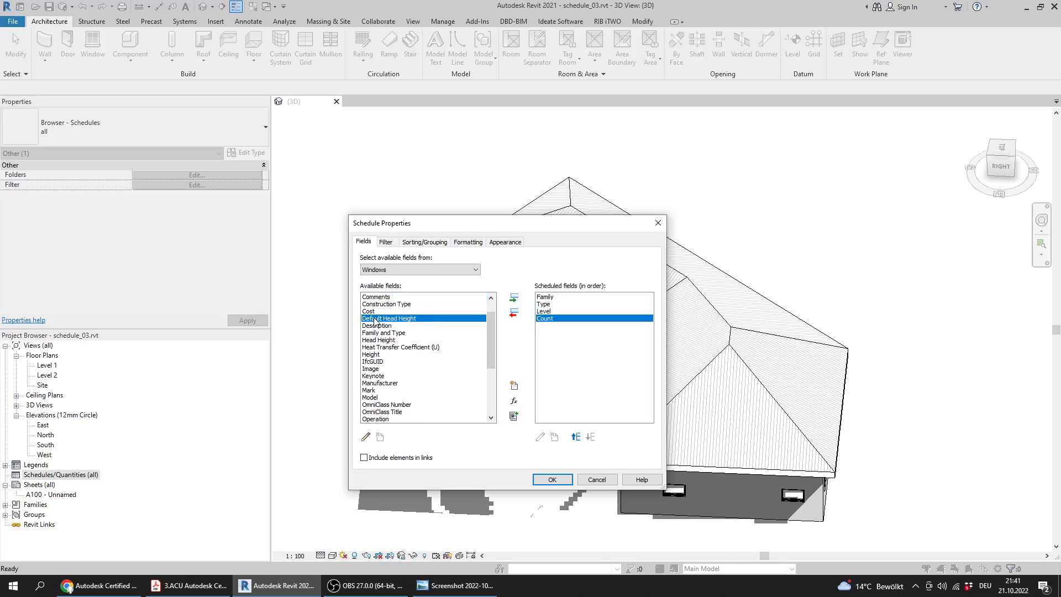
Check Question 10's sorting rule in the PDF, and sort the window schedule in Revit by Family with a blank line
click(196, 591)
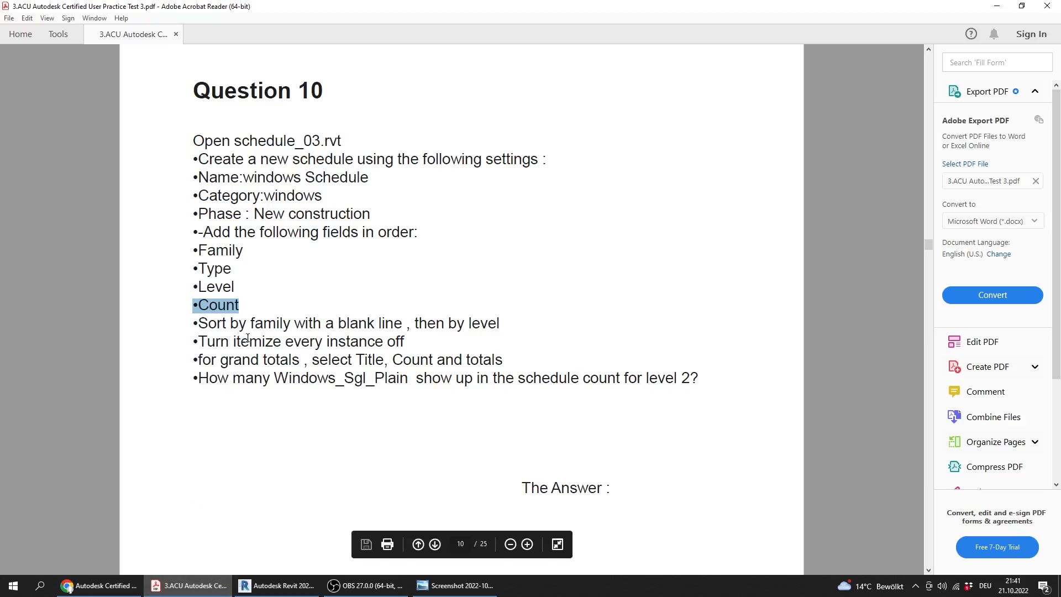
drag(199, 329, 486, 328)
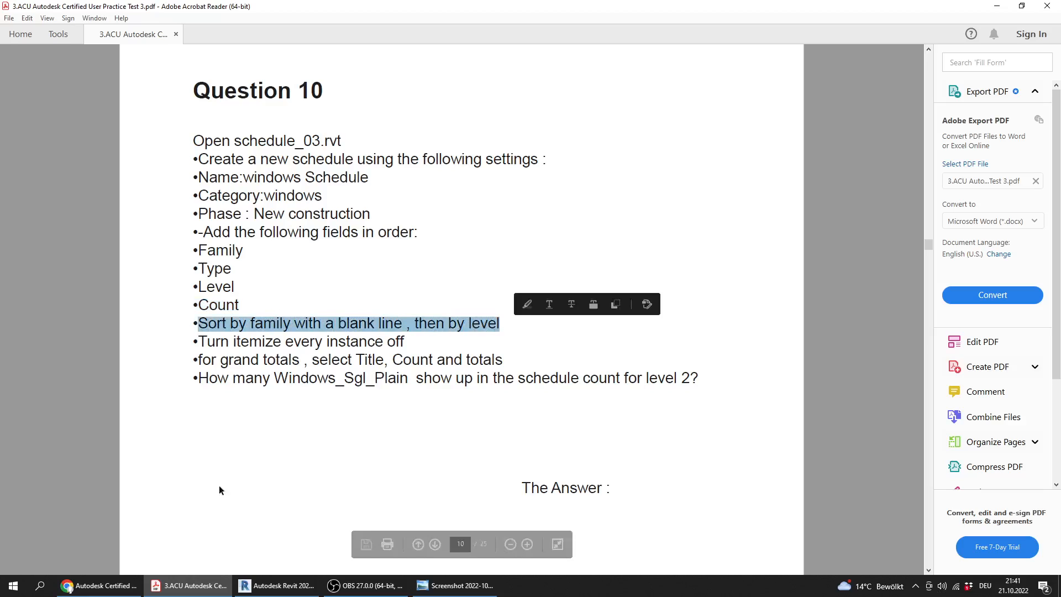
click(277, 586)
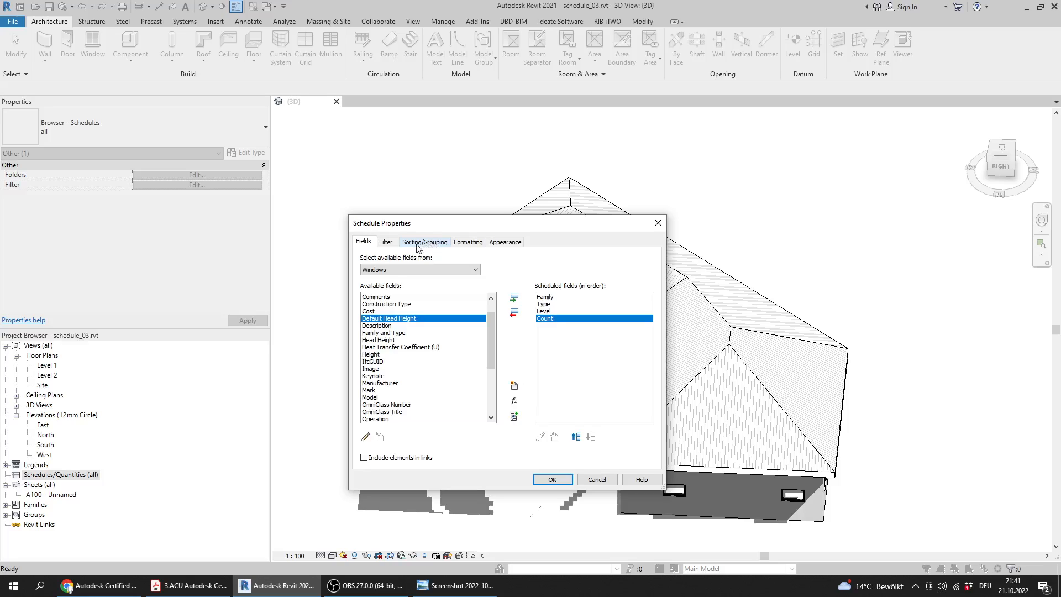
click(440, 248)
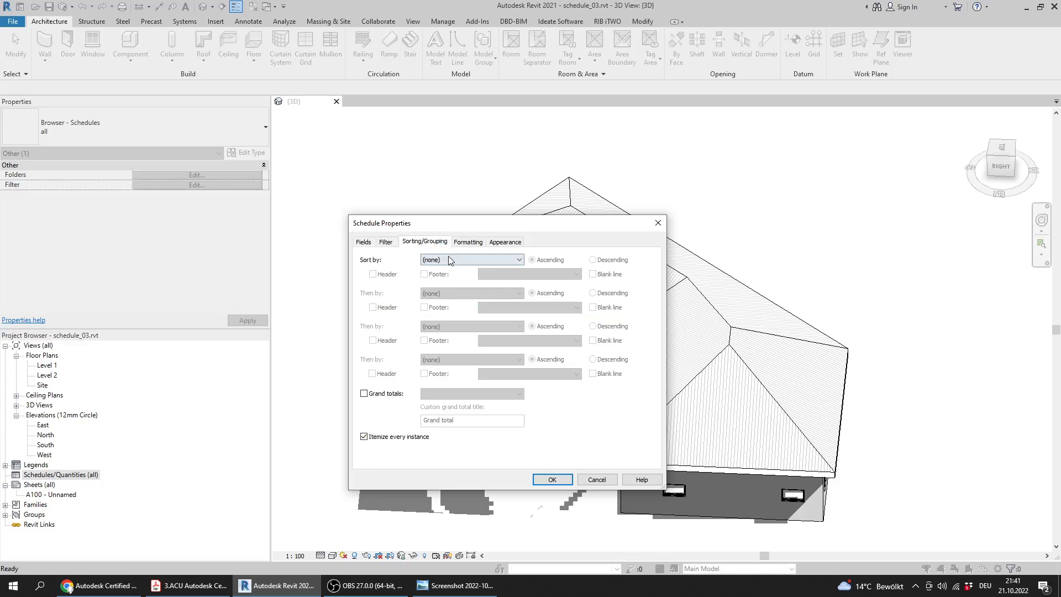
click(450, 259)
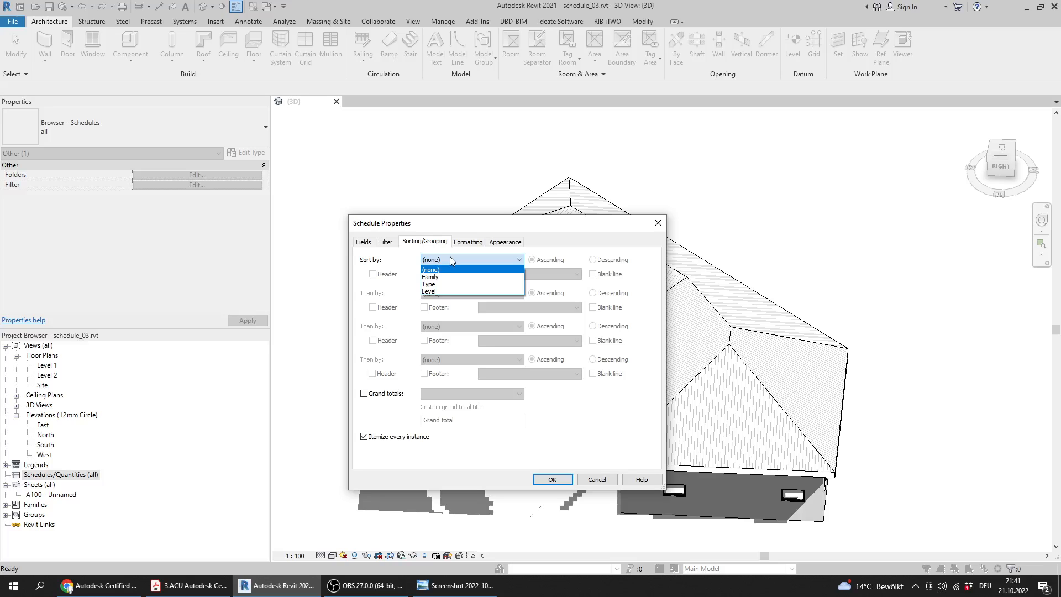
click(452, 277)
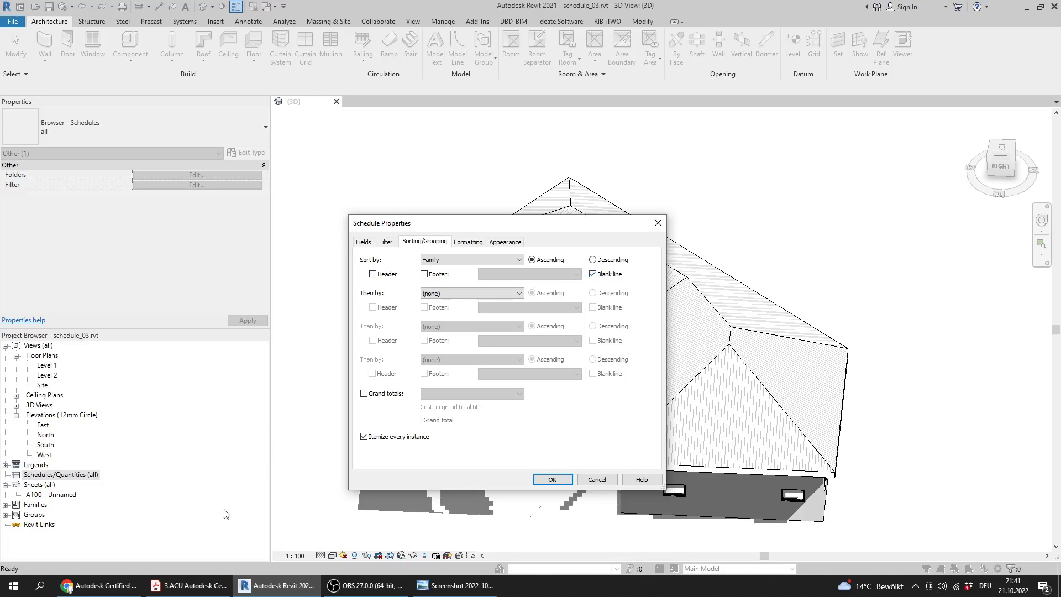
Recheck the sorting rule in the PDF, and set Level as the window schedule's second sort criterion in Revit
click(195, 591)
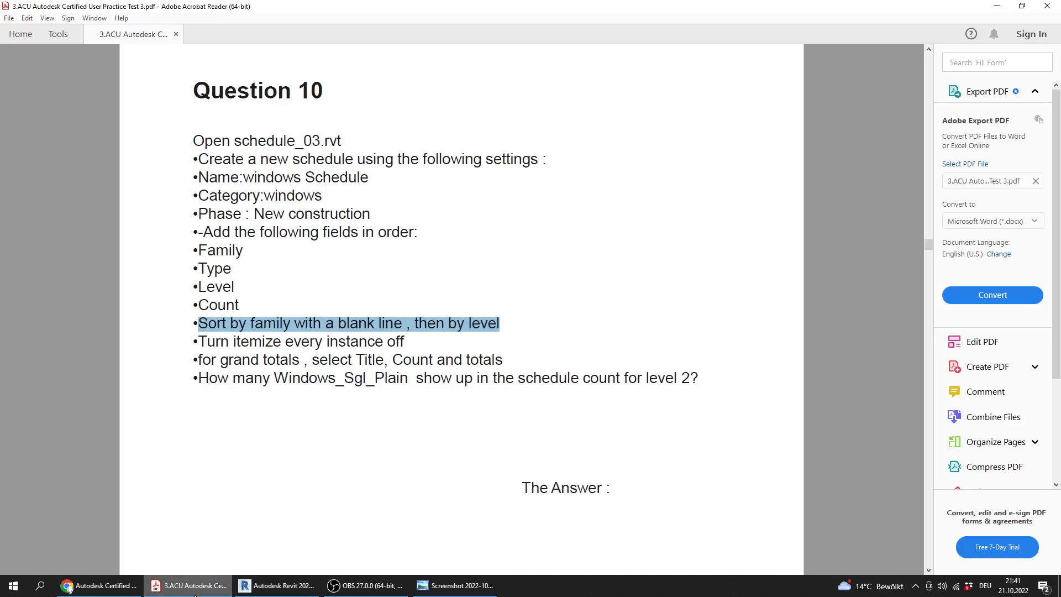
click(194, 590)
click(424, 294)
click(442, 326)
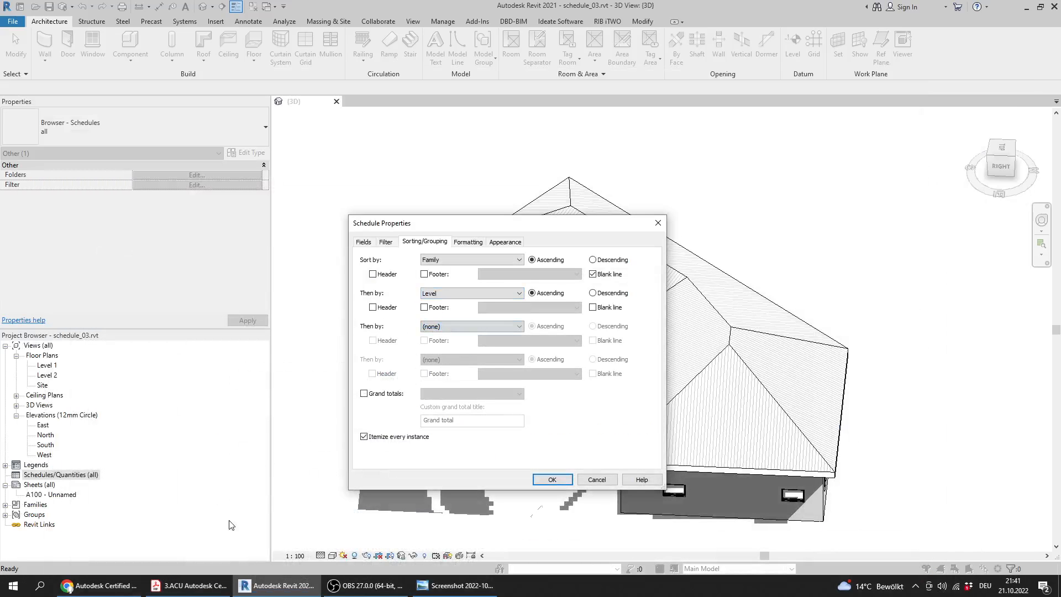
Switch to the PDF and read Question 10's requirements for itemizing instances and grand totals
click(195, 587)
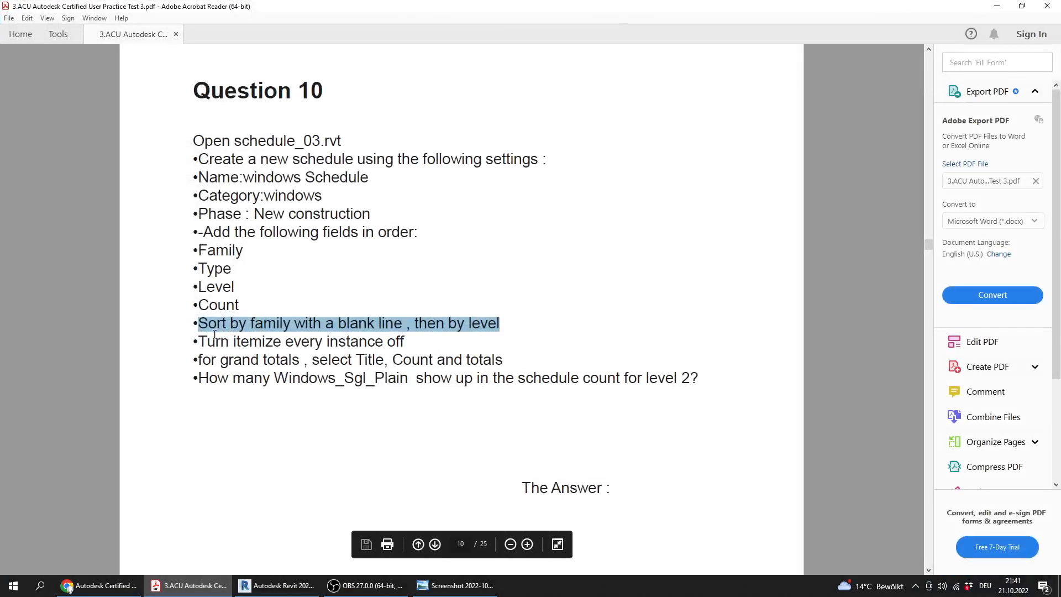
drag(200, 341, 402, 341)
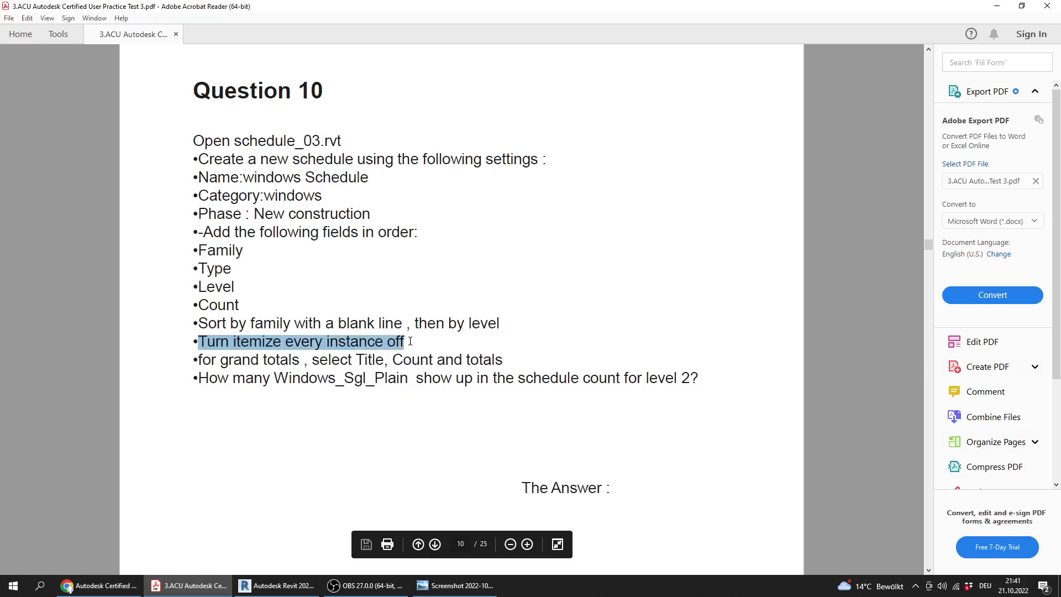
drag(199, 360, 514, 360)
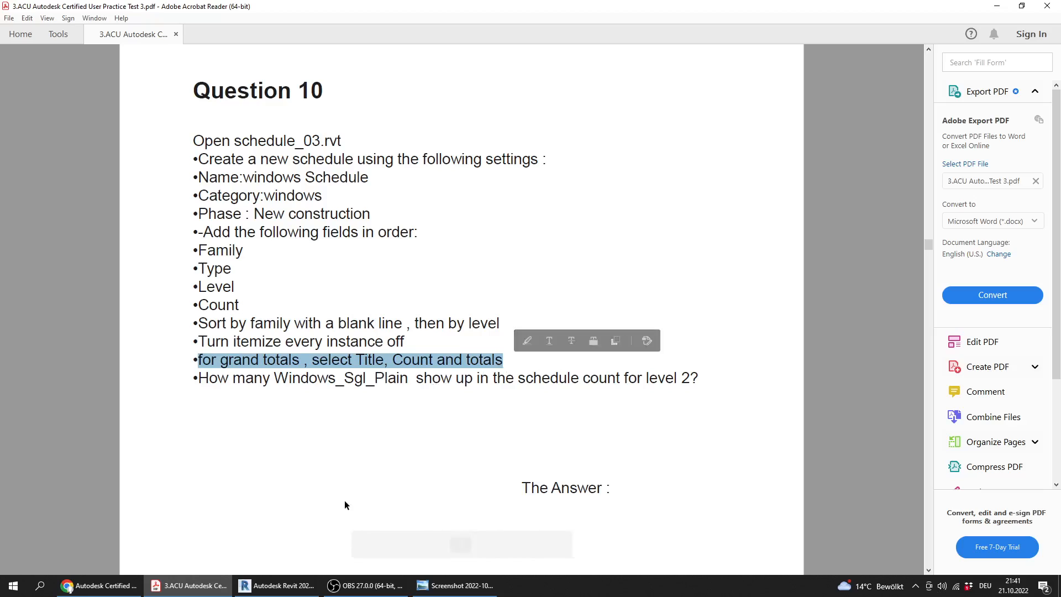
click(314, 449)
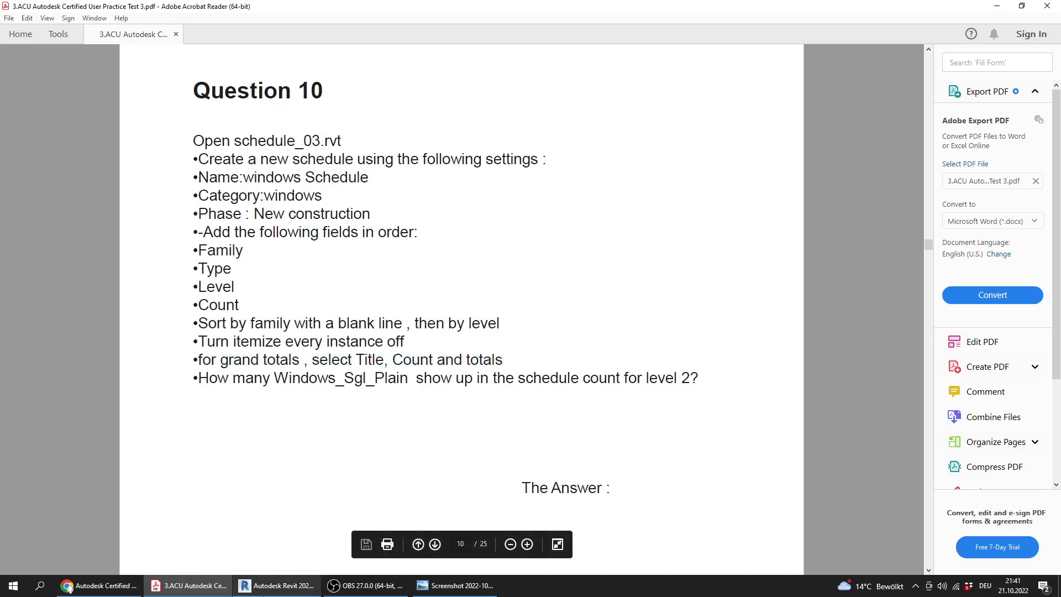
click(277, 586)
Turn off itemizing every instance, enable grand totals with title, count, and totals, and apply the schedule properties
click(364, 437)
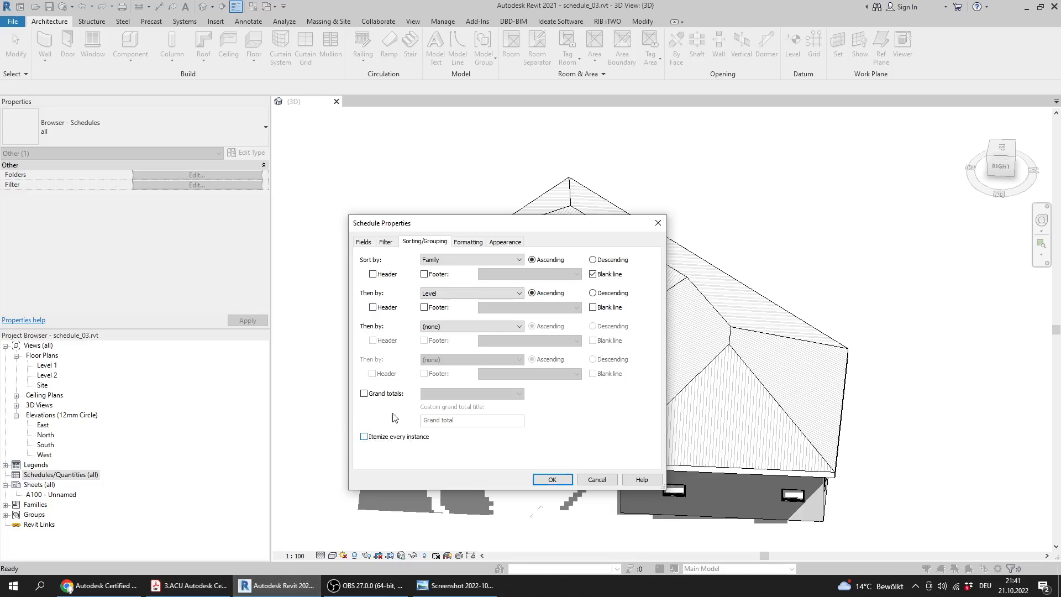
click(364, 394)
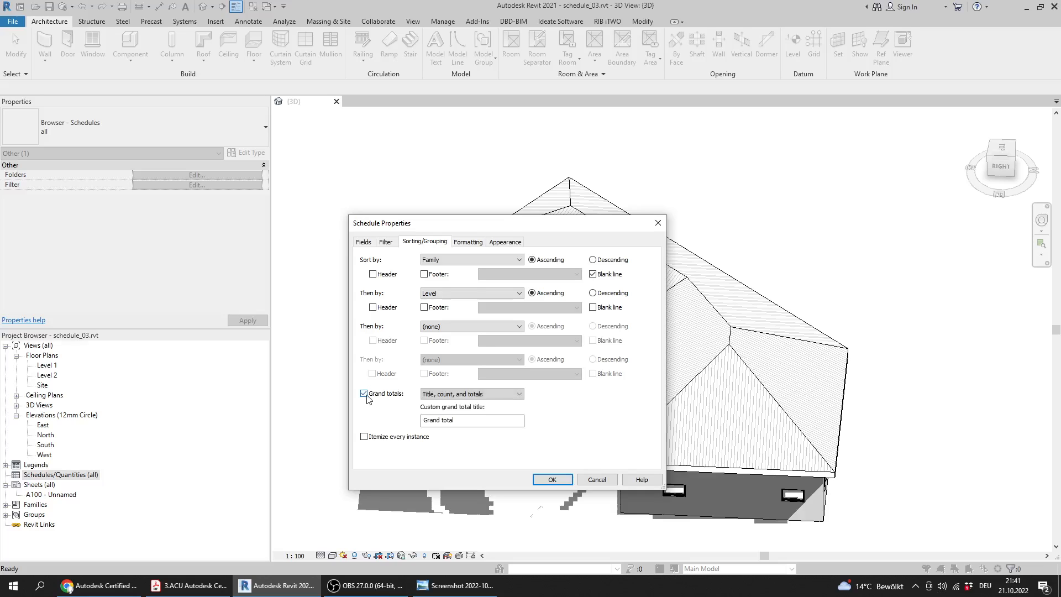
click(472, 395)
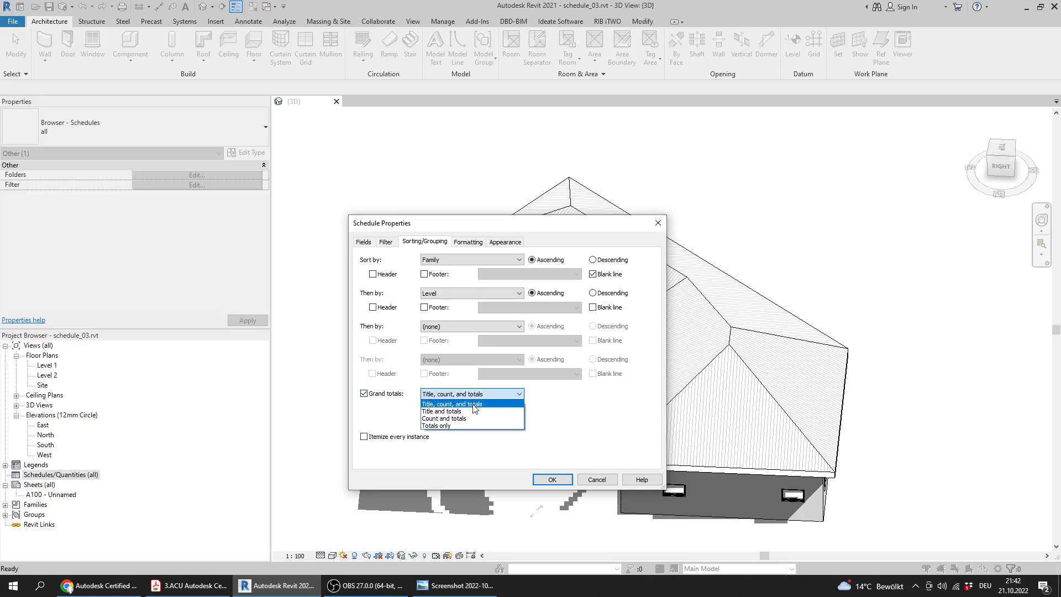
click(473, 407)
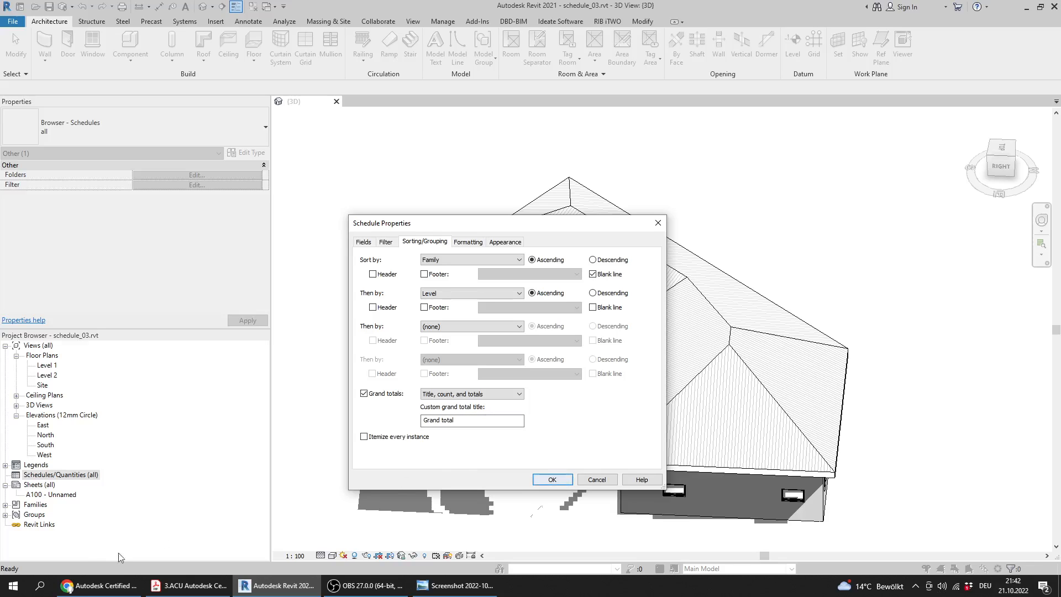
click(548, 479)
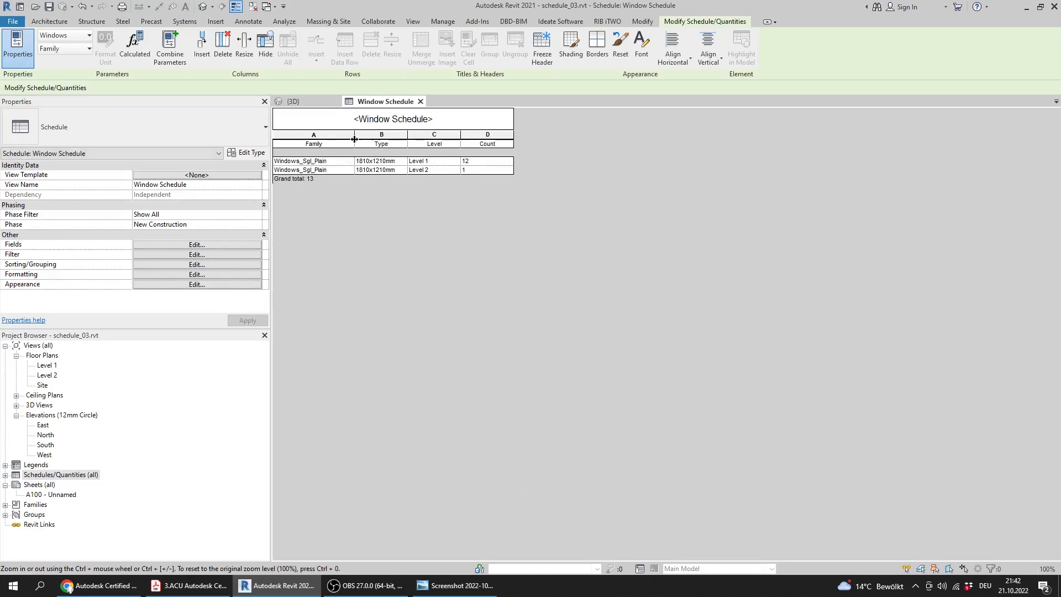
Reread Question 10's final question in the PDF, and check the Windows_Sgl_Plain count for Level 2 in Revit's window schedule
click(186, 587)
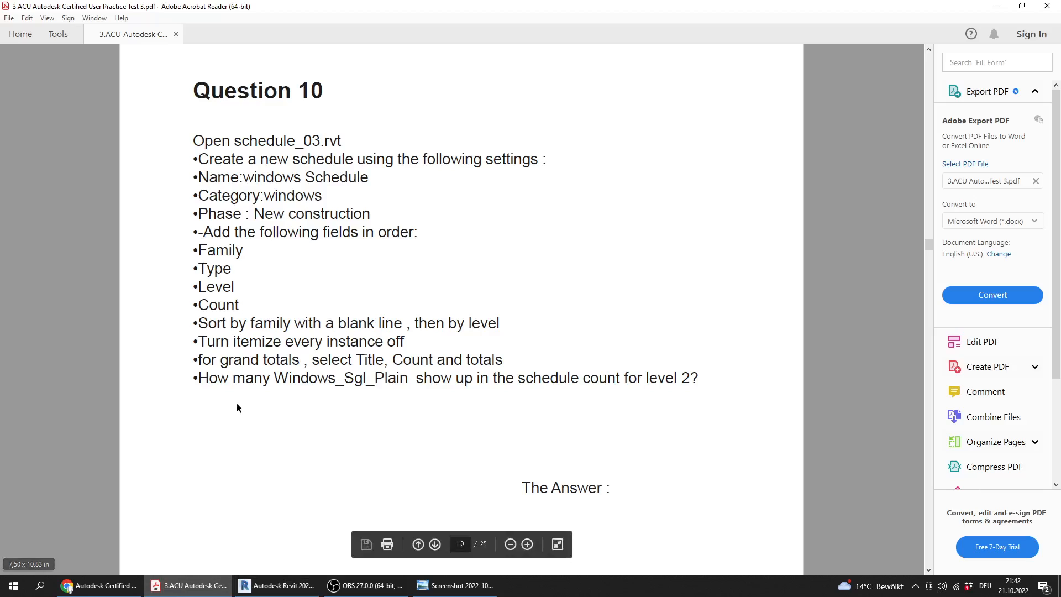
drag(274, 380, 417, 385)
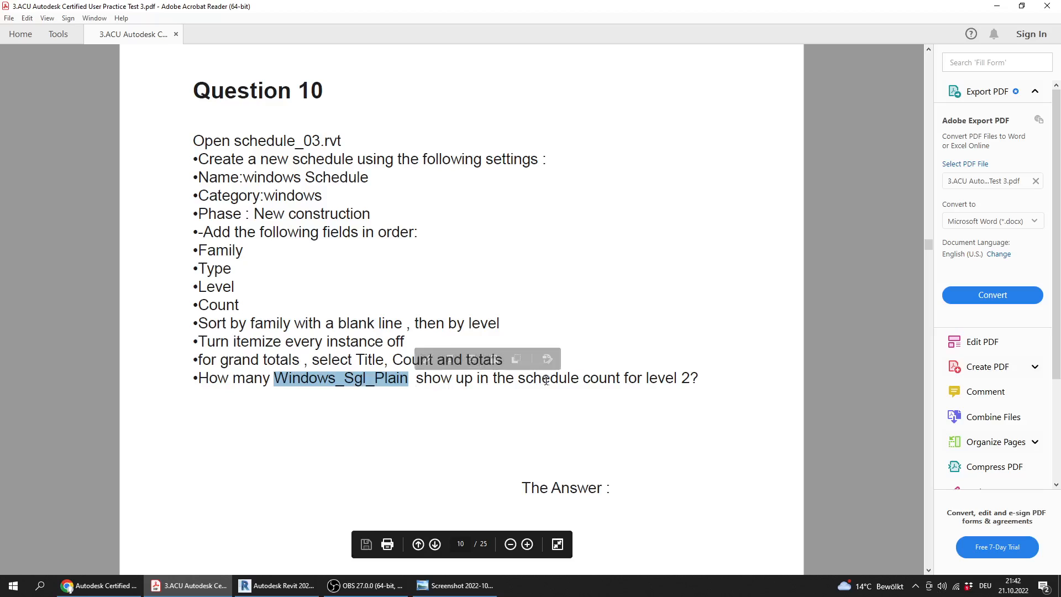
drag(679, 380, 689, 378)
click(689, 378)
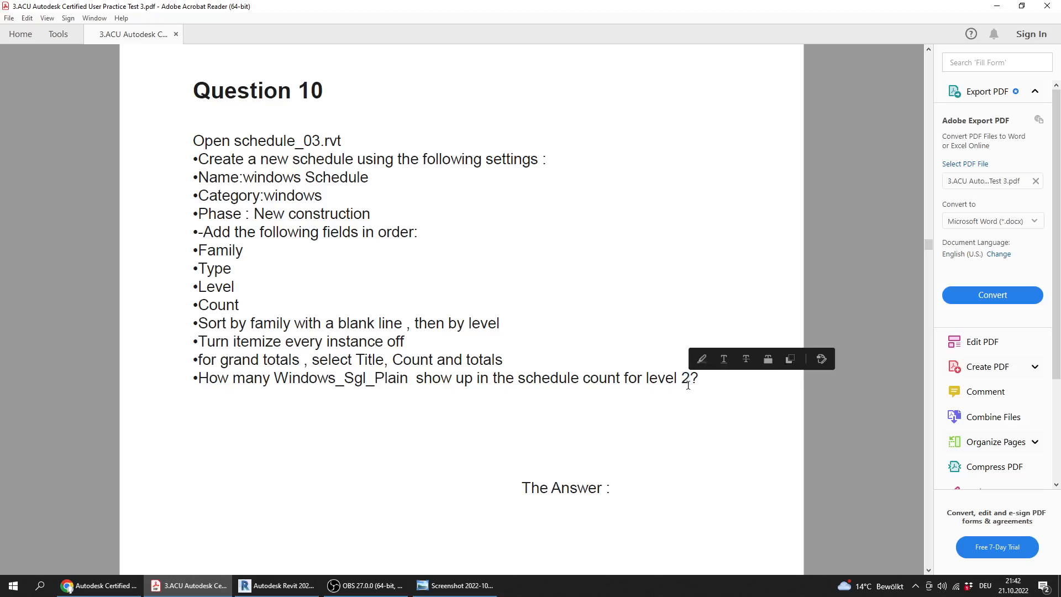
double_click(689, 378)
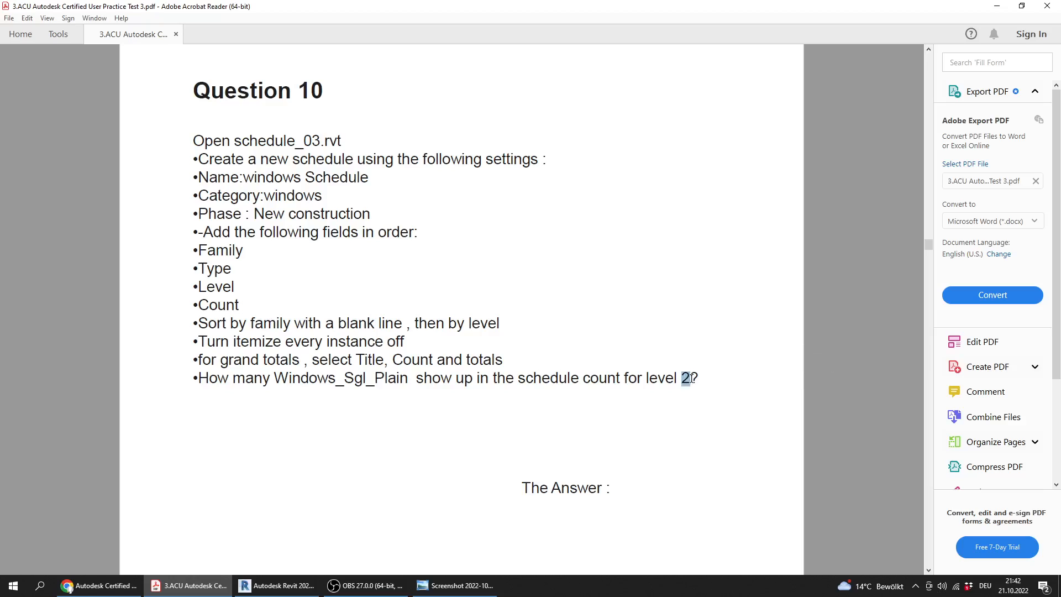
click(251, 583)
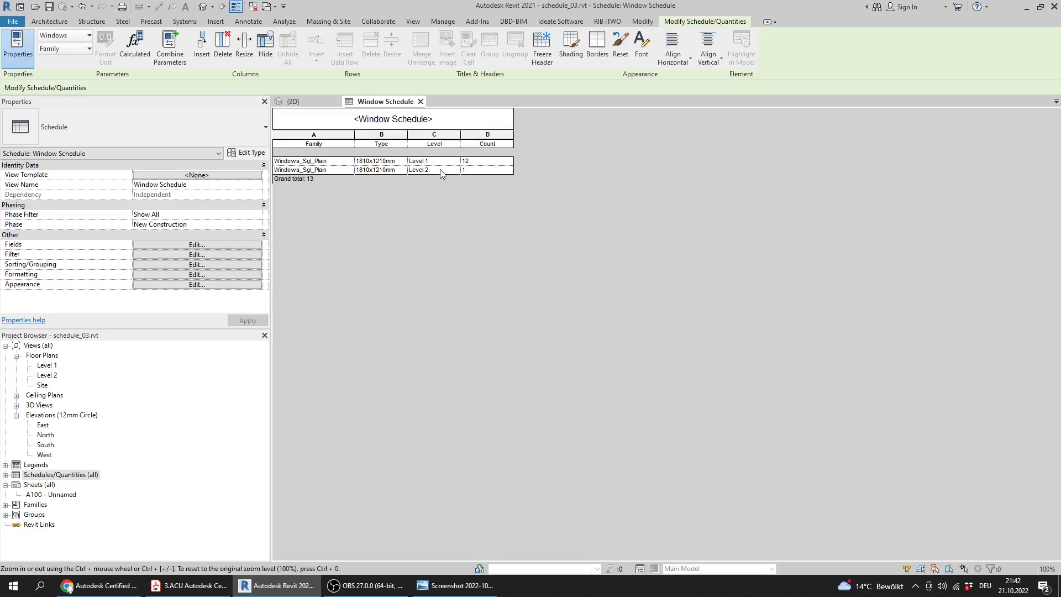
click(213, 587)
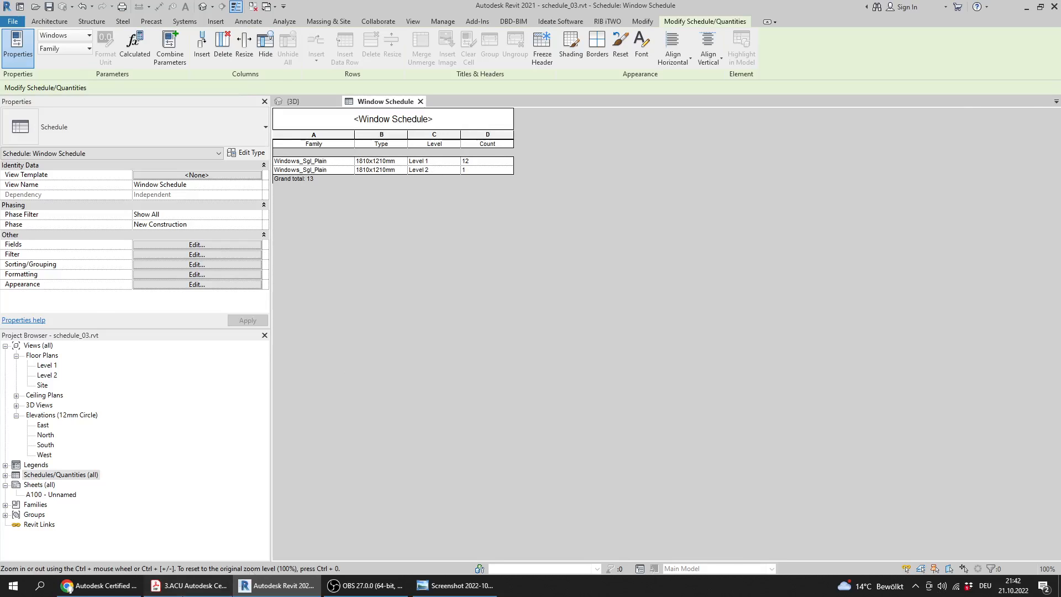
Check the Level 2 window count in the schedule, and compare it with Question 10 in the answer key image
click(213, 586)
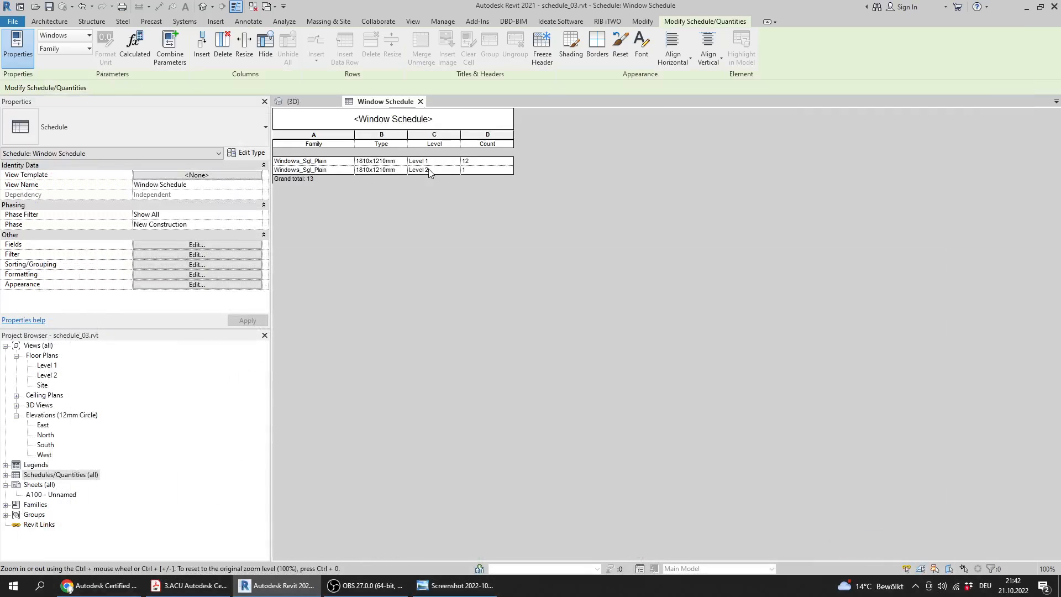
click(470, 172)
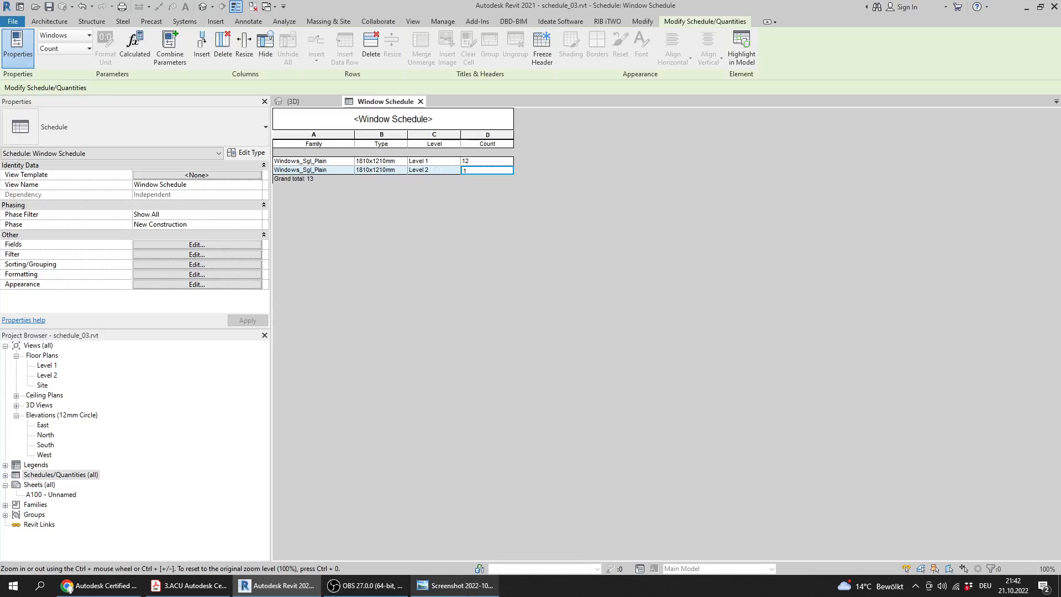
click(467, 592)
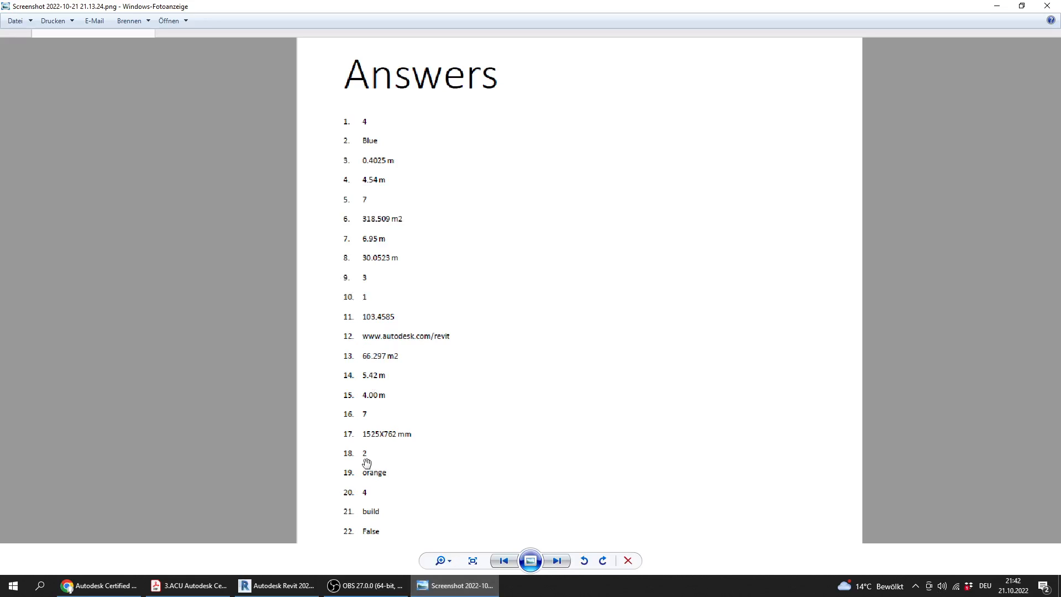
Switch to the PDF and go on to Question 11 to read its floor instructions
click(222, 589)
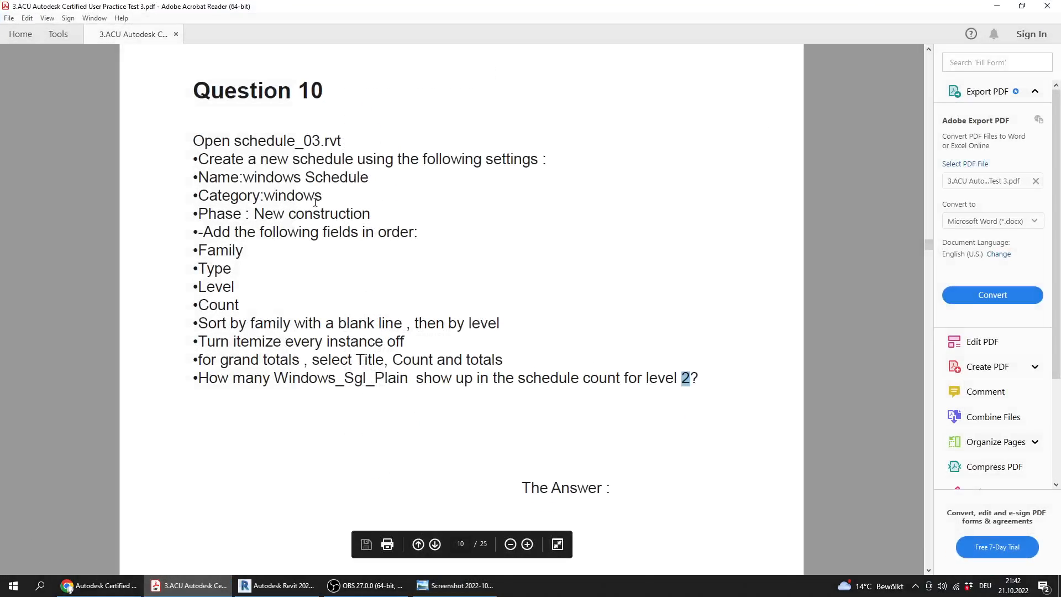
ctrl+scroll(373, 294, down, 2)
scroll(373, 298, down, 3)
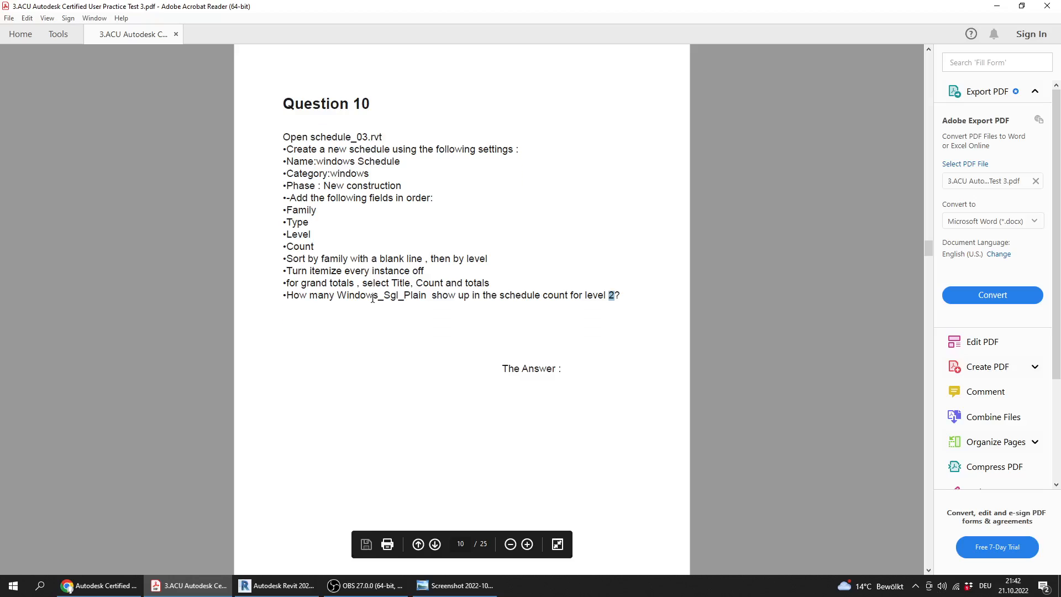
scroll(372, 304, down, 5)
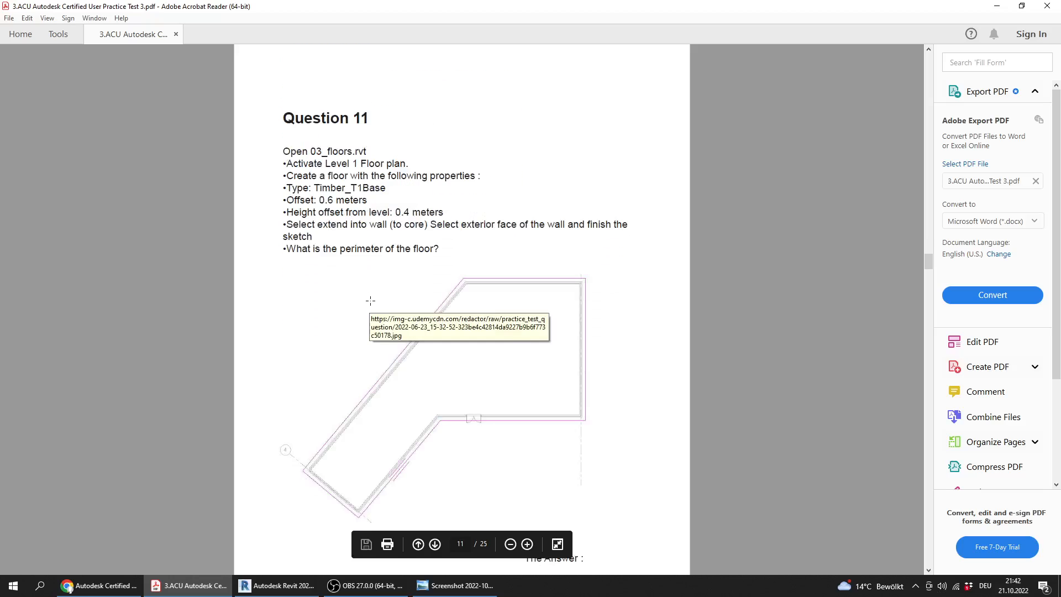
ctrl+scroll(353, 302, up, 1)
scroll(310, 294, up, 1)
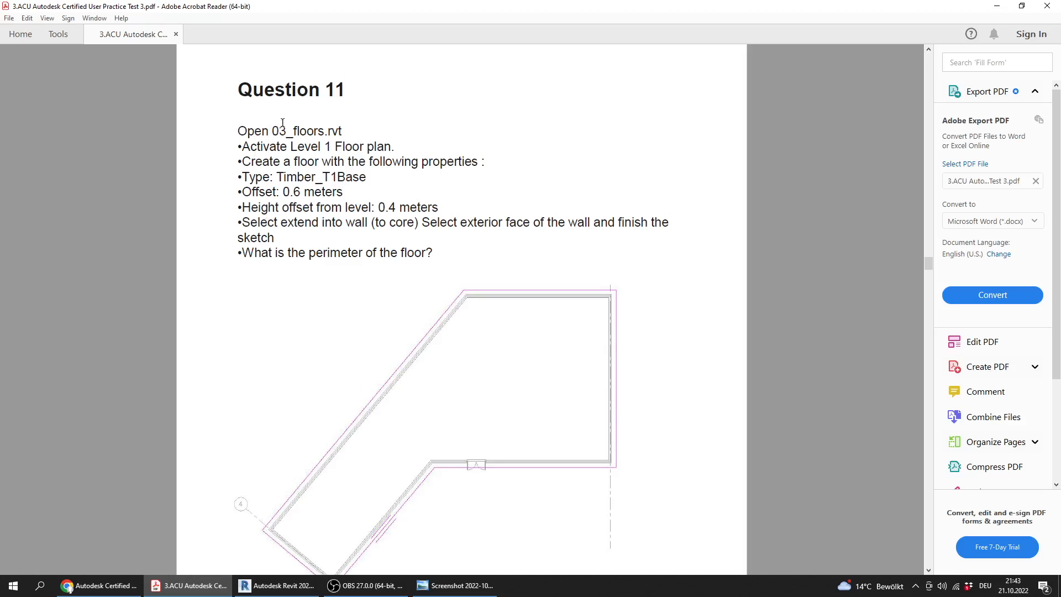
Return to Revit and close the window schedule and schedule_03.rvt without saving the changes
click(276, 585)
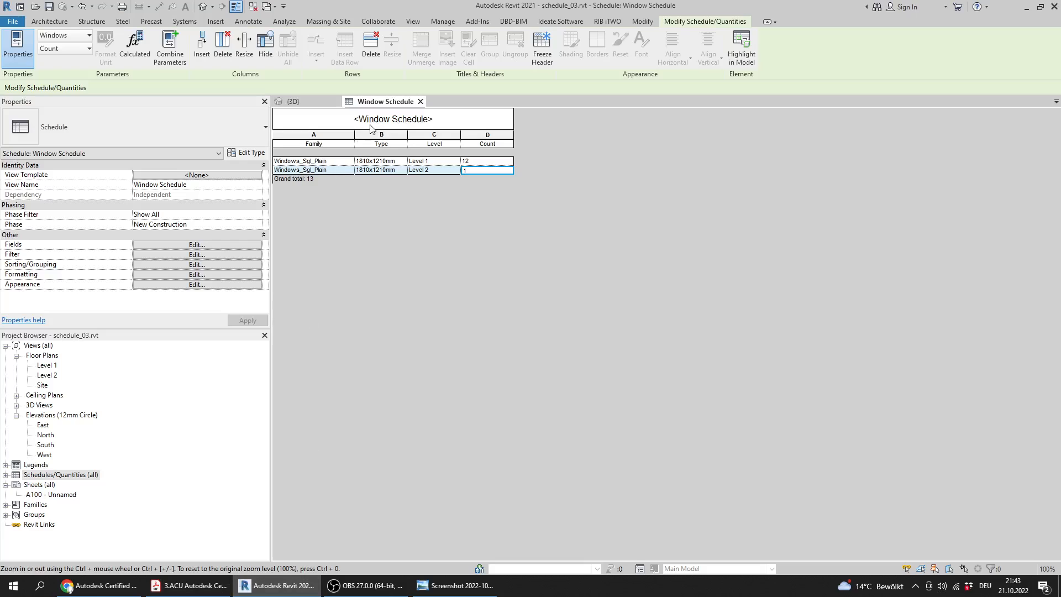
click(419, 102)
click(336, 102)
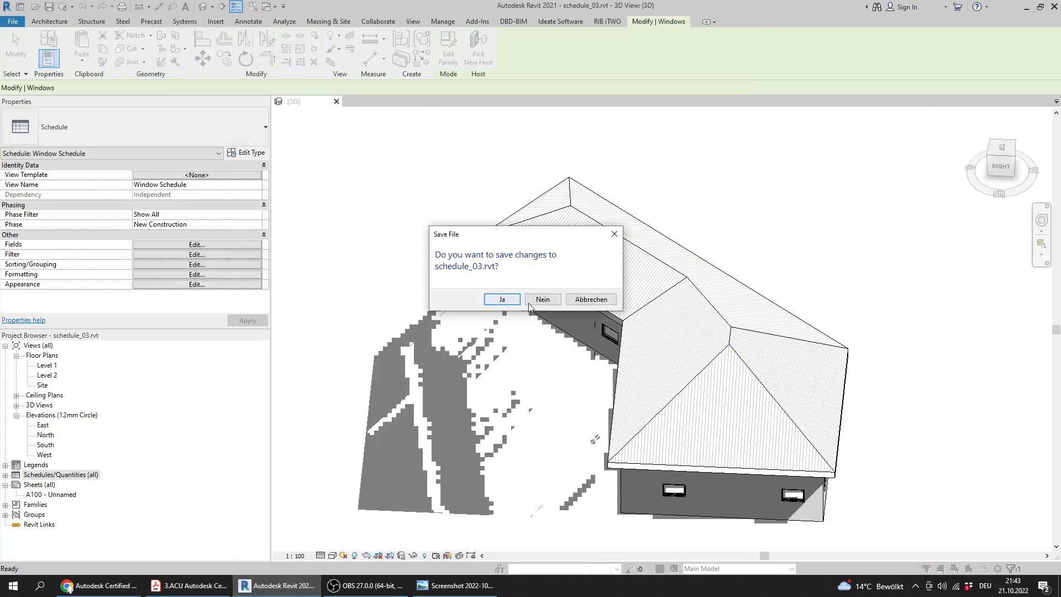
click(530, 300)
Confirm the required file name in the PDF, and open 03_floors.rvt from the Practice Exam 3_Files folder in Revit
click(90, 133)
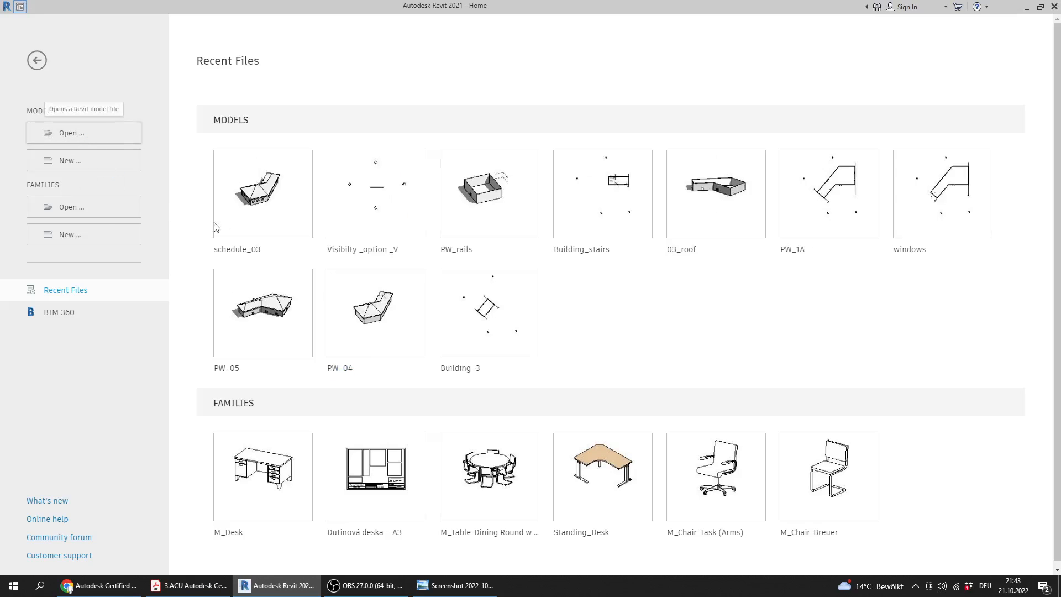
click(186, 588)
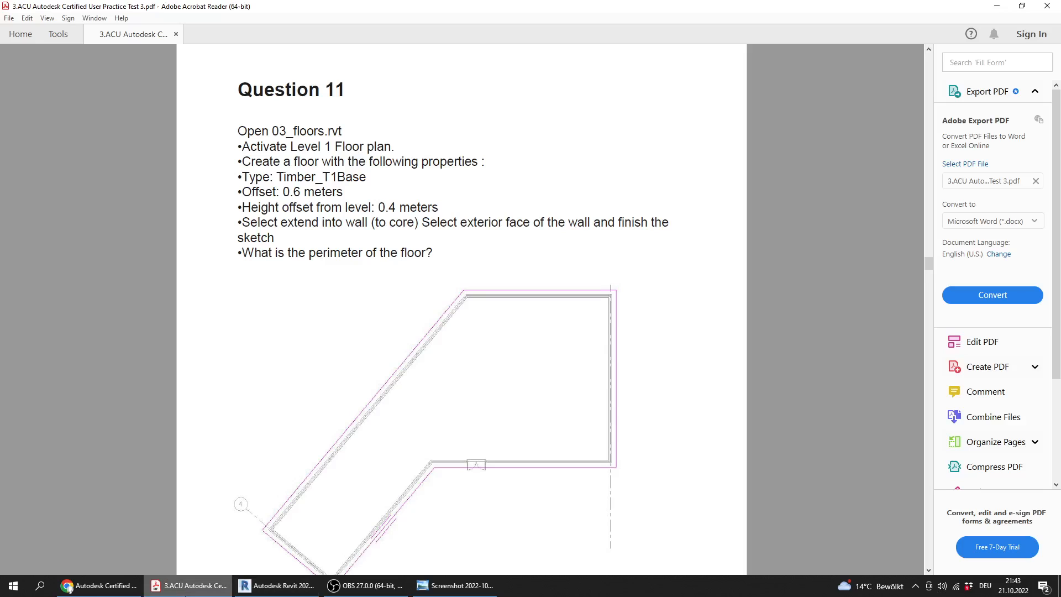
click(185, 594)
click(330, 231)
key(0)
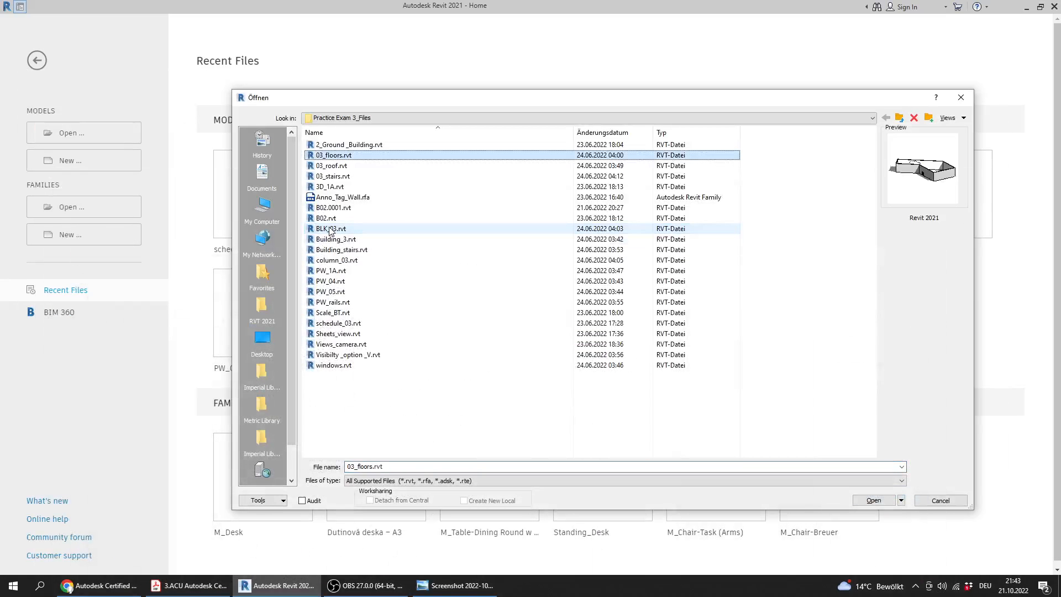
double_click(349, 158)
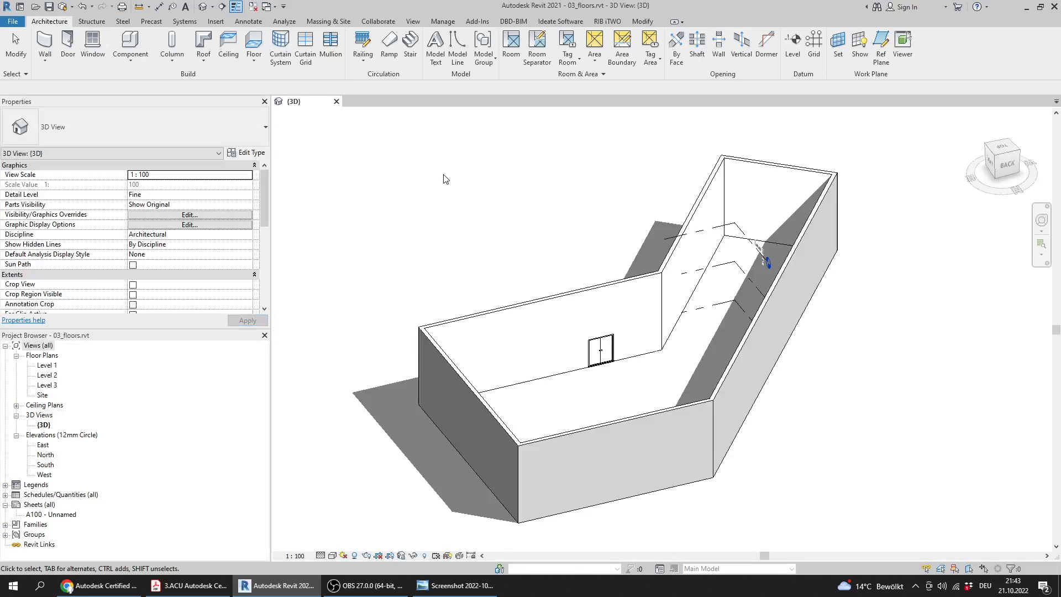
Recheck Question 11's required view in the PDF, and open the Level 1 floor plan in Revit
click(185, 590)
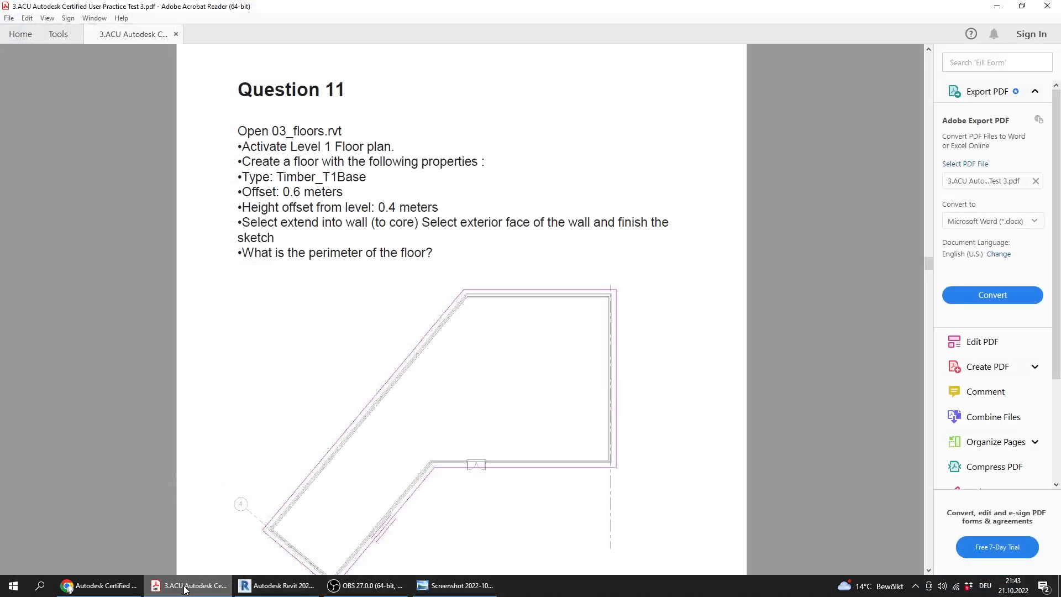
click(181, 589)
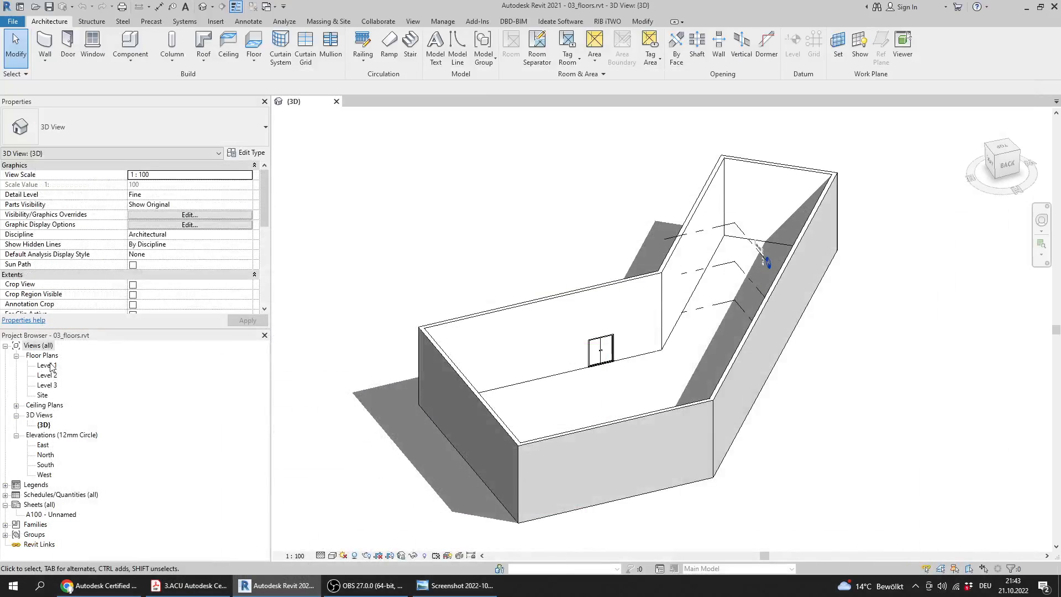
double_click(50, 365)
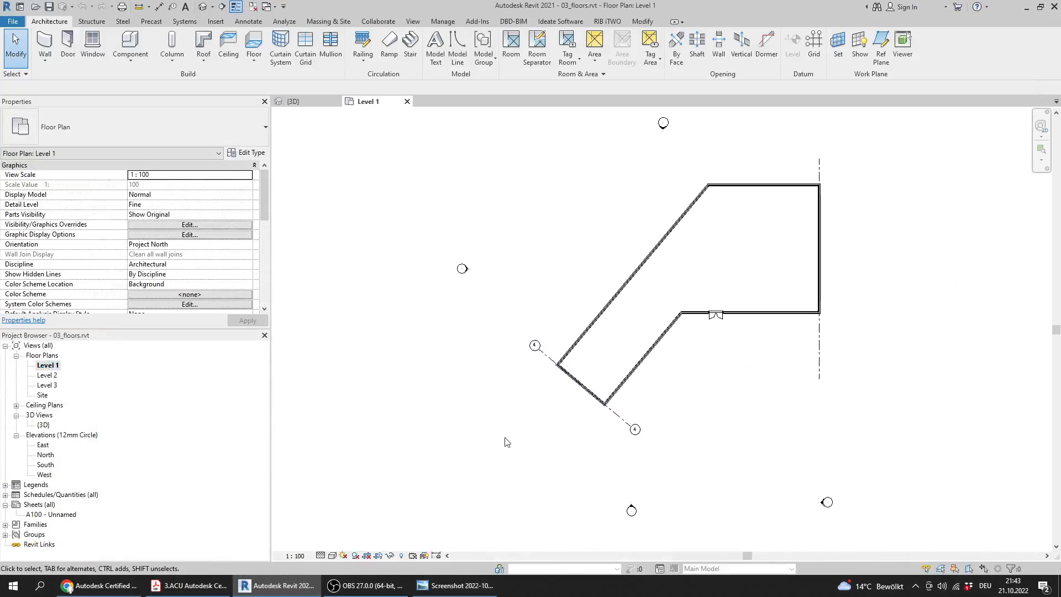
Switch to the PDF and read Question 11's floor properties and its question about the floor's perimeter
click(185, 587)
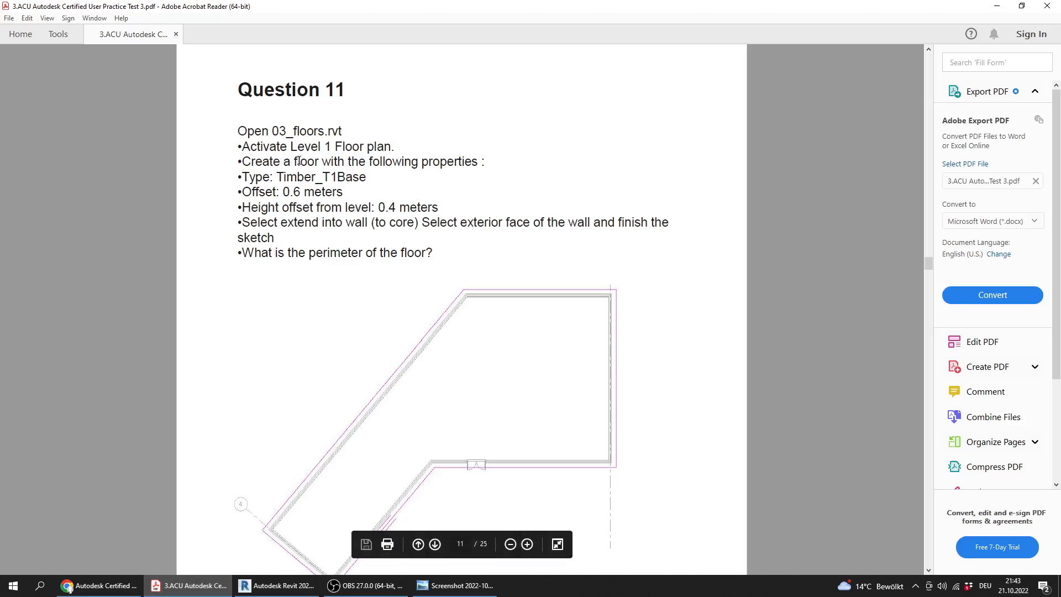
drag(294, 162, 478, 162)
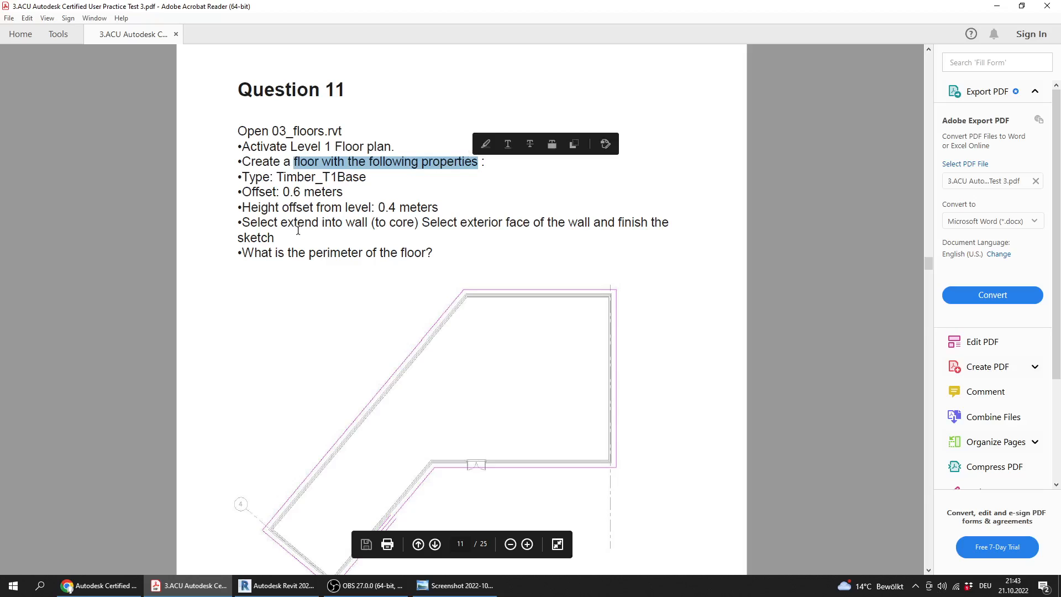
drag(305, 252, 238, 133)
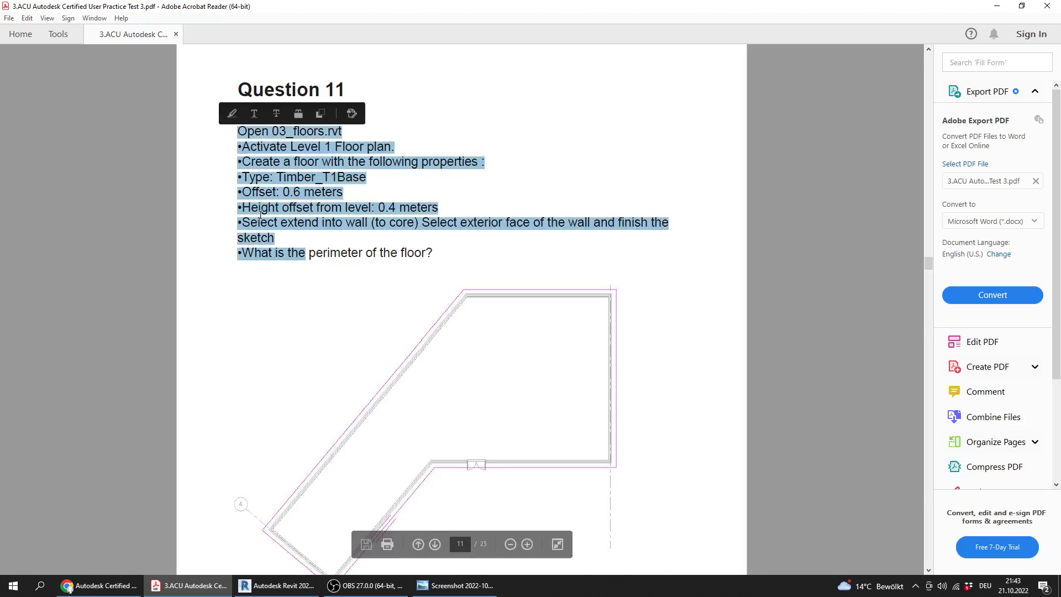
click(277, 246)
drag(432, 255, 250, 253)
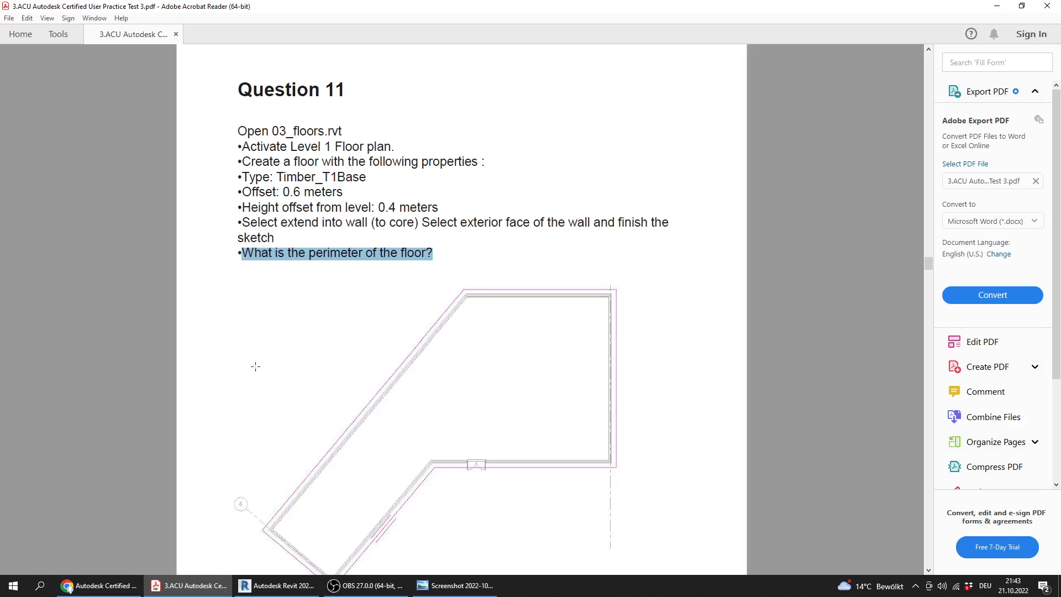
Return to Revit and start an architectural floor boundary sketch on the Level 1 plan
click(276, 586)
middle_drag(603, 290, 467, 317)
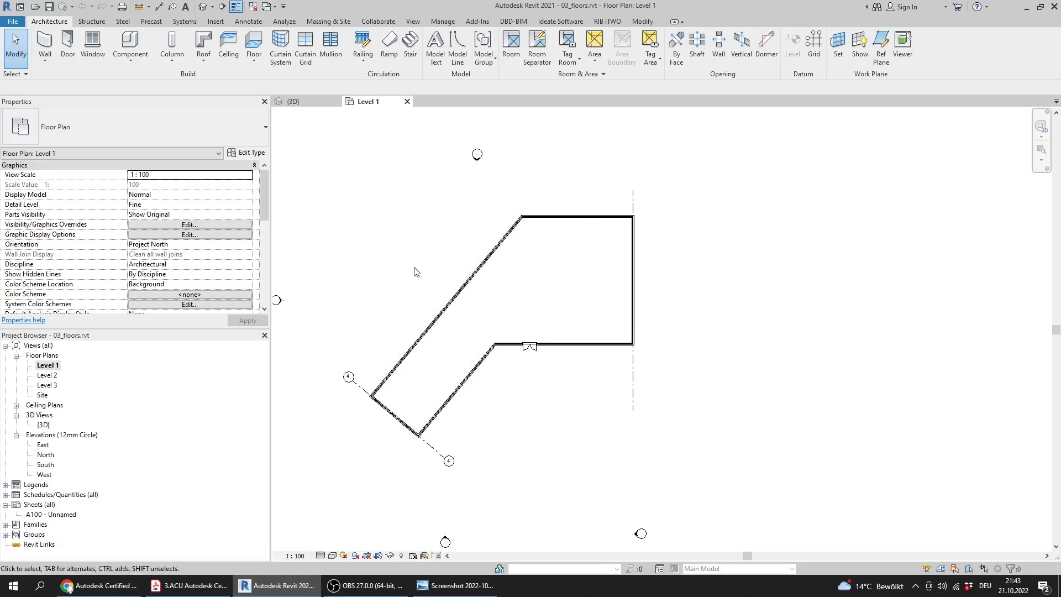
middle_drag(367, 254, 369, 270)
click(253, 67)
click(269, 83)
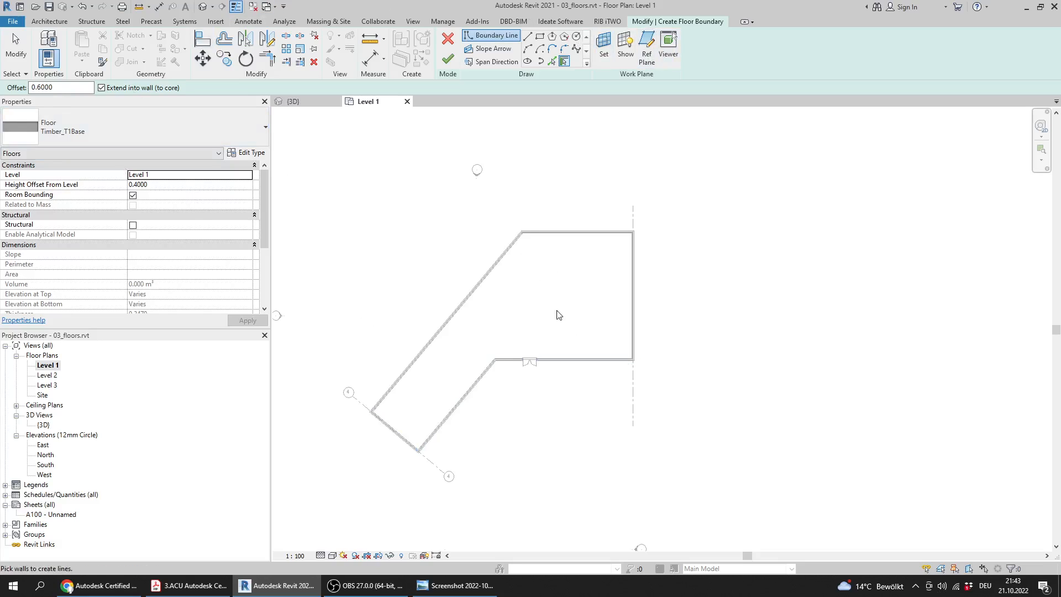
Compare the floor type and boundary offset in Revit with Question 11's requirements in the PDF
click(202, 591)
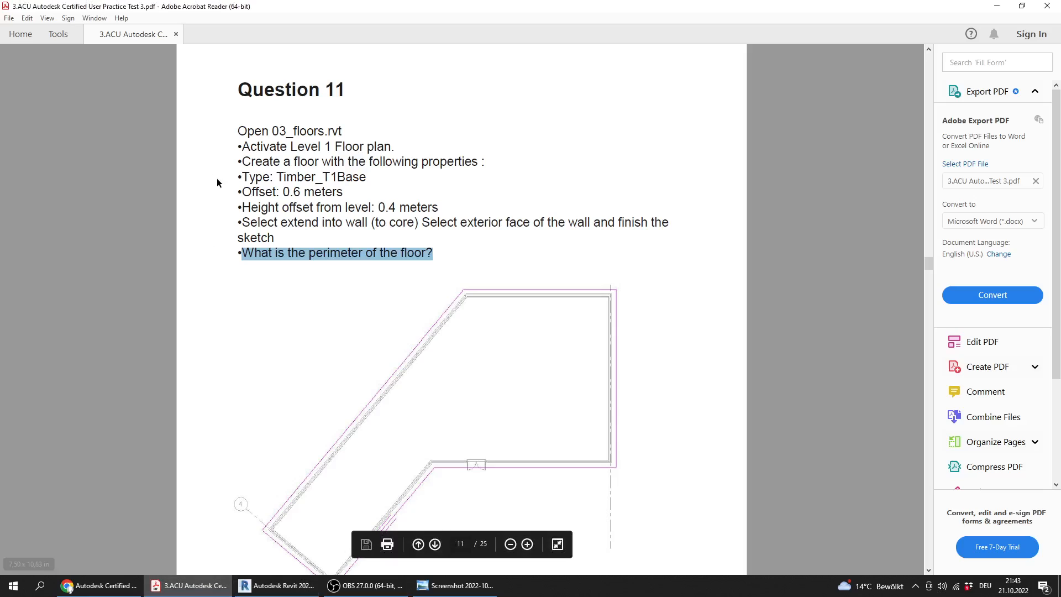
click(275, 586)
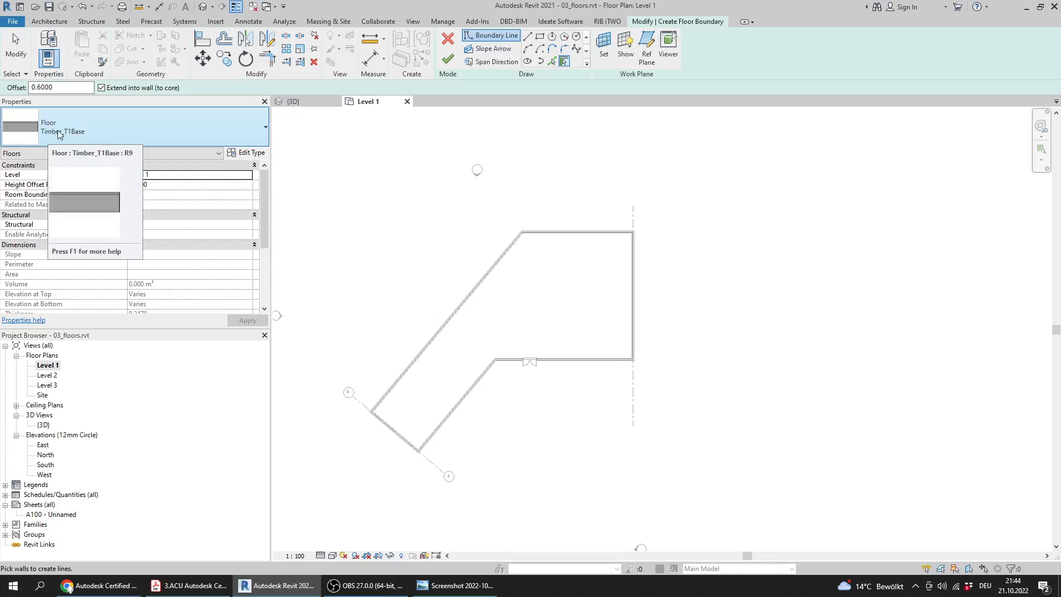
click(208, 593)
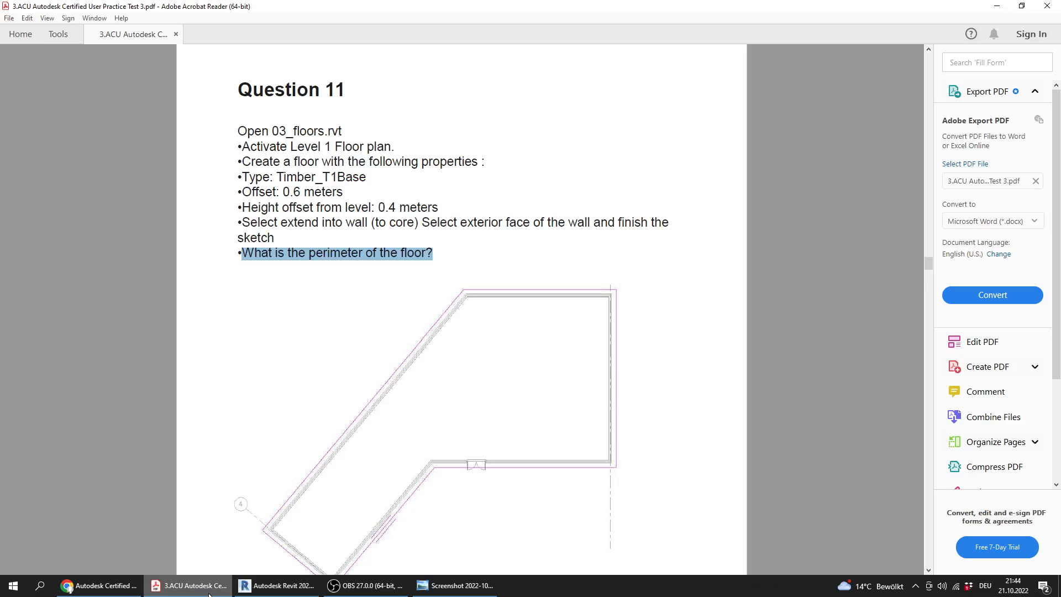
click(210, 593)
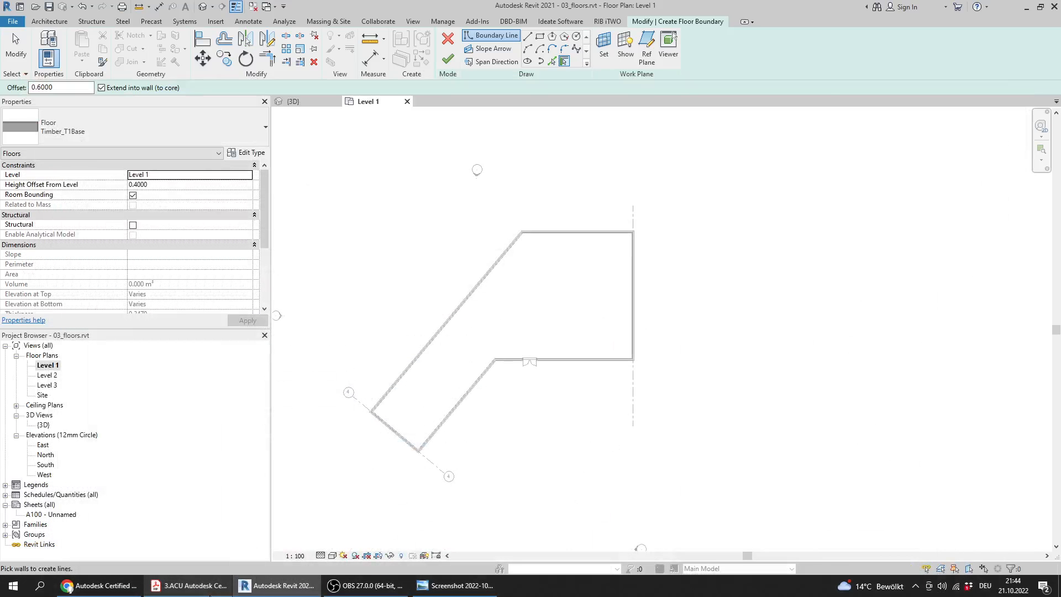
drag(54, 85, 5, 86)
Reread the height offset requirement in the PDF, and check the floor's Height Offset From Level and boundary offset in Revit
click(209, 588)
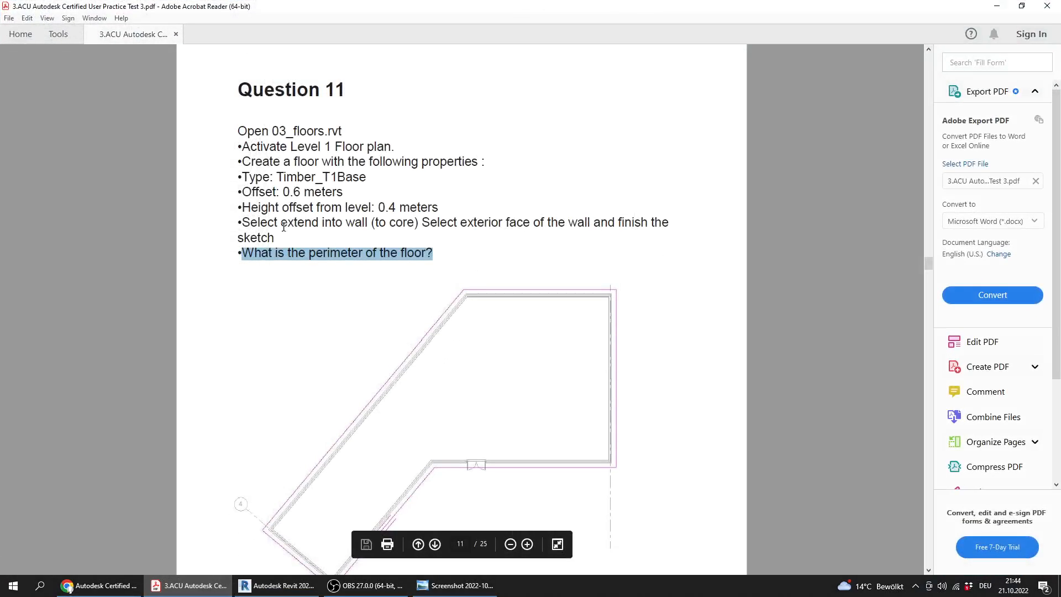
drag(441, 207, 242, 209)
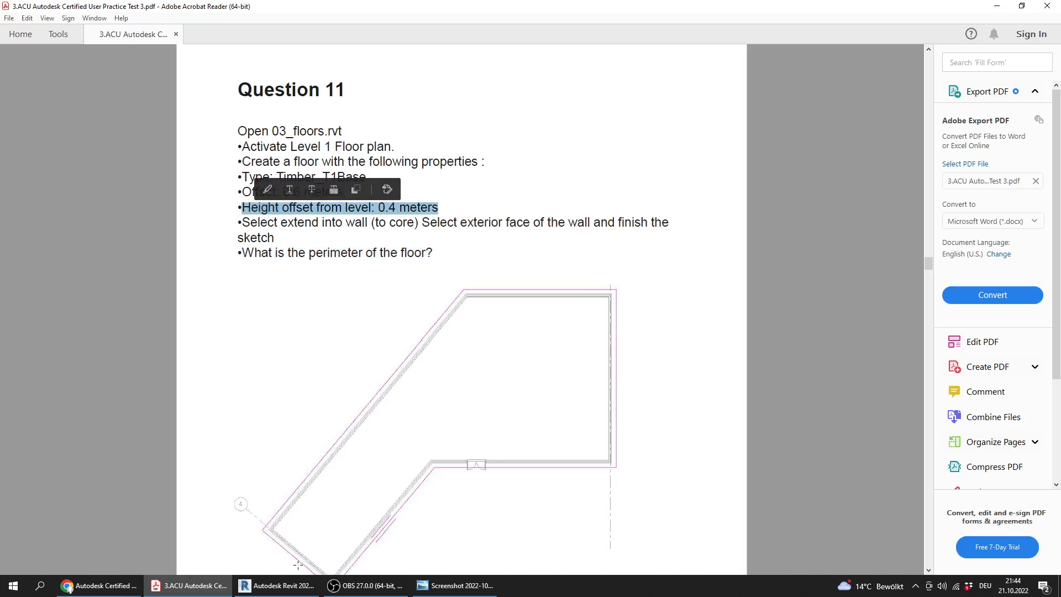
click(281, 587)
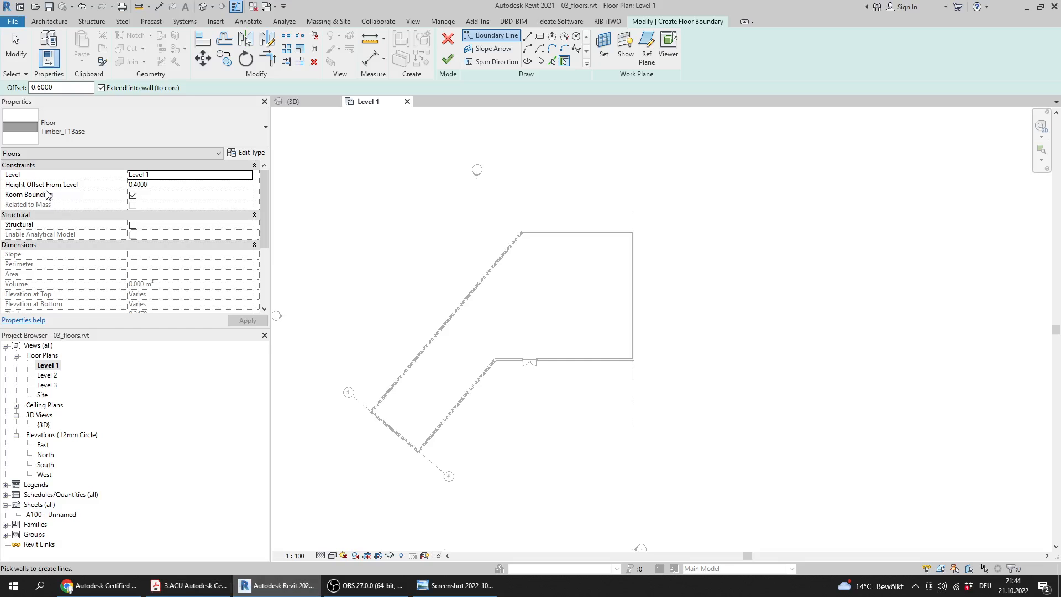
click(116, 185)
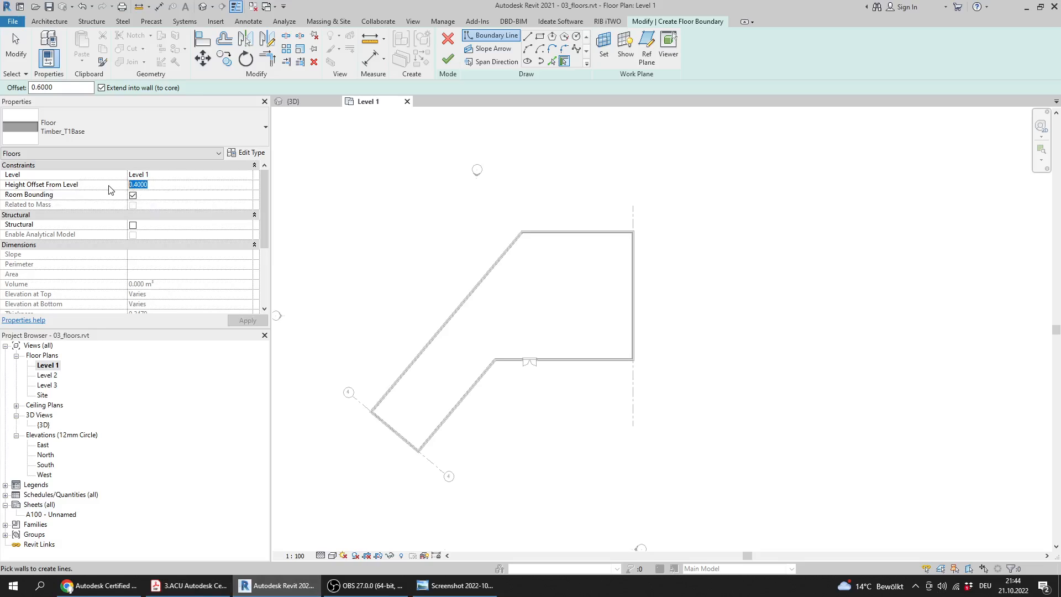
click(161, 186)
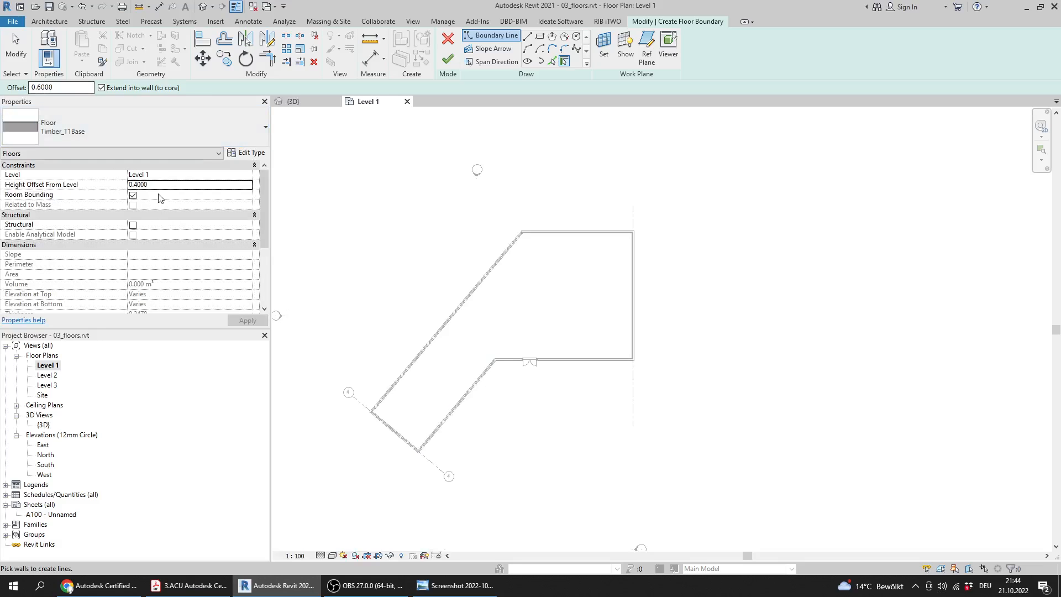
click(56, 88)
Reread Question 11's instructions on extending into the wall core and picking exterior wall faces, checking the option in Revit and examining the reference sketch
click(189, 585)
drag(279, 239, 243, 222)
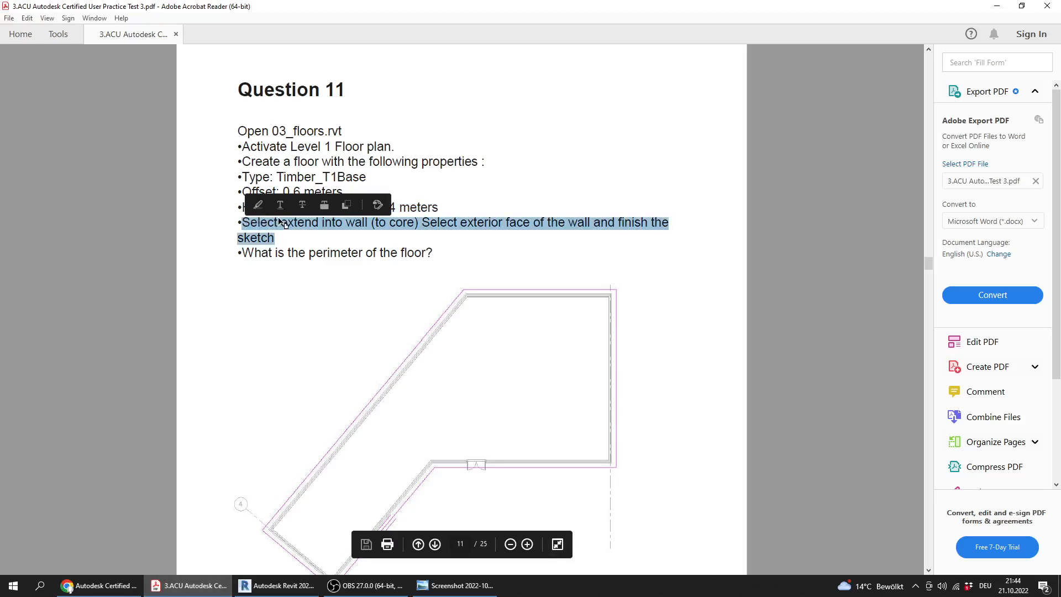
click(332, 243)
click(276, 585)
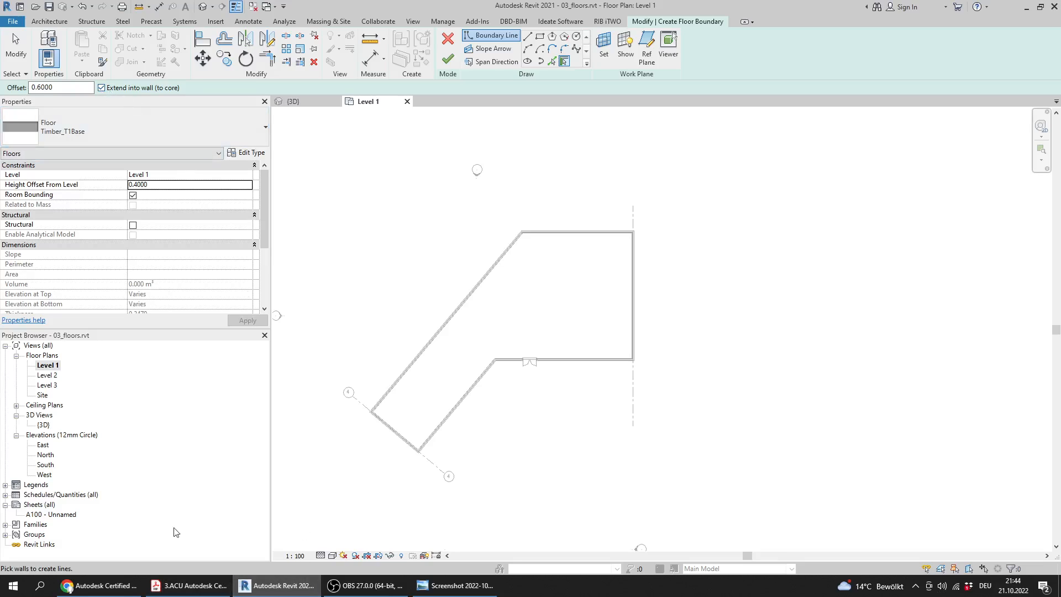
click(176, 582)
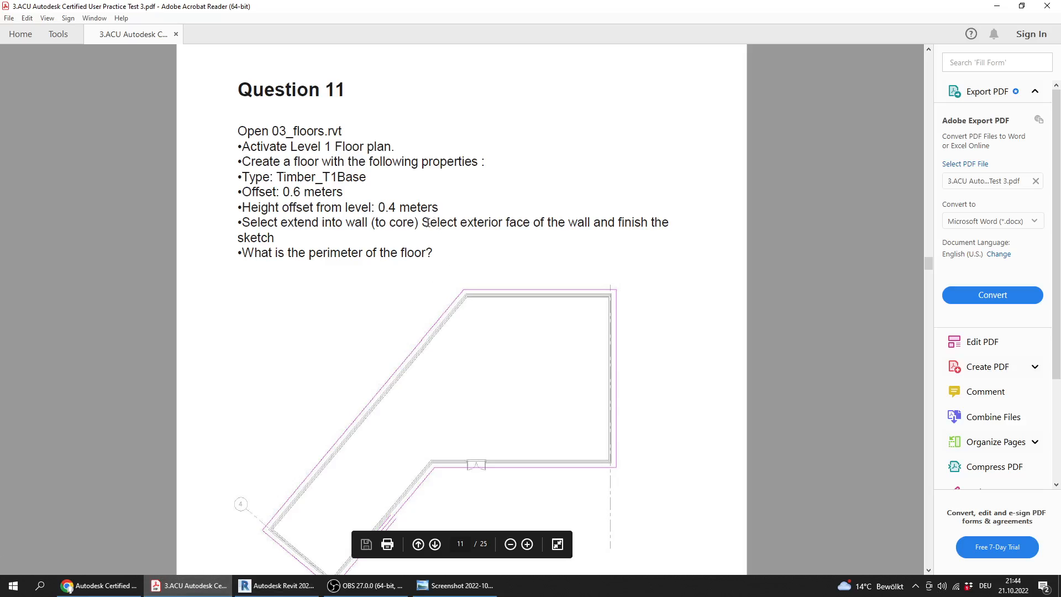
drag(428, 223, 653, 217)
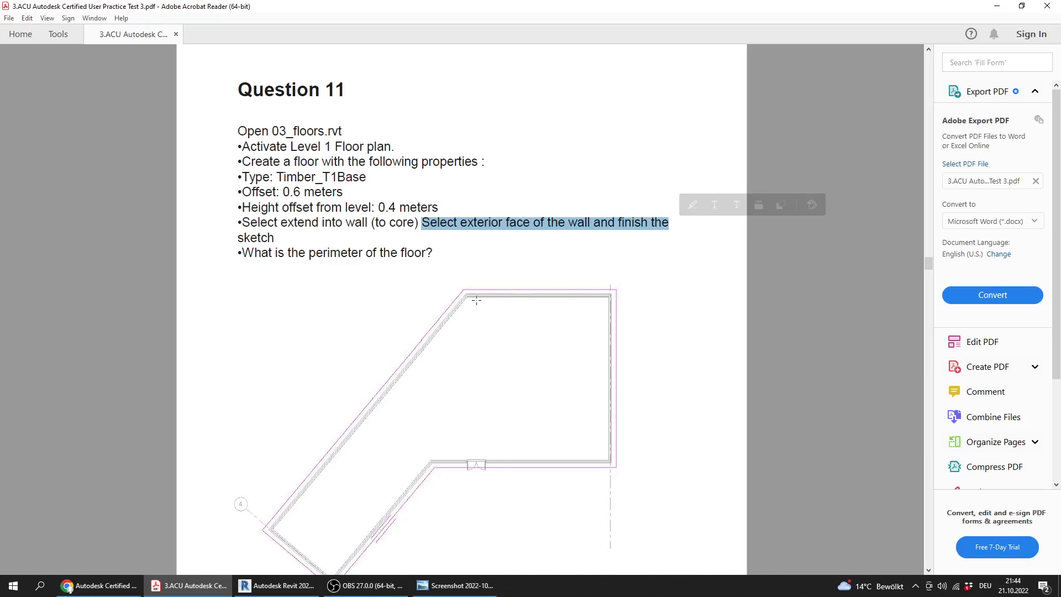
scroll(300, 552, down, 1)
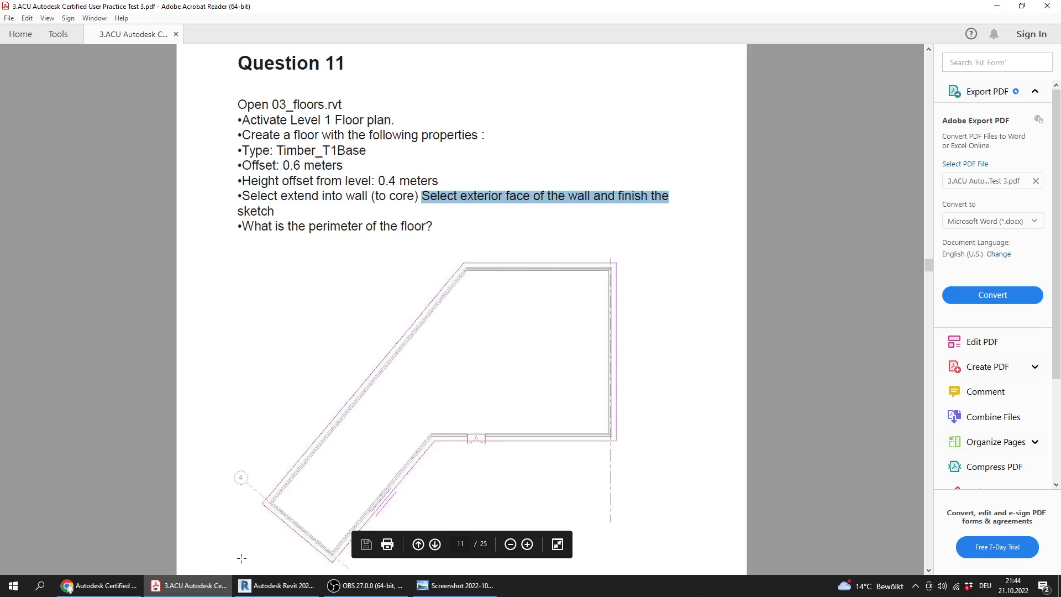
Return to Revit, create the floor boundary from the whole chain of exterior walls on their outer side, and finish the sketch
click(276, 585)
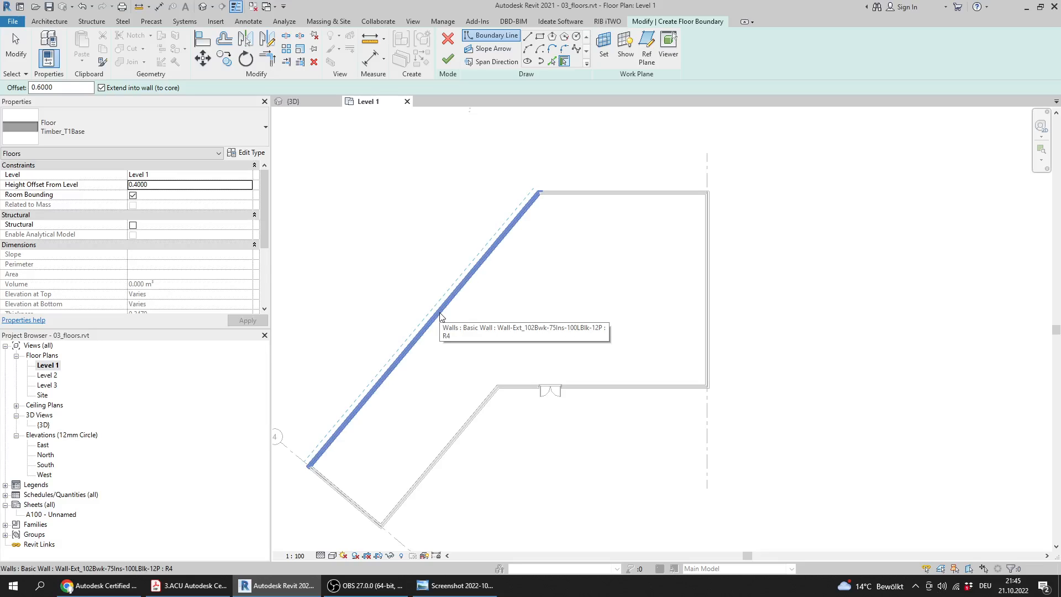
key(Tab)
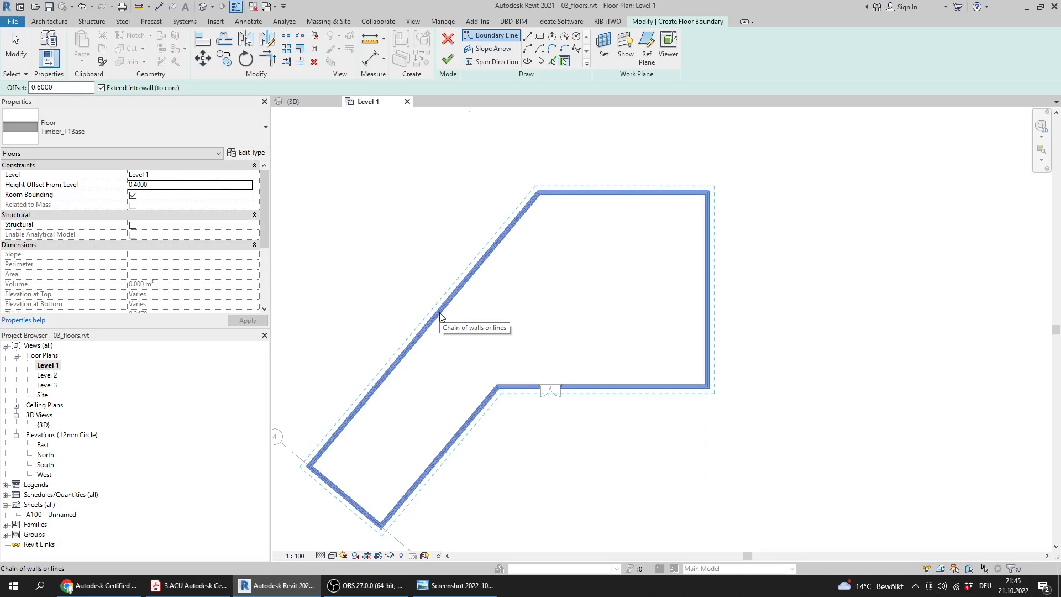
click(441, 317)
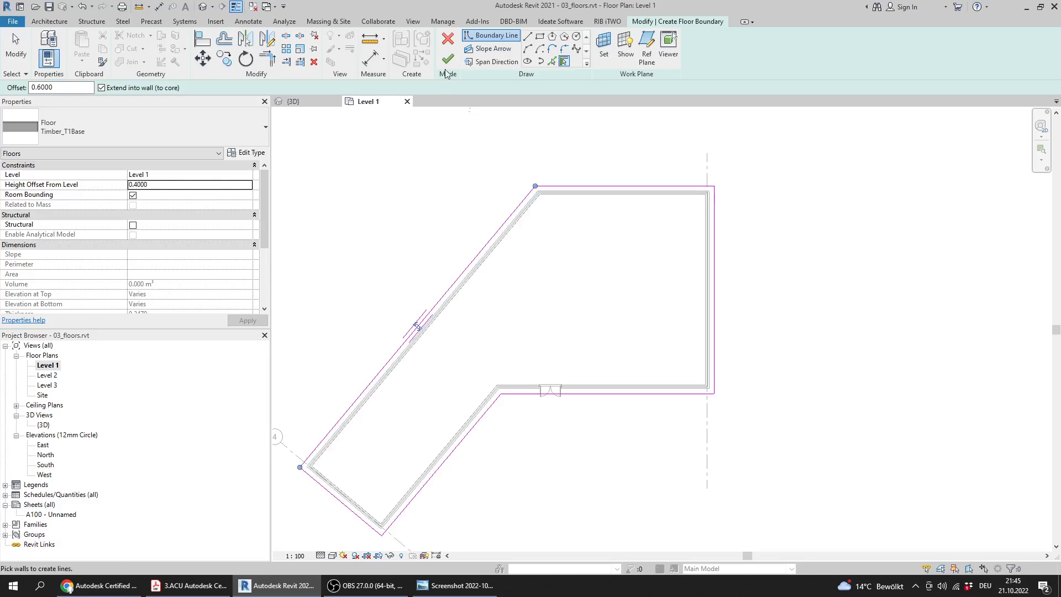
click(449, 60)
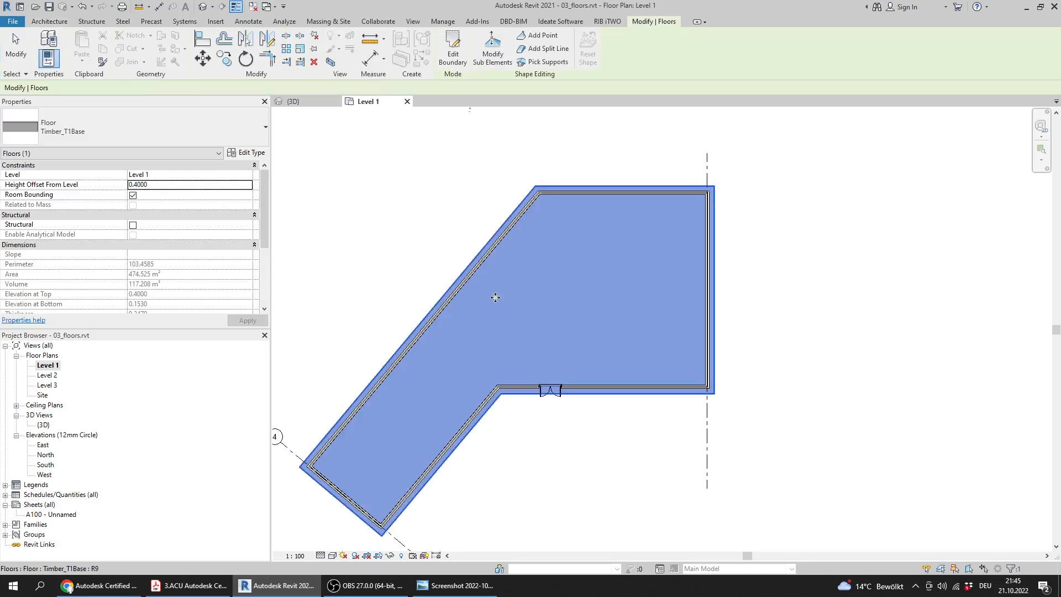
middle_drag(375, 272, 450, 268)
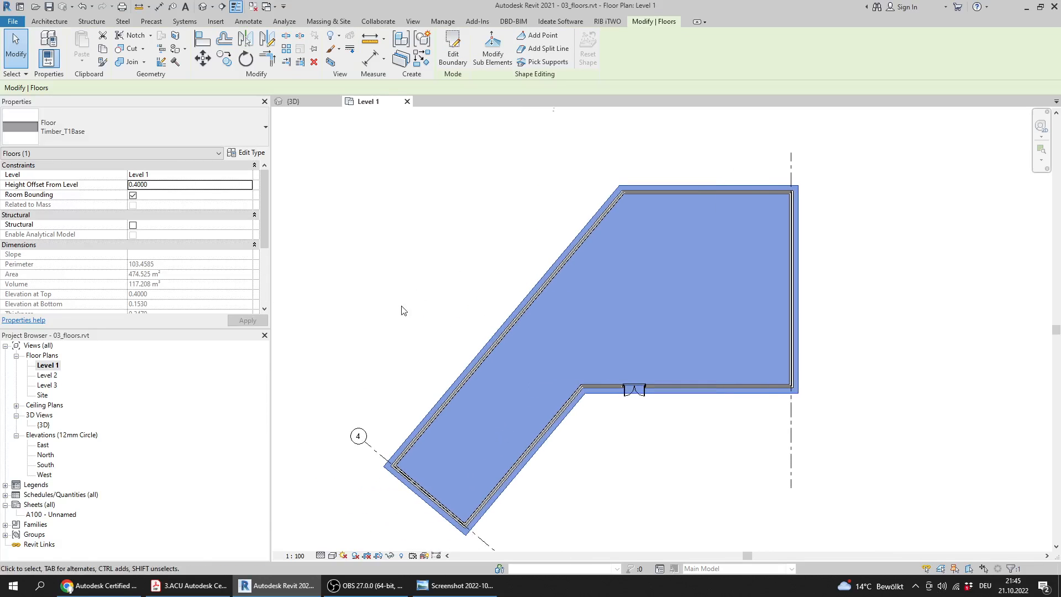
Reread Question 11's perimeter question in the PDF, read the new floor's perimeter in Revit, and compare it with answer 11 in the answers image
click(69, 587)
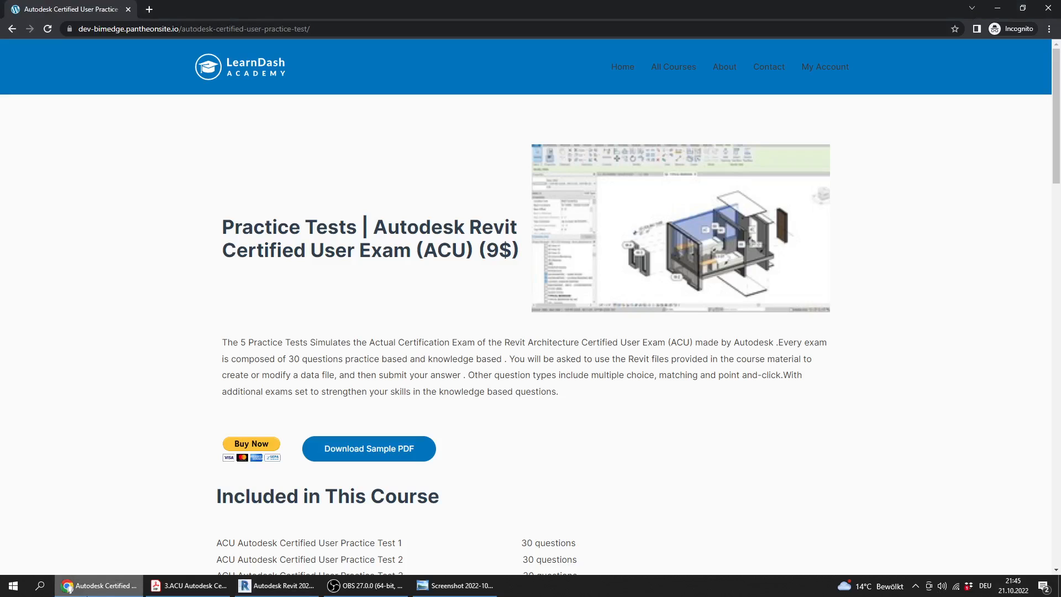
click(187, 586)
drag(242, 227, 452, 233)
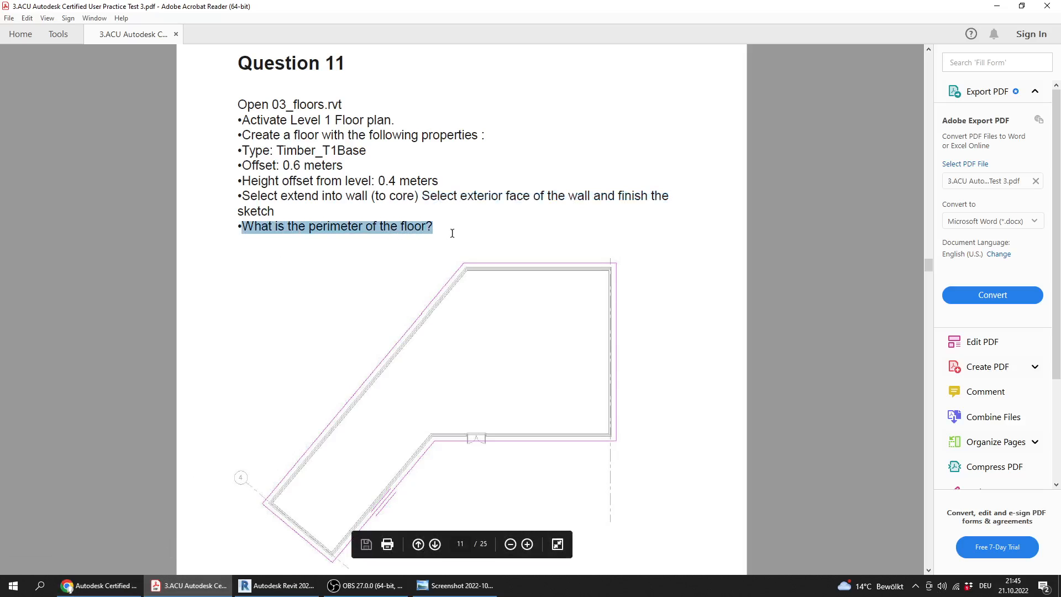
click(277, 586)
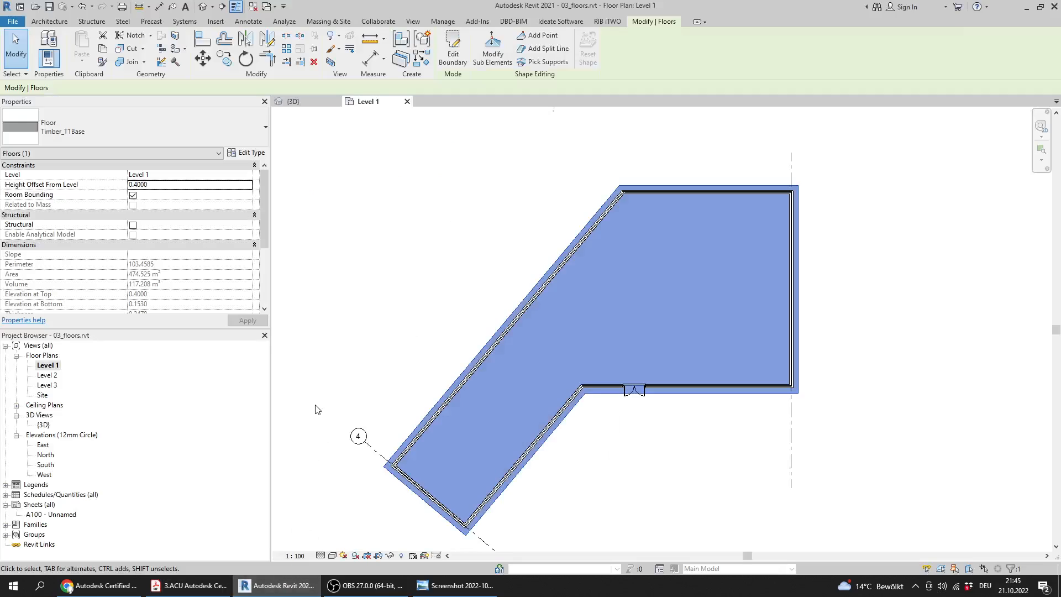
scroll(264, 227, down, 2)
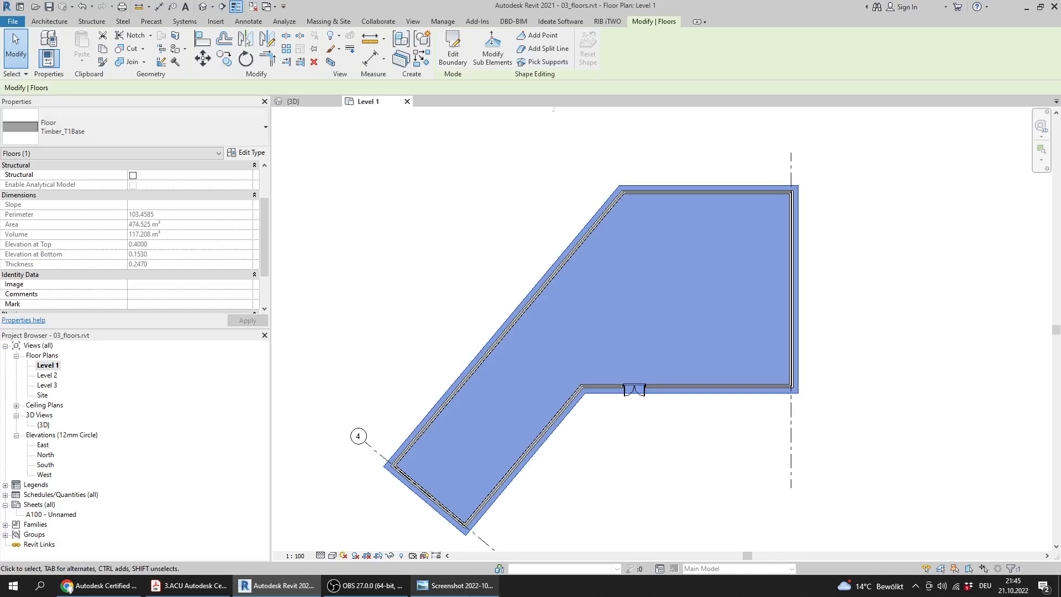
click(474, 593)
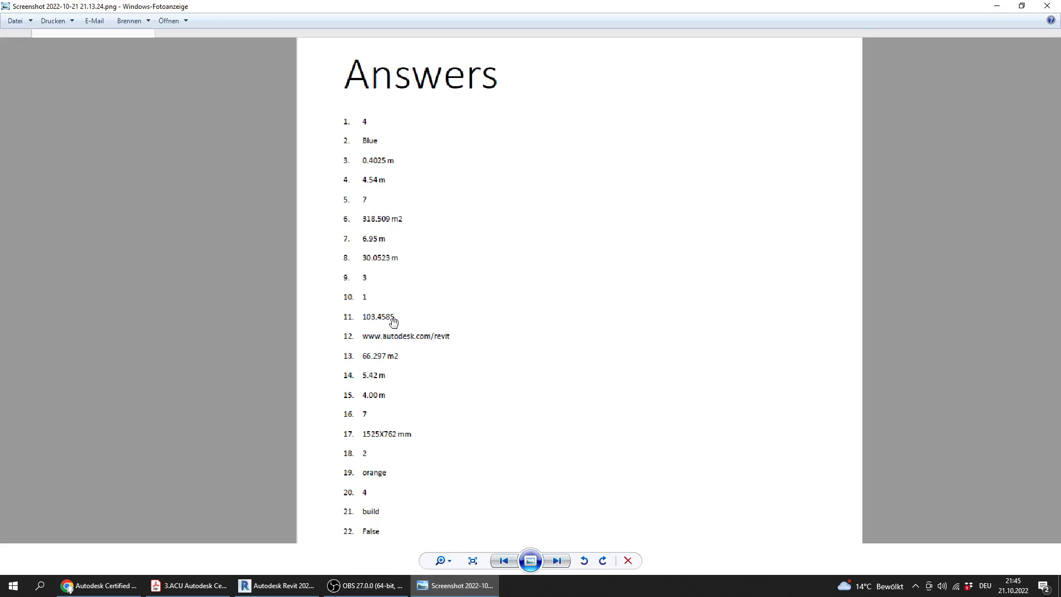
click(286, 587)
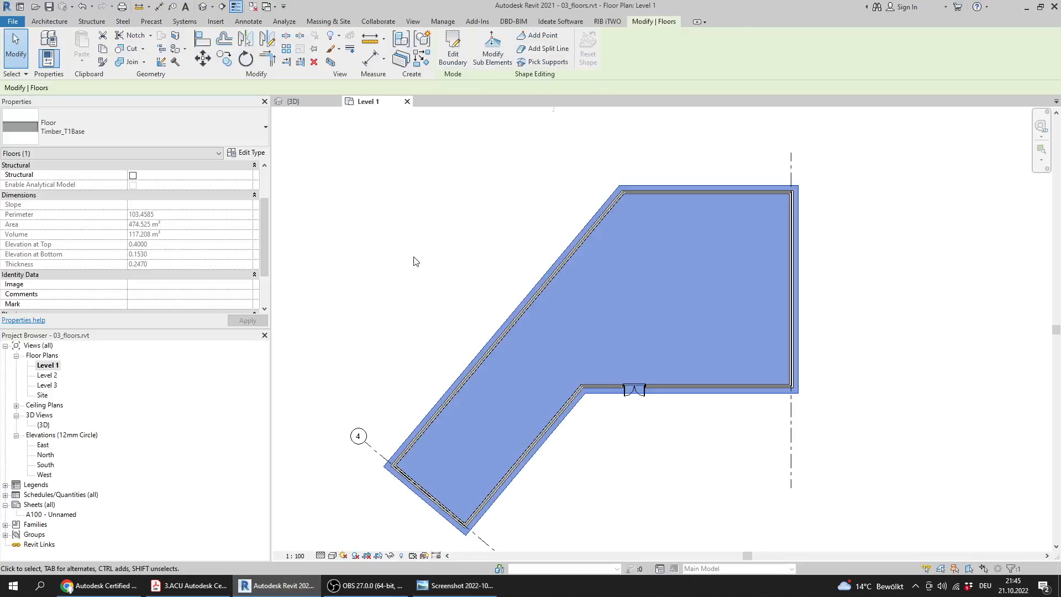
Close all views of 03_floors.rvt without saving the changes
click(408, 101)
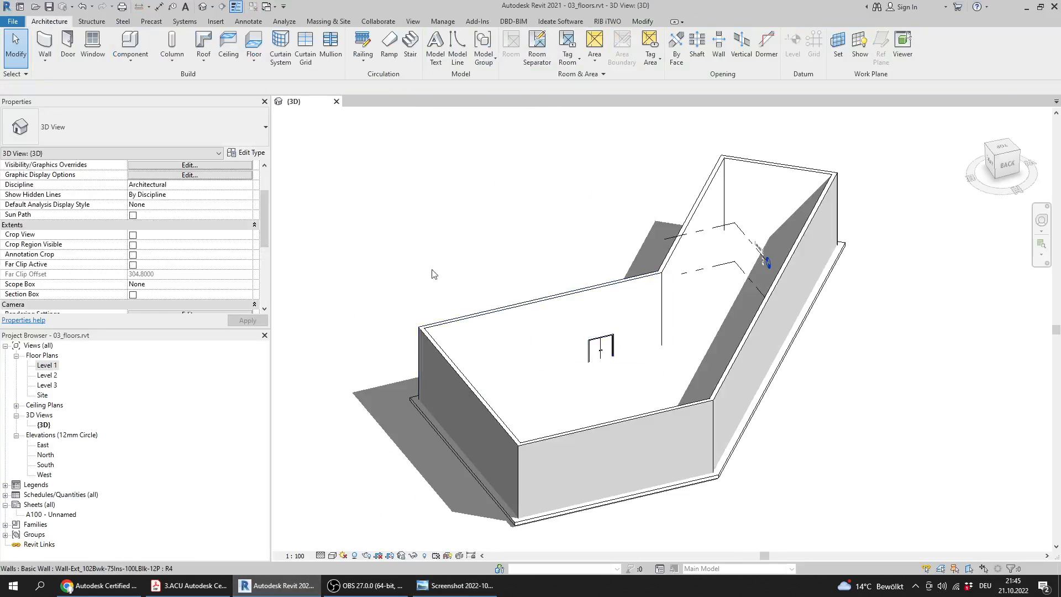
click(336, 101)
click(543, 299)
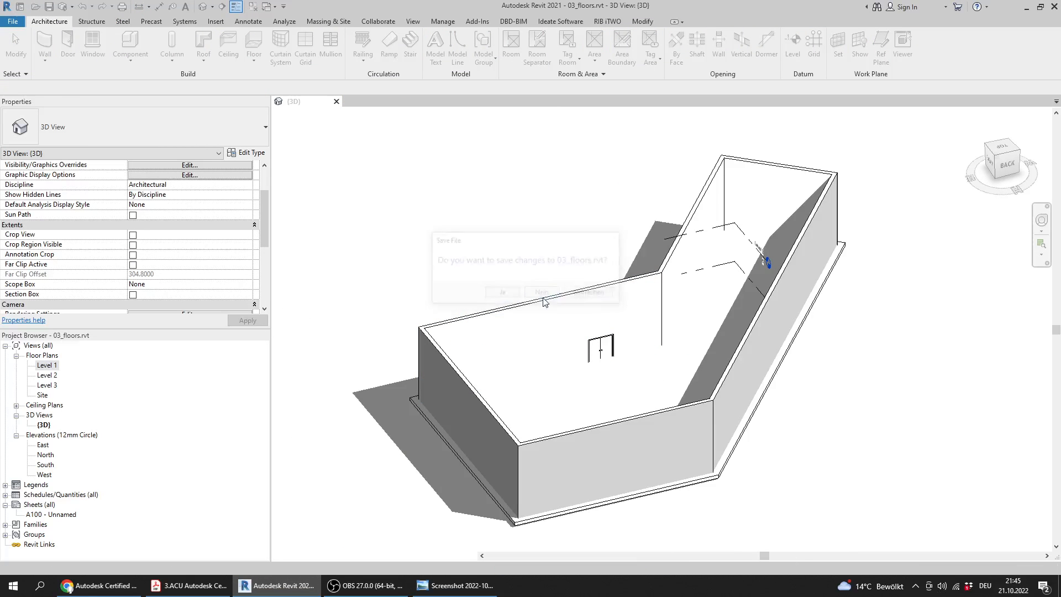
Switch to the practice test PDF and read Question 12's instructions and reference sheet image
click(212, 590)
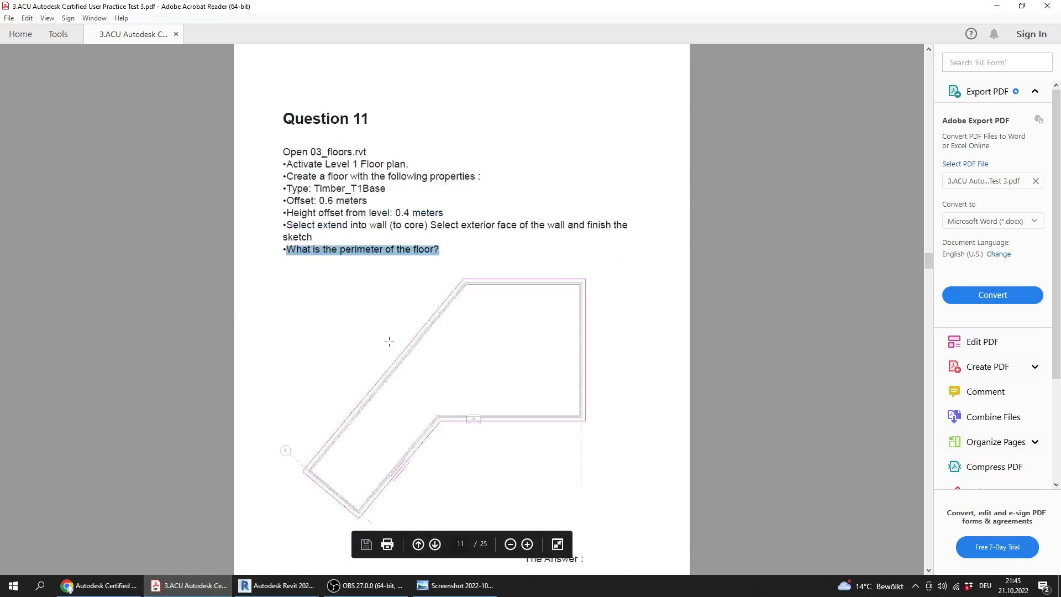
scroll(388, 342, down, 2)
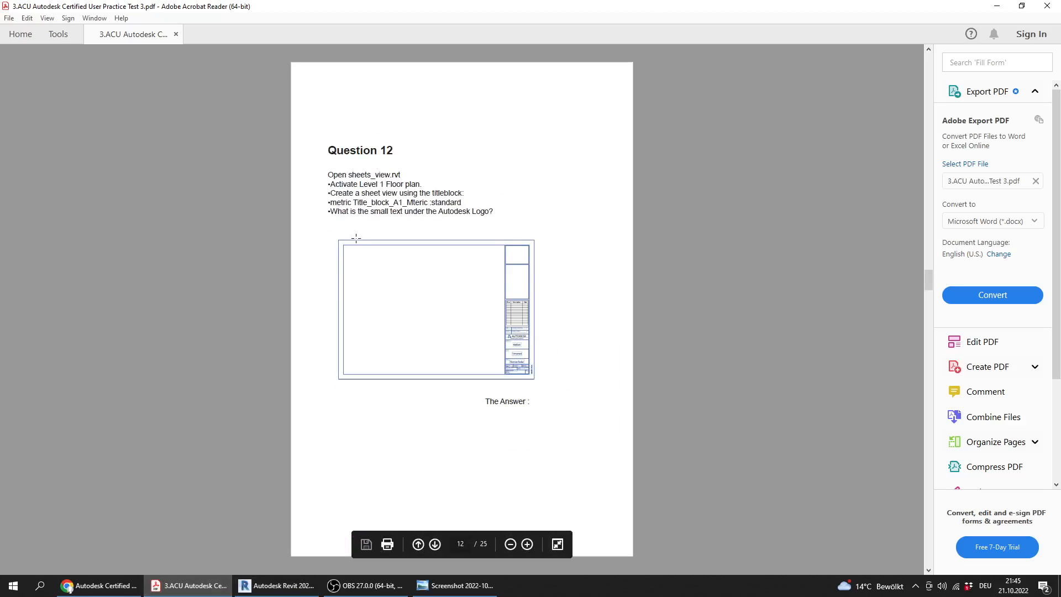
ctrl+scroll(356, 238, up, 2)
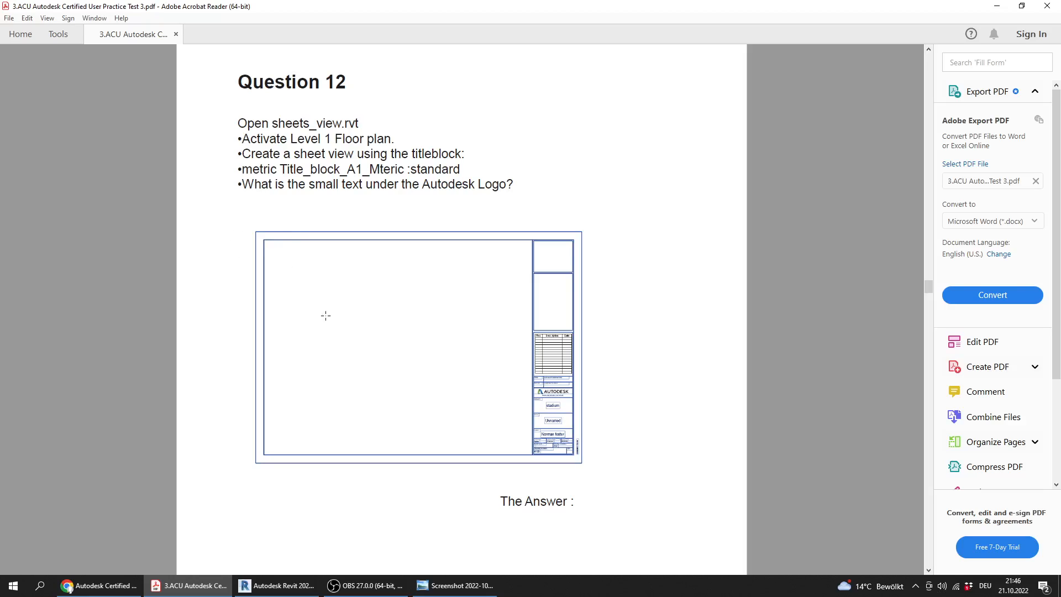
ctrl+scroll(327, 324, down, 1)
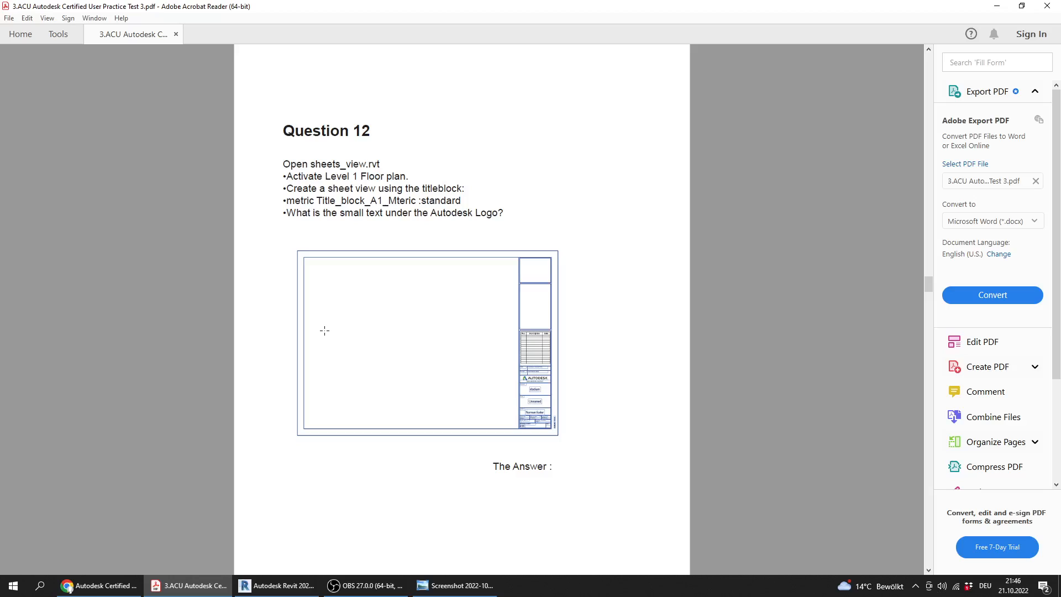
scroll(324, 331, down, 1)
ctrl+scroll(325, 329, down, 1)
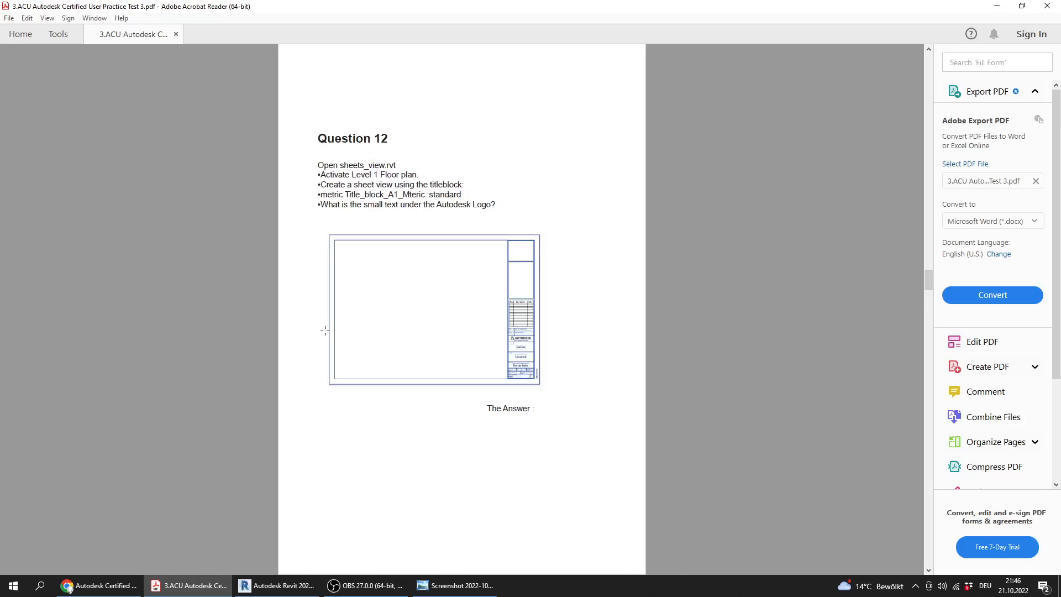
Look back through the PDF to Question 7 and review the questions from there up to Question 12
scroll(324, 334, up, 5)
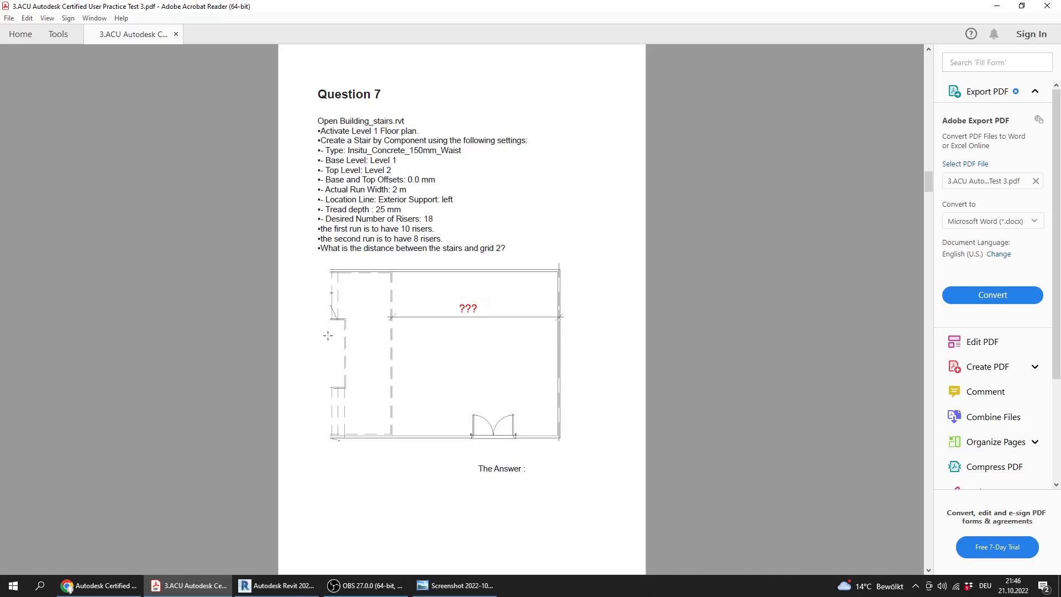
scroll(311, 340, down, 1)
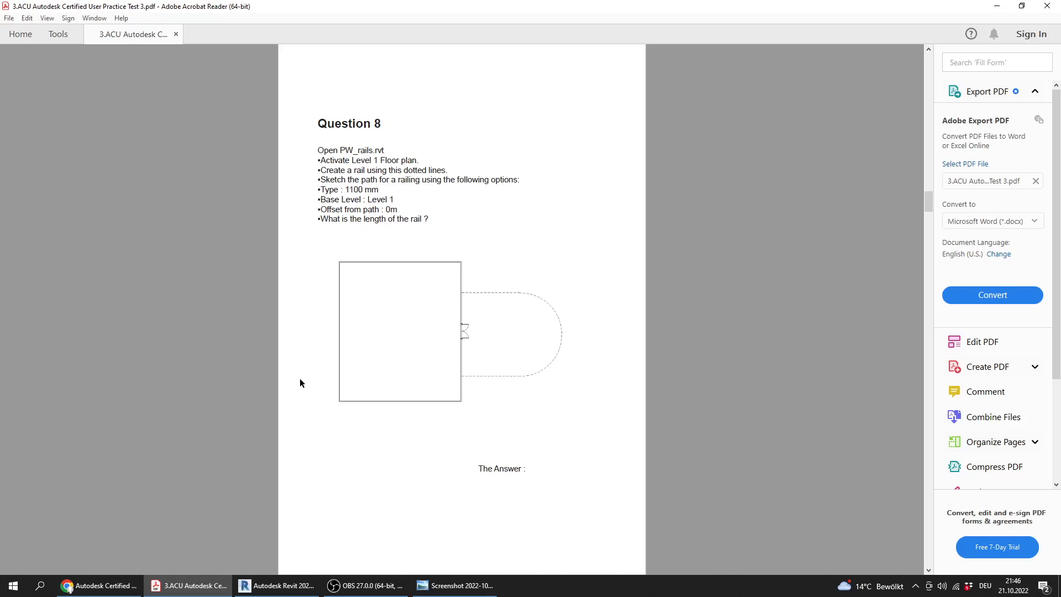
scroll(304, 374, down, 2)
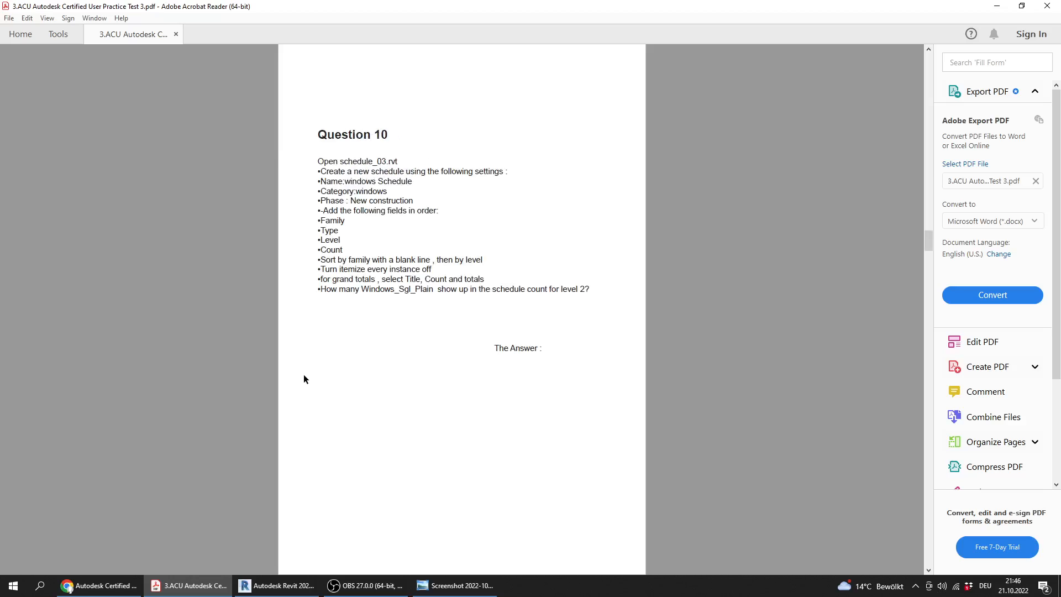
scroll(304, 375, down, 1)
scroll(303, 379, down, 1)
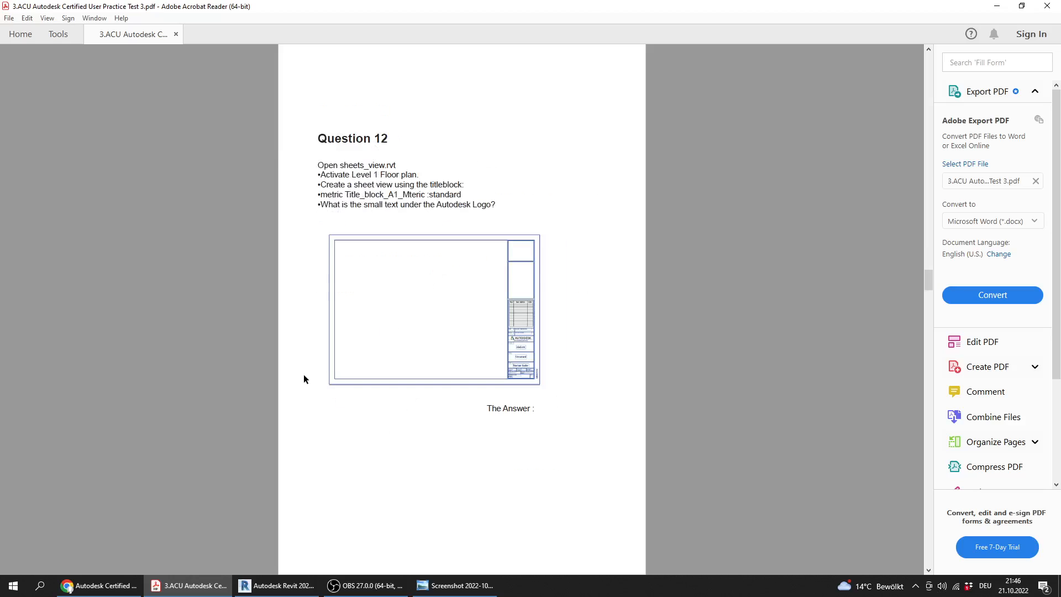
ctrl+scroll(291, 246, up, 1)
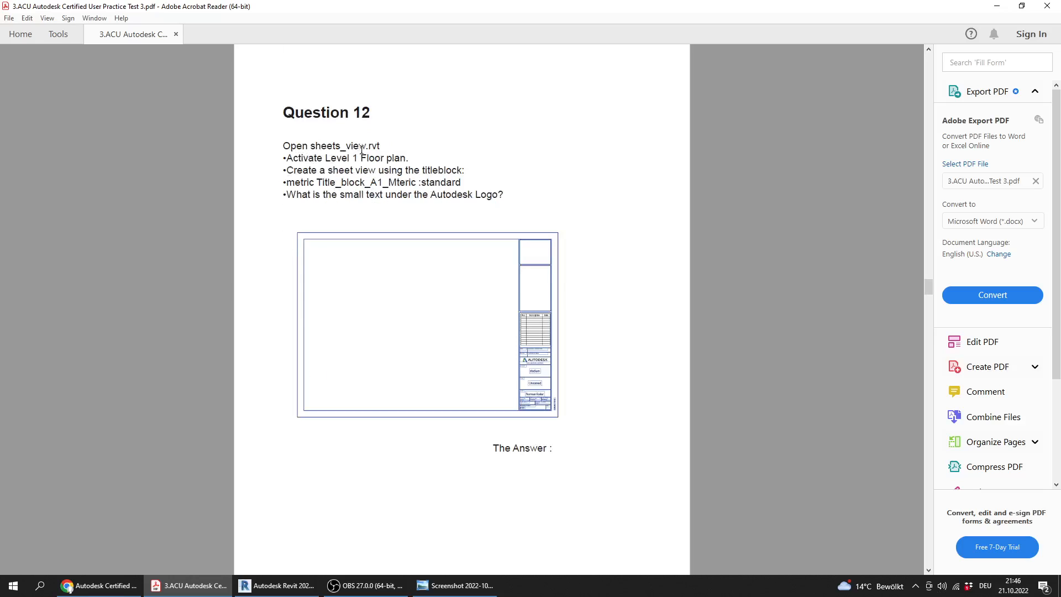
Switch to Revit and open Sheets_view.rvt from the Practice Exam 3_Files folder
click(100, 586)
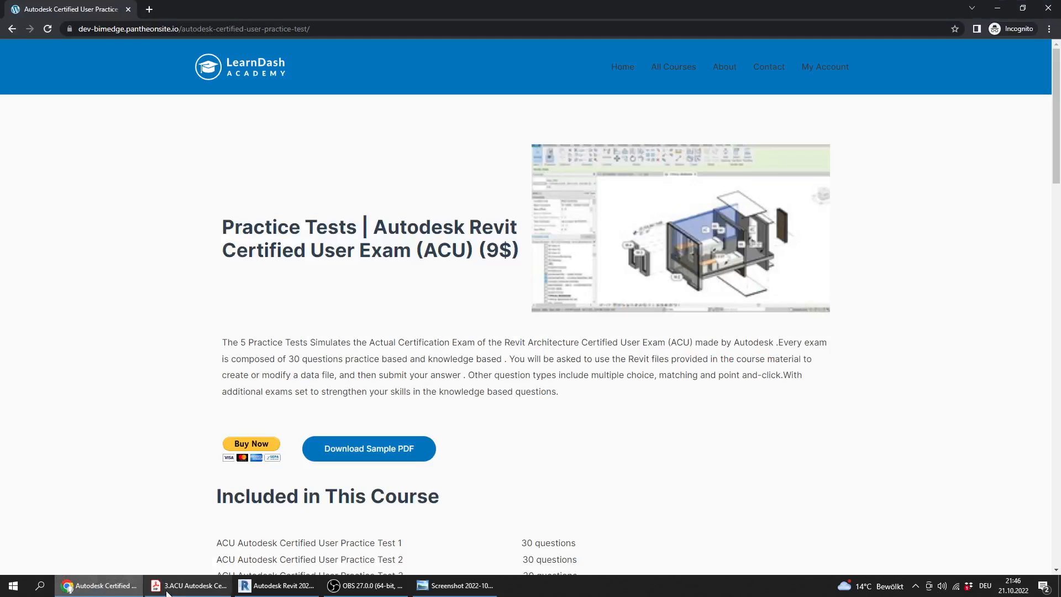
click(190, 586)
click(309, 589)
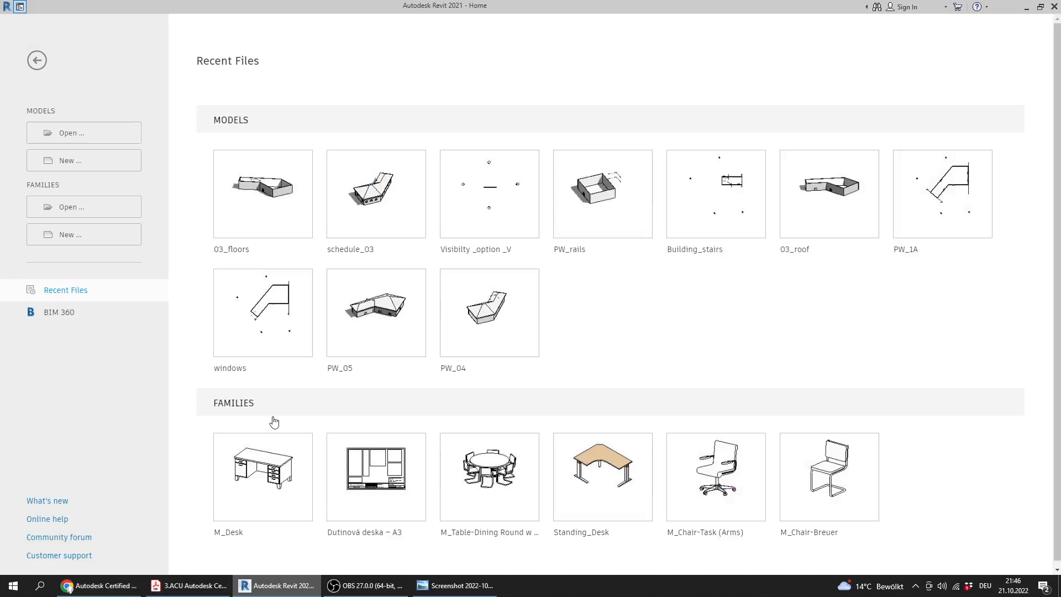
click(86, 133)
click(353, 313)
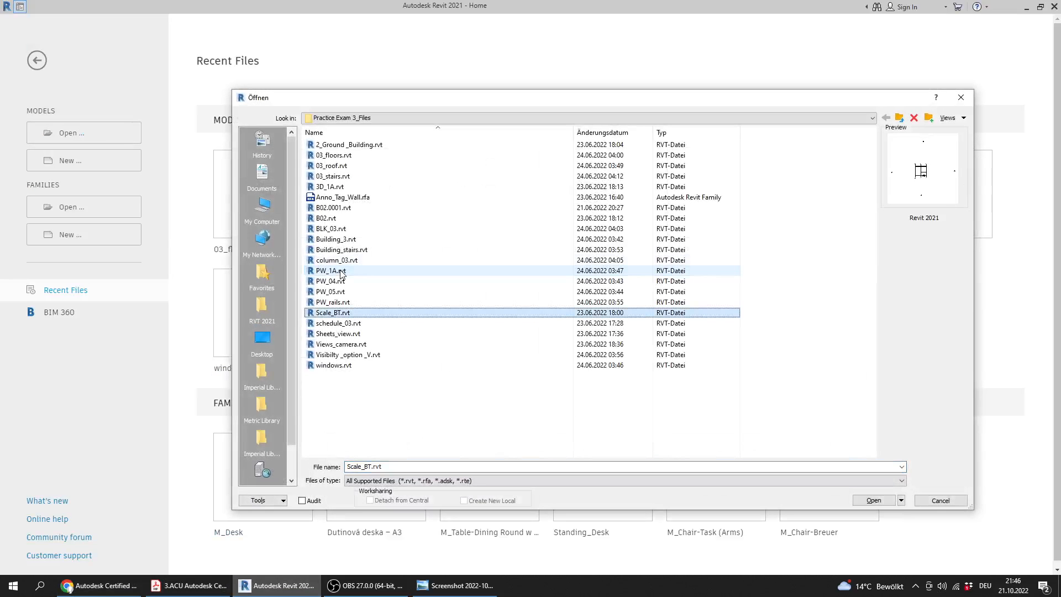
double_click(363, 336)
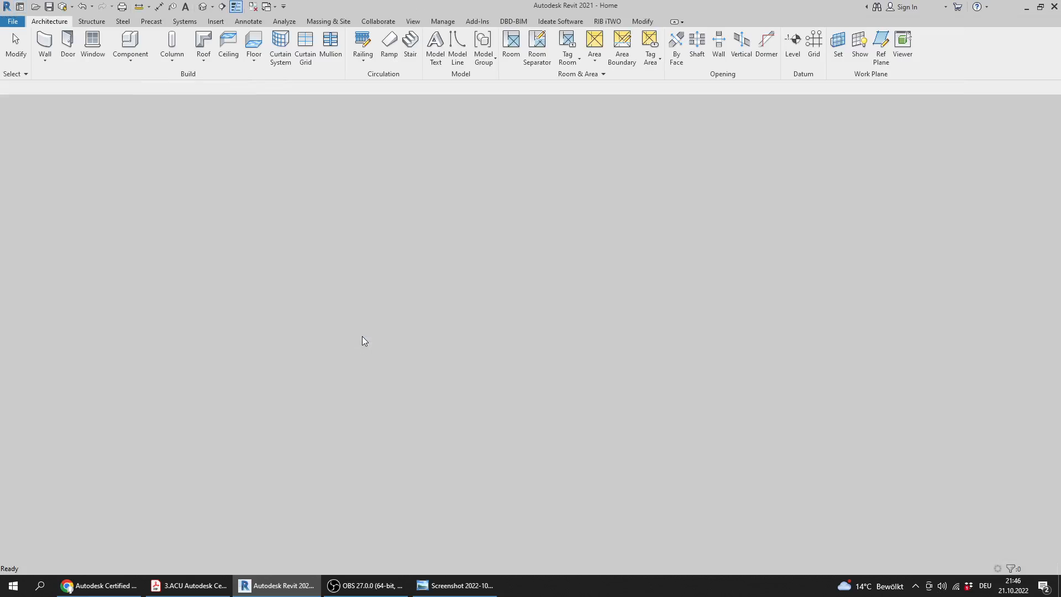
Check Question 12's view requirement in the PDF and activate the Level 1 floor plan in Revit
click(187, 586)
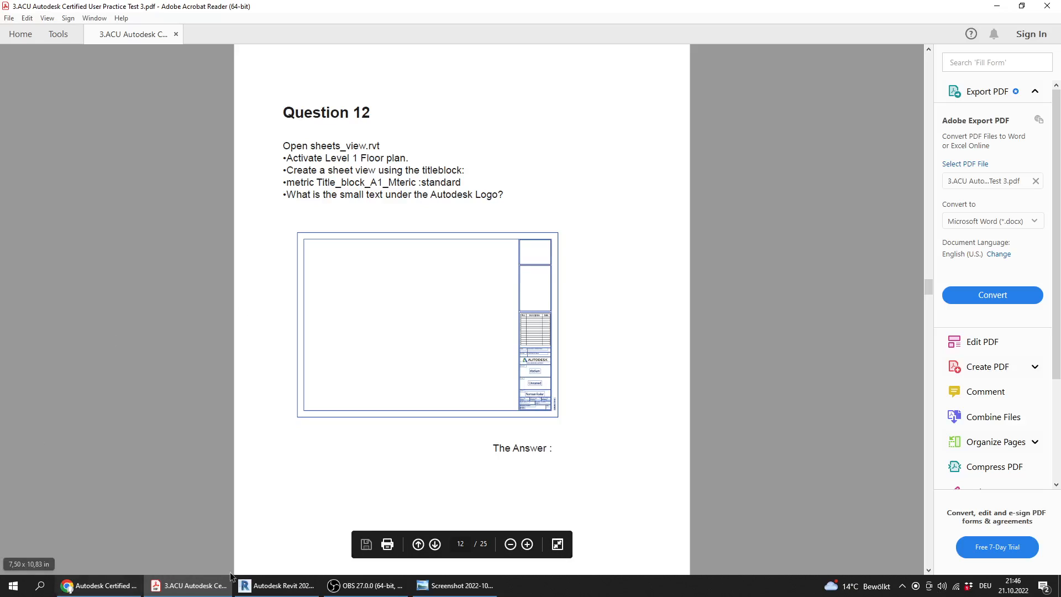
click(277, 585)
double_click(49, 375)
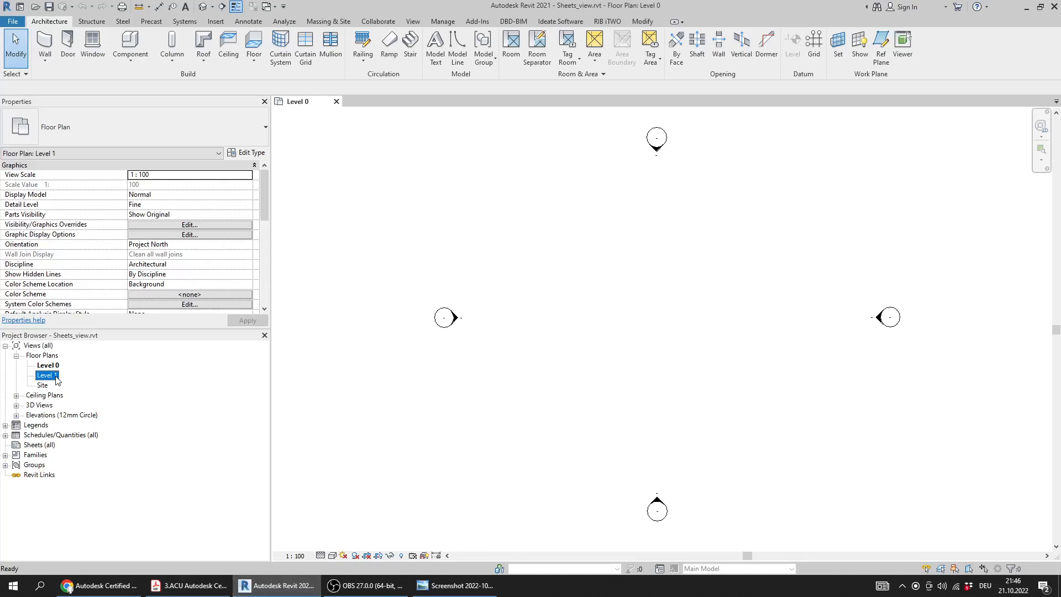
Reread Question 12's title block requirement and its question about the text under the Autodesk logo in the PDF
click(188, 585)
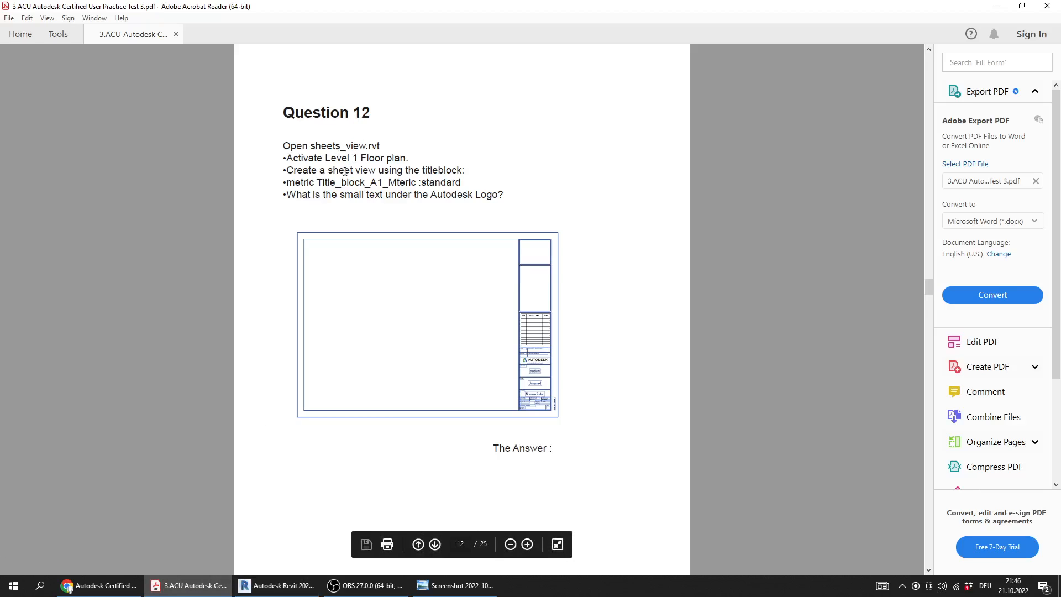
drag(356, 172, 465, 173)
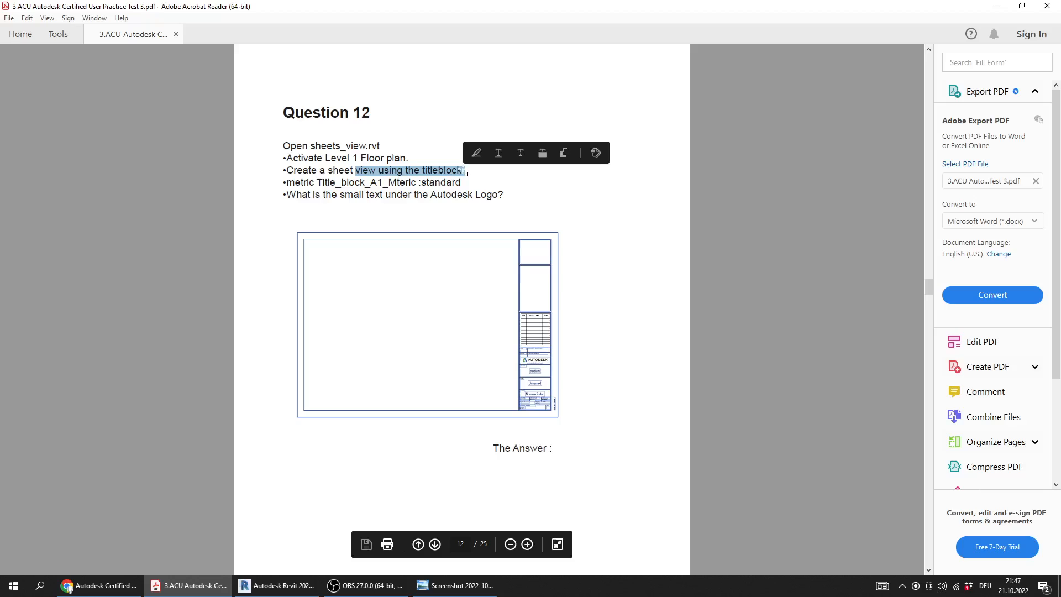
drag(280, 185, 473, 183)
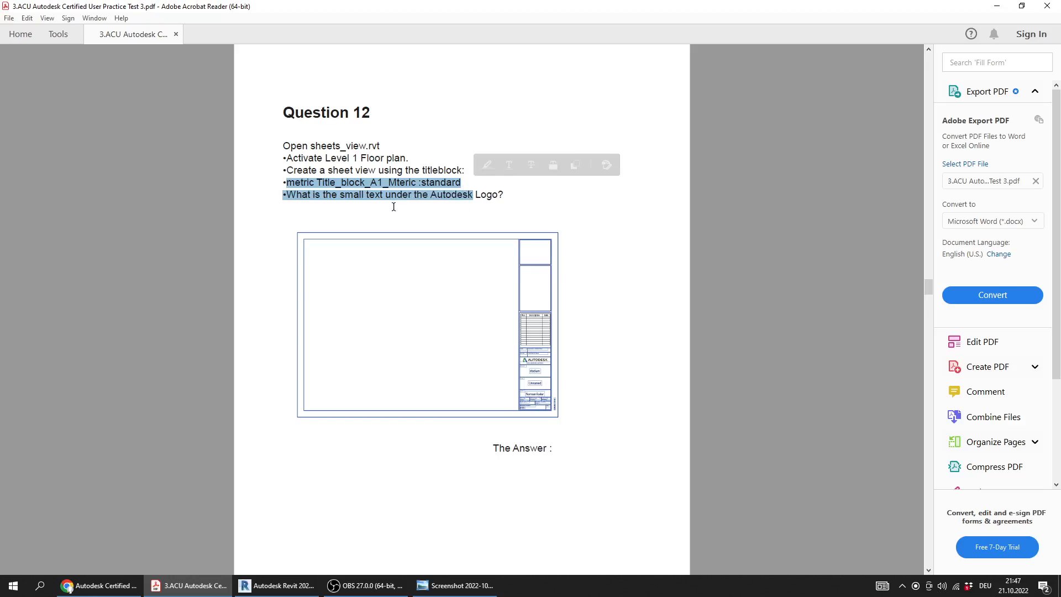
click(585, 330)
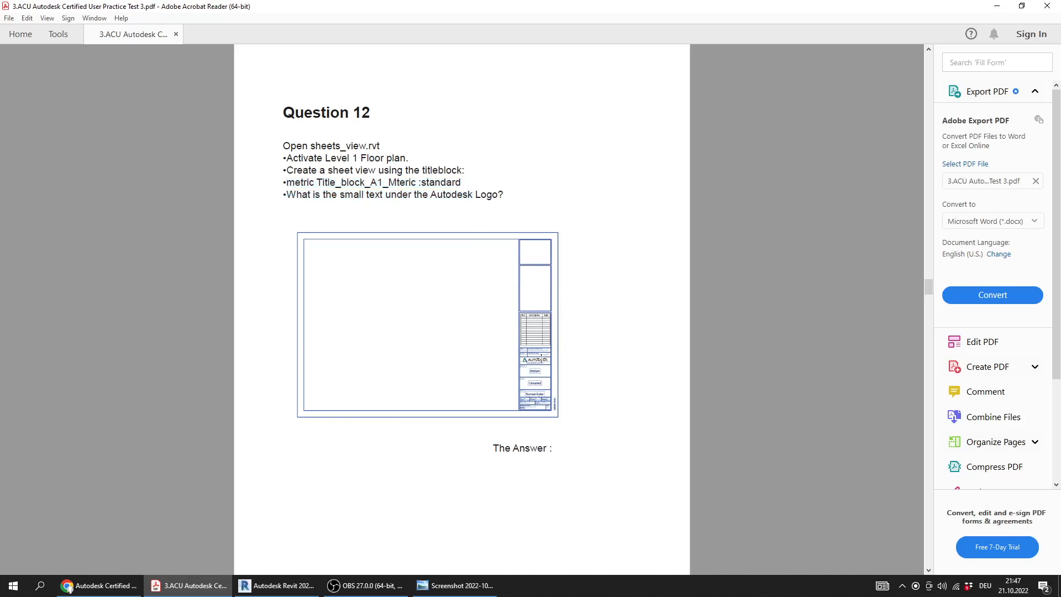
Switch to Revit and create a new sheet using the Title_Blocks_A1_Metric : Standard title block
click(271, 585)
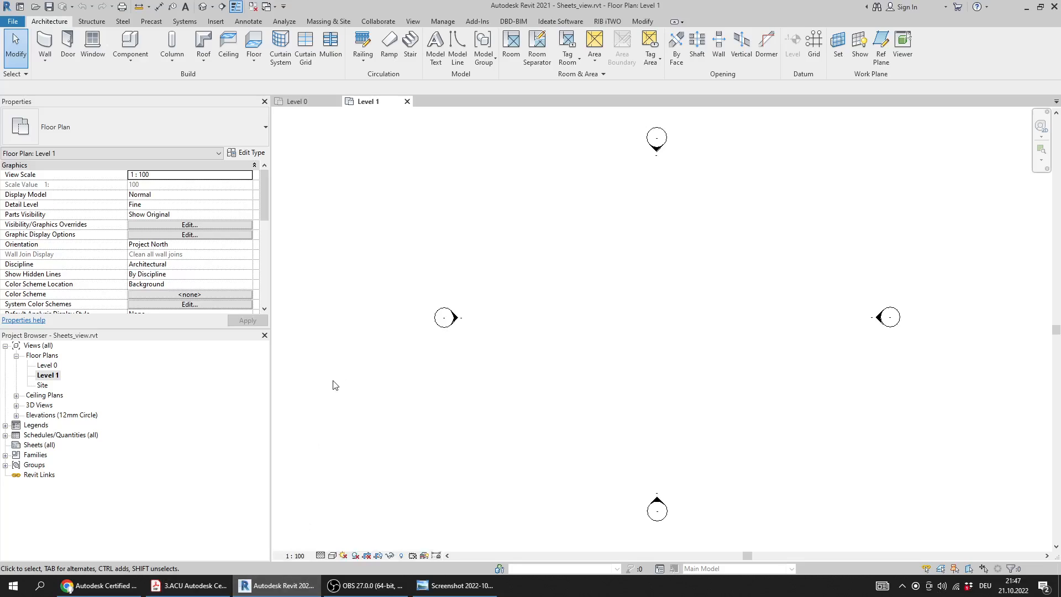
click(49, 445)
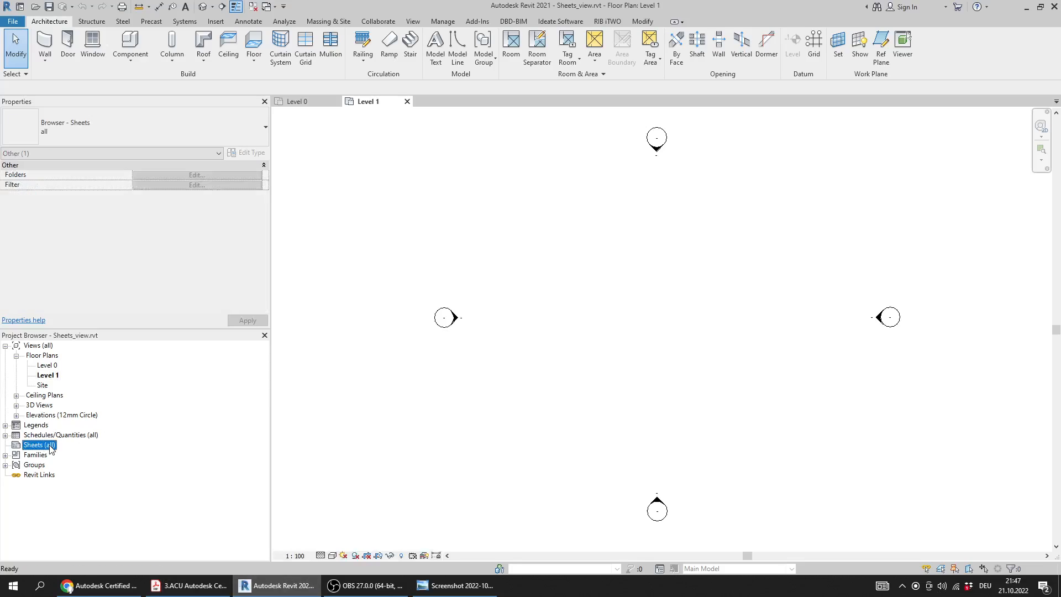
right_click(51, 449)
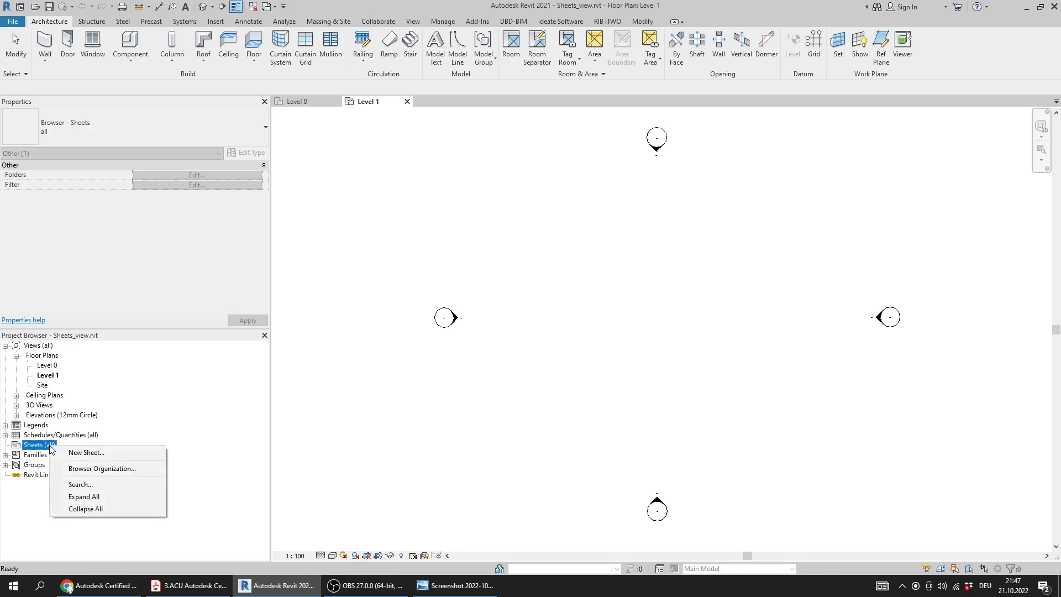
click(76, 454)
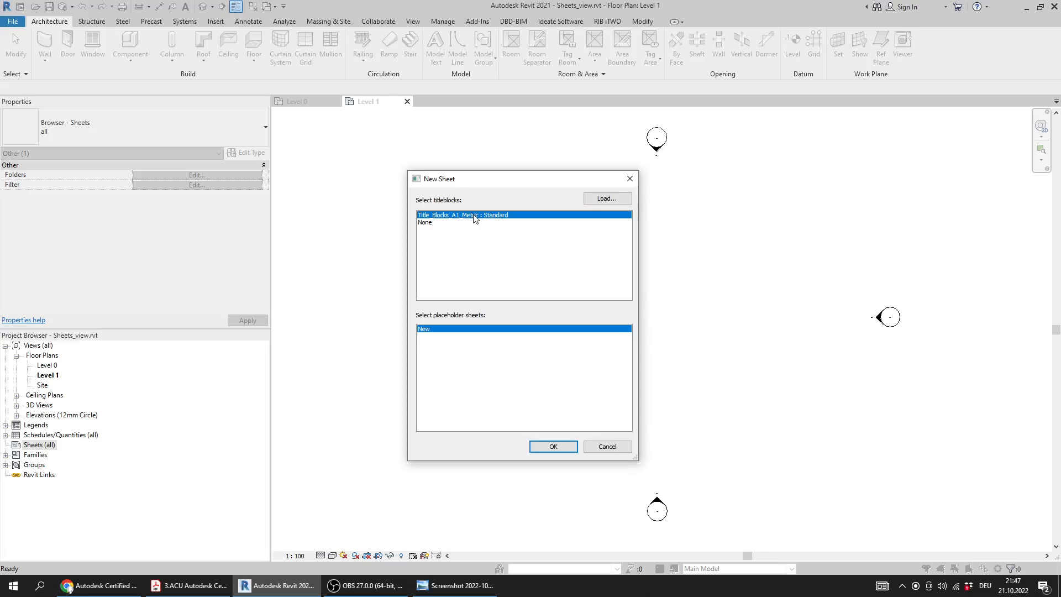
click(569, 447)
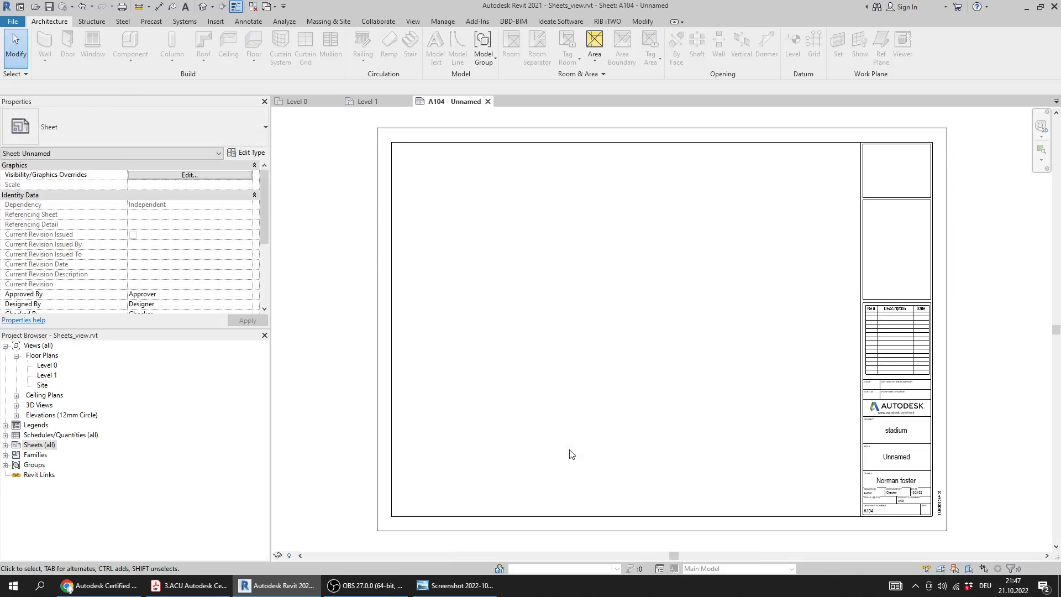
Check Question 12's final question in the PDF and read the small text under the Autodesk logo on the new sheet
click(128, 584)
click(191, 586)
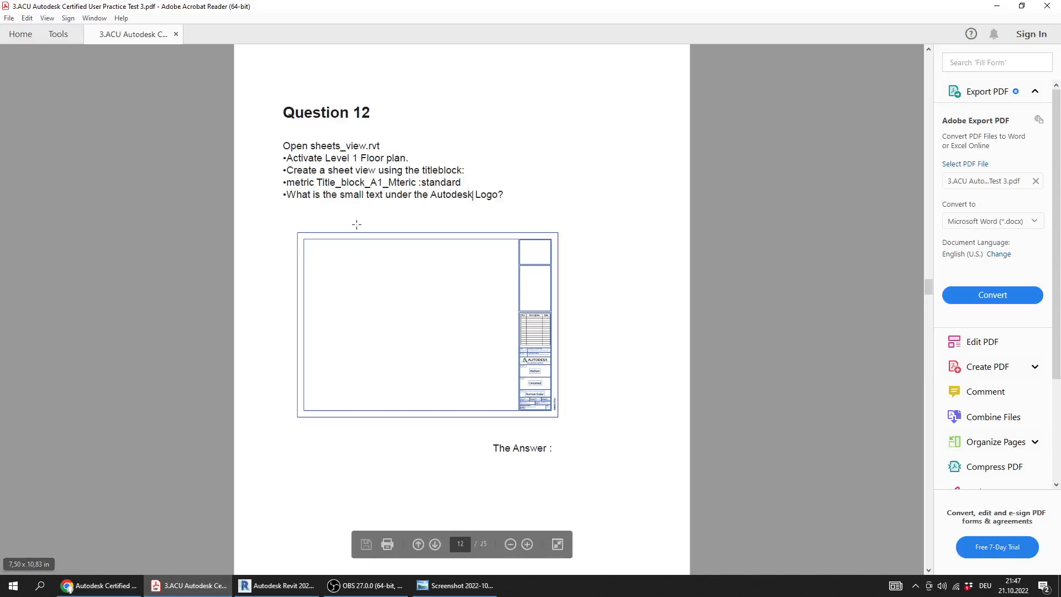
drag(339, 196, 473, 197)
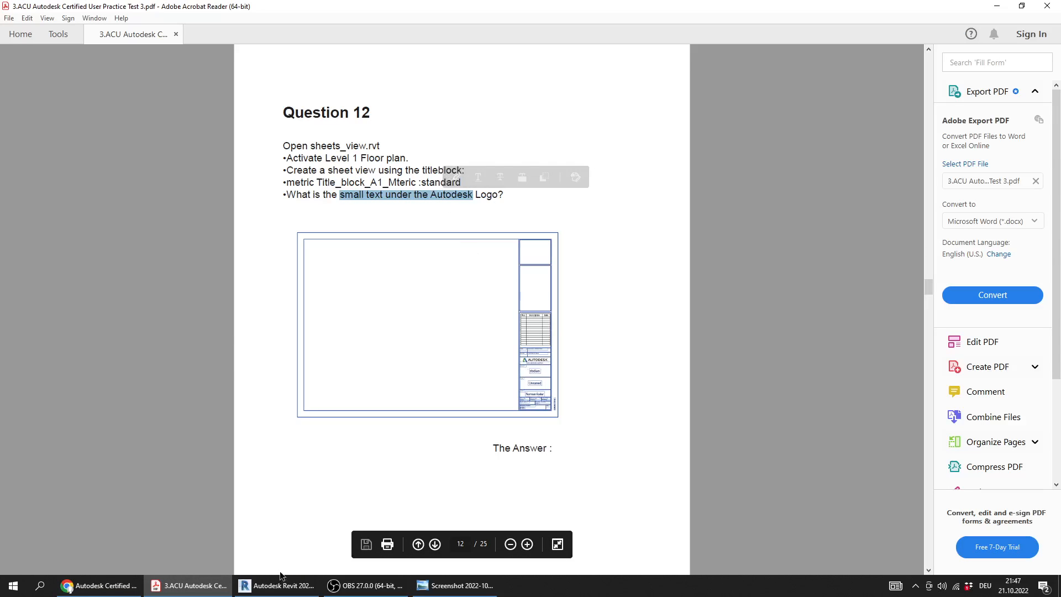
click(291, 591)
scroll(854, 367, up, 4)
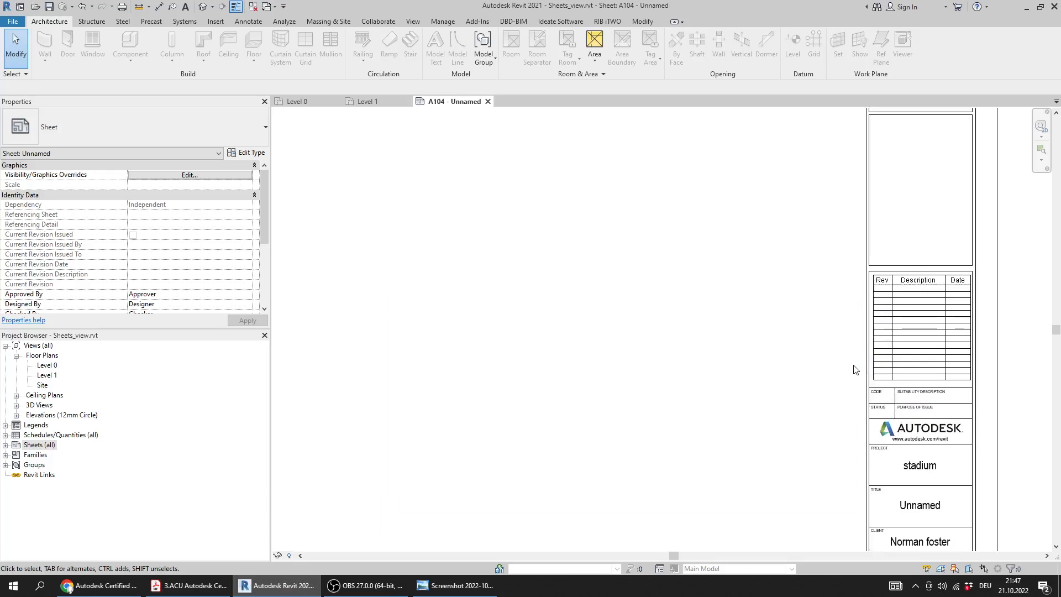
middle_drag(859, 400, 650, 264)
scroll(774, 303, up, 3)
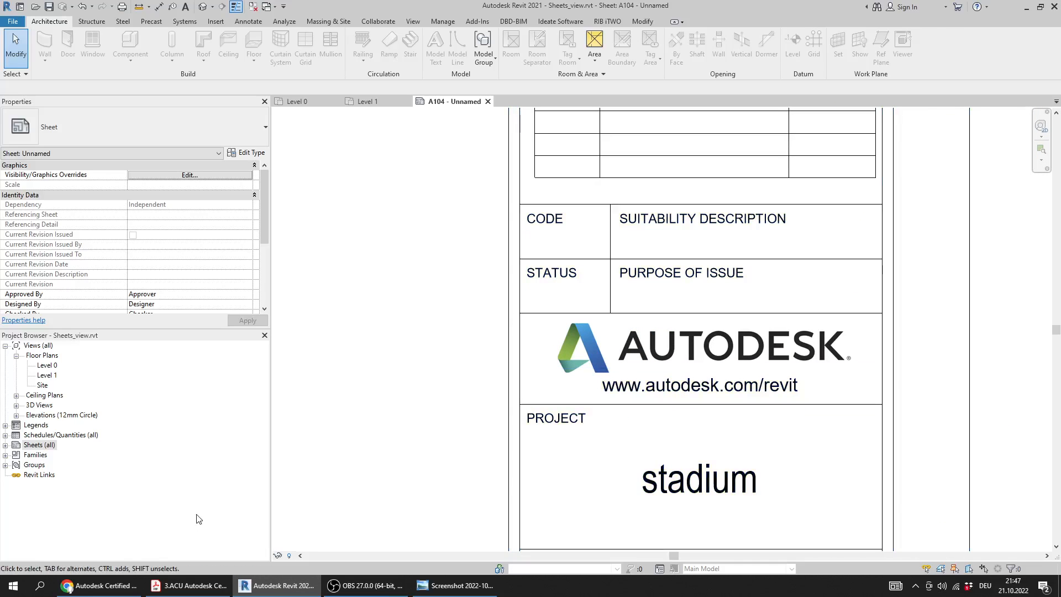
Compare the text under the sheet's Autodesk logo with the entry for Question 12 in the Answers screenshot
click(191, 587)
click(276, 586)
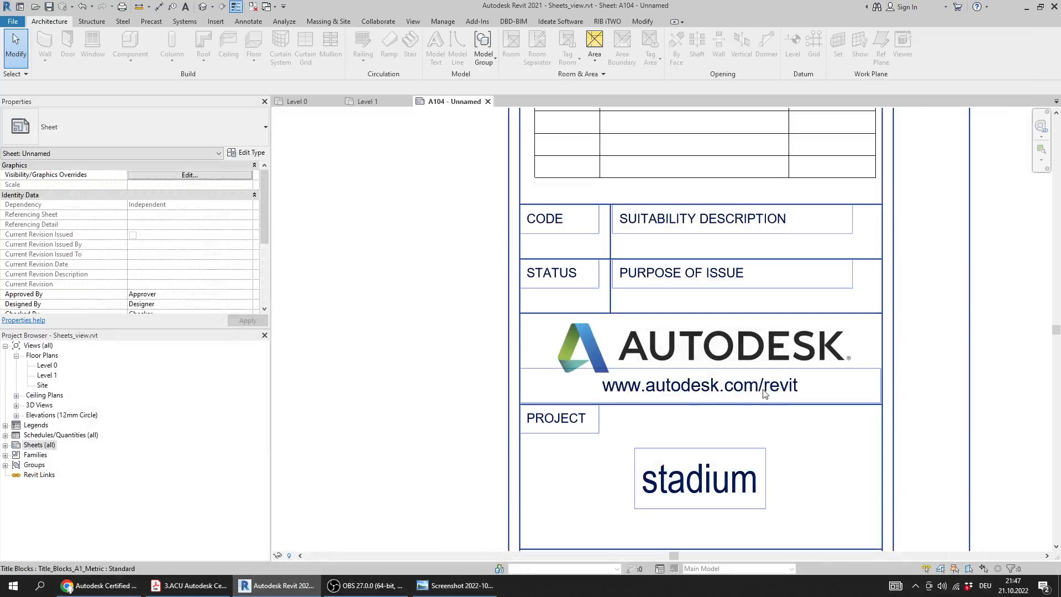
click(455, 586)
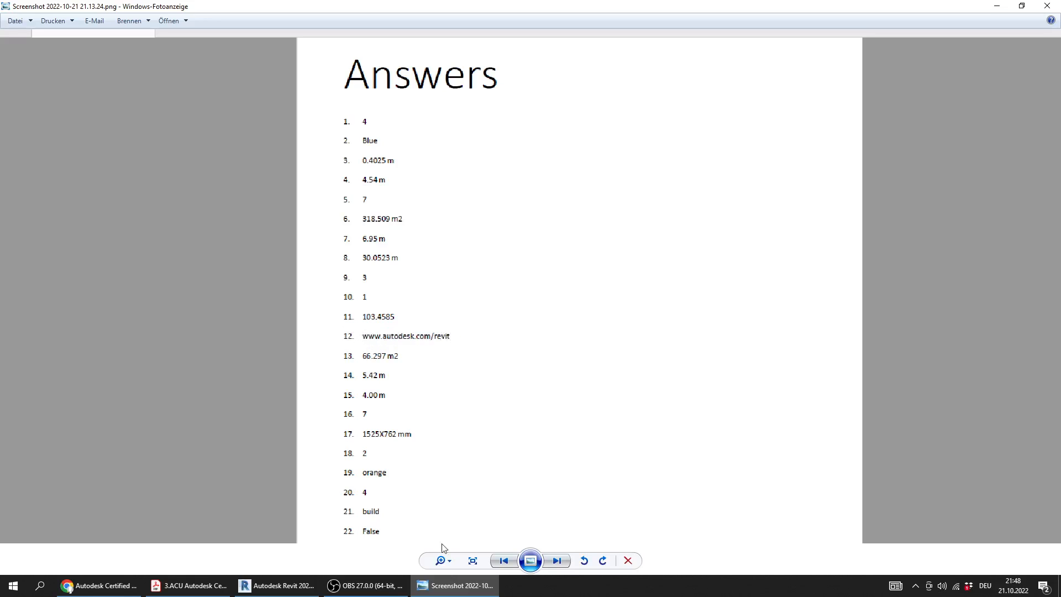
click(455, 586)
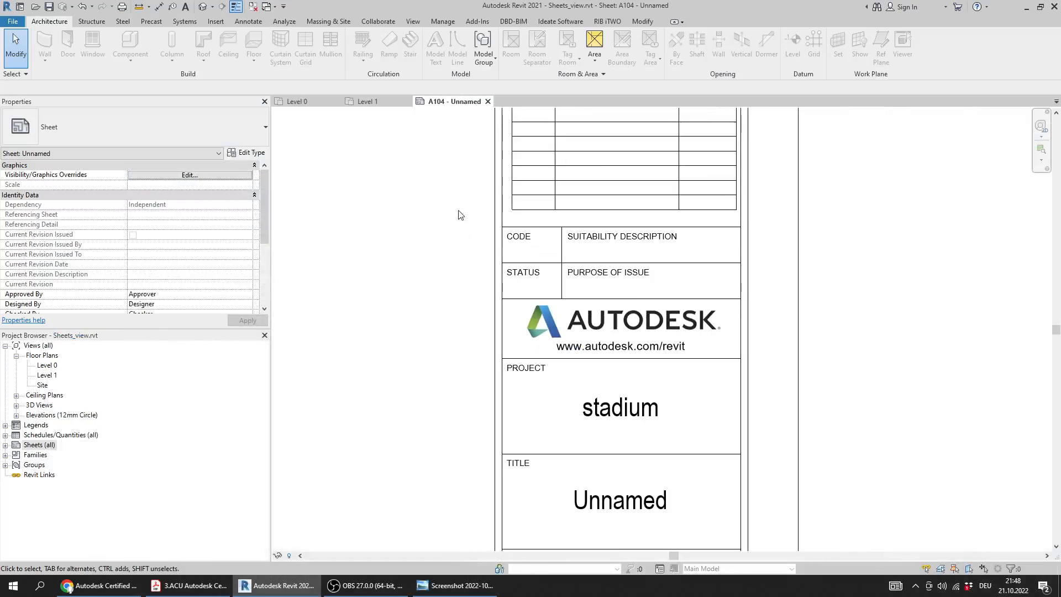
Close the new sheet and the Level 1 and Level 0 floor plan views to close Sheets_view.rvt
click(488, 101)
click(407, 101)
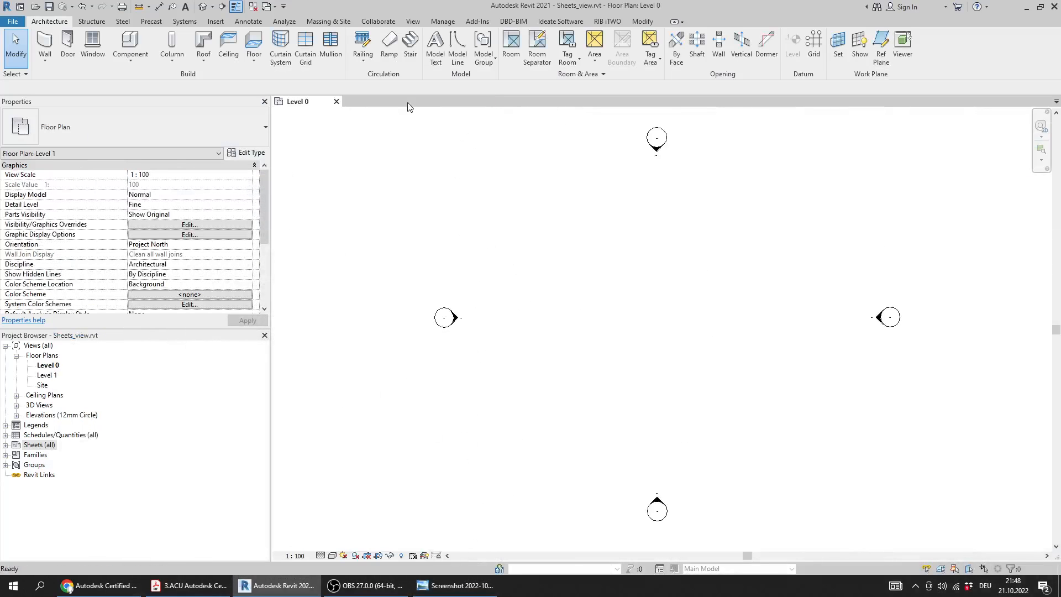
click(336, 102)
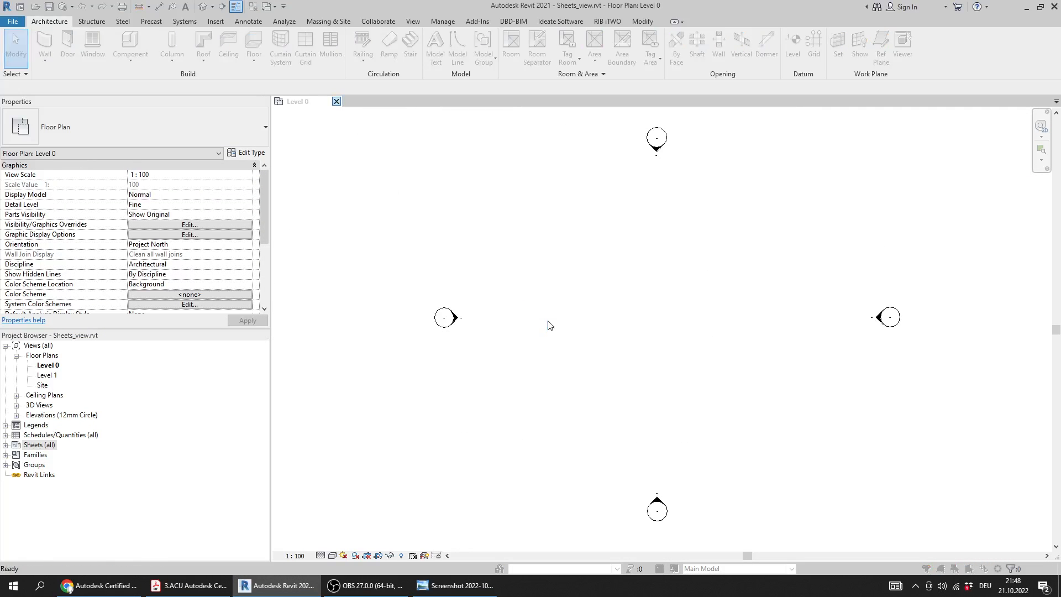
click(549, 299)
click(363, 591)
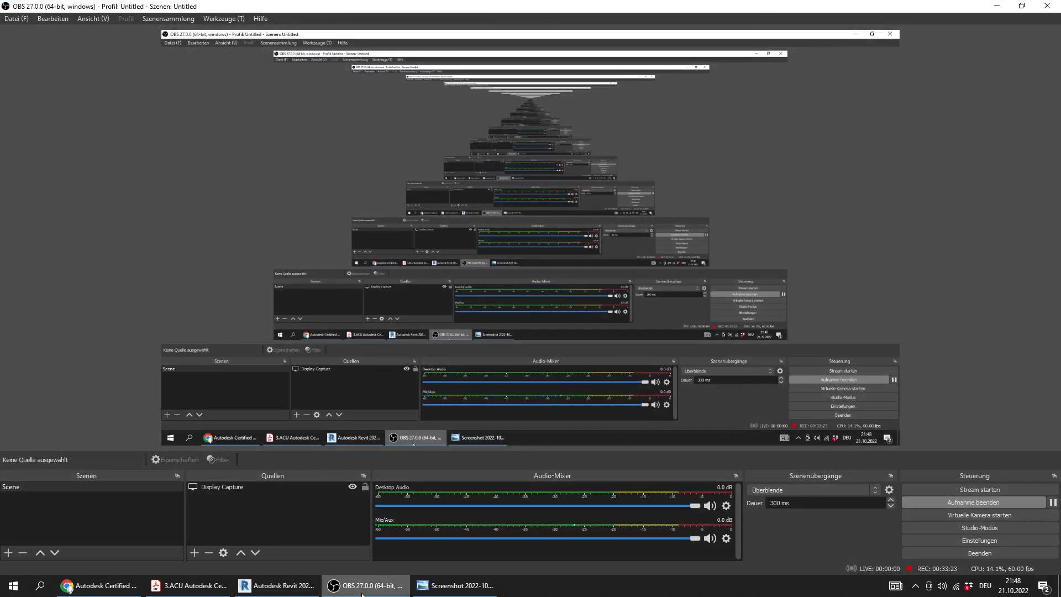
click(362, 591)
Switch to the PDF and read Question 13's import settings, toposurface requirements and projected area question
click(188, 586)
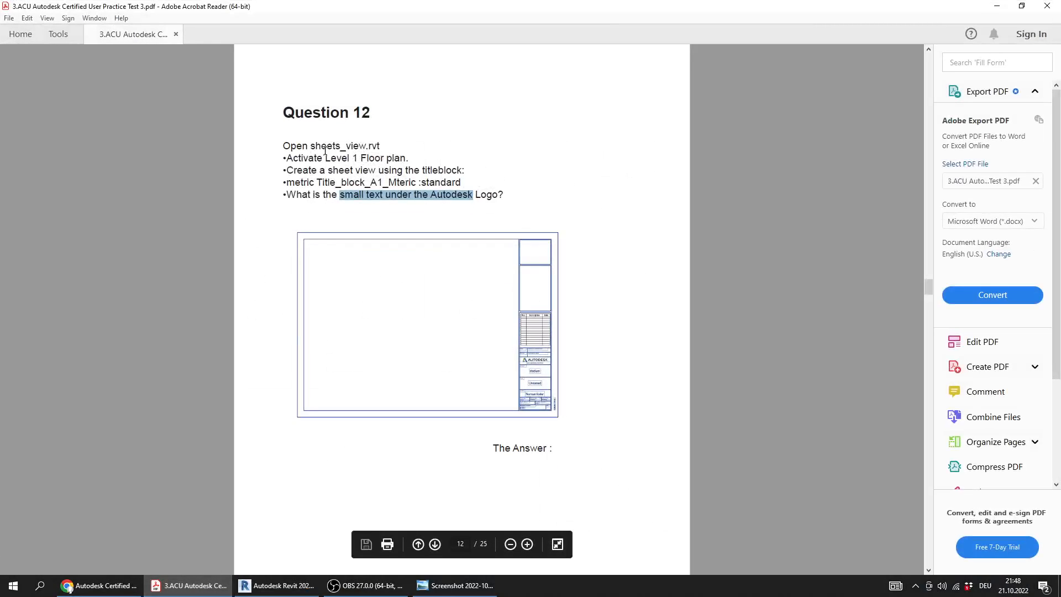
ctrl+scroll(355, 260, down, 2)
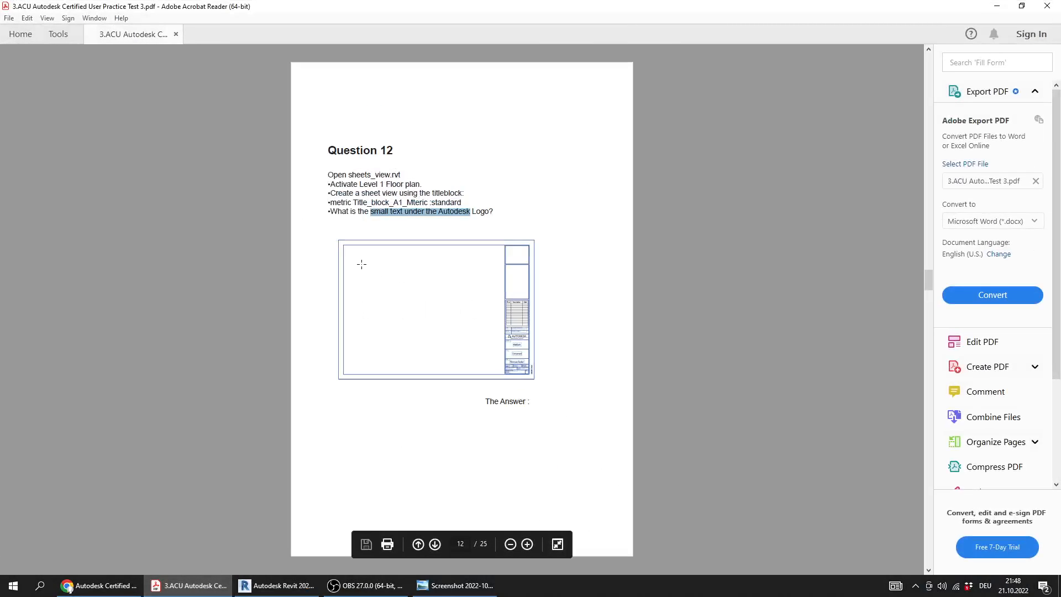
scroll(359, 263, down, 1)
ctrl+scroll(308, 173, up, 3)
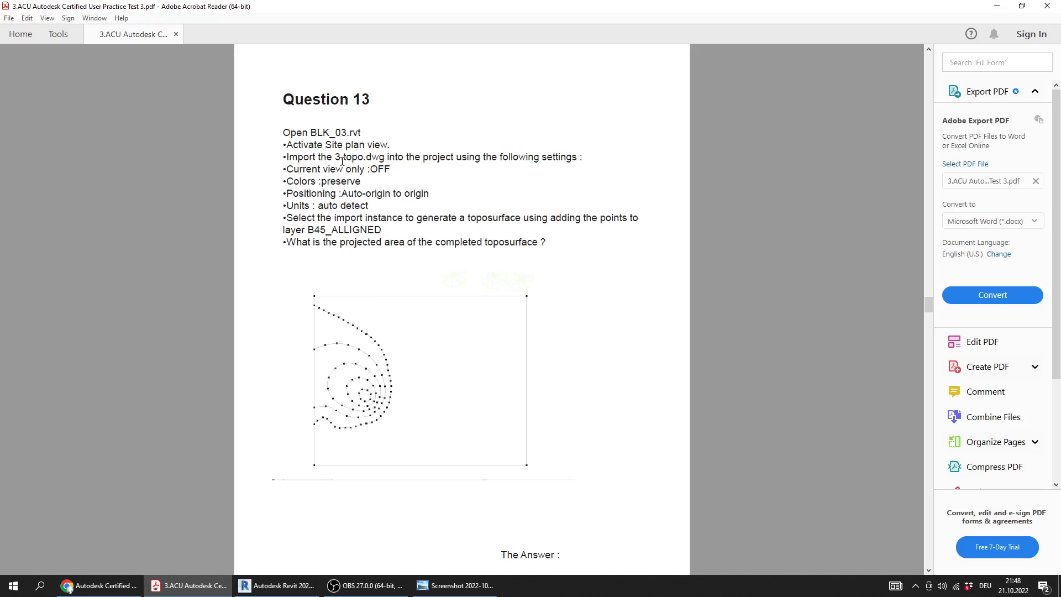
drag(335, 156, 416, 157)
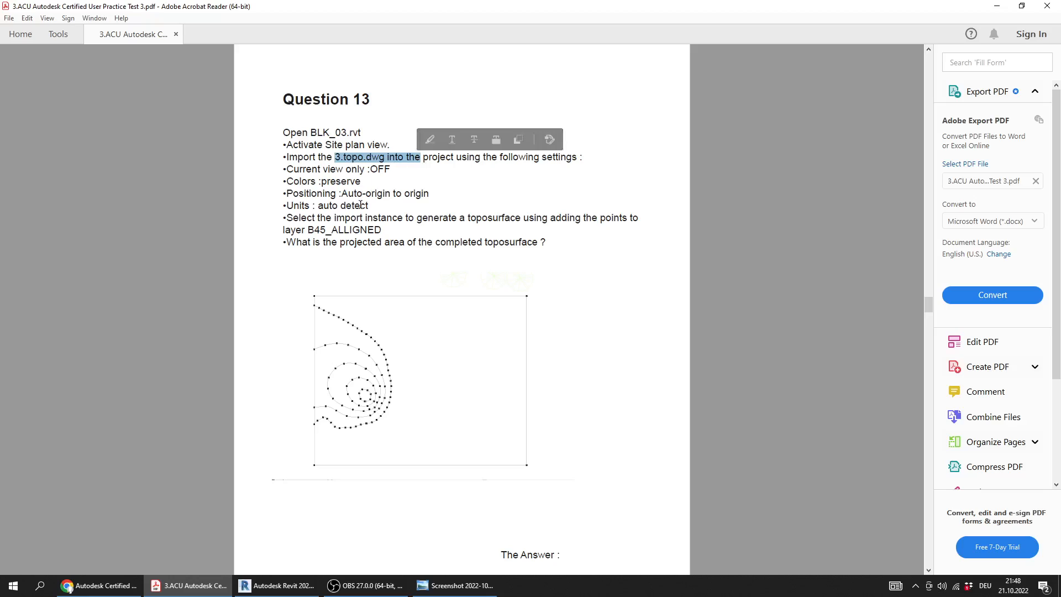
drag(383, 231, 270, 169)
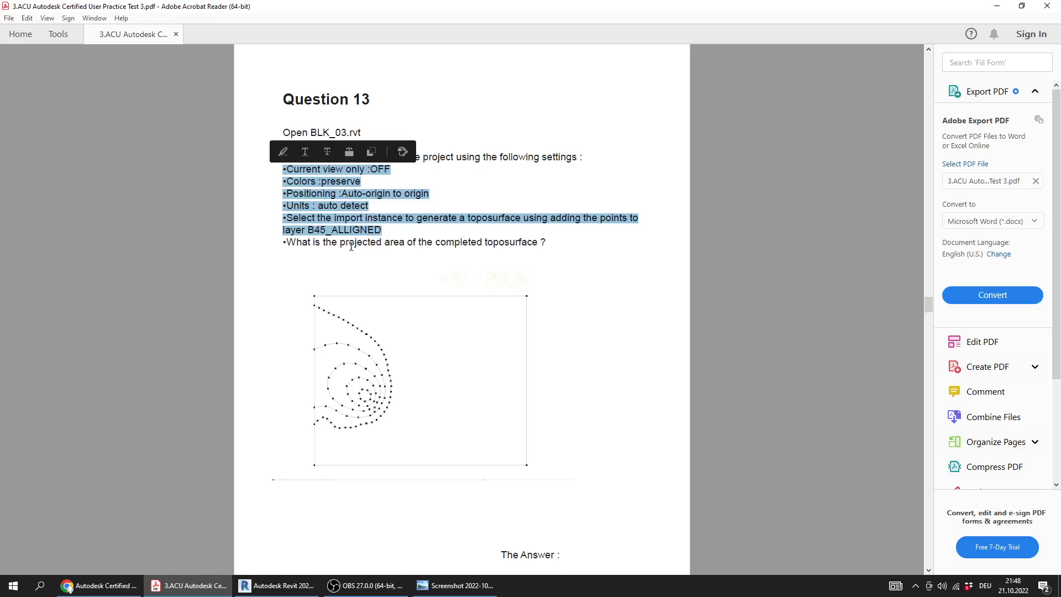
drag(293, 244, 531, 242)
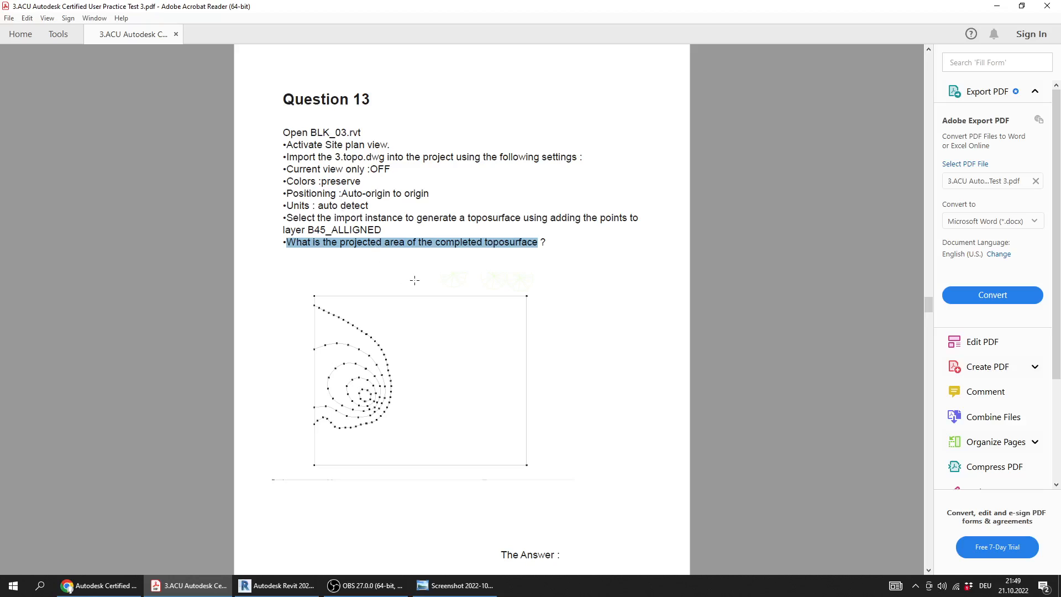
Look back through the PDF questions from Question 13 to Question 1
ctrl+scroll(414, 280, down, 2)
scroll(417, 285, up, 2)
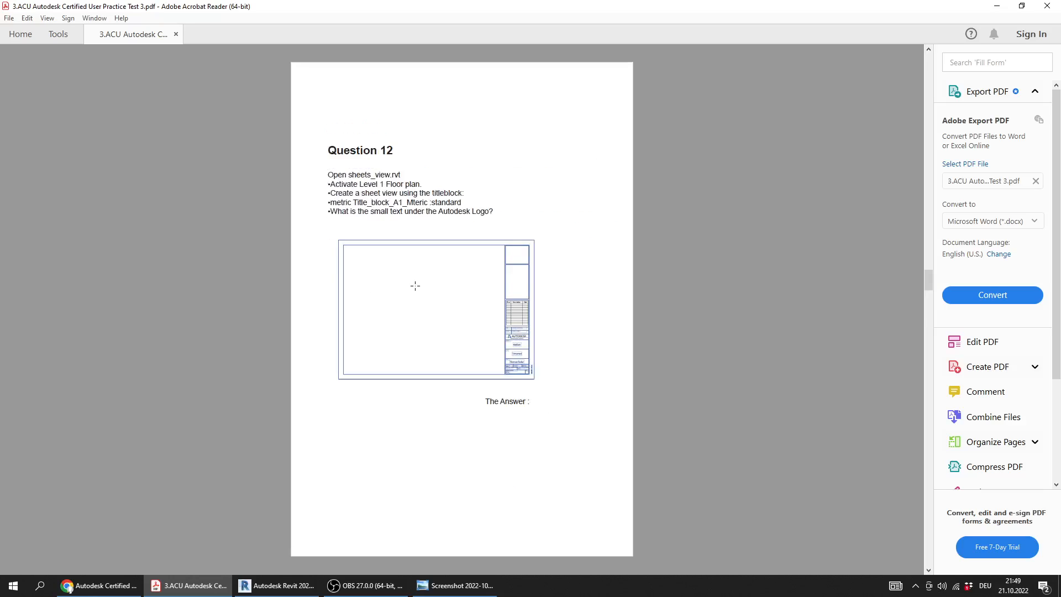
scroll(413, 288, up, 2)
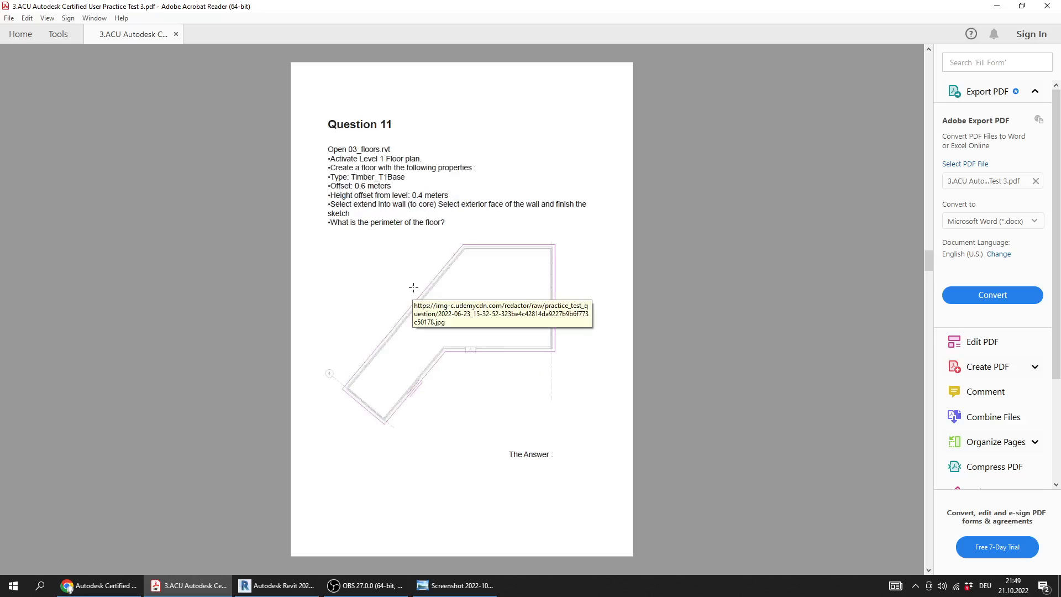
scroll(414, 287, up, 2)
scroll(413, 287, up, 4)
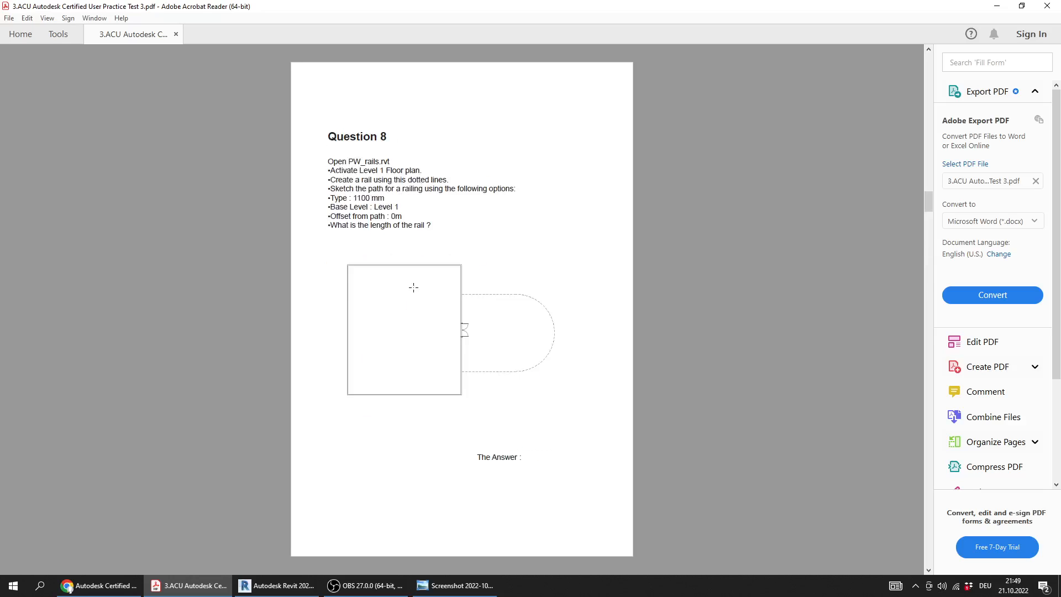
scroll(413, 288, up, 2)
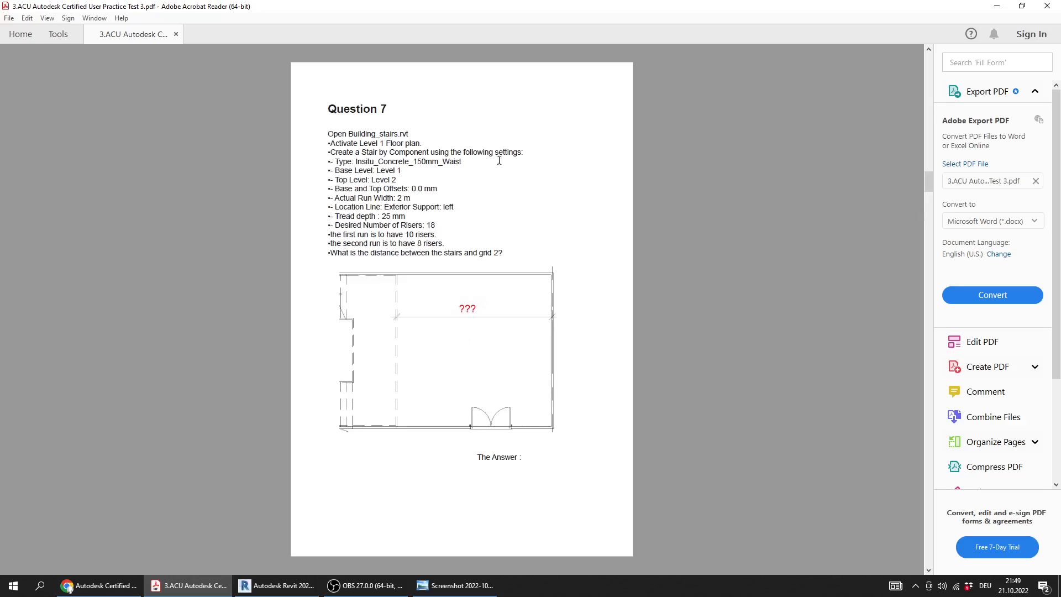
scroll(420, 341, up, 2)
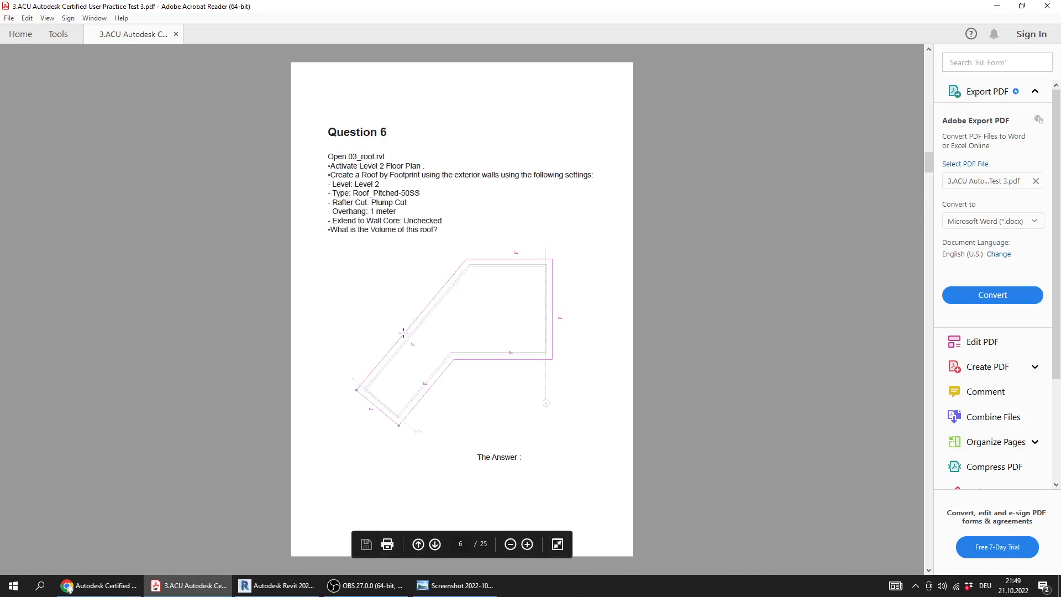
scroll(539, 313, up, 6)
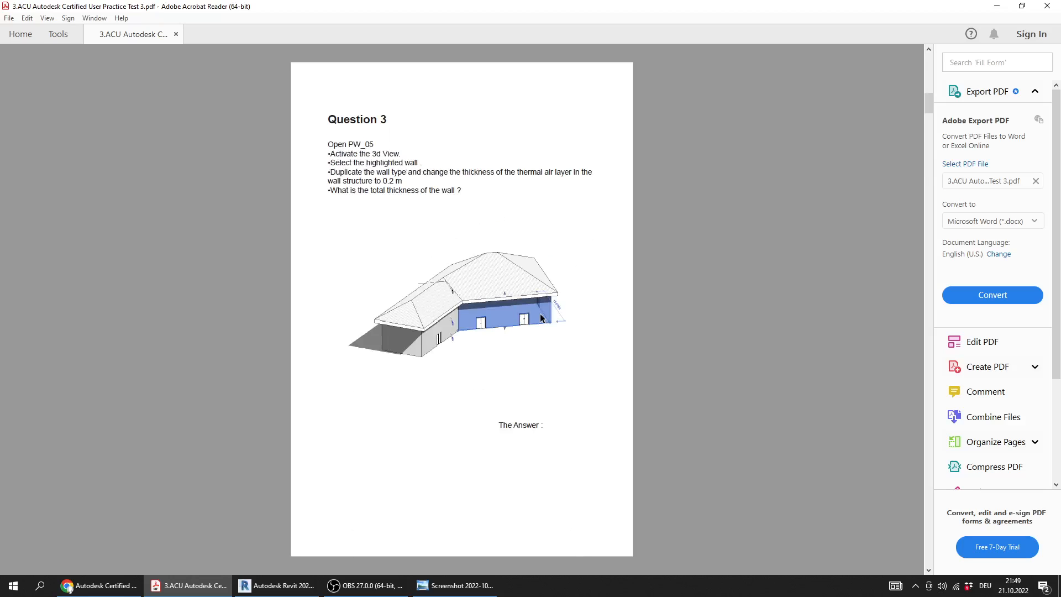
scroll(540, 317, up, 4)
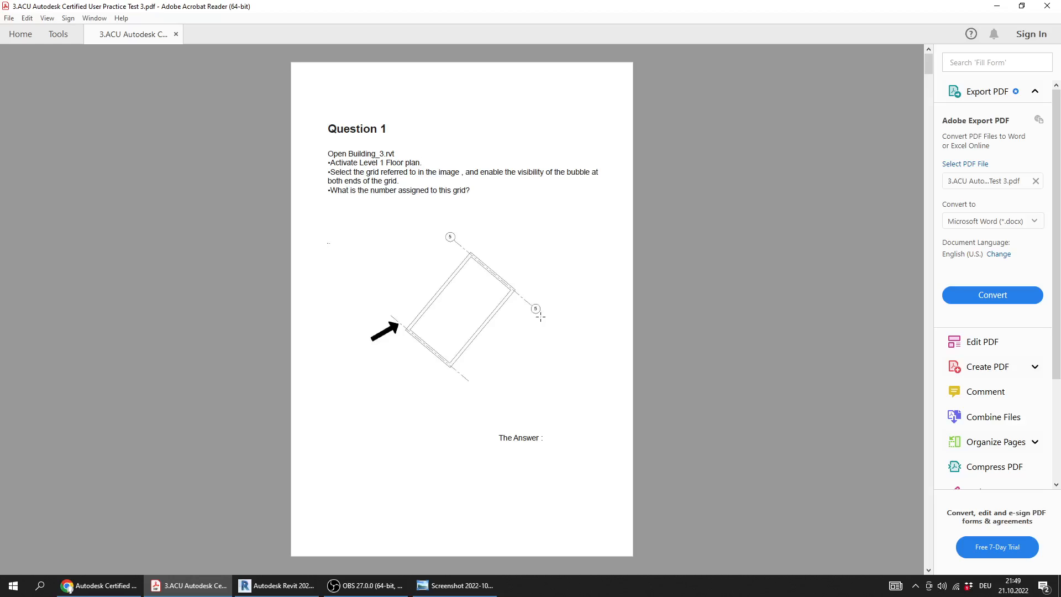
Review the roof requirements of Question 6 and the stair requirements of Question 7, and return to Question 13
scroll(541, 318, down, 8)
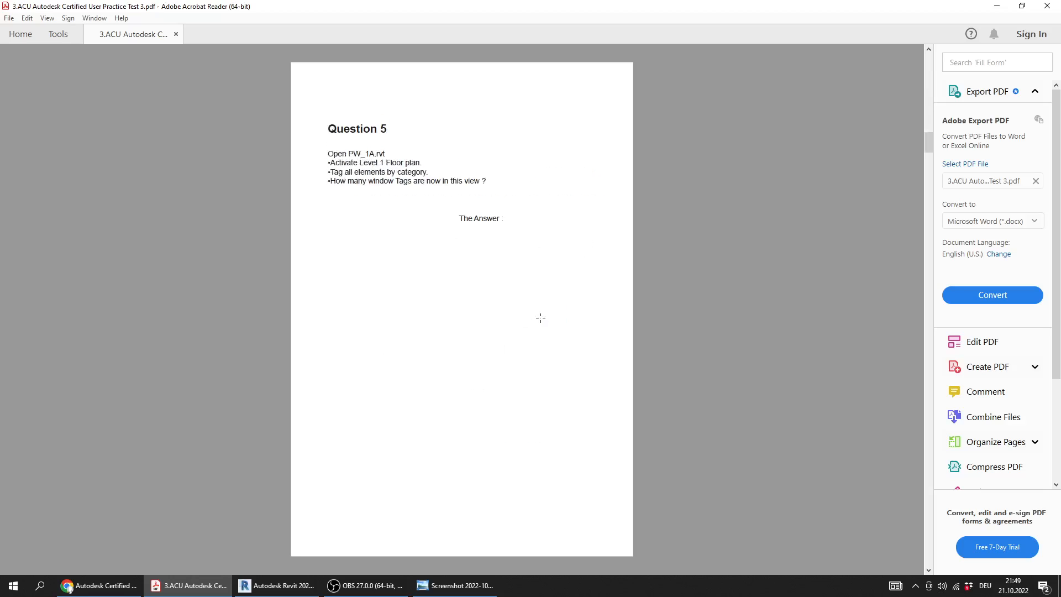
scroll(540, 318, down, 2)
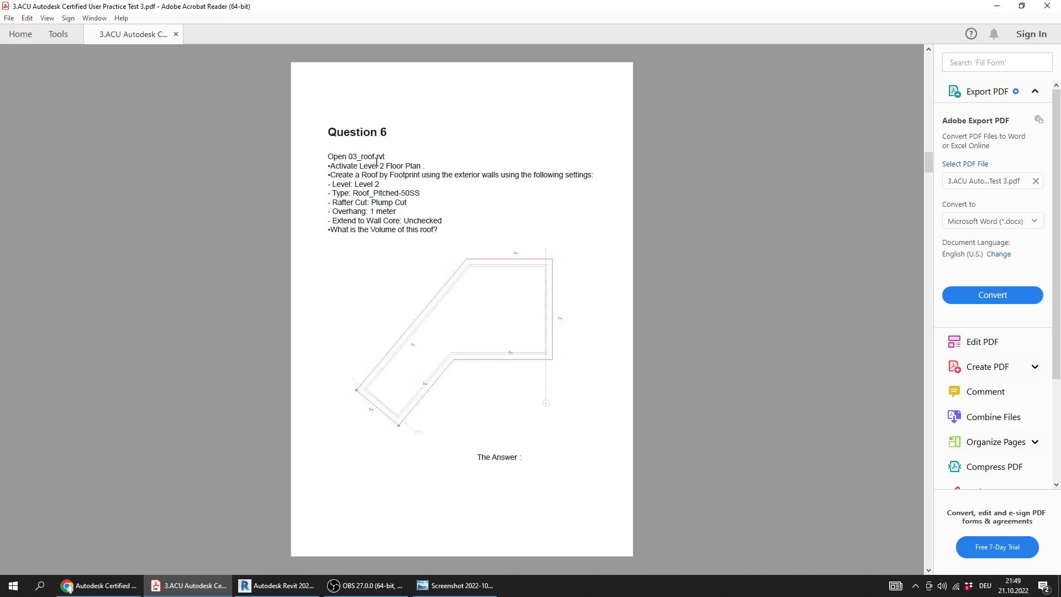
drag(441, 230, 327, 157)
click(404, 200)
drag(331, 159, 464, 223)
scroll(403, 266, down, 2)
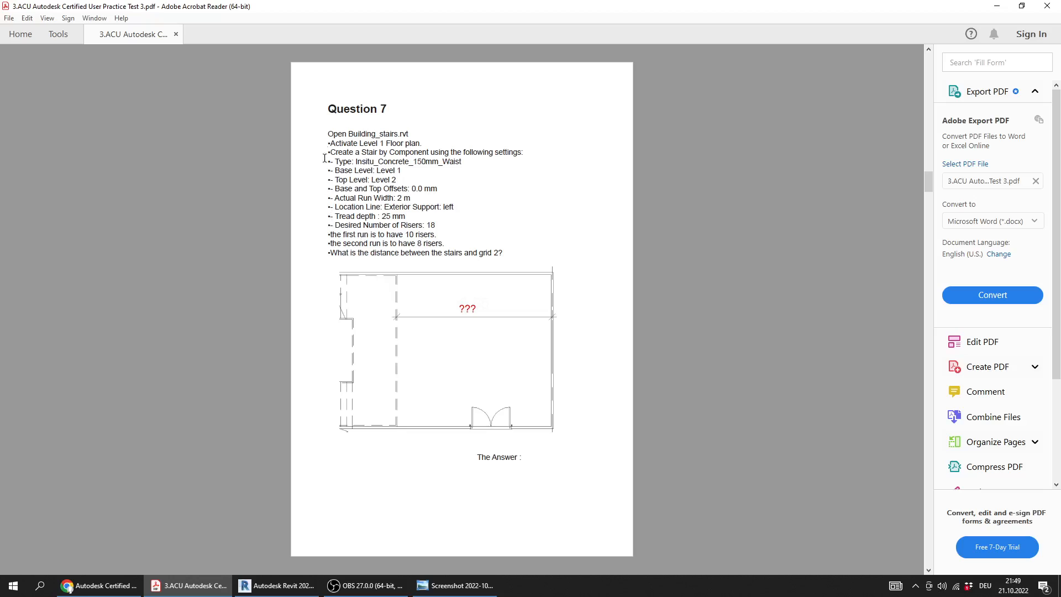
drag(328, 134, 523, 252)
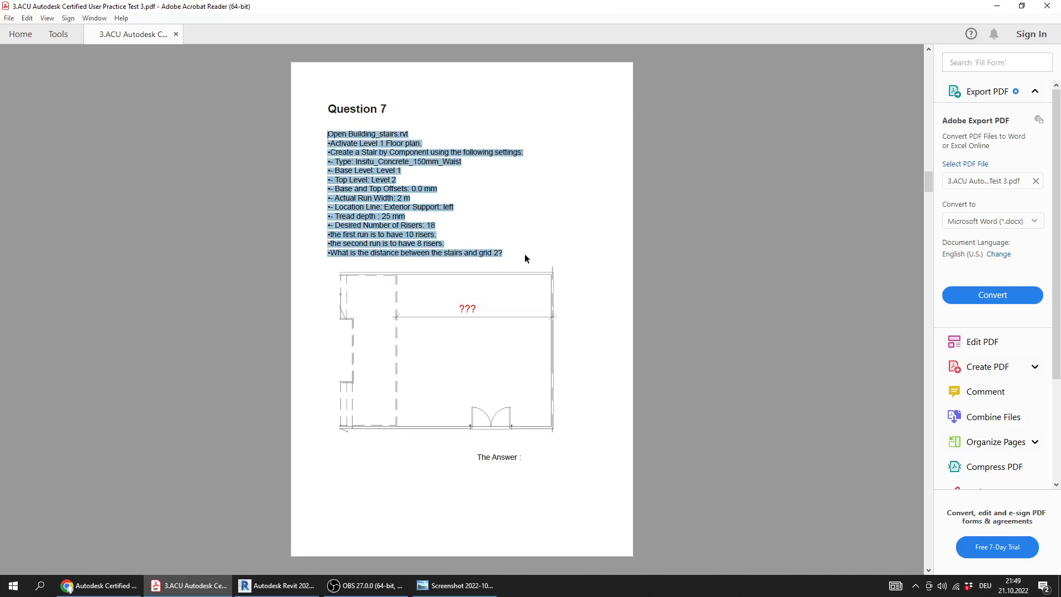
click(535, 222)
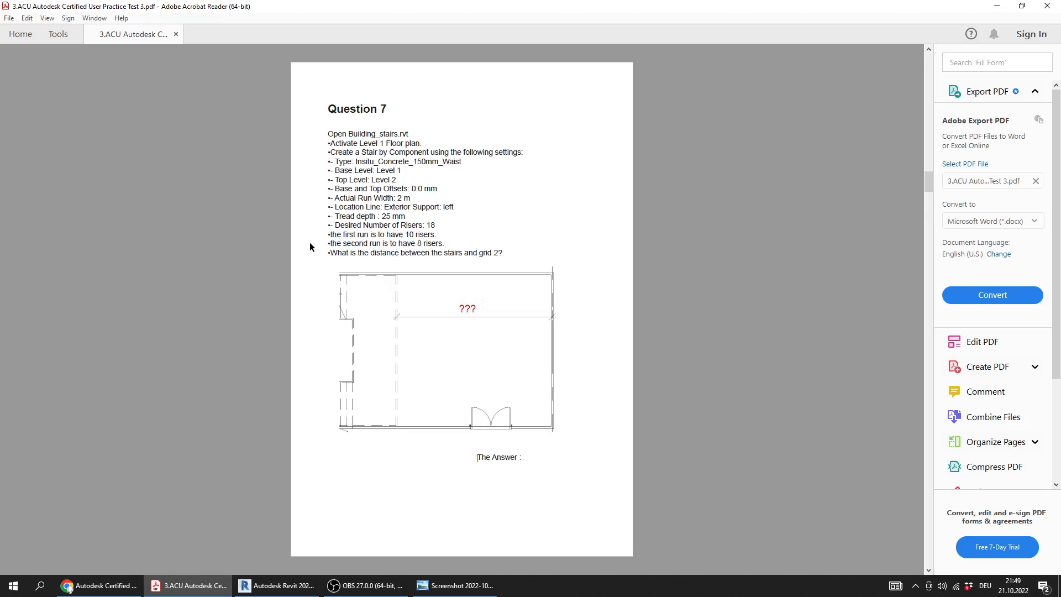
scroll(310, 243, down, 4)
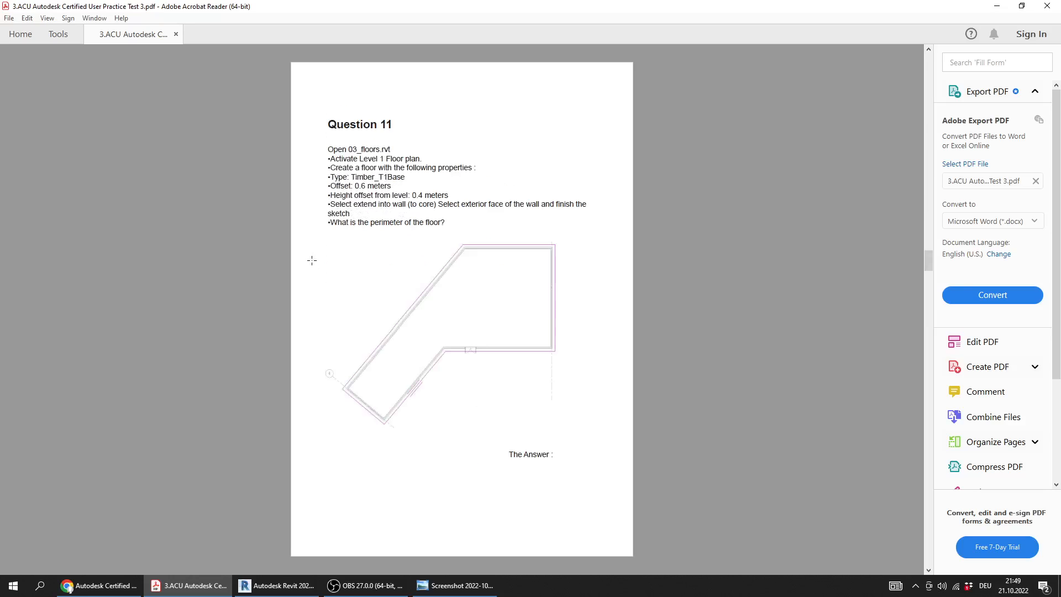
scroll(311, 260, down, 1)
scroll(312, 260, down, 1)
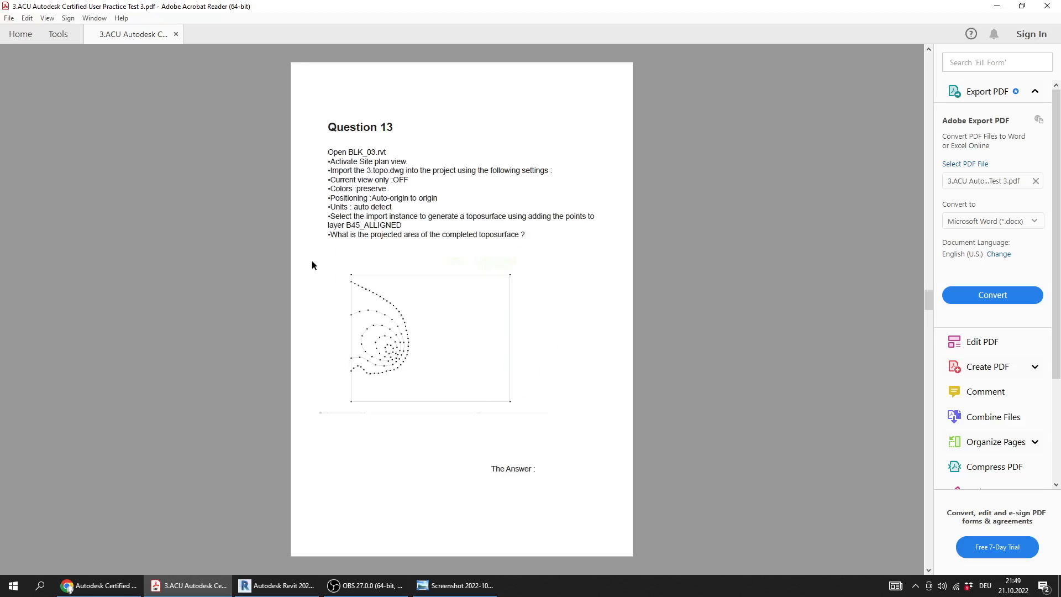
Enlarge Question 13 in the PDF, then switch to Revit and open BLK_03.rvt in its Site floor plan
ctrl+scroll(399, 229, up, 1)
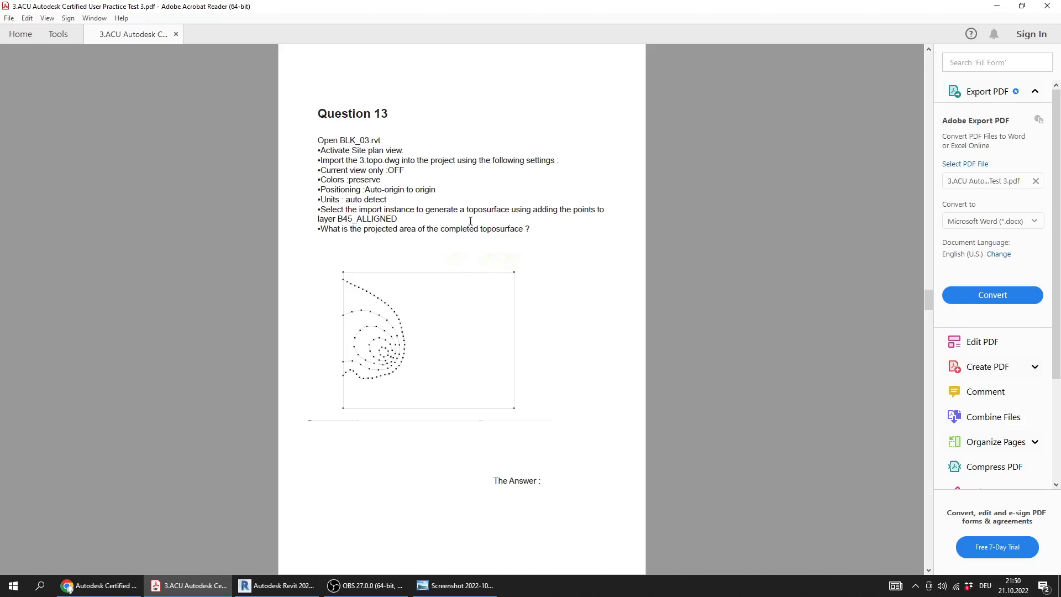
ctrl+scroll(412, 192, up, 1)
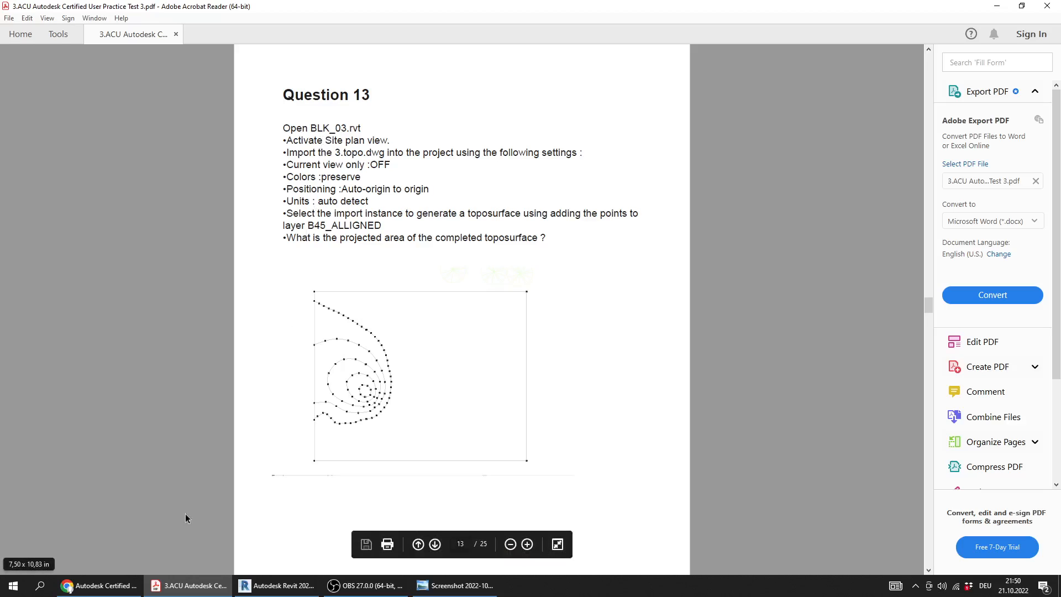
click(284, 585)
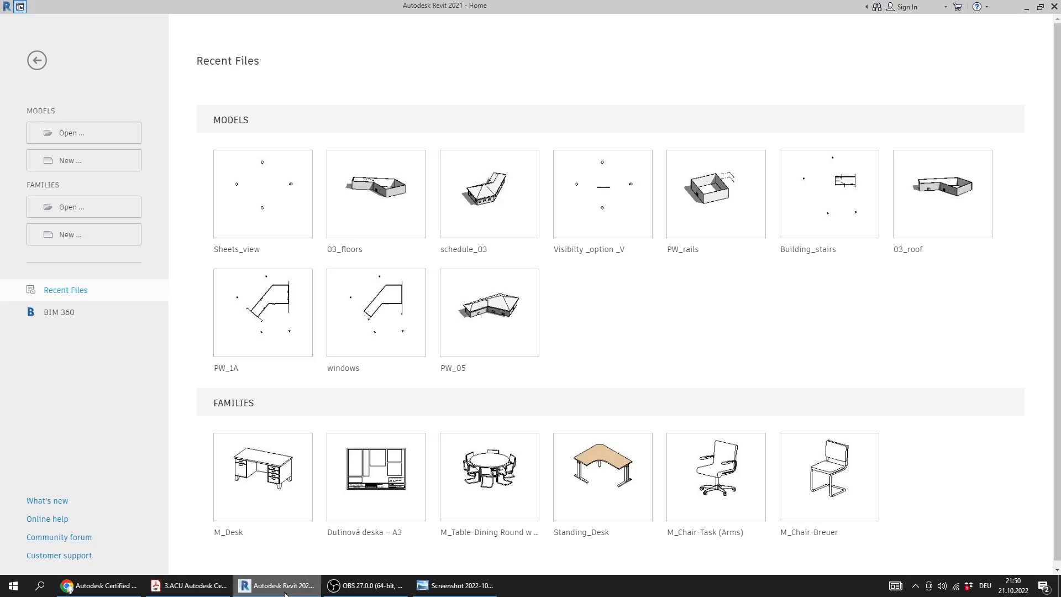
click(64, 133)
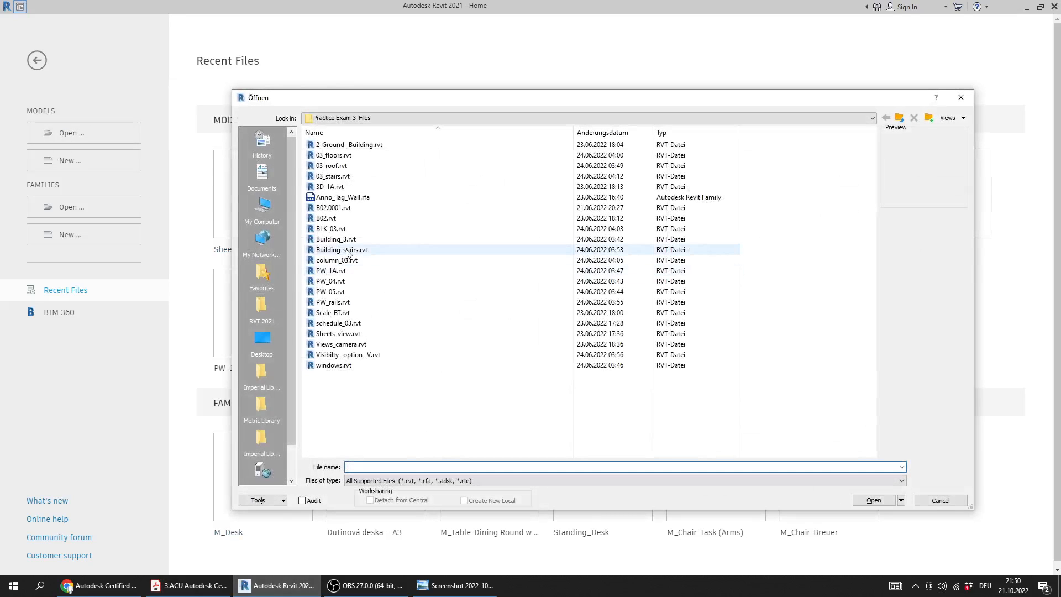
double_click(340, 230)
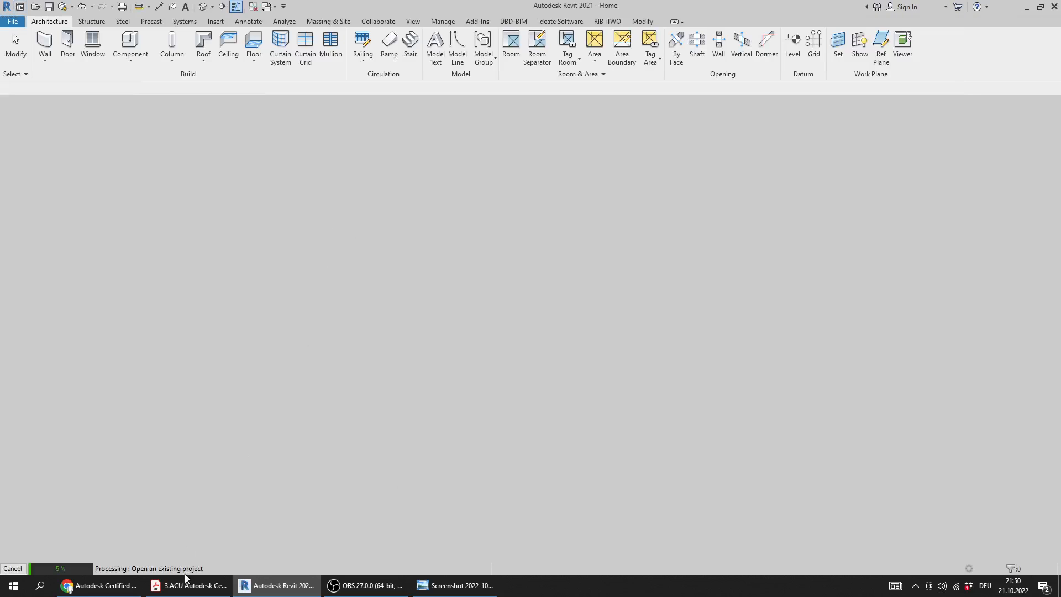
mouse_move(201, 592)
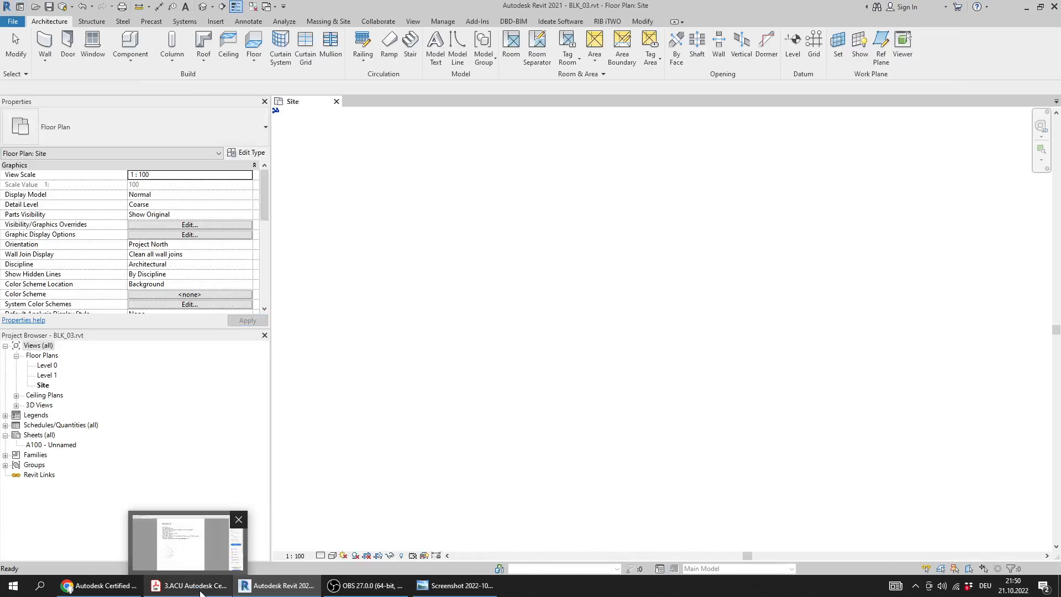
click(43, 385)
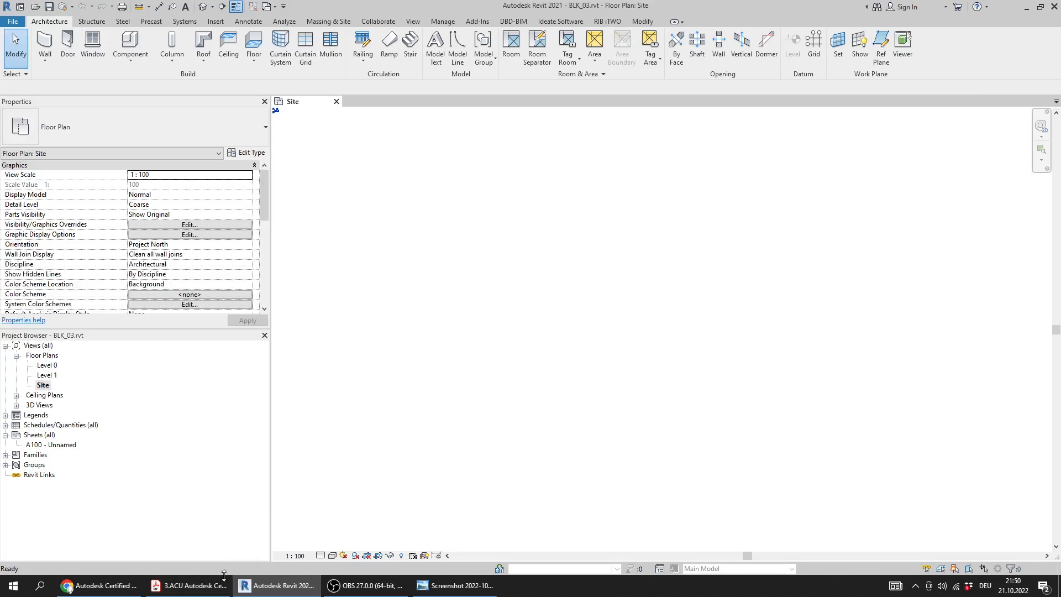
Check the import instruction in the PDF, then start a CAD import in Revit and choose 3.topo.dwg
click(189, 586)
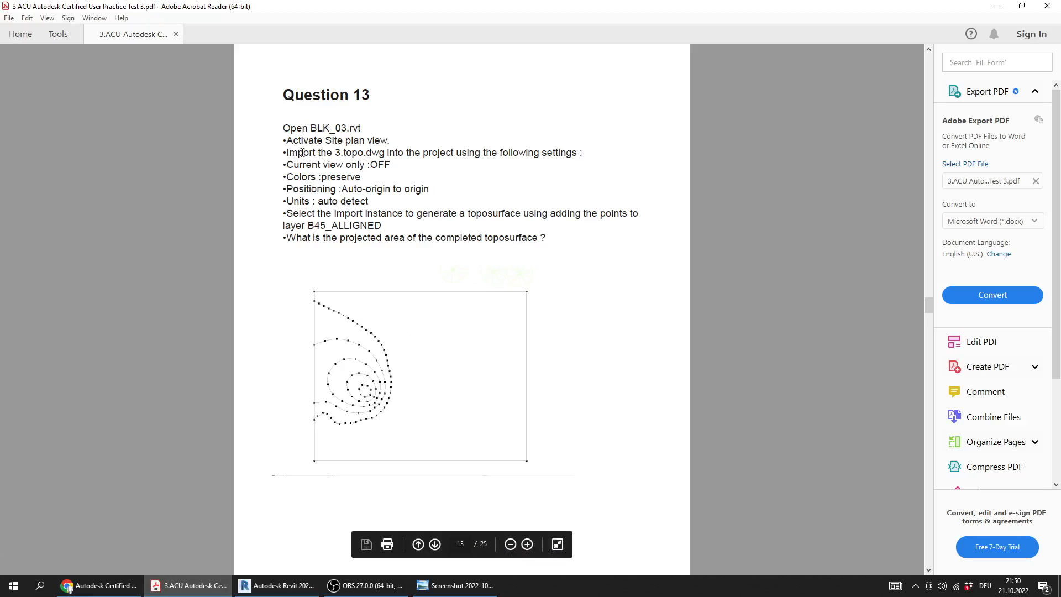
drag(291, 153, 571, 154)
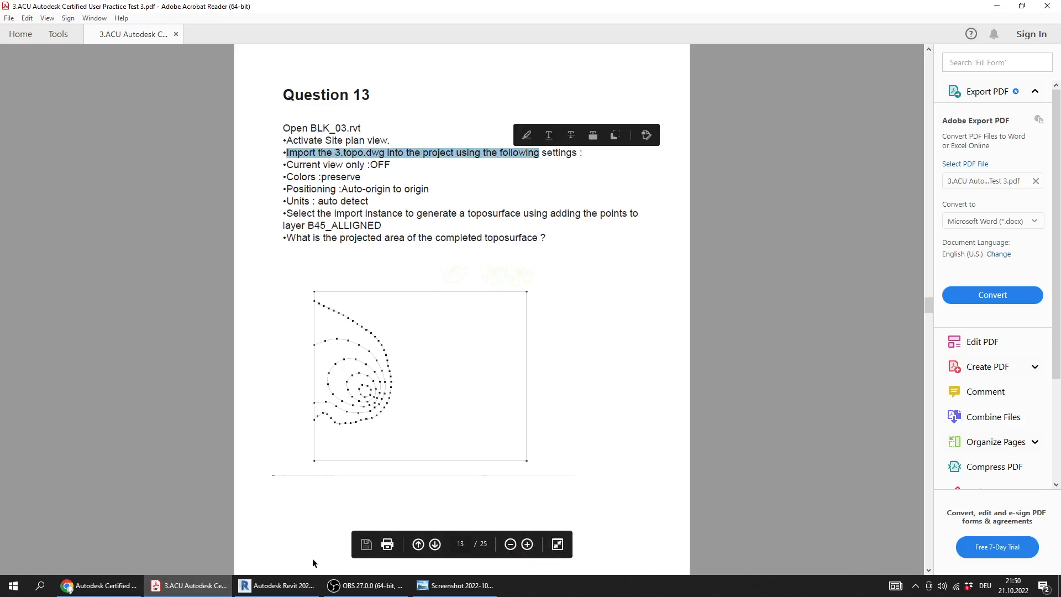
click(276, 585)
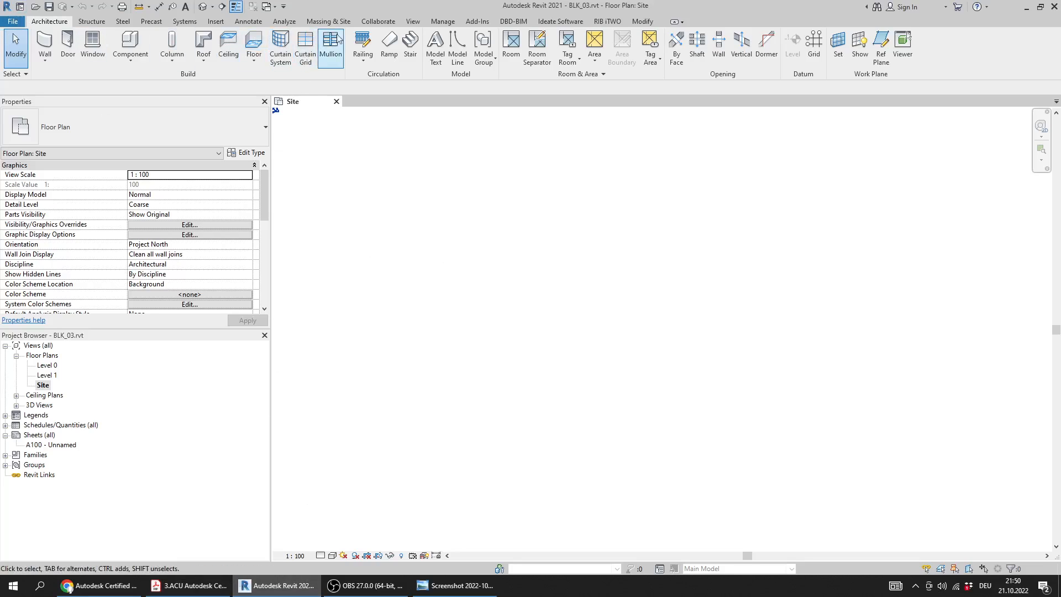
click(219, 26)
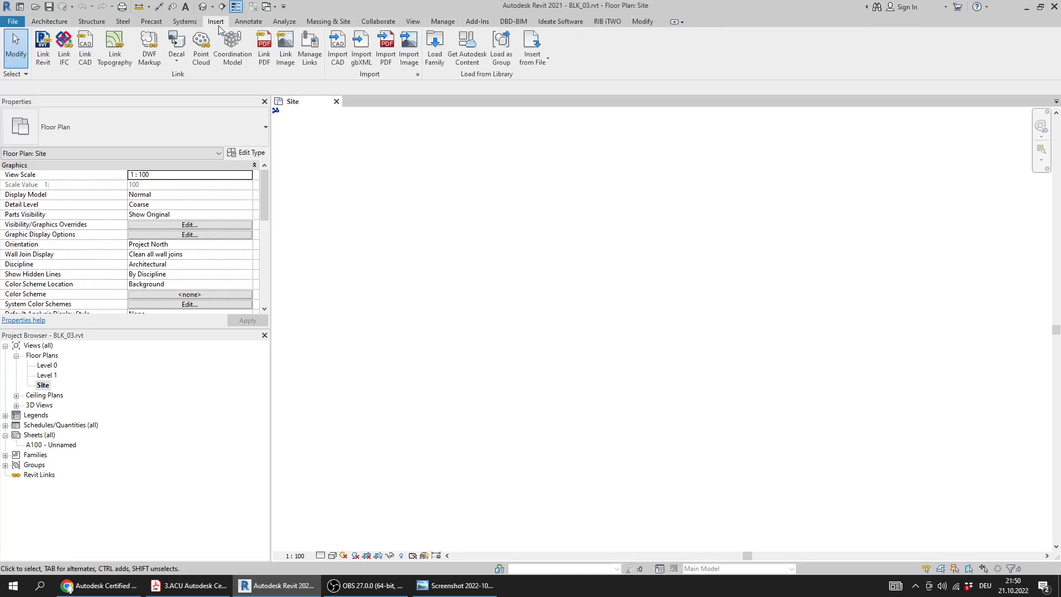
click(338, 55)
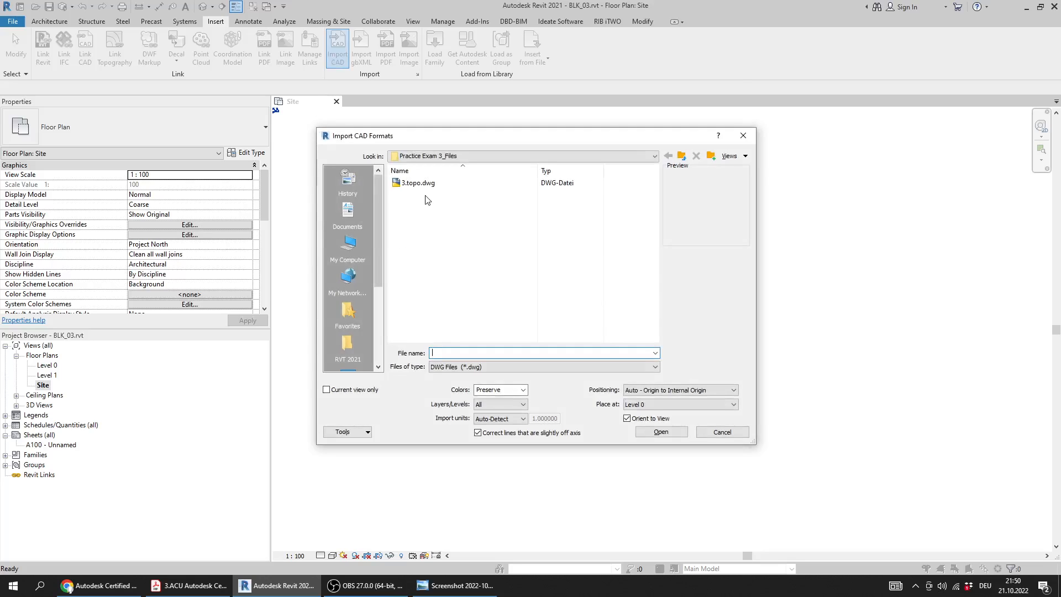
click(425, 187)
Compare the current view only, colors, positioning and units settings in the CAD import options with Question 13 in the PDF
click(188, 585)
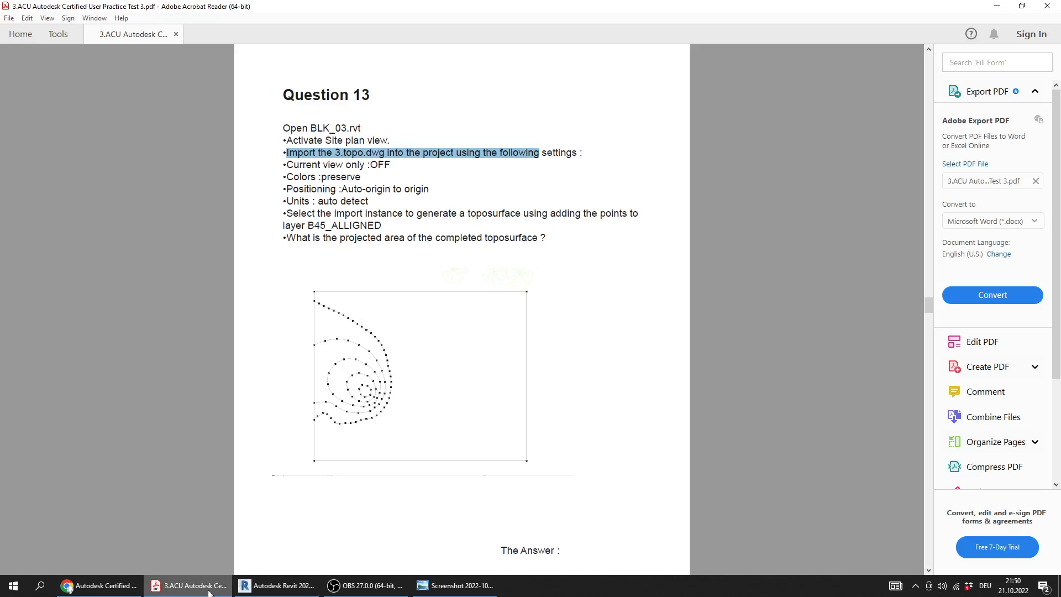
drag(396, 167, 286, 166)
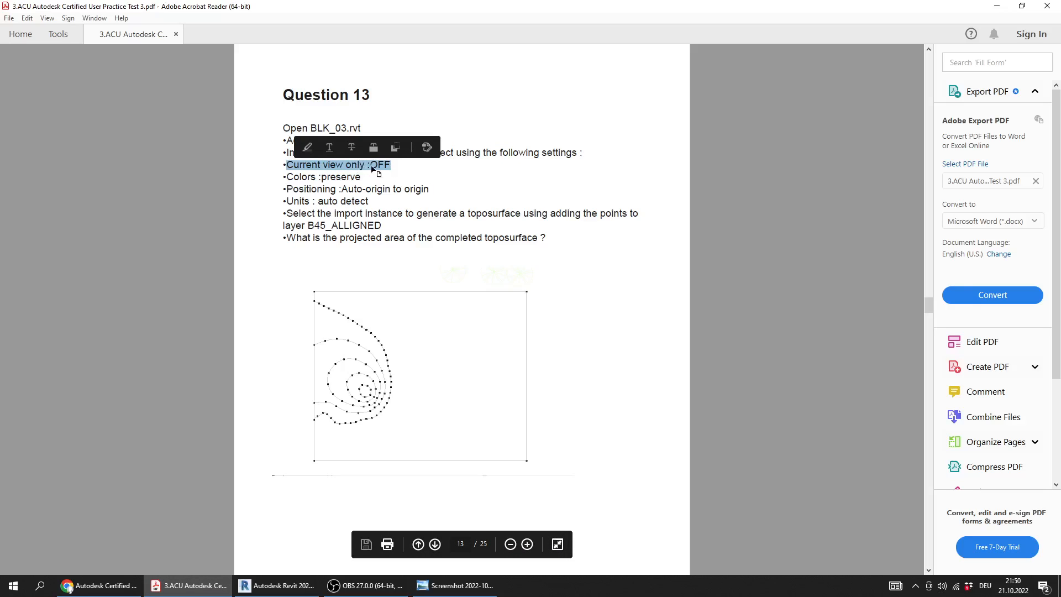
click(276, 585)
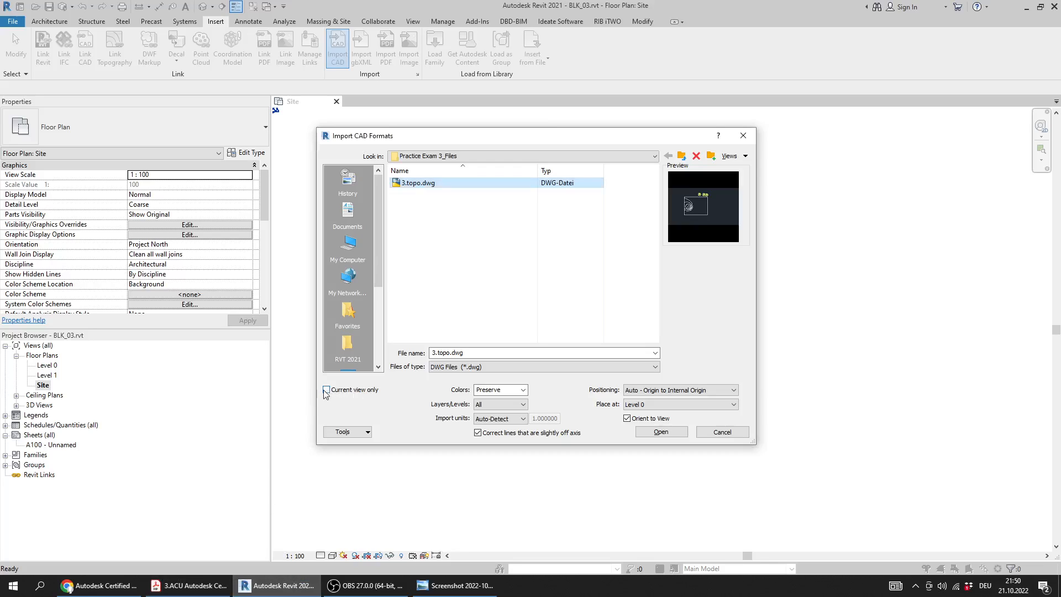
click(188, 585)
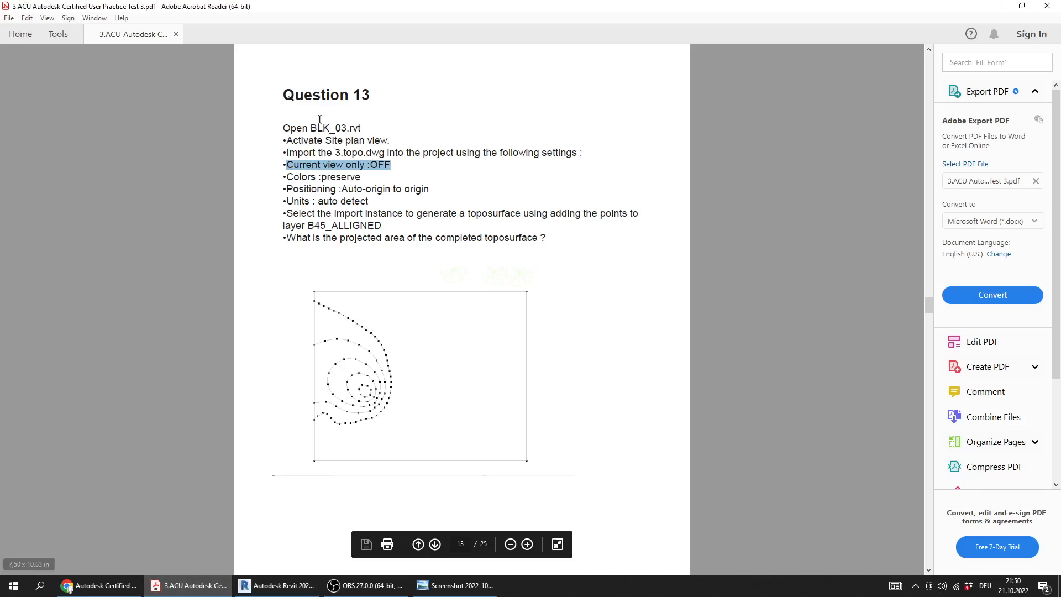
drag(366, 178, 279, 179)
click(280, 587)
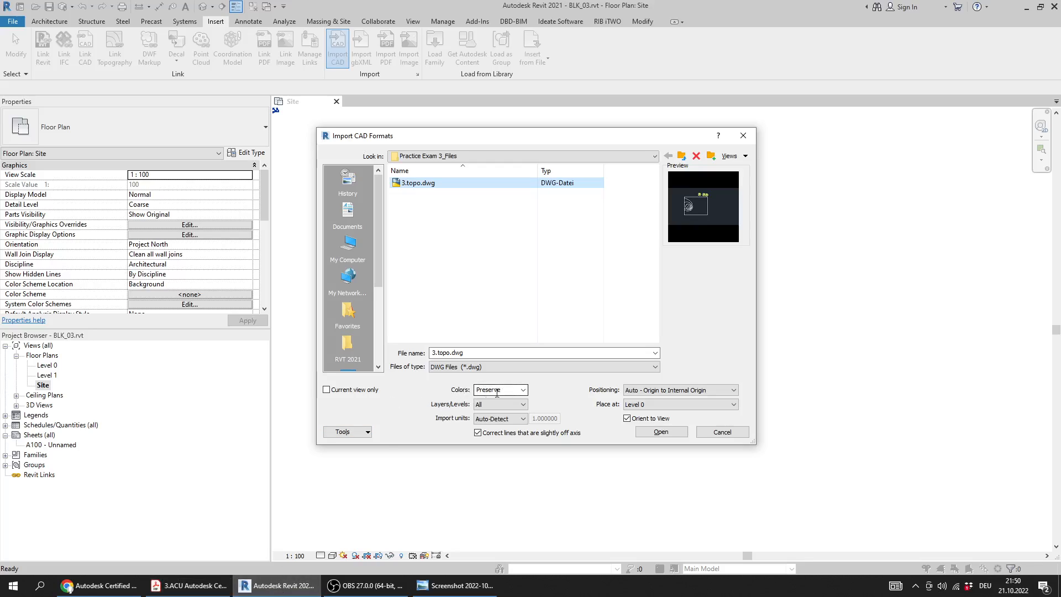
click(188, 585)
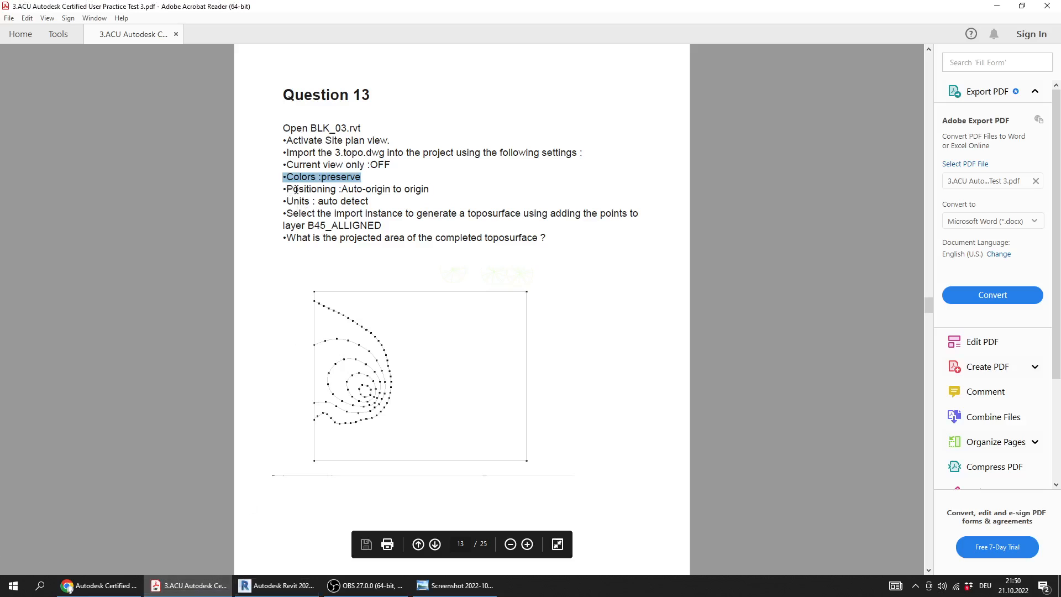
click(279, 585)
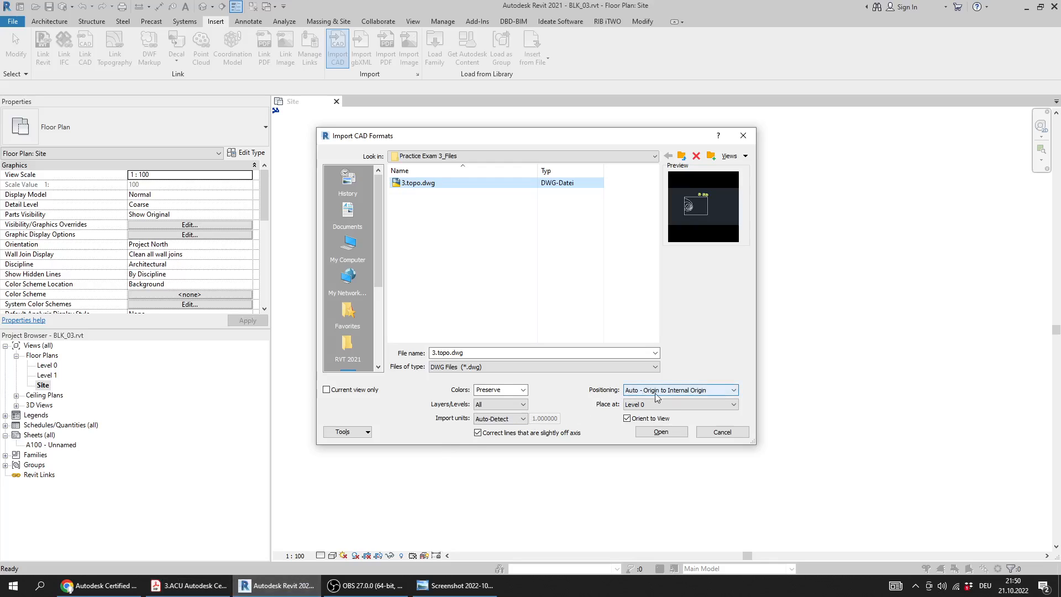
click(208, 589)
drag(286, 201, 375, 190)
click(277, 586)
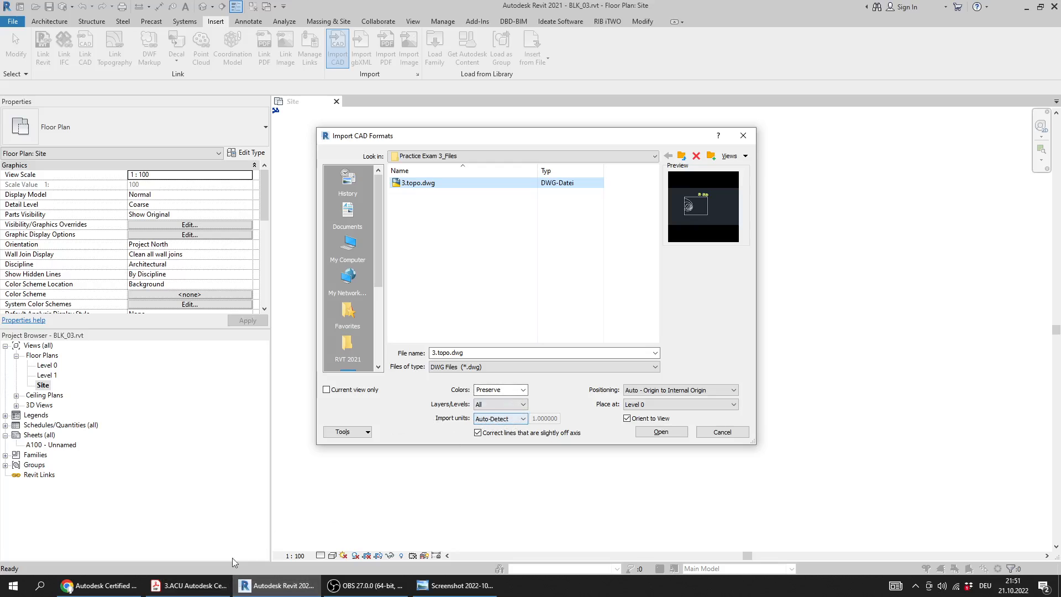
Switch to the PDF and read the instruction for generating the toposurface from layer B45_ALLIGNED
click(219, 585)
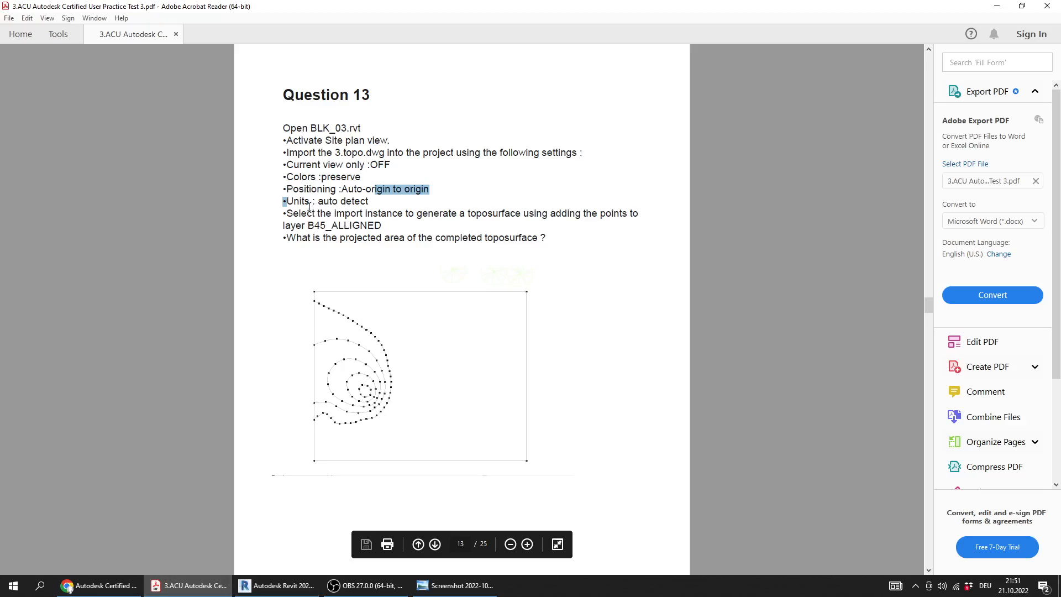
drag(286, 214, 403, 229)
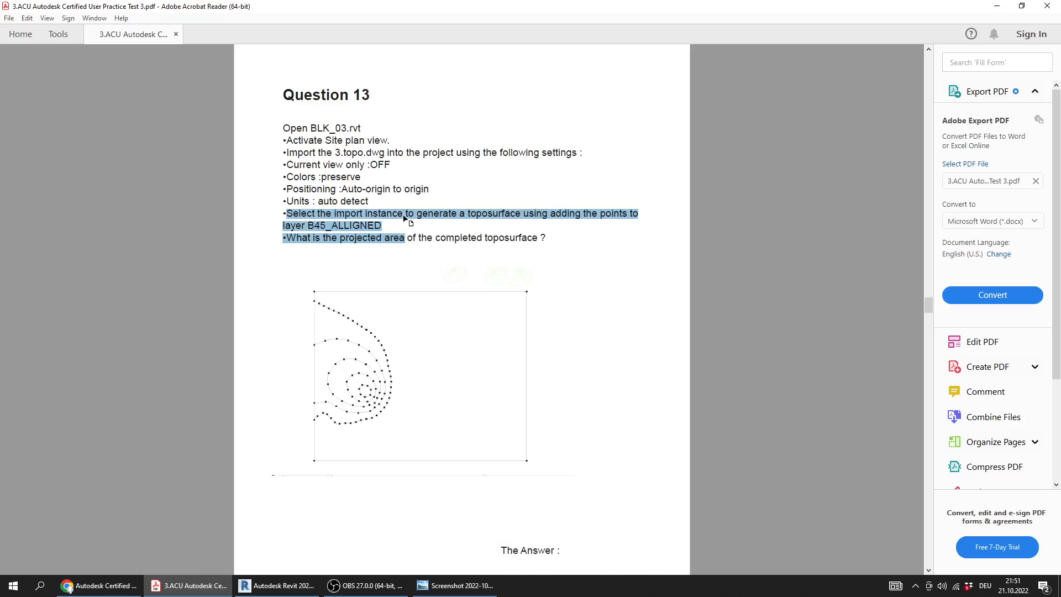
click(365, 229)
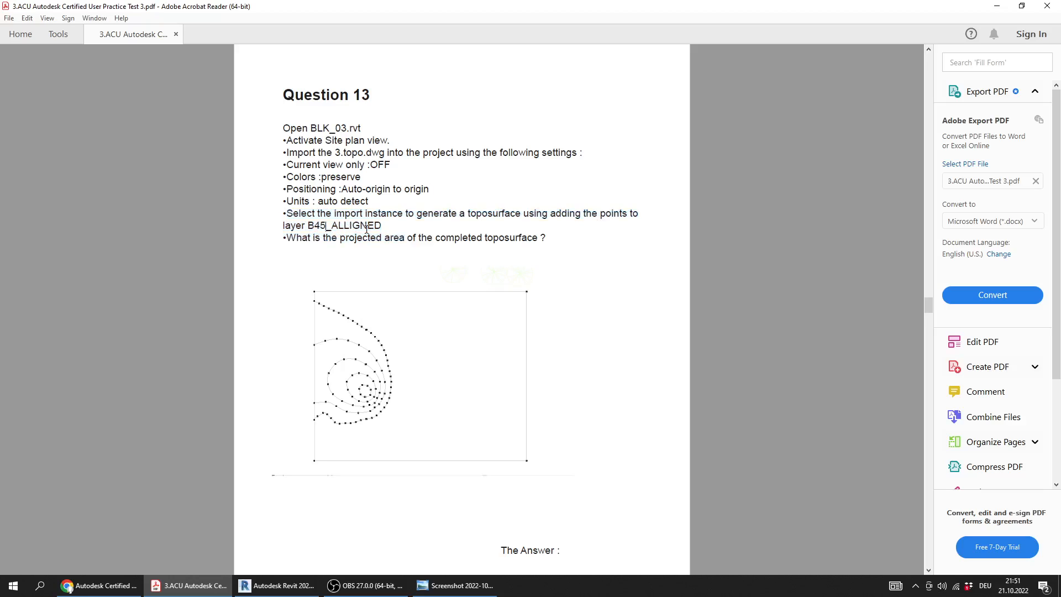
drag(385, 226, 305, 227)
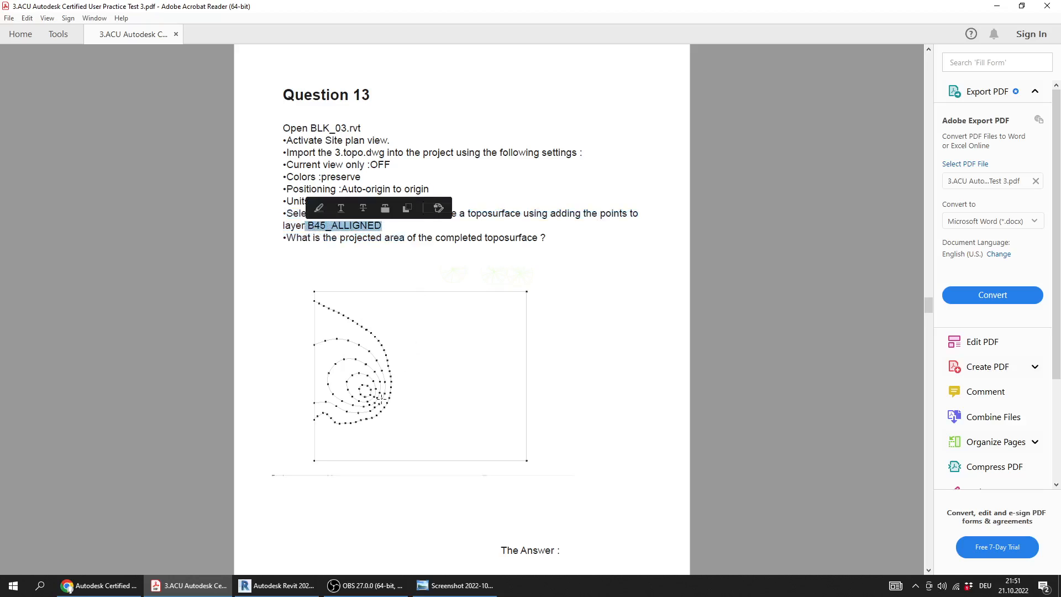
Return to Revit and import 3.topo.dwg with Current view only off, Preserve colors, Auto - Origin to Internal Origin positioning and Auto-Detect units
click(278, 585)
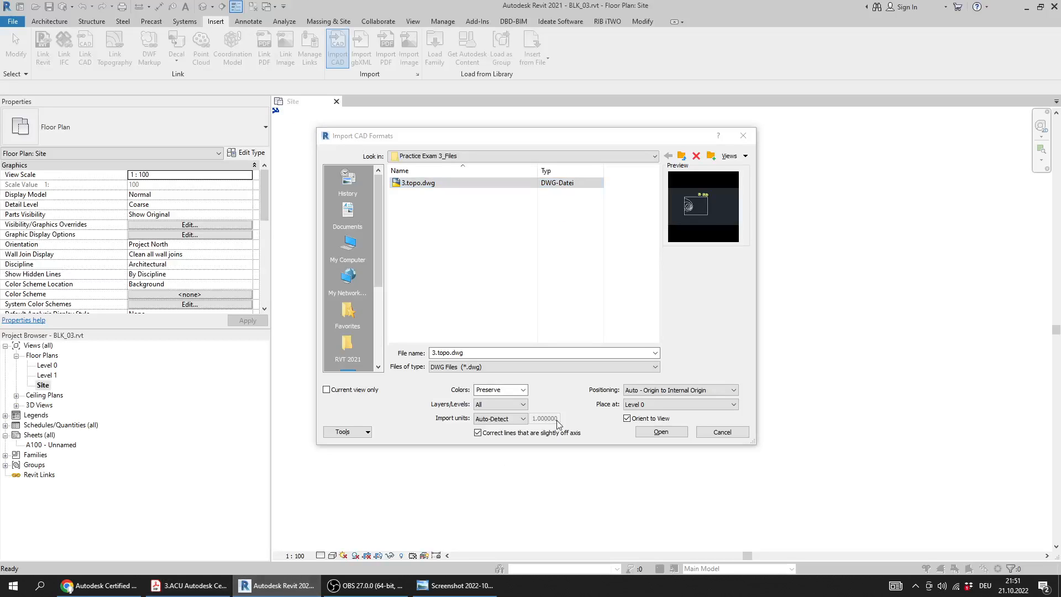
click(663, 434)
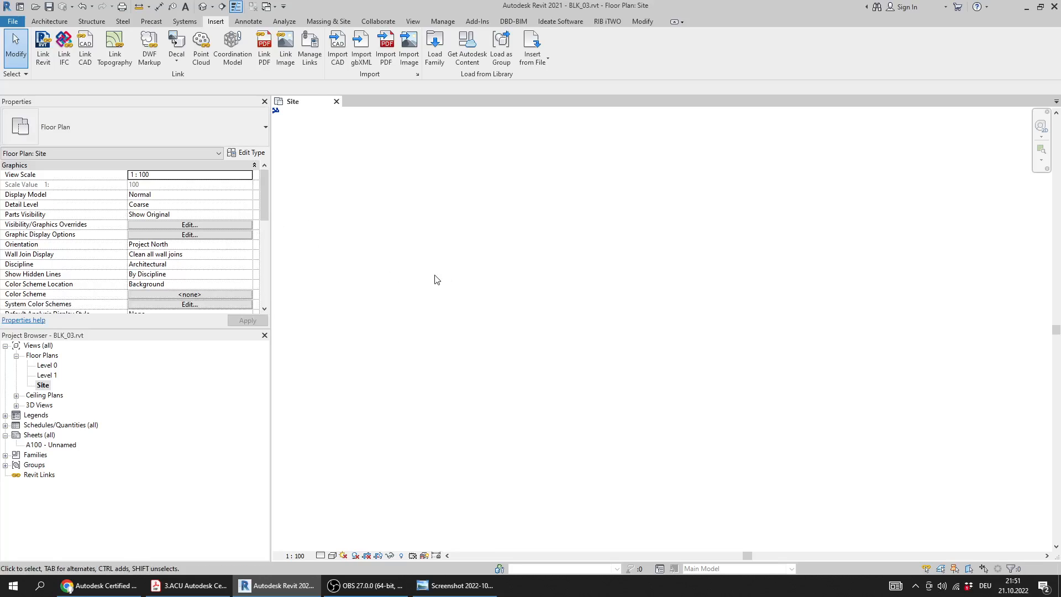
scroll(437, 280, down, 3)
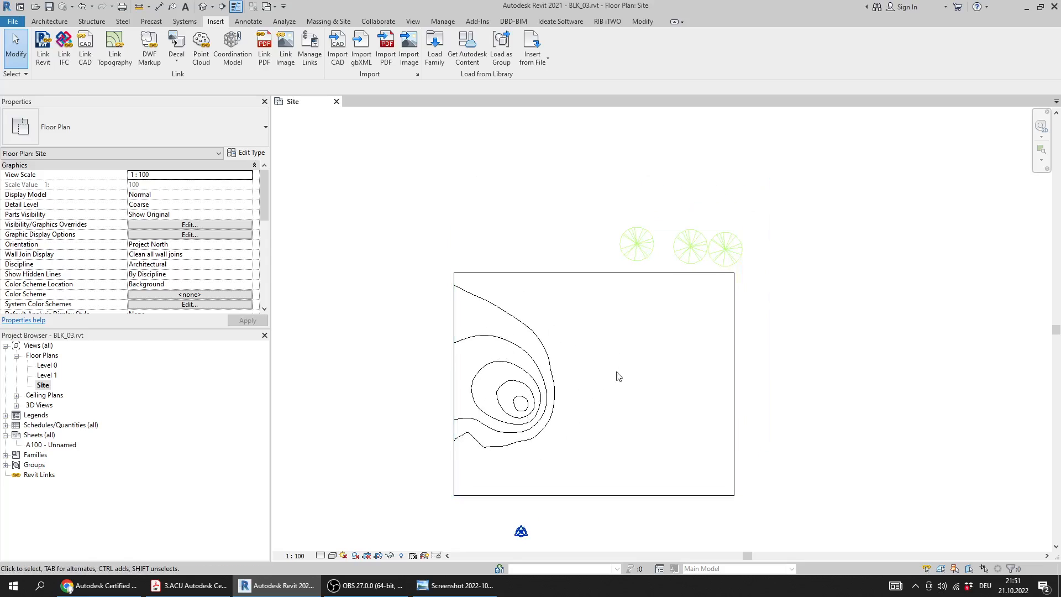
scroll(579, 289, down, 1)
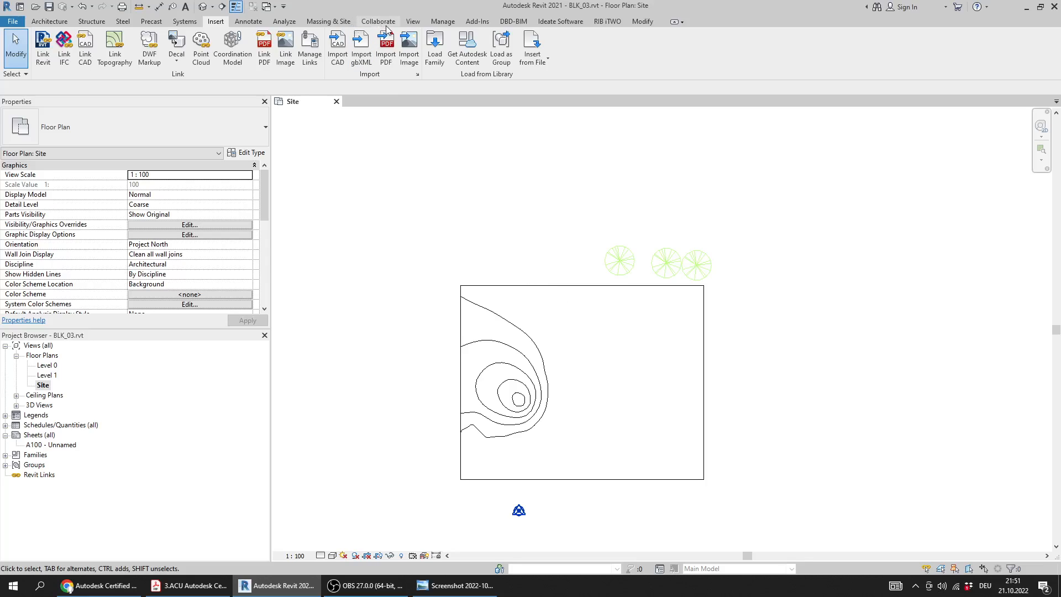
Start a toposurface created from an import instance and select the 3.topo.dwg import in the Site plan as its source
click(328, 24)
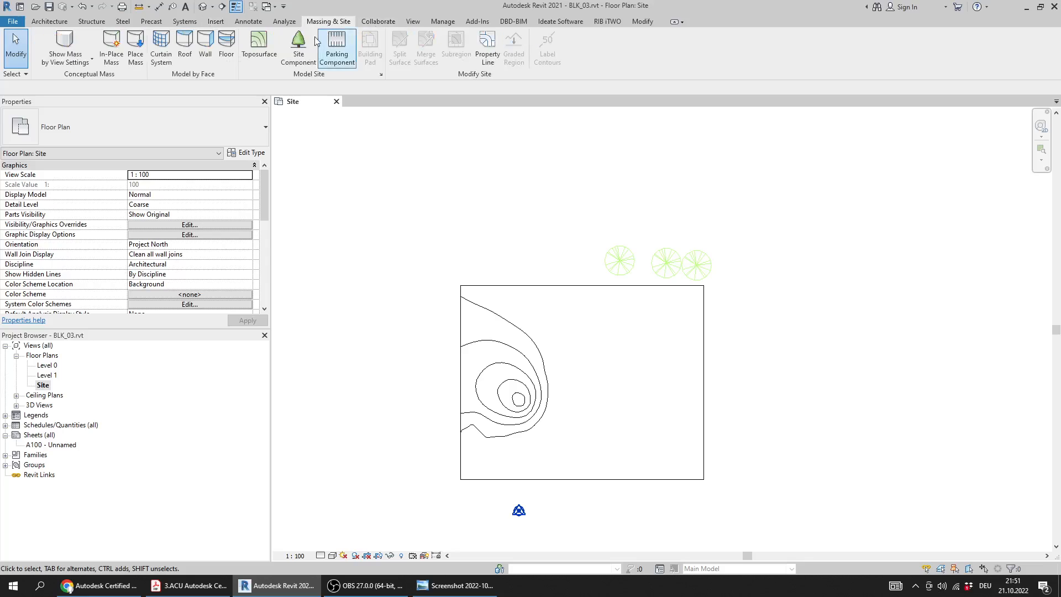
click(261, 58)
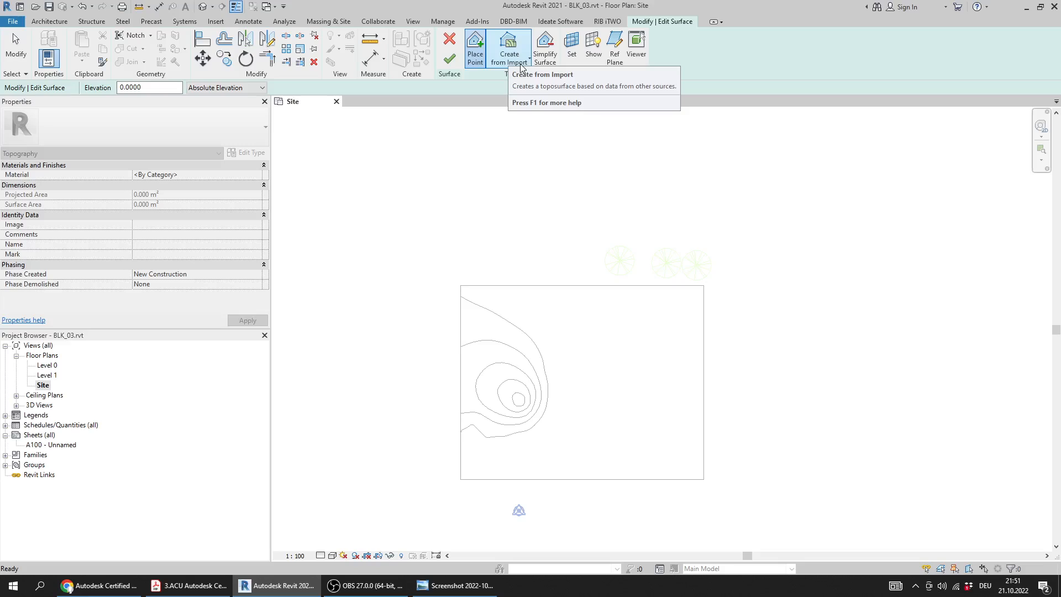
click(521, 65)
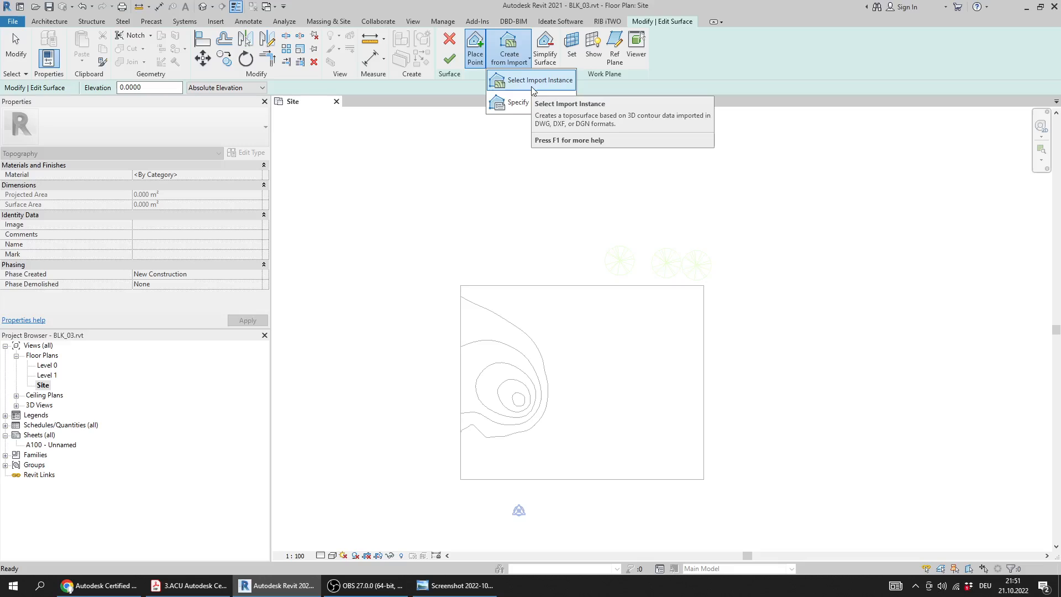
click(531, 87)
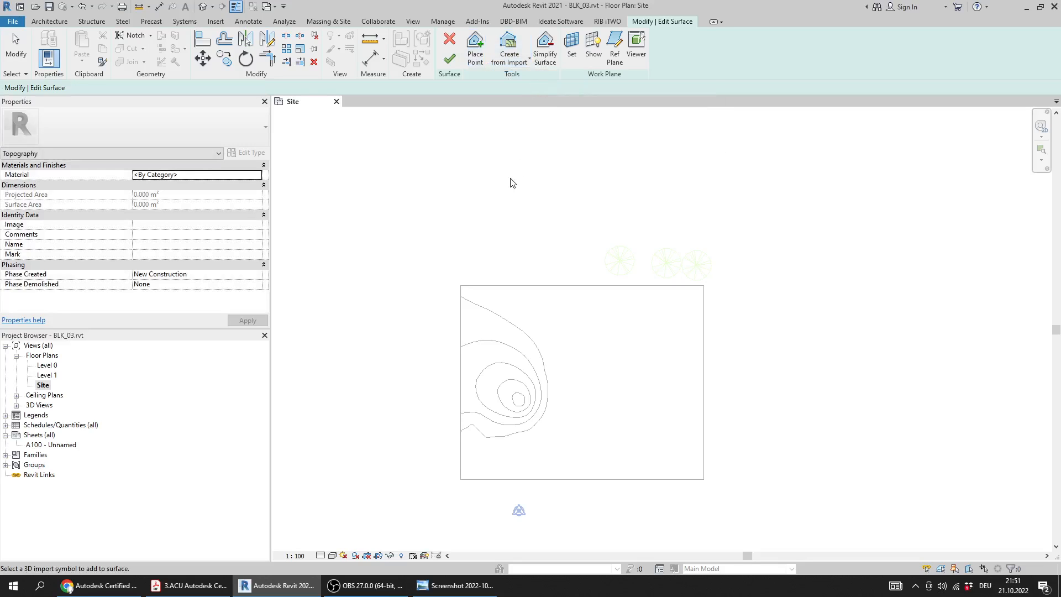
click(537, 286)
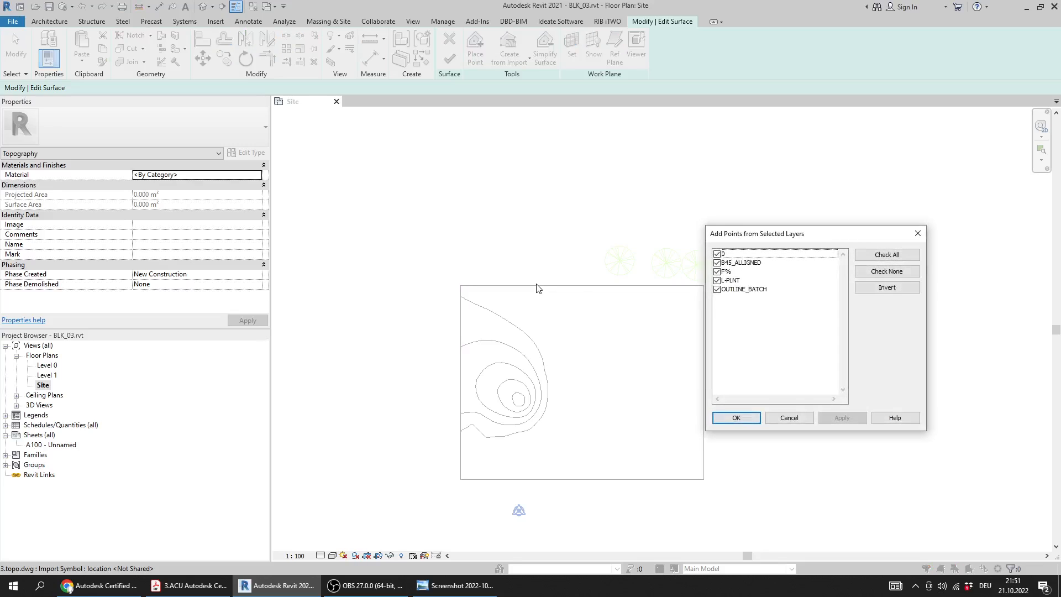
drag(756, 234, 740, 266)
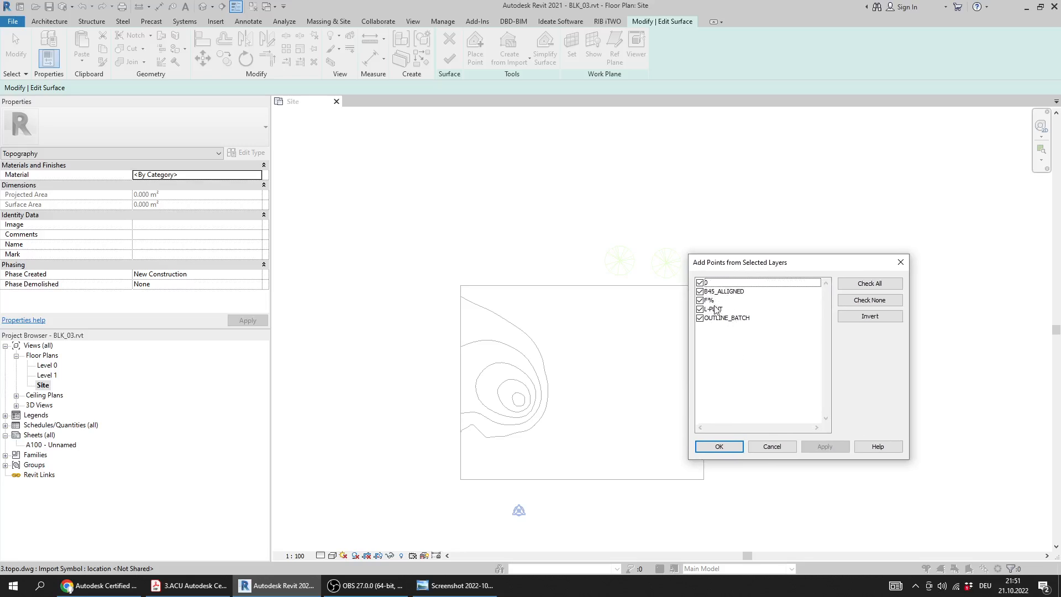
drag(714, 269, 722, 277)
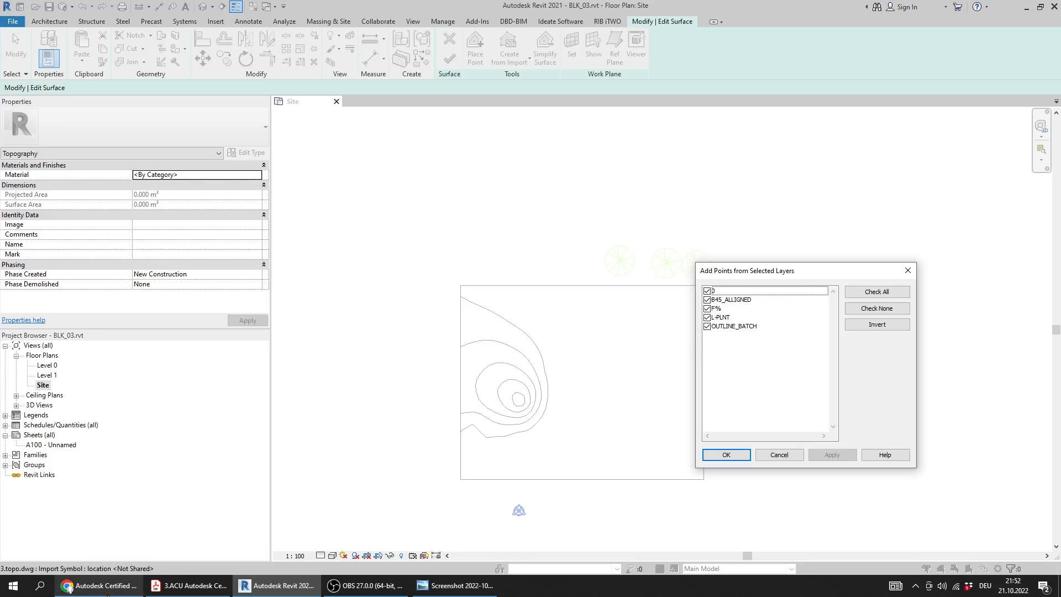
Switch to the PDF and check which layer Question 13 requires for the toposurface points
click(111, 586)
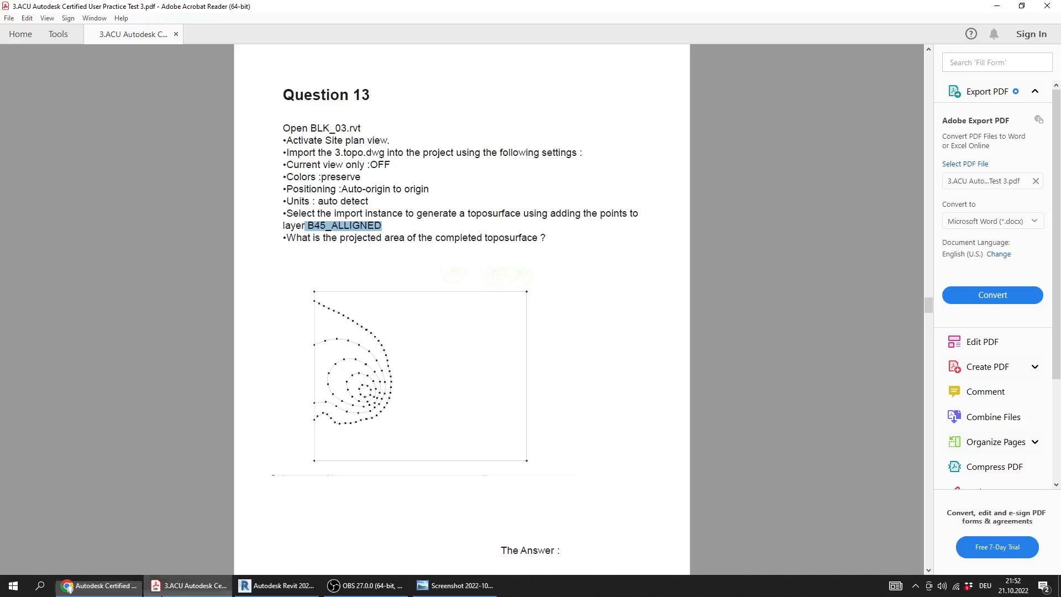
click(188, 586)
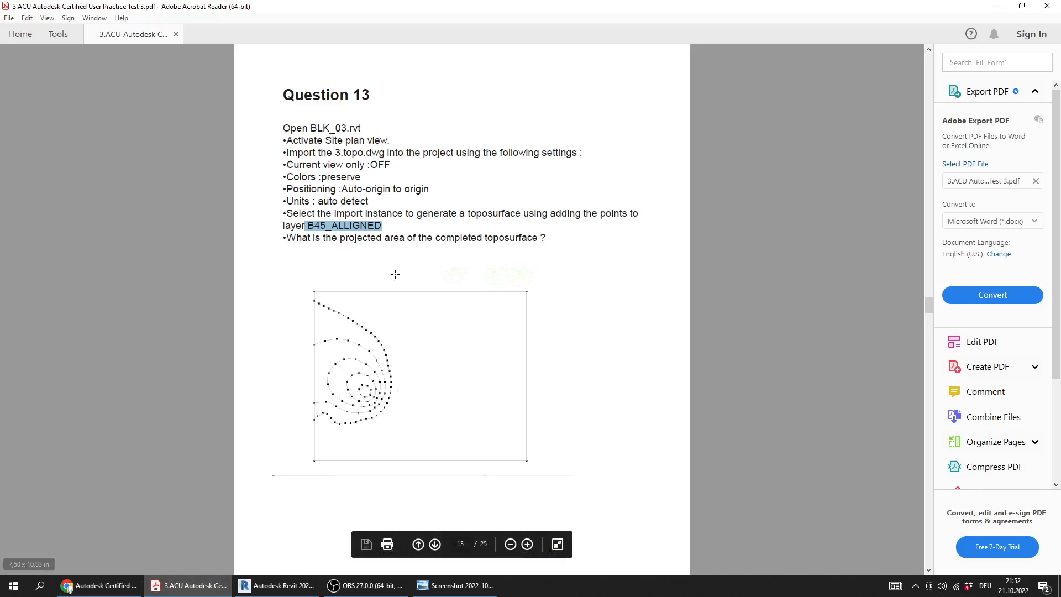
click(315, 243)
drag(288, 239, 483, 239)
click(381, 226)
drag(382, 226, 308, 227)
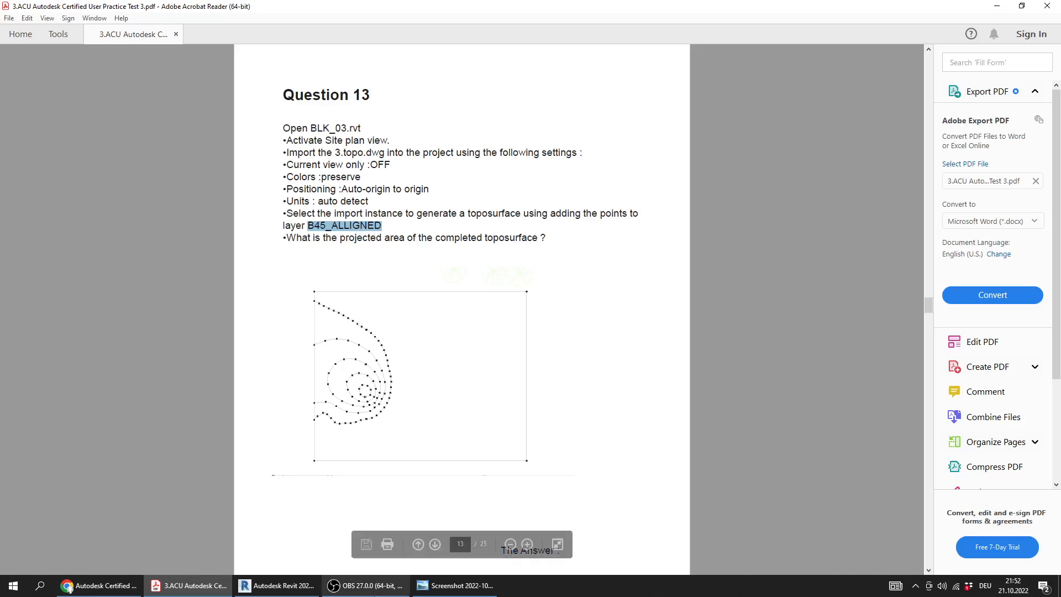
Return to Revit, add the toposurface points from layer B45_ALLIGNED only, and finish the surface
click(279, 585)
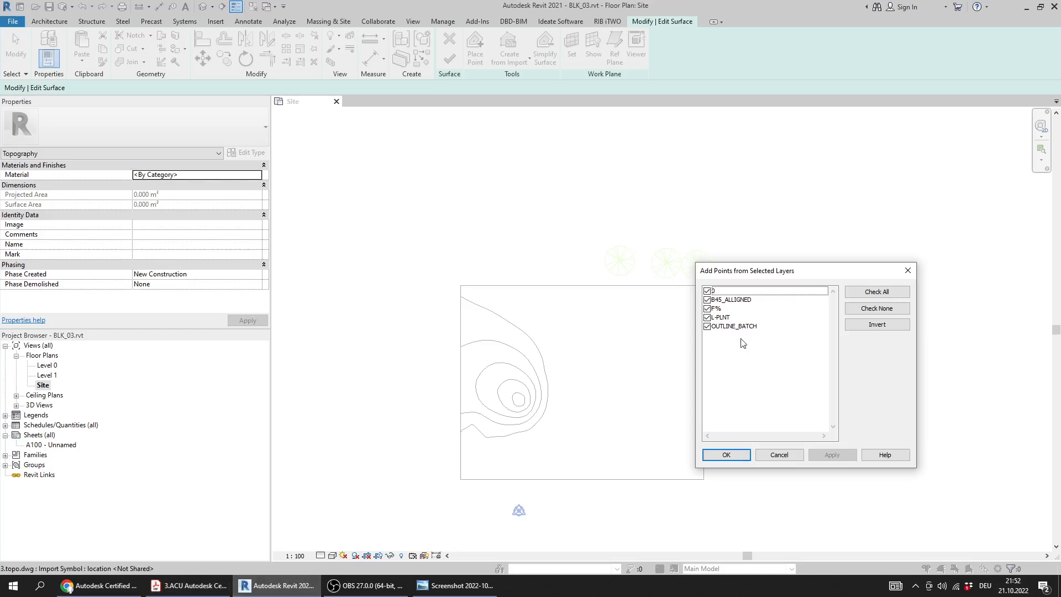
click(878, 309)
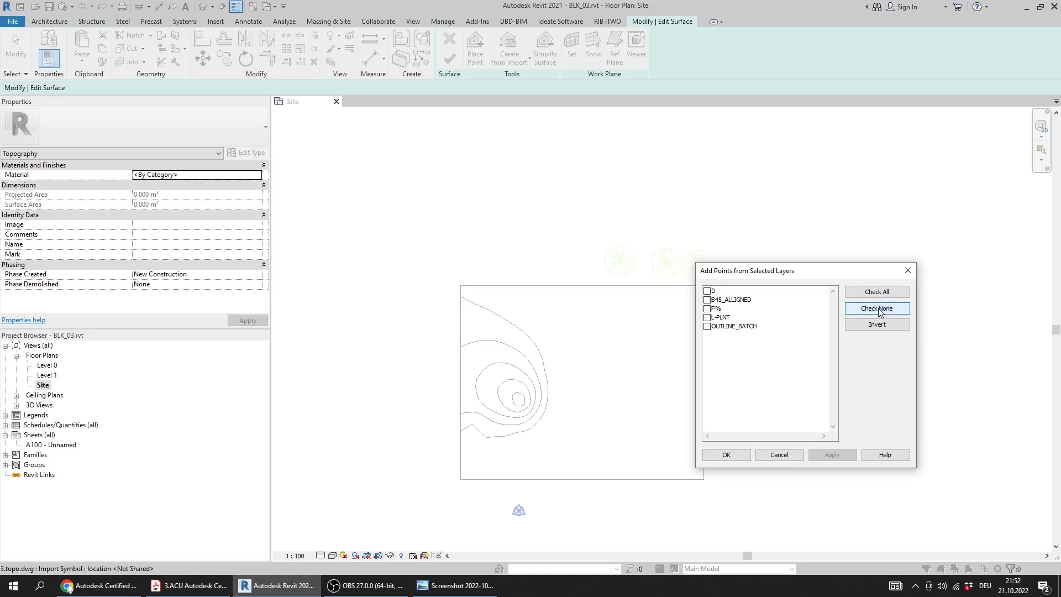
click(710, 301)
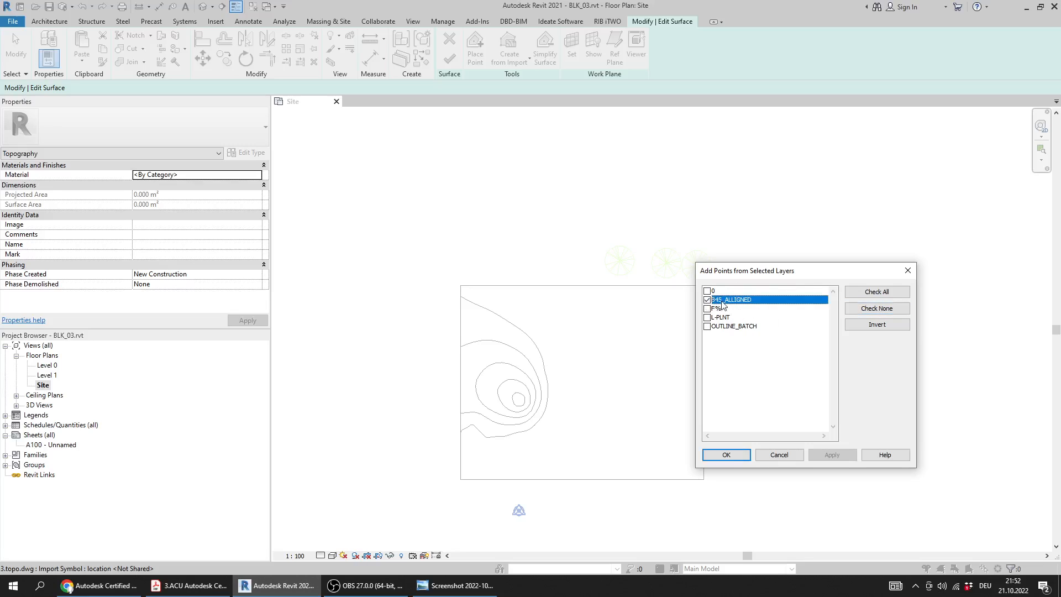
click(744, 458)
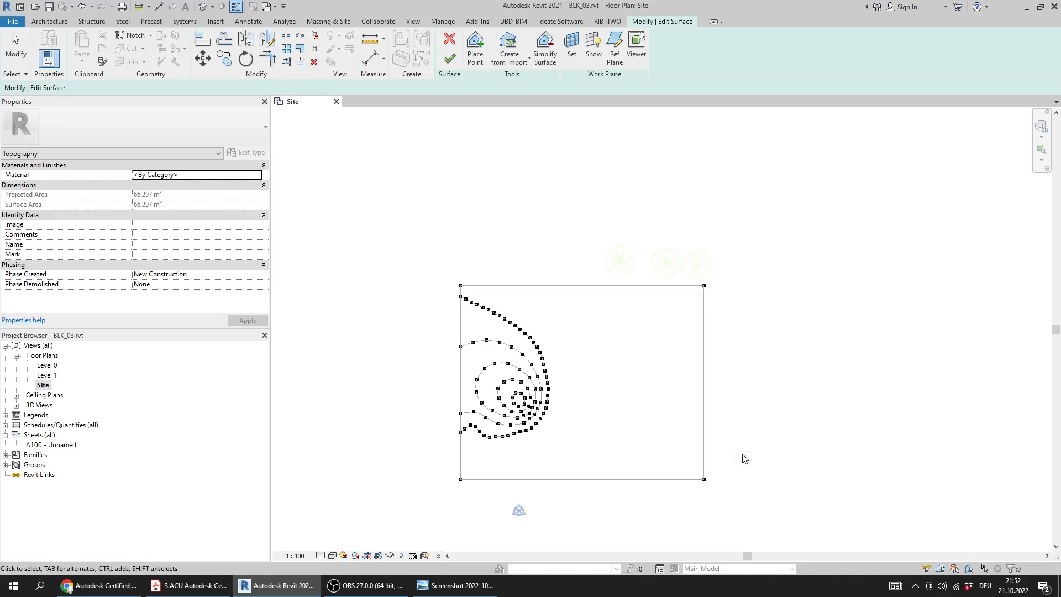
middle_drag(492, 362, 534, 308)
scroll(539, 271, up, 1)
middle_drag(537, 268, 520, 315)
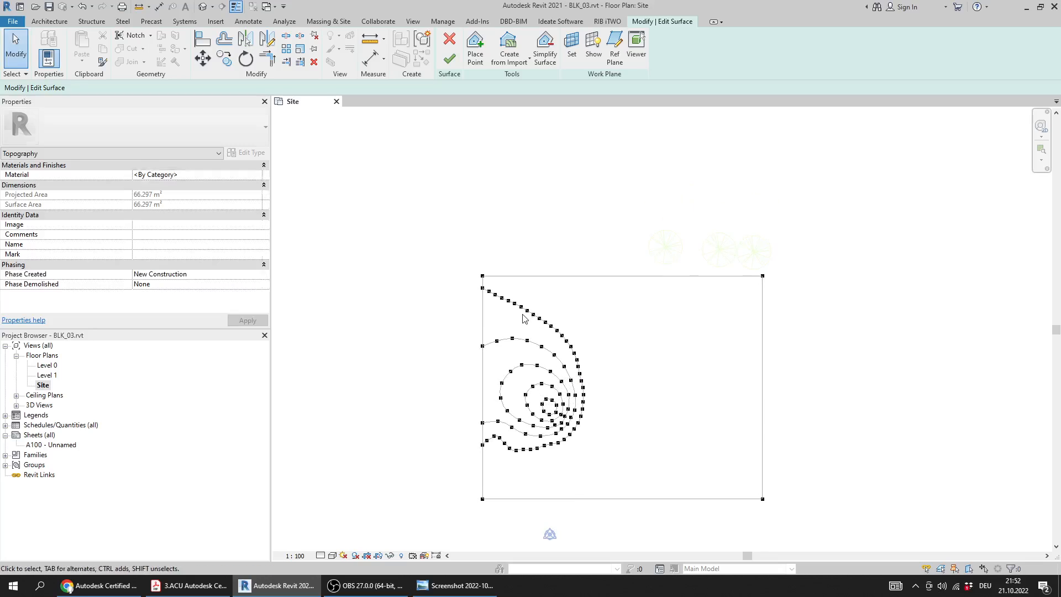
click(448, 59)
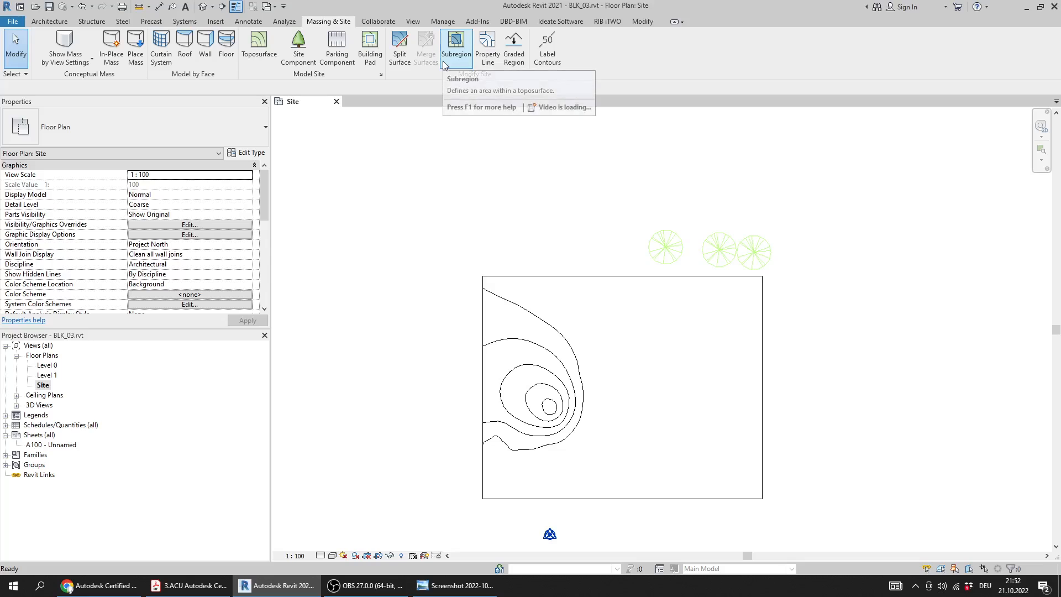
Select the finished toposurface, reread the final question in the PDF, and return to Revit to read its projected area
click(539, 339)
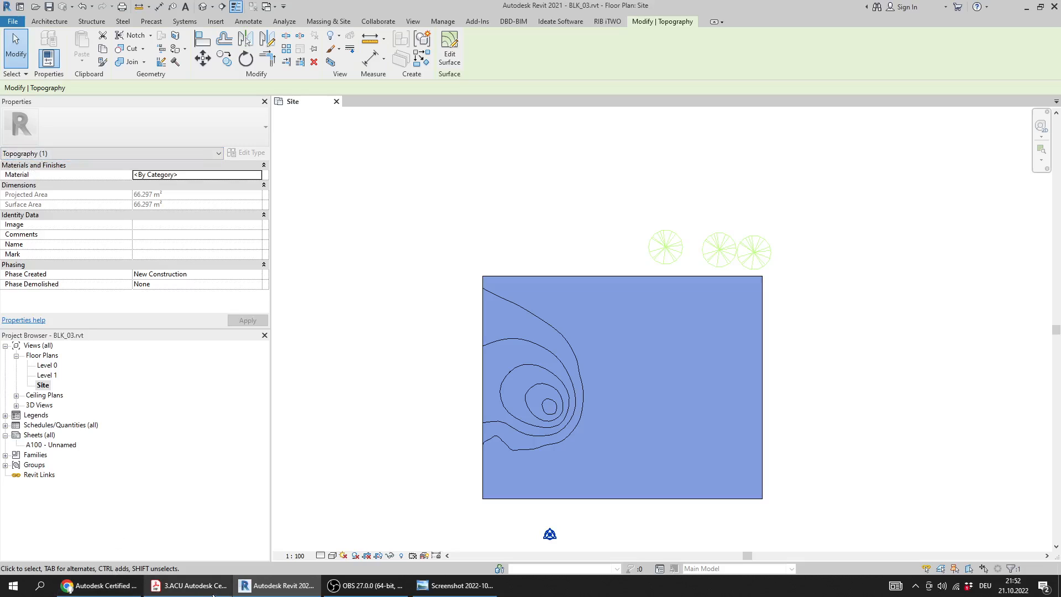
click(210, 587)
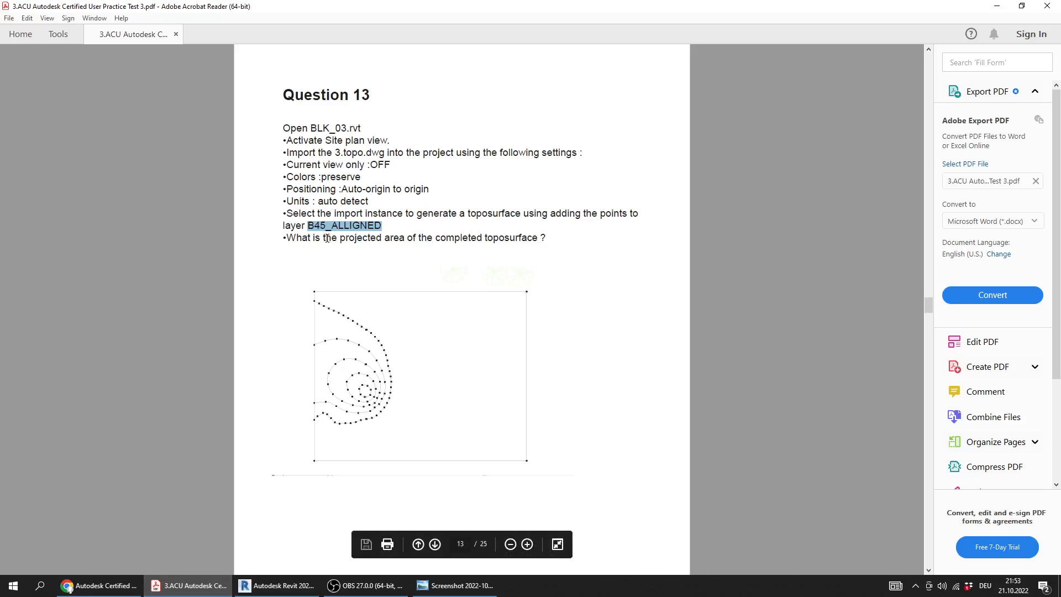
drag(308, 238, 525, 238)
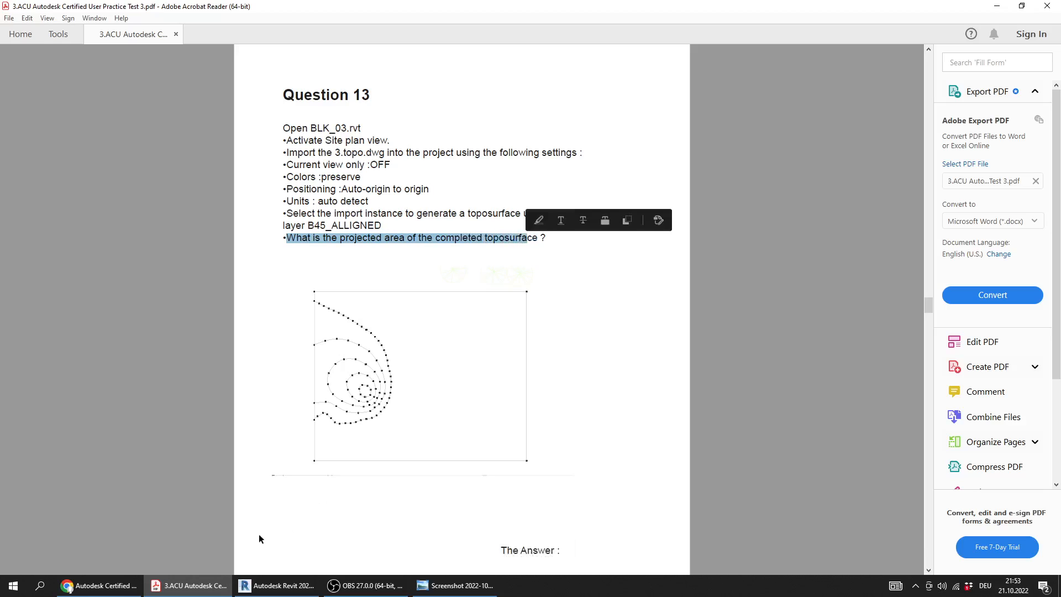
click(288, 587)
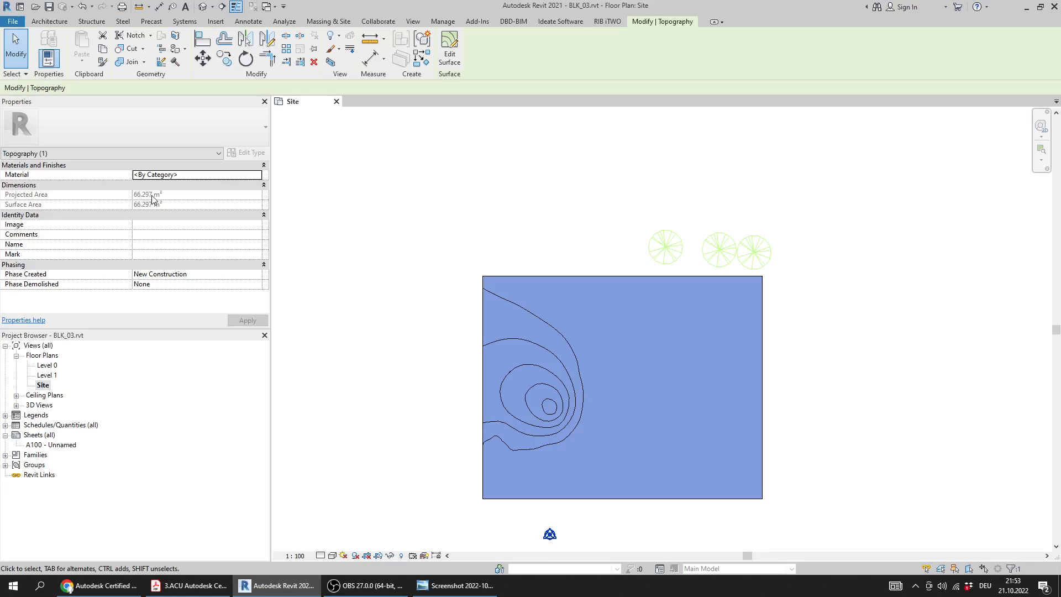
Check the projected area against answer 13 in the answers screenshot, and return to Question 13 in the PDF
click(188, 586)
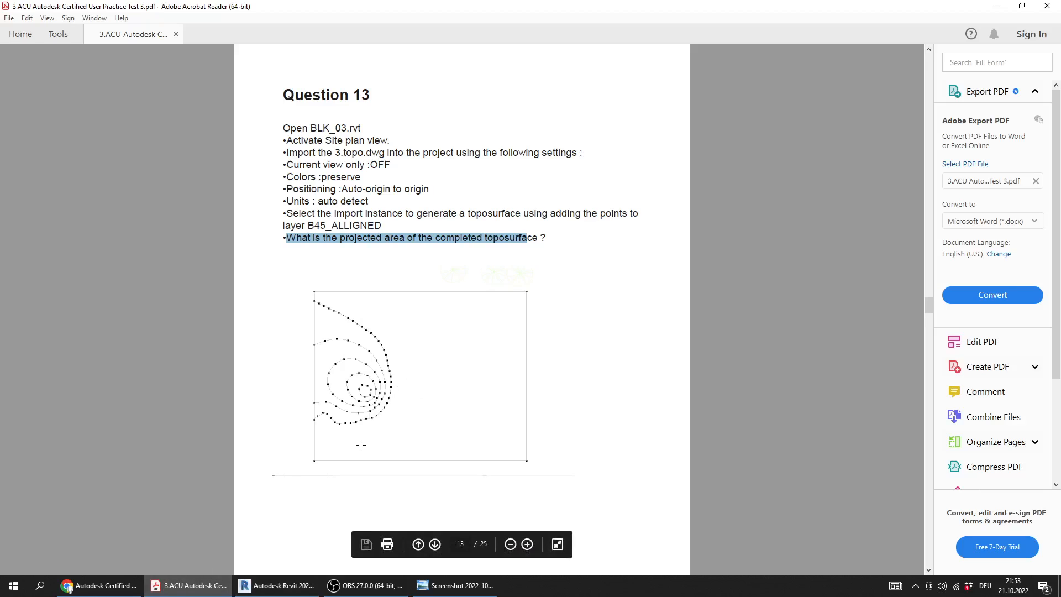
click(456, 585)
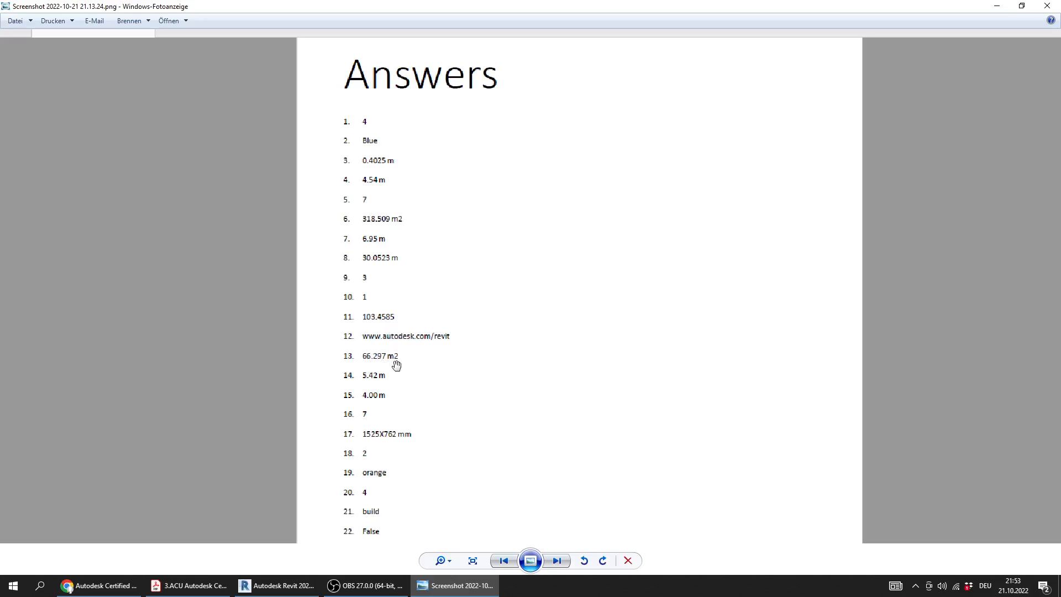
click(188, 585)
click(564, 340)
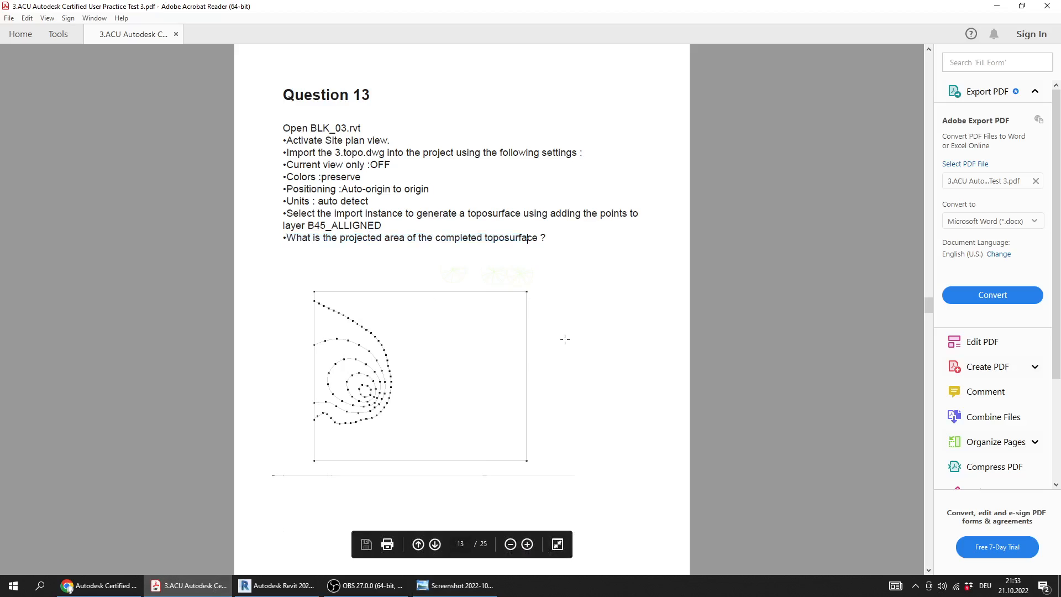
click(638, 403)
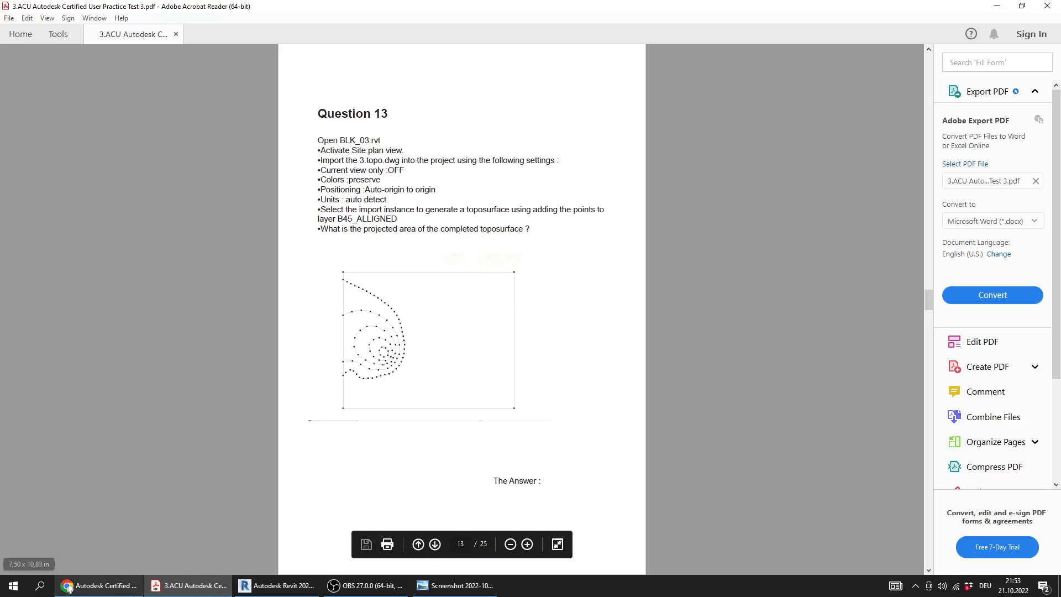
Switch to the browser and review the practice tests and theoretical questions included in the Autodesk Revit Certified User course
click(98, 586)
scroll(284, 377, down, 3)
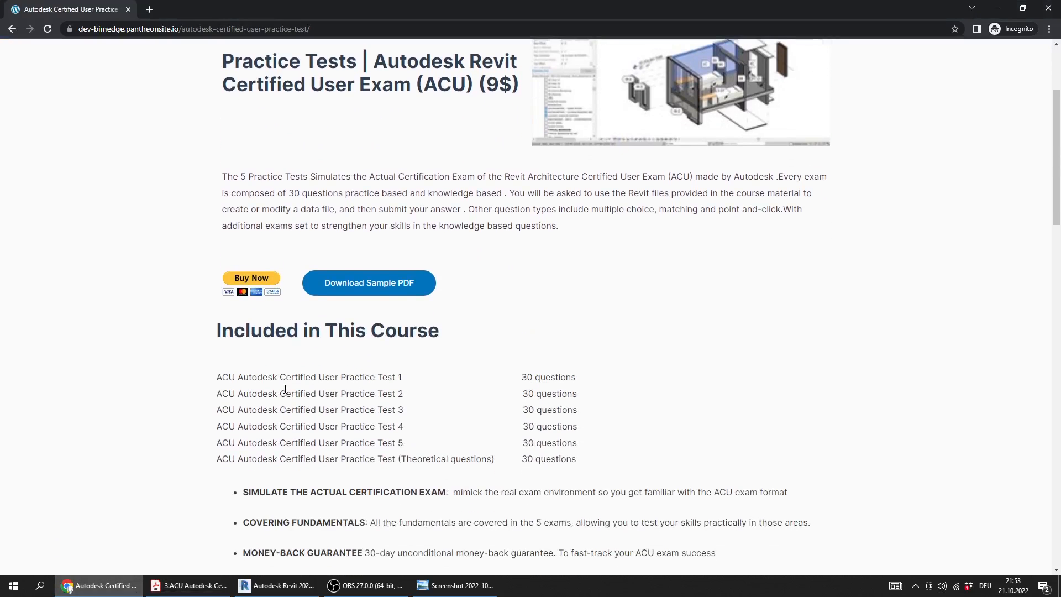
drag(408, 432, 205, 391)
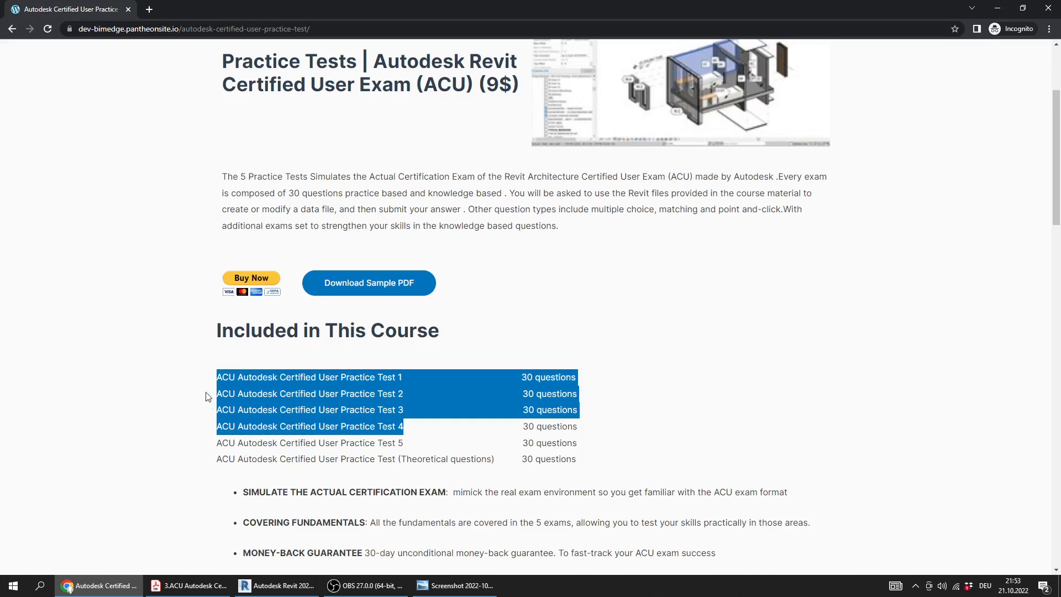
click(200, 422)
scroll(163, 437, up, 2)
scroll(163, 437, down, 3)
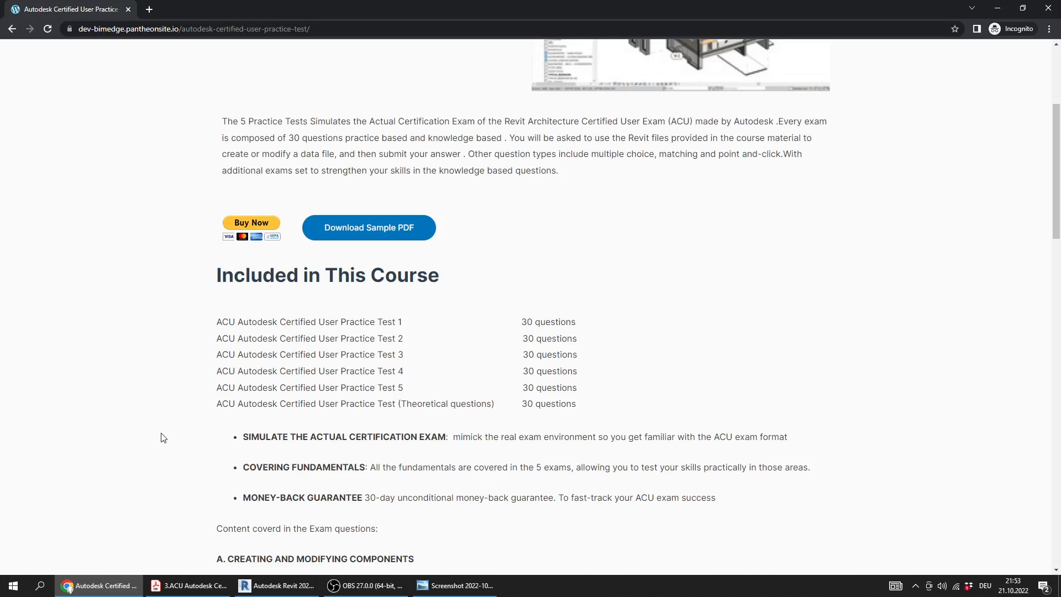
scroll(201, 458, up, 2)
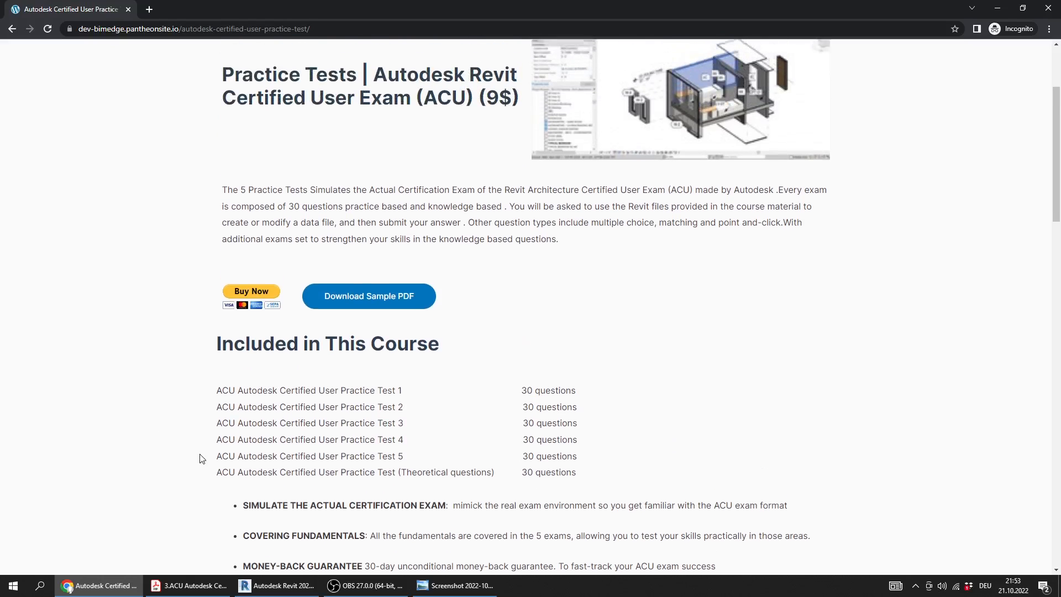
drag(446, 514, 217, 522)
click(133, 405)
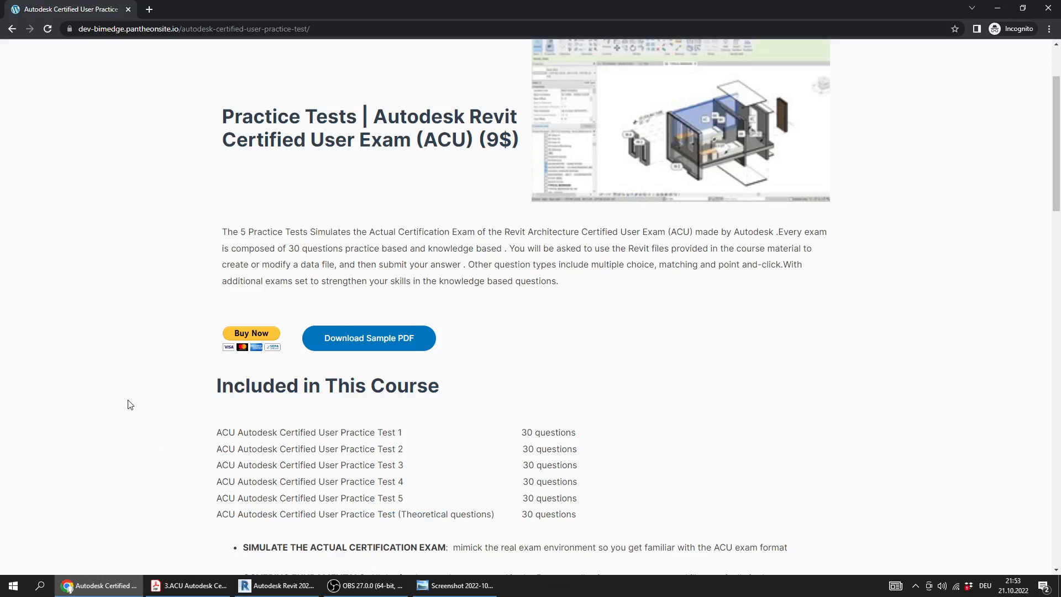
drag(501, 518, 377, 519)
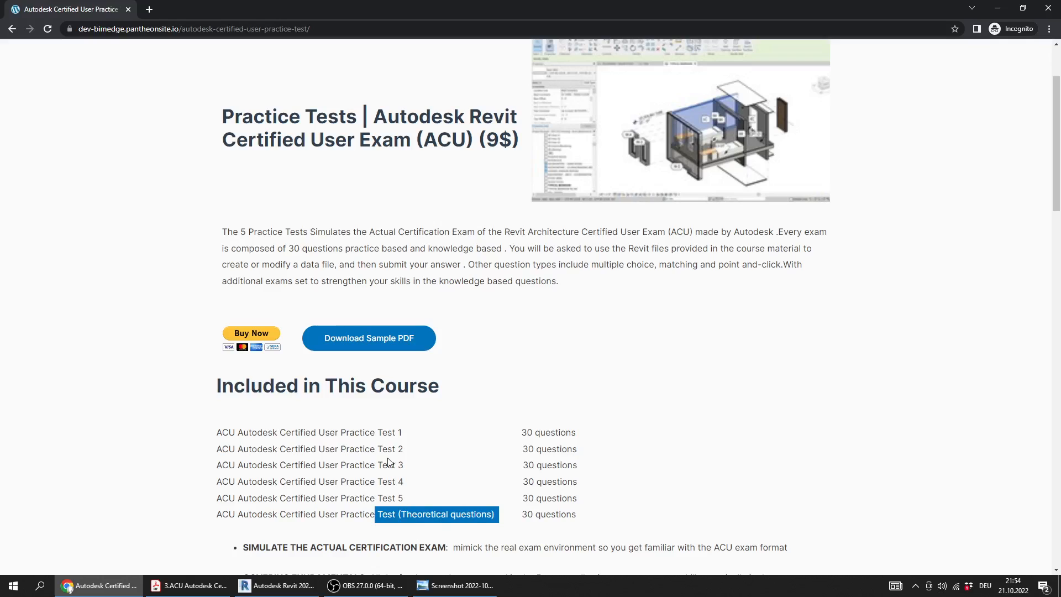
click(428, 504)
drag(481, 516, 323, 429)
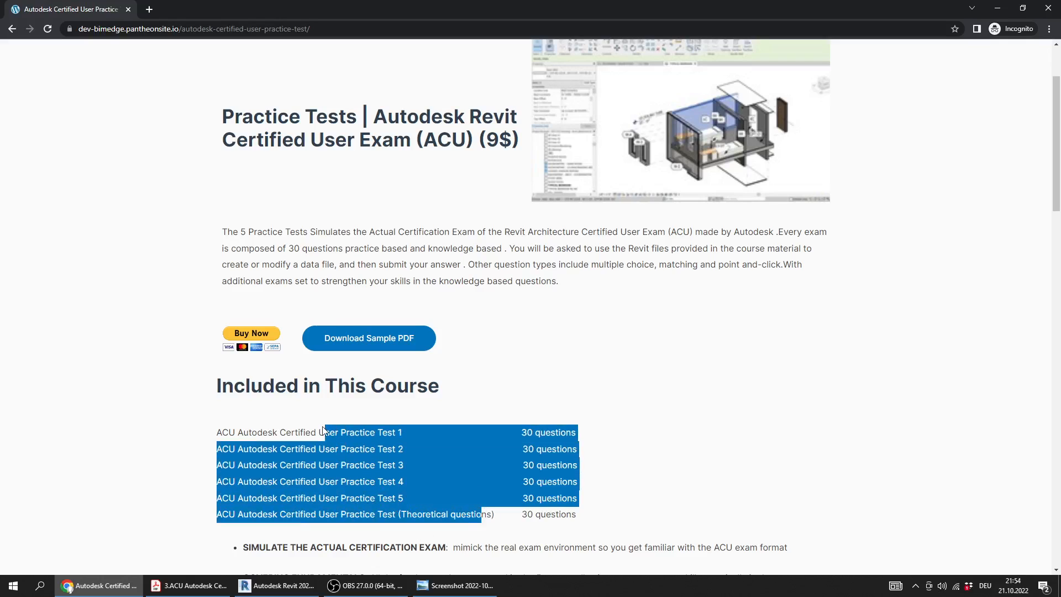
scroll(274, 464, up, 1)
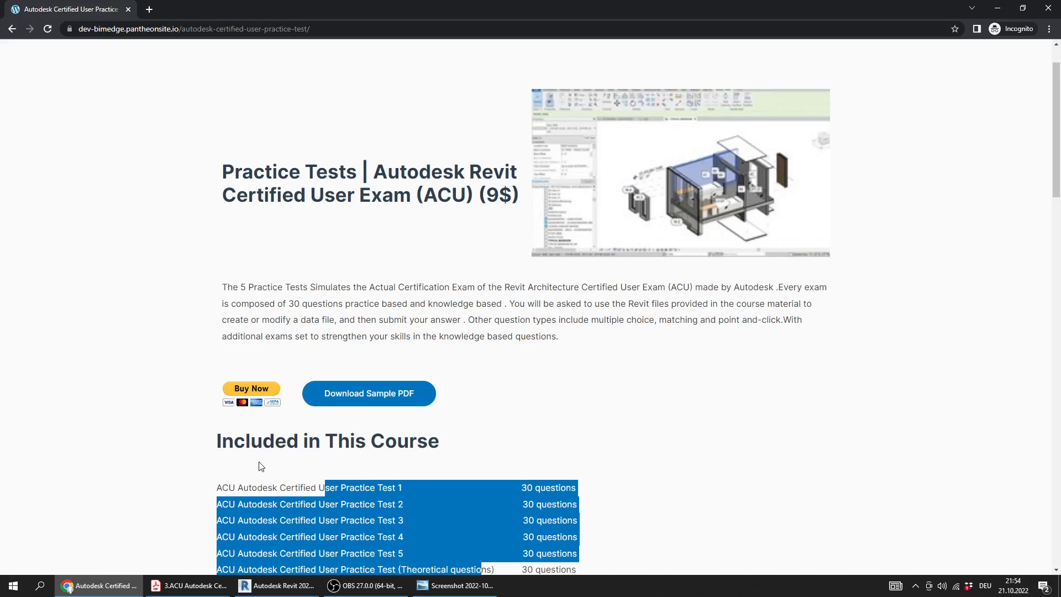
scroll(261, 466, down, 1)
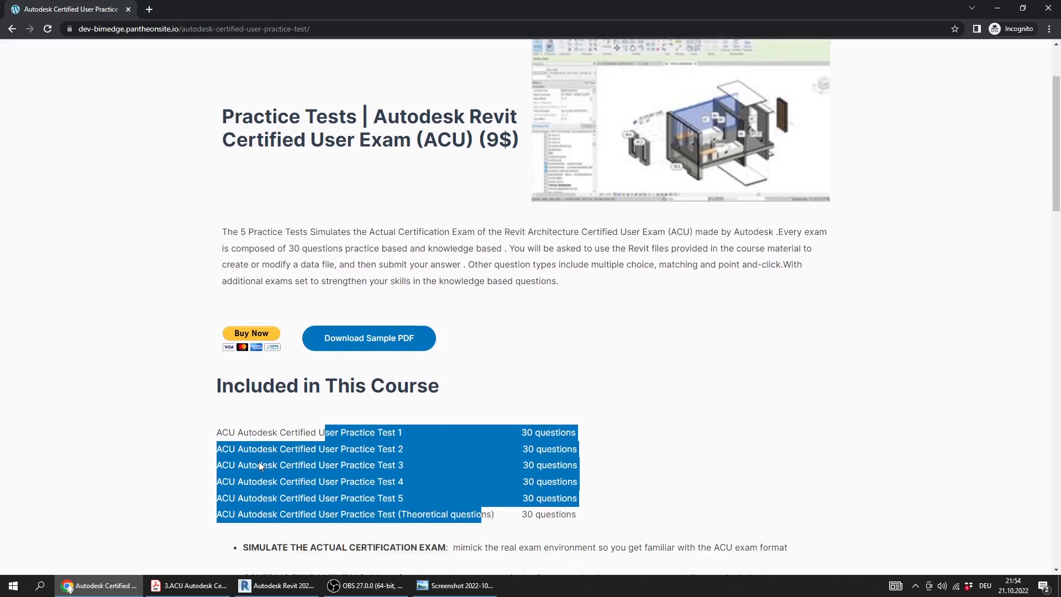
click(141, 475)
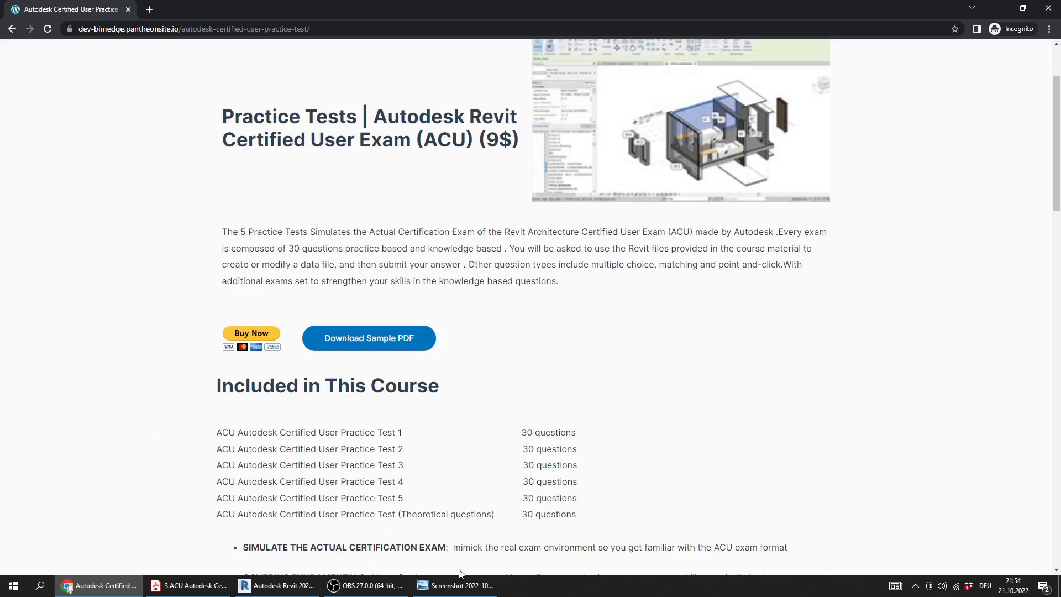
Return to Revit and deselect the toposurface in the Site plan
click(310, 584)
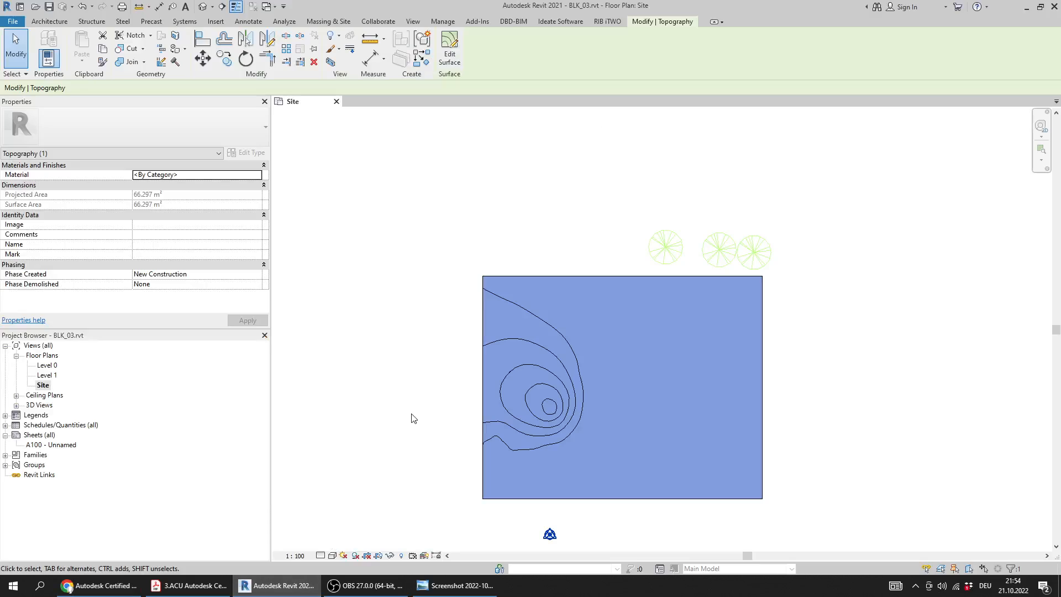
click(411, 414)
middle_drag(445, 394, 445, 362)
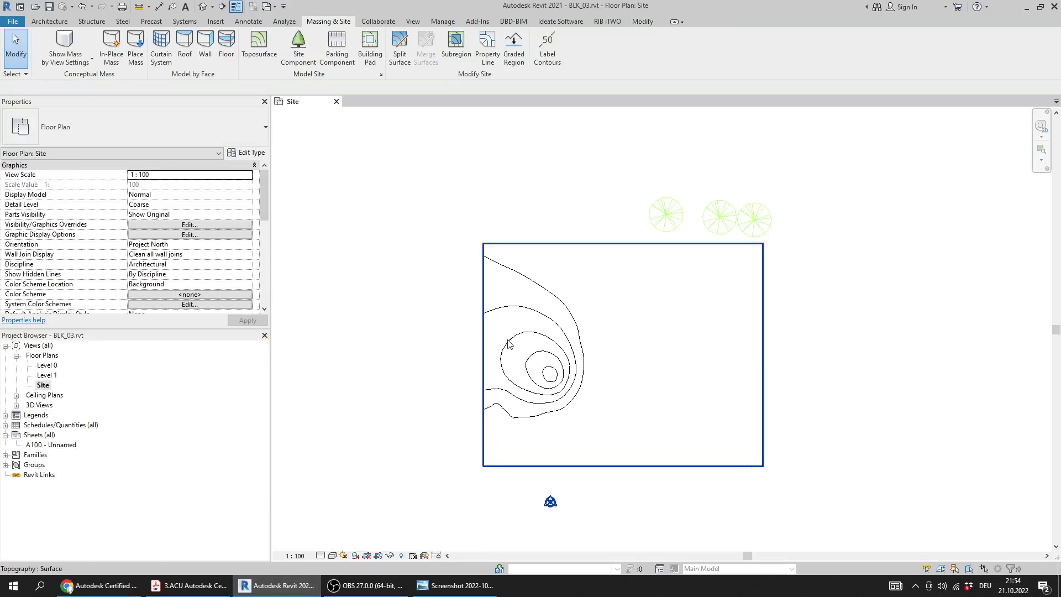
Bring up Question 14 in the practice test PDF, and close BLK_03.rvt in Revit without saving
middle_drag(351, 477, 317, 502)
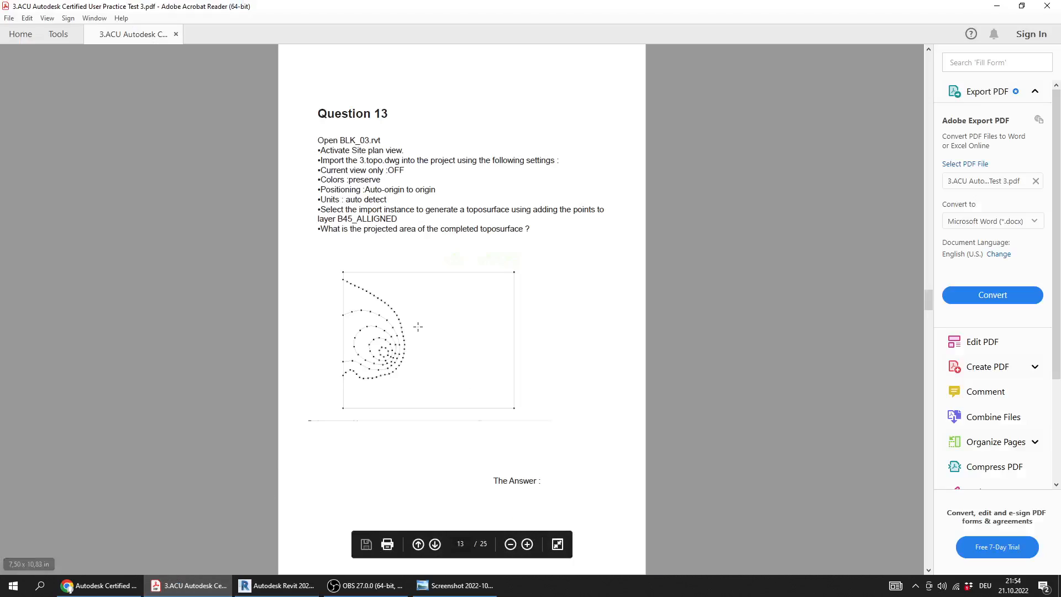
scroll(418, 327, down, 2)
ctrl+scroll(354, 185, up, 2)
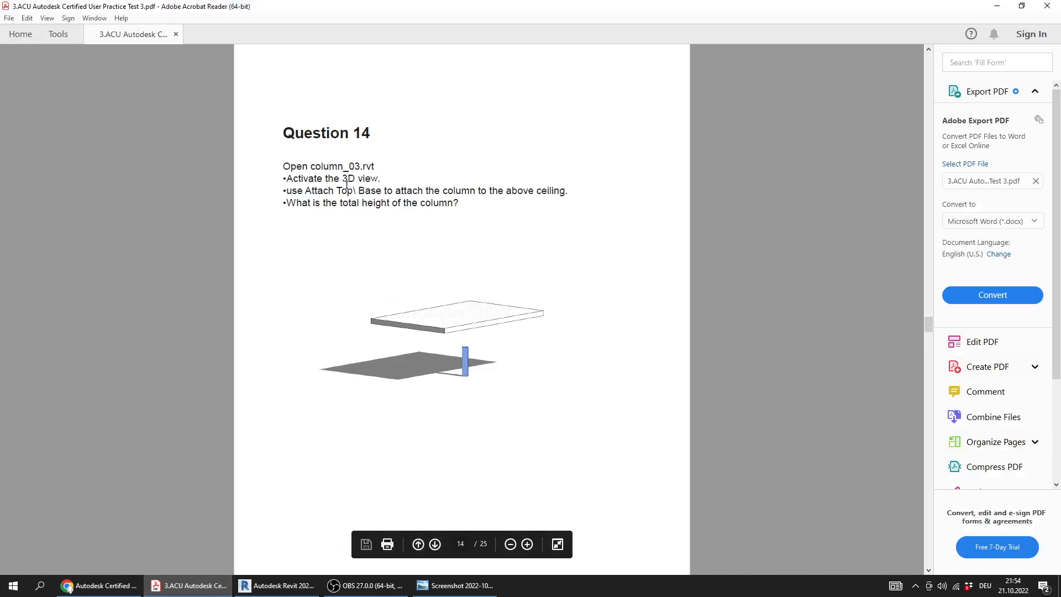
click(283, 586)
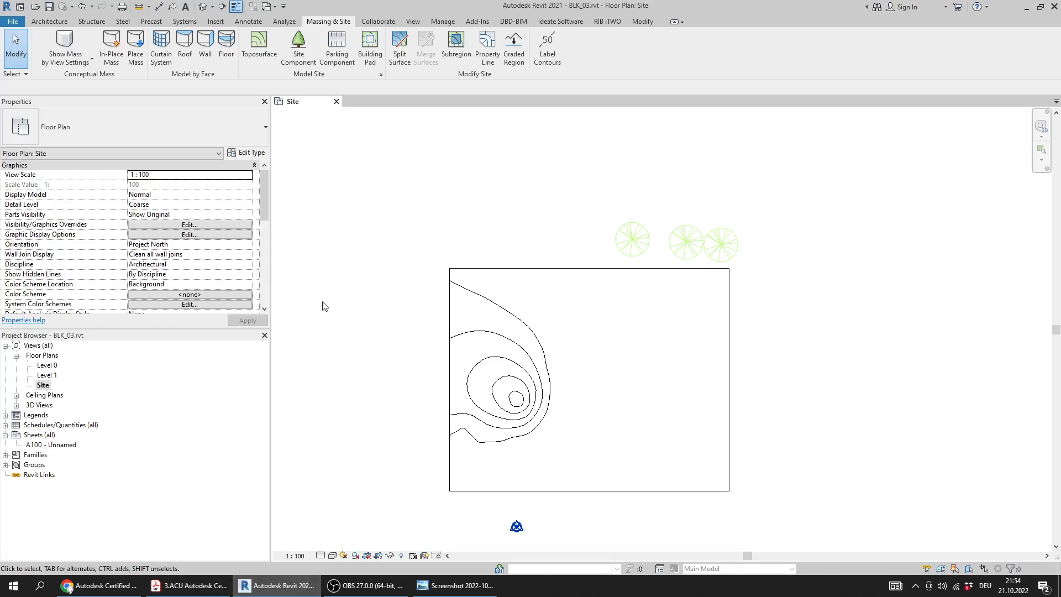
click(336, 101)
click(550, 295)
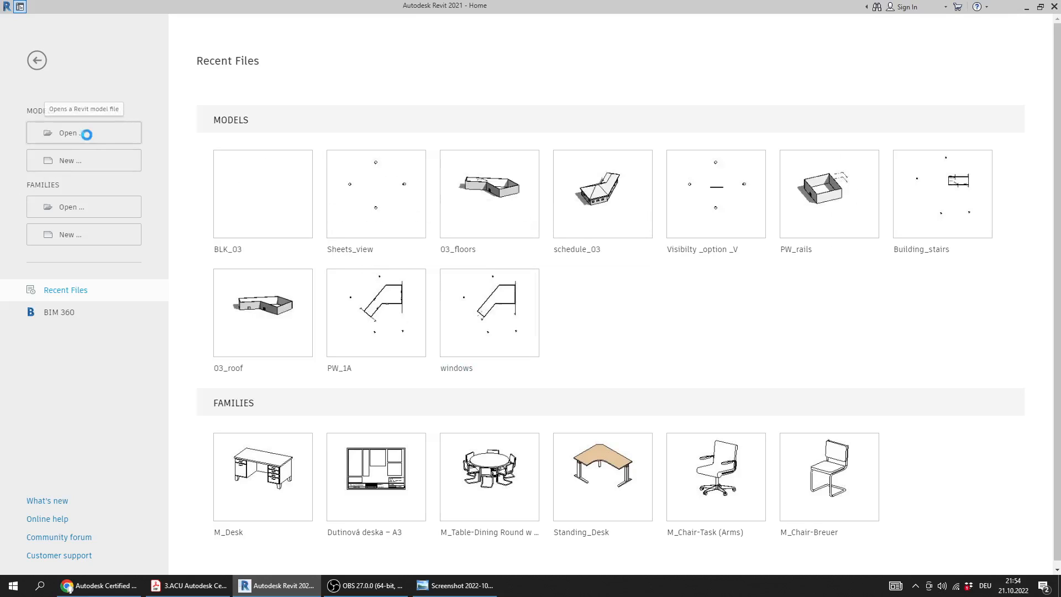
Open column_03.rvt from the Practice Exam 3_Files folder, checking the required file name in Question 14 of the PDF
click(87, 140)
click(343, 250)
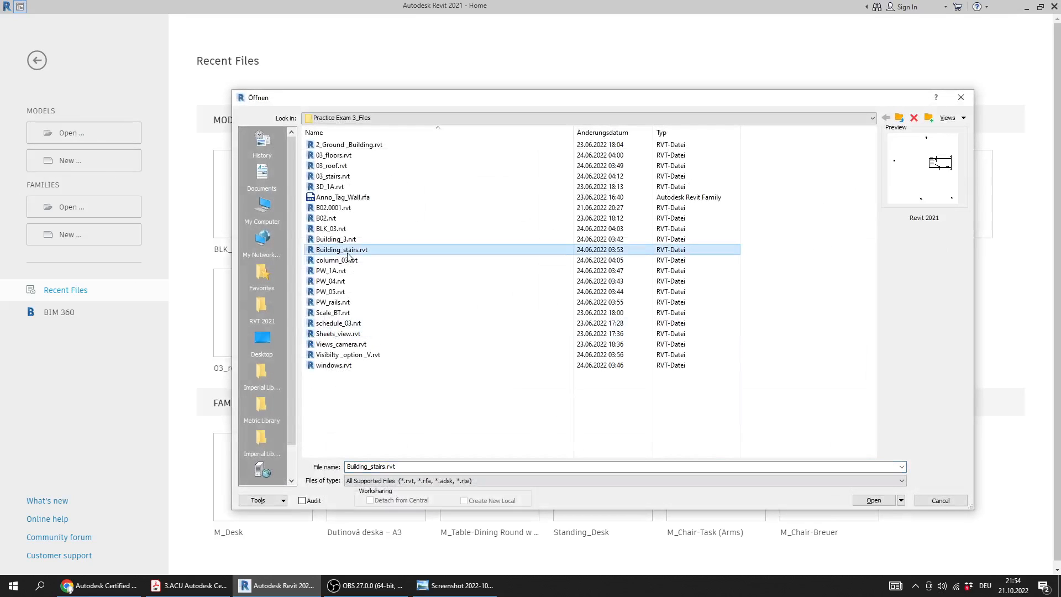
click(188, 585)
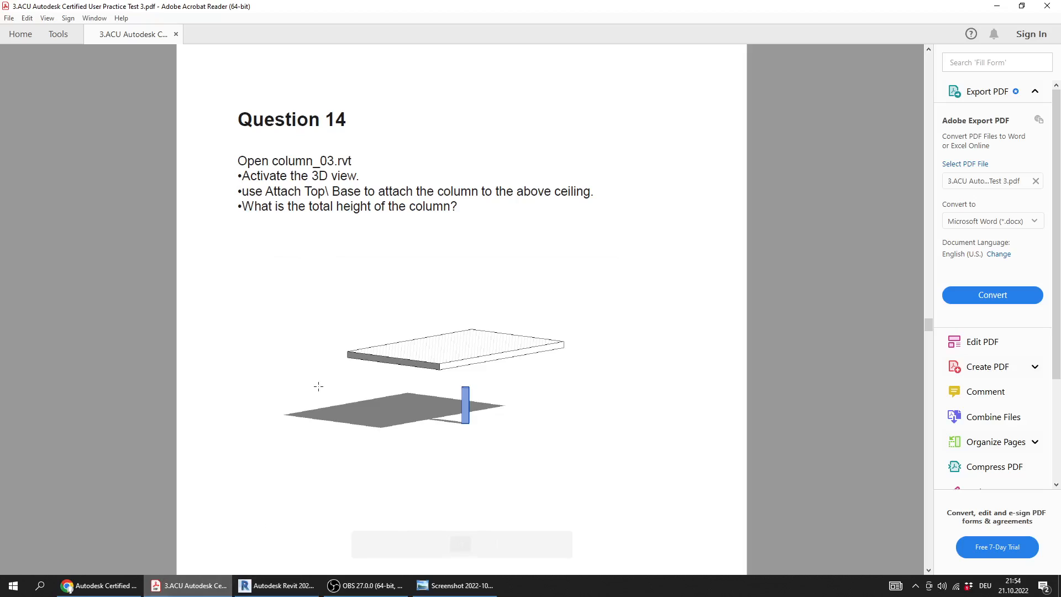
drag(332, 178, 260, 155)
click(273, 191)
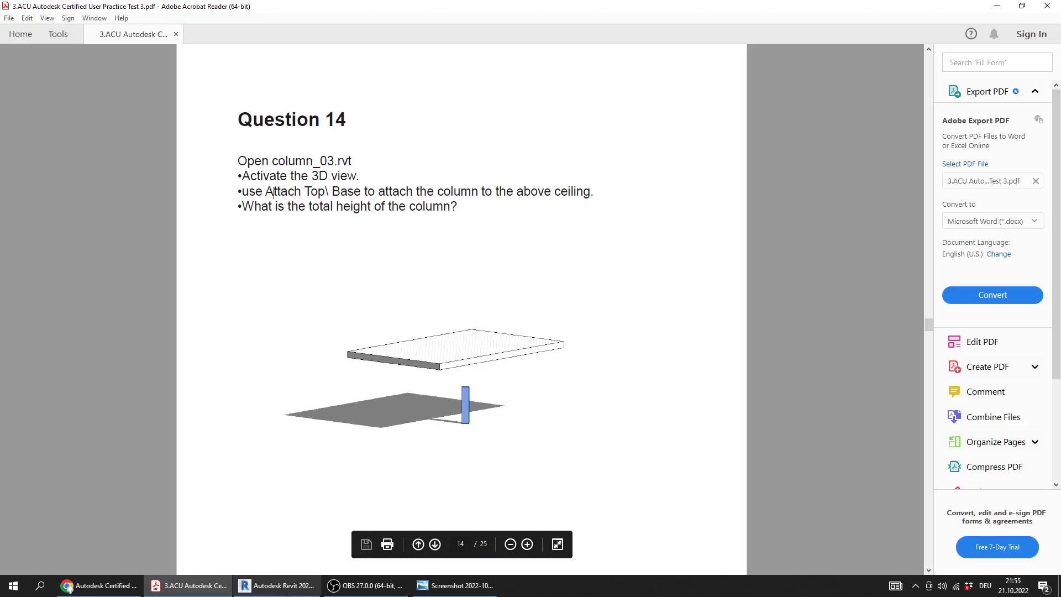
click(276, 585)
click(347, 312)
key(c)
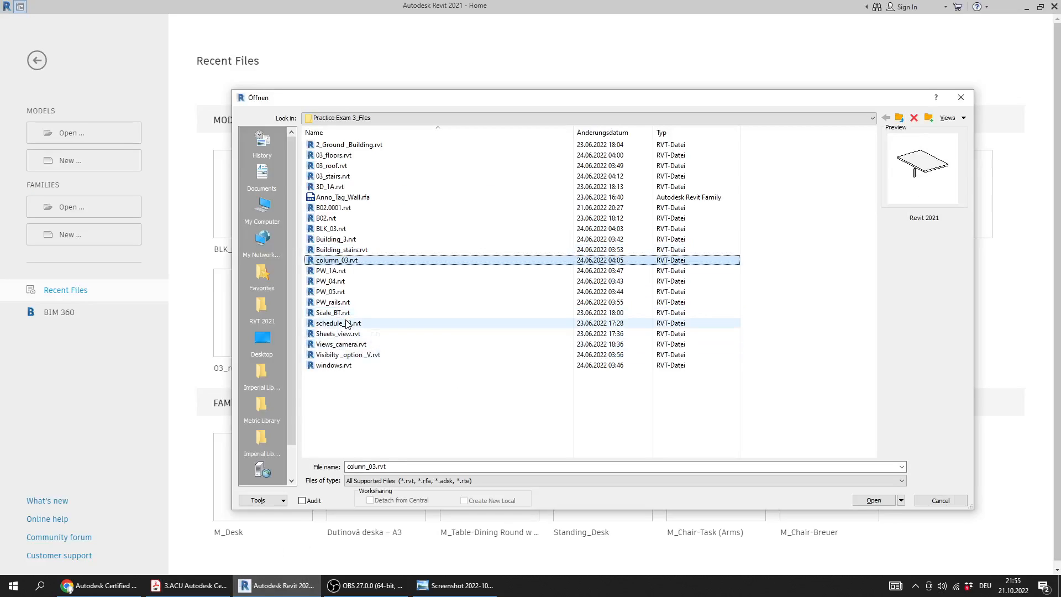
double_click(342, 261)
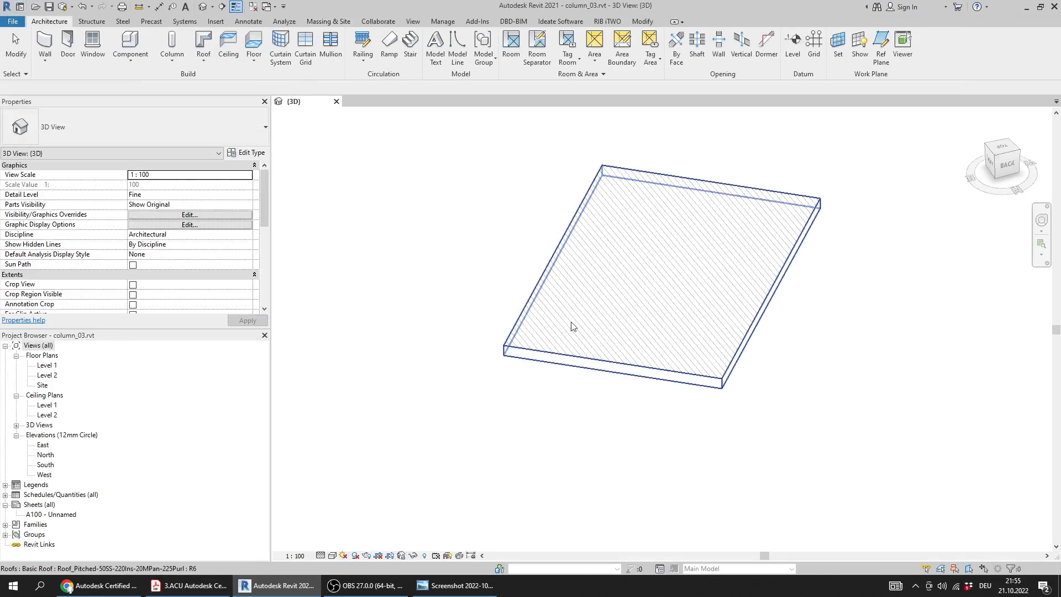
Read Question 14's Attach Top/Base instruction and column height question in the PDF, and return to the 3D view in Revit
shift+middle_drag(571, 326, 471, 386)
click(190, 595)
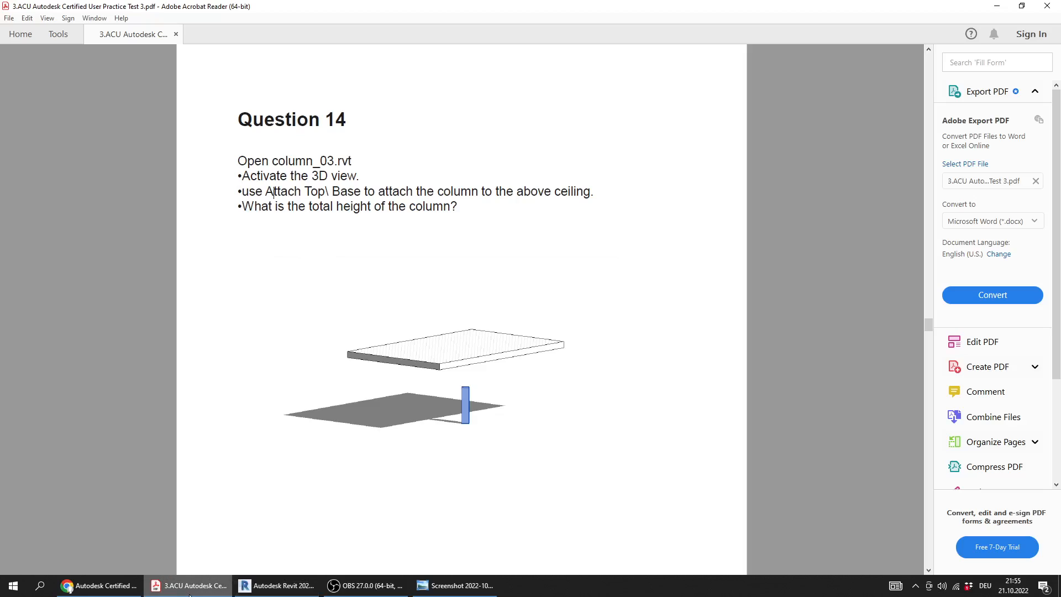
drag(266, 193, 519, 204)
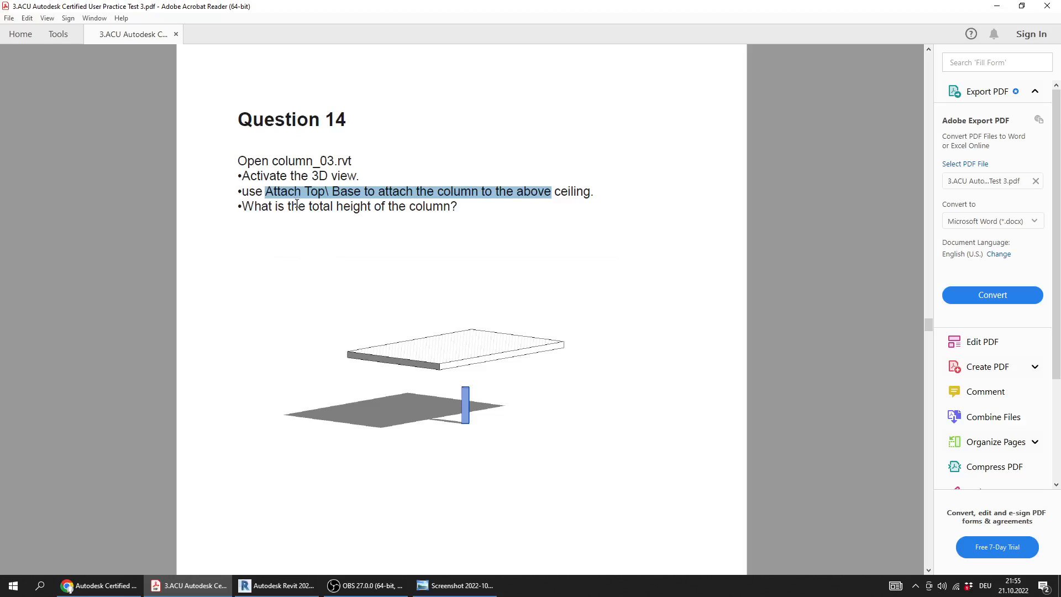
drag(288, 207, 456, 208)
click(276, 585)
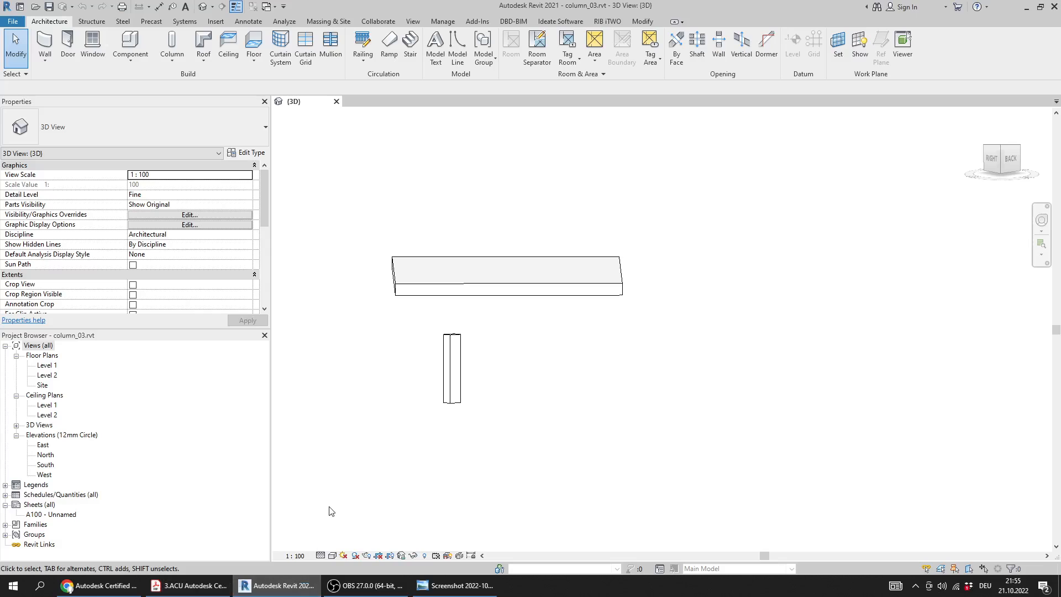
Attach the top of the 450x600mm rectangular column to the roof slab above it
click(444, 365)
shift+middle_drag(429, 362, 560, 445)
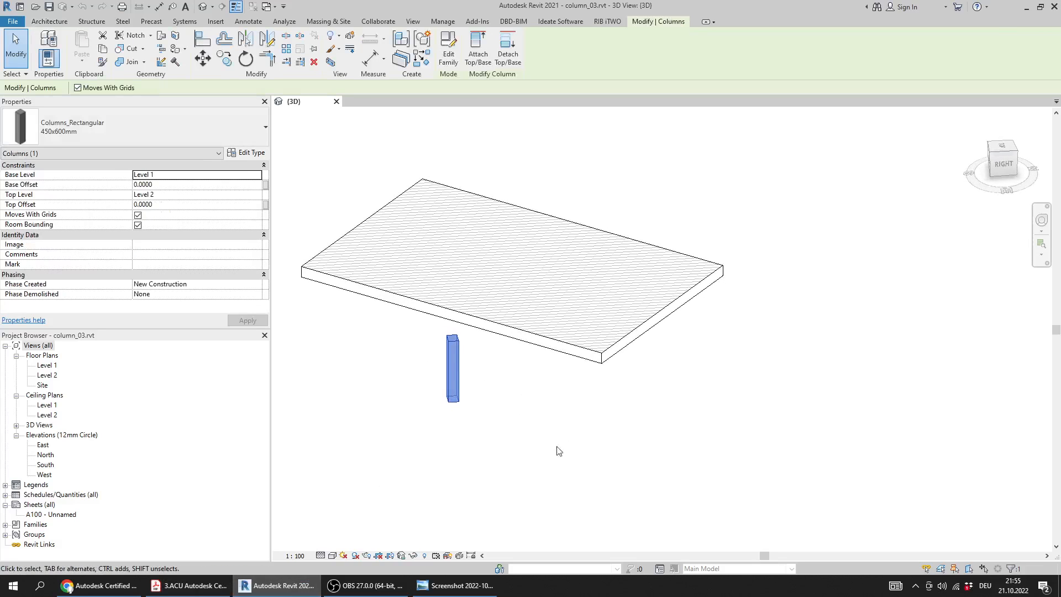
click(486, 64)
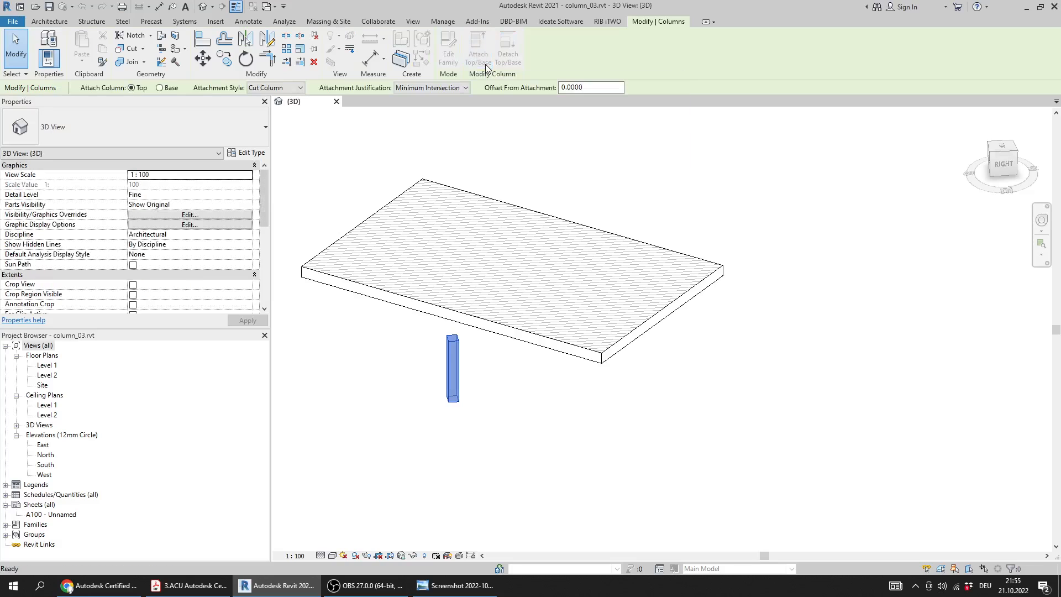
click(467, 275)
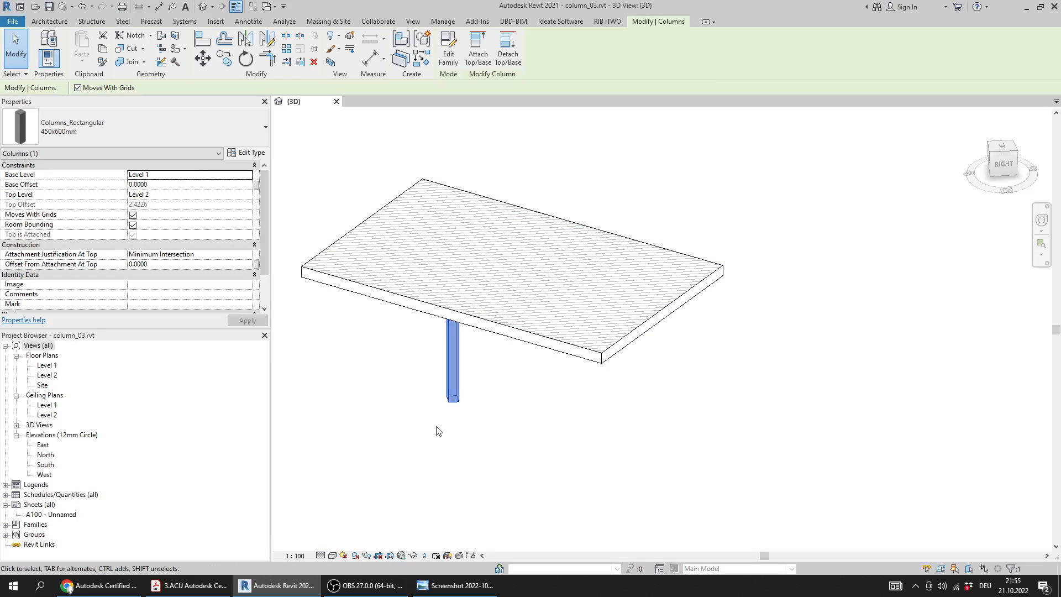
Recheck Question 14's final question in the PDF, and open the West elevation in Revit
click(188, 586)
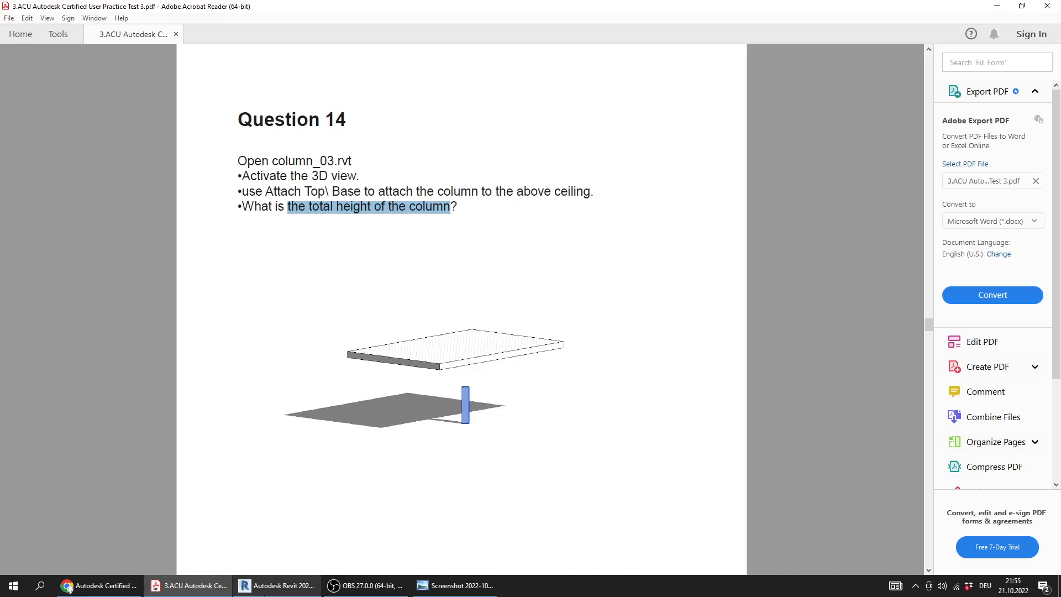
click(276, 585)
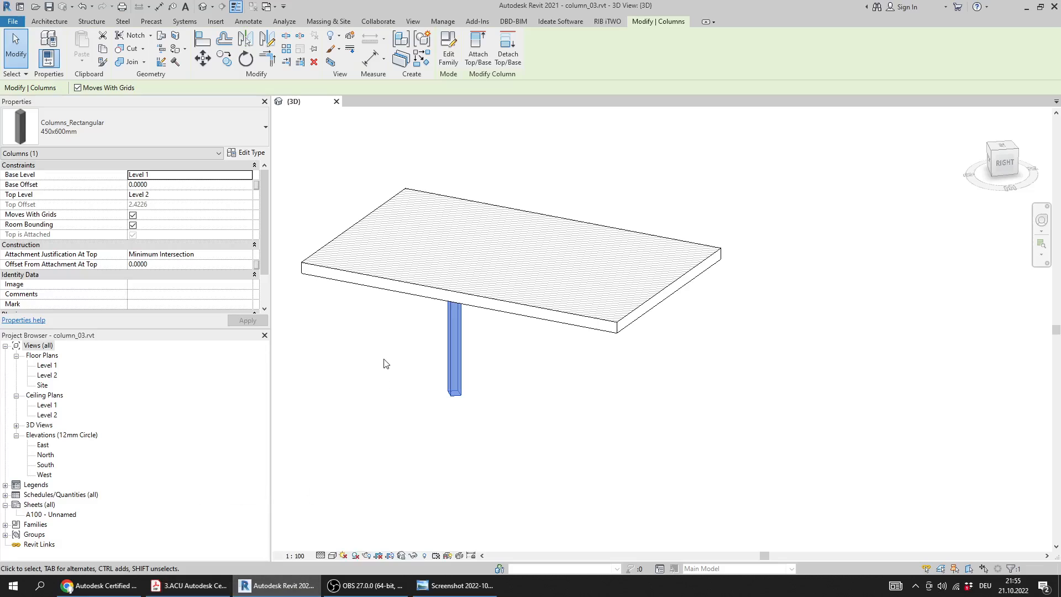
shift+middle_drag(386, 351, 471, 277)
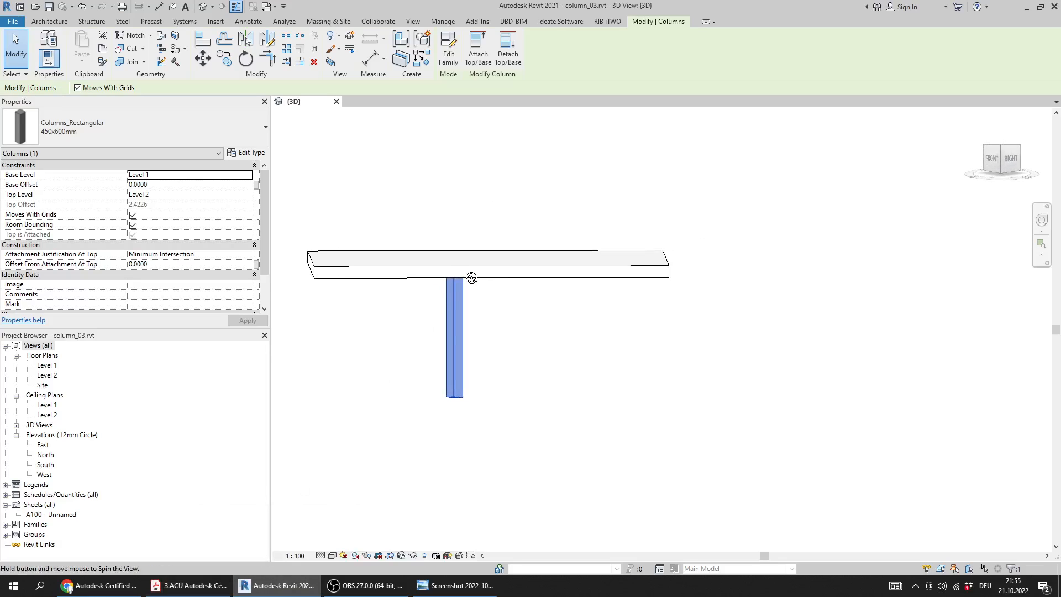
click(44, 474)
double_click(48, 475)
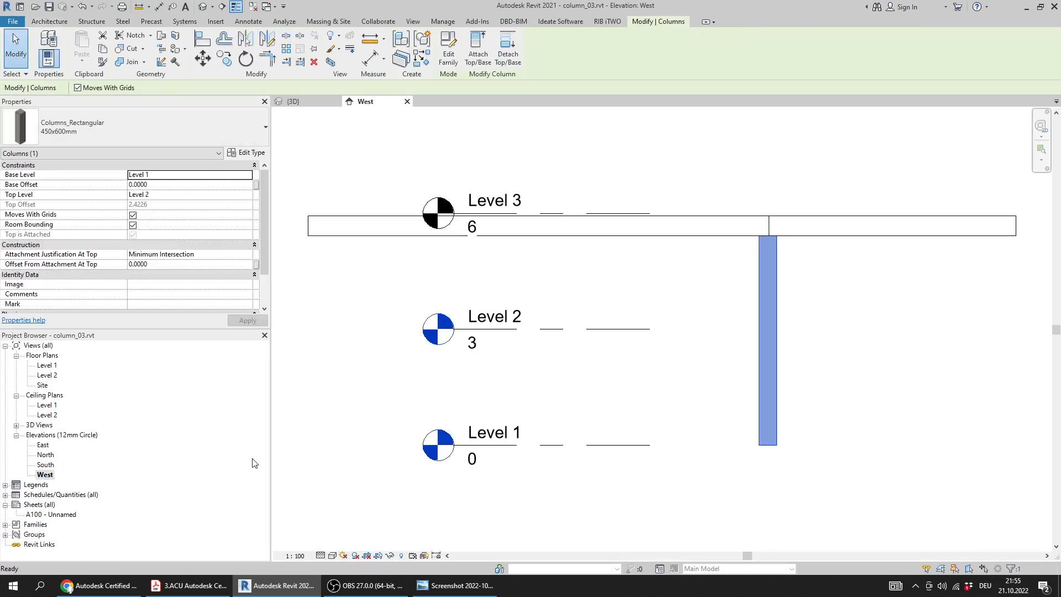
click(698, 455)
middle_drag(697, 452, 577, 398)
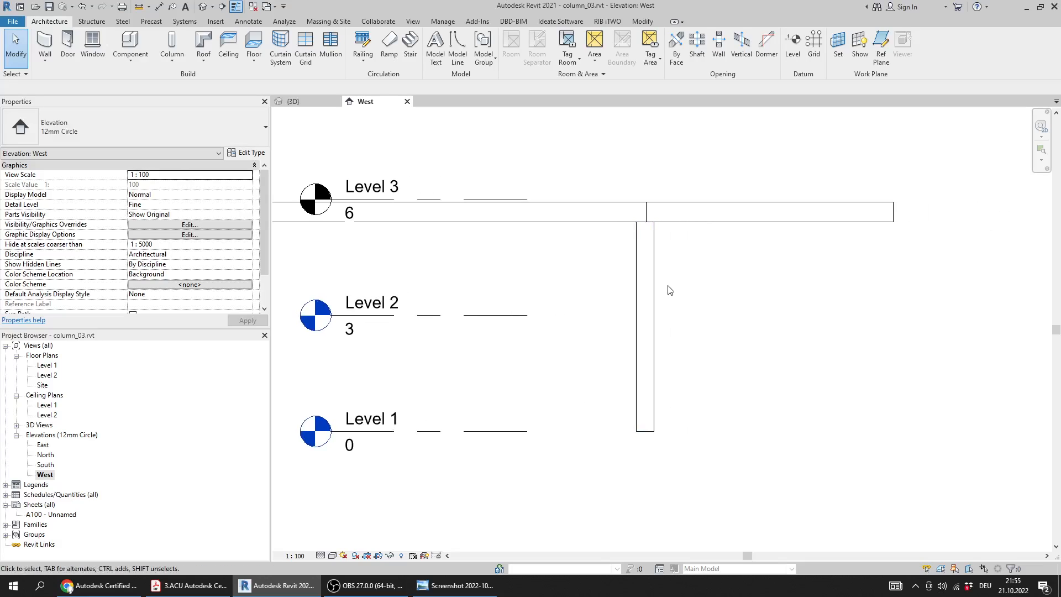
Place an aligned dimension beside the column from its base to the underside of the roof
click(159, 7)
click(649, 429)
scroll(648, 232, up, 4)
scroll(713, 346, down, 3)
click(725, 362)
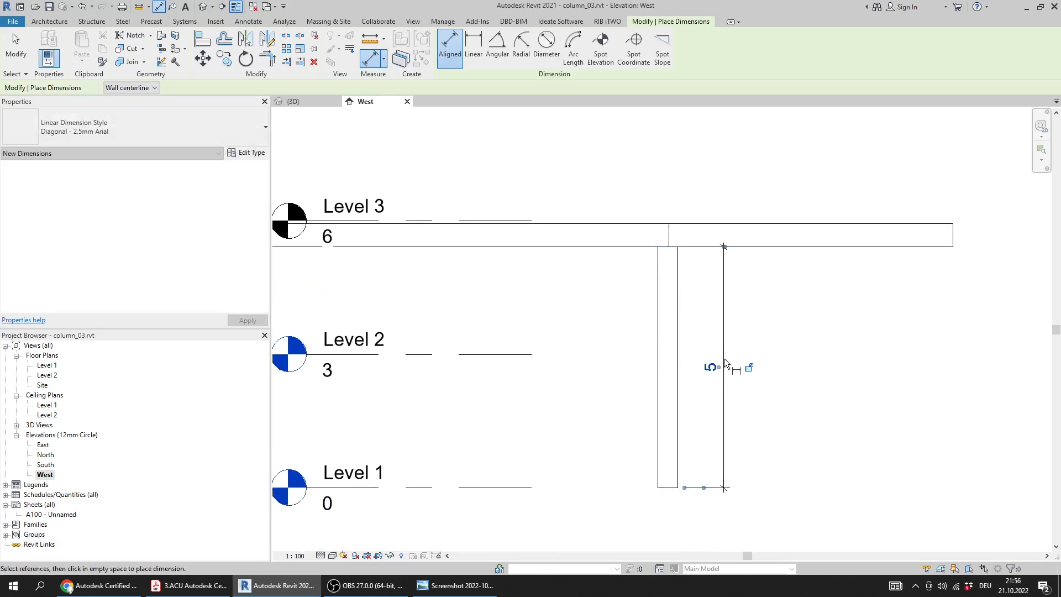
middle_drag(718, 363, 672, 339)
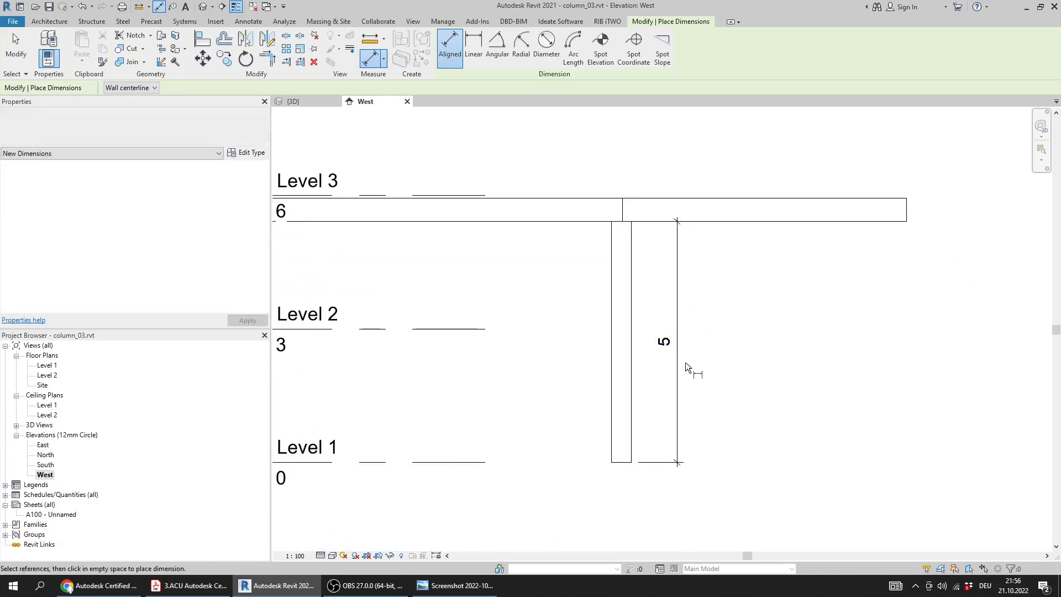
key(Escape)
key(Escape)
Set the project's length units to 2 decimal places in meters
key(u)
key(n)
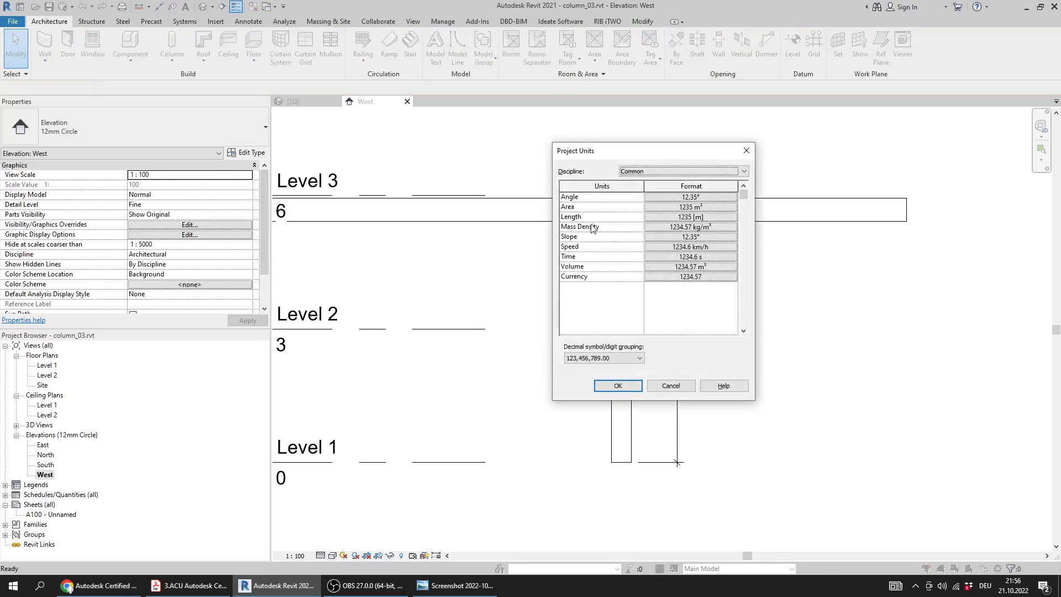
click(665, 217)
click(605, 245)
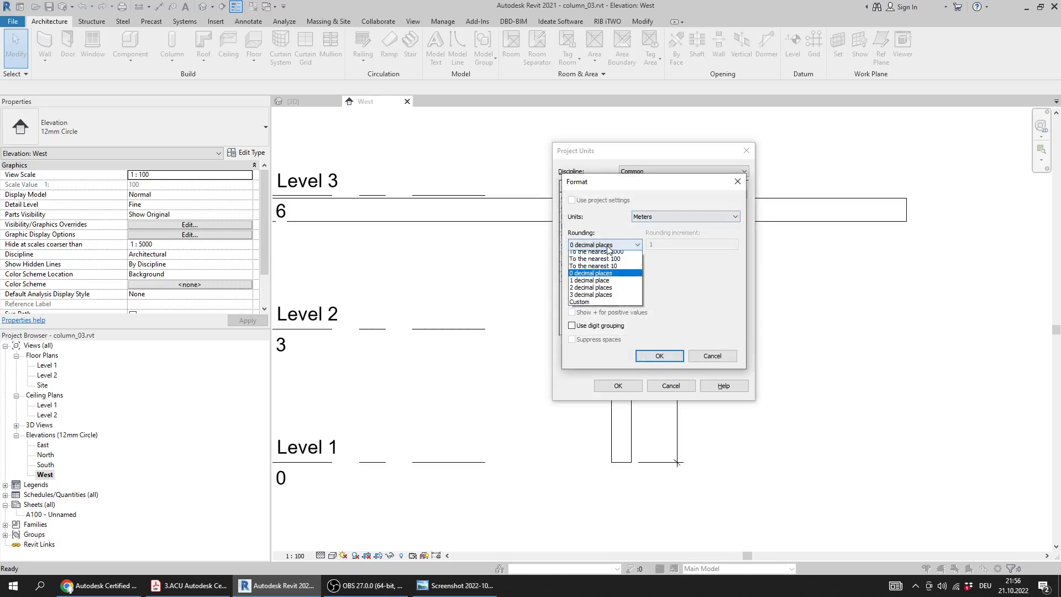
click(606, 291)
click(660, 356)
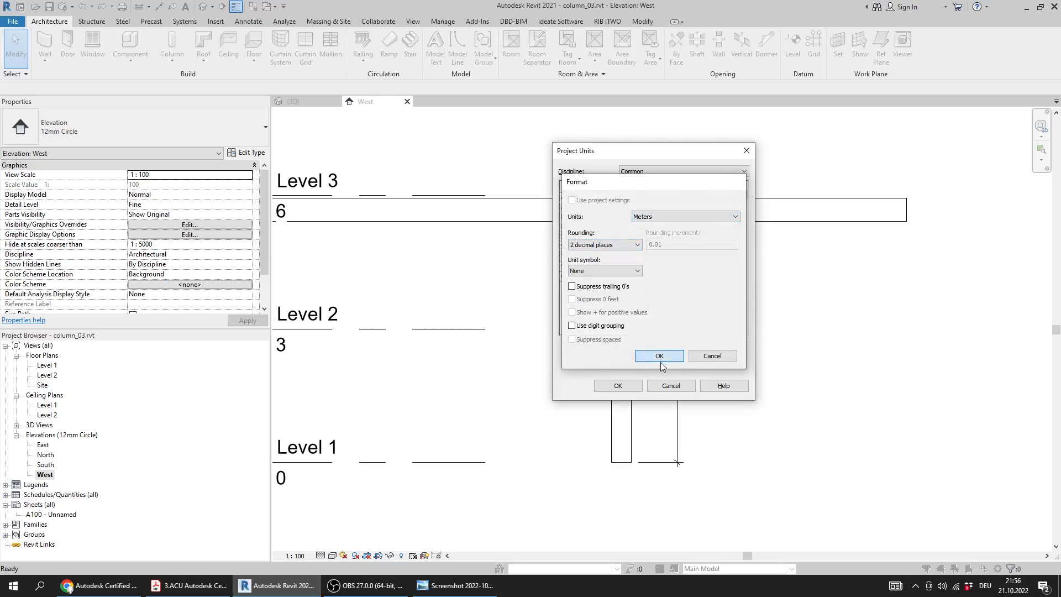
click(618, 386)
middle_drag(619, 332, 628, 303)
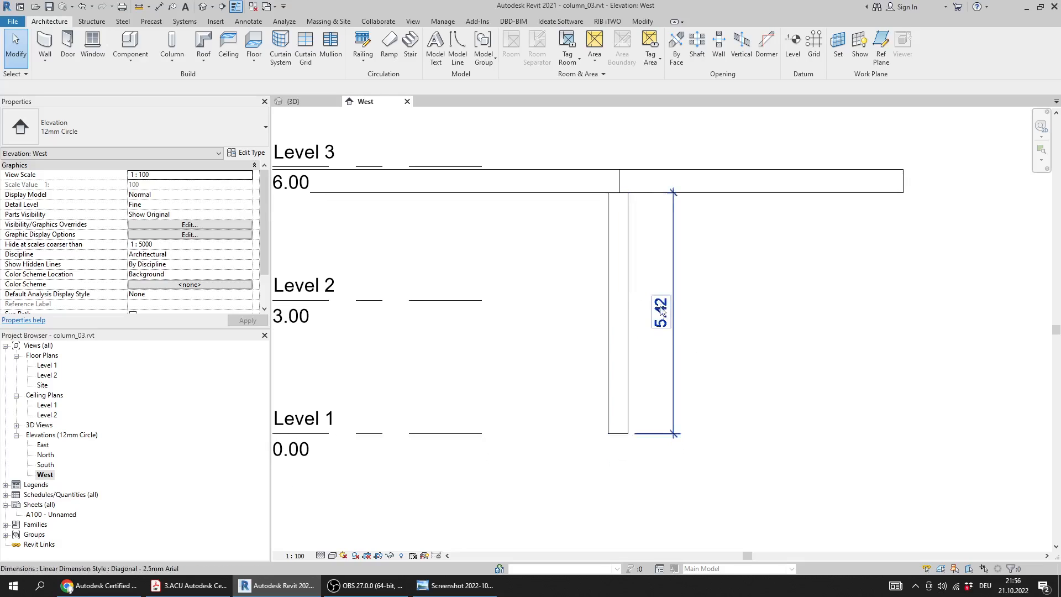
Check the dimensioned column height against answer 14 in the answers screenshot, and return to the West elevation in Revit
click(445, 590)
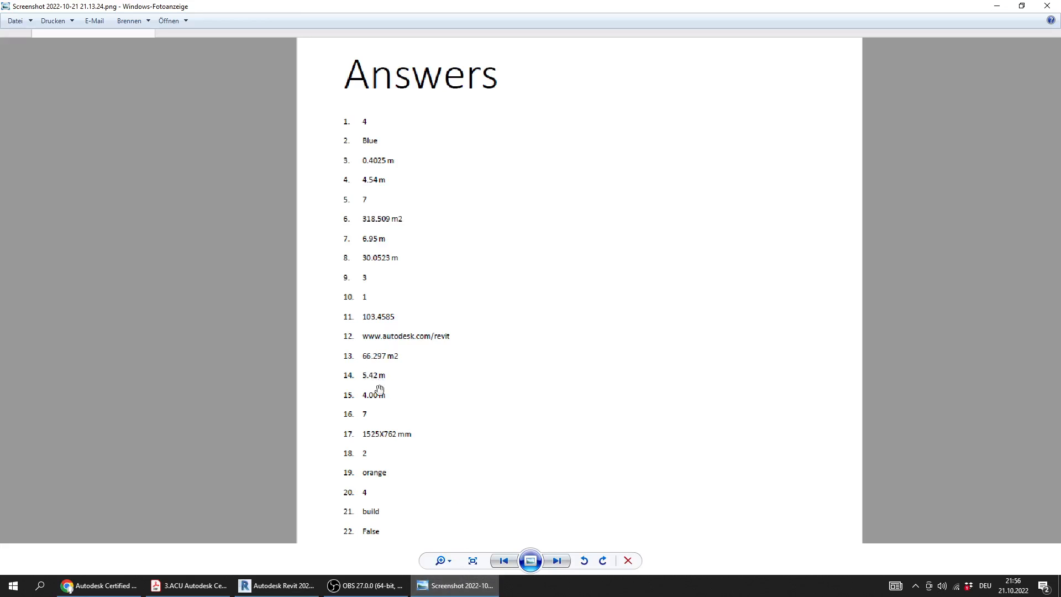
mouse_move(455, 586)
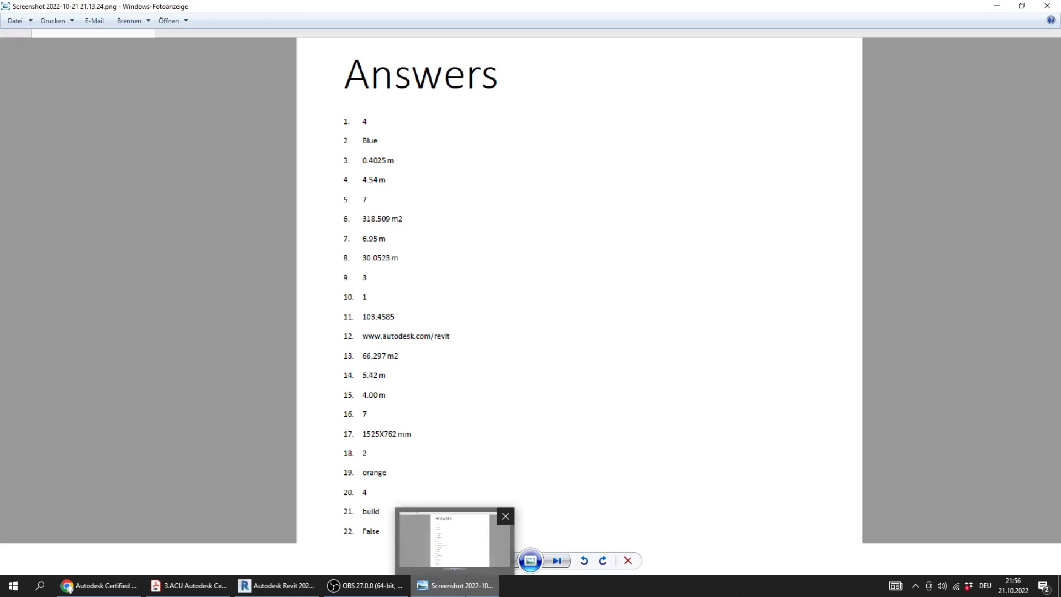
click(470, 590)
middle_drag(654, 281, 674, 303)
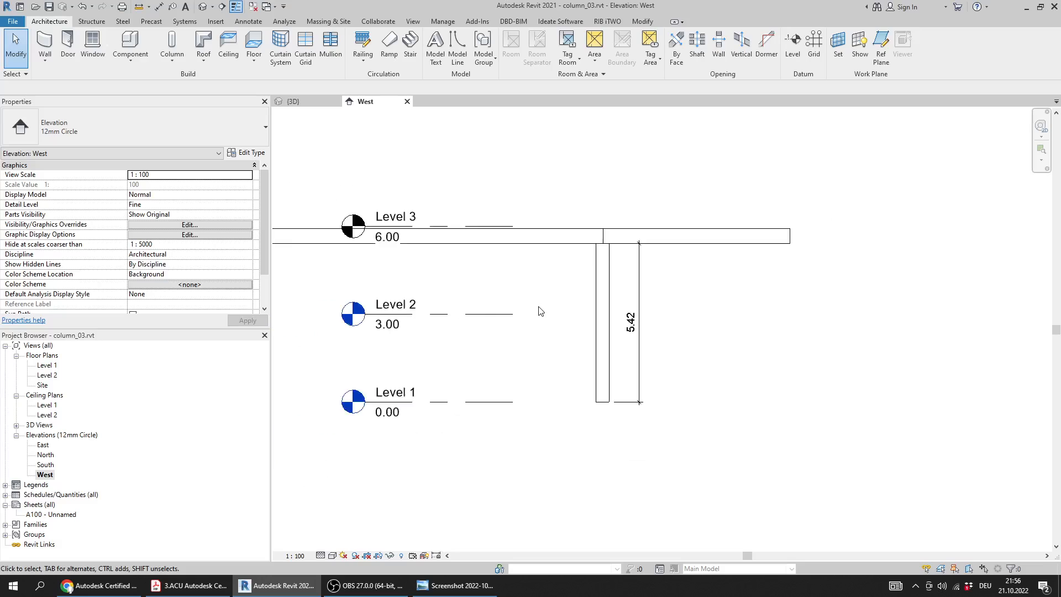
scroll(540, 301, down, 2)
scroll(550, 318, up, 3)
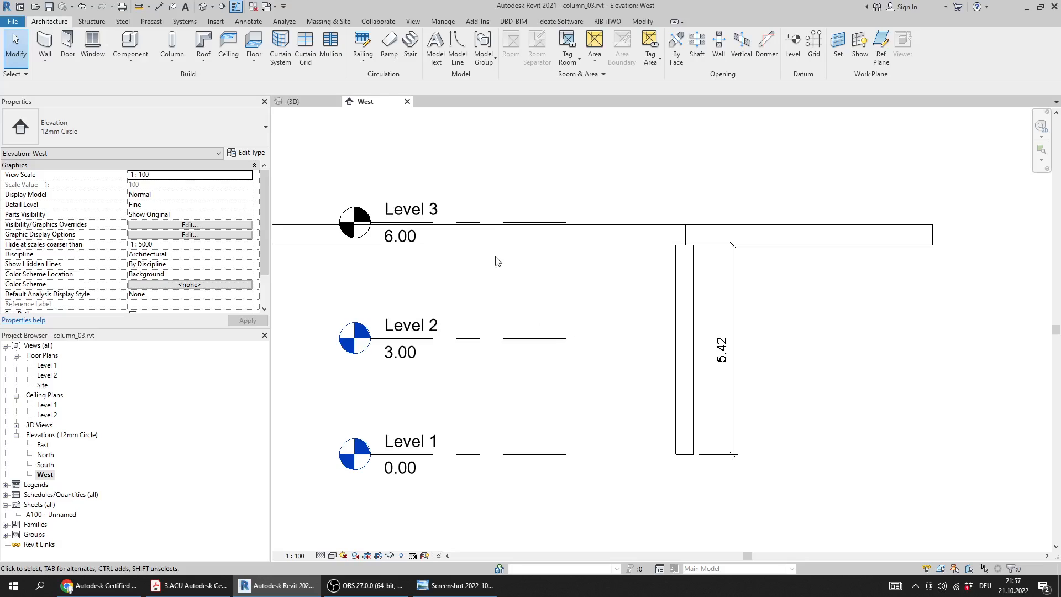
middle_drag(519, 256, 640, 298)
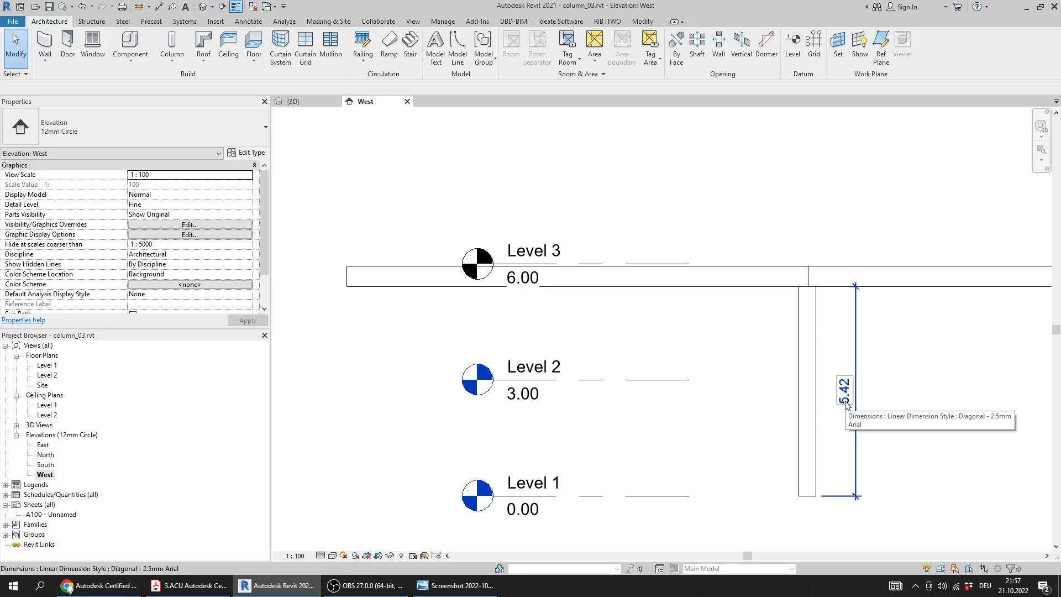
Close the West and 3D views of column_03.rvt without saving the changes
click(407, 101)
click(336, 101)
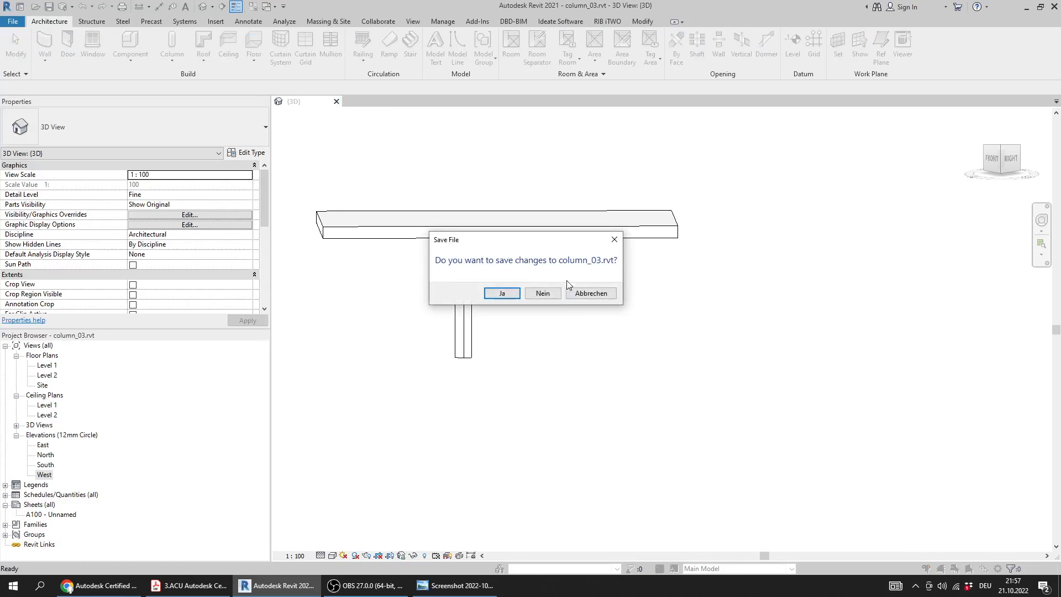
click(557, 294)
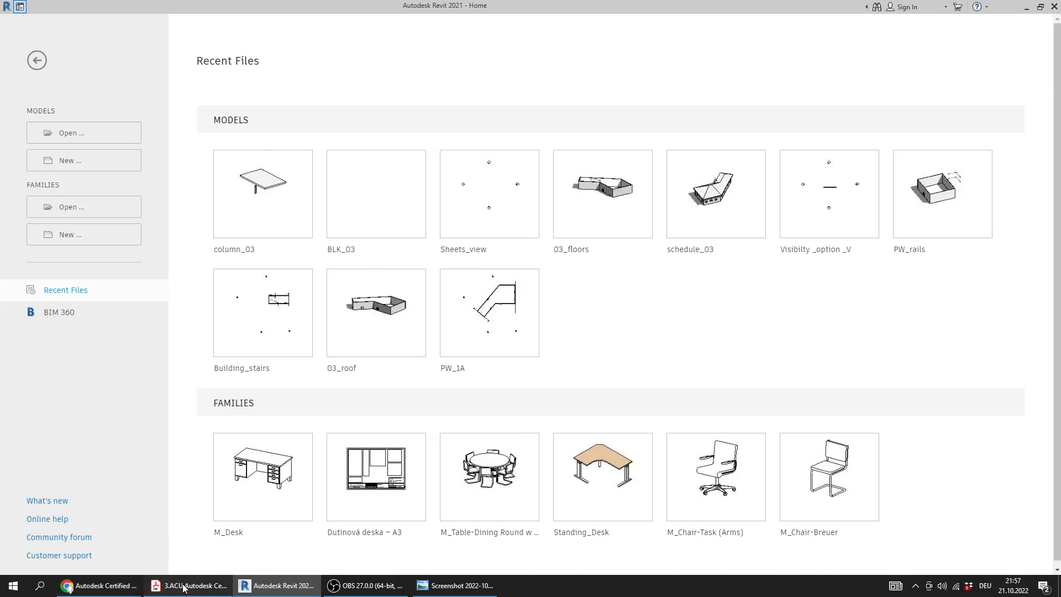
Switch to the practice test PDF and bring up Question 15 about the stair in 03_stairs.rvt
click(184, 586)
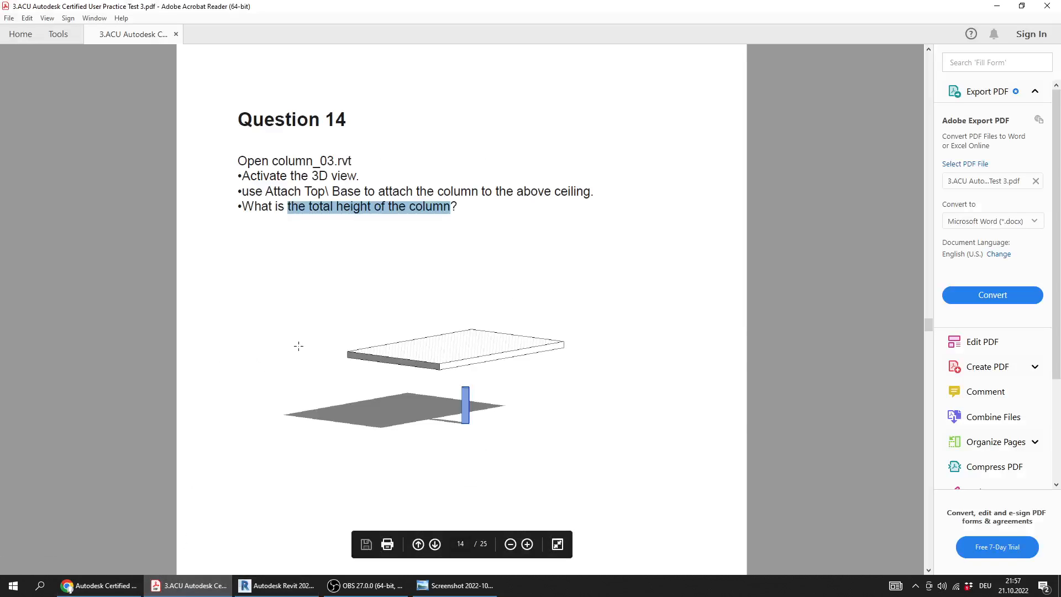
ctrl+scroll(298, 349, down, 1)
scroll(298, 350, down, 2)
scroll(299, 351, up, 1)
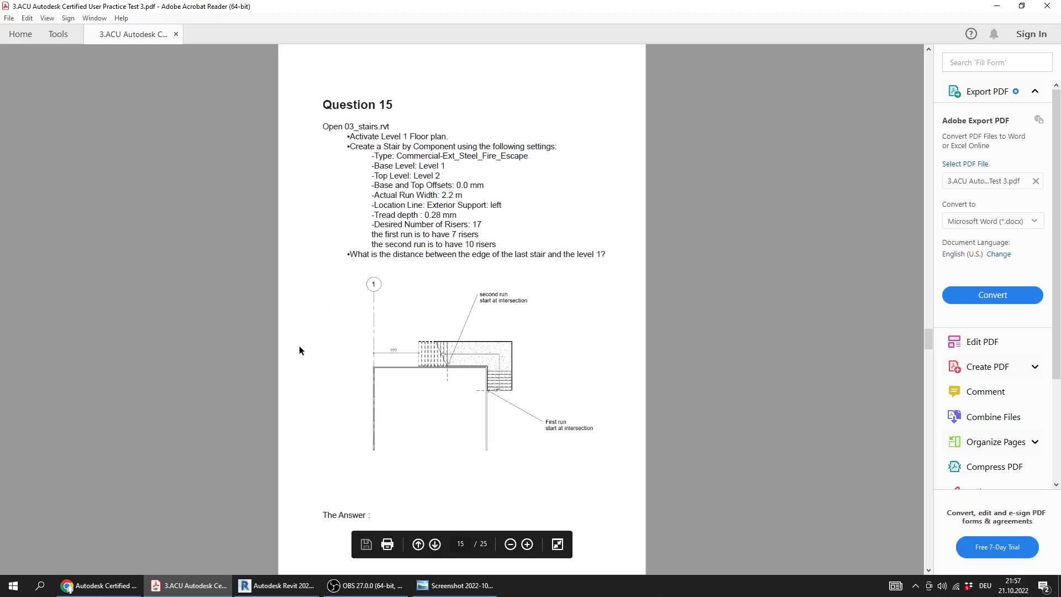
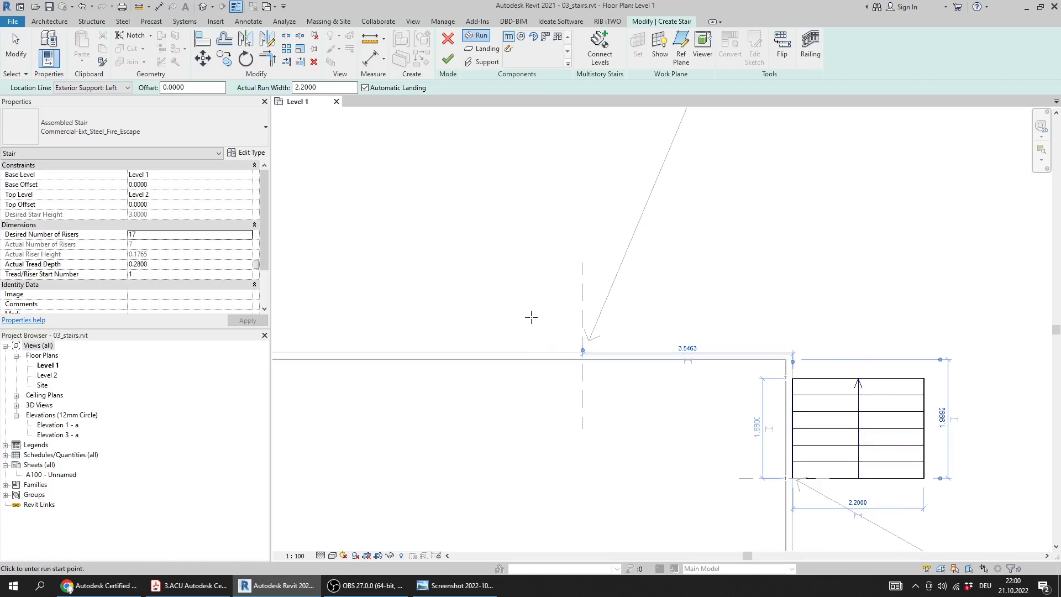
Draw the second stair run with the remaining 10 risers from its marked intersection along the upper wall toward grid 1, and finish the stair
scroll(644, 339, down, 2)
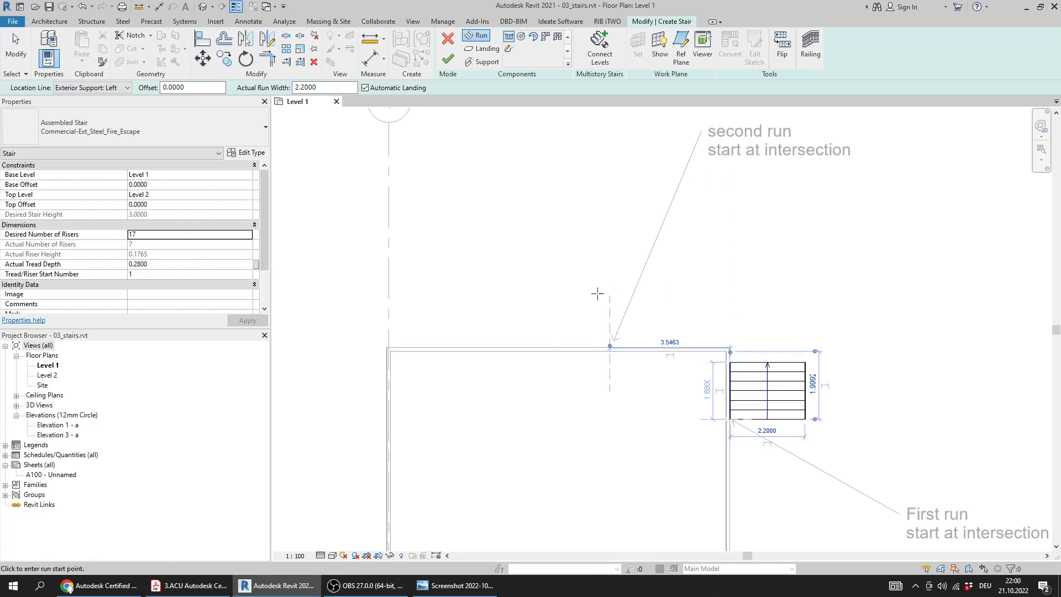
scroll(611, 345, up, 6)
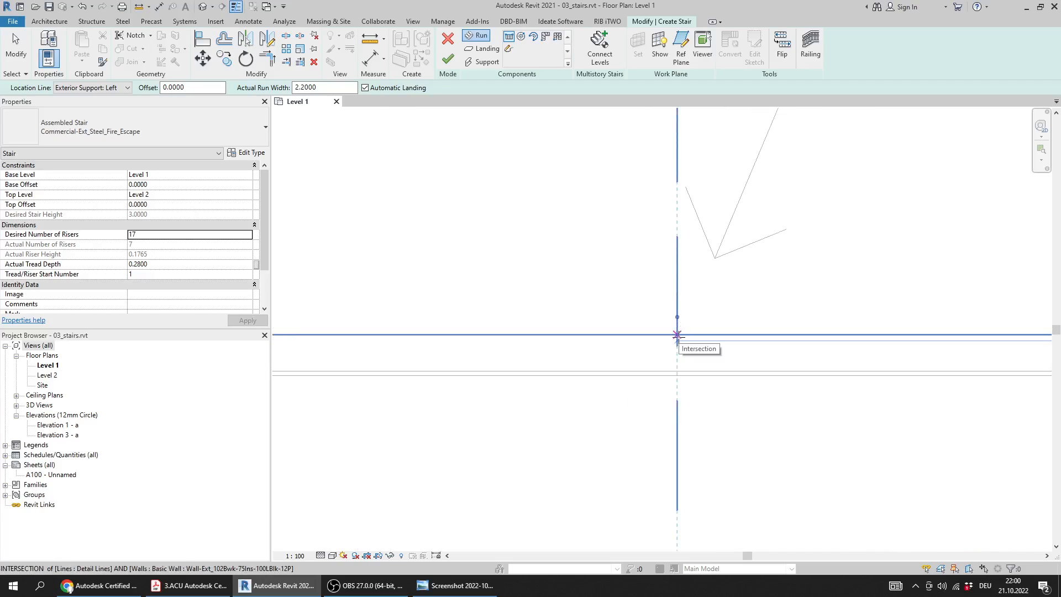
click(677, 335)
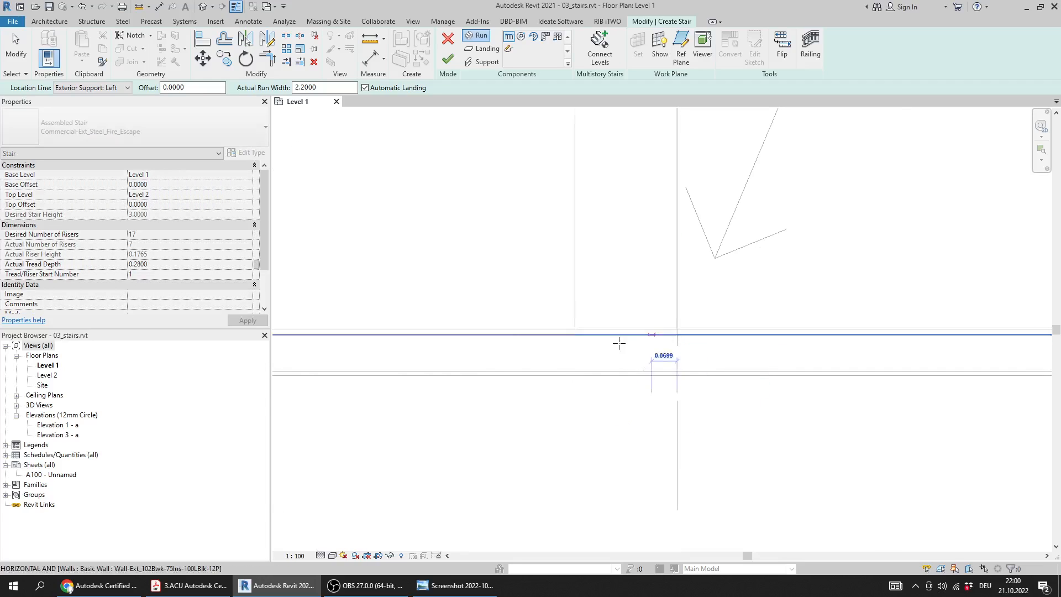
scroll(569, 338, down, 4)
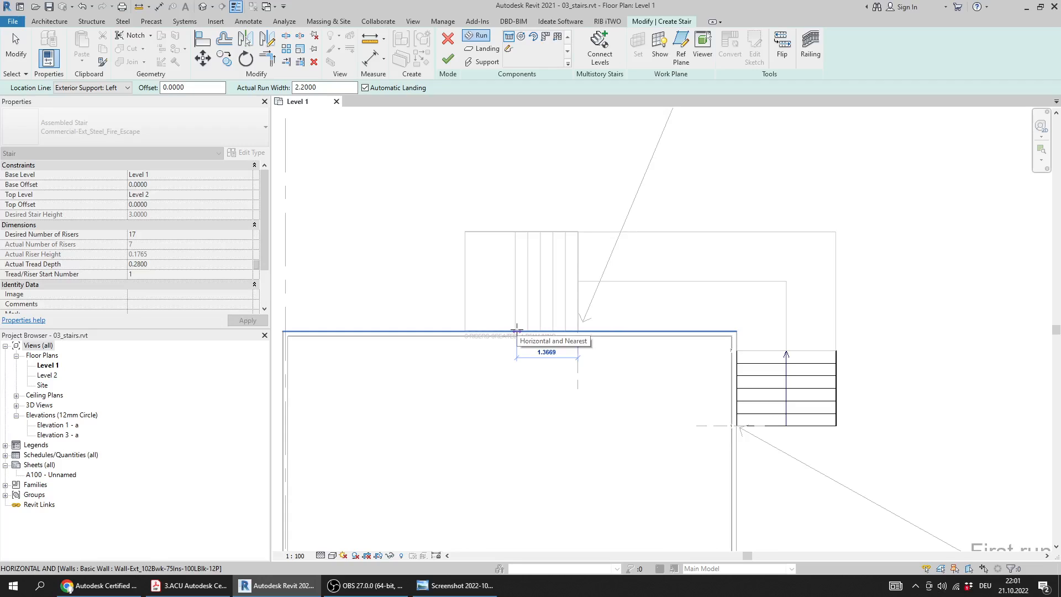
middle_drag(525, 334, 675, 344)
scroll(675, 344, down, 2)
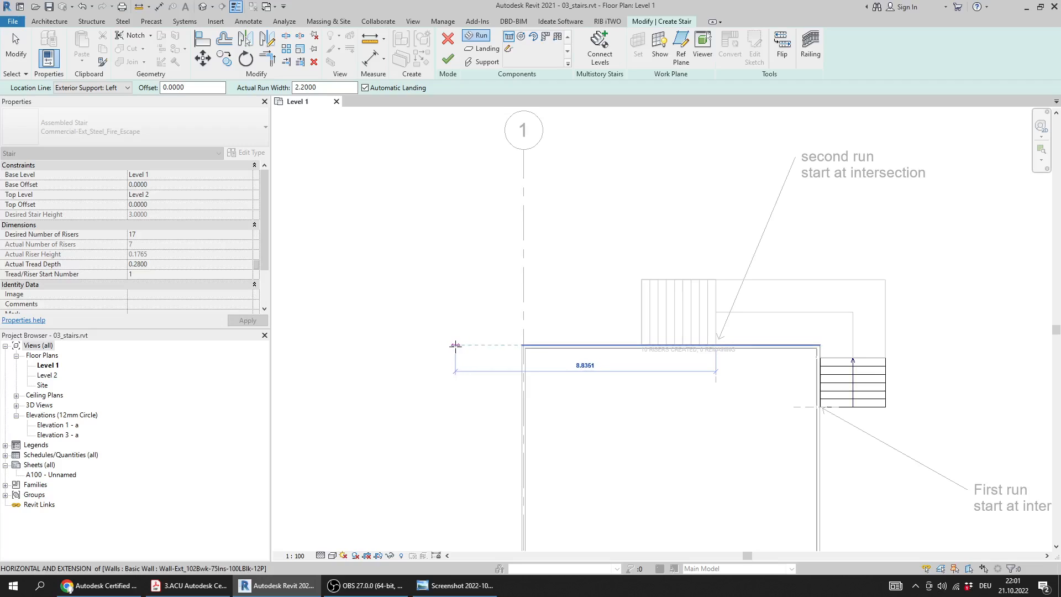
click(490, 345)
key(Escape)
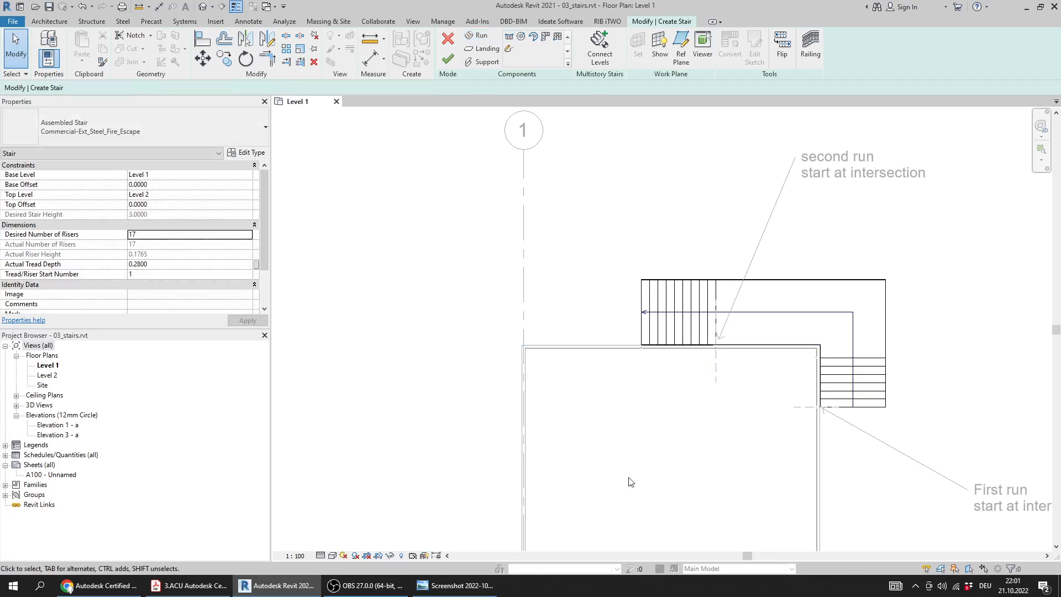
middle_drag(625, 318, 608, 328)
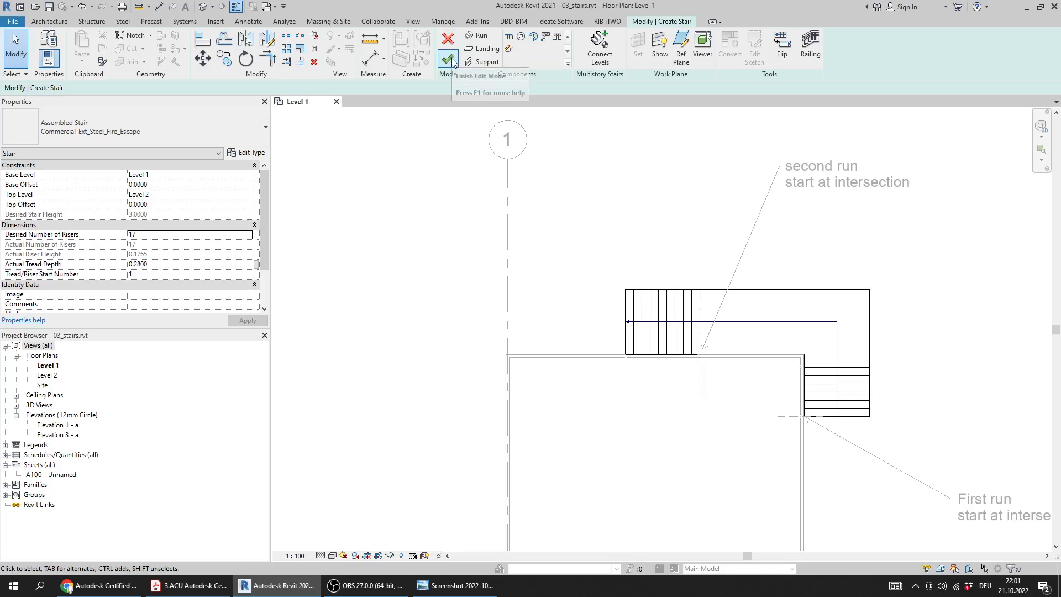
click(448, 58)
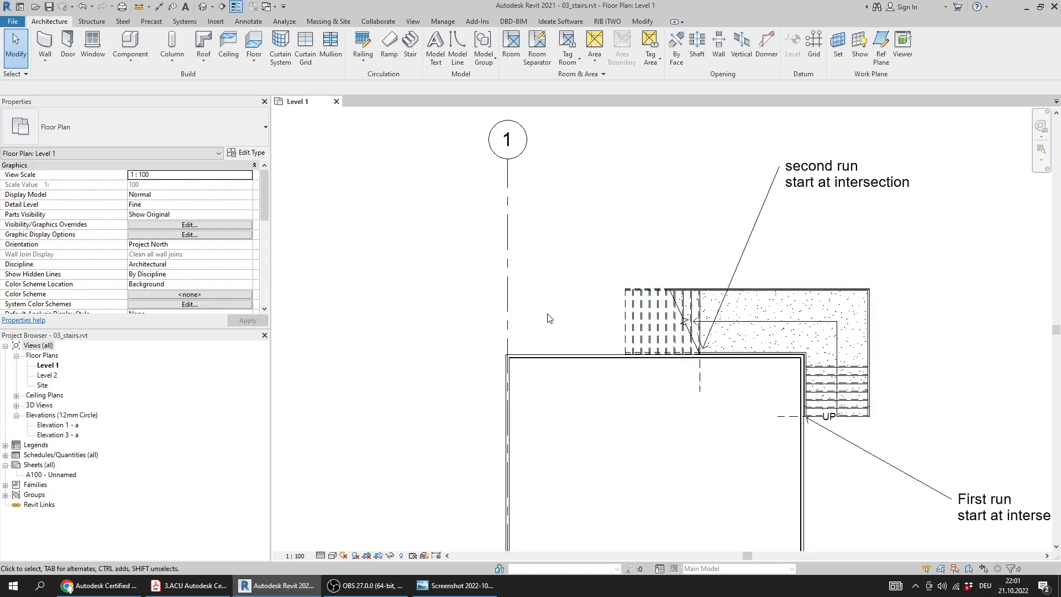
Place an aligned dimension between grid 1 and the edge of the last stair riser in the Level 1 plan
middle_drag(558, 312, 571, 325)
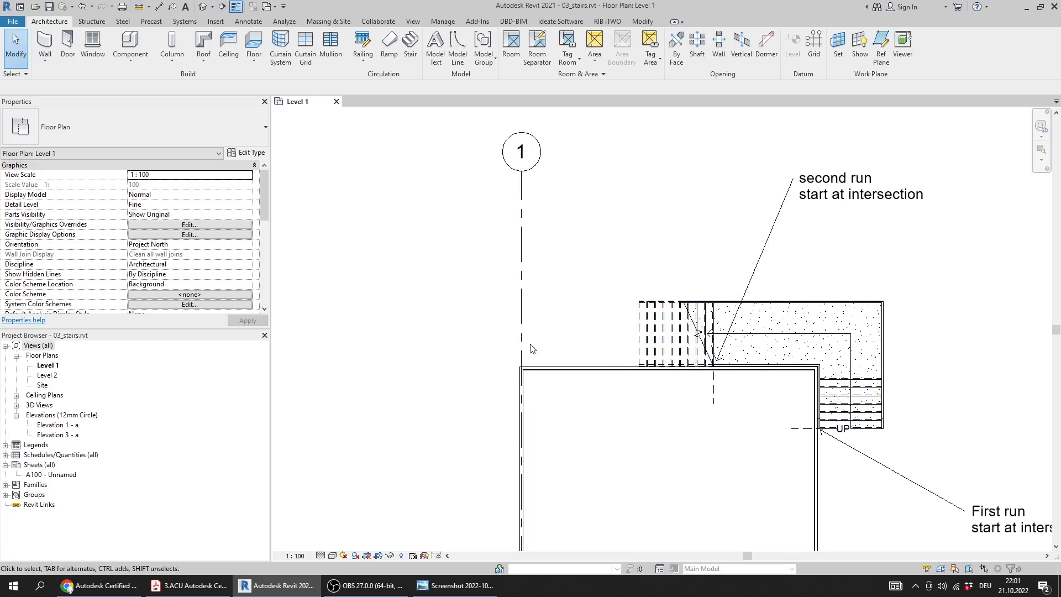
scroll(548, 249, up, 1)
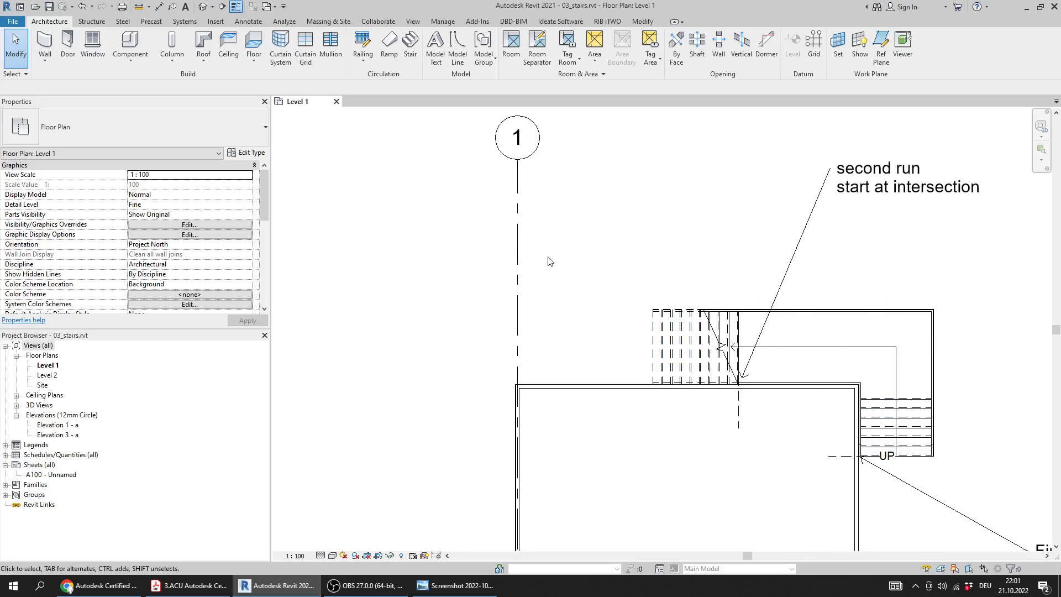
click(159, 7)
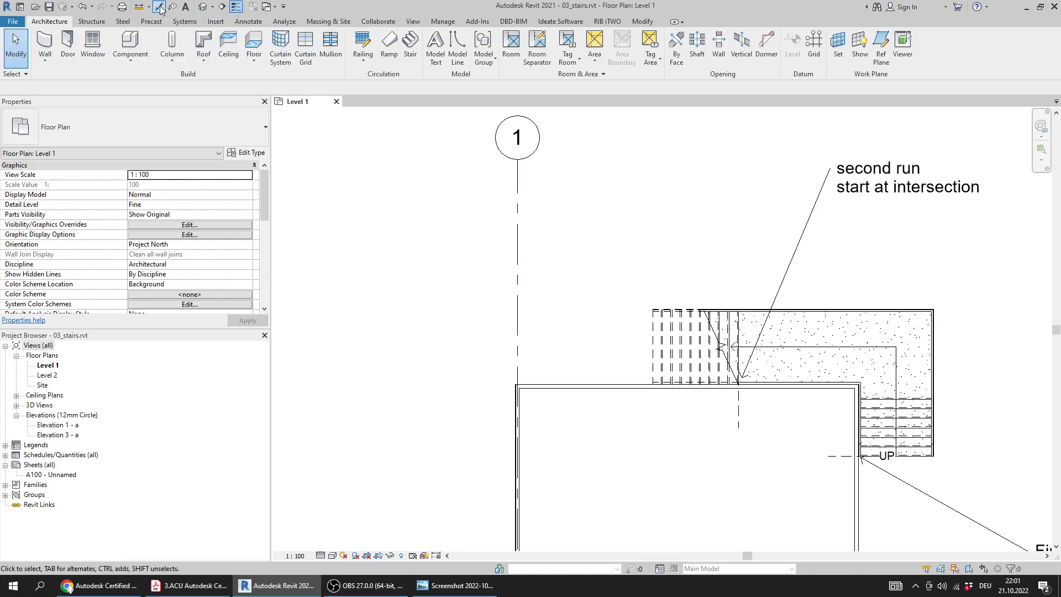
click(518, 350)
scroll(650, 360, up, 3)
click(642, 356)
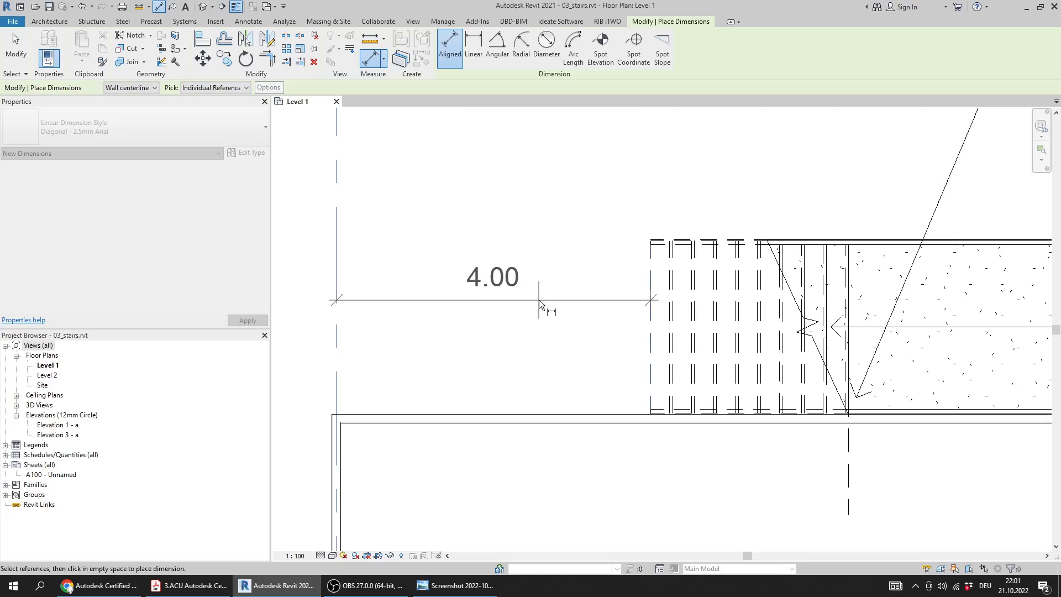
click(514, 323)
scroll(492, 343, down, 4)
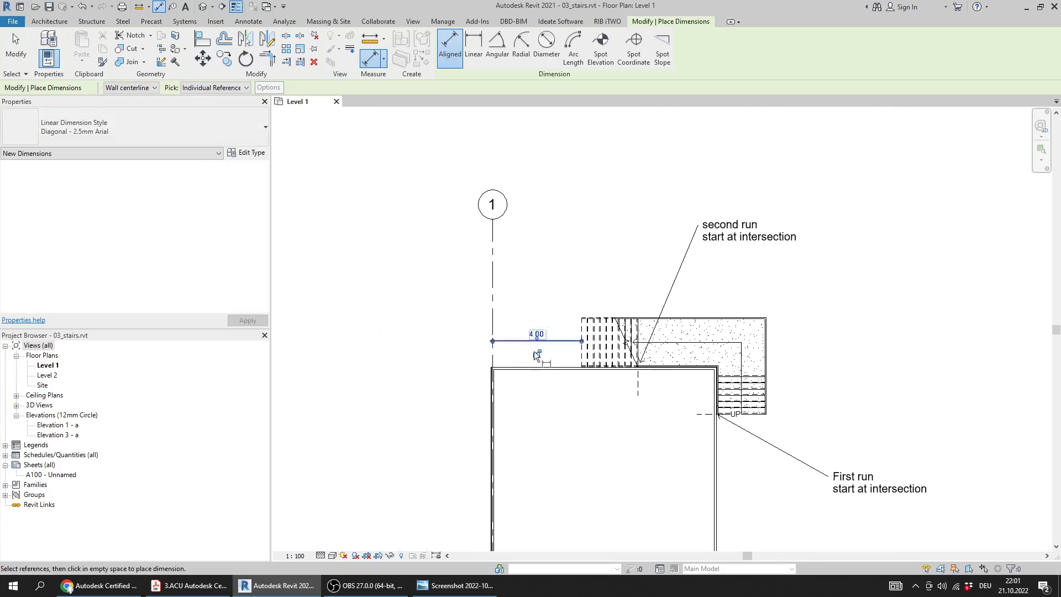
Check the dimensioned stair distance against answer 15 in the answers screenshot, rereading Question 15 in the practice test PDF
click(459, 586)
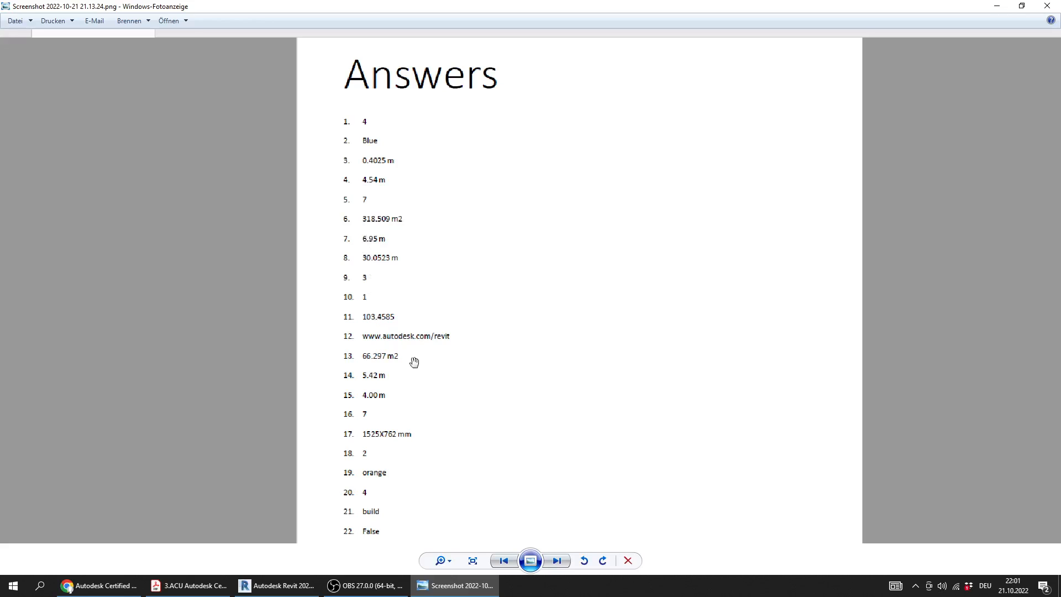
drag(394, 413, 393, 381)
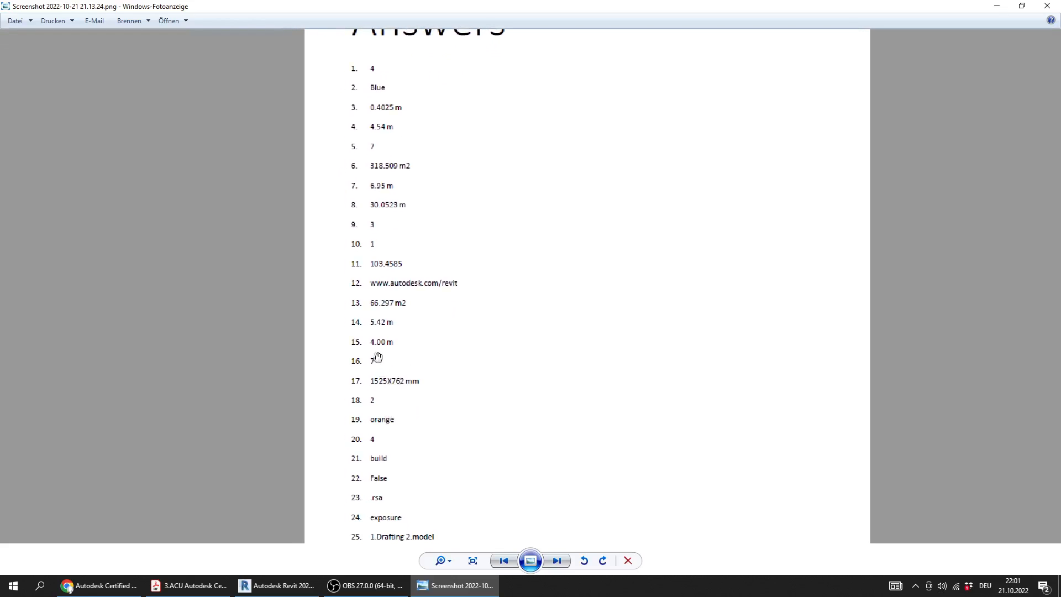
click(188, 585)
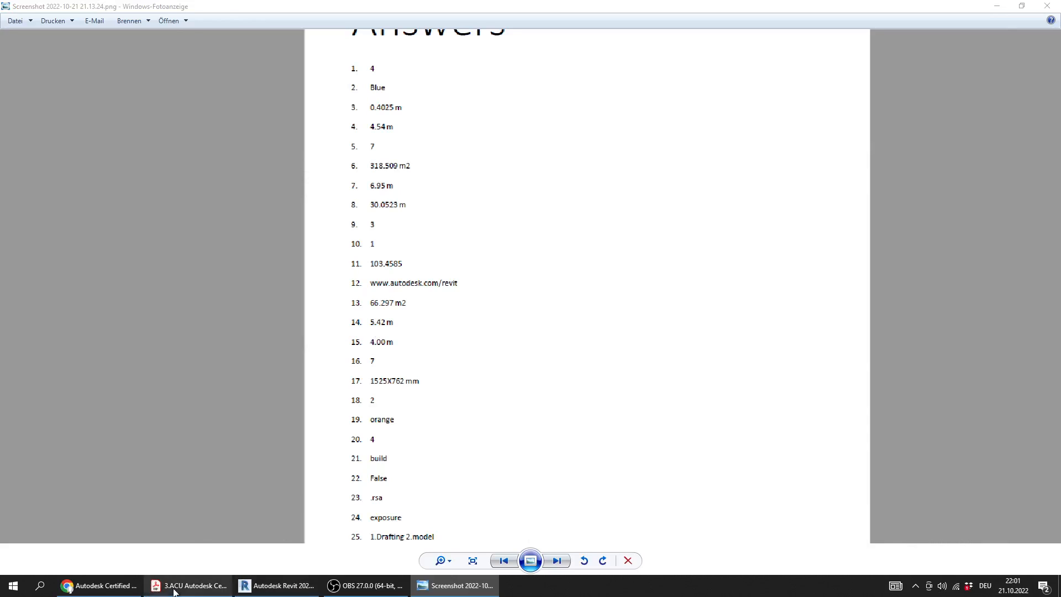
ctrl+scroll(373, 247, down, 1)
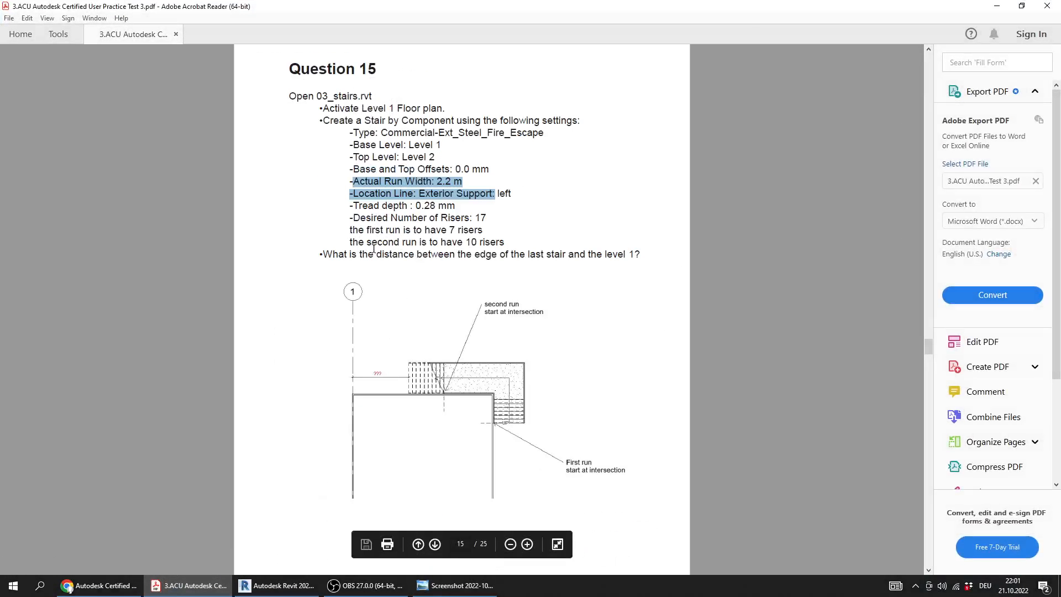
click(421, 583)
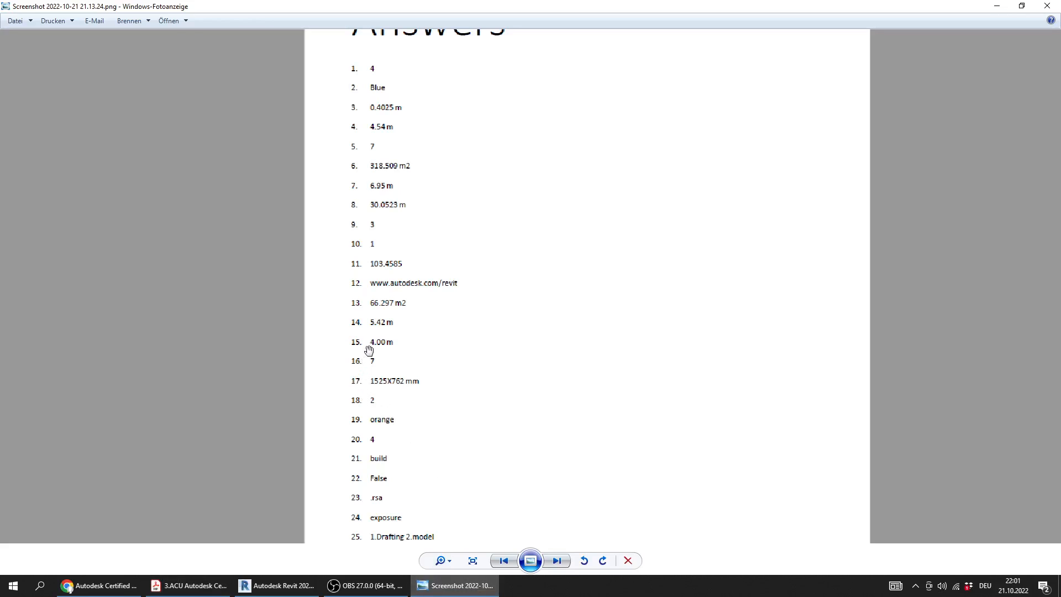
scroll(378, 343, up, 1)
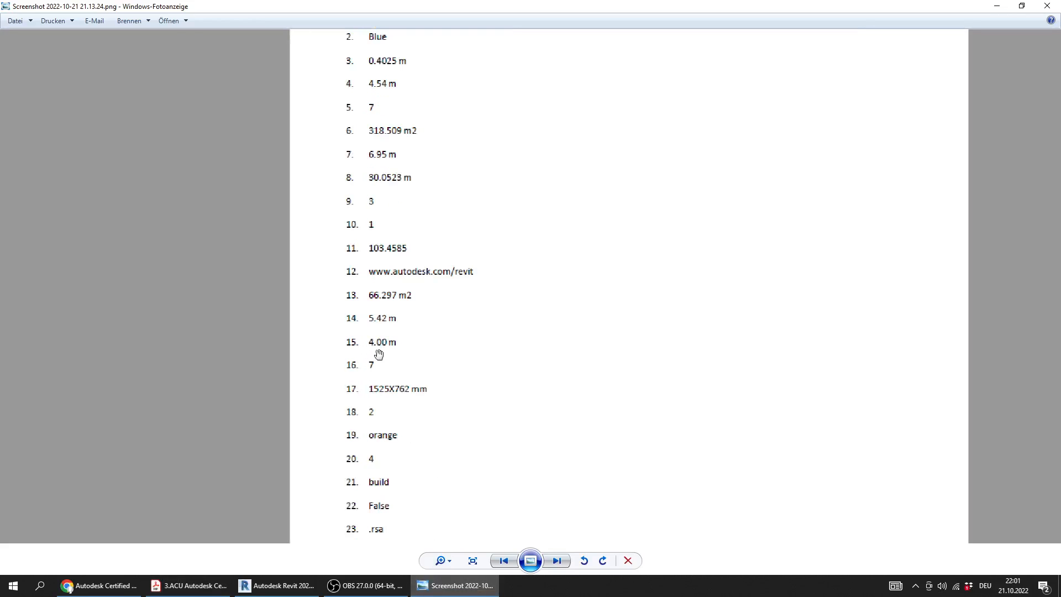
Switch to the practice test PDF and bring up Question 16 about the view scale in Scale_BT.rvt
click(485, 590)
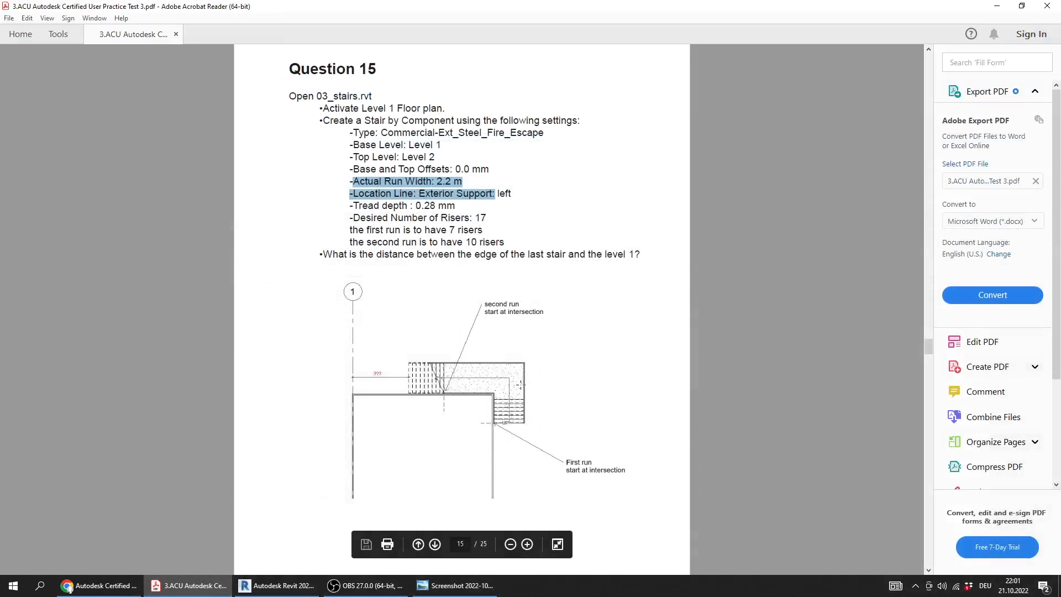
ctrl+scroll(479, 247, down, 1)
scroll(484, 245, down, 3)
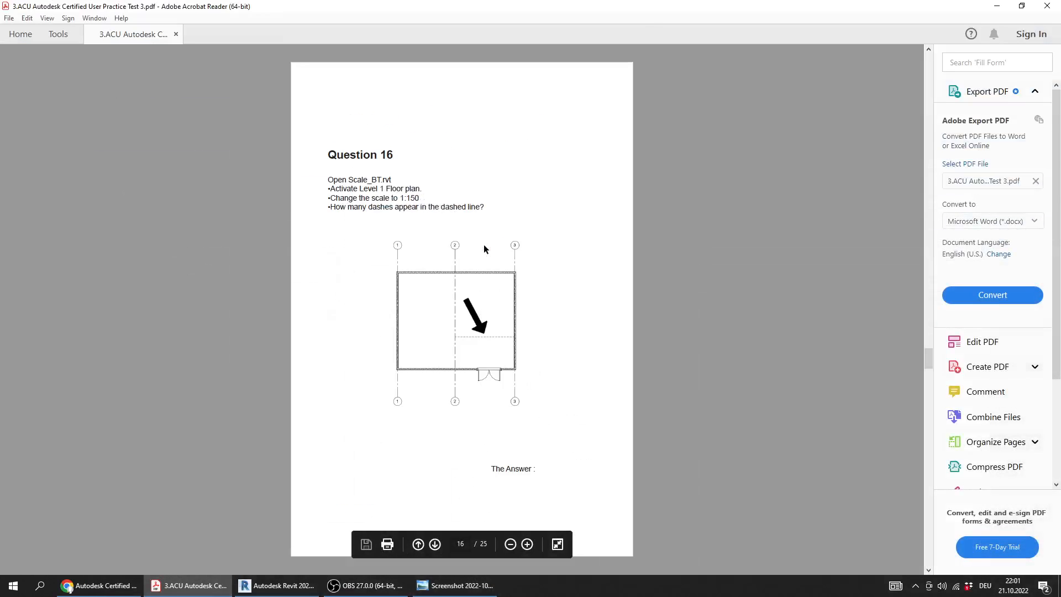
ctrl+scroll(338, 223, up, 2)
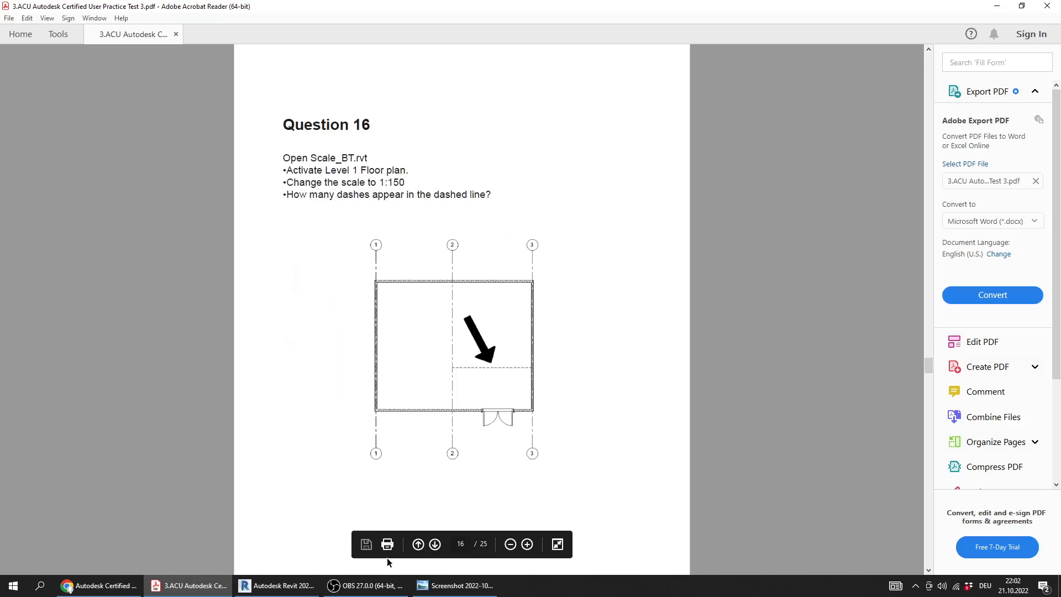
Return to Revit and close 03_stairs.rvt without saving the changes
click(271, 586)
scroll(520, 299, down, 3)
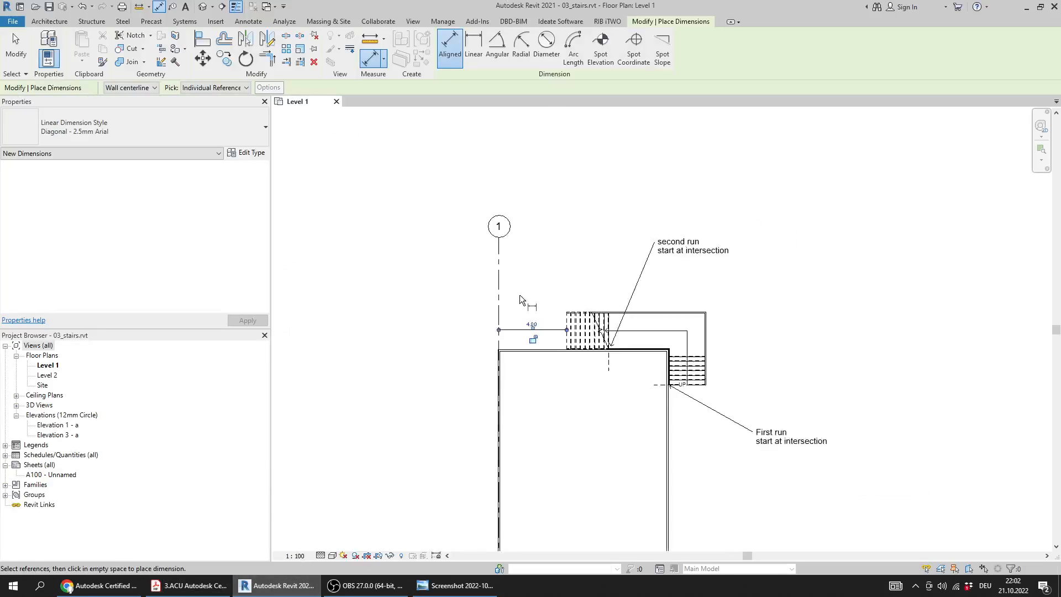
scroll(518, 279, up, 2)
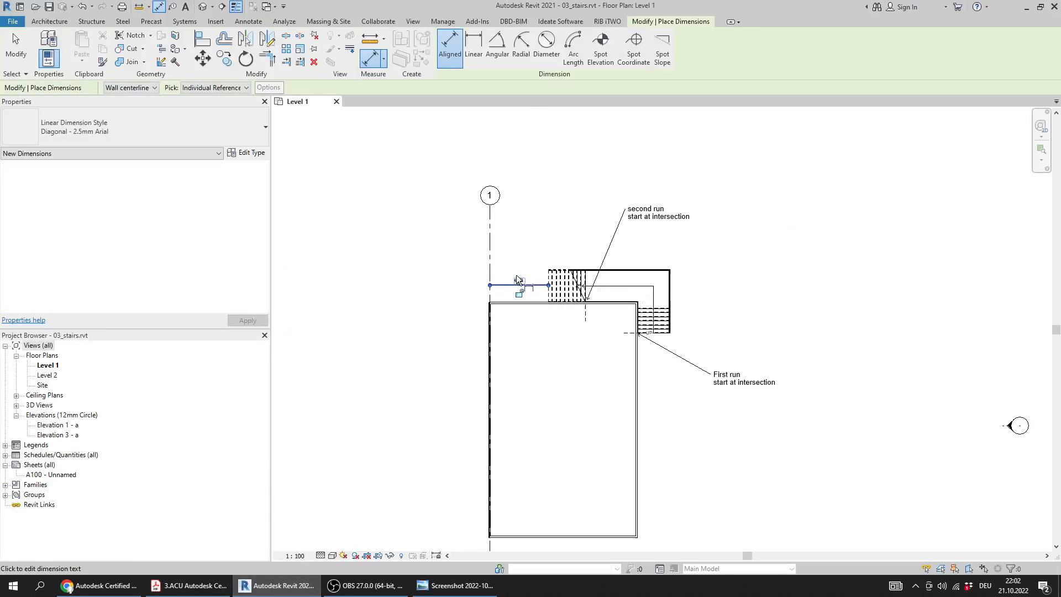
middle_drag(518, 280, 506, 263)
click(336, 101)
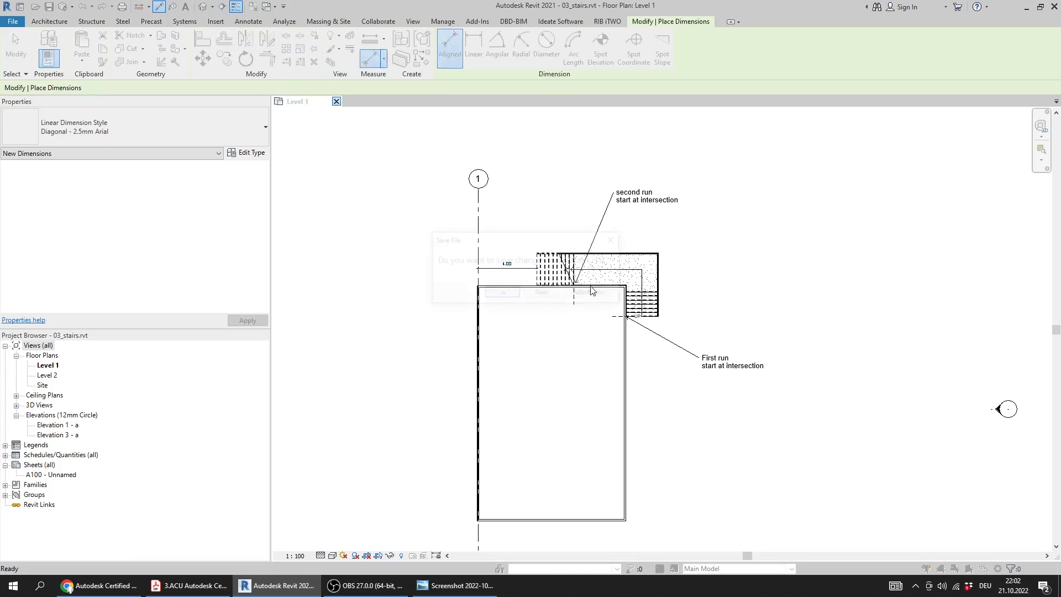
click(540, 291)
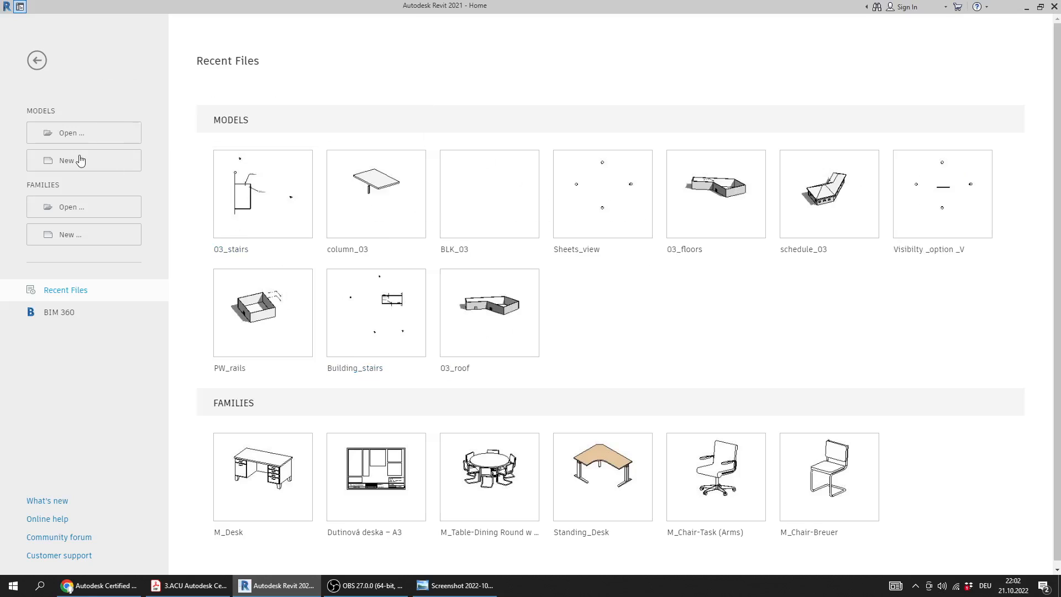
Open the model Scale_BT.rvt from the Practice Exam 3_Files folder
click(88, 134)
click(331, 281)
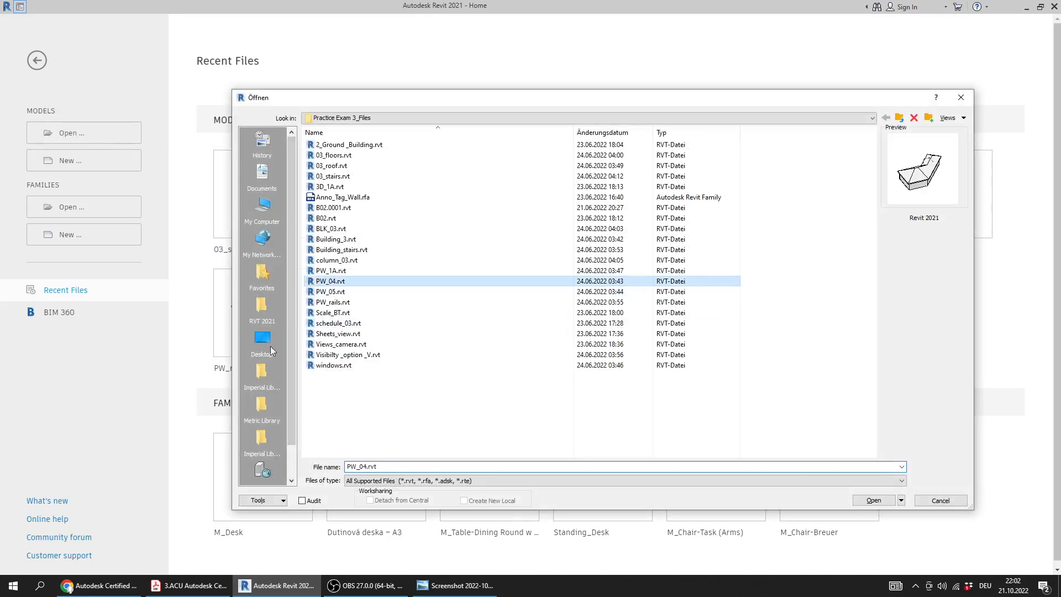
click(187, 586)
click(188, 595)
click(188, 594)
click(189, 594)
click(333, 302)
click(353, 313)
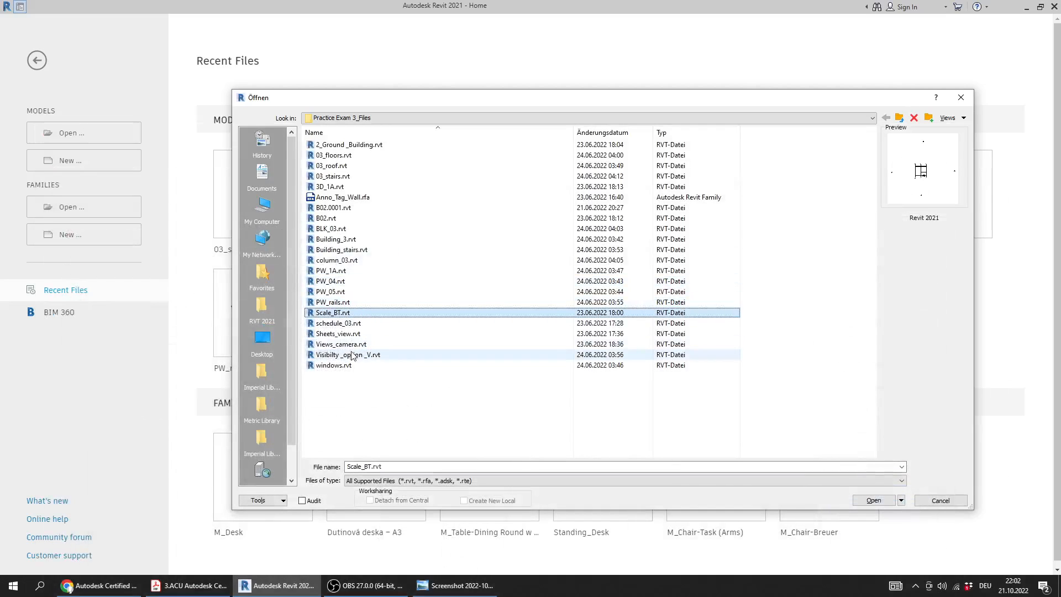
double_click(340, 313)
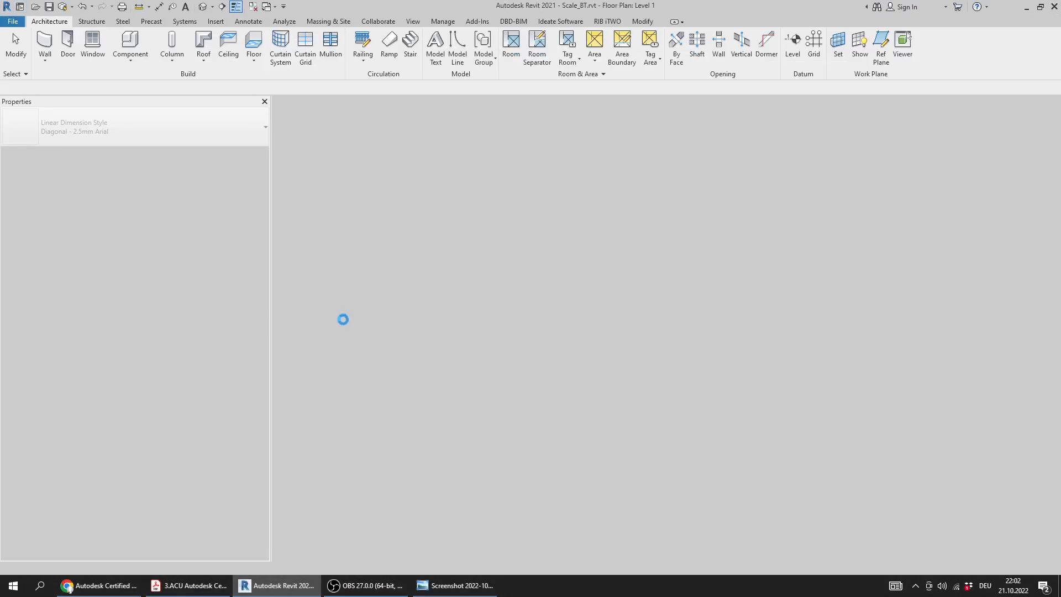
scroll(712, 341, up, 5)
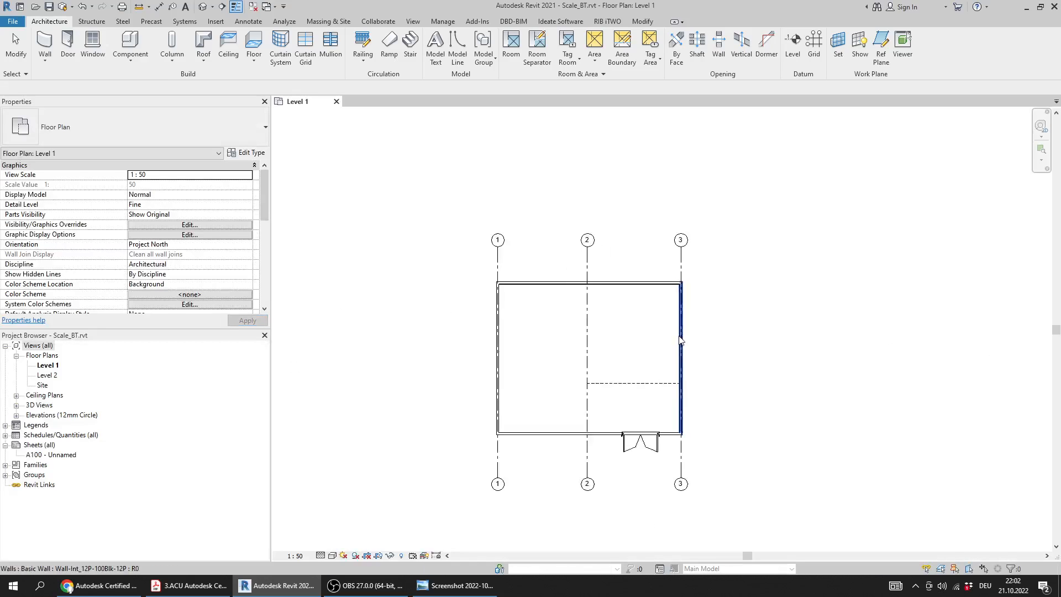
Reread Question 16 in the practice test PDF, marking the scale instruction and the question about the dashed line
click(188, 586)
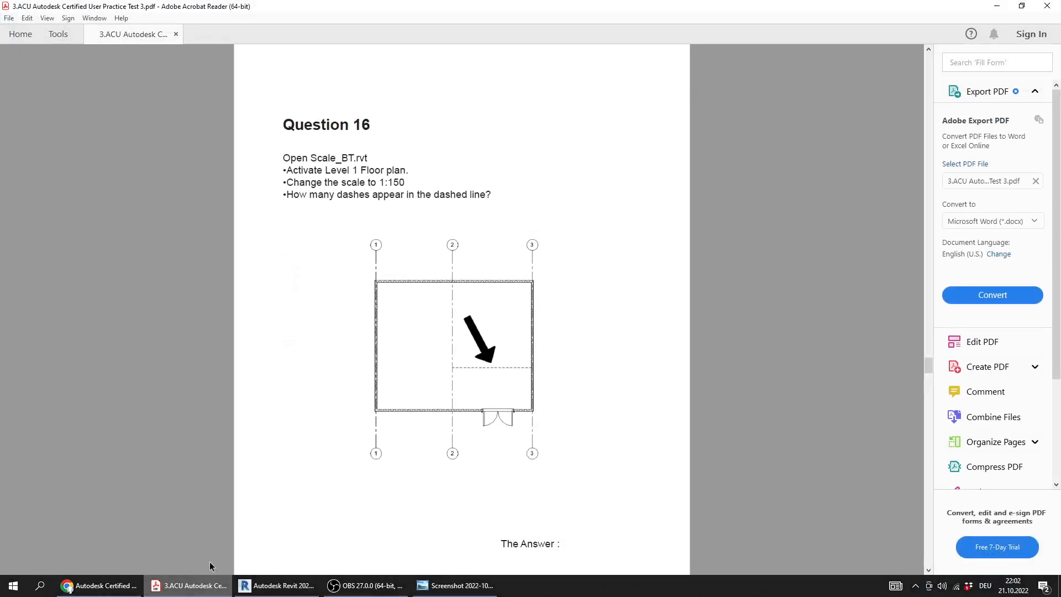
drag(283, 182, 405, 183)
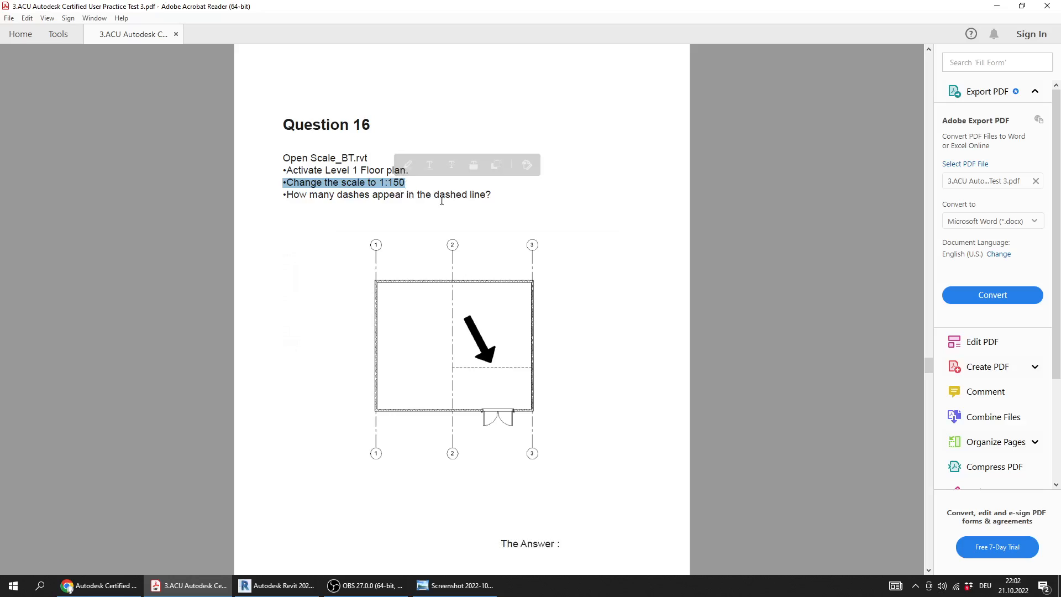
drag(497, 193, 324, 195)
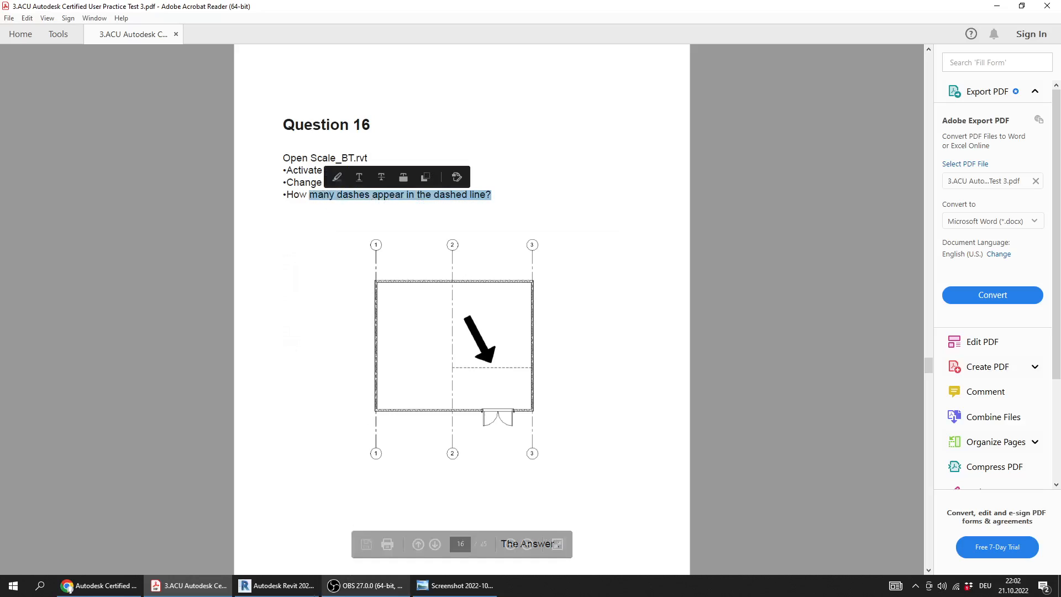
Return to Revit and examine the dashed detail line between grids 2 and 3 in the Level 1 floor plan
click(276, 586)
scroll(550, 353, up, 3)
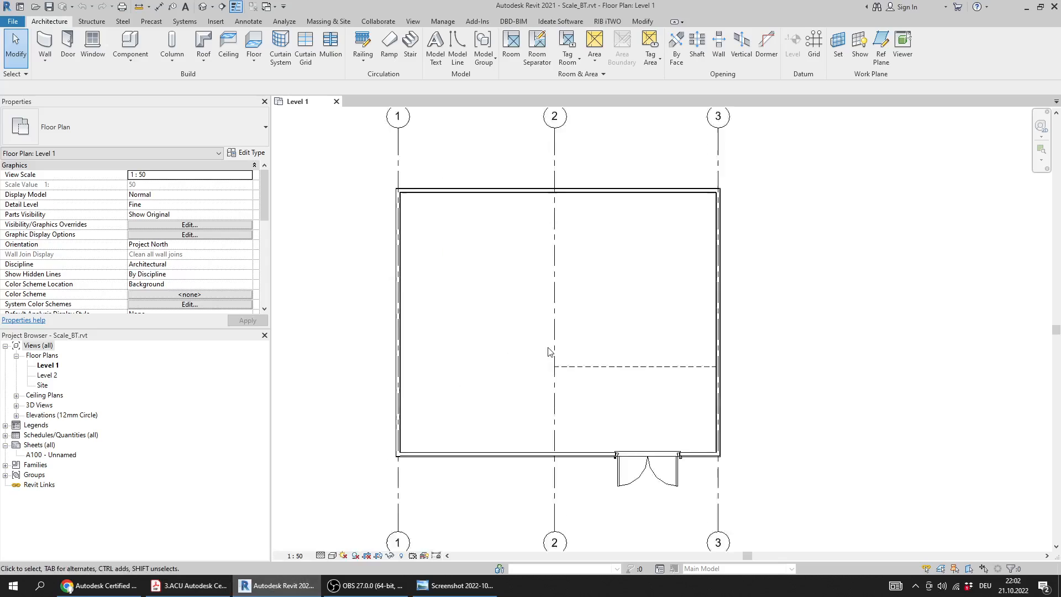
click(604, 370)
click(332, 417)
scroll(329, 416, down, 3)
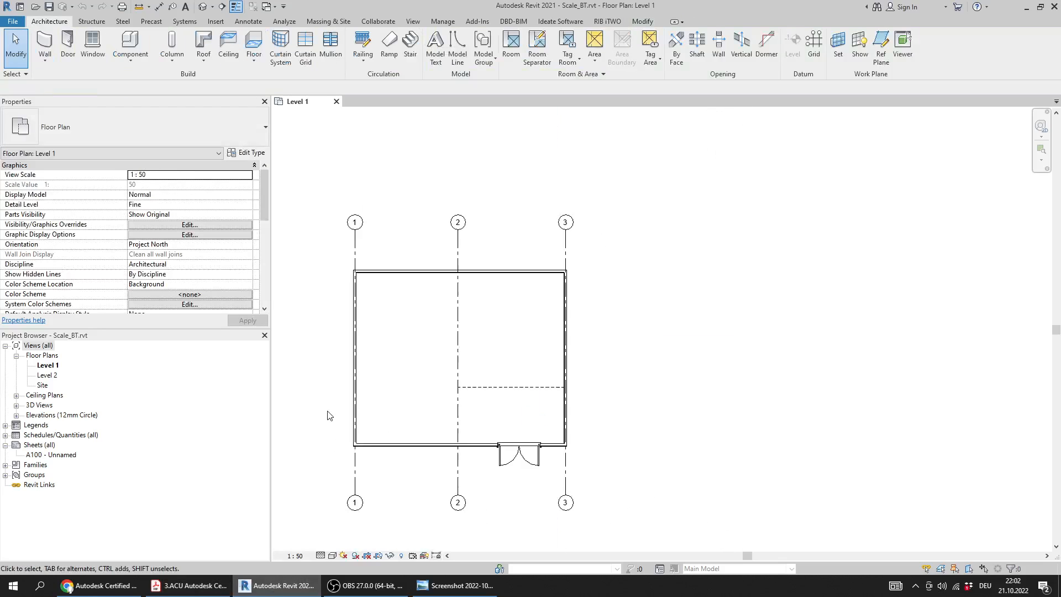
Set a custom view scale of 1:150 for the Level 1 floor plan
click(295, 555)
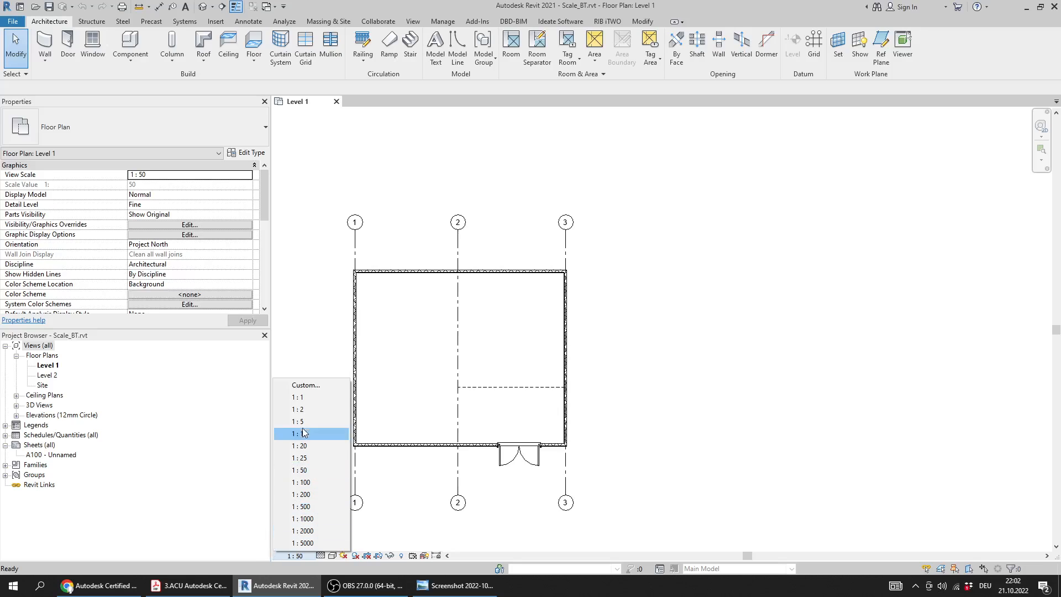
click(307, 386)
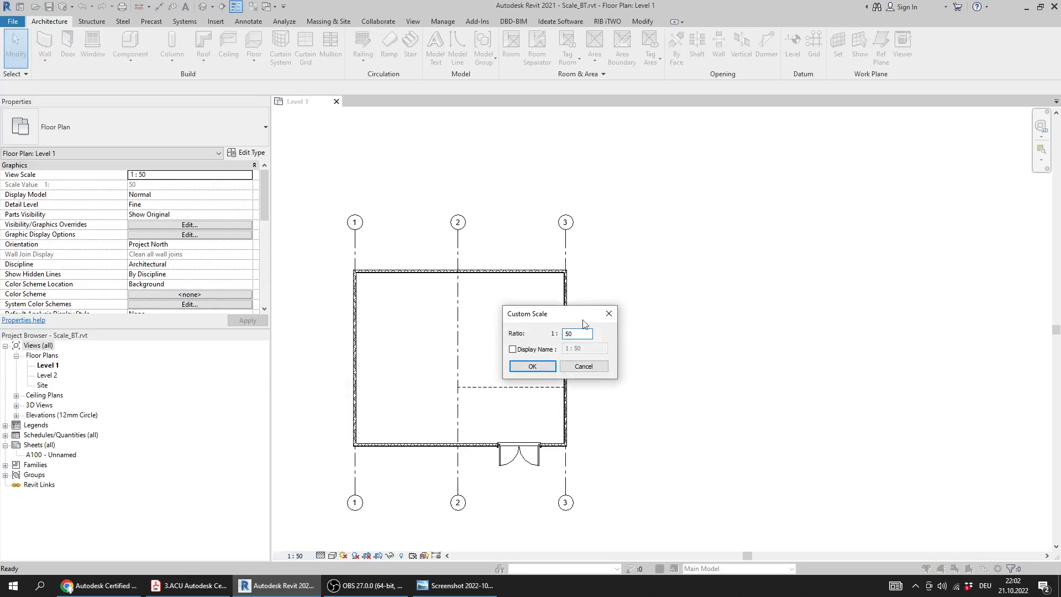
drag(575, 312, 585, 317)
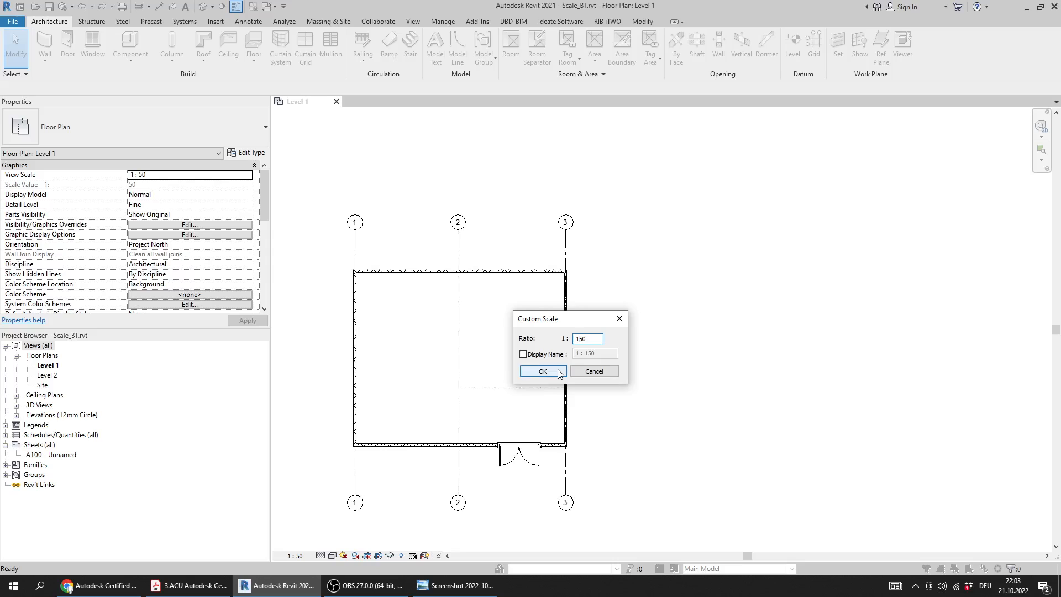
click(543, 371)
middle_drag(443, 372, 462, 349)
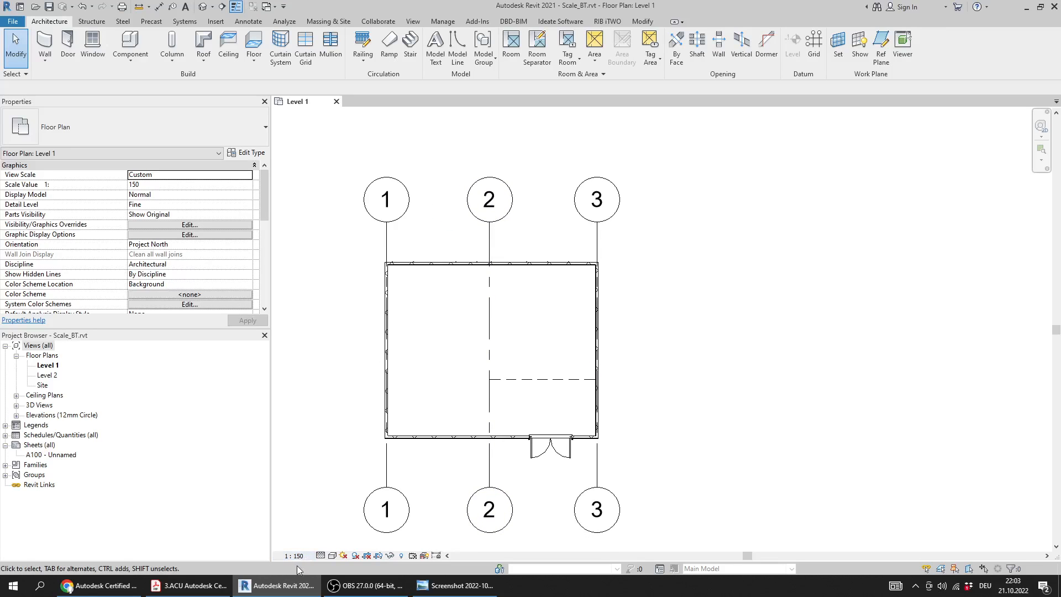
Recheck Question 16 in the practice test PDF, then return to Revit and count the dashes in the line between grids 2 and 3
click(188, 585)
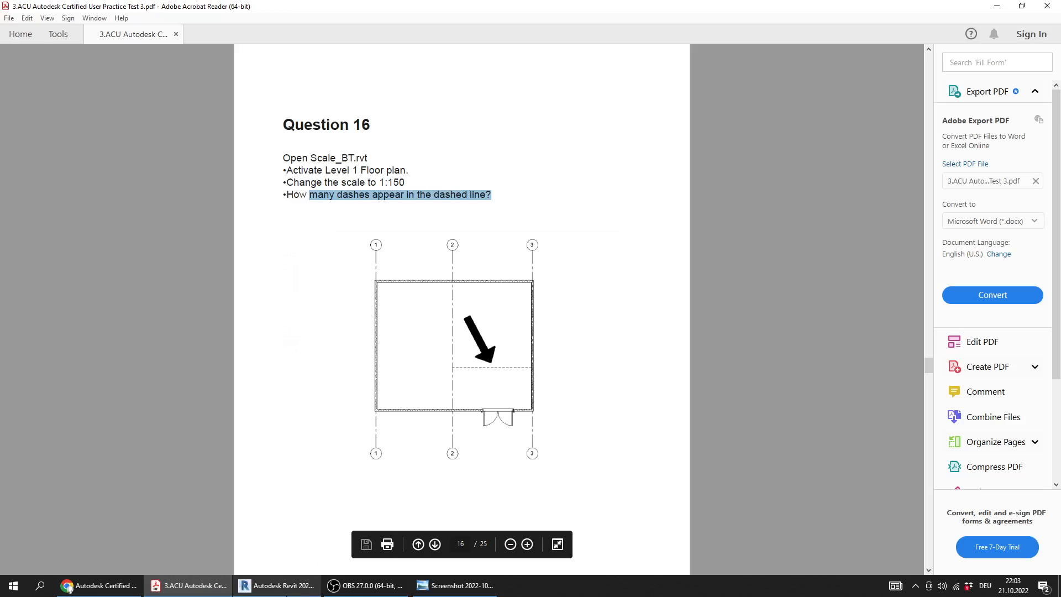
click(276, 586)
scroll(516, 391, up, 5)
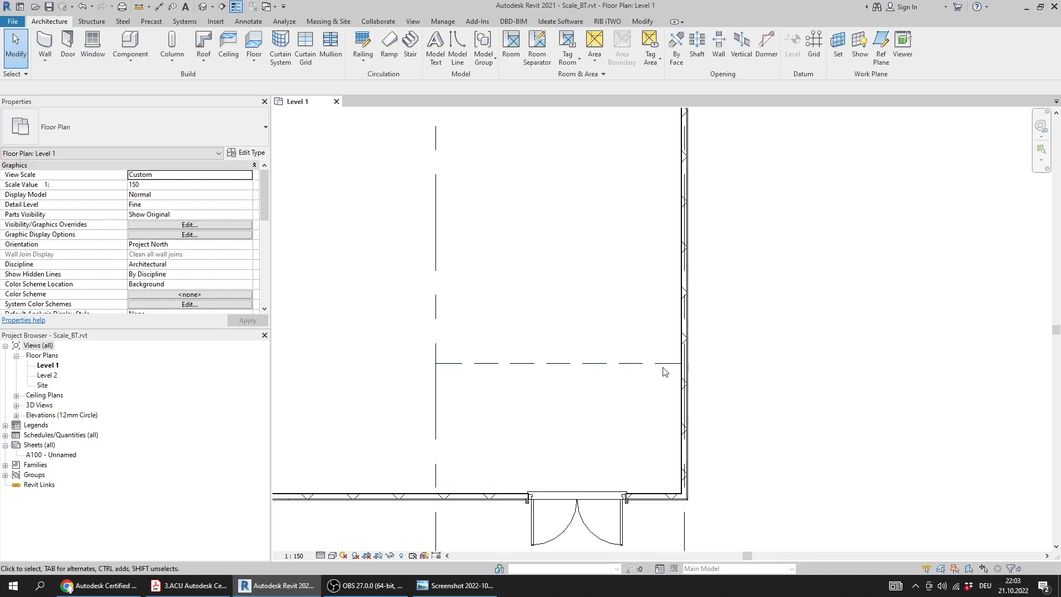
scroll(431, 354, down, 3)
middle_drag(460, 355, 524, 366)
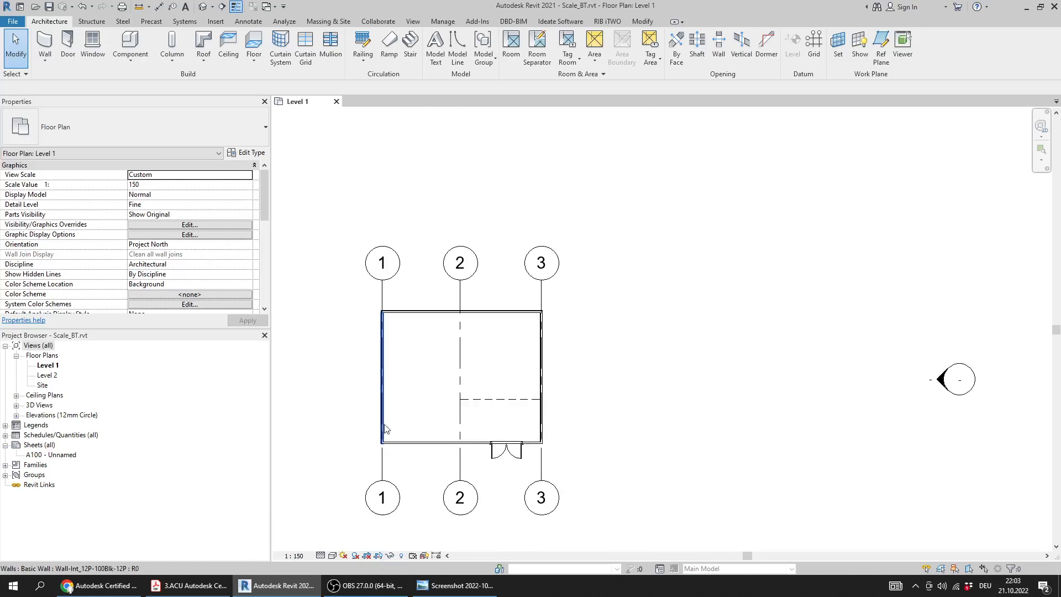
Mark the Question 16 heading in the PDF and compare the dash count with answer 16 in the answer key image
click(188, 585)
drag(373, 125, 282, 125)
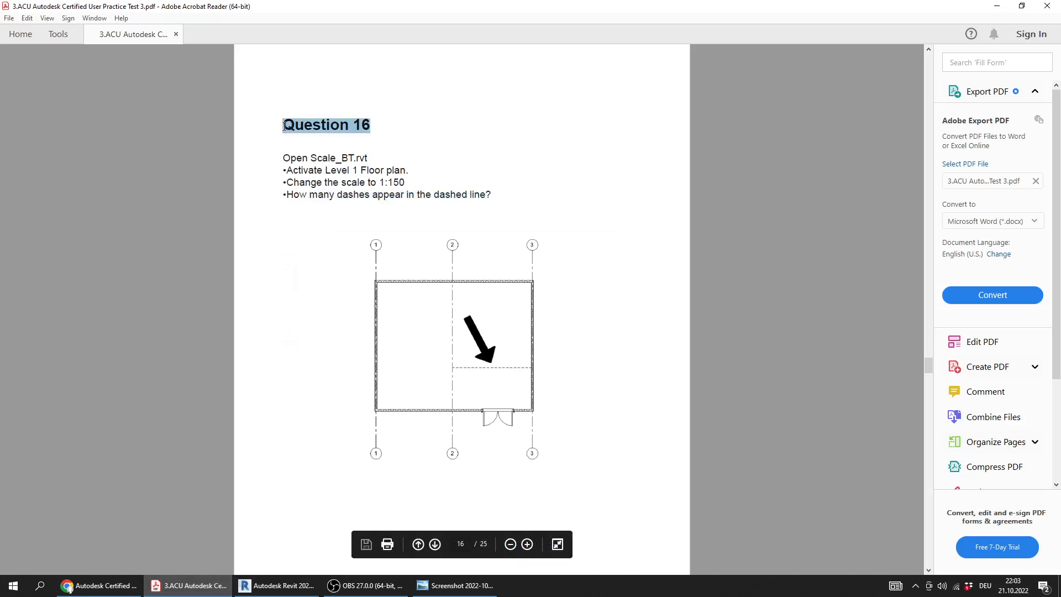
click(458, 585)
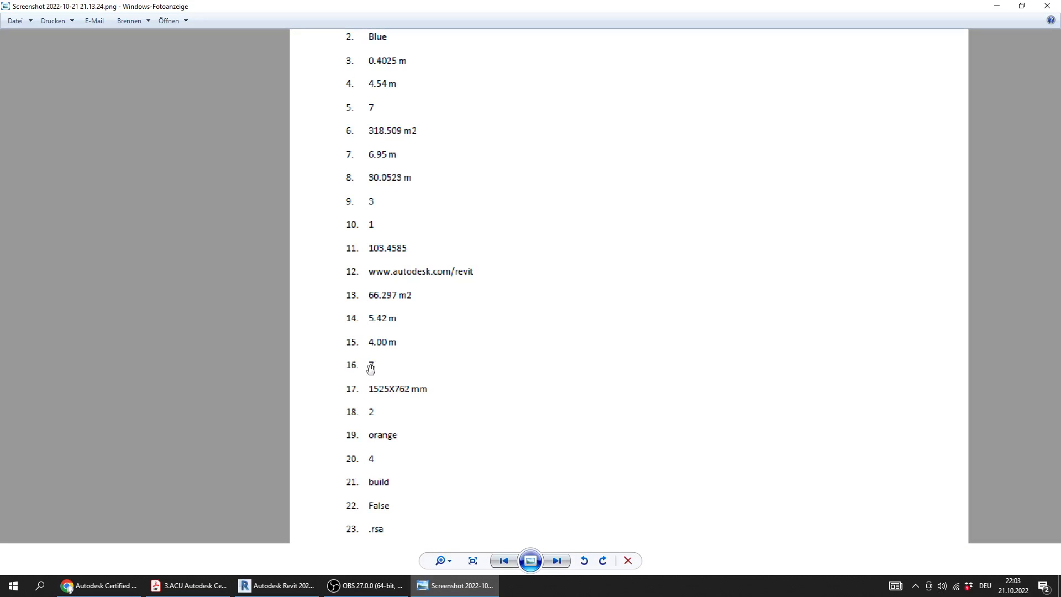
click(441, 585)
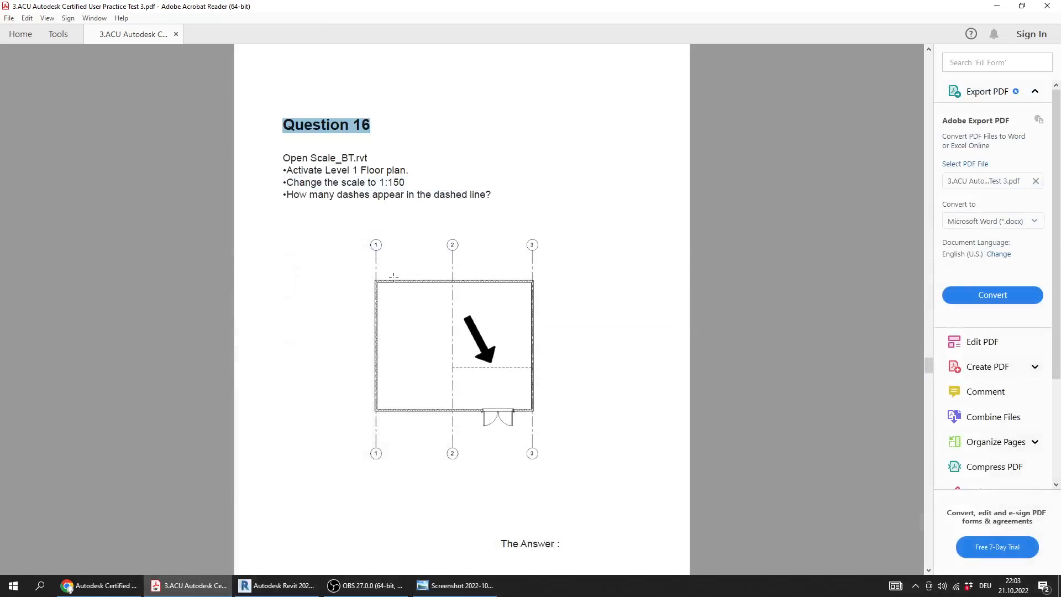
scroll(323, 568, down, 1)
Return to Revit and close Scale_BT.rvt without saving the changes
click(283, 585)
scroll(470, 304, down, 3)
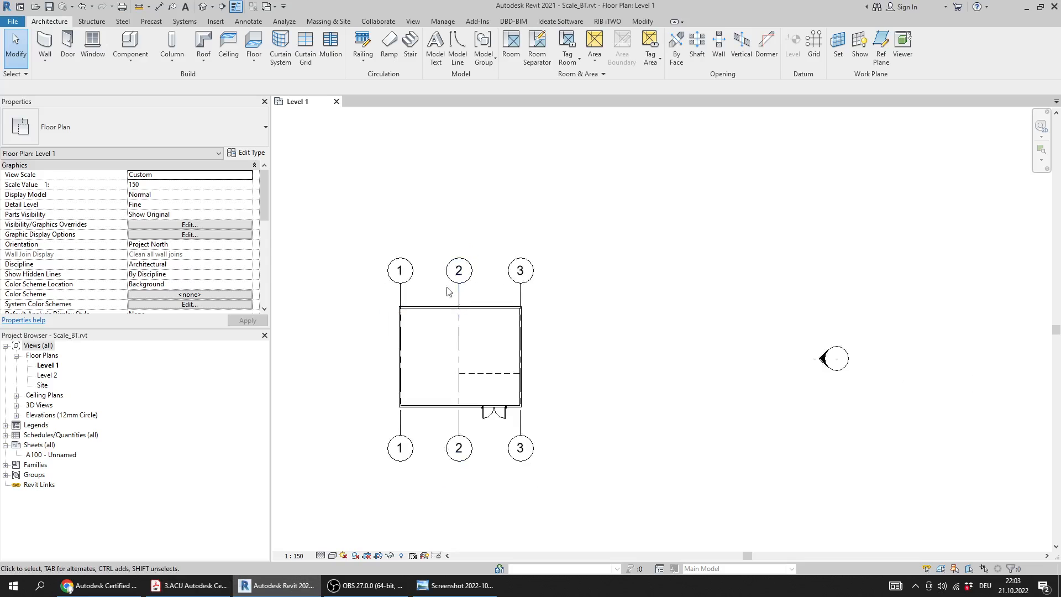
click(336, 101)
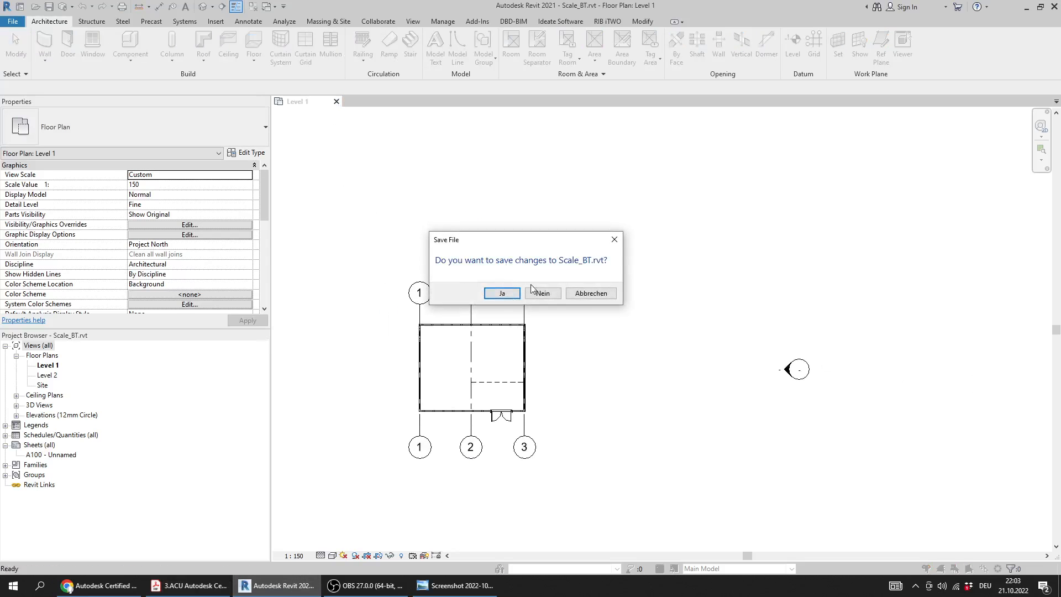
click(543, 294)
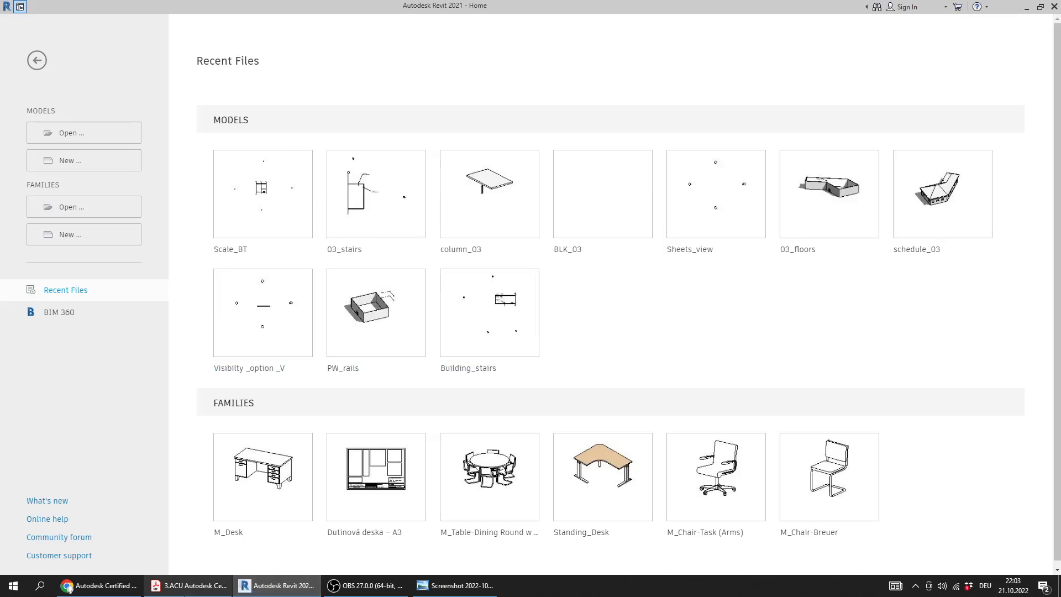
Switch to the practice test PDF and read Question 17 about the desk type
click(190, 586)
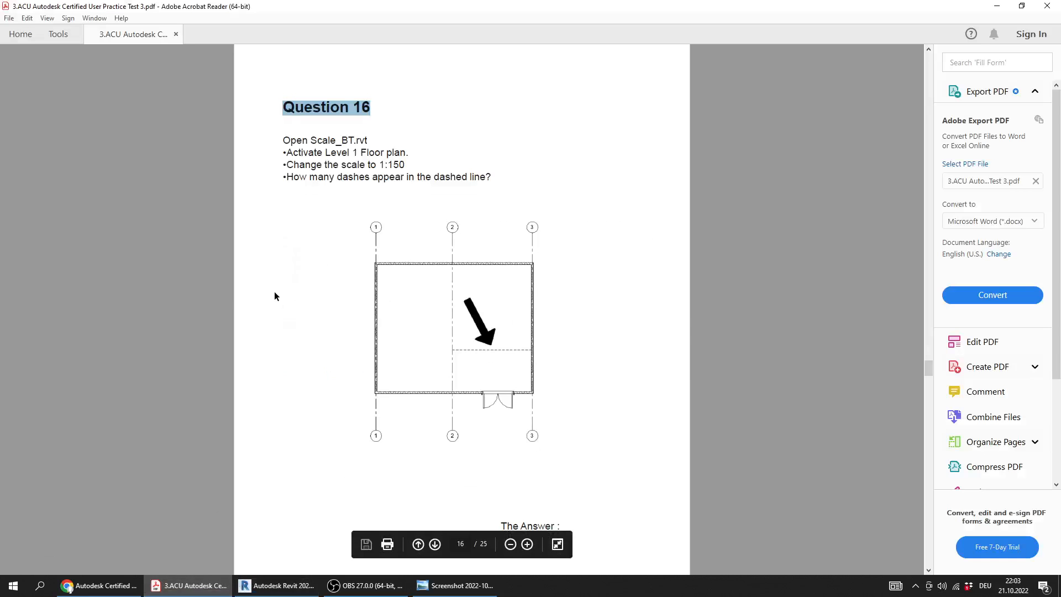
ctrl+scroll(275, 295, down, 1)
scroll(274, 294, down, 1)
ctrl+scroll(325, 184, up, 3)
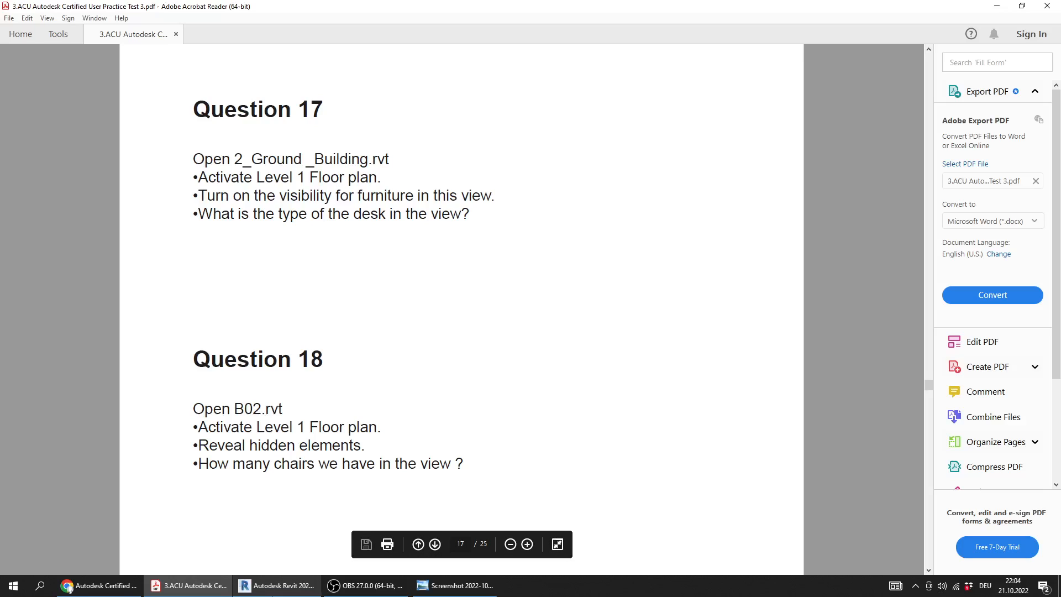
Return to Revit and open the model 2_Ground _Building.rvt from the Practice Exam 3_Files folder
click(276, 585)
click(55, 140)
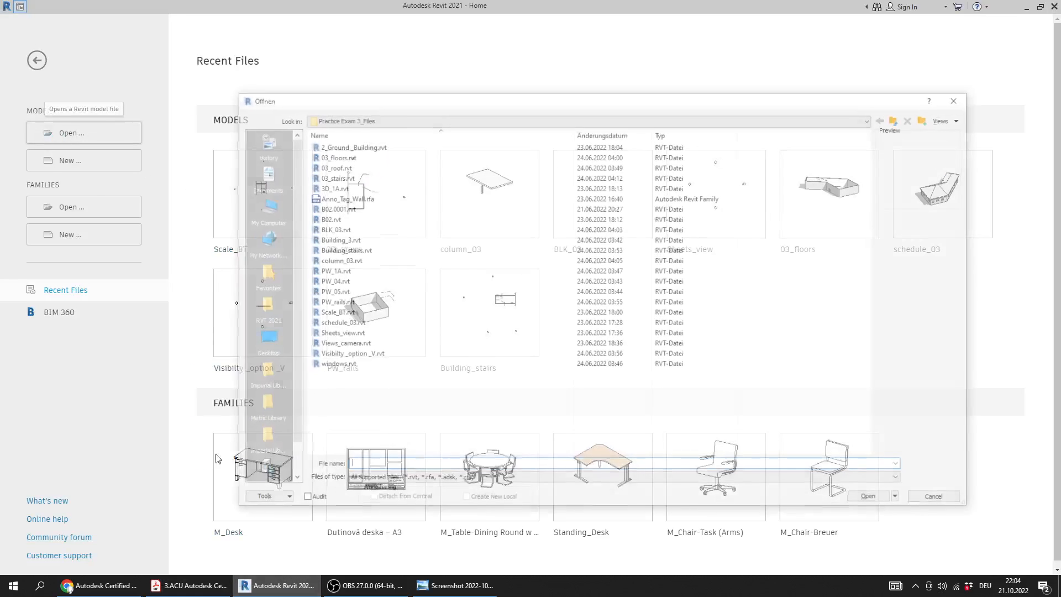
click(209, 589)
click(252, 588)
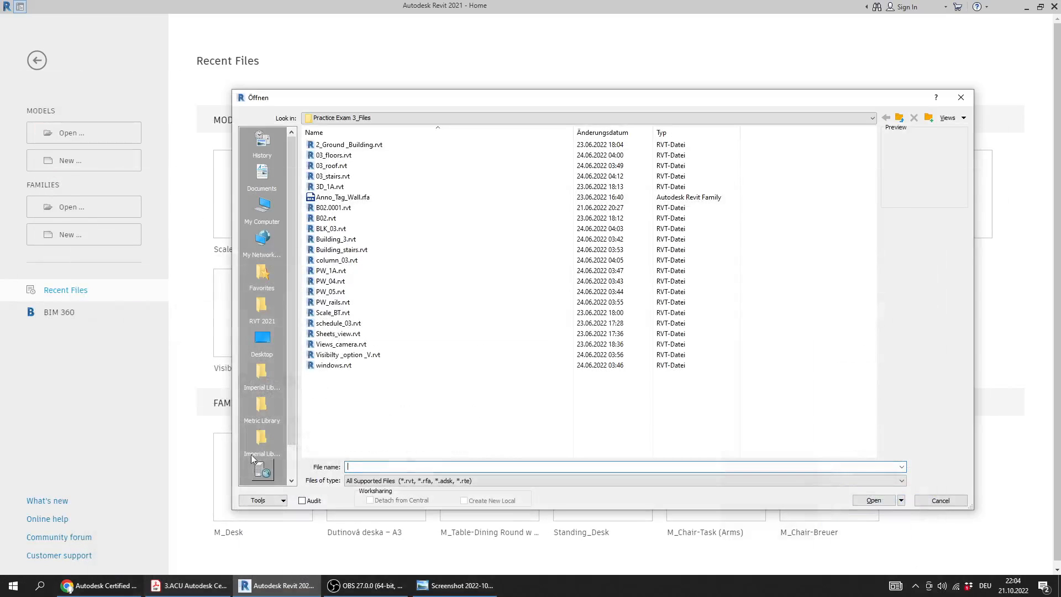
click(363, 314)
key(2)
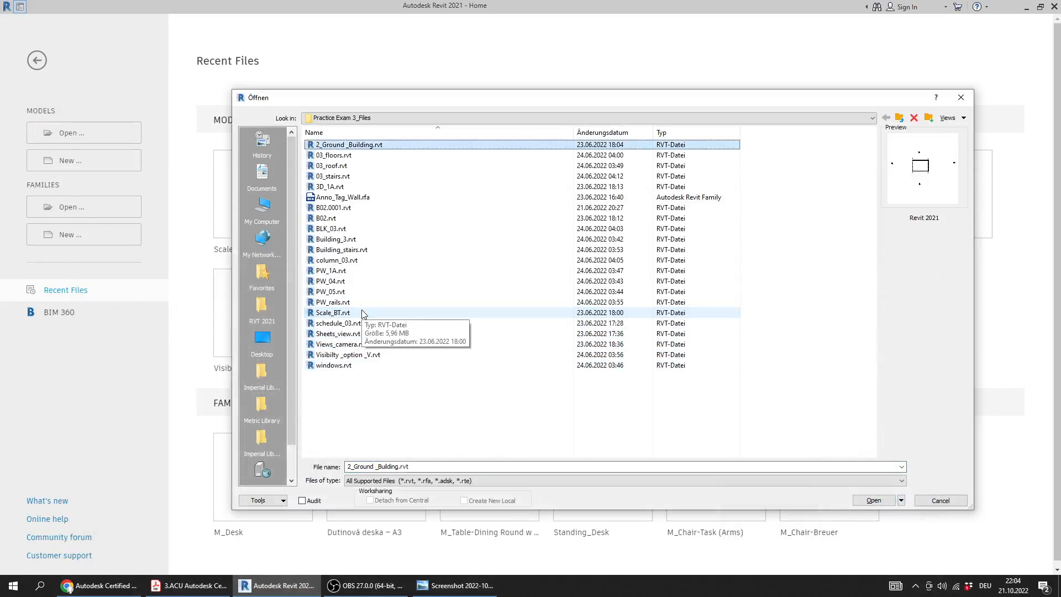
double_click(378, 144)
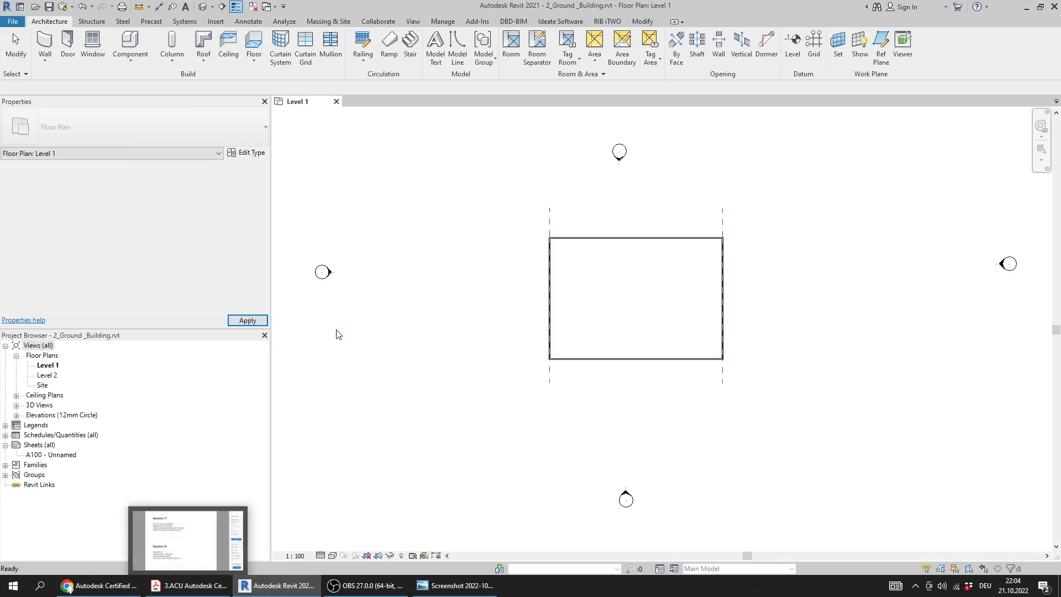
Reread the Question 17 instructions in the PDF, then return to Revit and examine the Level 1 floor plan
click(195, 587)
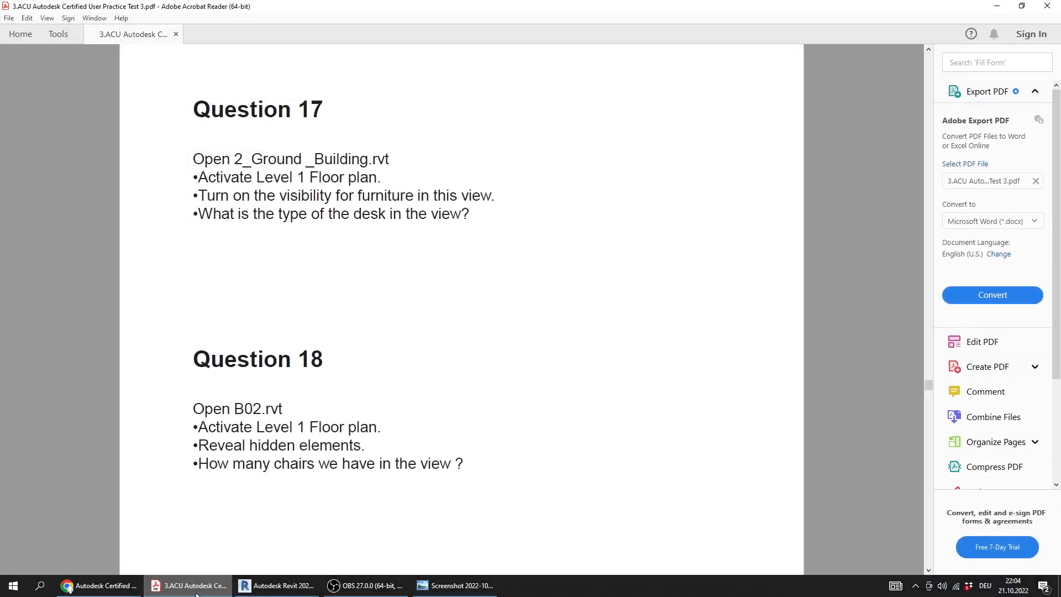
click(197, 587)
click(212, 585)
click(216, 586)
middle_drag(590, 350, 542, 366)
scroll(555, 324, up, 2)
middle_drag(563, 314, 567, 353)
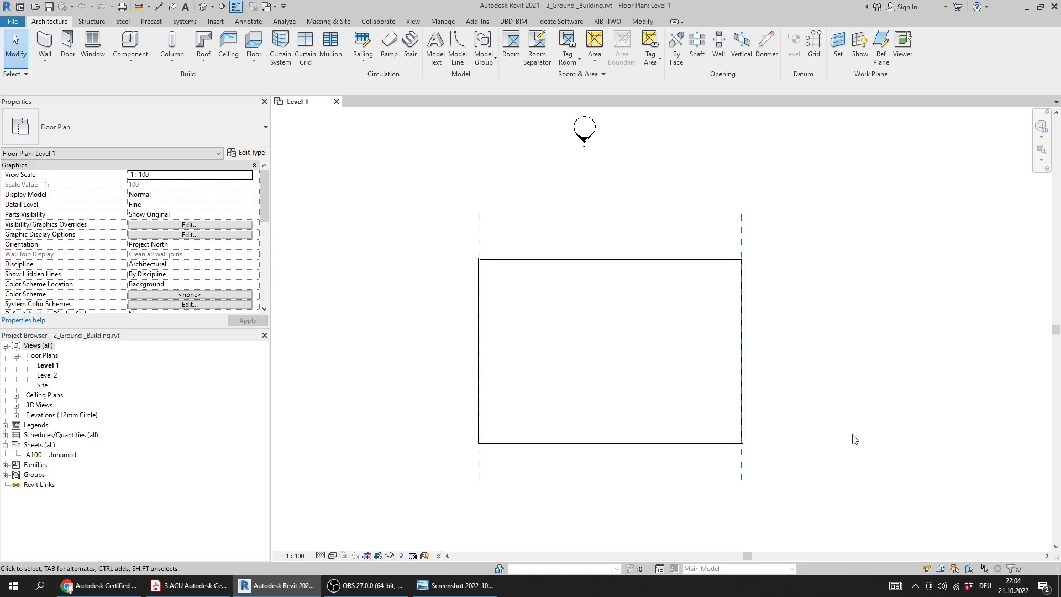
Turn on the Furniture category in the Level 1 floor plan's Visibility/Graphic Overrides
key(v)
key(v)
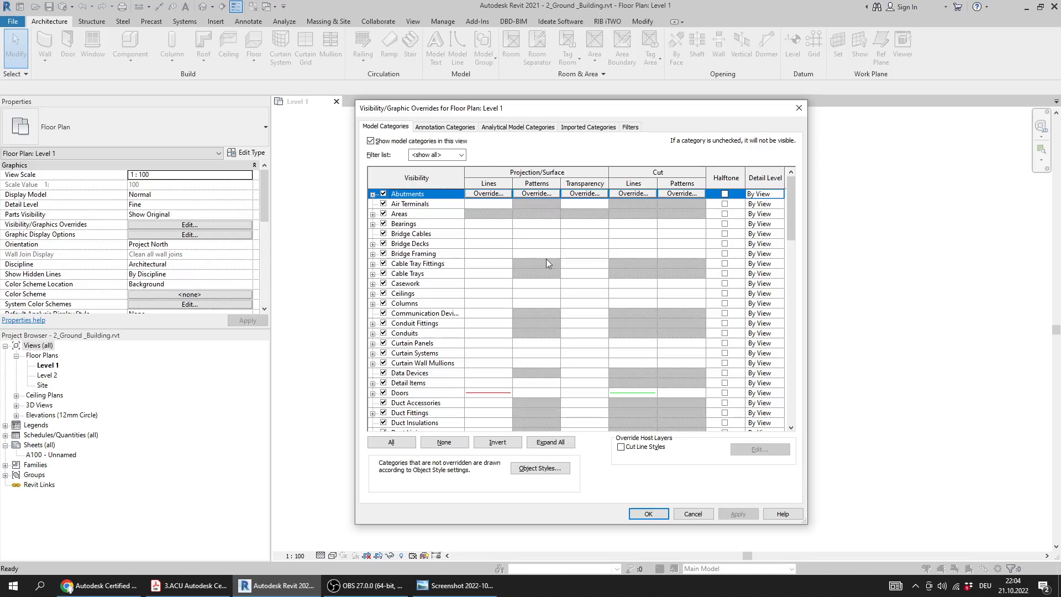
scroll(514, 279, down, 5)
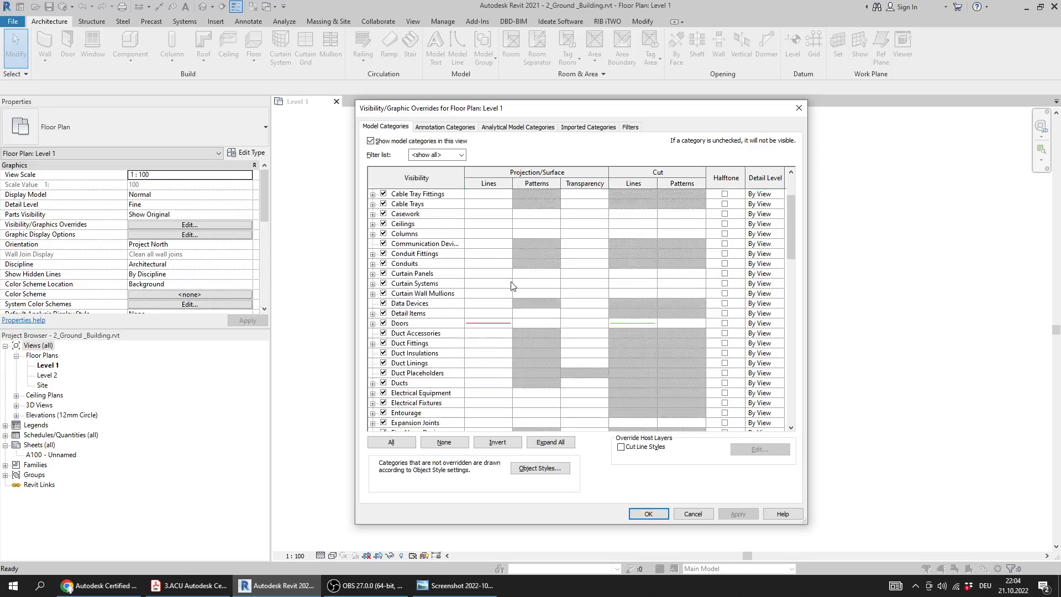
scroll(511, 294, down, 2)
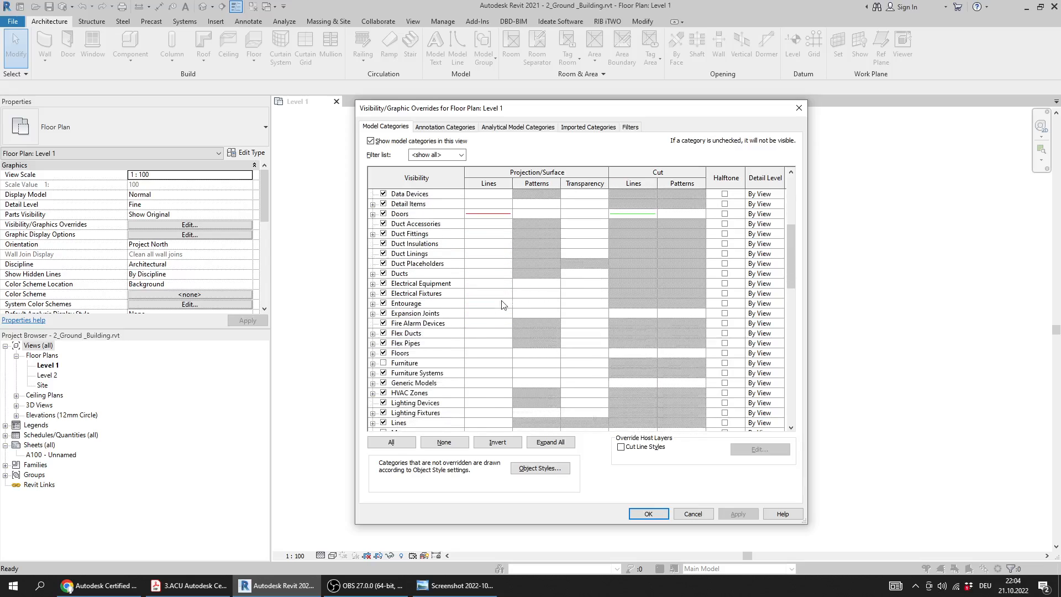
click(415, 364)
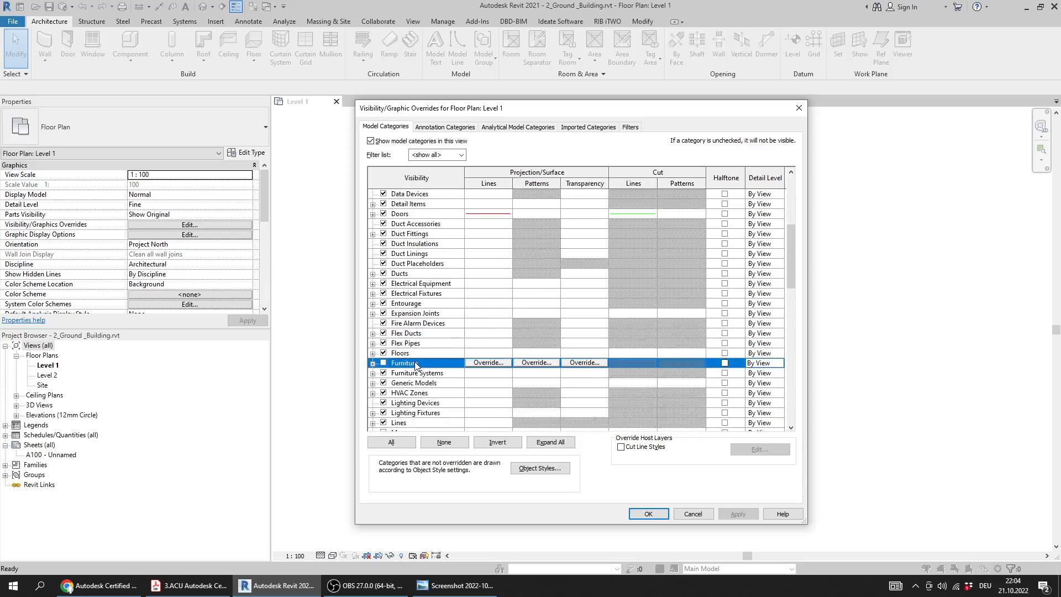
click(383, 364)
click(646, 514)
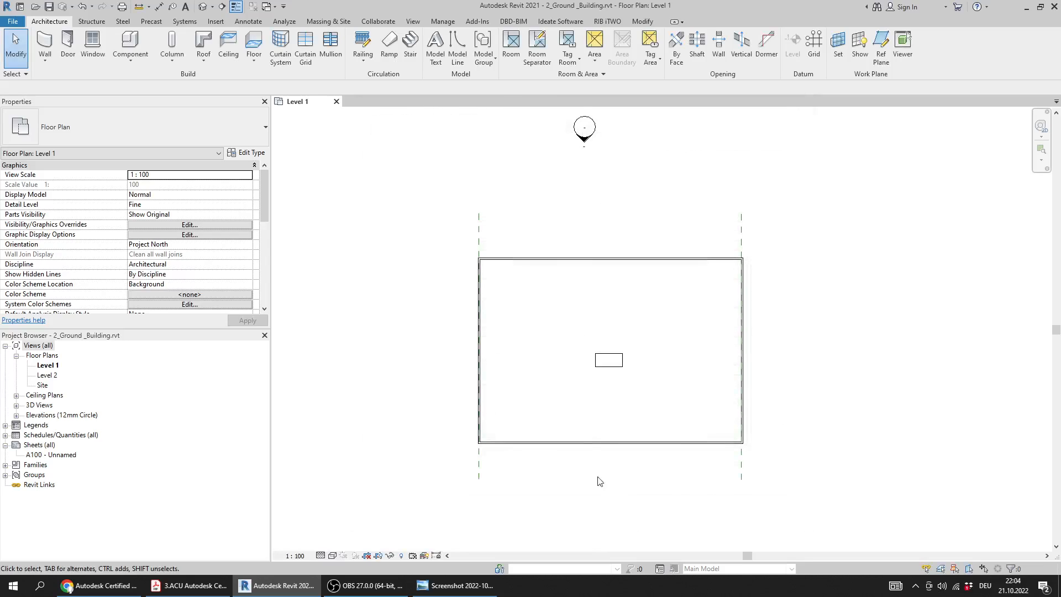
Select the desk in the plan, recheck Question 17 in the PDF, and look up the desk's type among the available Furniture_Desk types
drag(641, 320, 580, 412)
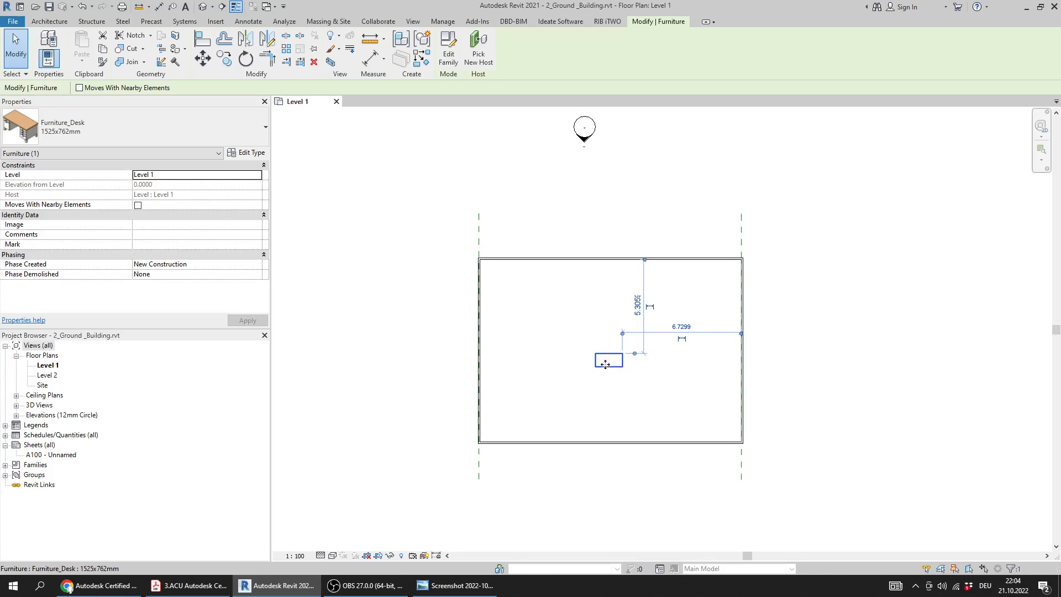
click(190, 585)
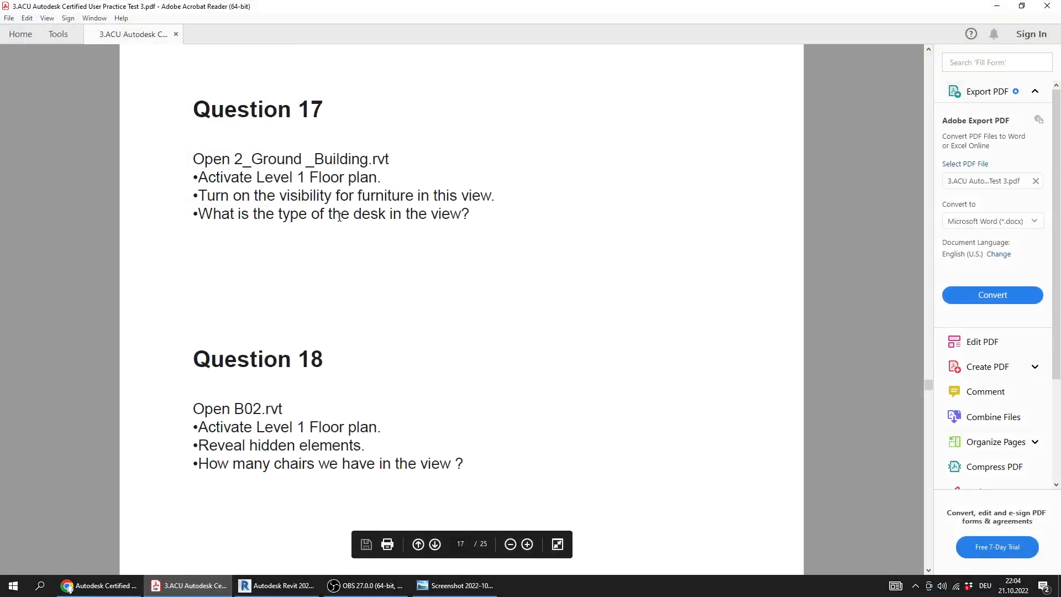
click(276, 586)
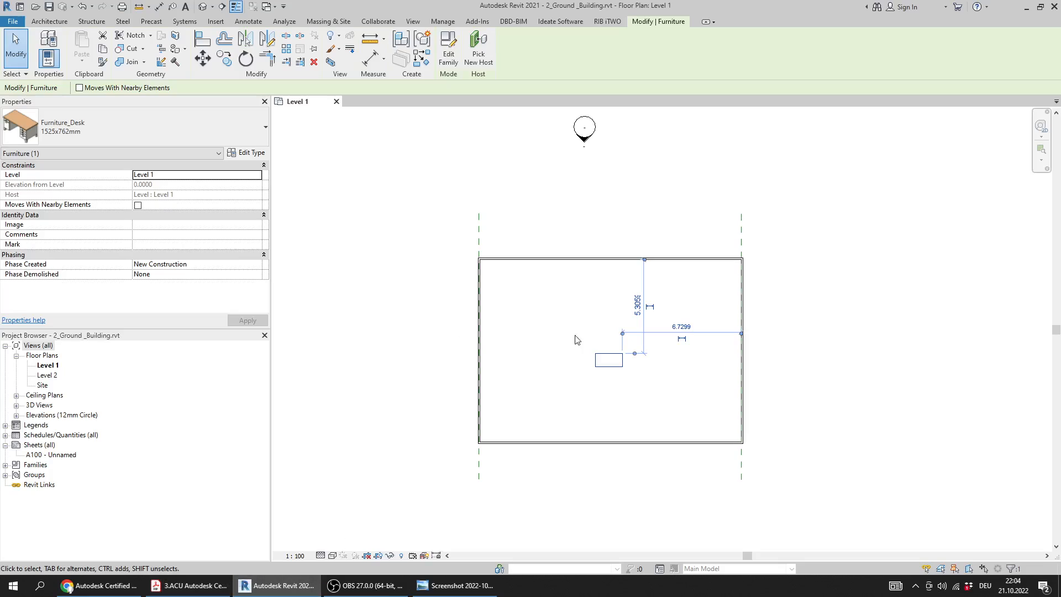
click(116, 139)
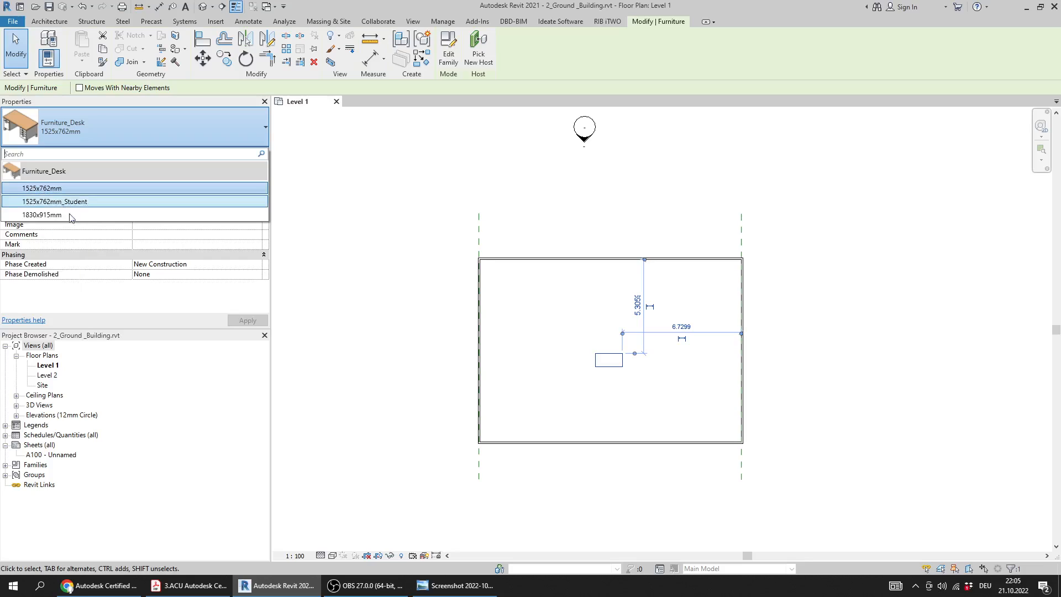
click(393, 286)
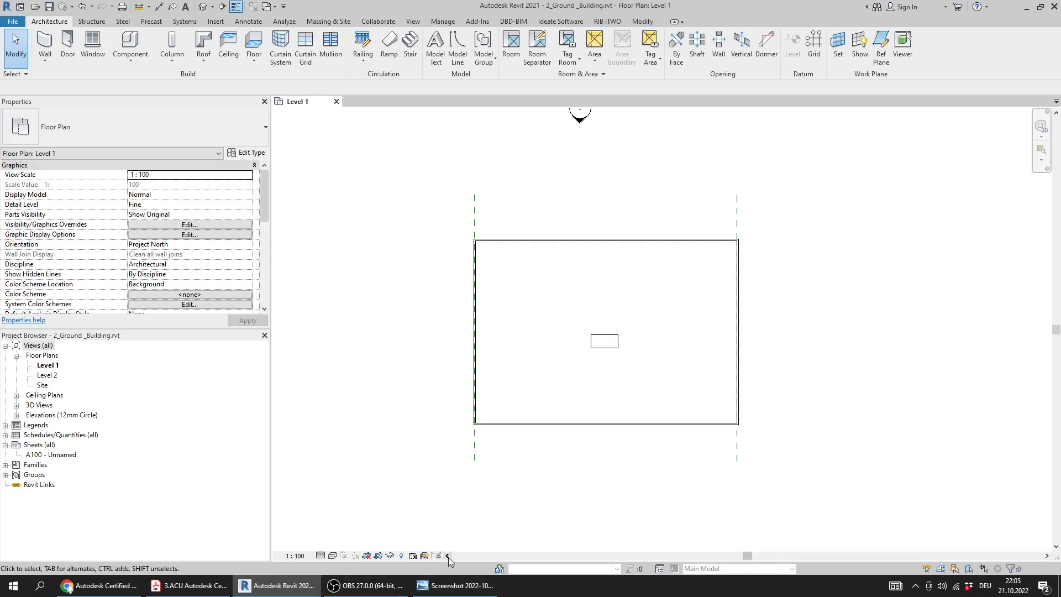
Check answer 17 in the answer key image, then return to Revit and close 2_Ground _Building.rvt without saving
click(454, 586)
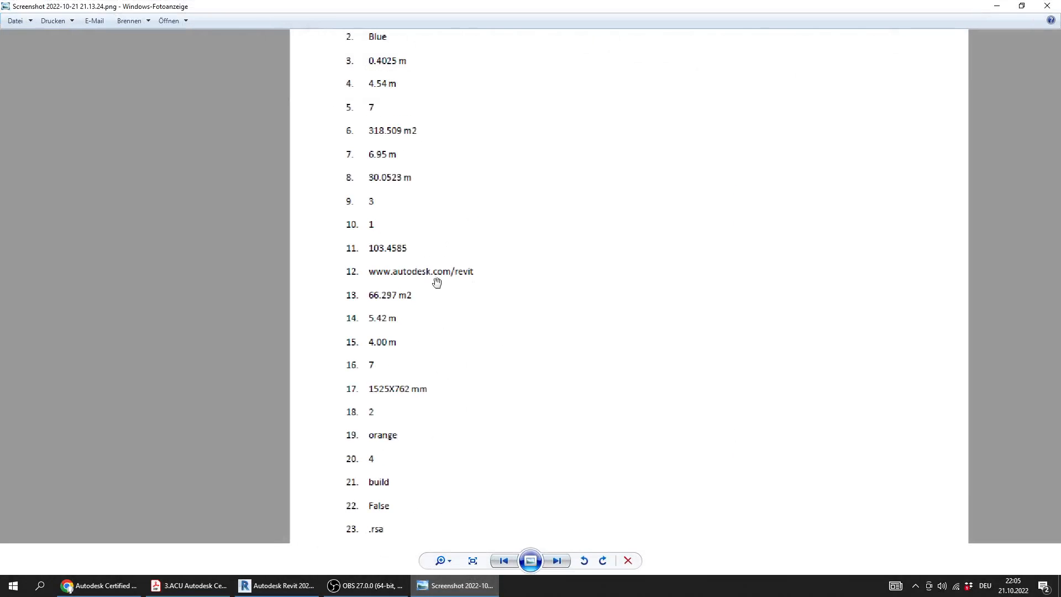
drag(403, 332, 409, 321)
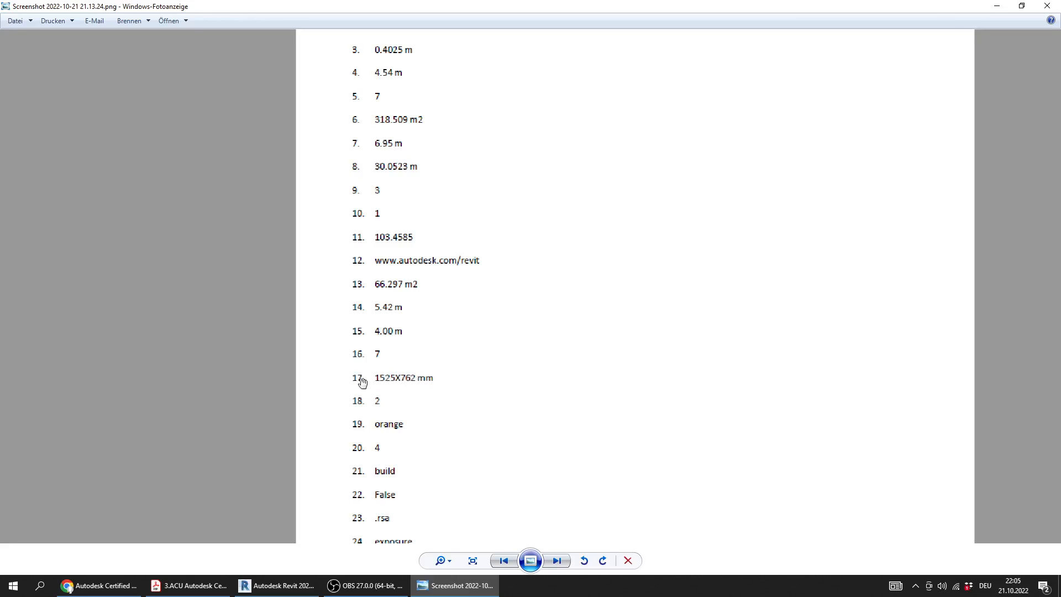
key(alt+Tab)
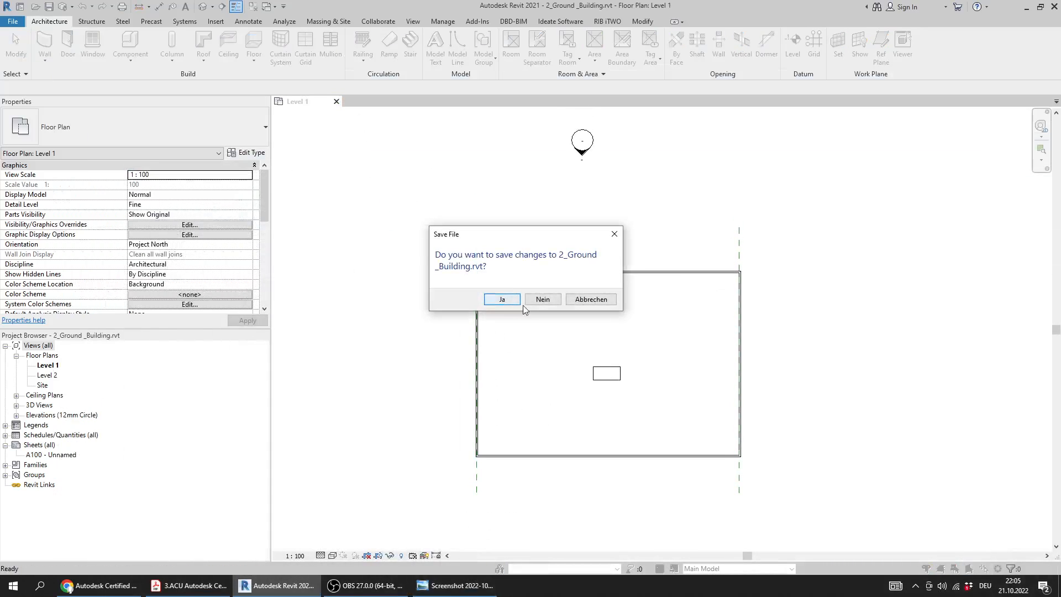
click(540, 299)
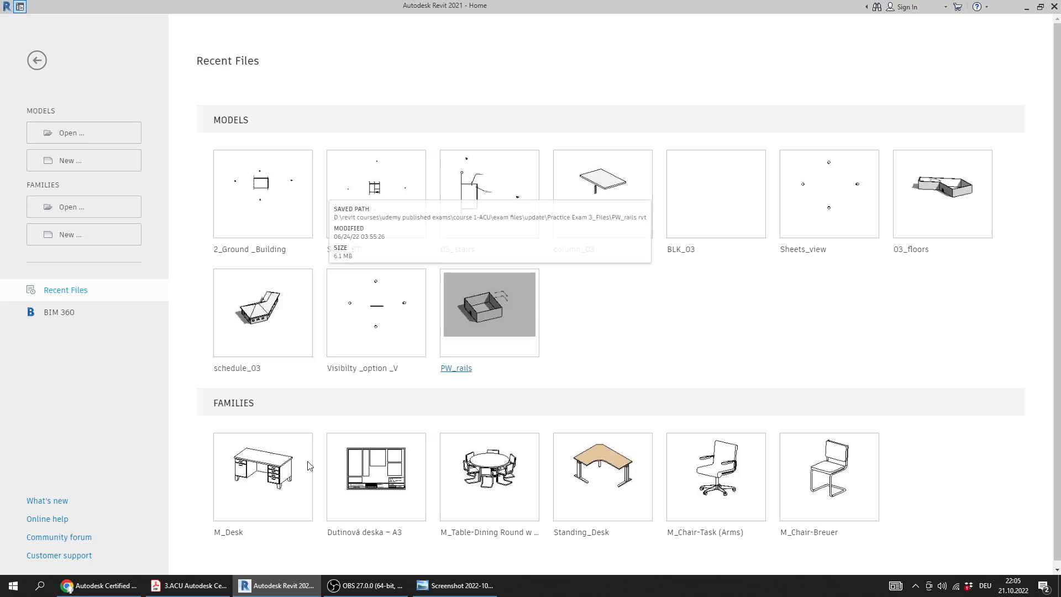
Switch to the practice test PDF and read the Question 18 instructions, highlighting the line that names the file to open
click(187, 586)
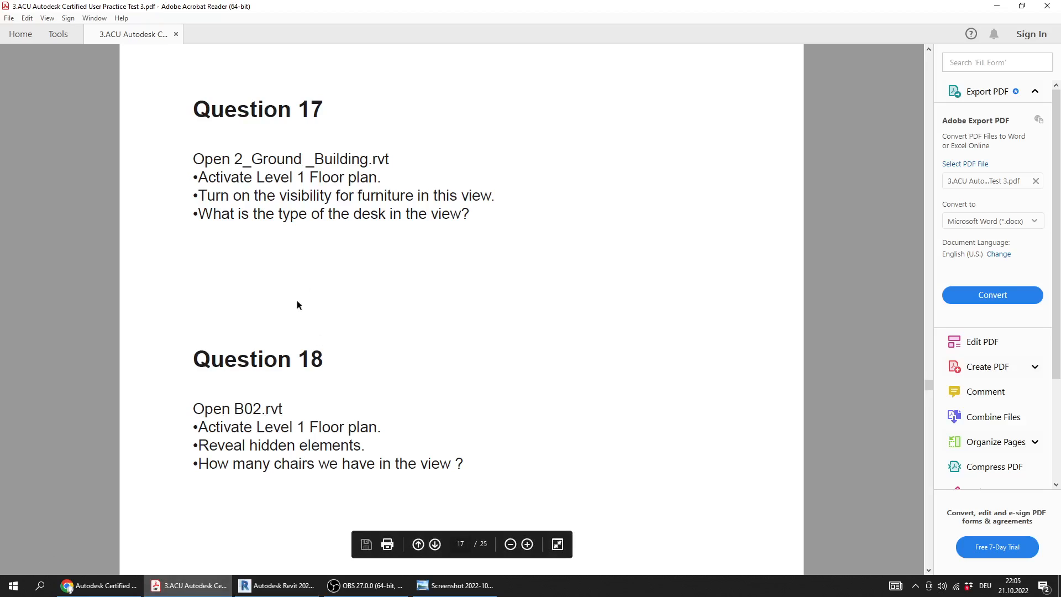
scroll(282, 312, down, 1)
click(365, 585)
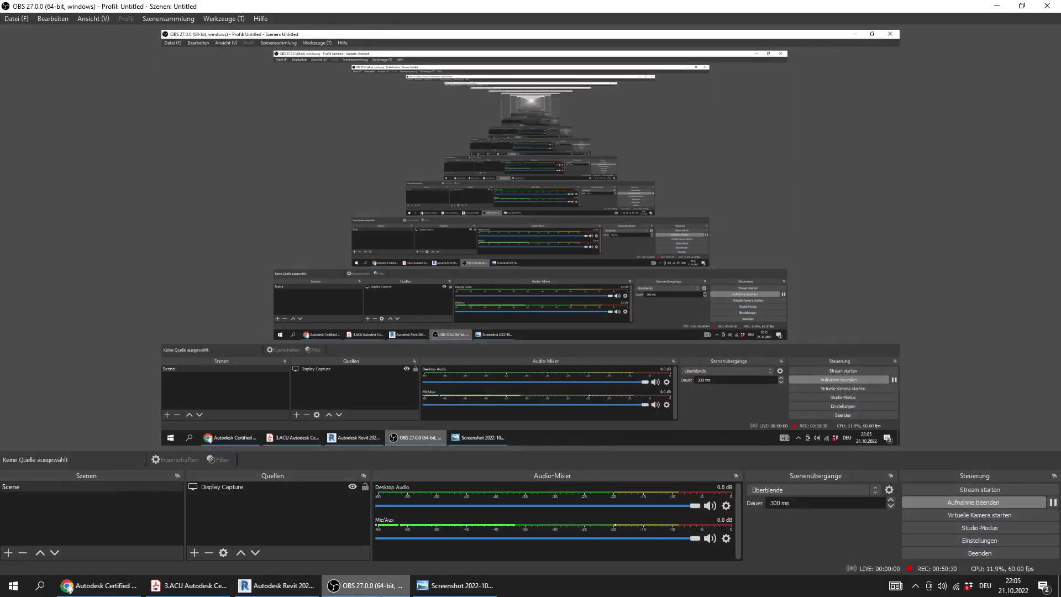
click(381, 594)
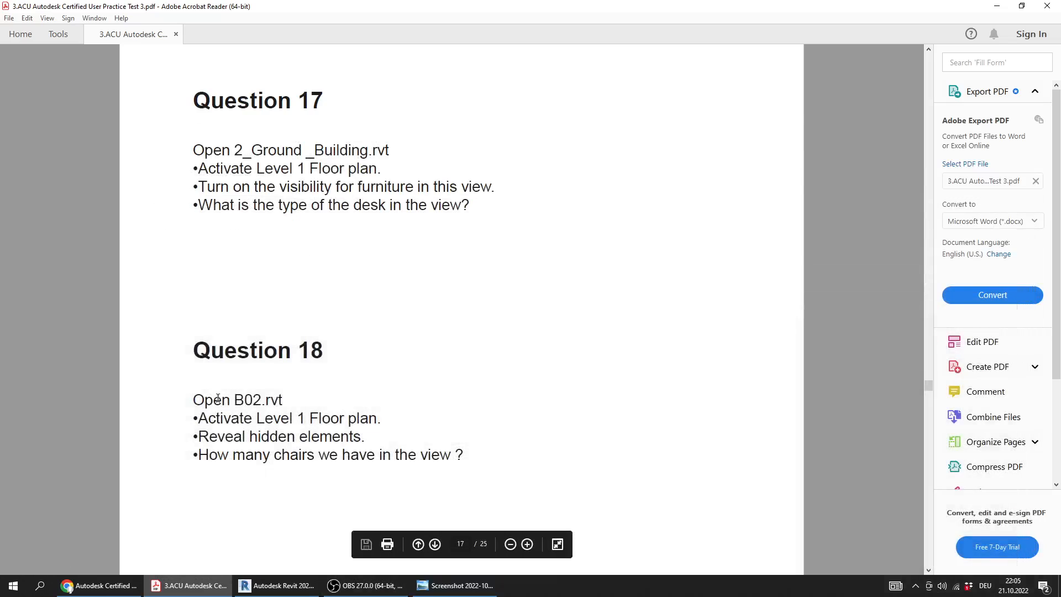
drag(218, 402, 287, 397)
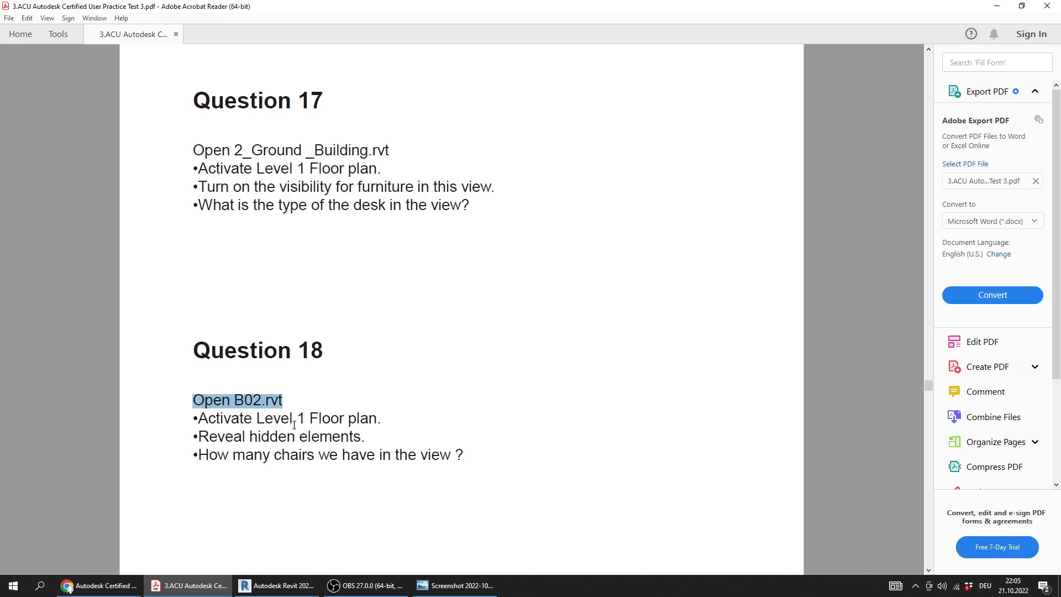
Return to Revit and open B02.rvt from the Practice Exam 3_Files folder, rechecking the file name in the PDF
click(277, 586)
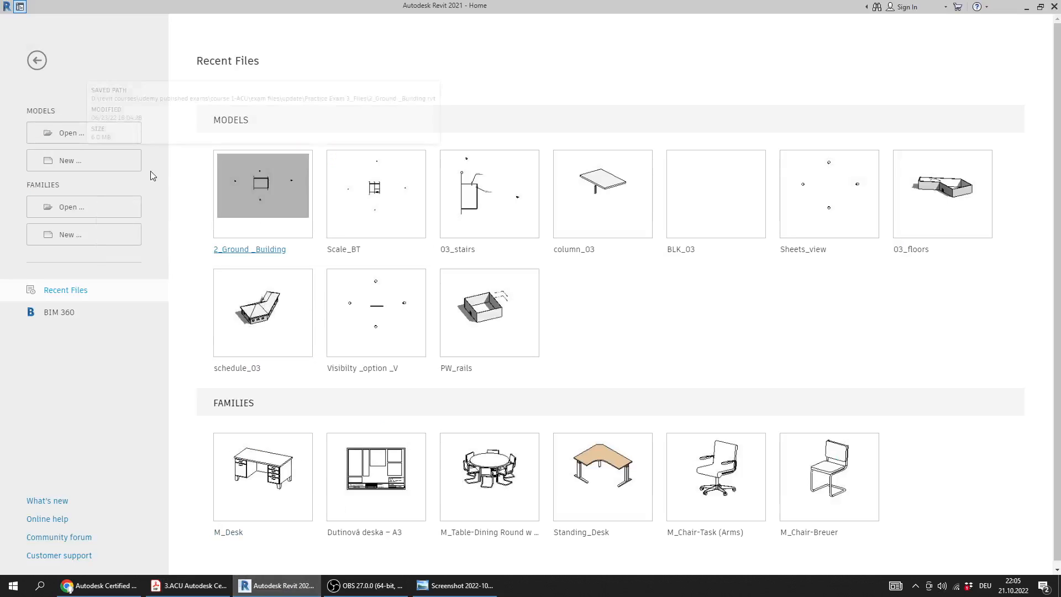
click(97, 139)
key(alt+Tab)
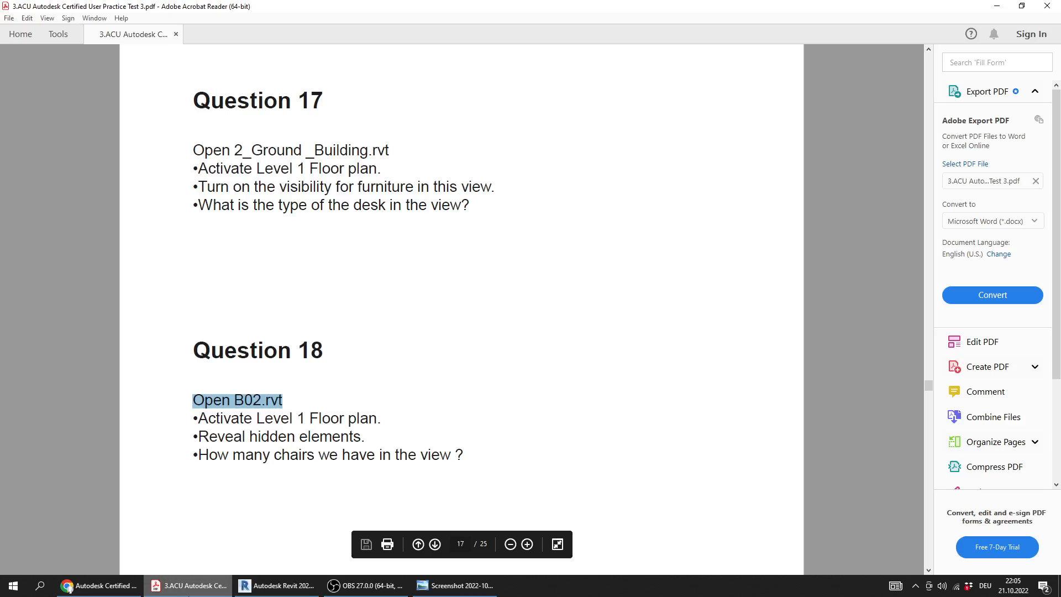
key(alt+Tab)
click(349, 333)
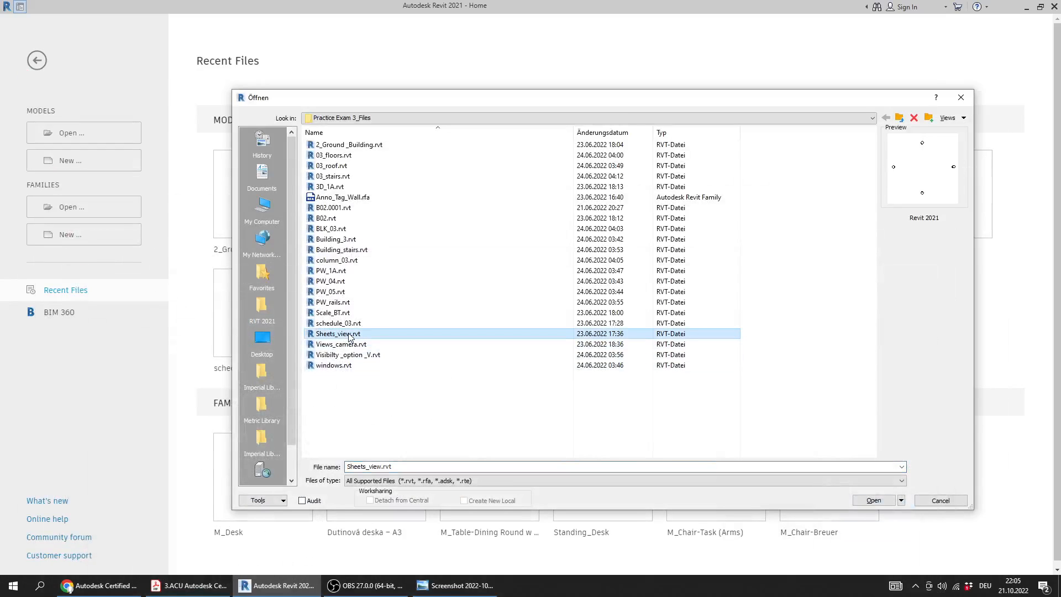
click(334, 208)
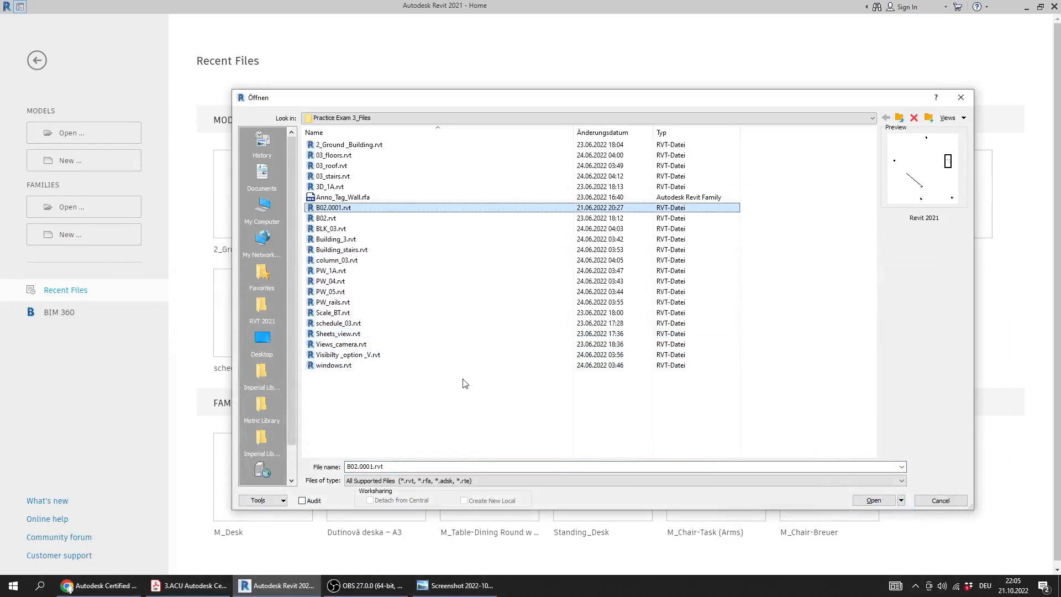
double_click(327, 219)
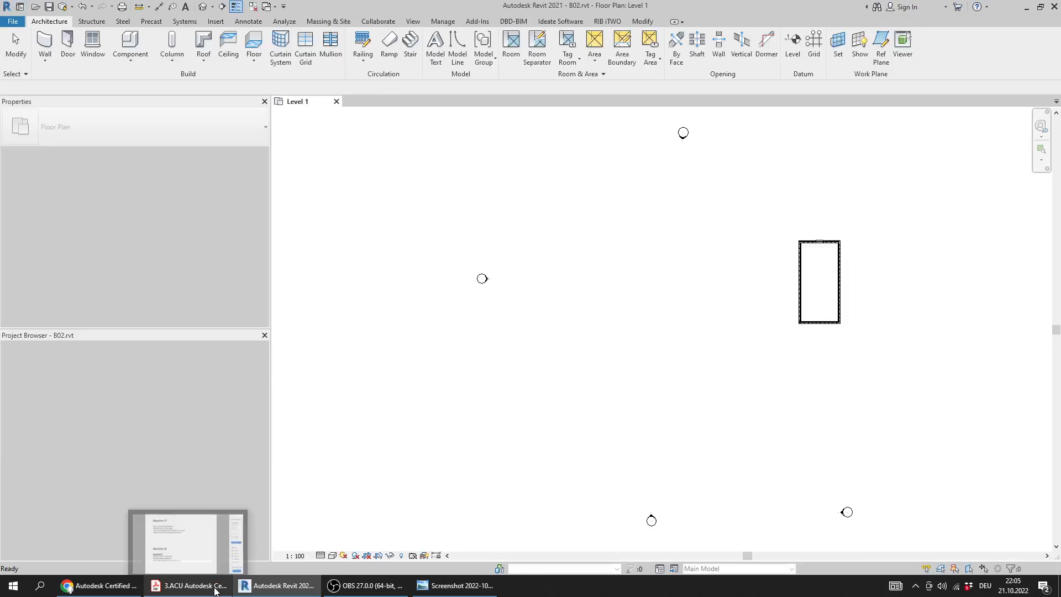
Recheck Question 18 in the PDF, then reveal the hidden elements in the Level 1 floor plan
click(215, 588)
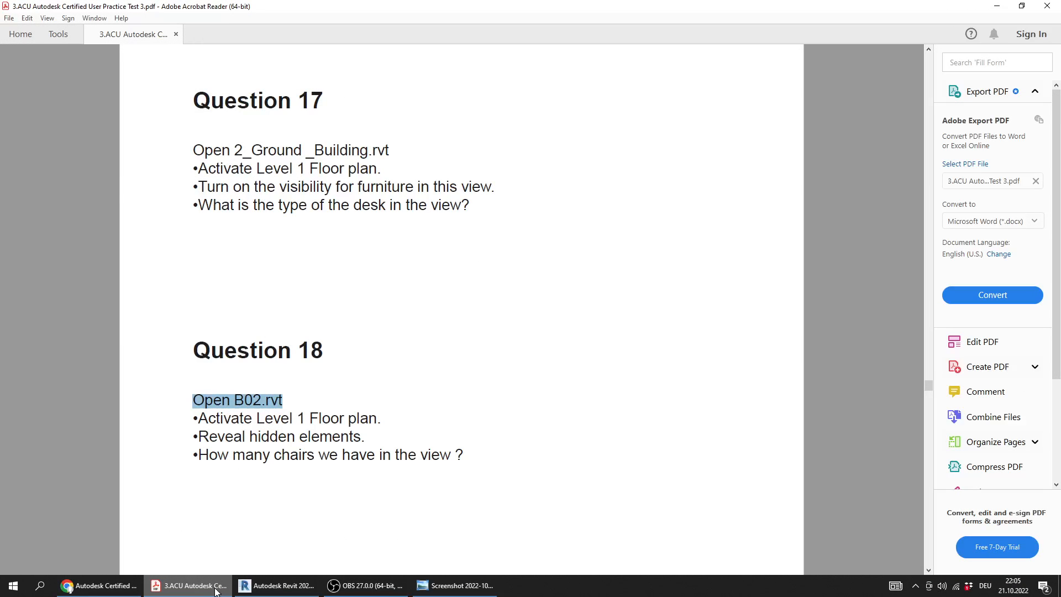
click(215, 588)
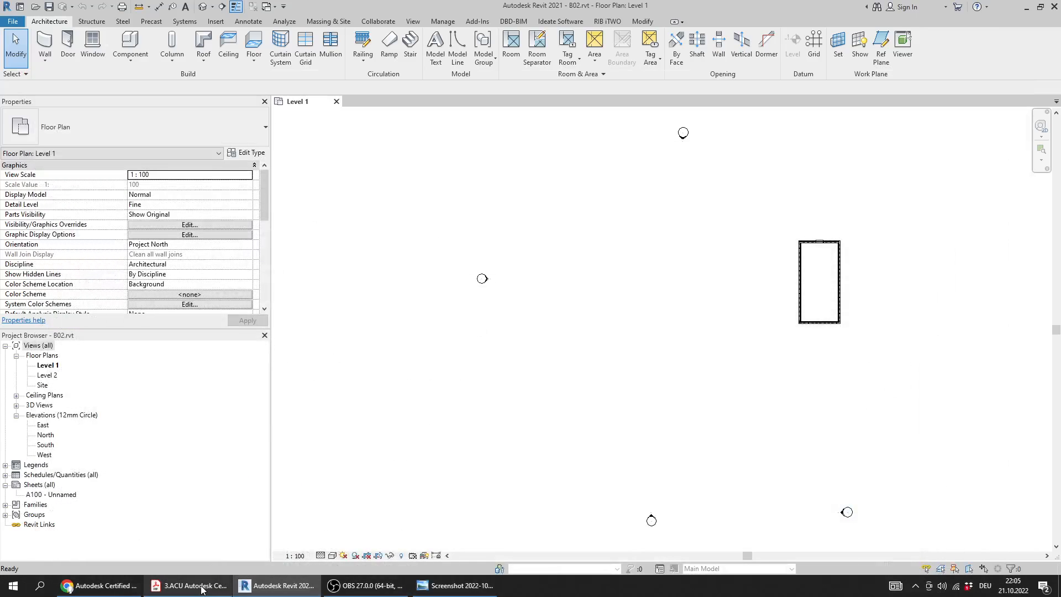
click(203, 590)
click(204, 588)
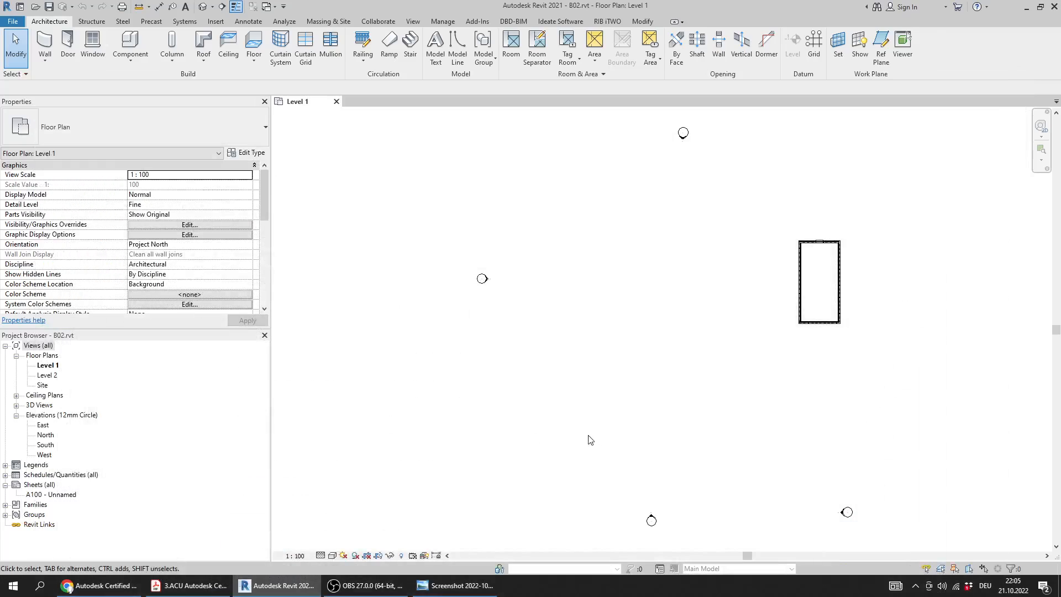
click(401, 556)
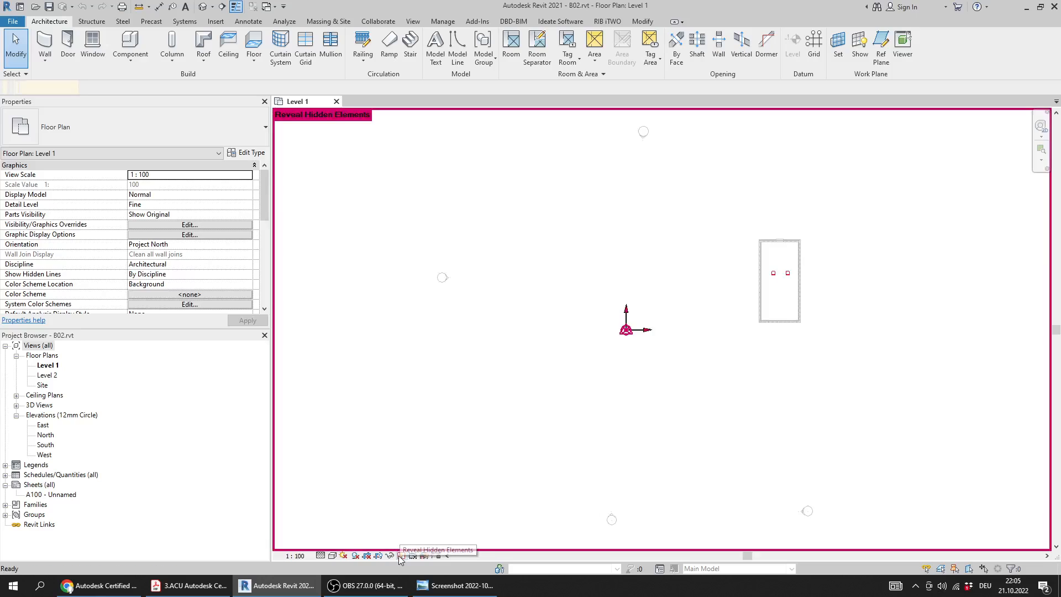
Select all the hidden chairs inside the room to count them, rechecking Question 18 in the PDF
middle_drag(774, 260, 640, 293)
scroll(640, 293, up, 2)
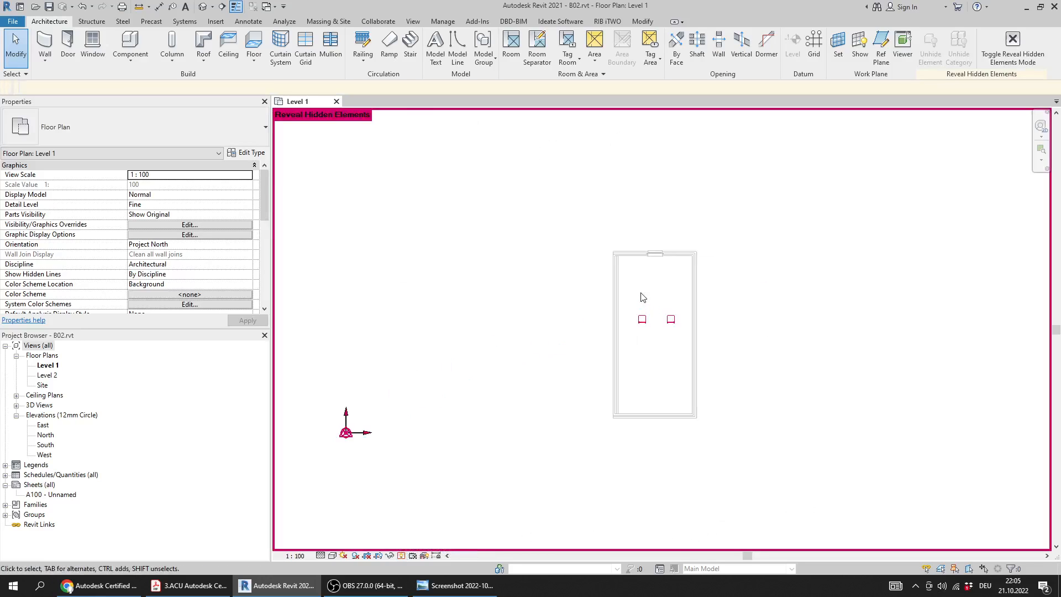
scroll(611, 367, up, 2)
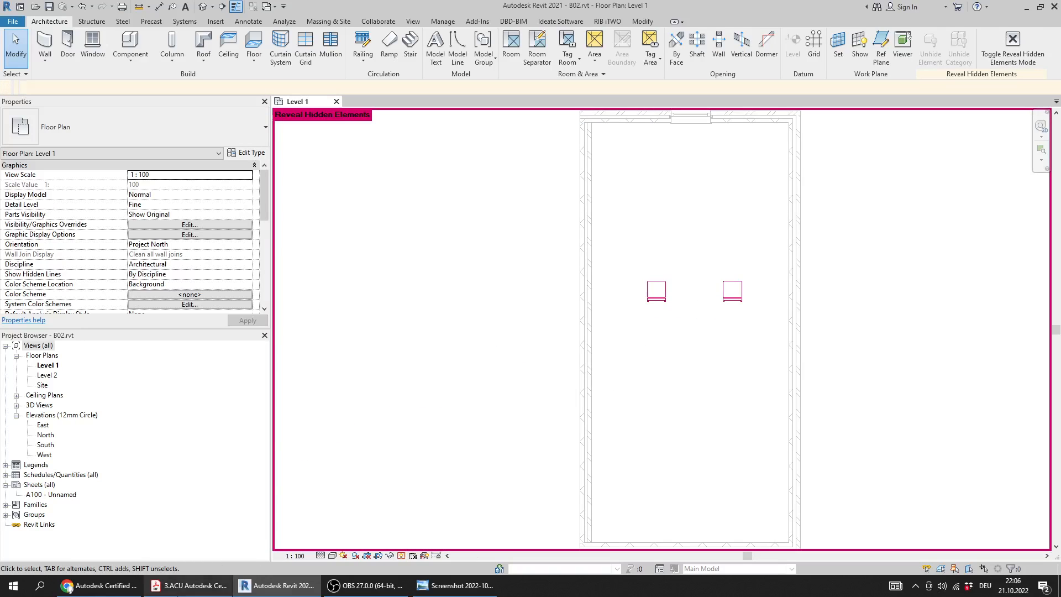
click(180, 590)
click(180, 590)
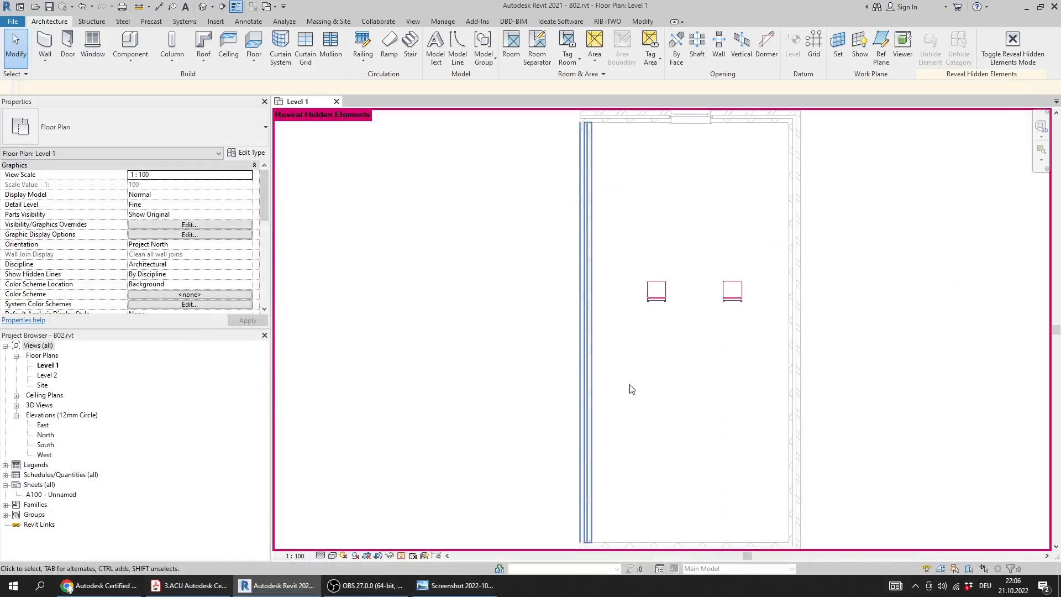
drag(757, 248, 624, 342)
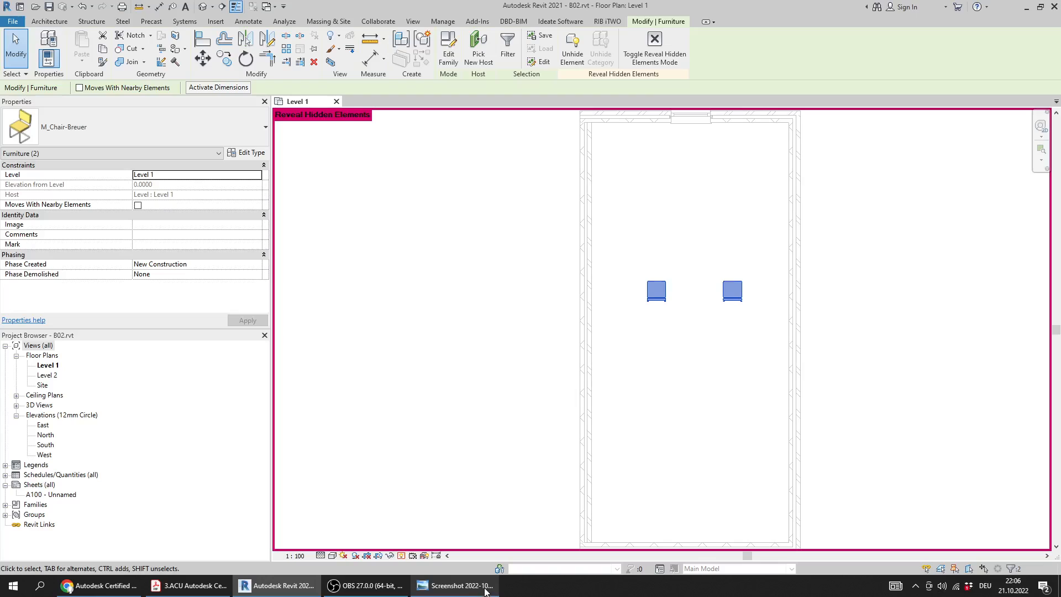
Check answer 18 in the answer key image, then return to Revit and close B02.rvt without saving
scroll(414, 483, down, 2)
key(alt+Tab)
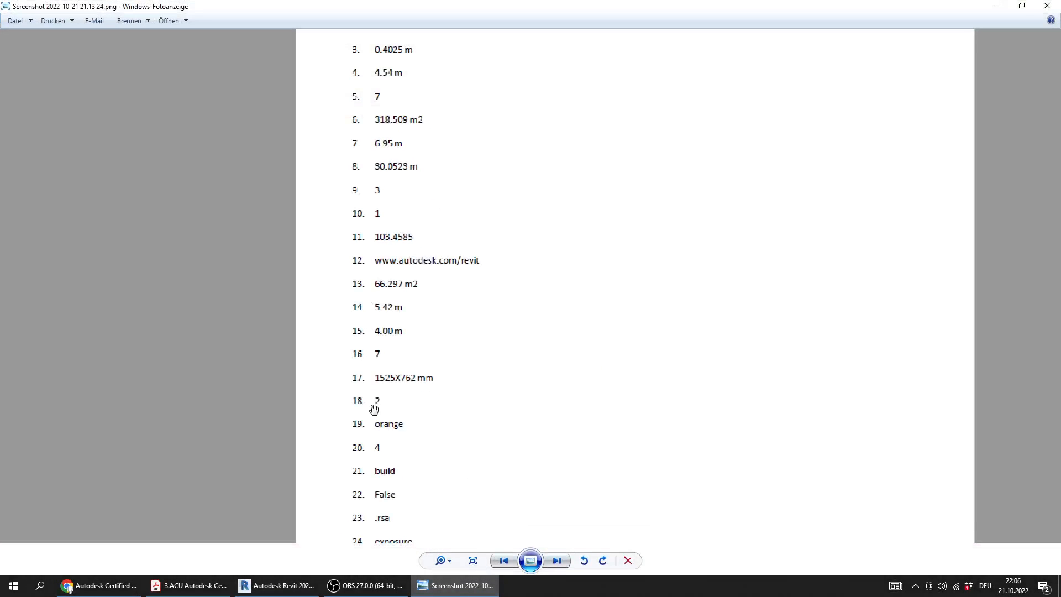
key(alt+Tab)
scroll(494, 513, down, 2)
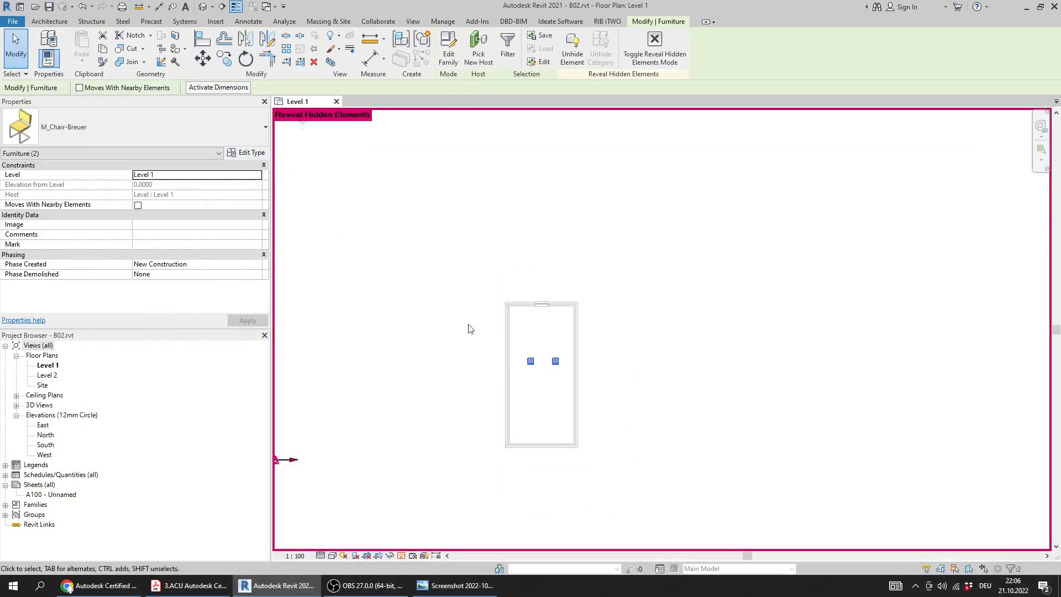
click(336, 101)
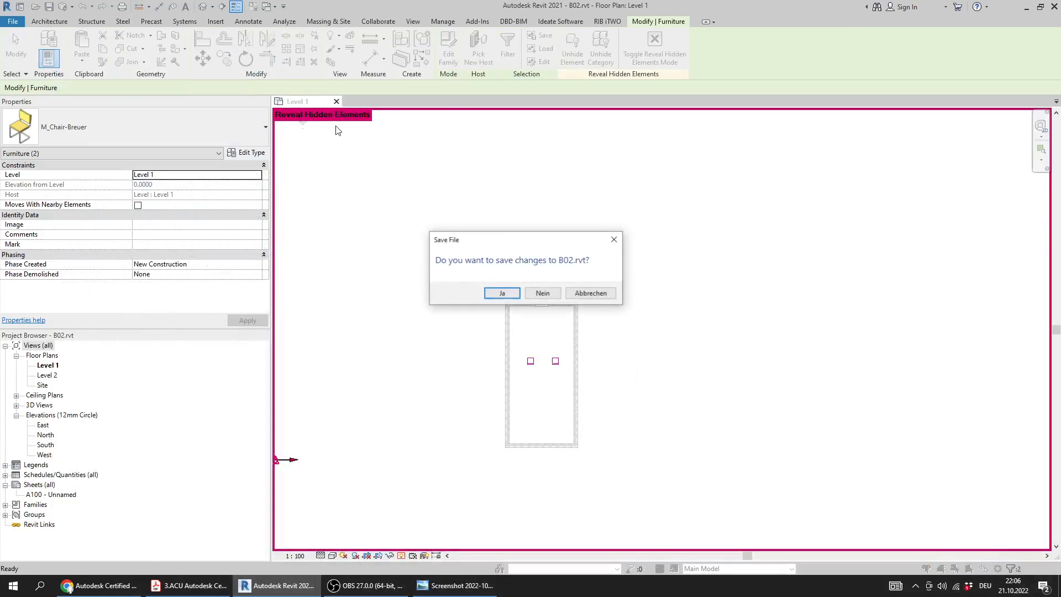
click(543, 294)
Switch to the practice test PDF and read the Question 19 instructions about the furniture desk
click(188, 585)
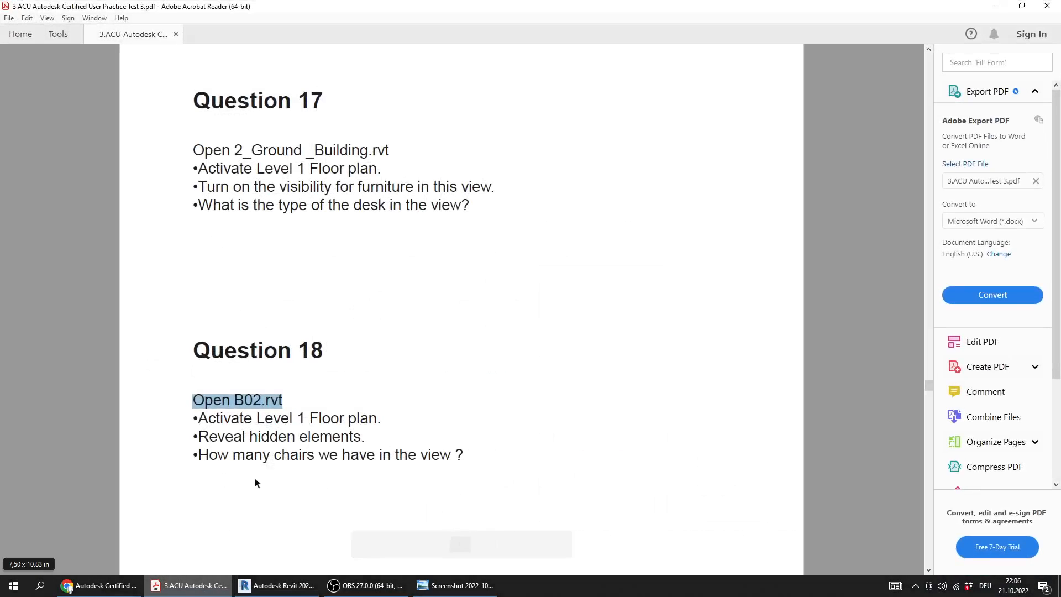
ctrl+scroll(326, 289, down, 4)
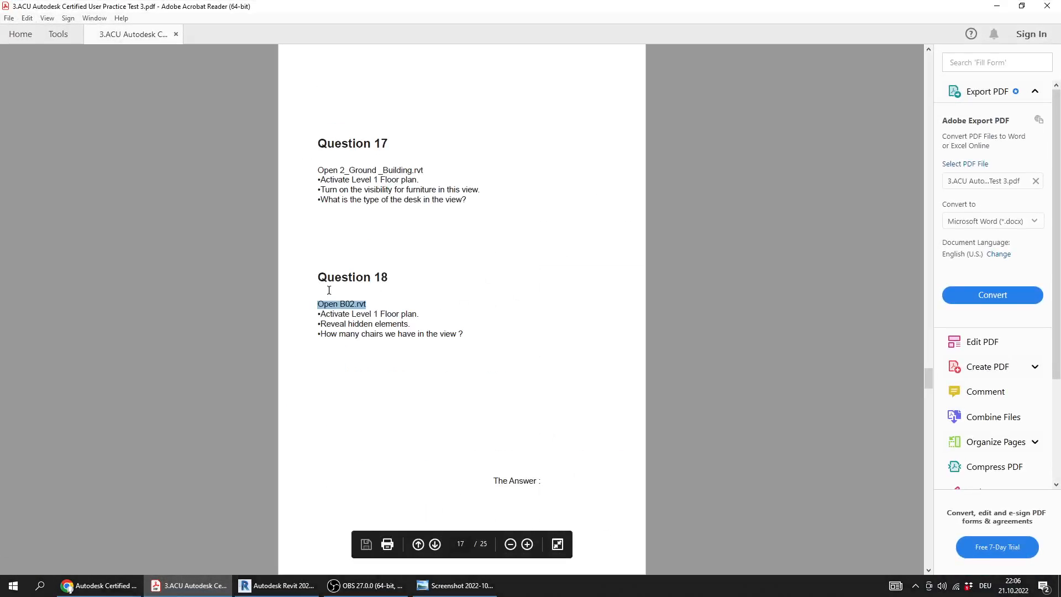
scroll(330, 290, down, 2)
ctrl+scroll(330, 185, up, 1)
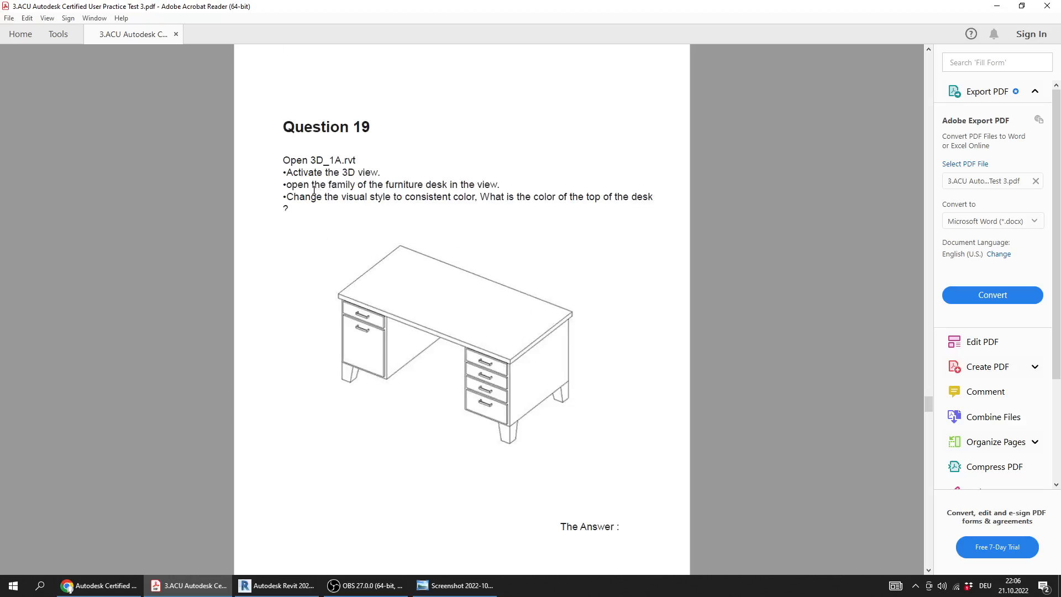
ctrl+scroll(314, 189, up, 1)
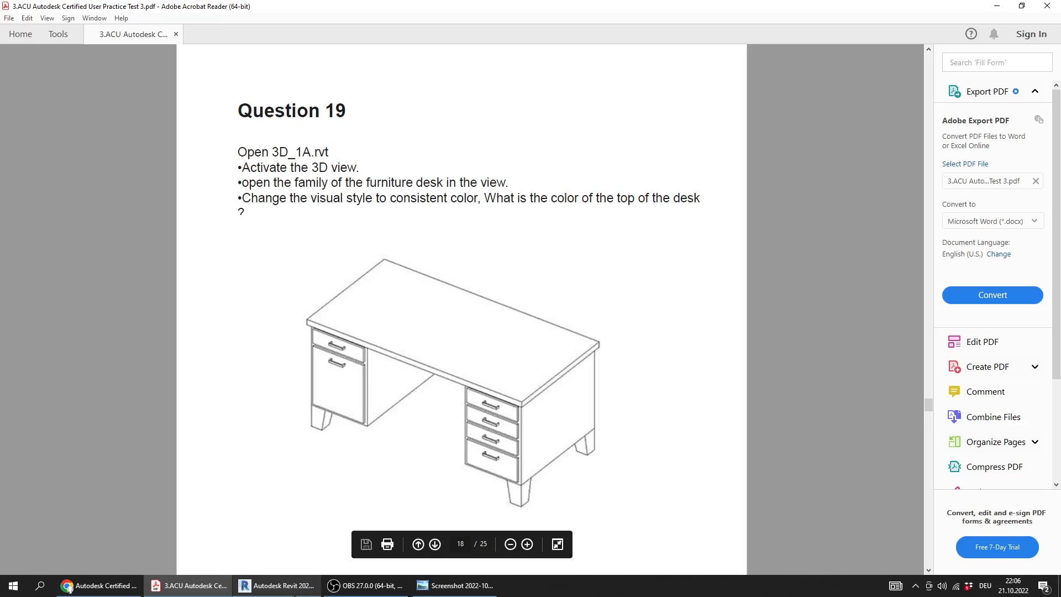
Return to Revit and open 3D_1A.rvt from the Practice Exam 3_Files folder
click(282, 586)
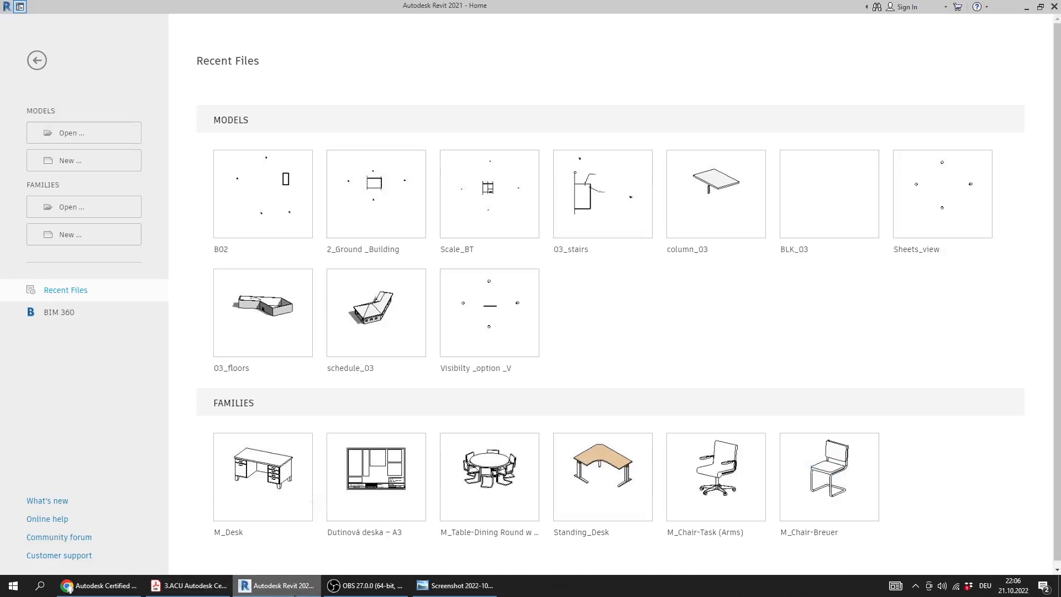
click(66, 135)
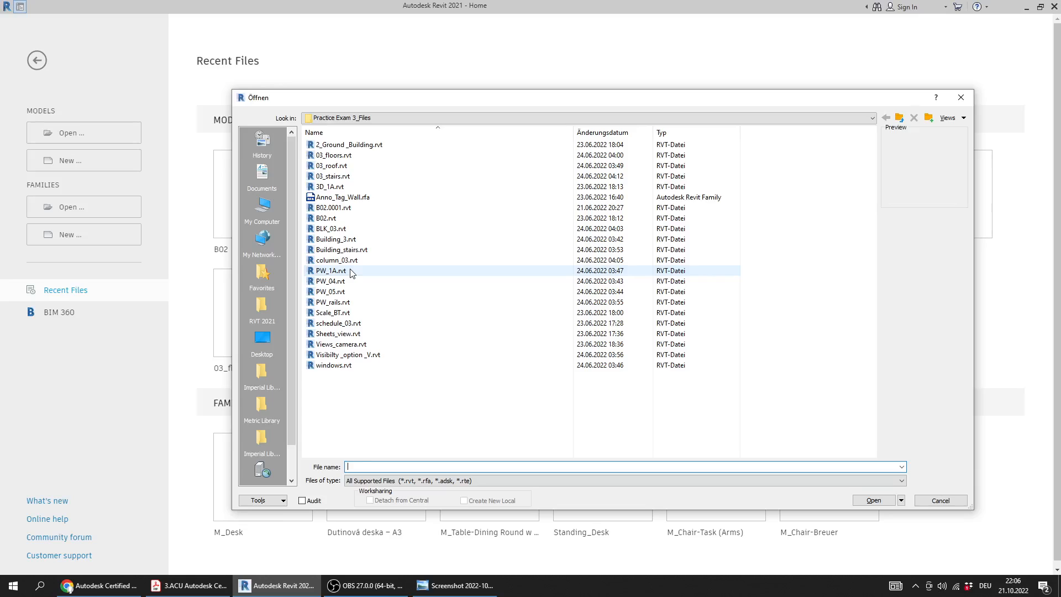
click(351, 272)
key(3)
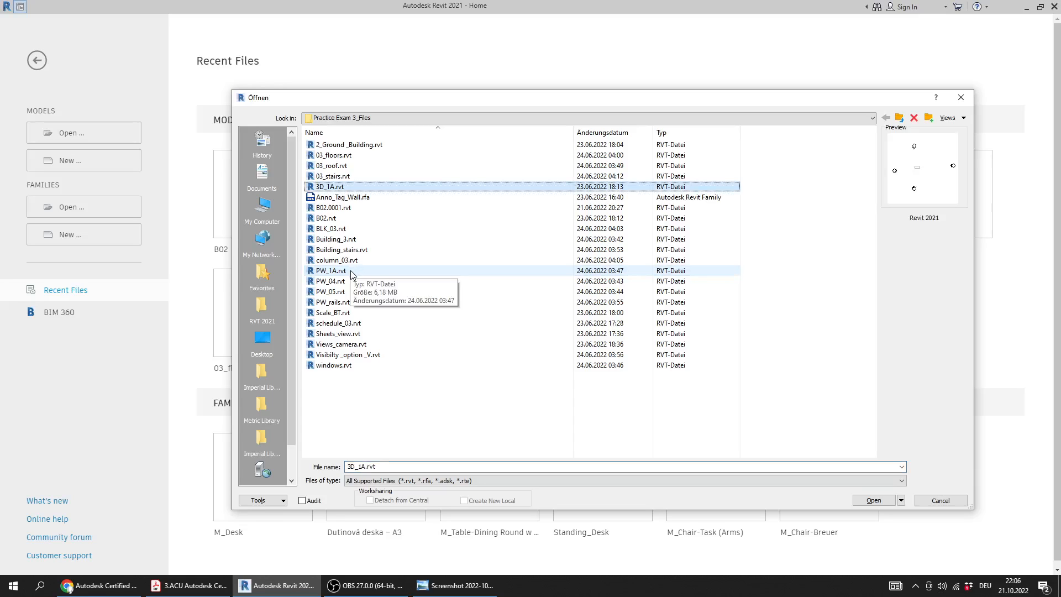
double_click(337, 186)
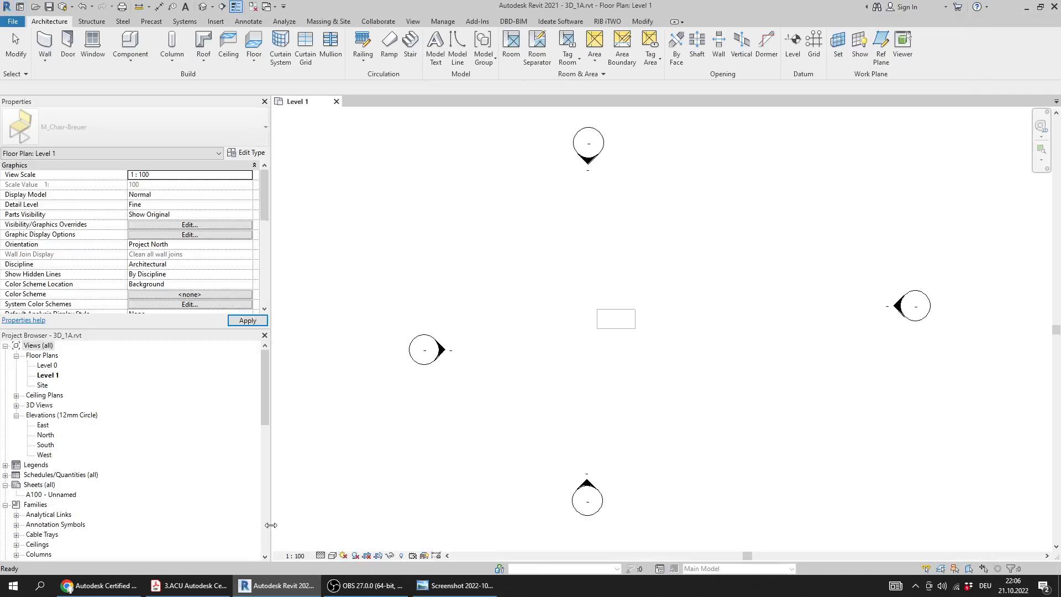
Recheck Question 19 in the PDF, then open the model's default 3D view and examine the desk
click(194, 587)
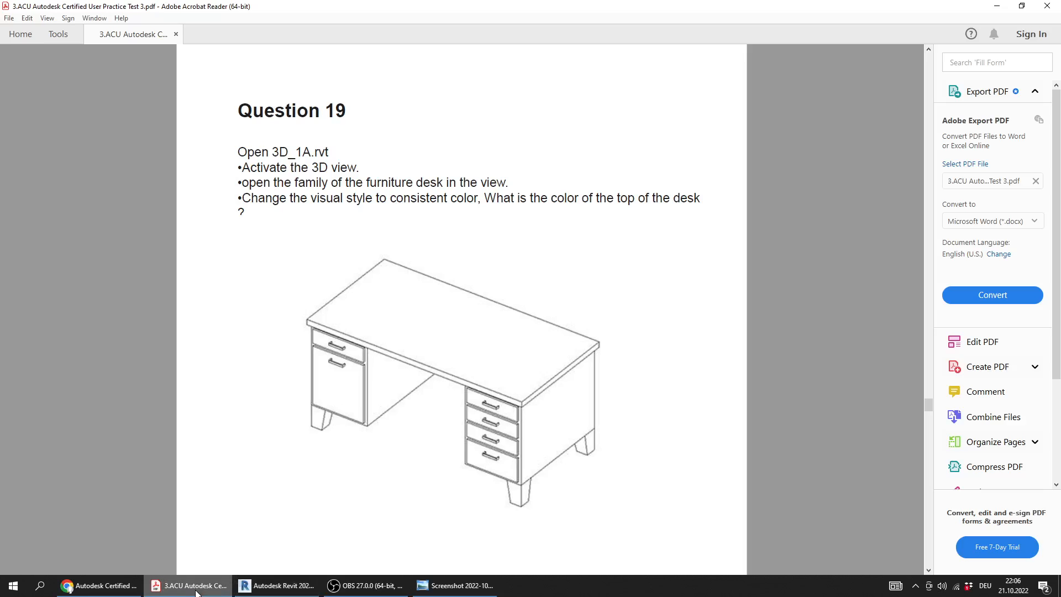
click(197, 592)
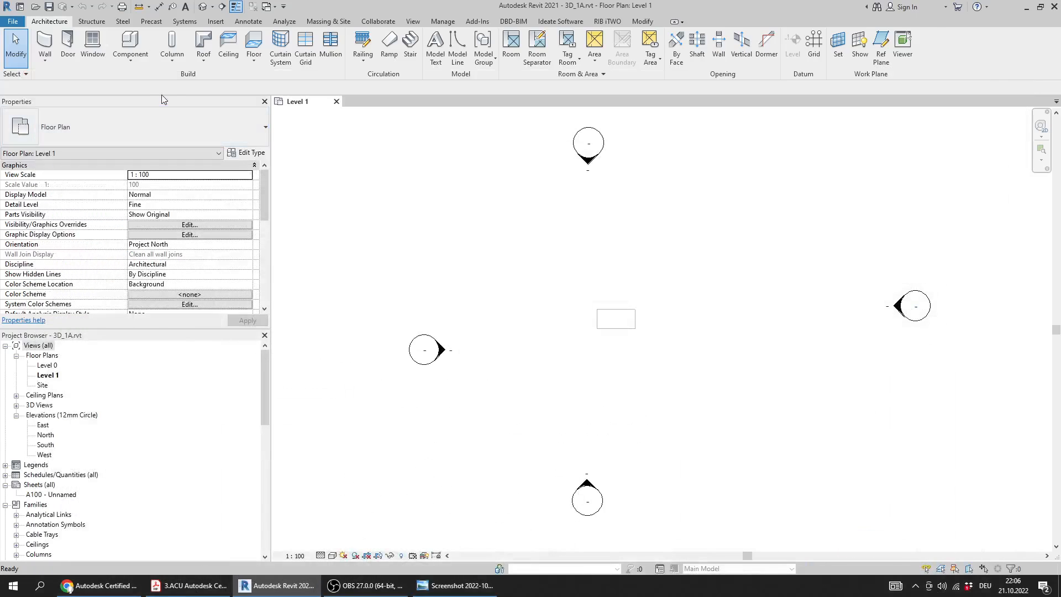
click(204, 7)
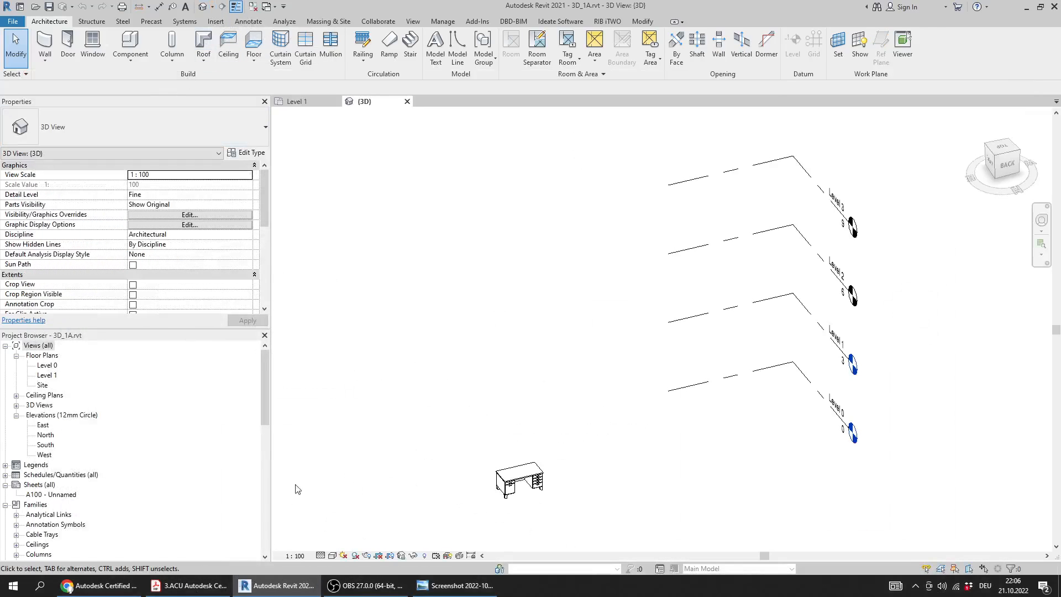
scroll(496, 433, up, 5)
shift+middle_drag(492, 408, 447, 381)
middle_drag(486, 298, 561, 373)
Reread the Question 19 instructions in the PDF, then open the desk's Furniture_Desk family from the 3D view for editing
click(190, 587)
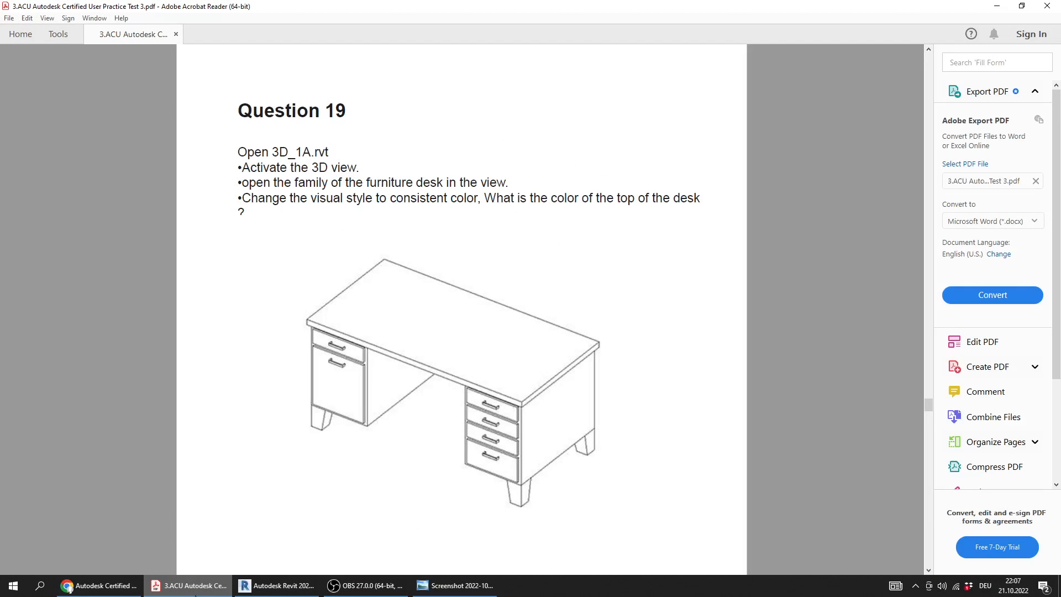
click(276, 586)
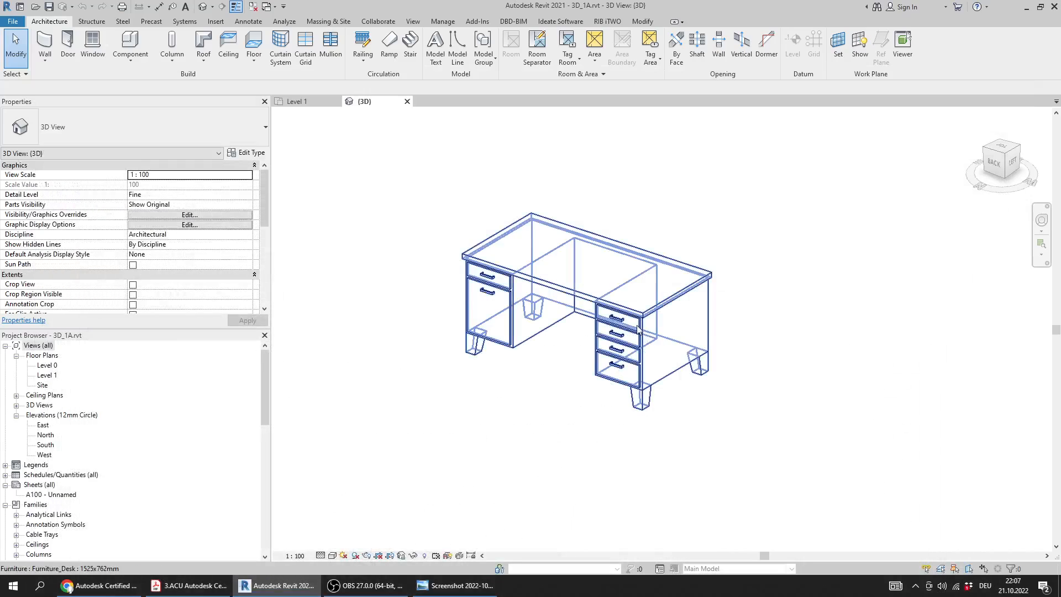
click(644, 334)
double_click(645, 335)
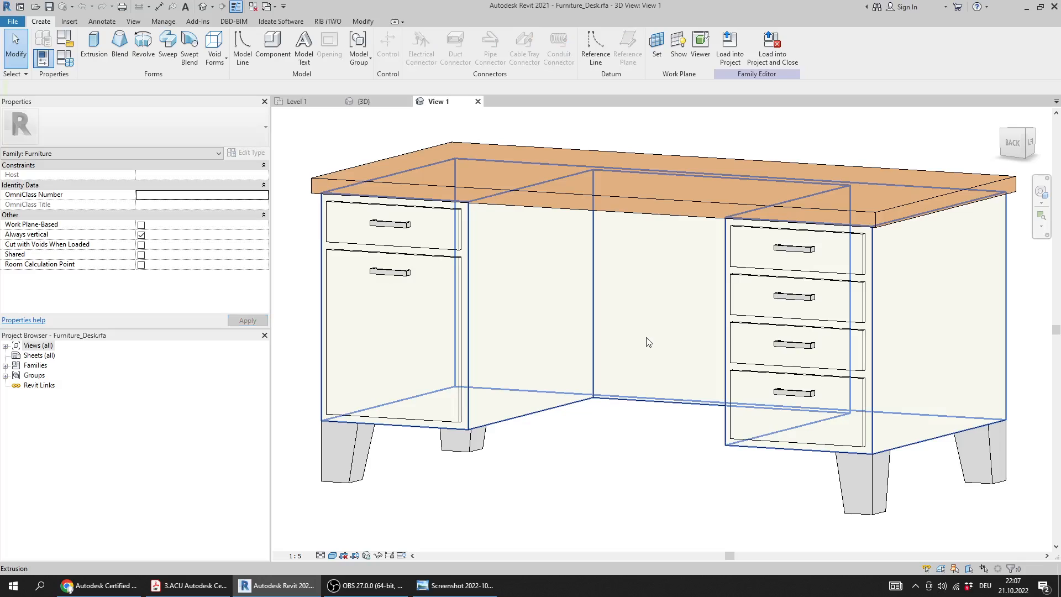
Set the family view's visual style to Consistent Colors and examine the color of the desk top
click(333, 556)
click(349, 533)
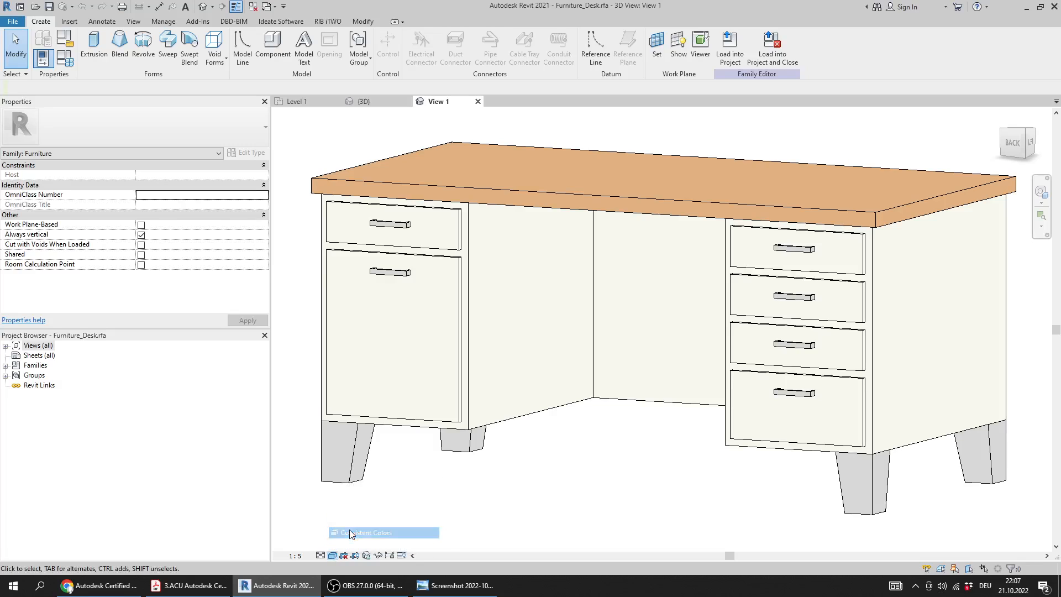
mouse_move(432, 382)
shift+middle_down()
mouse_move(426, 398)
mouse_move(434, 393)
shift+middle_up()
scroll(437, 397, down, 3)
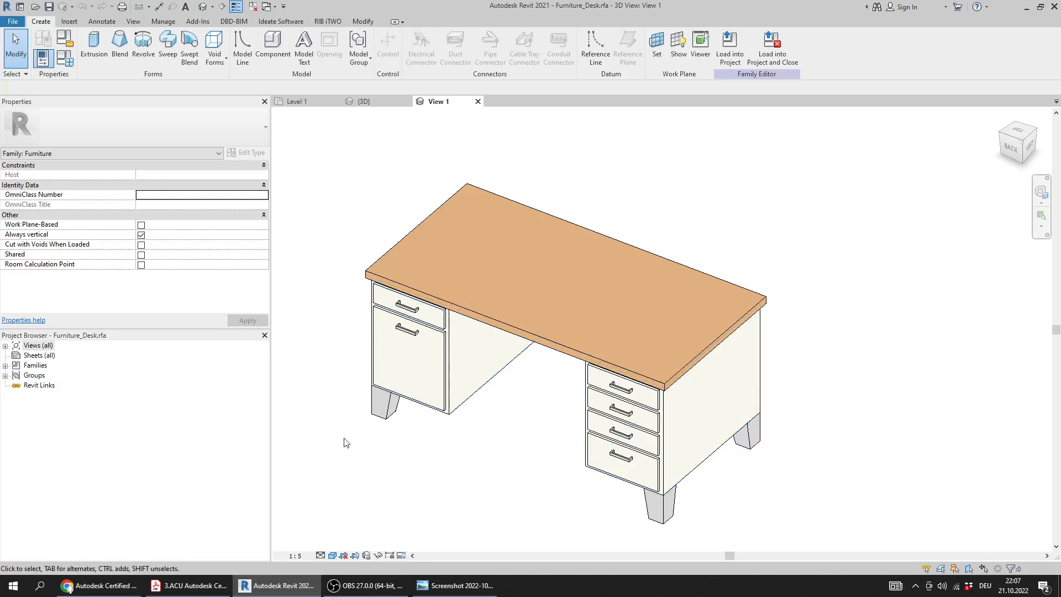
Reread Question 19 in the PDF and check answer 19 in the answer key image
click(209, 592)
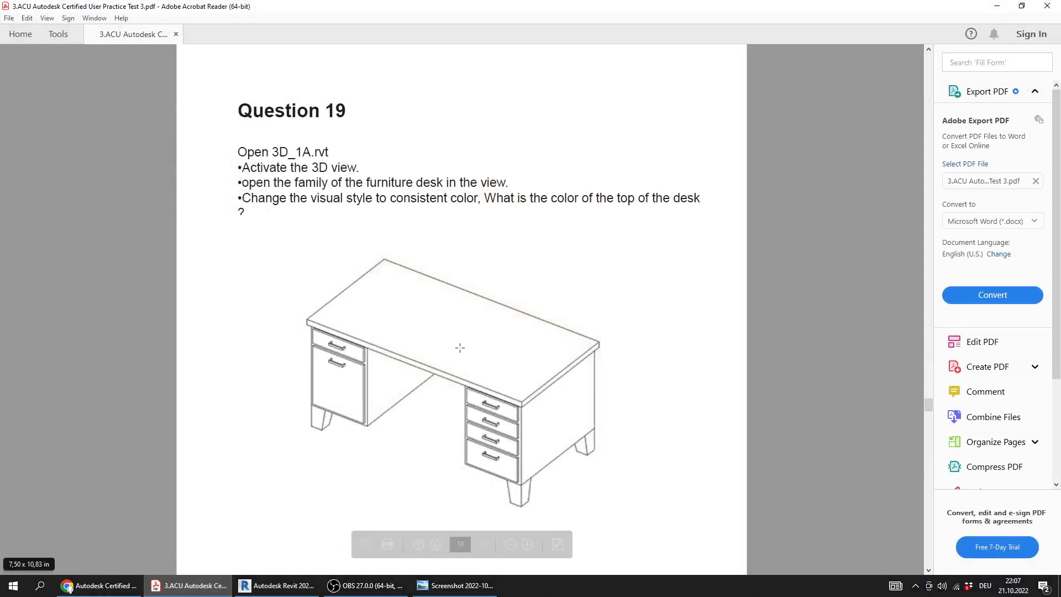
scroll(446, 309, down, 2)
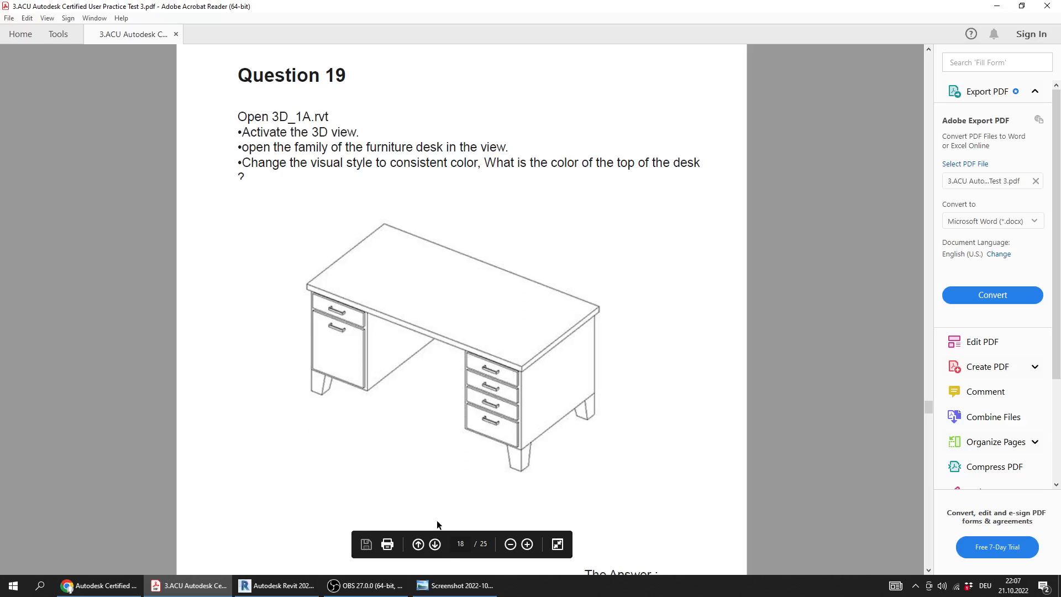
click(461, 585)
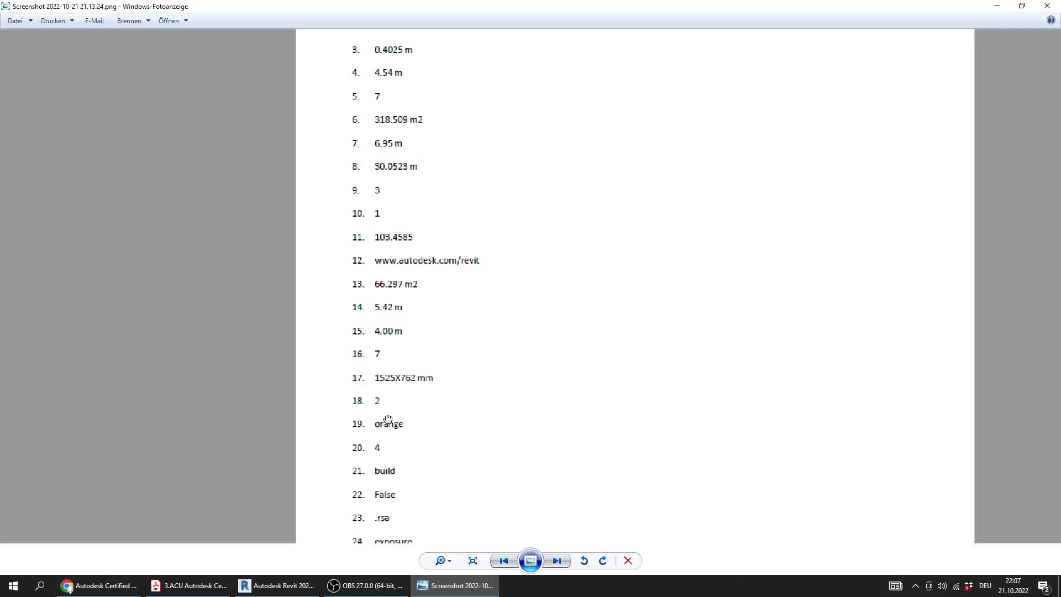
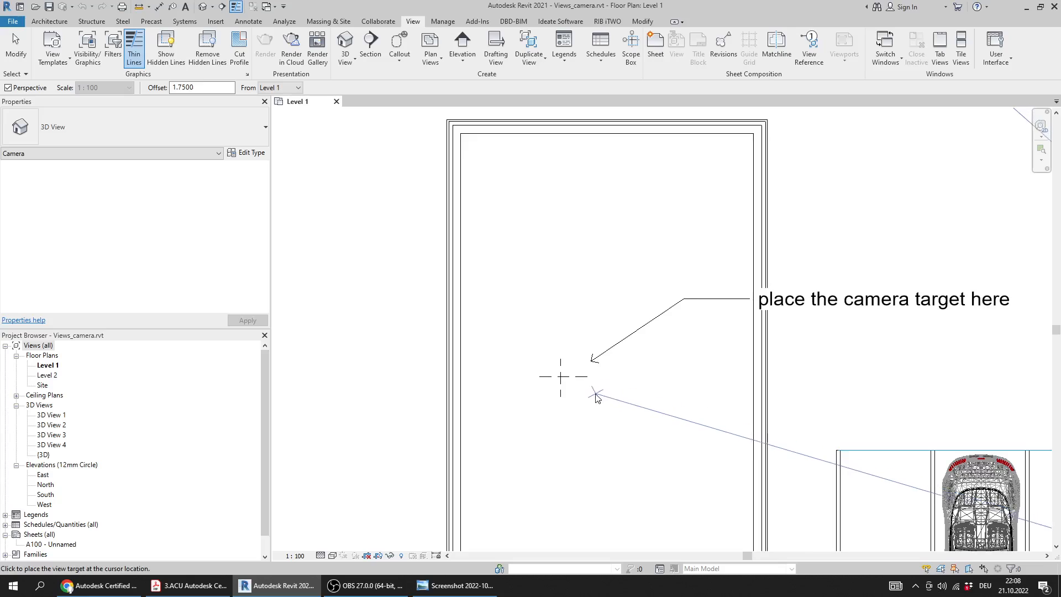
Place the camera target at the marked point inside the building, then reread Question 20 in the PDF and count the cars in the camera view
click(562, 378)
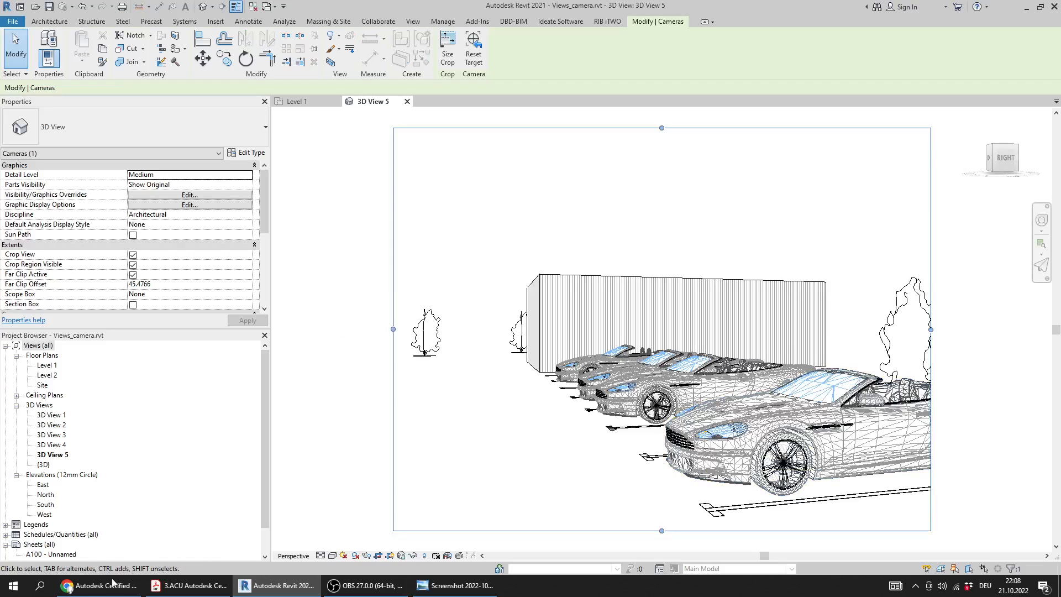
mouse_move(110, 589)
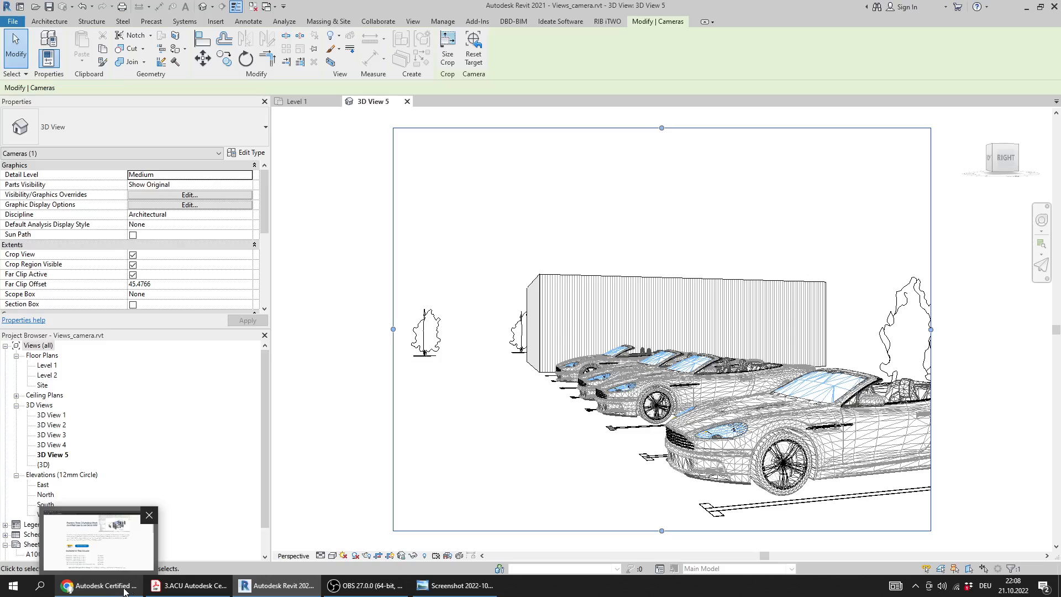
click(163, 592)
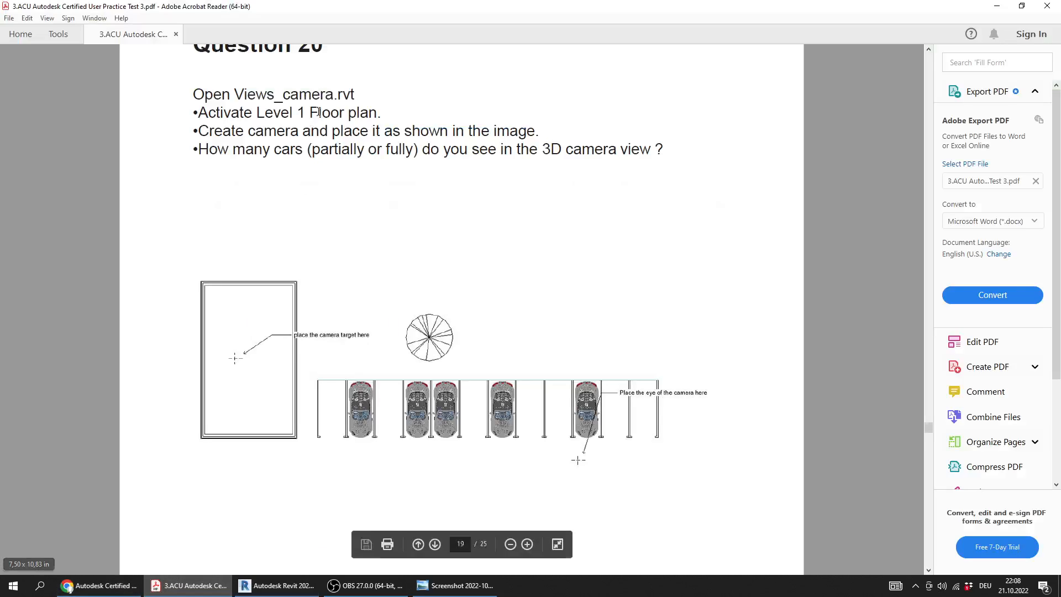
drag(333, 148, 617, 155)
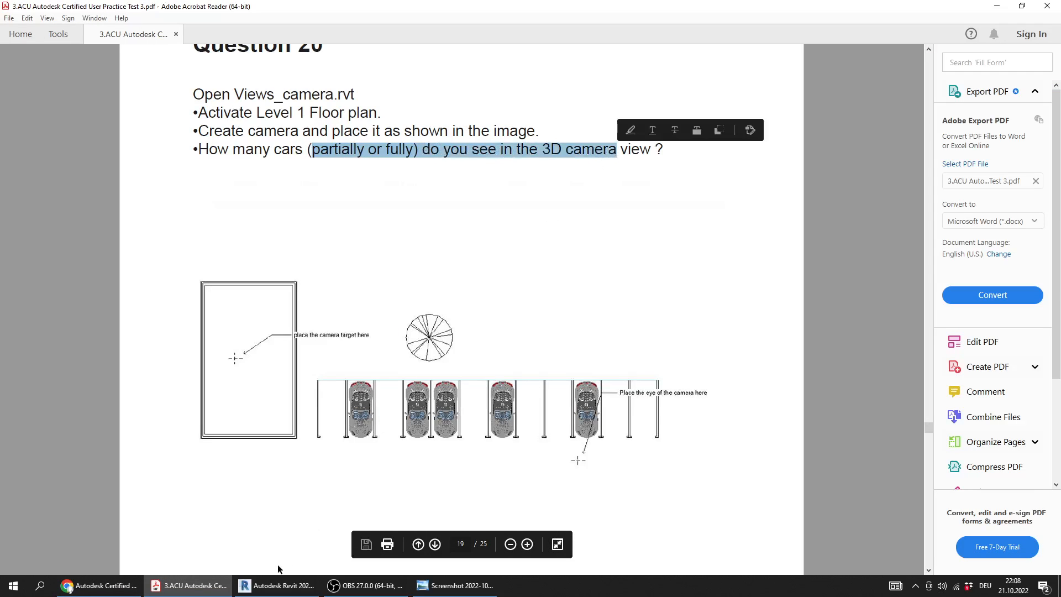
click(277, 586)
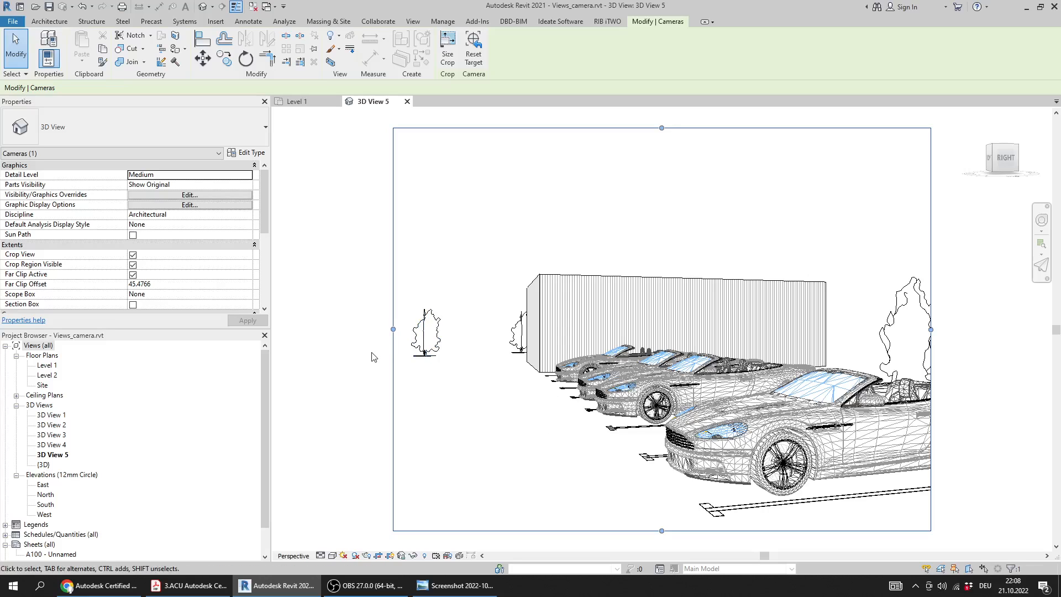
Close the camera view and Views_camera.rvt without saving, then check answer 20 in the answer key image
click(407, 101)
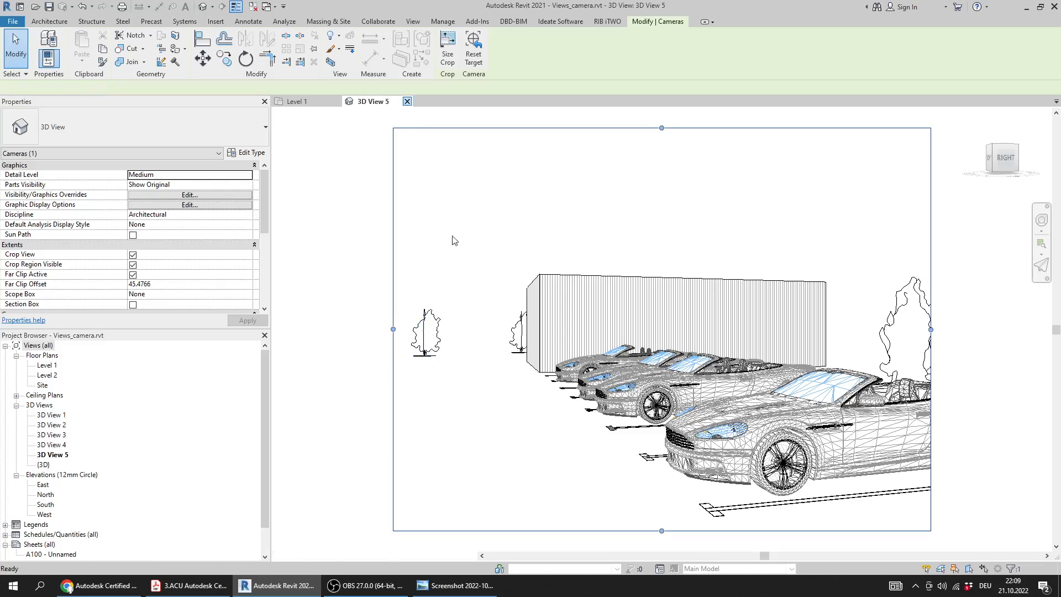
click(336, 101)
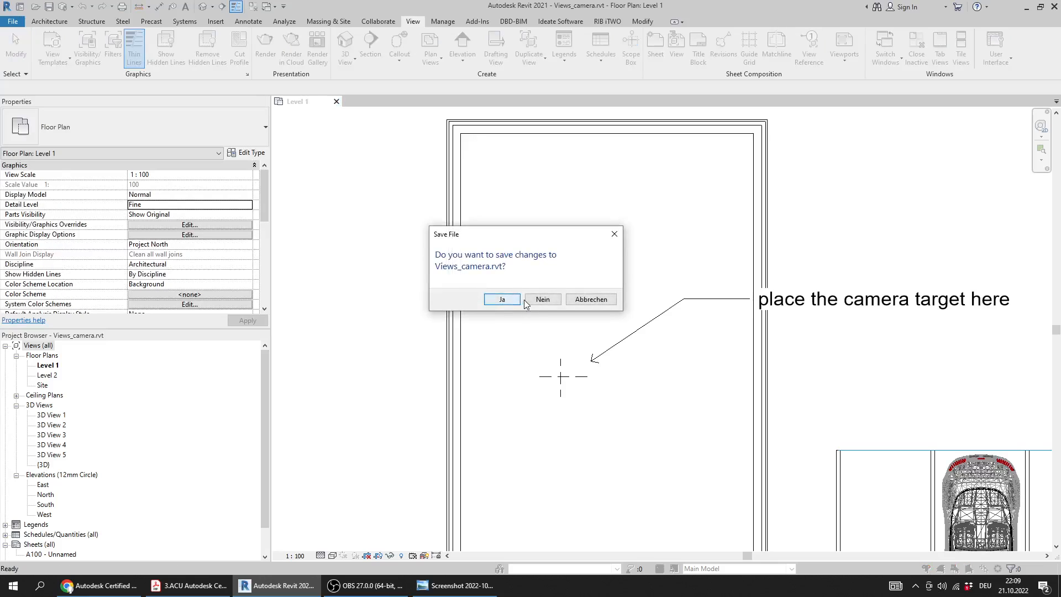
click(542, 299)
click(453, 591)
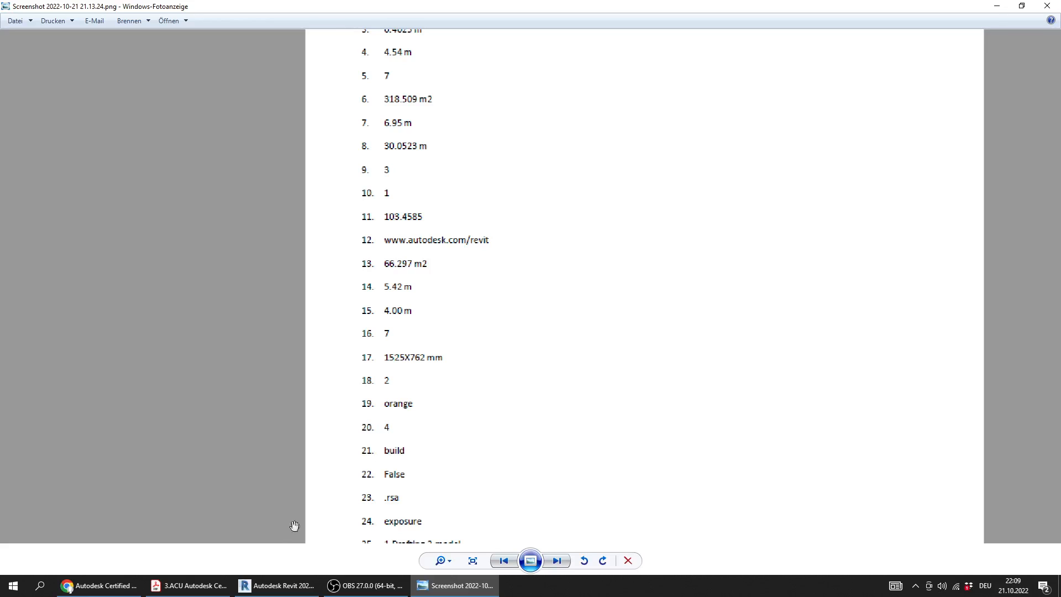
Read Question 21 in the PDF about the Window tool's panel and highlight option B, build
click(117, 591)
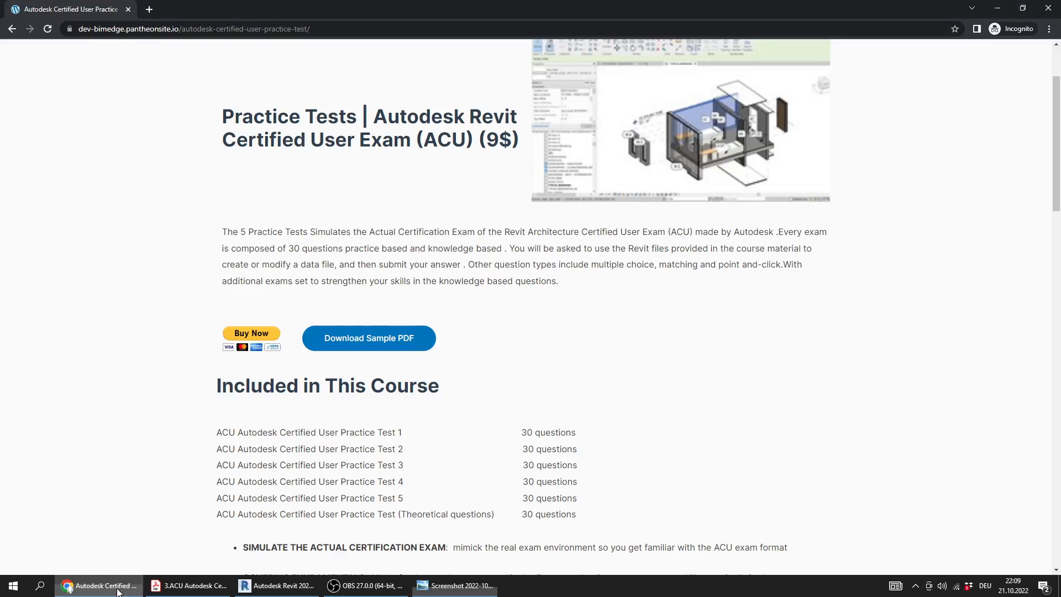
click(276, 585)
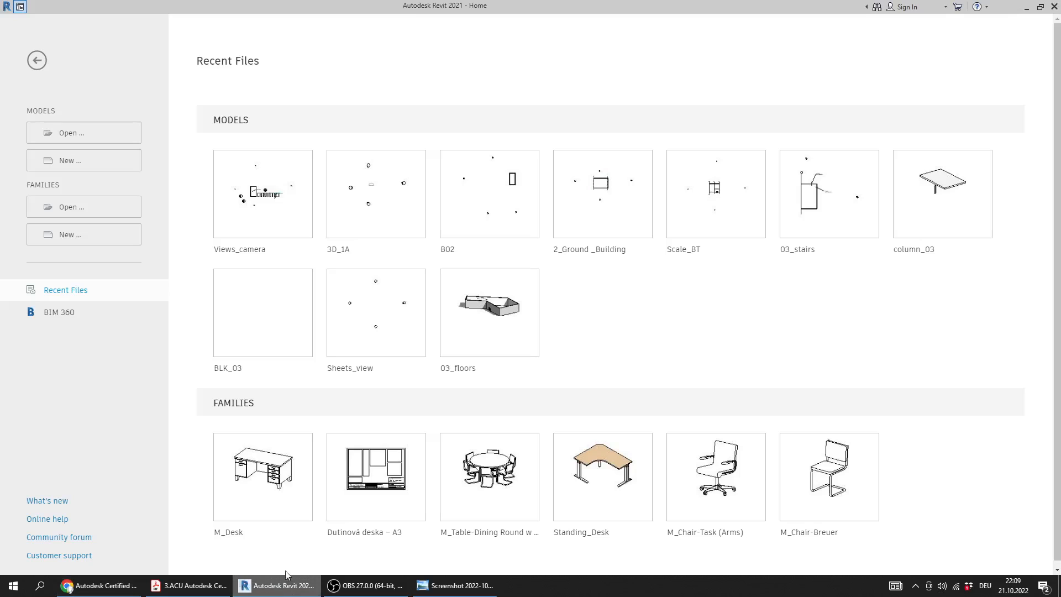
click(202, 595)
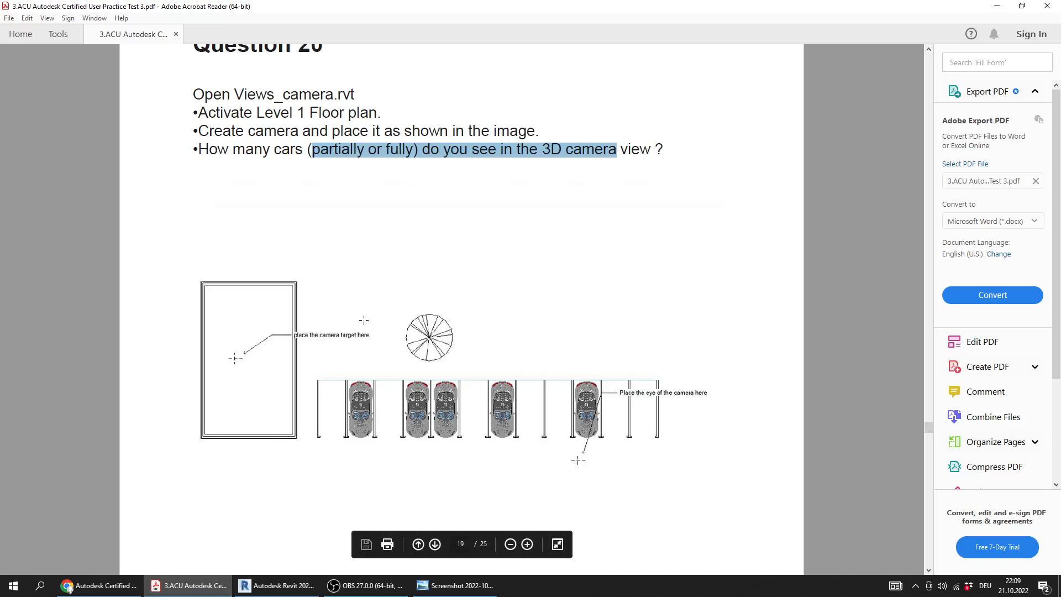
ctrl+scroll(364, 320, down, 2)
scroll(375, 317, down, 10)
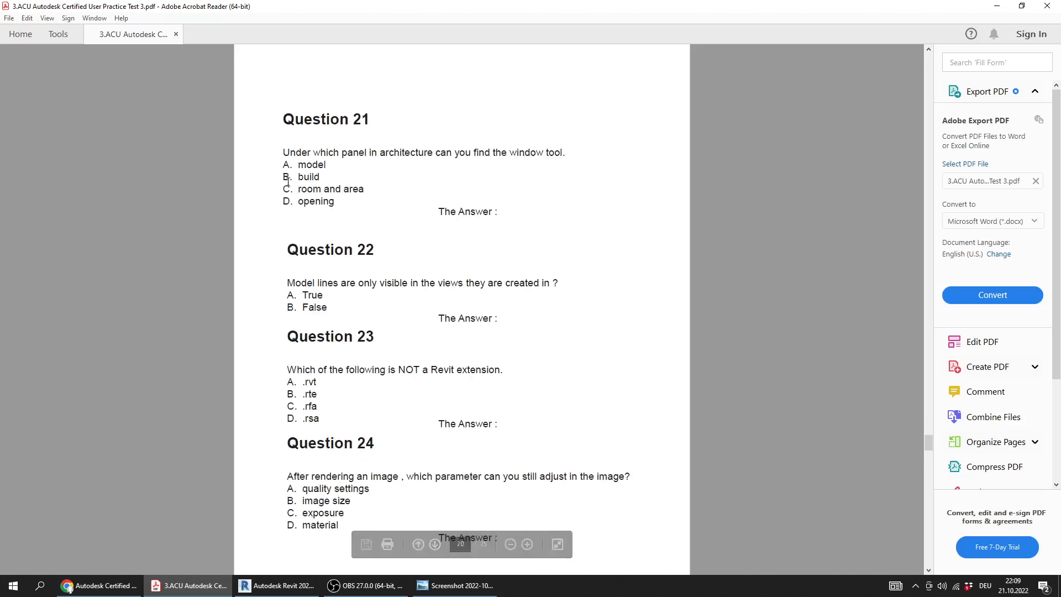
scroll(272, 141, up, 1)
ctrl+scroll(272, 143, up, 3)
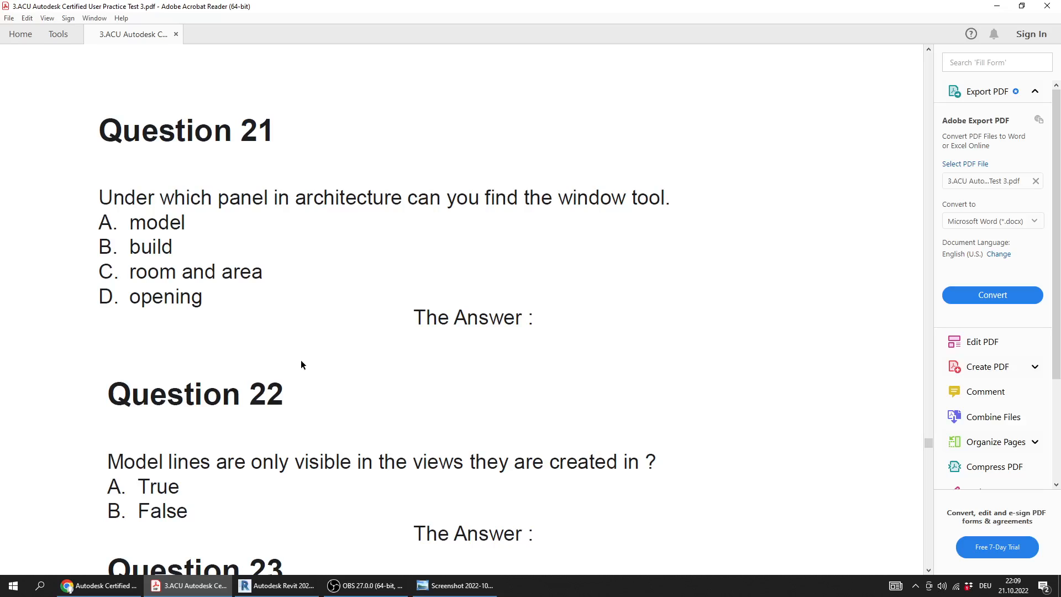
drag(174, 249, 128, 250)
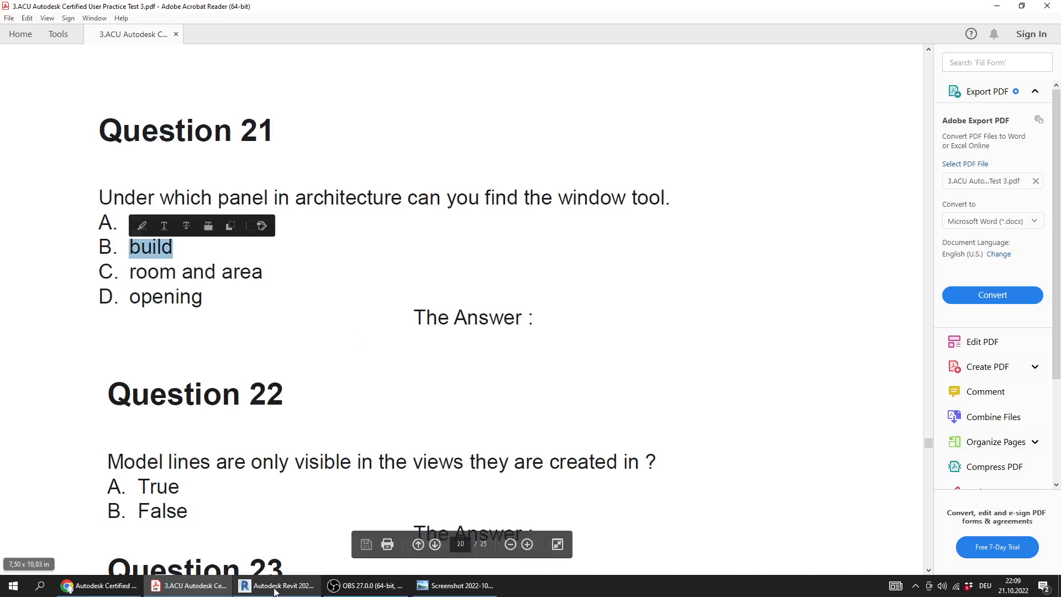
Reopen Views_camera.rvt in Revit to locate the Window tool's panel, then highlight option B, build, under Question 21 in the PDF again
click(274, 587)
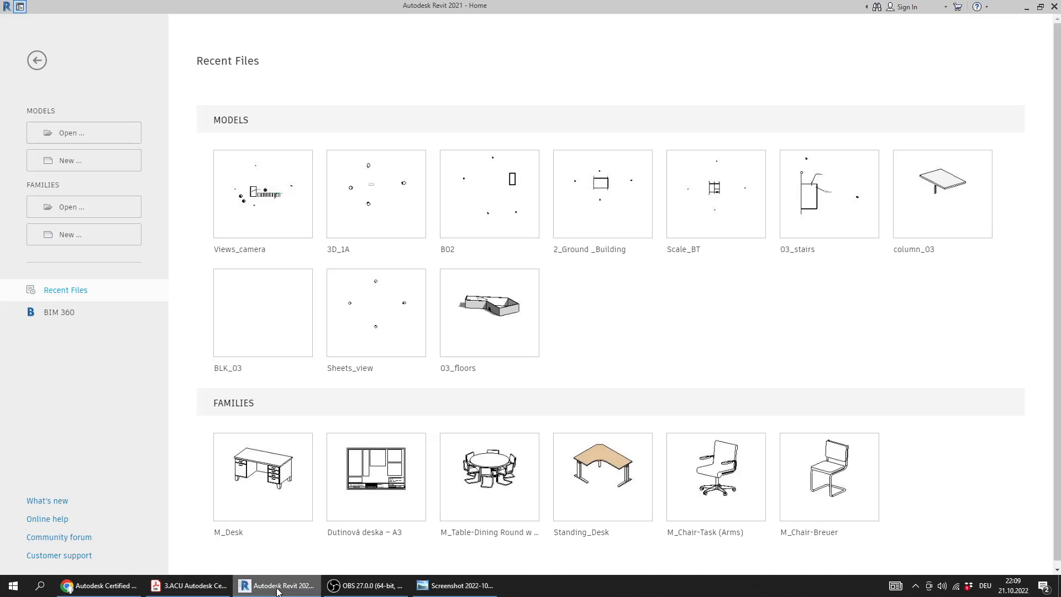
click(252, 202)
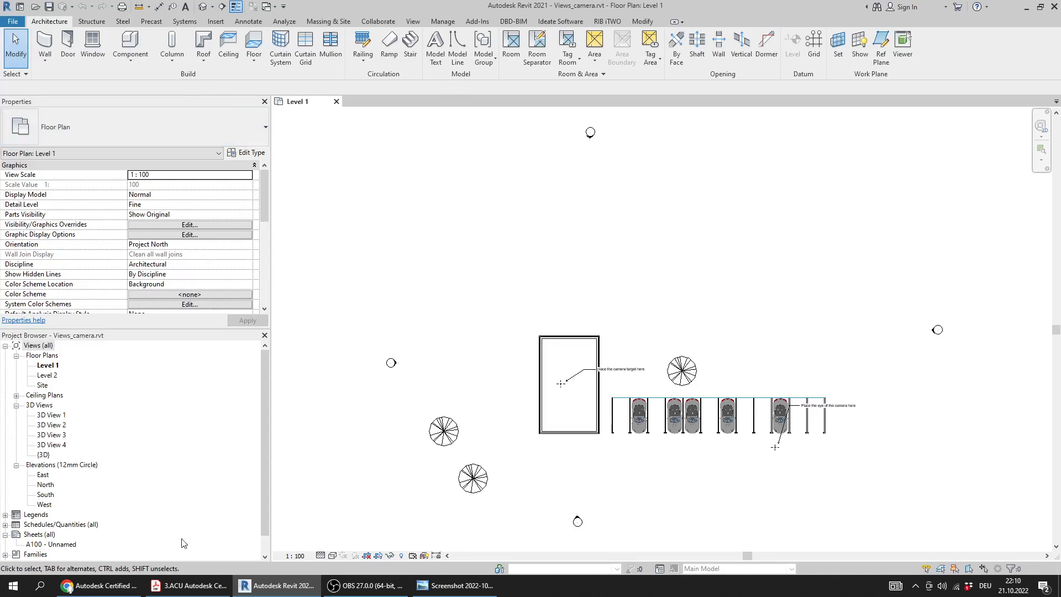
click(188, 585)
click(175, 249)
drag(174, 250, 126, 248)
Check answer 21 in the answer key image and return to the PDF
scroll(169, 346, down, 1)
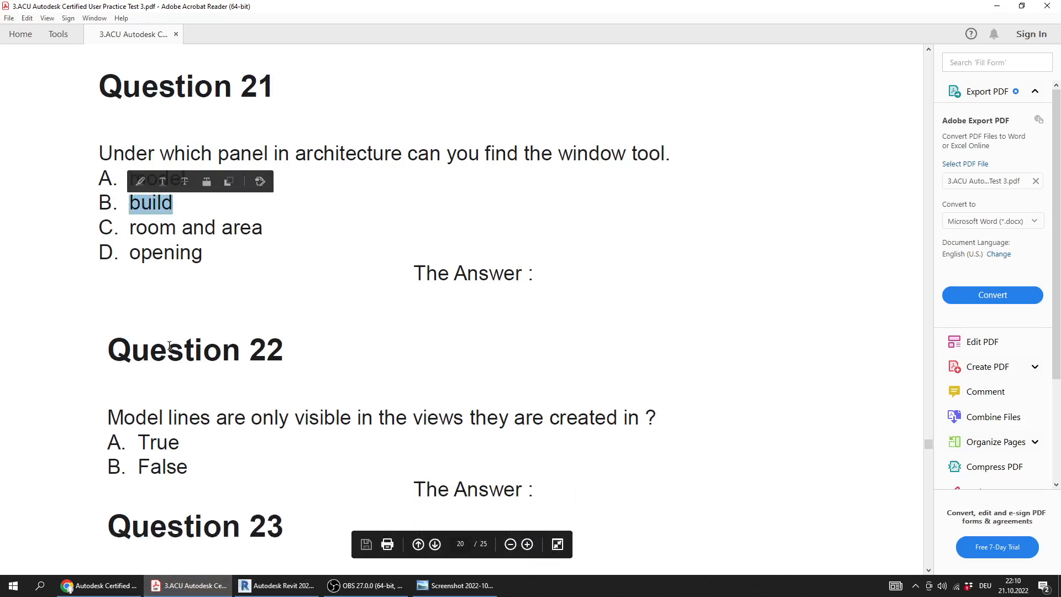
click(456, 585)
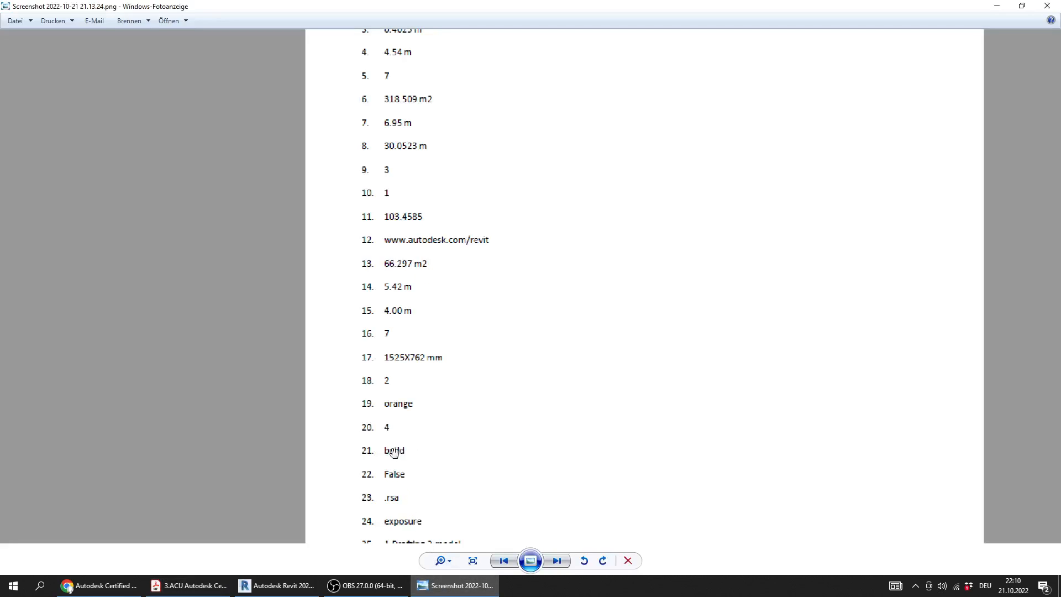
click(456, 585)
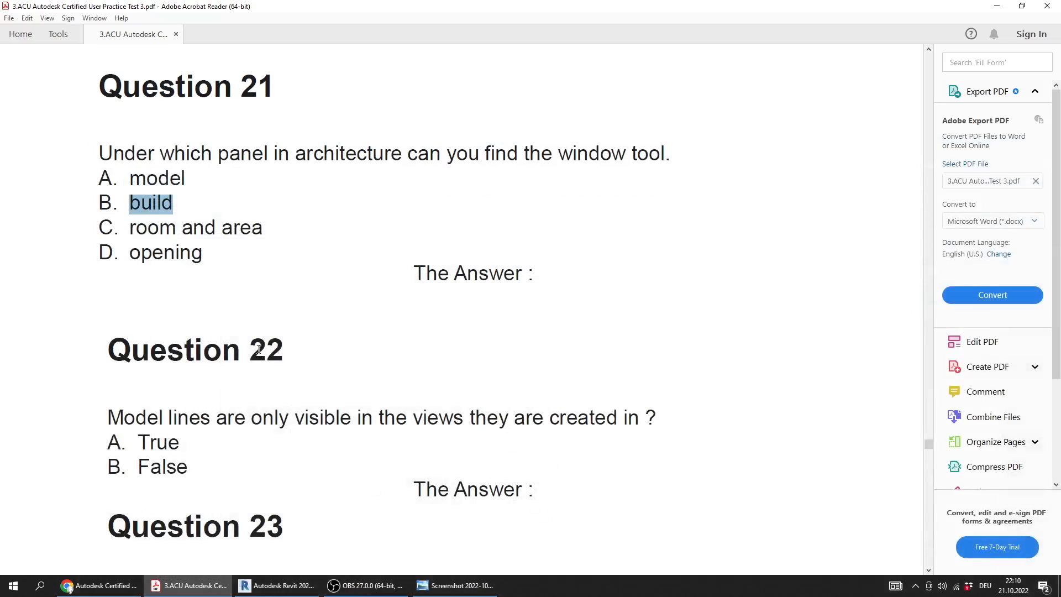
Read Question 22 about the visibility of model lines in the PDF and highlight option B, False
scroll(260, 349, down, 1)
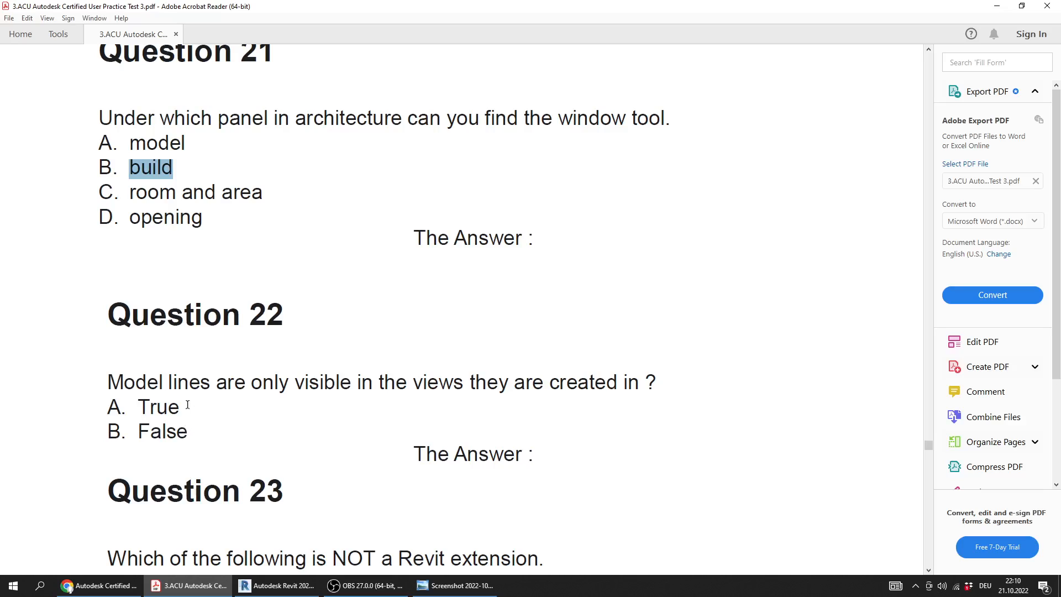
drag(180, 411, 135, 409)
drag(189, 435, 139, 437)
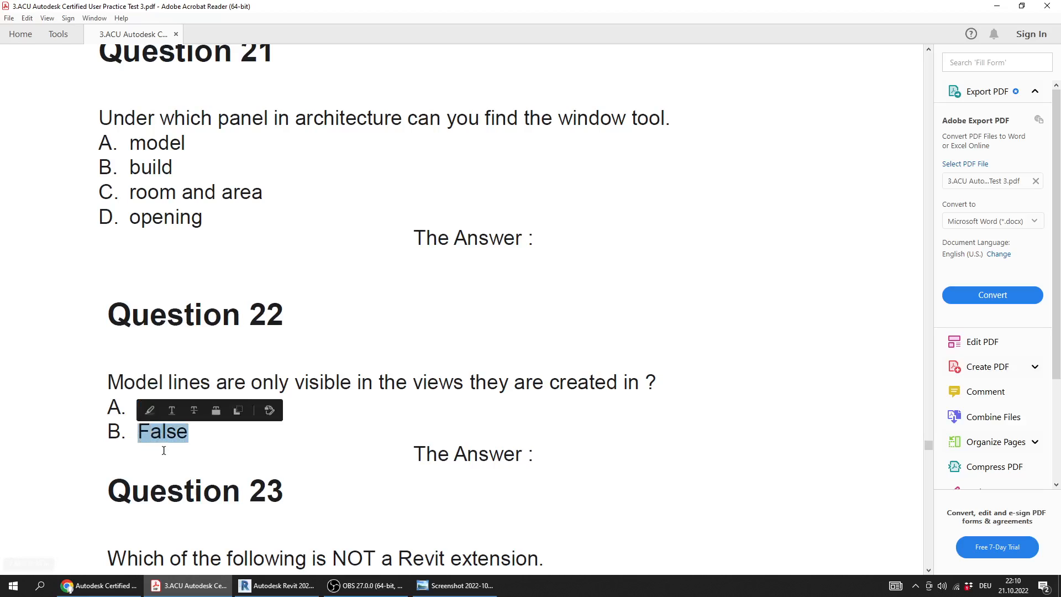
click(211, 439)
drag(188, 434, 138, 436)
click(237, 459)
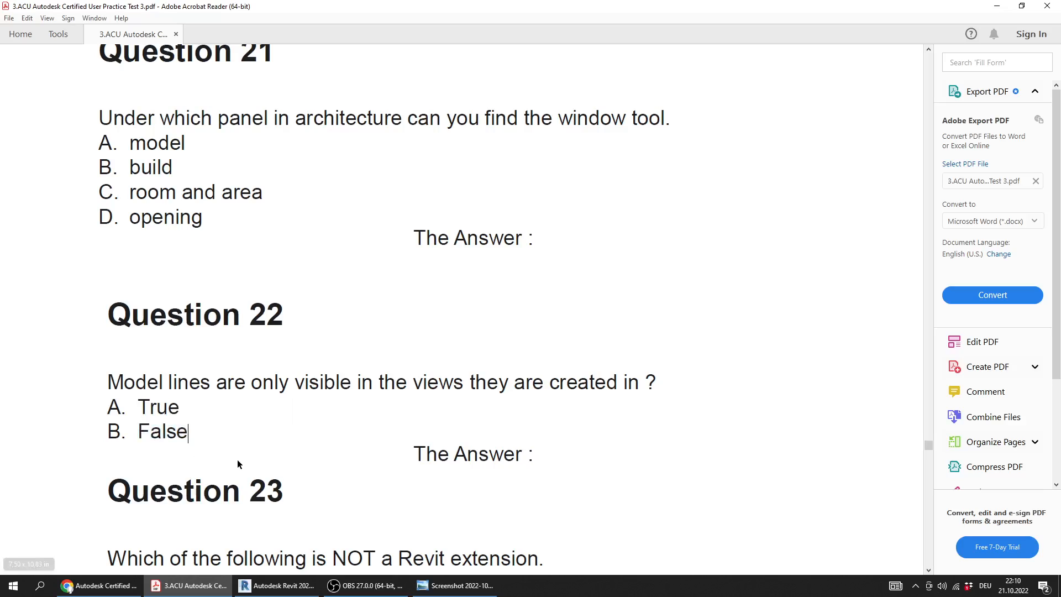
Switch to Revit and look over the Level 1 floor plan and the 3D views listed in Views_camera.rvt
click(277, 585)
middle_drag(567, 380, 372, 437)
middle_drag(420, 355, 521, 225)
mouse_move(553, 351)
middle_down()
mouse_move(544, 347)
mouse_move(541, 364)
middle_up()
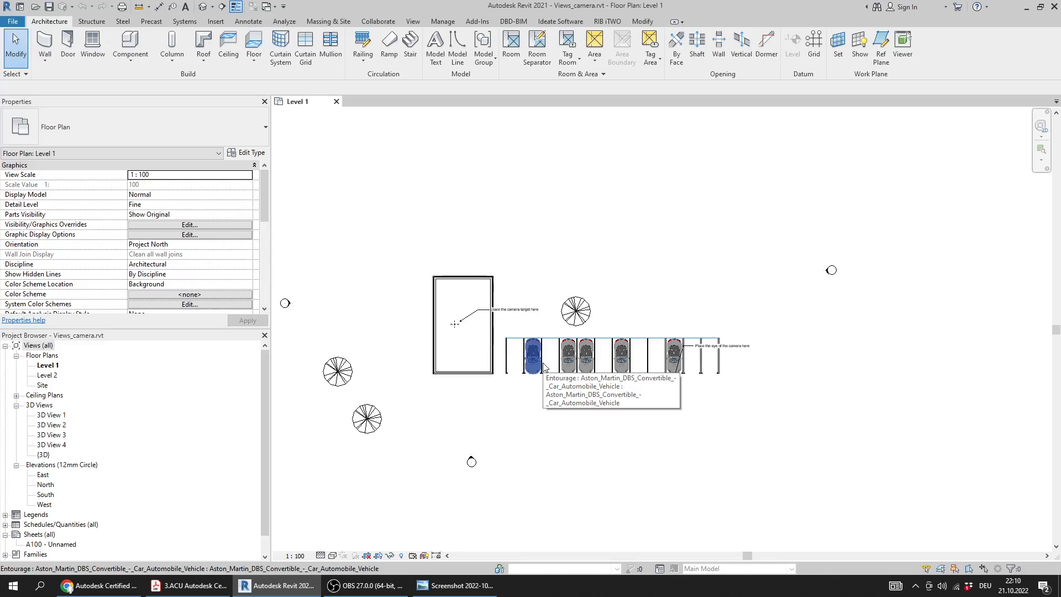
click(52, 436)
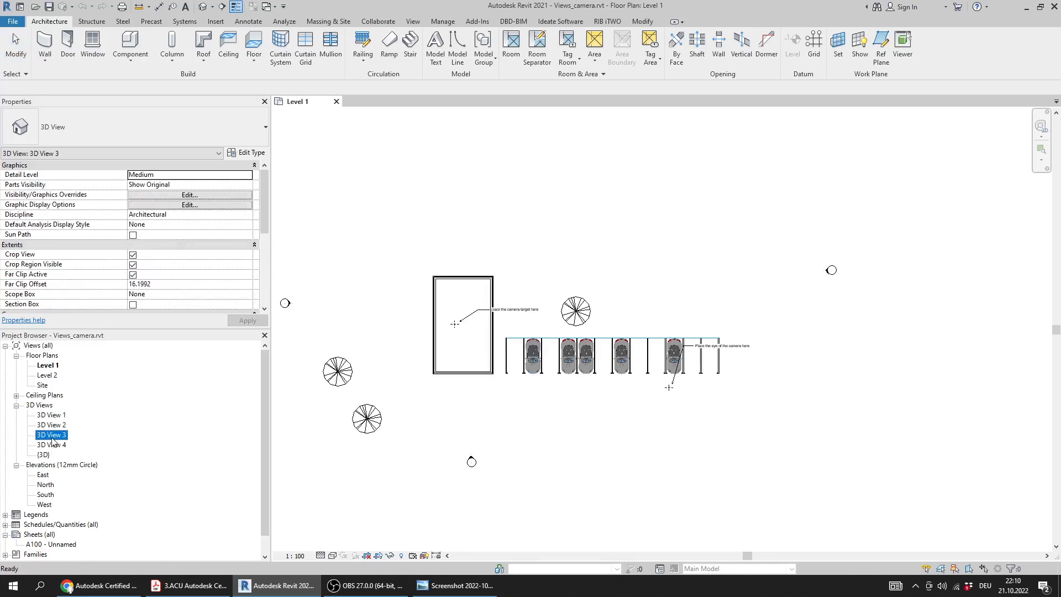
scroll(54, 433, down, 1)
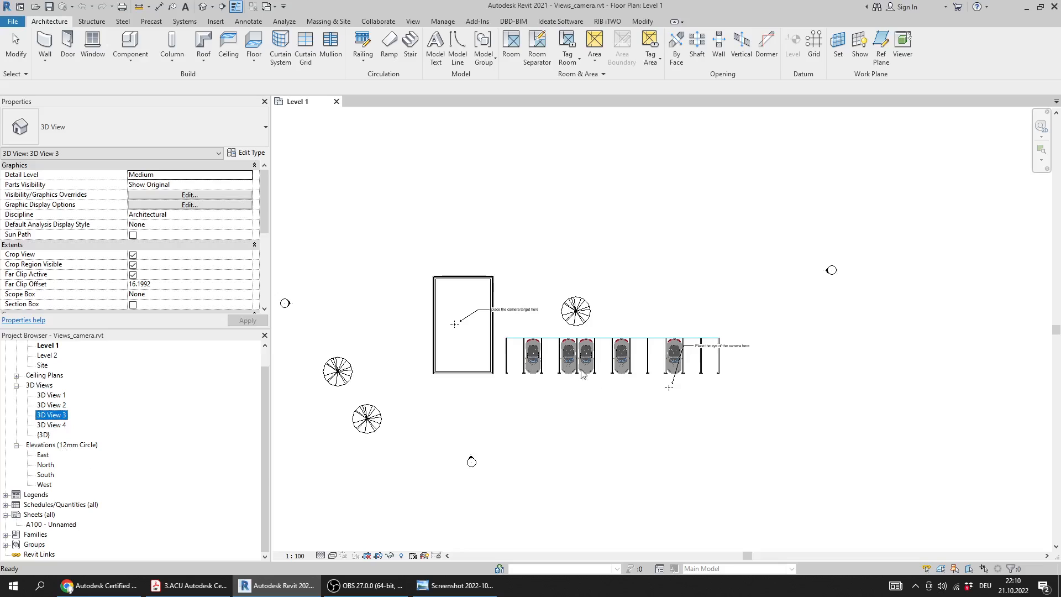
scroll(556, 357, down, 2)
click(473, 278)
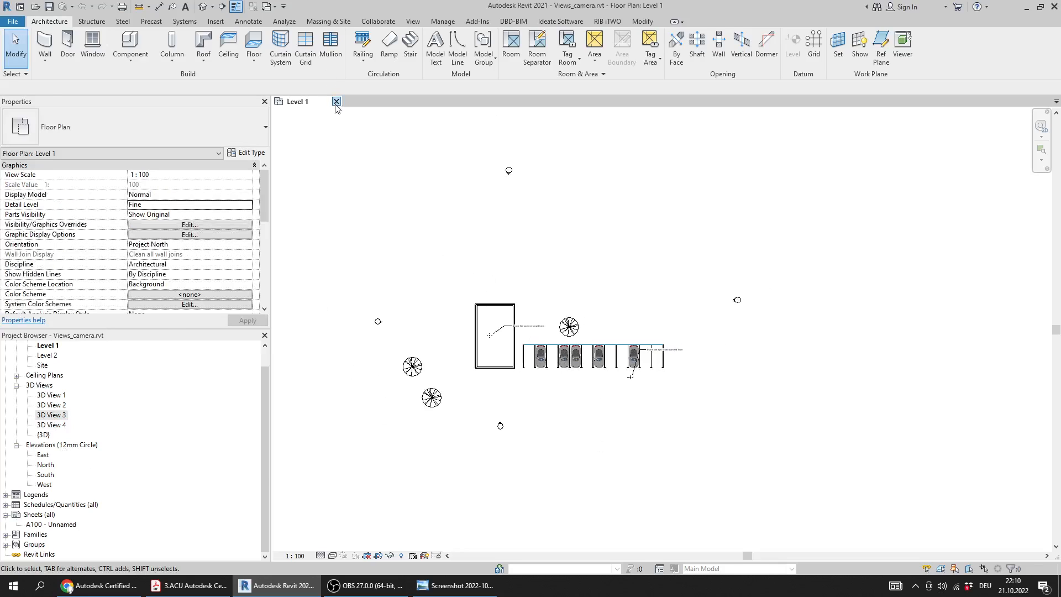
Close the Views_camera model and create a new project from the Architectural Template
click(336, 103)
click(86, 162)
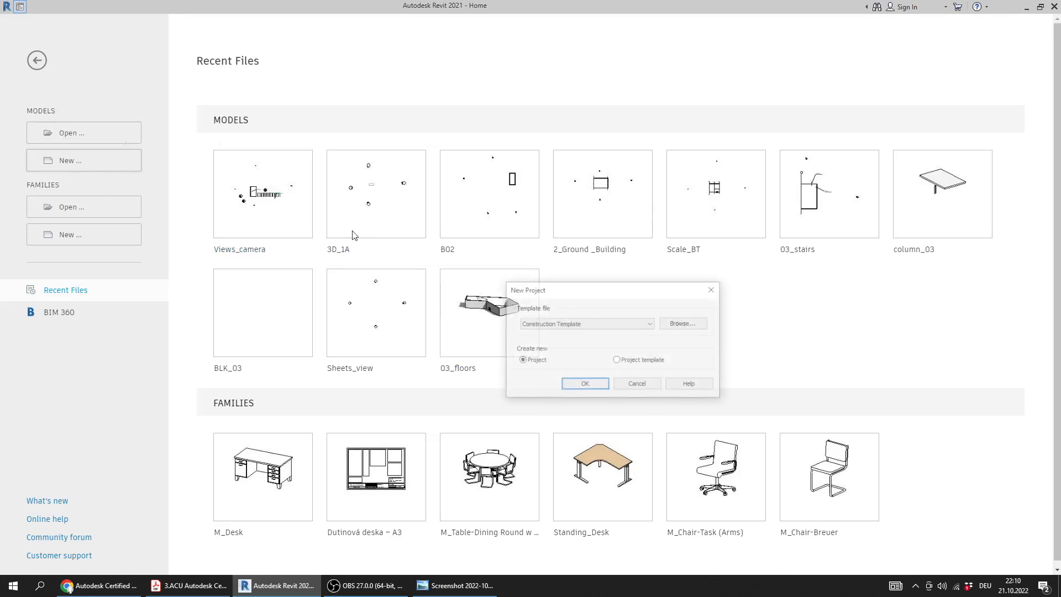
click(547, 324)
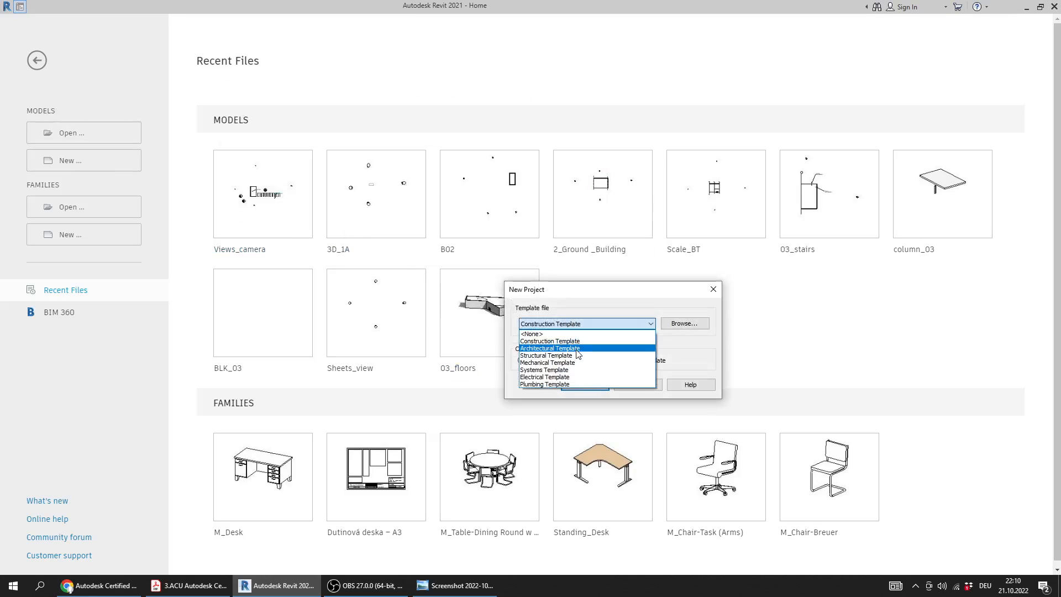
click(576, 350)
click(593, 389)
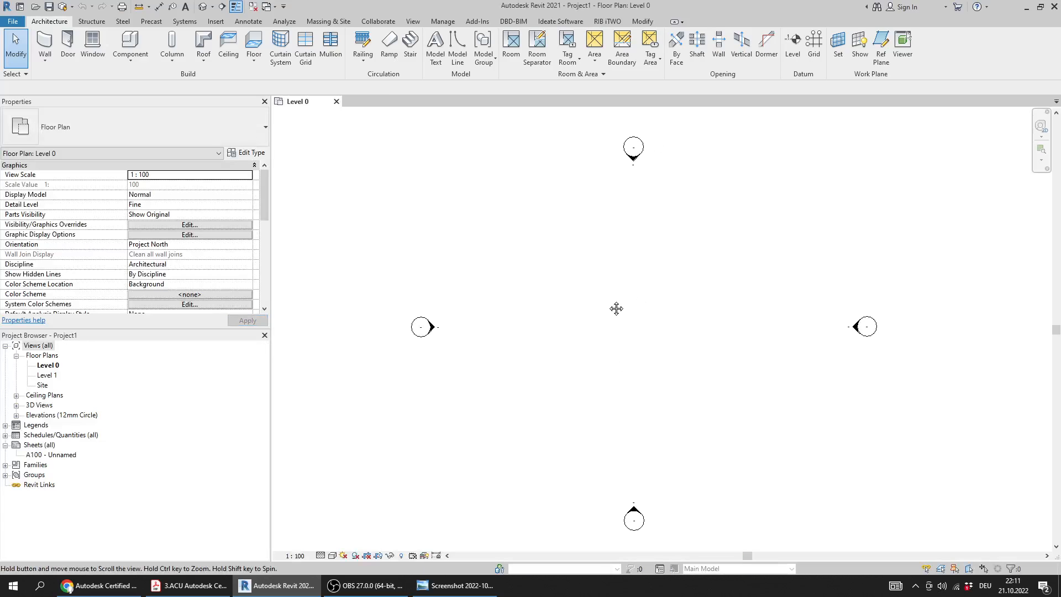
Draw a horizontal model line on the Level 0 floor plan between the west and east elevation markers
middle_drag(616, 308, 581, 325)
scroll(514, 348, down, 2)
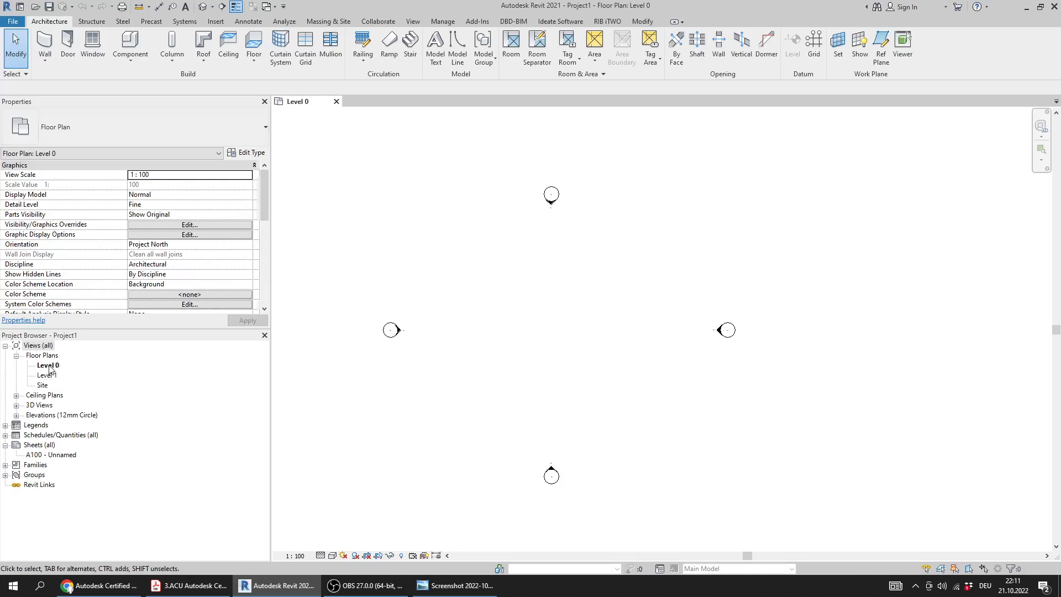
middle_drag(561, 315, 544, 338)
scroll(544, 339, up, 2)
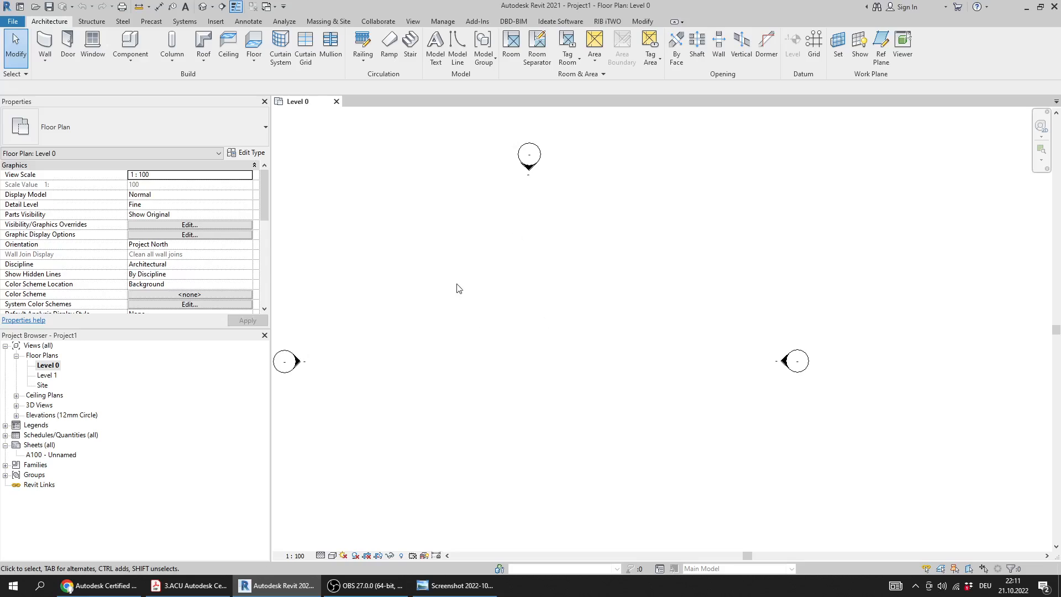
middle_drag(458, 288, 510, 225)
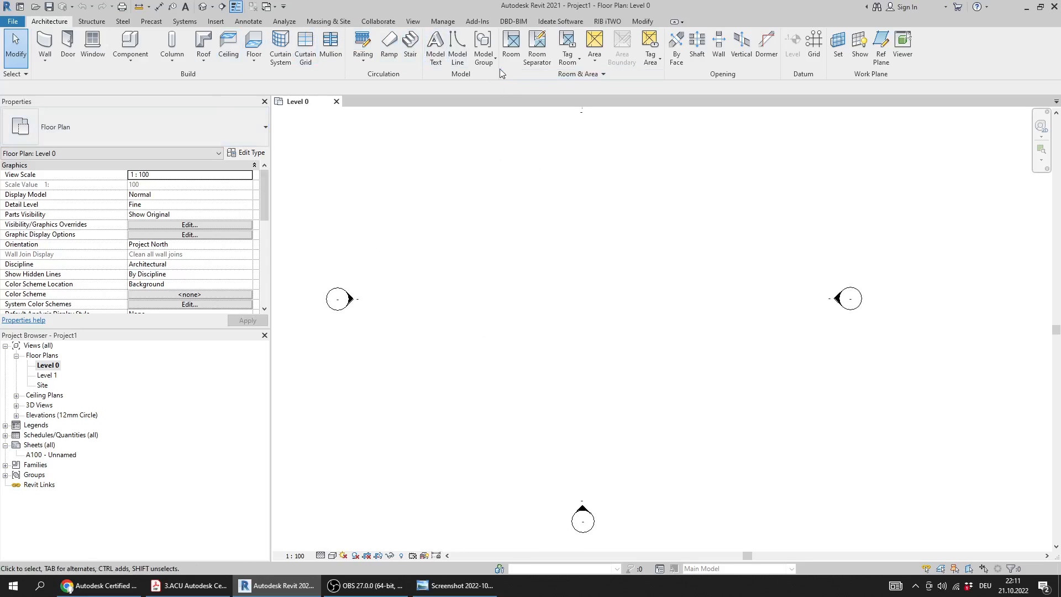
click(458, 65)
click(487, 305)
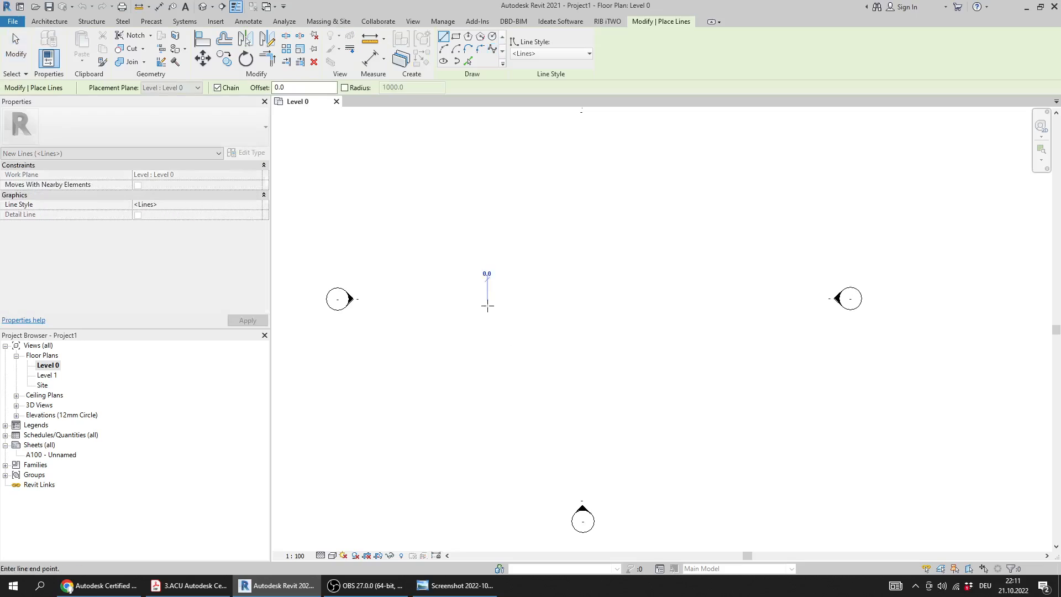
click(747, 305)
key(Escape)
key(Escape)
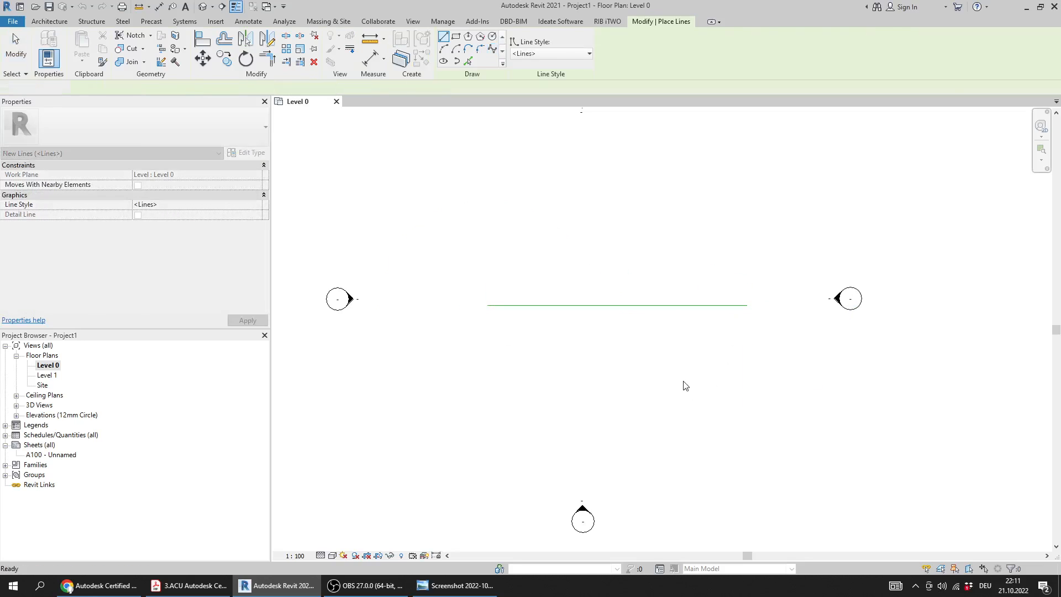
middle_drag(551, 365, 553, 344)
drag(623, 230, 571, 408)
click(561, 384)
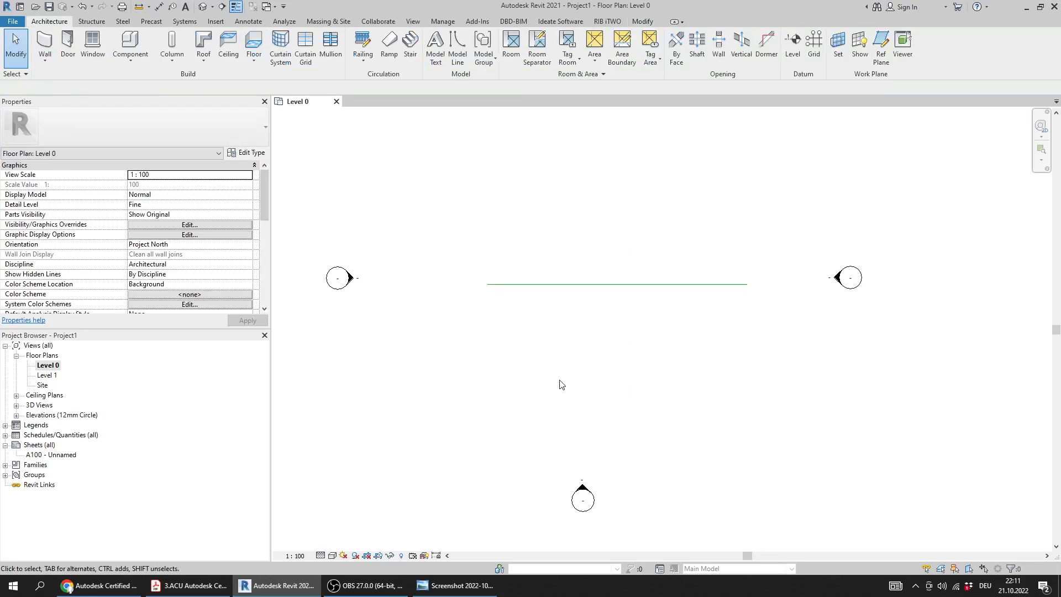
Open the Site floor plan and the default 3D view to check the model line's visibility in each
double_click(44, 385)
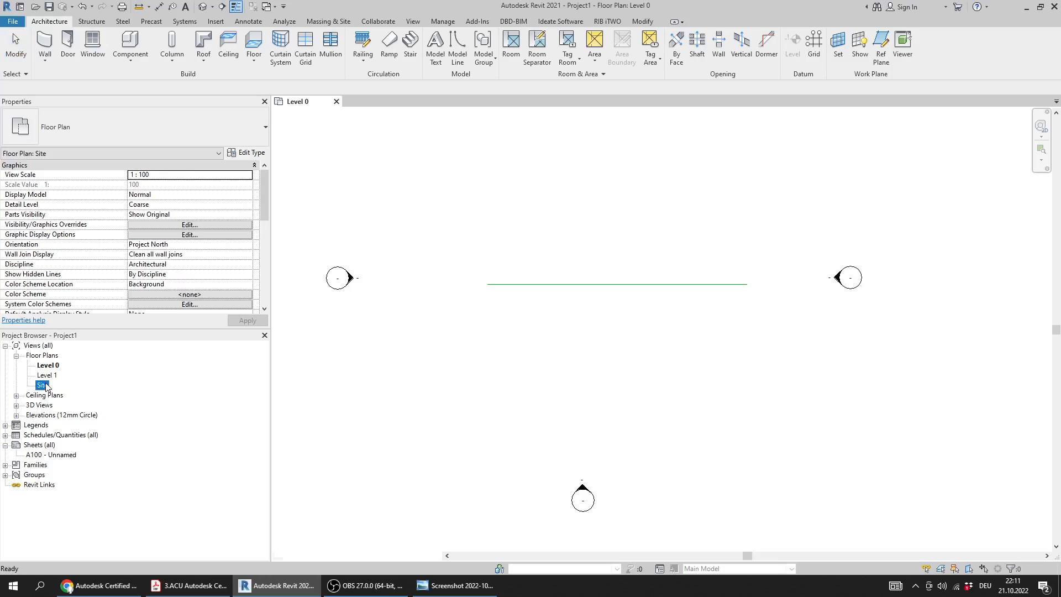
middle_drag(610, 253, 604, 301)
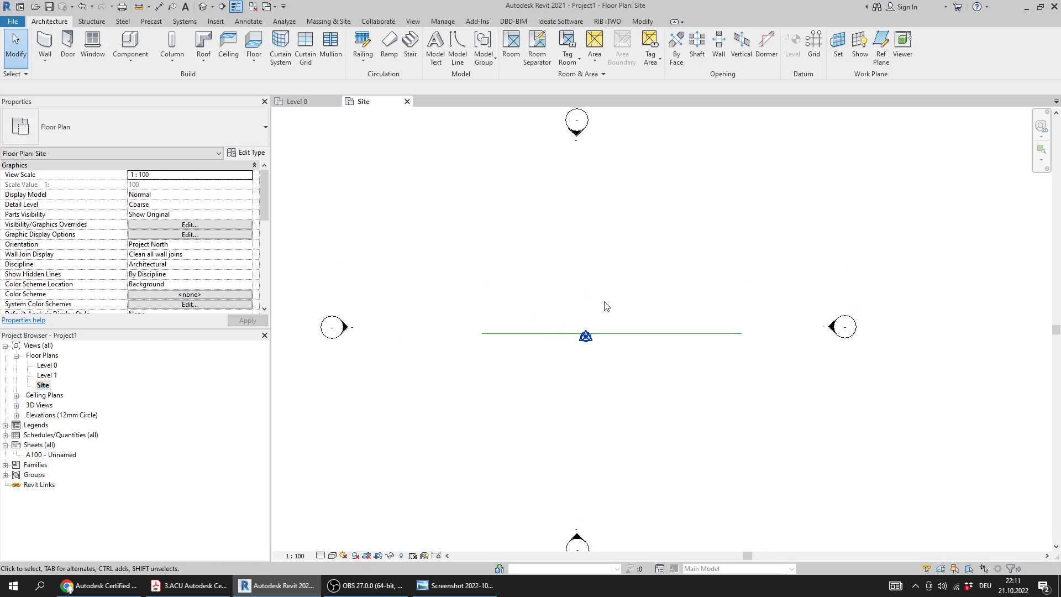
double_click(46, 408)
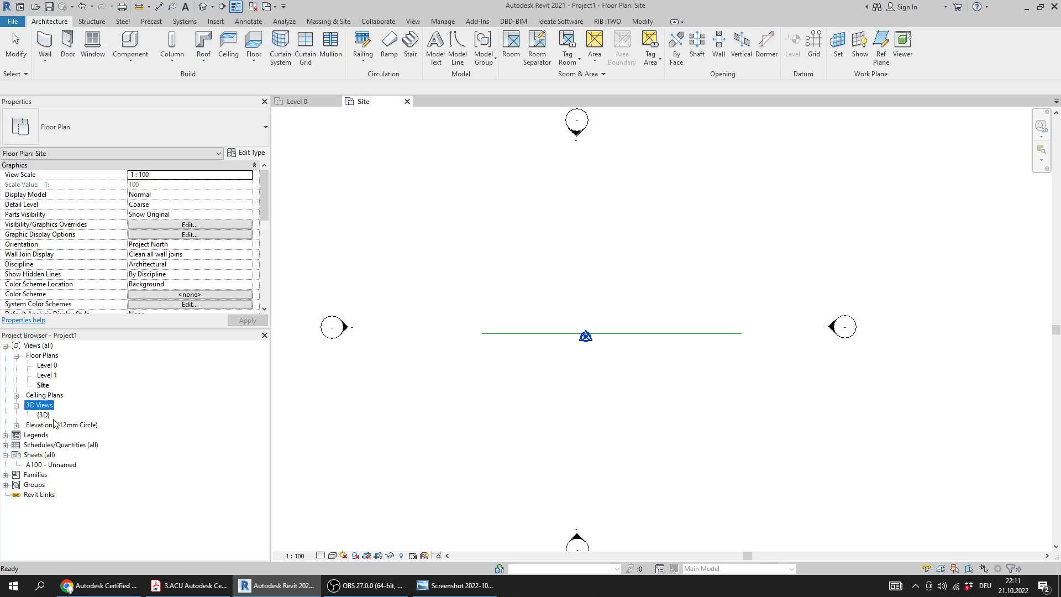
click(38, 415)
double_click(45, 415)
shift+middle_drag(545, 403, 614, 426)
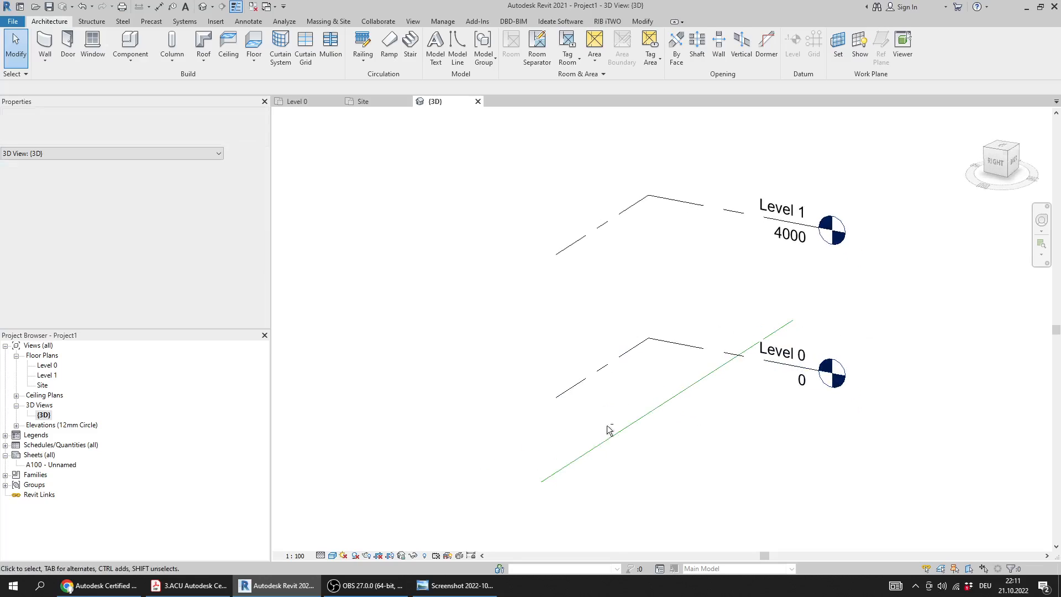
Open the North elevation and examine the selected model line at Level 0
double_click(73, 429)
double_click(44, 445)
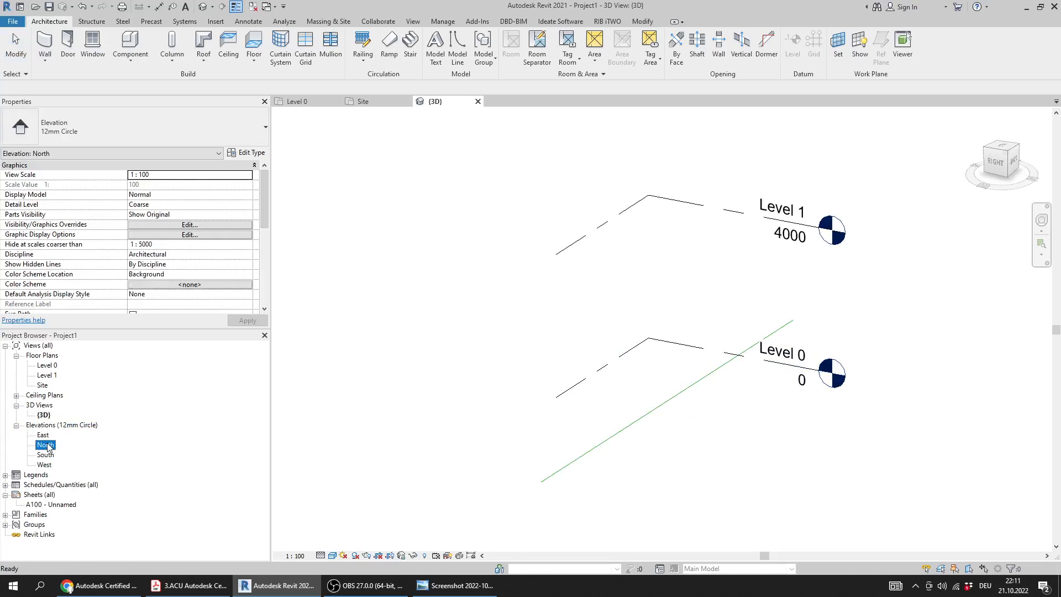
scroll(585, 374, down, 3)
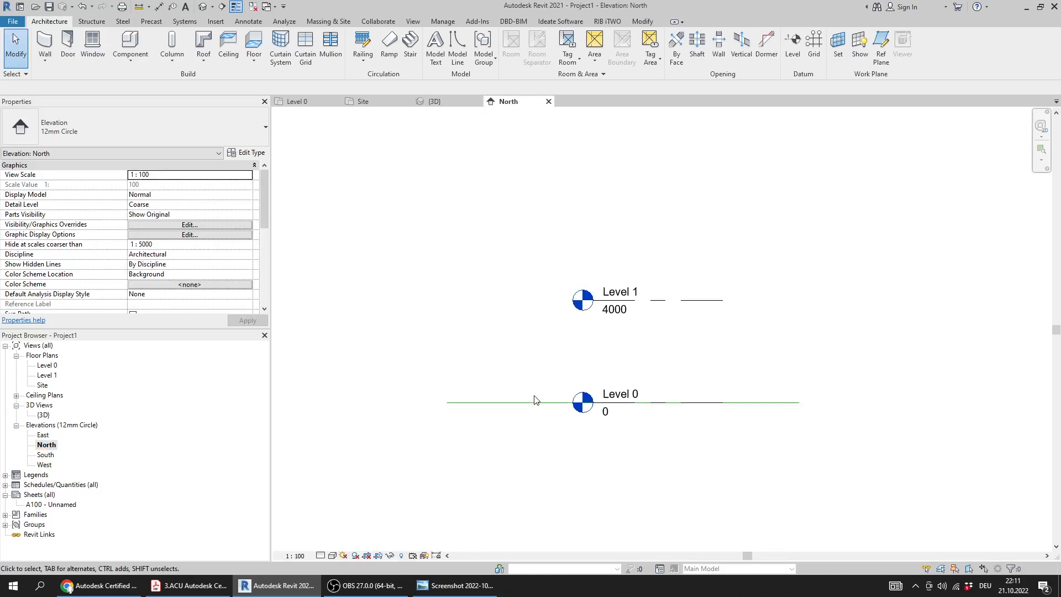
click(531, 405)
scroll(547, 348, up, 2)
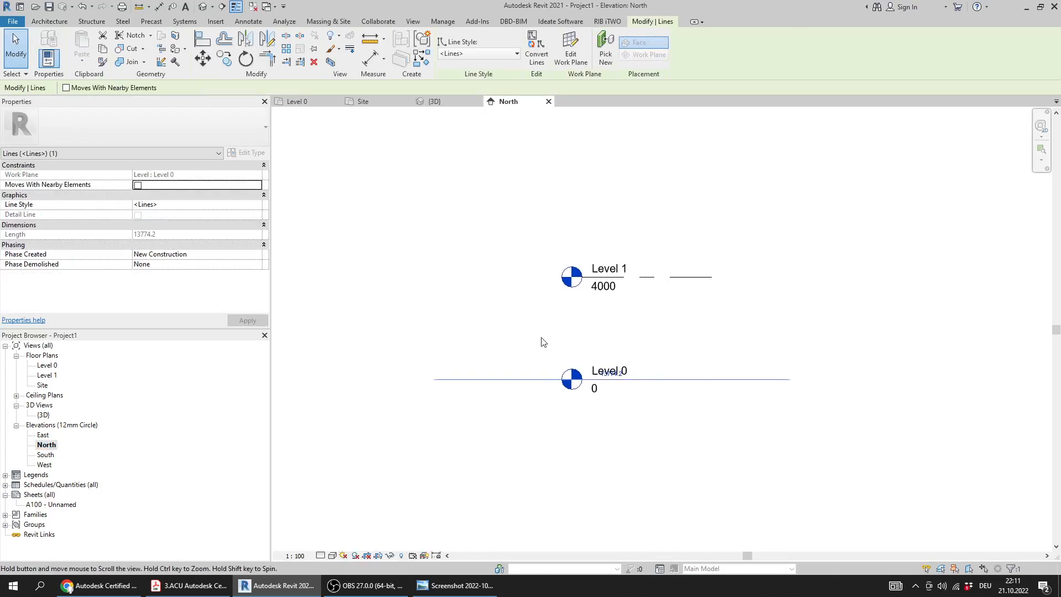
scroll(536, 310, up, 1)
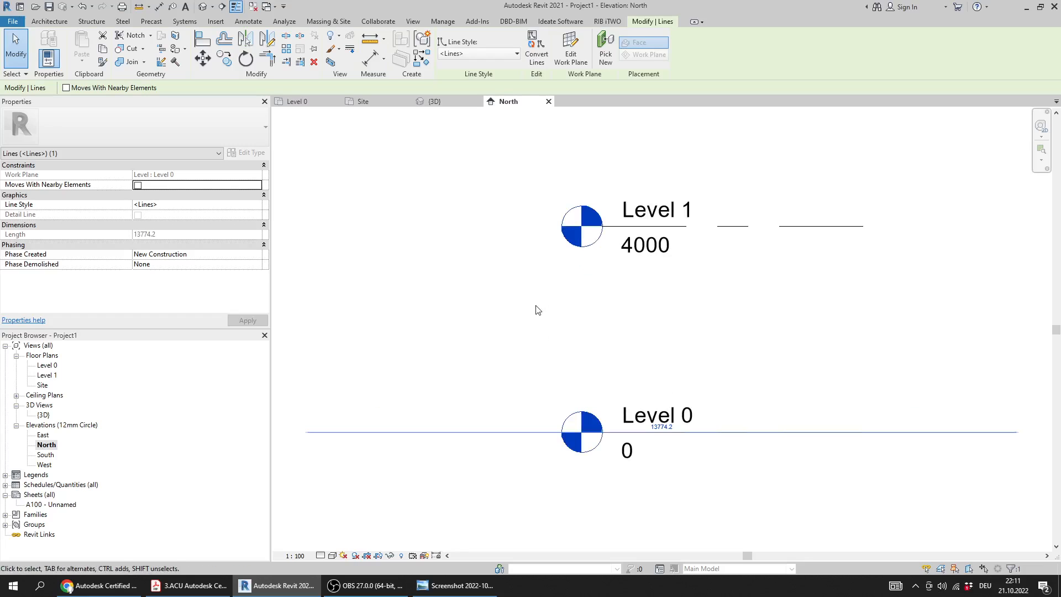
scroll(557, 319, down, 4)
middle_drag(651, 370, 575, 341)
scroll(560, 331, up, 1)
scroll(560, 333, up, 2)
scroll(545, 307, up, 1)
scroll(505, 315, down, 3)
middle_drag(523, 297, 623, 309)
Consult the answer key screenshot and reread Question 22 about model line visibility in the practice test PDF
click(455, 586)
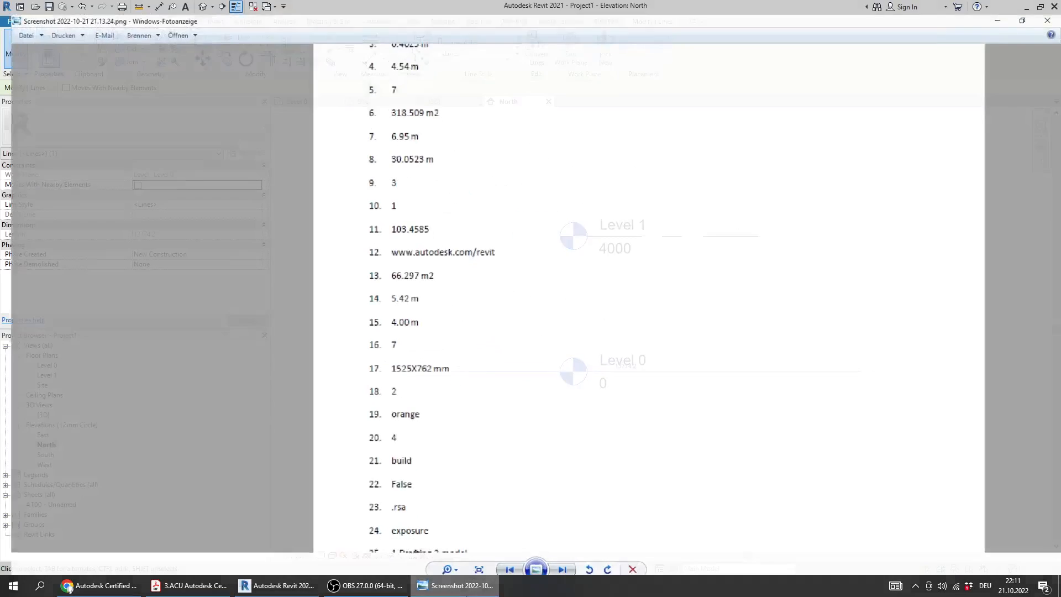
click(191, 585)
drag(101, 386, 164, 388)
click(234, 387)
drag(251, 387, 657, 397)
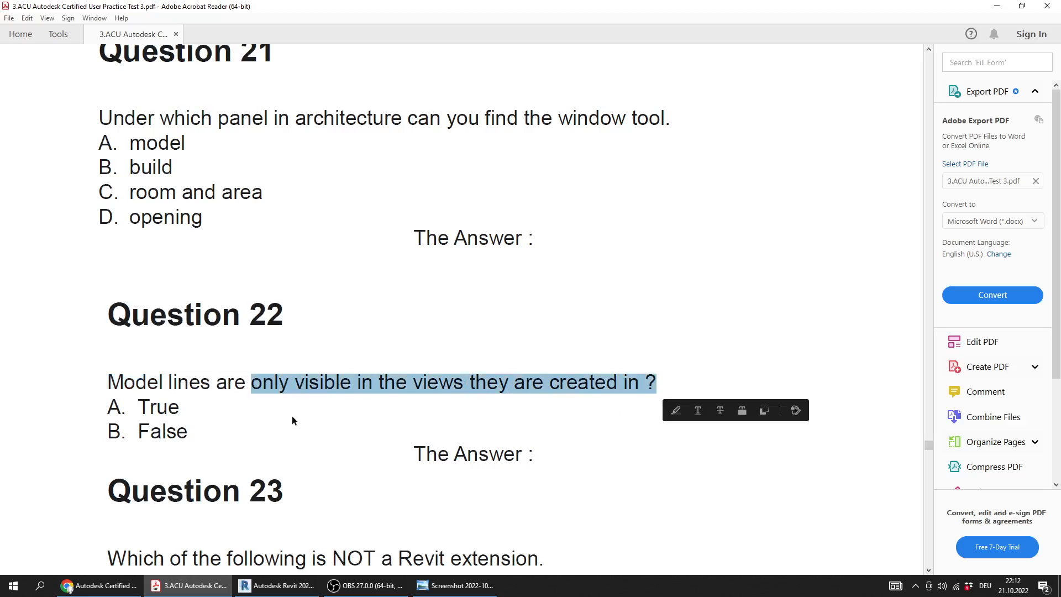
drag(158, 387, 91, 392)
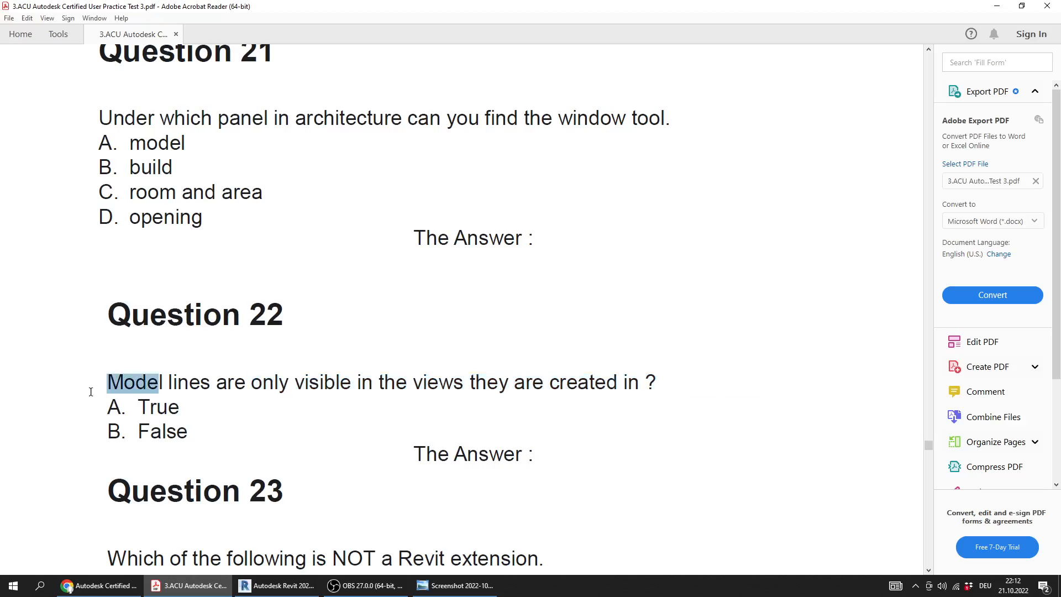
click(138, 388)
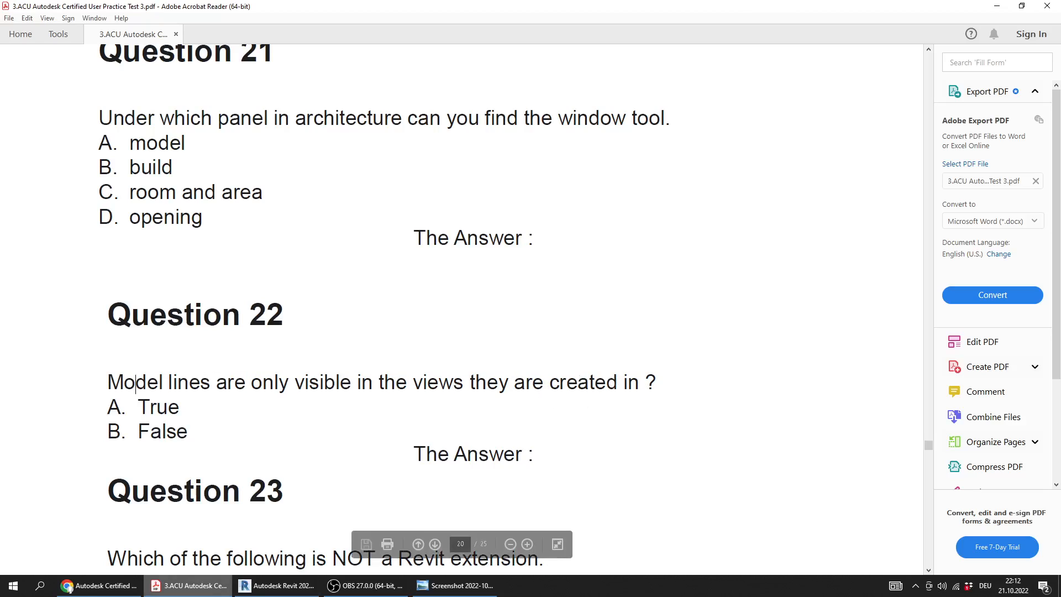
Switch to Revit and draw a horizontal Thin Lines detail line about 13,370 mm long above the model line on the Level 0 plan
click(277, 585)
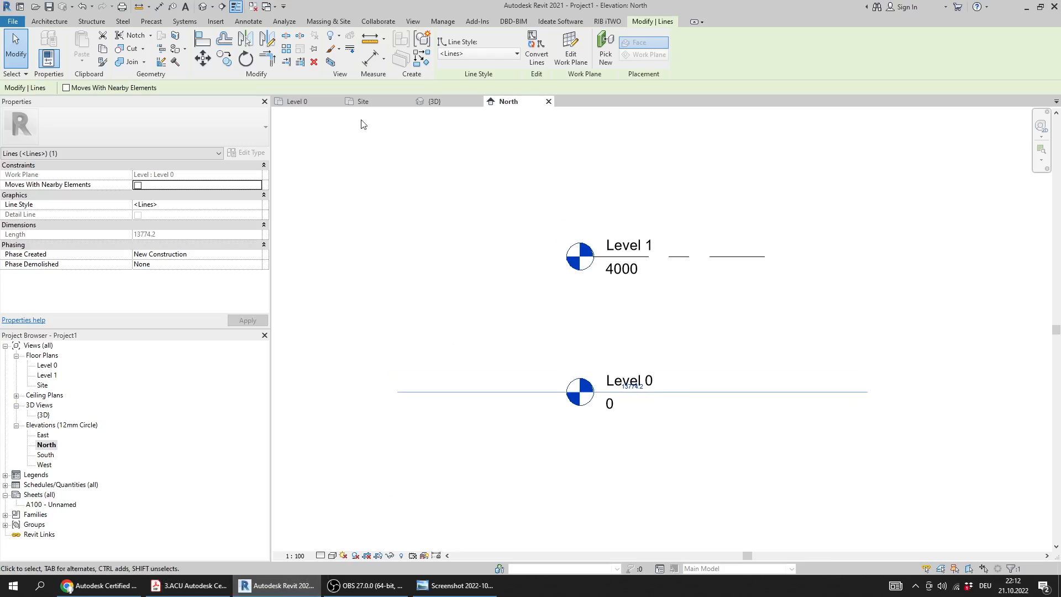
click(297, 101)
click(573, 332)
middle_drag(582, 306, 563, 343)
scroll(564, 259, up, 2)
middle_drag(590, 266, 570, 305)
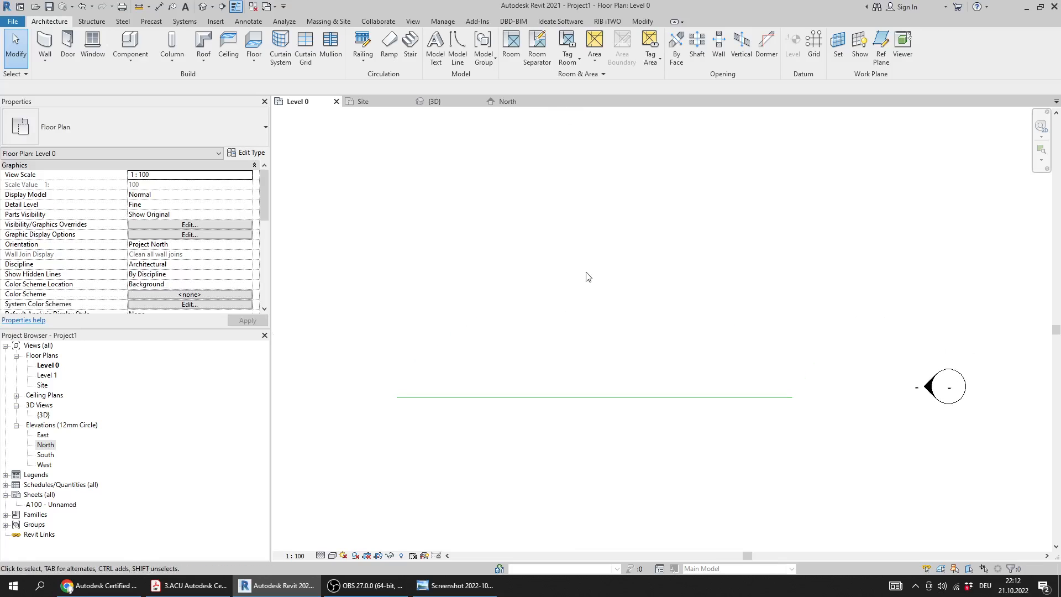
middle_drag(554, 245, 549, 256)
middle_drag(570, 320, 558, 329)
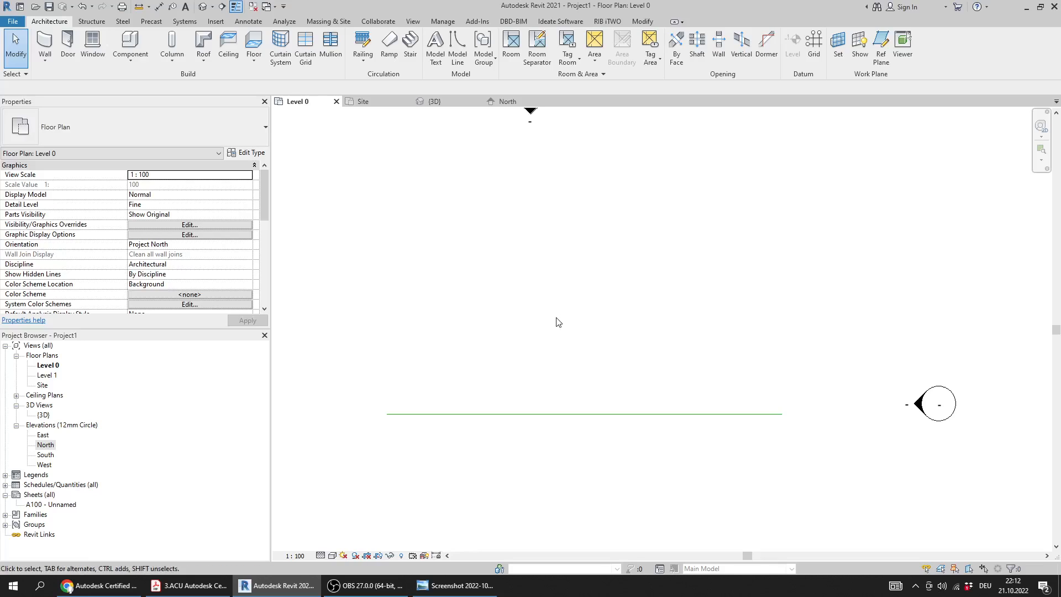
click(257, 23)
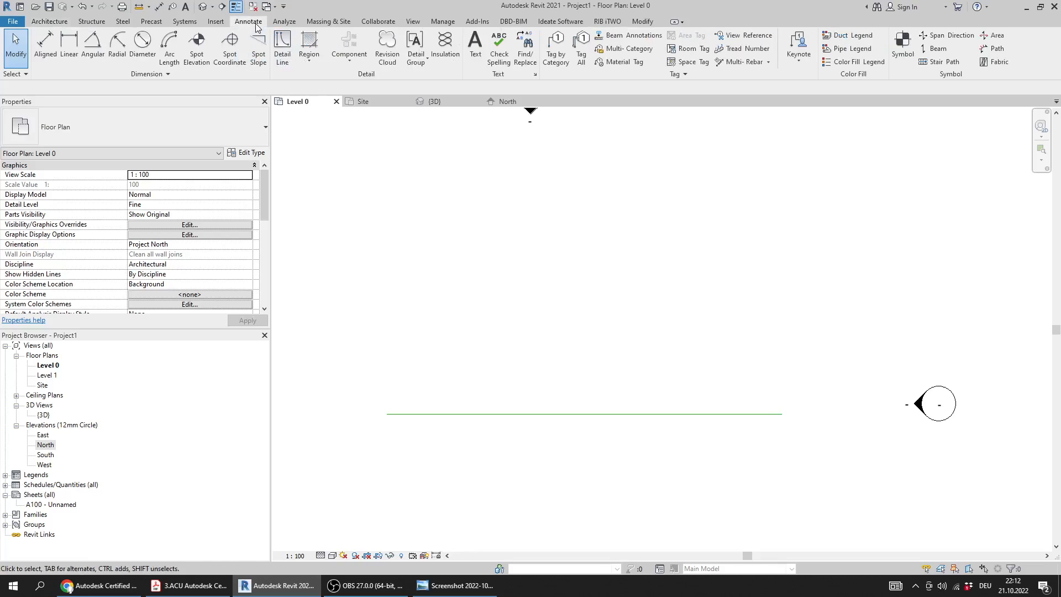
click(282, 49)
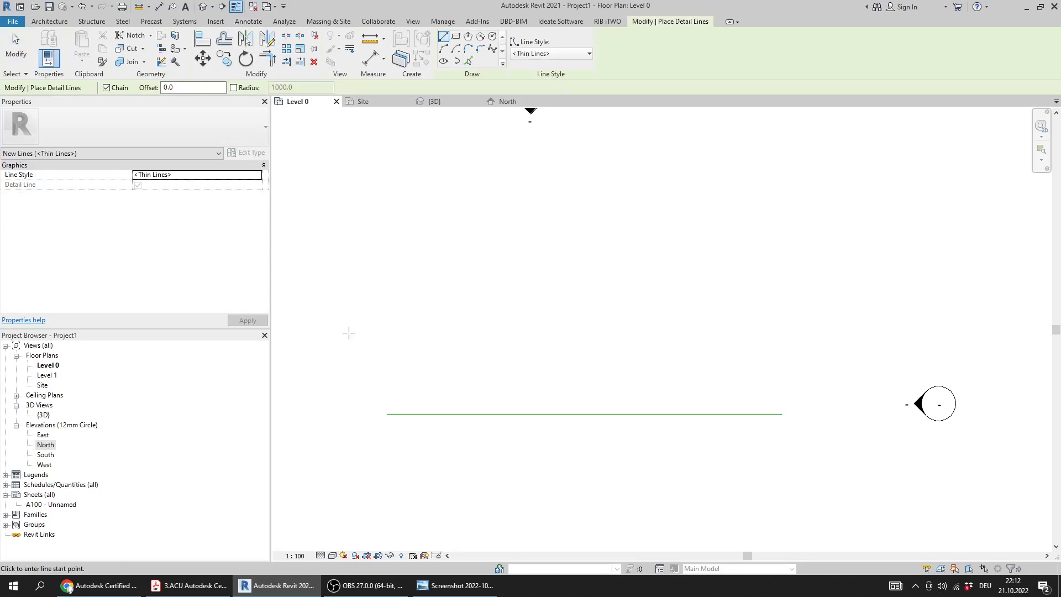
click(392, 322)
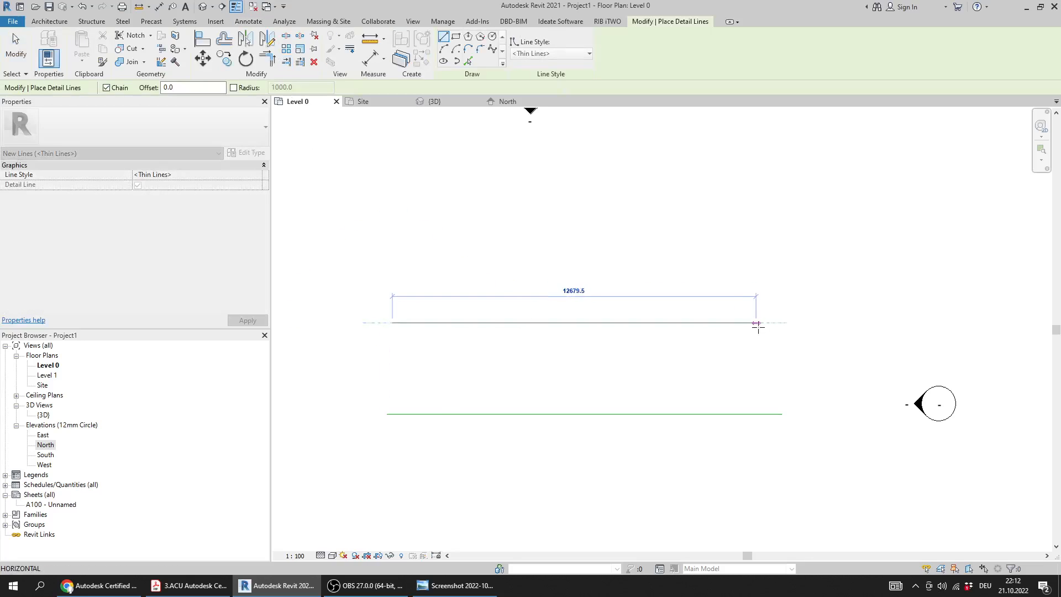
click(776, 323)
key(Escape)
key(Escape)
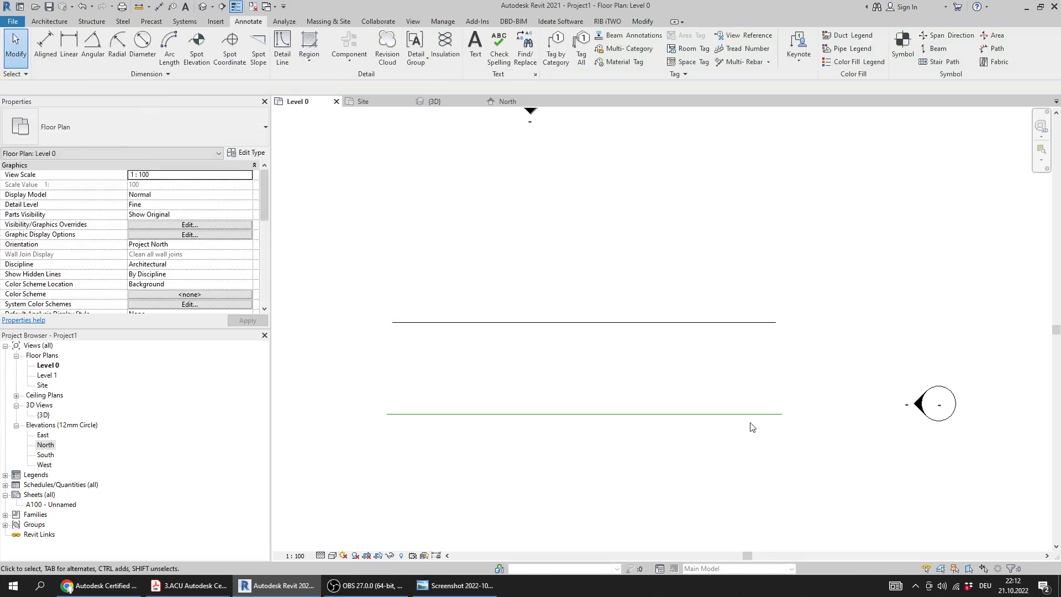
click(719, 324)
click(684, 389)
Check the Site plan, the 3D view and the North elevation for the detail line drawn on Level 0
click(365, 105)
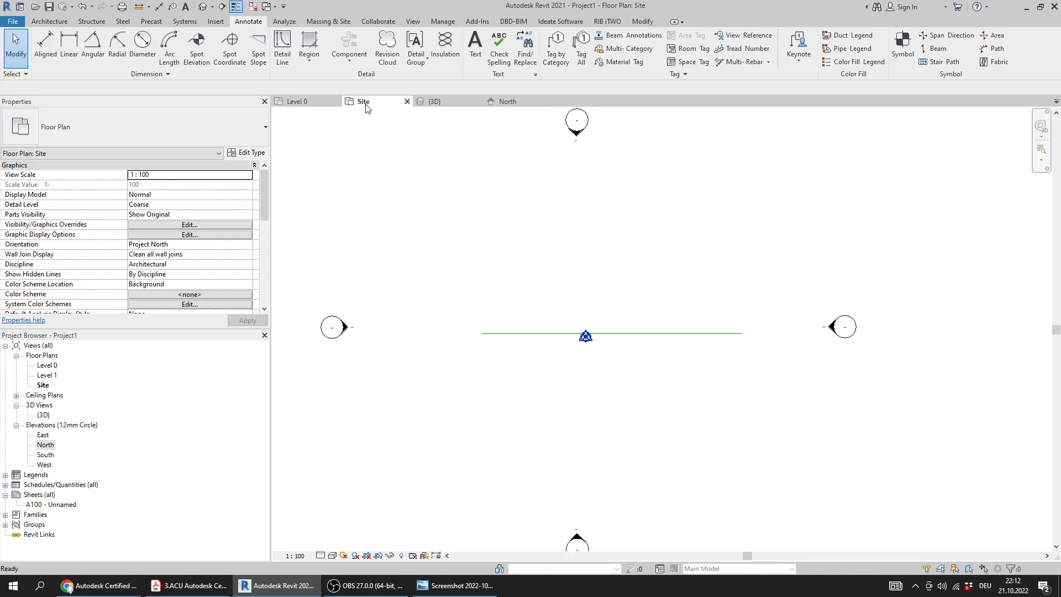
middle_drag(667, 284, 647, 322)
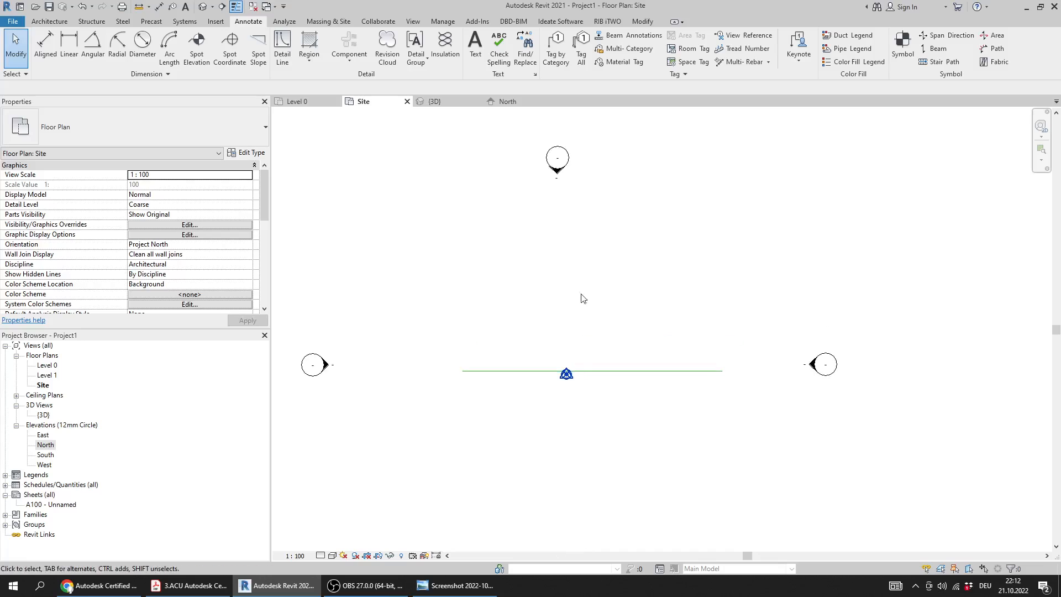
click(455, 106)
mouse_move(704, 426)
shift+middle_down()
mouse_move(610, 392)
mouse_move(694, 407)
shift+middle_up()
click(505, 105)
scroll(611, 379, down, 2)
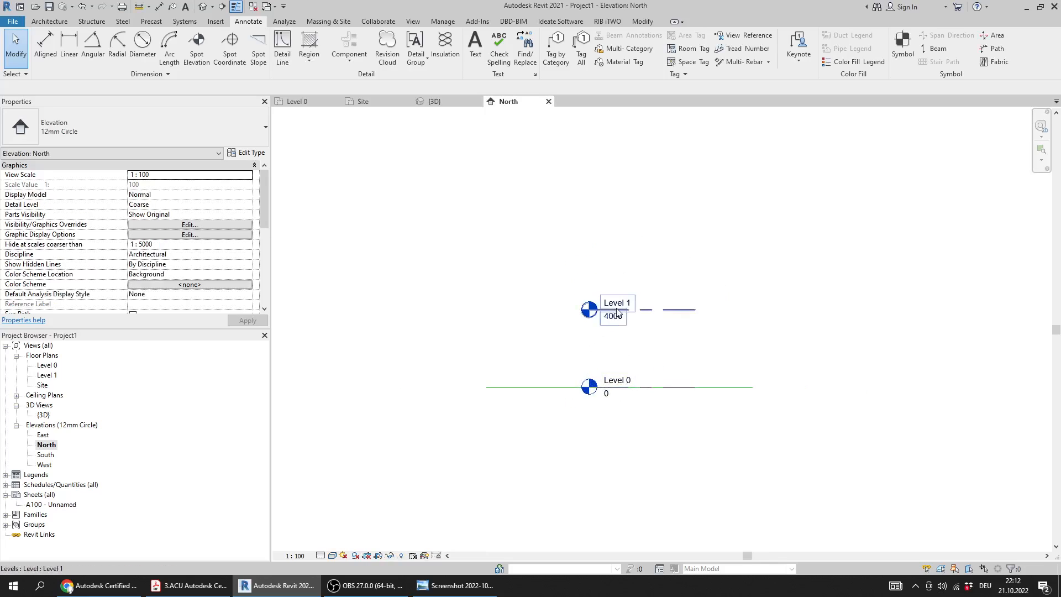
Return to the Level 0 floor plan and inspect the selected detail line above the model line
click(303, 102)
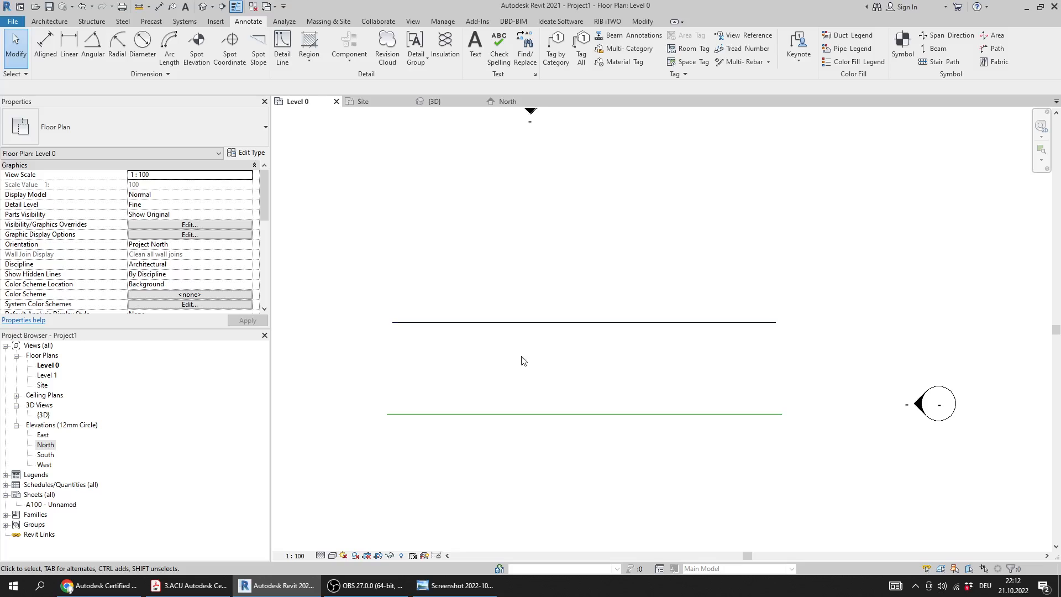
click(528, 323)
drag(615, 244, 536, 370)
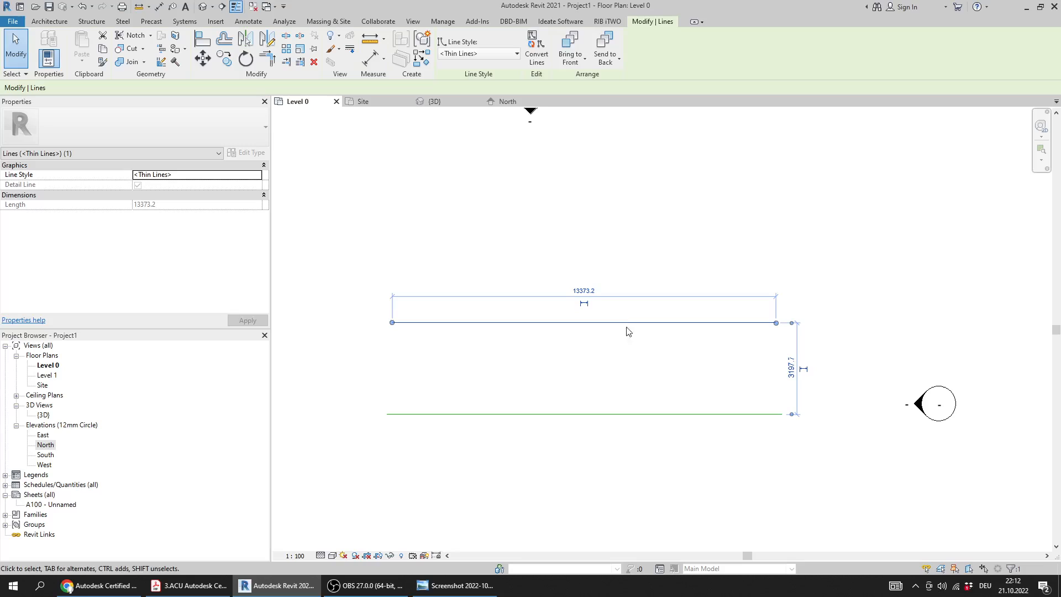
click(616, 265)
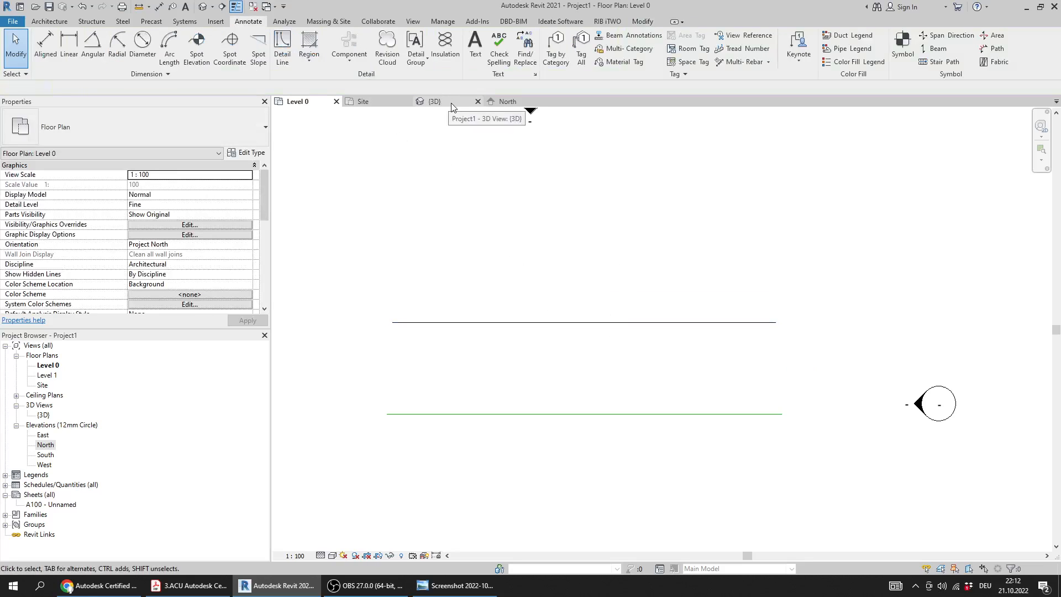
Draw a horizontal Thin Lines detail line about 13,960 mm long above Level 1 in the North elevation and select it
click(516, 105)
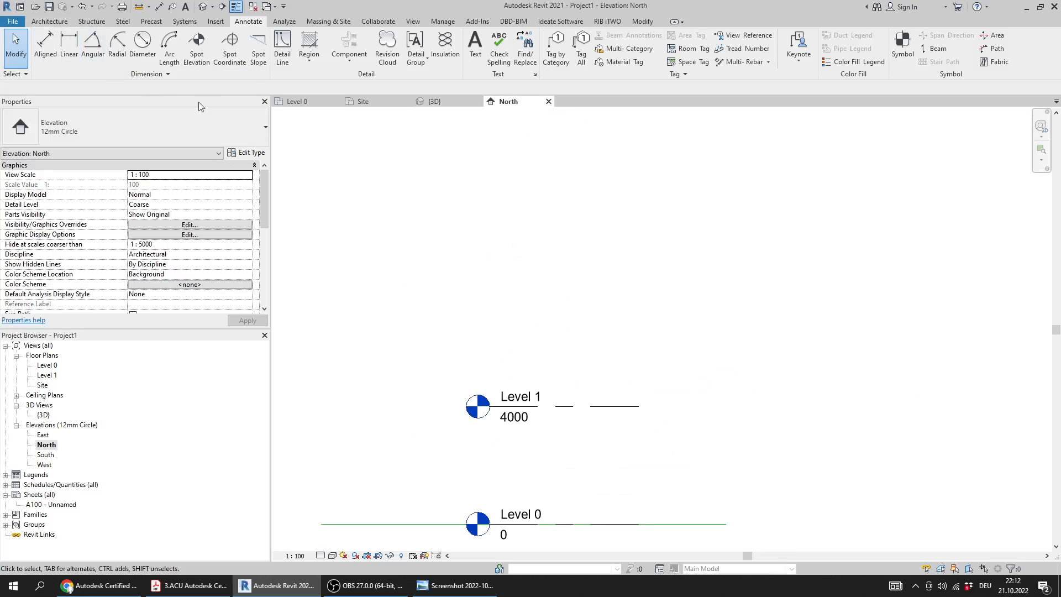
click(283, 55)
click(399, 278)
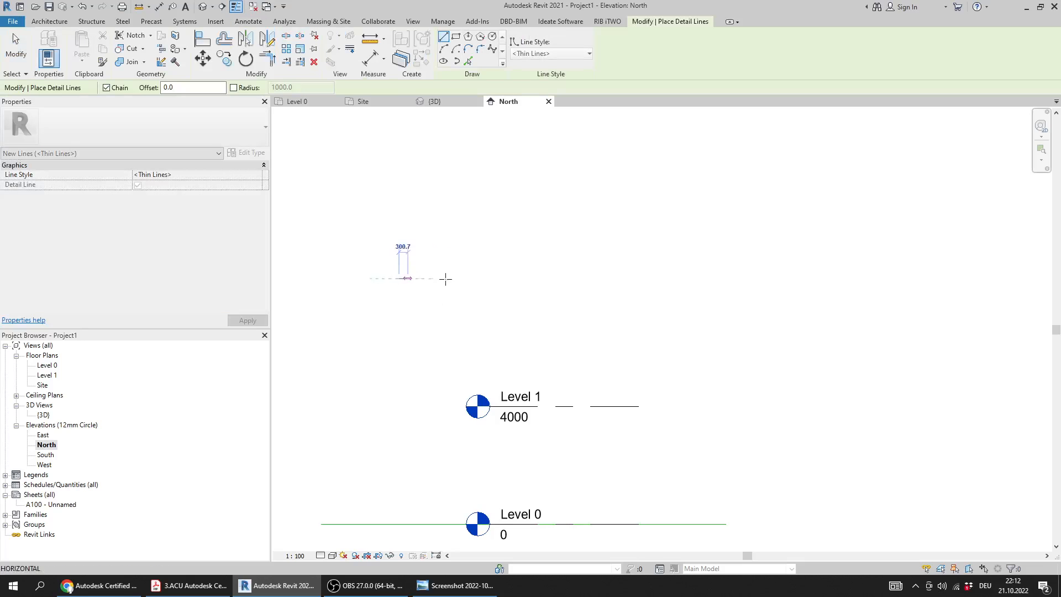
click(810, 278)
key(Escape)
key(Escape)
scroll(701, 327, down, 3)
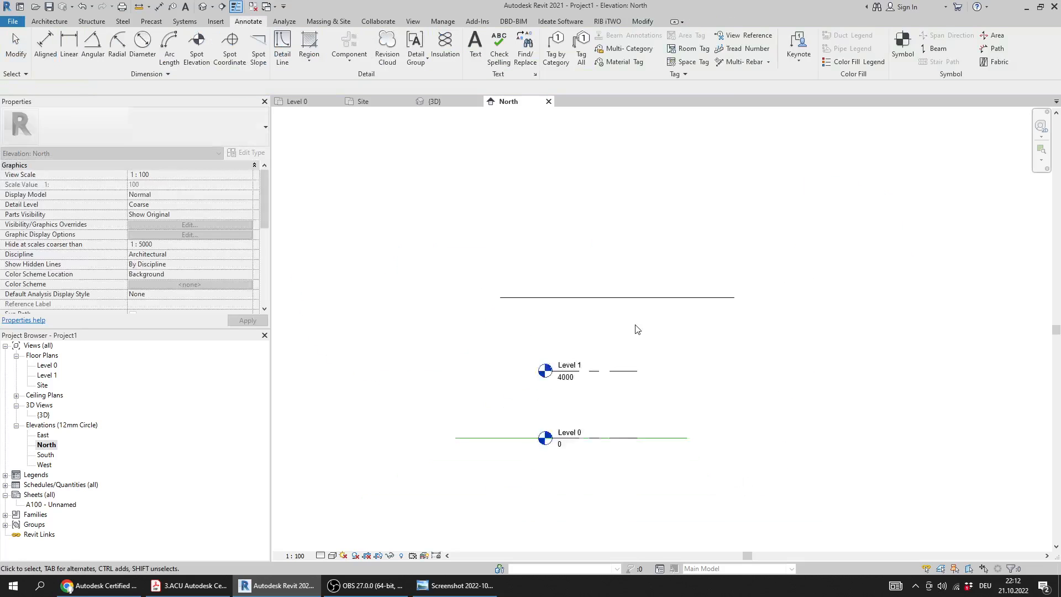
drag(758, 227, 745, 296)
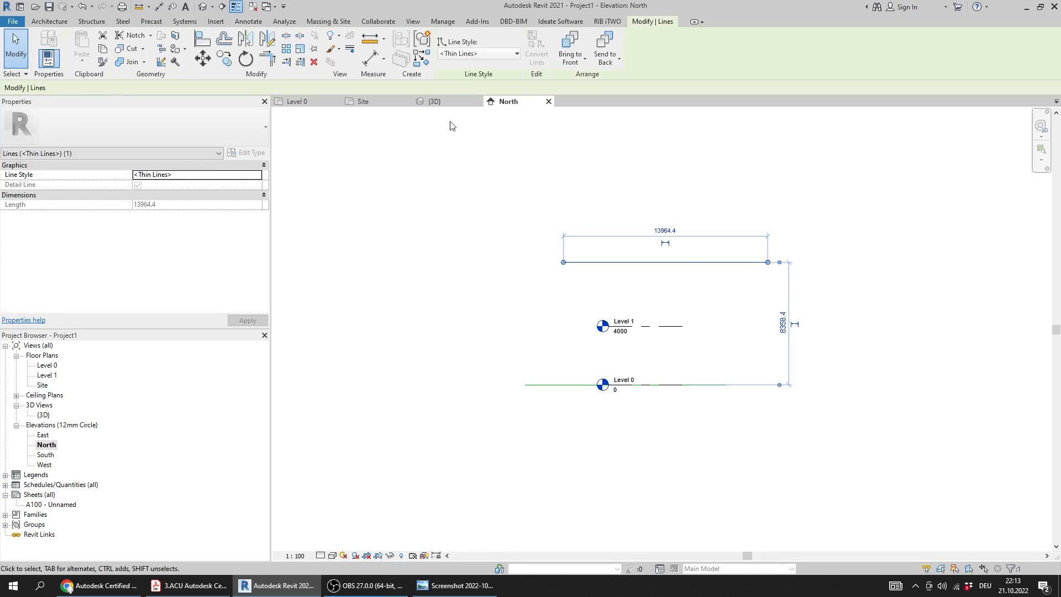
Check the 3D view, the Site plan and the Level 0 plan for the detail line drawn in the North elevation
click(434, 101)
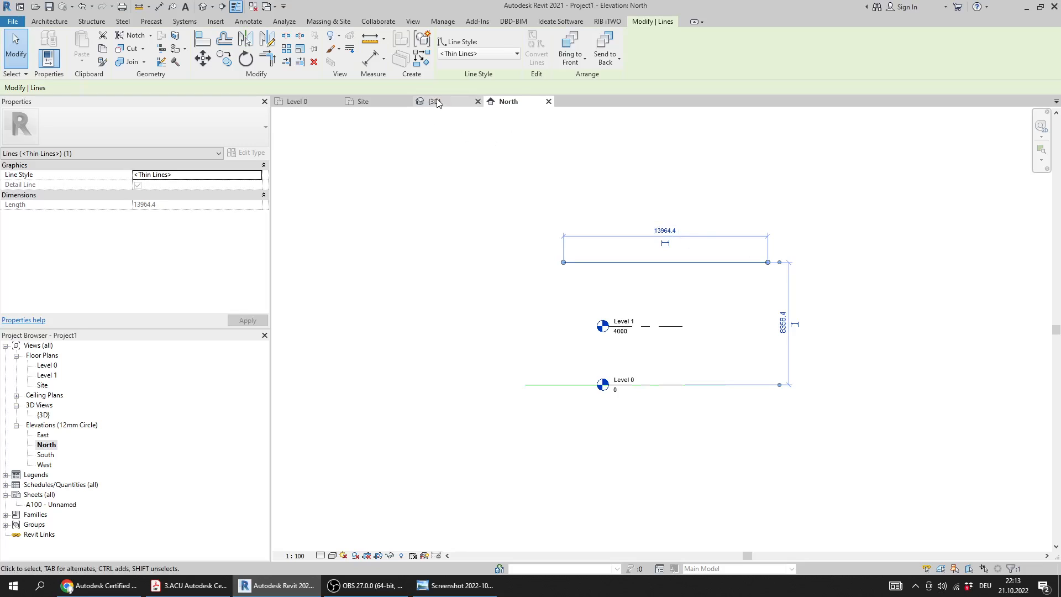
shift+middle_drag(663, 321, 590, 387)
click(362, 101)
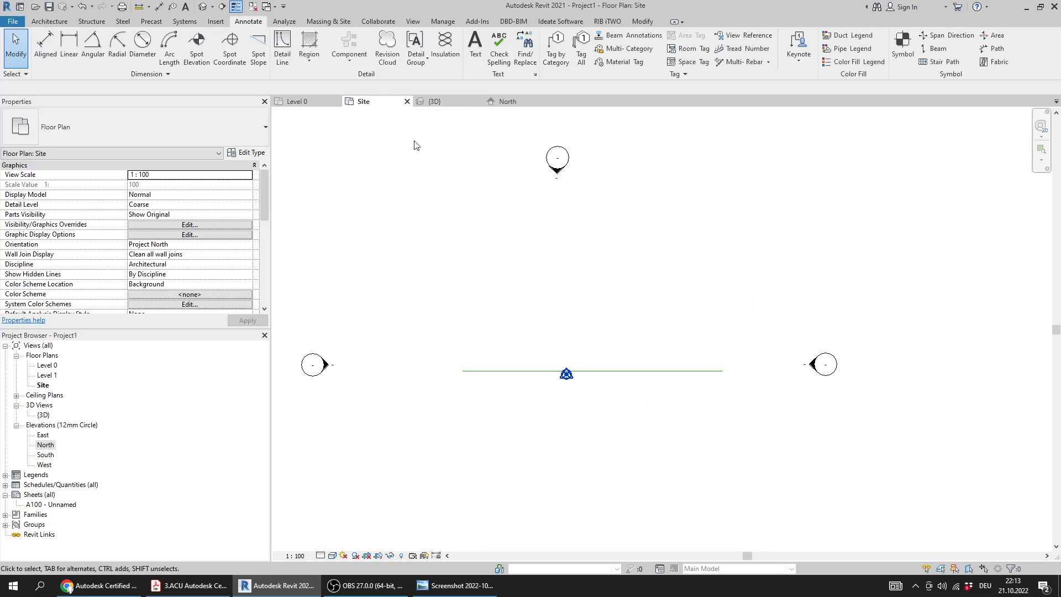
click(297, 101)
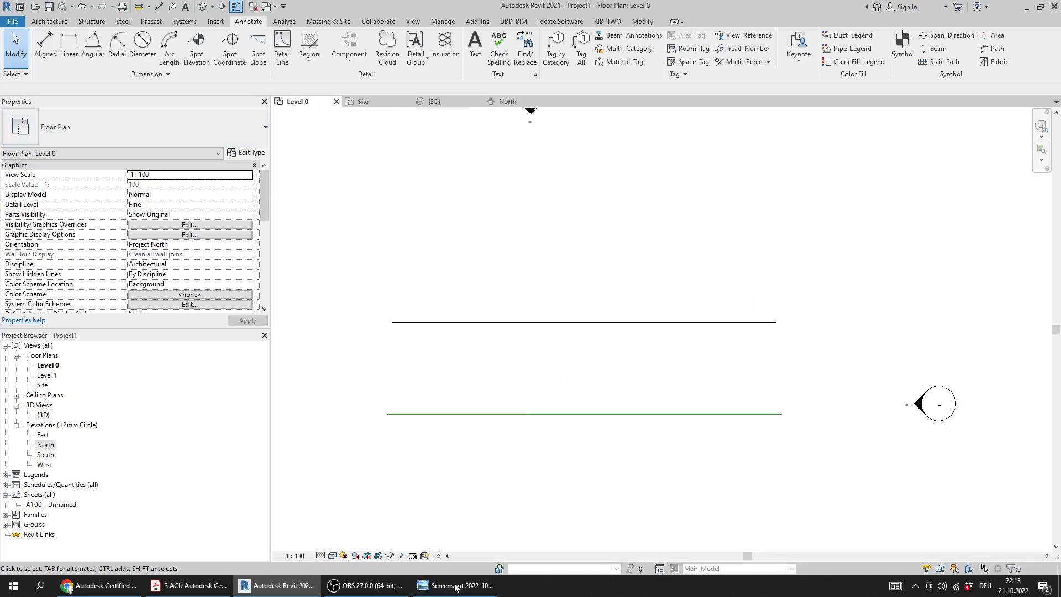
Go to Question 23 about Revit file extensions in the PDF and consult the answer key screenshot
click(188, 586)
scroll(248, 299, down, 1)
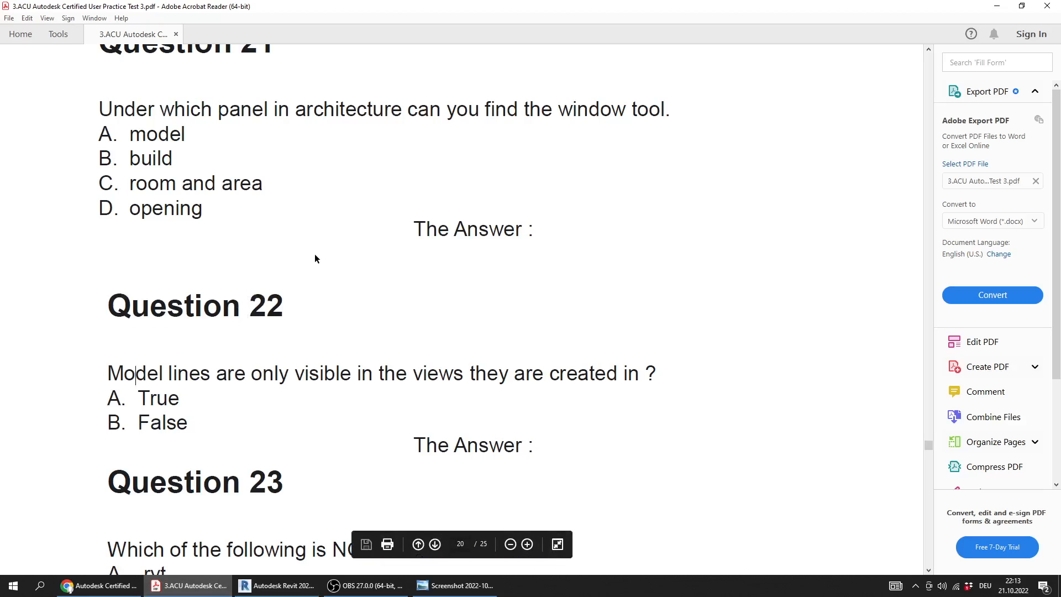
scroll(314, 255, down, 2)
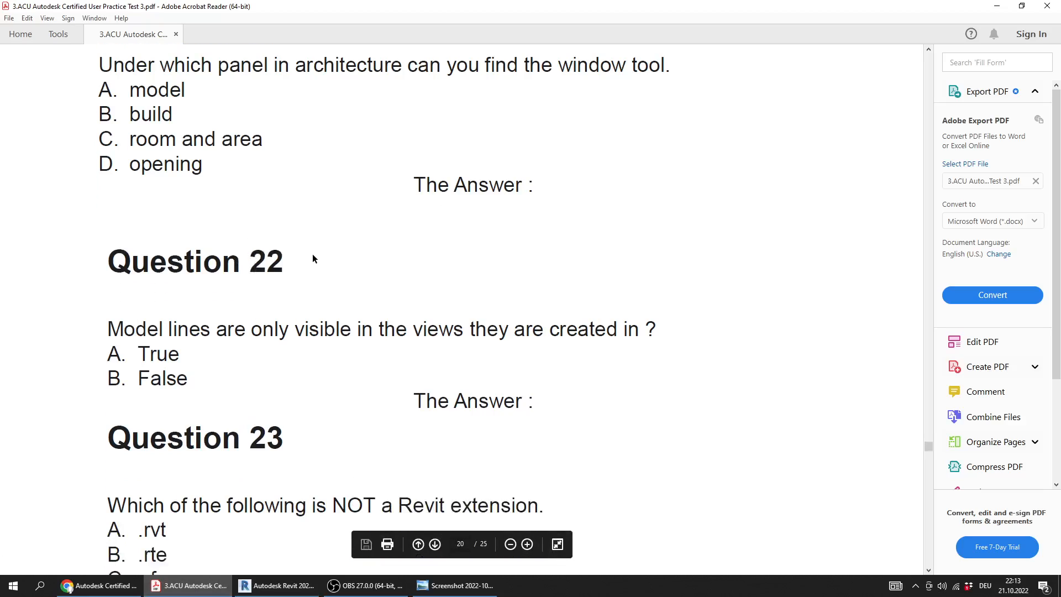
click(447, 585)
drag(389, 429, 382, 343)
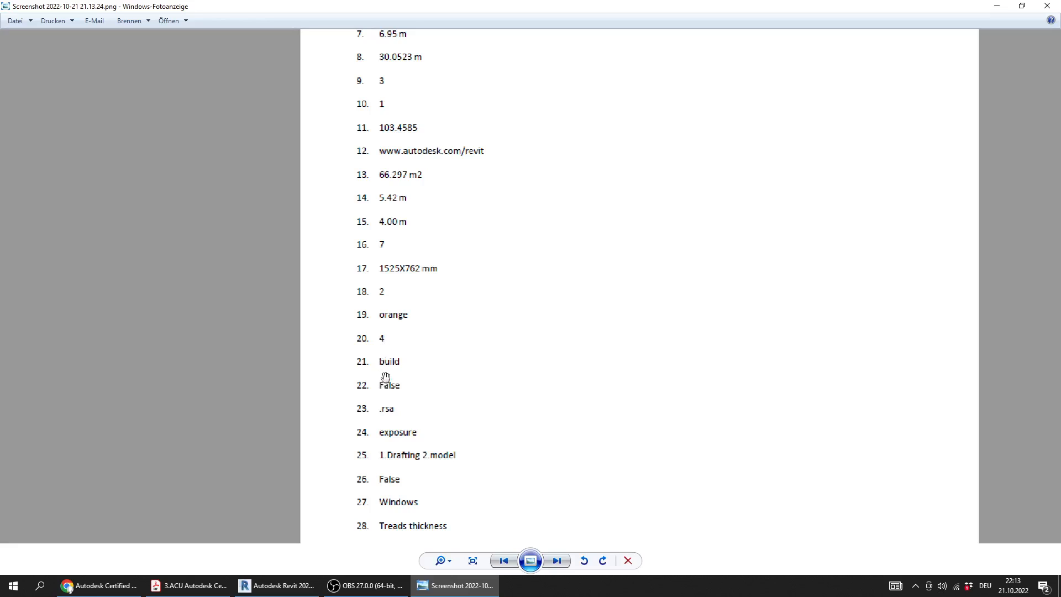
Switch to the practice test PDF and go through Question 23's options, selecting .rsa, .rvt, .rte and .rfa in turn
click(462, 585)
scroll(174, 304, down, 3)
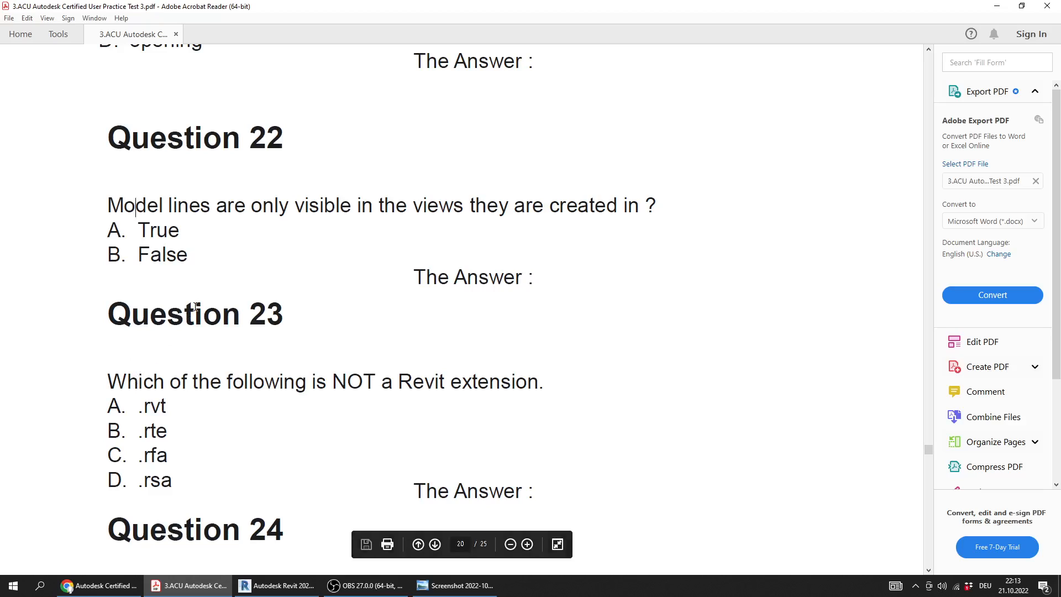
scroll(282, 358, down, 1)
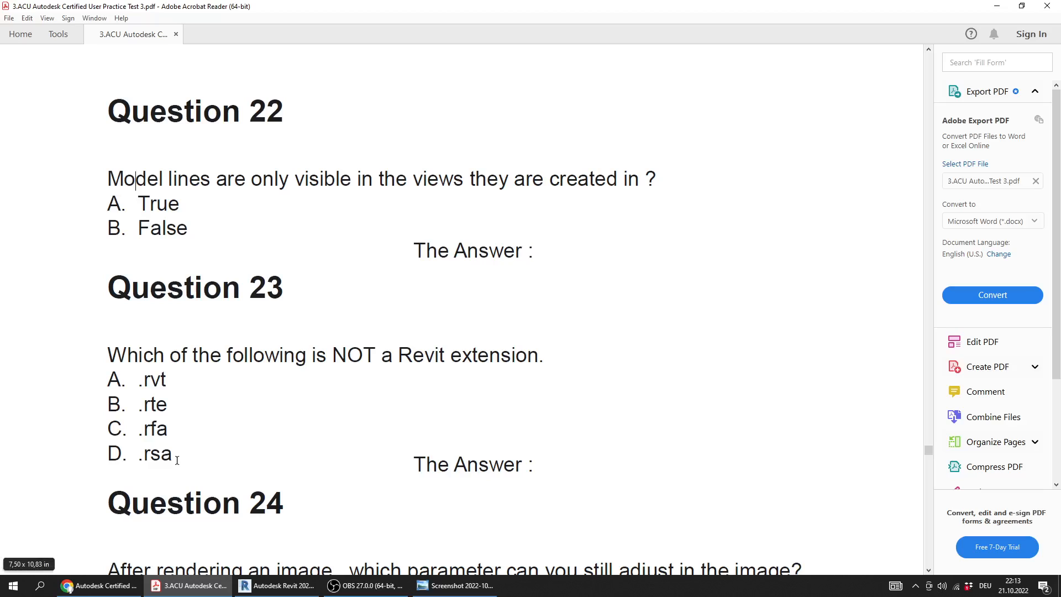
double_click(155, 455)
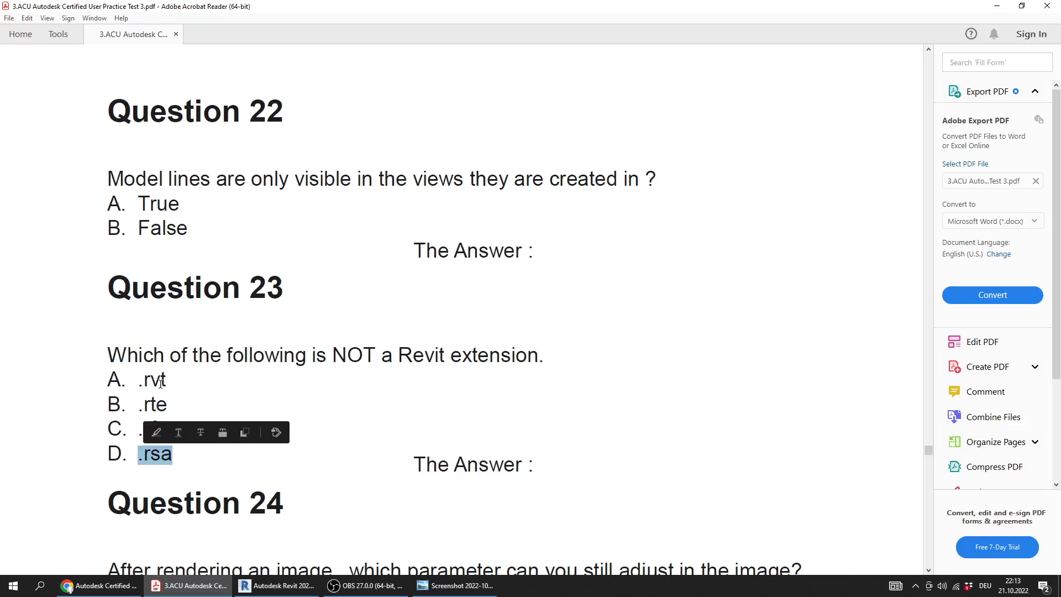
drag(168, 382, 140, 391)
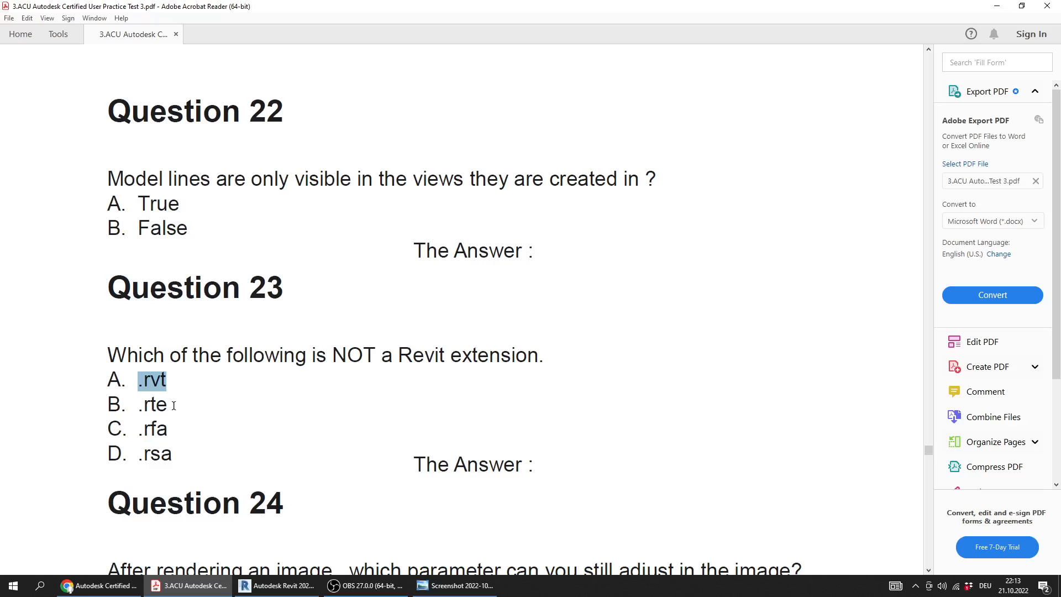
double_click(160, 406)
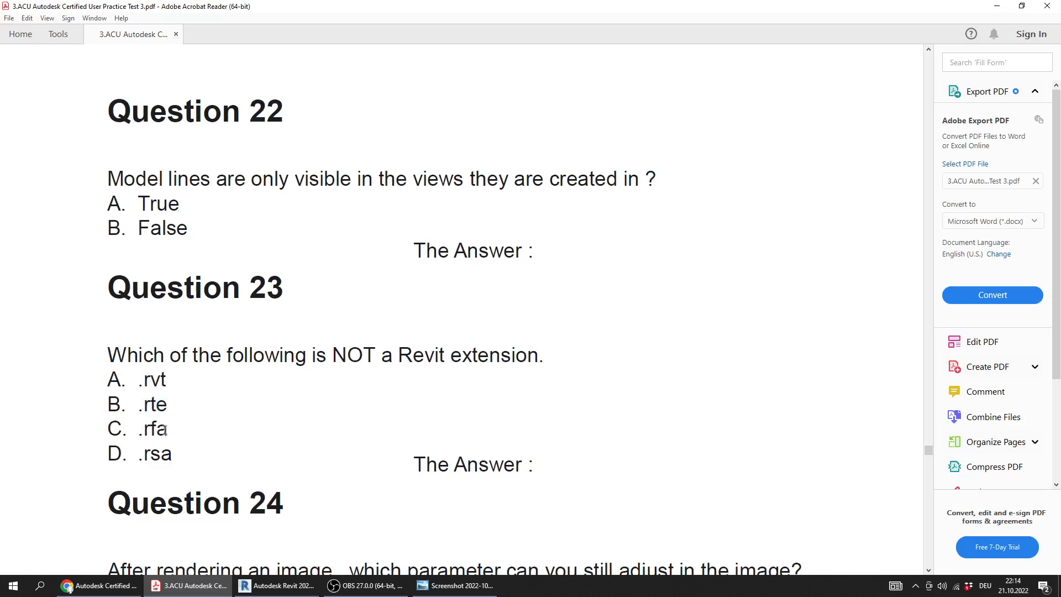
double_click(142, 432)
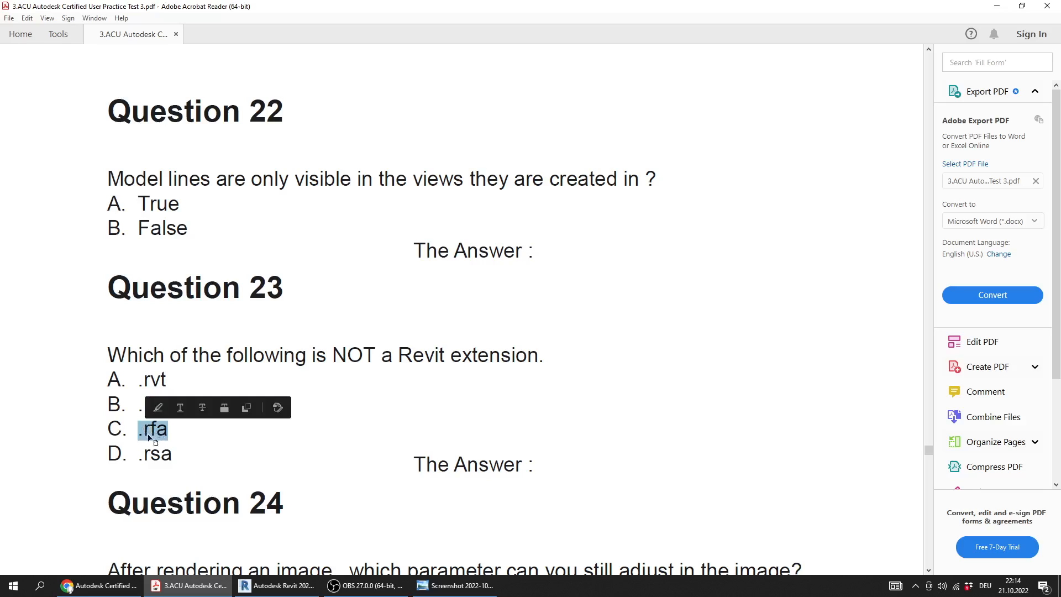
Switch to Revit, check the file type offered for saving the project as a template, and cancel without saving
click(276, 585)
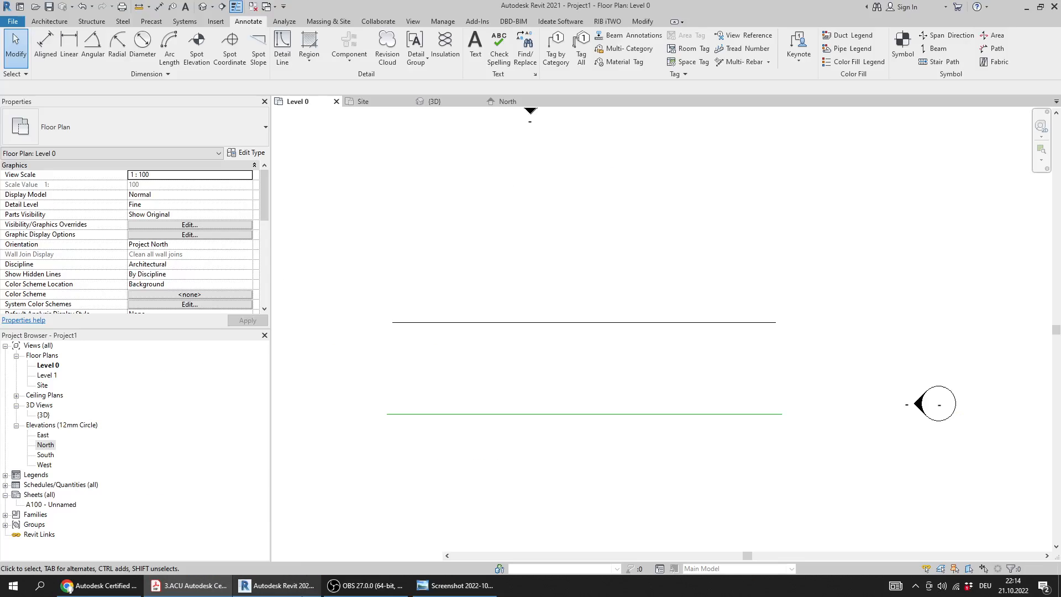
click(12, 21)
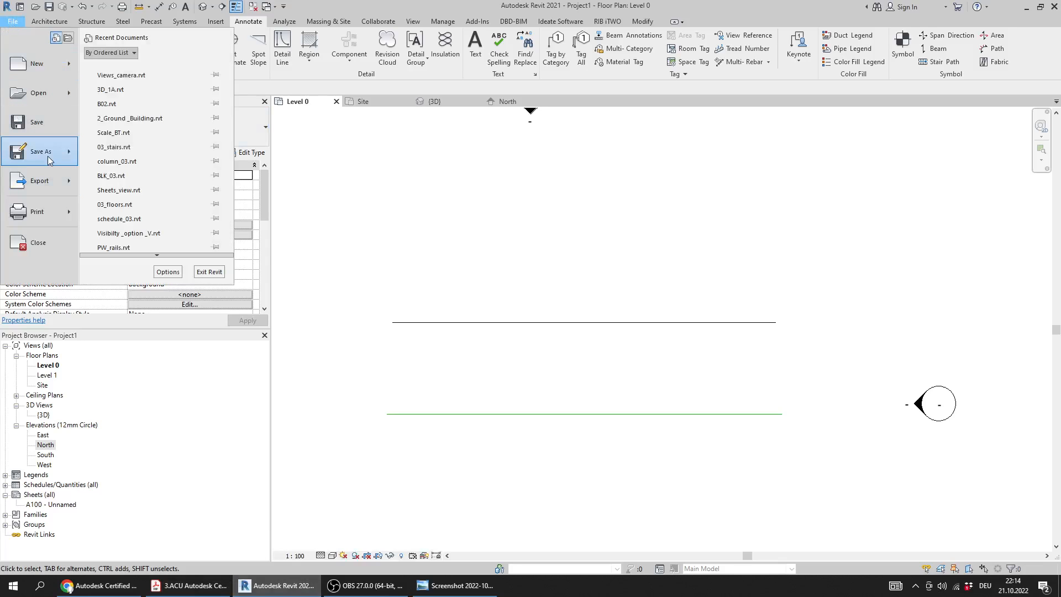
mouse_move(49, 160)
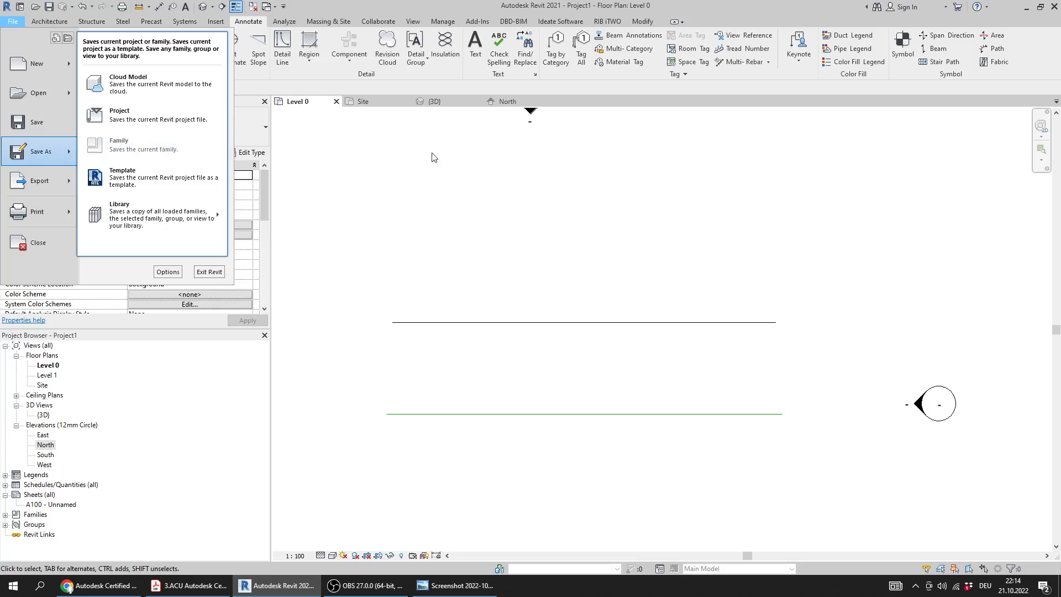
click(202, 191)
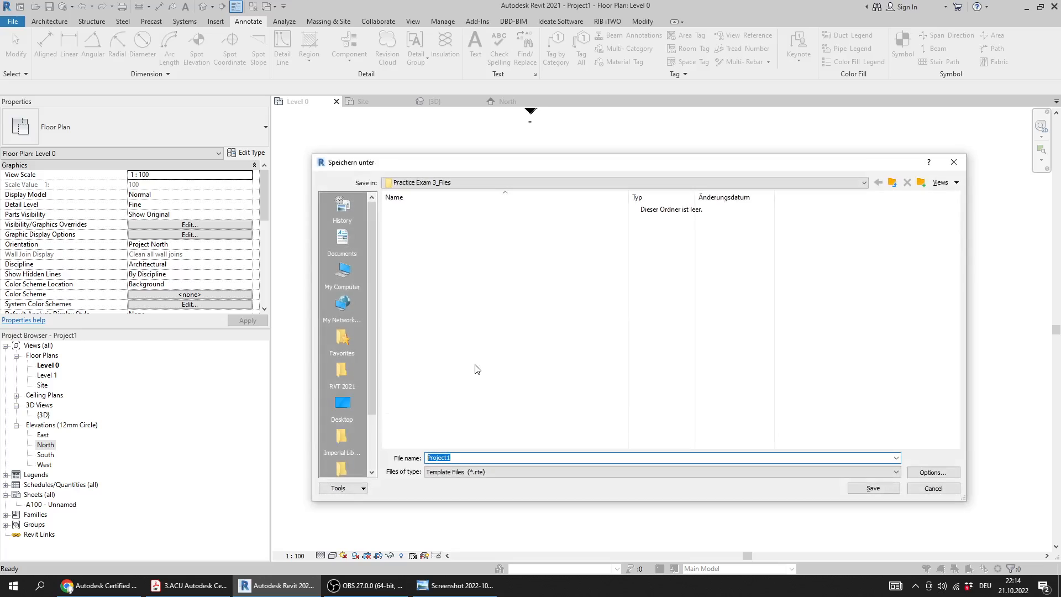
click(443, 476)
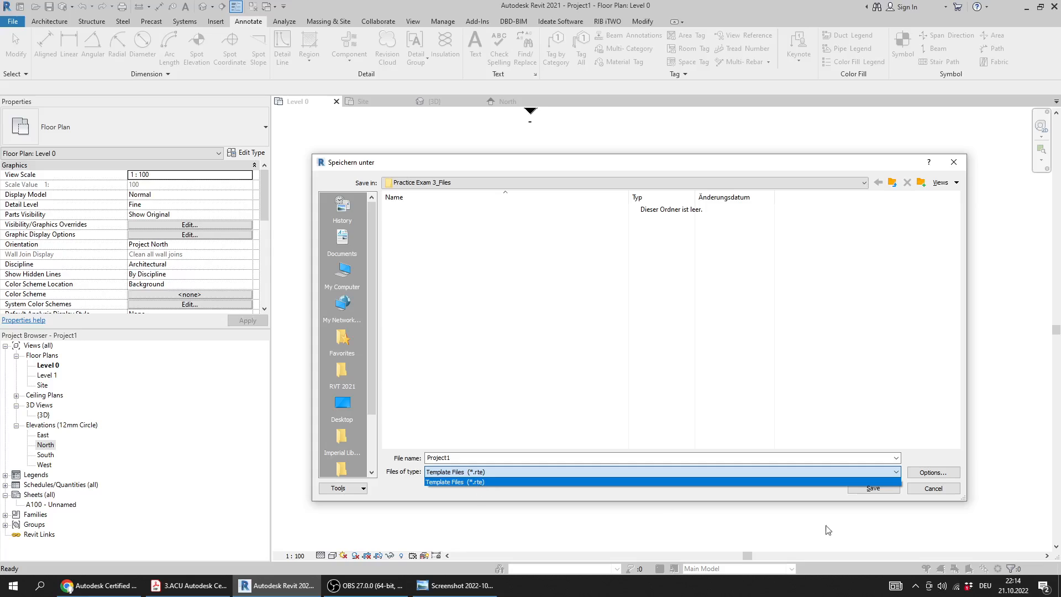
click(943, 491)
click(944, 491)
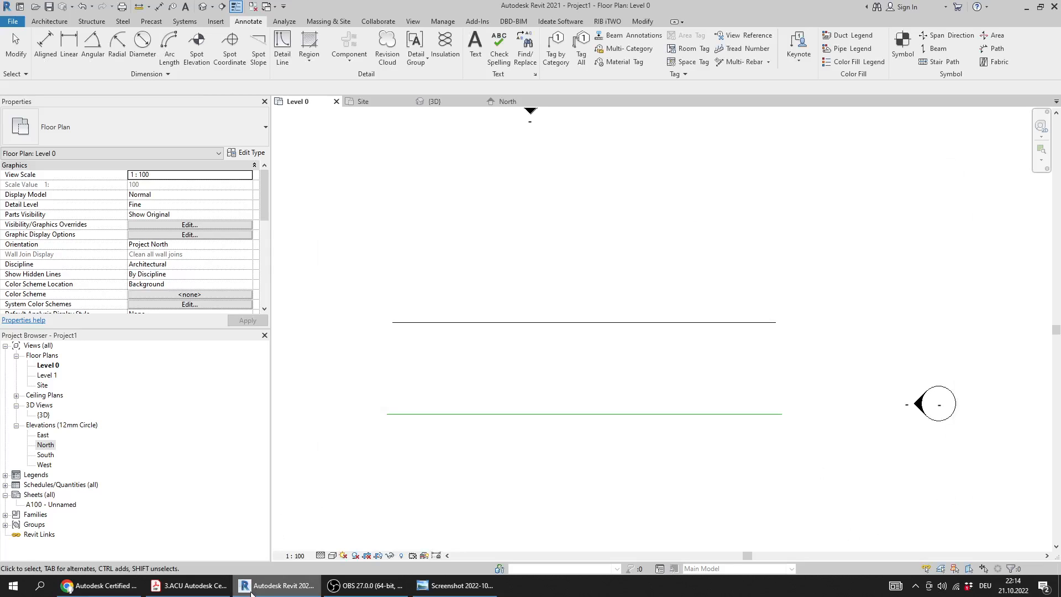
Look up Question 23's answer in the answer key screenshot and move on to Question 24 in the PDF
click(178, 585)
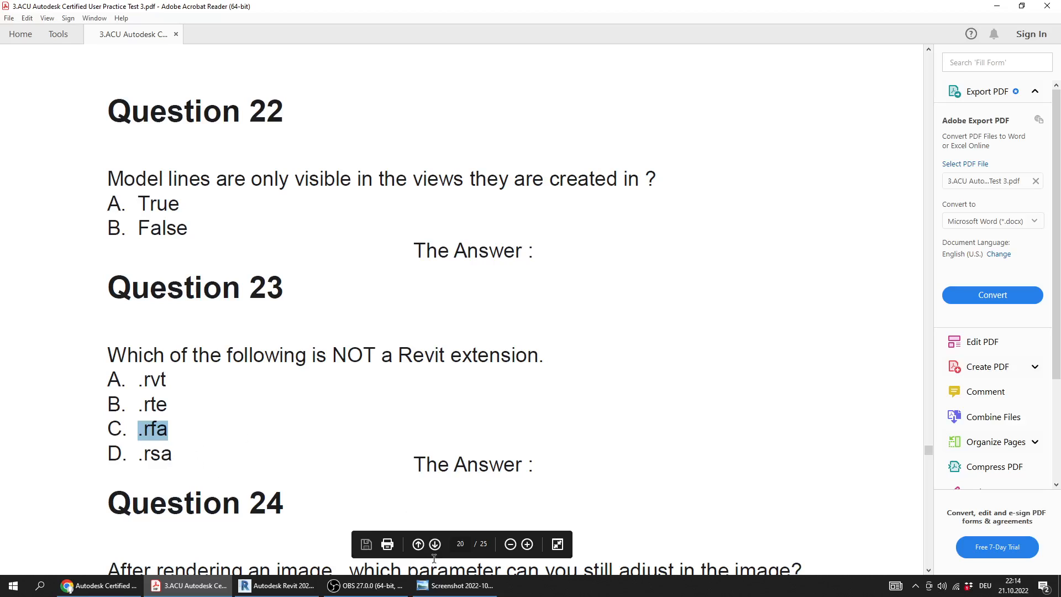
click(459, 586)
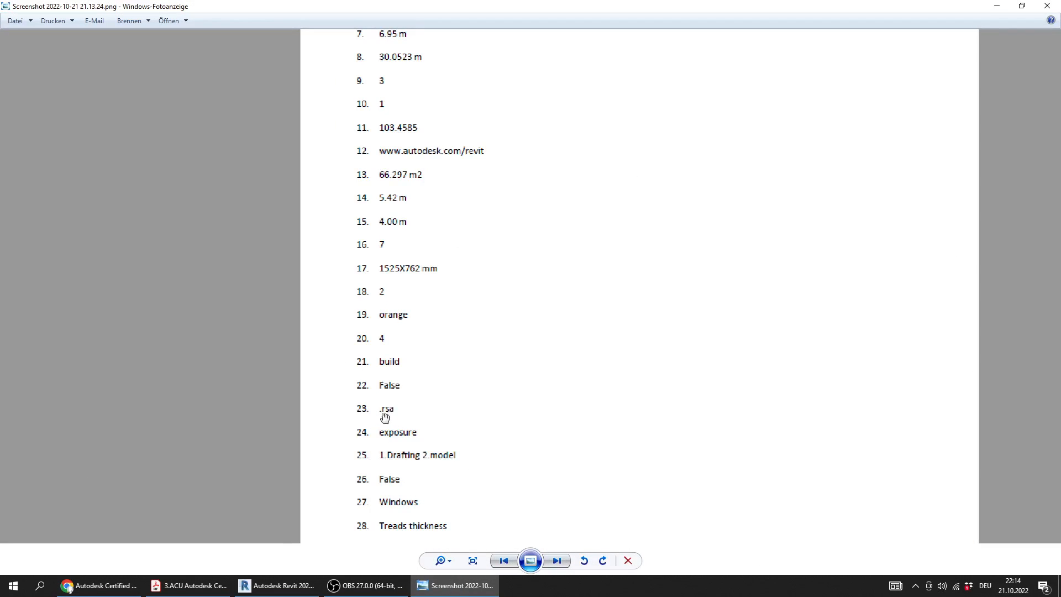
click(205, 587)
scroll(284, 312, down, 3)
scroll(285, 315, down, 1)
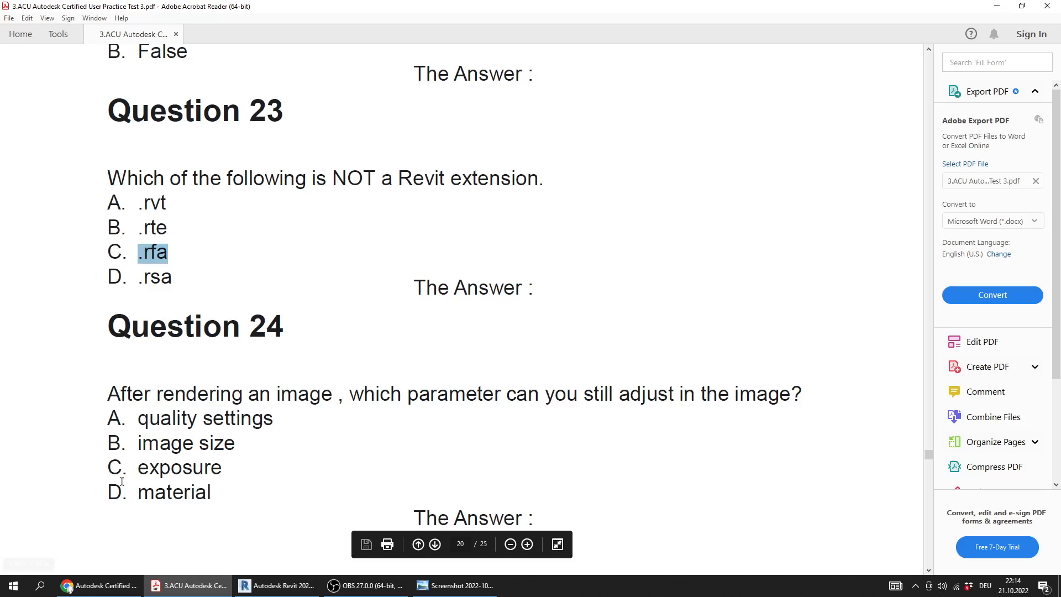
Select option C, exposure, under Question 24 and compare it with the answer key screenshot
drag(223, 469, 102, 473)
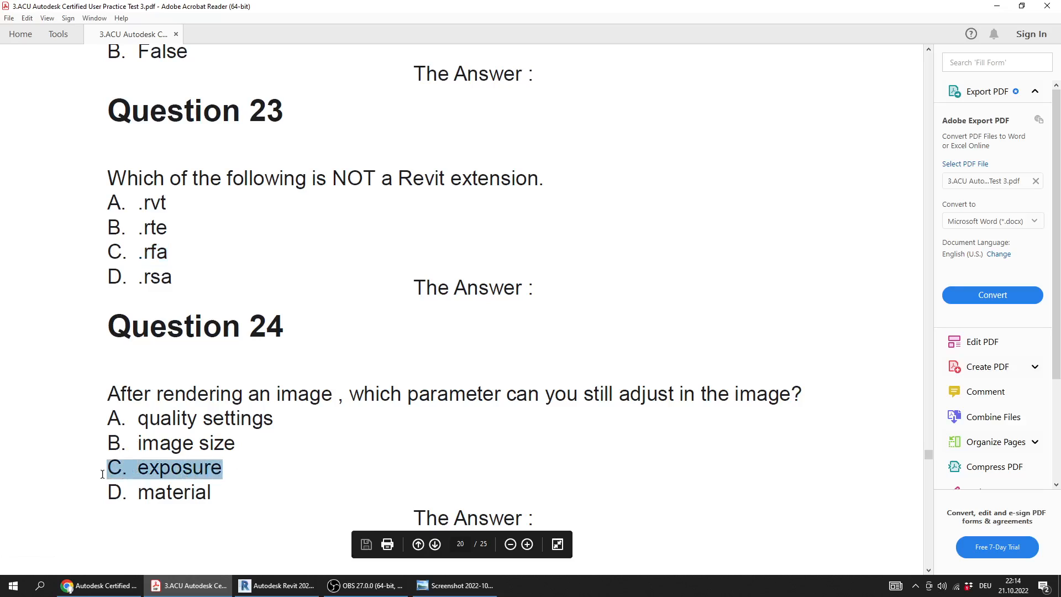
click(260, 478)
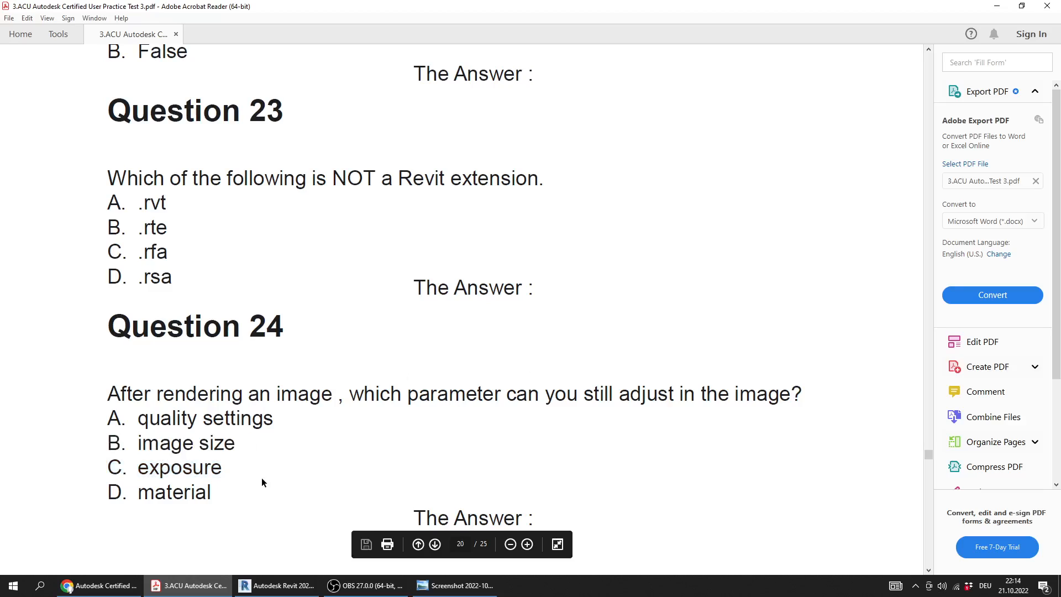
drag(226, 469, 119, 472)
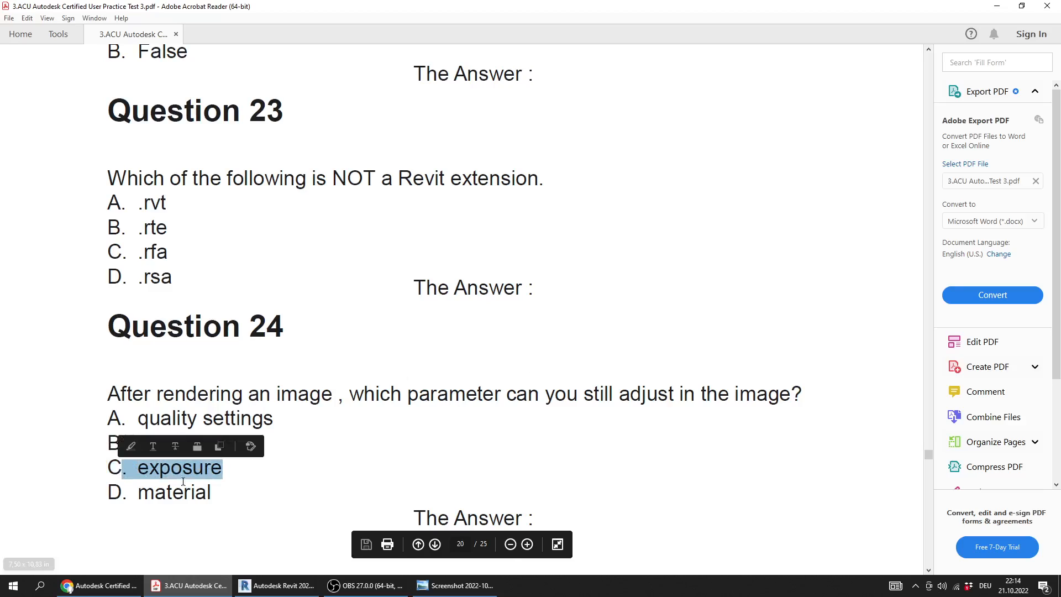
click(429, 591)
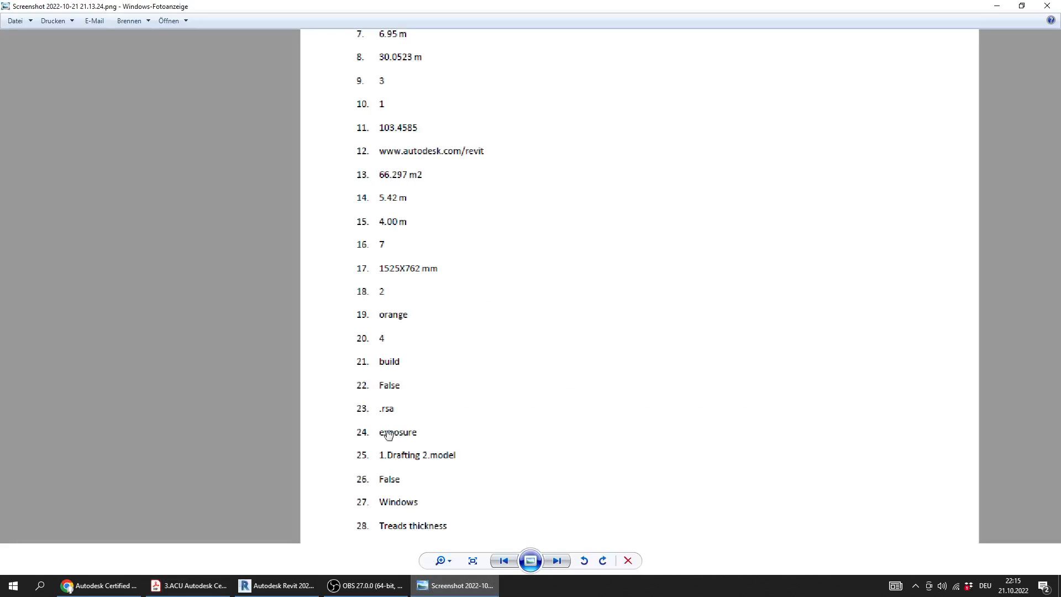
click(278, 579)
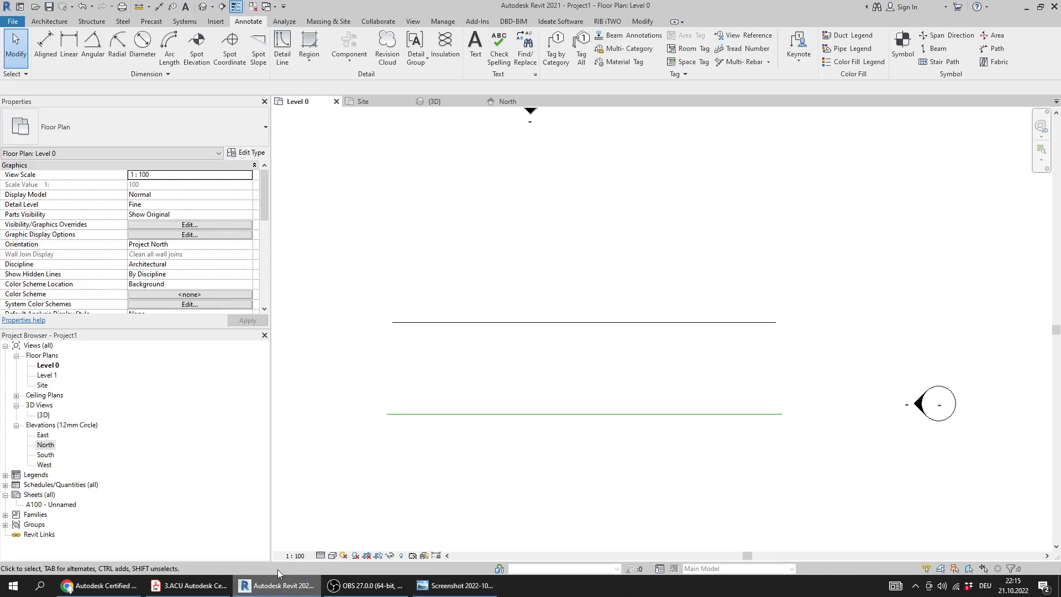
Go to Question 25 in the PDF and select the sentence asking for the two types of fill patterns
click(188, 585)
scroll(346, 326, down, 3)
scroll(345, 326, down, 6)
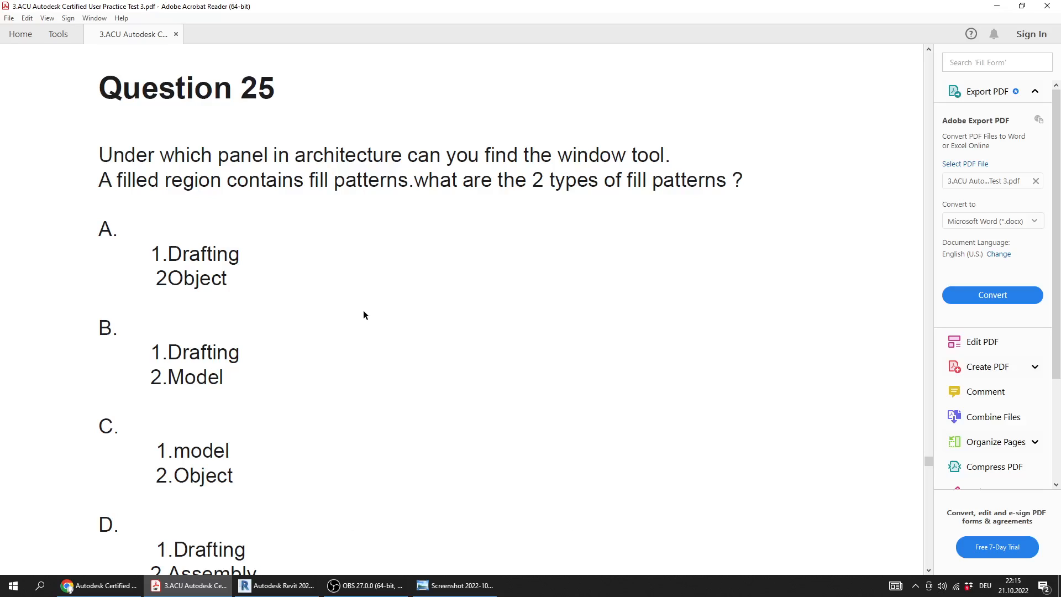
ctrl+scroll(367, 315, down, 2)
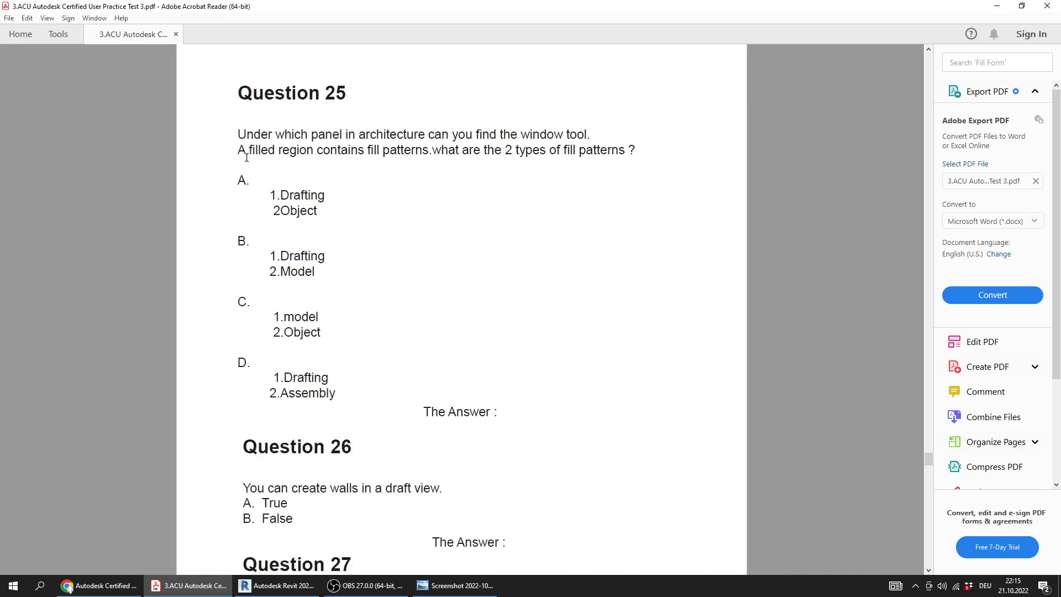
drag(235, 150, 637, 152)
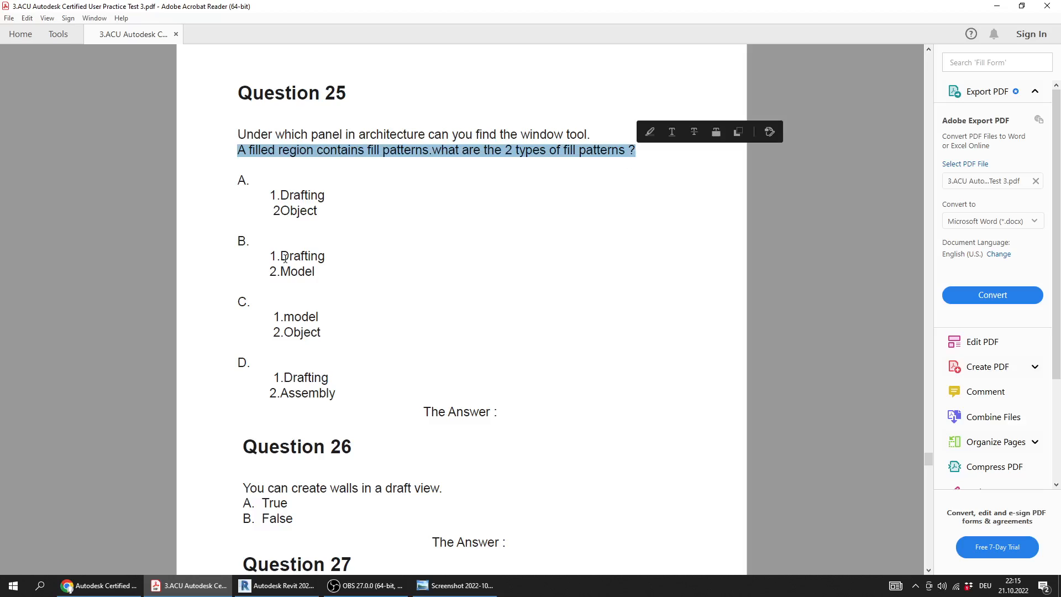
Go through Question 25's fill pattern options, single out option B, Drafting and Model, and consult the answer key screenshot
click(277, 200)
mouse_move(277, 200)
mouse_down()
mouse_move(326, 199)
mouse_move(289, 212)
mouse_up()
drag(328, 256, 277, 271)
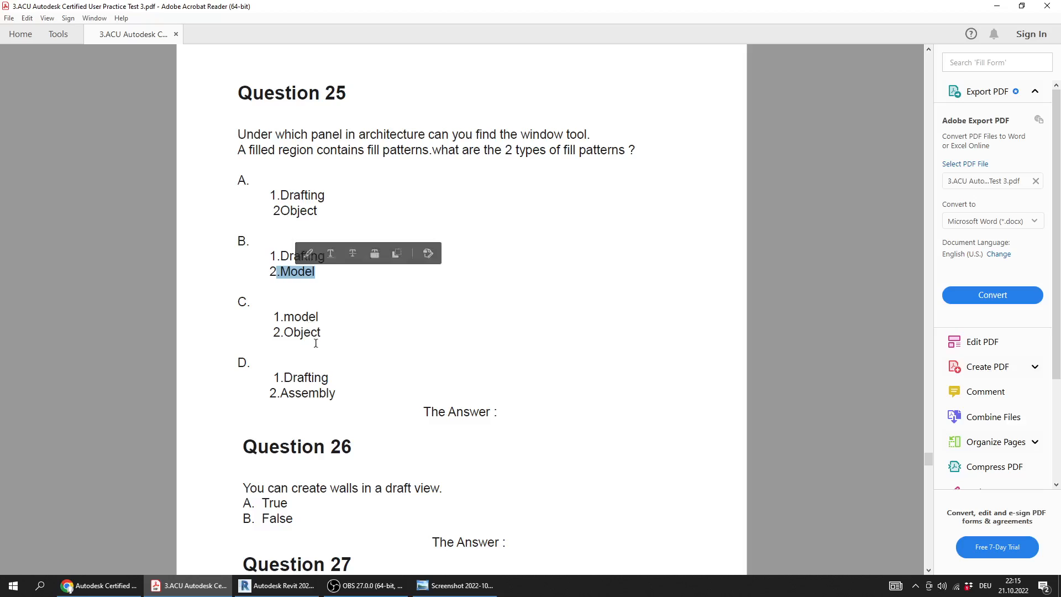
drag(328, 378, 266, 398)
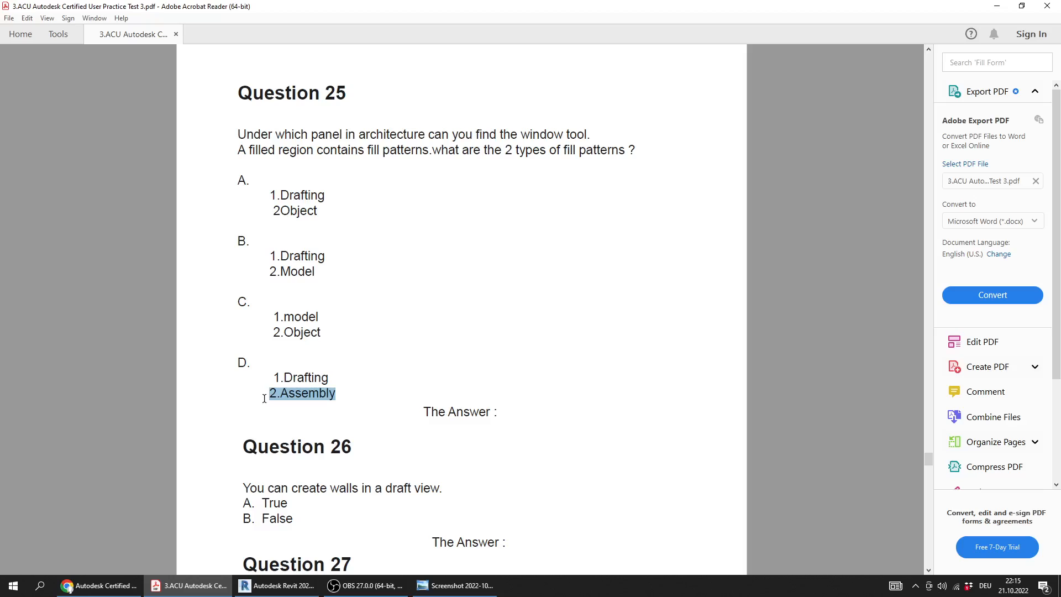
drag(316, 280, 264, 257)
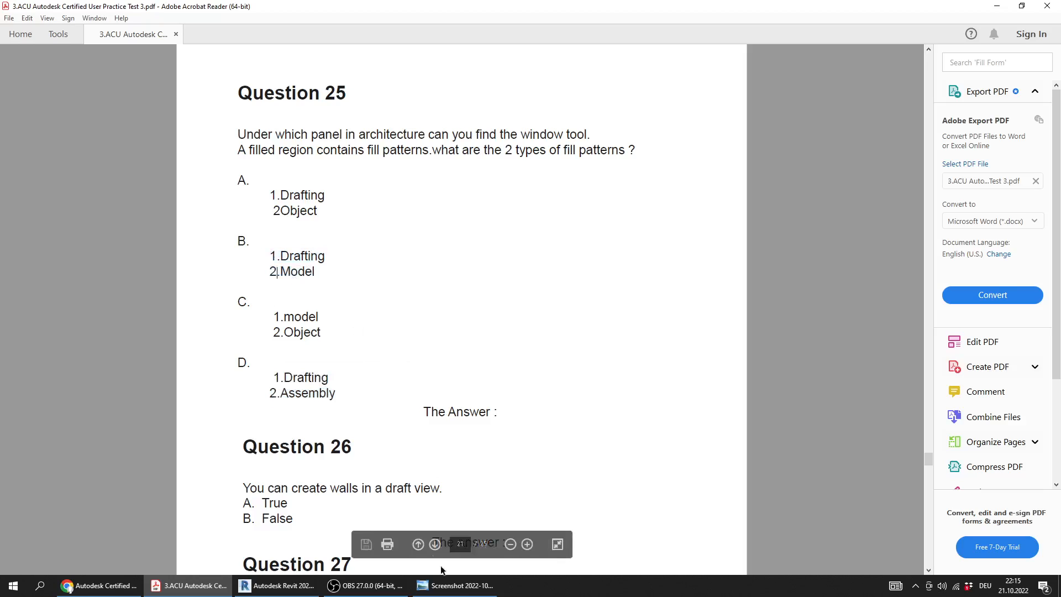
click(466, 589)
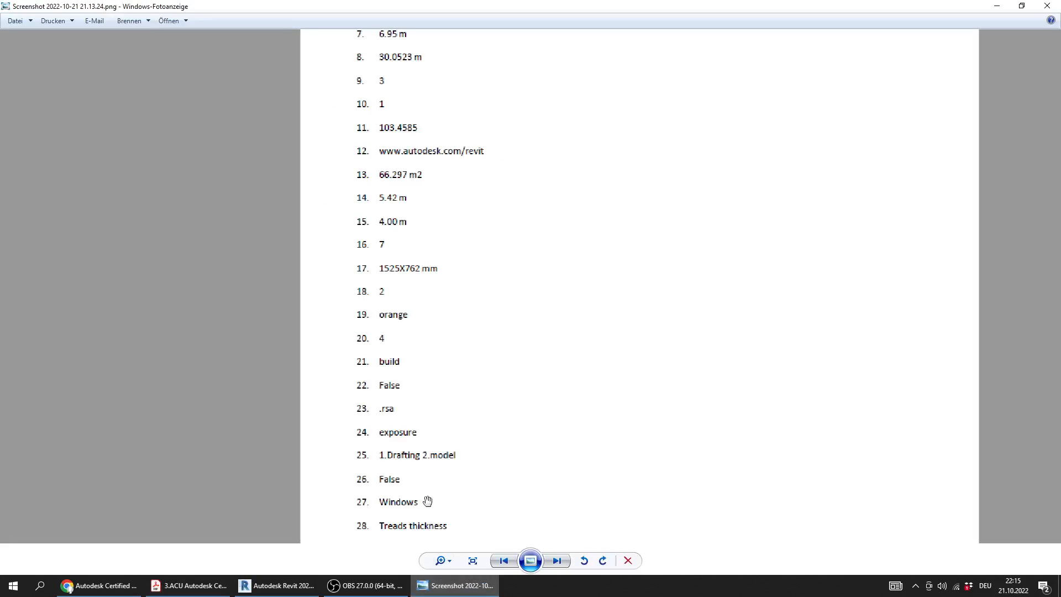
Review Question 26 about creating walls in a draft view, select option B, False, and check the answer key
click(188, 585)
scroll(223, 426, down, 2)
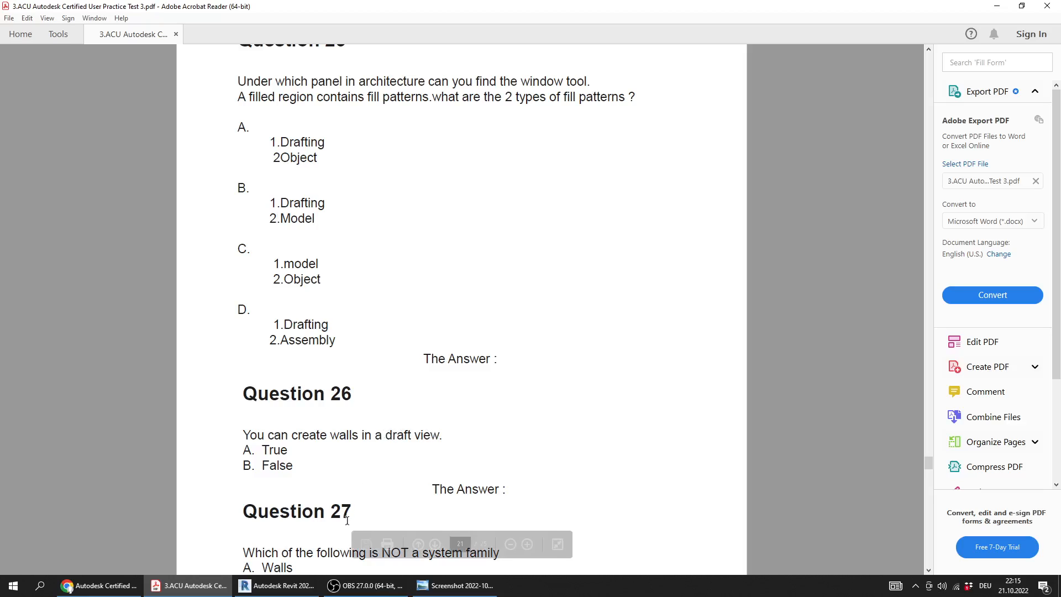
drag(297, 467, 242, 467)
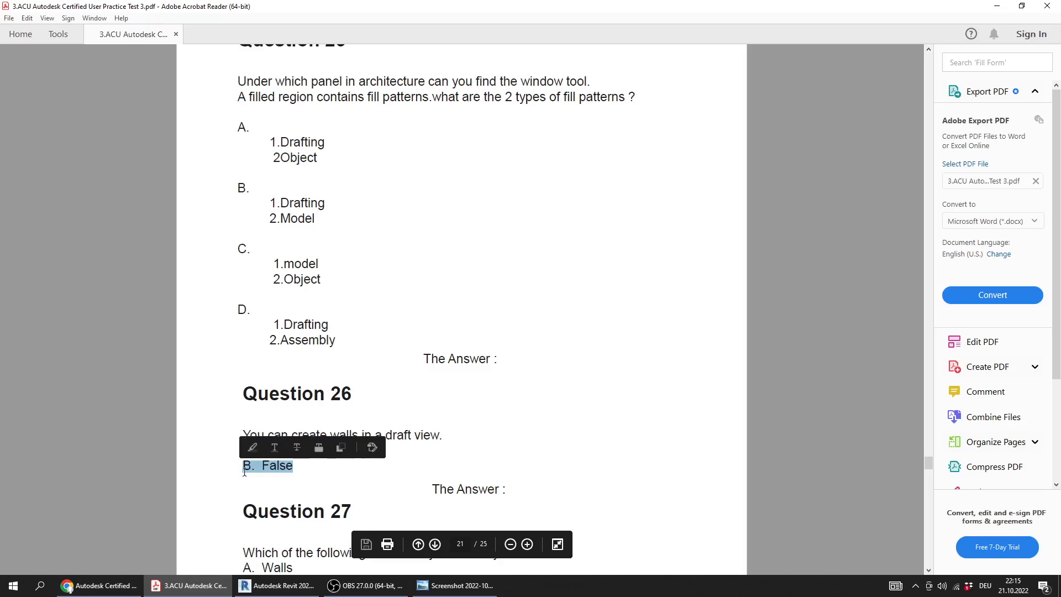
click(411, 432)
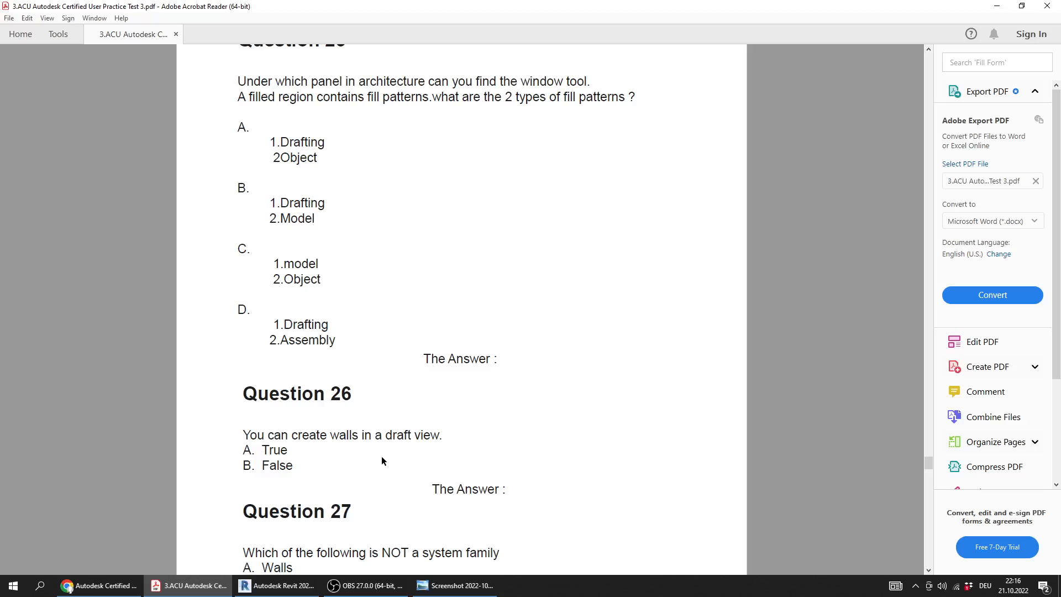
drag(372, 436, 244, 436)
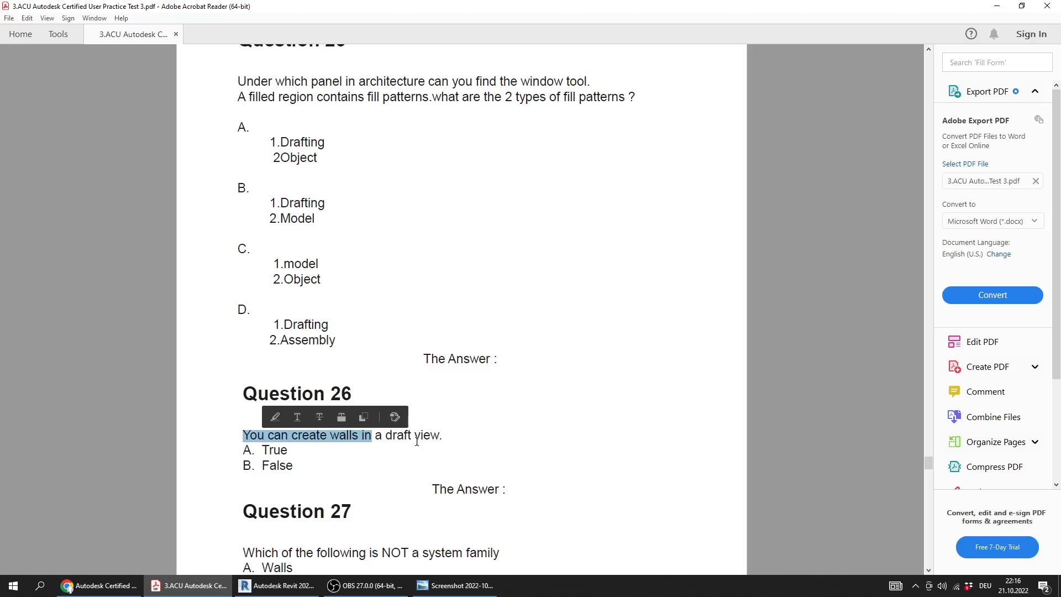
scroll(315, 468, down, 1)
click(456, 585)
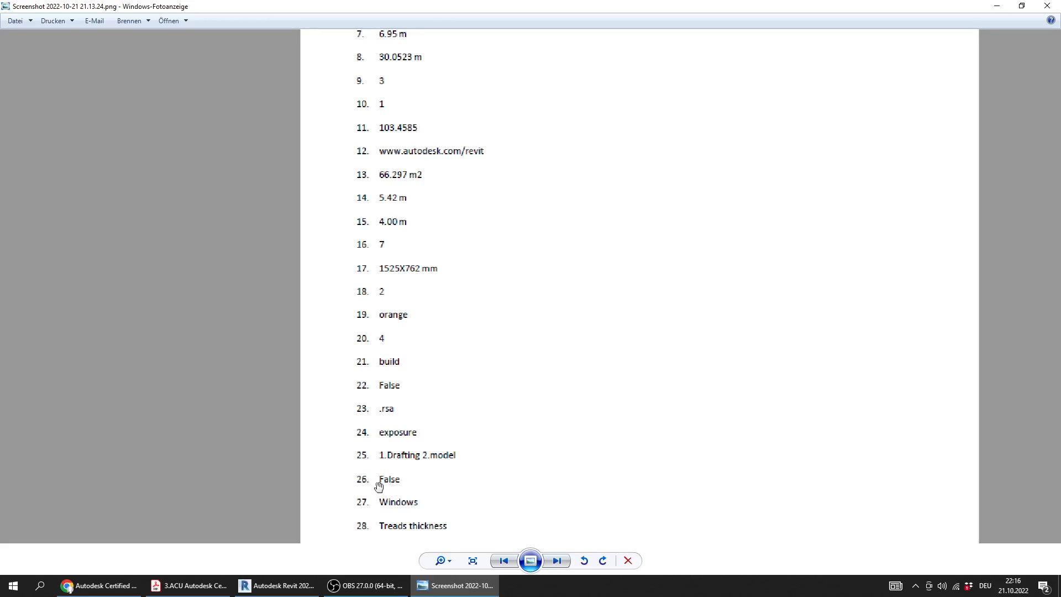
Return to the practice test PDF and select Question 27's sentence asking which option is not a system family
click(189, 585)
scroll(324, 420, down, 2)
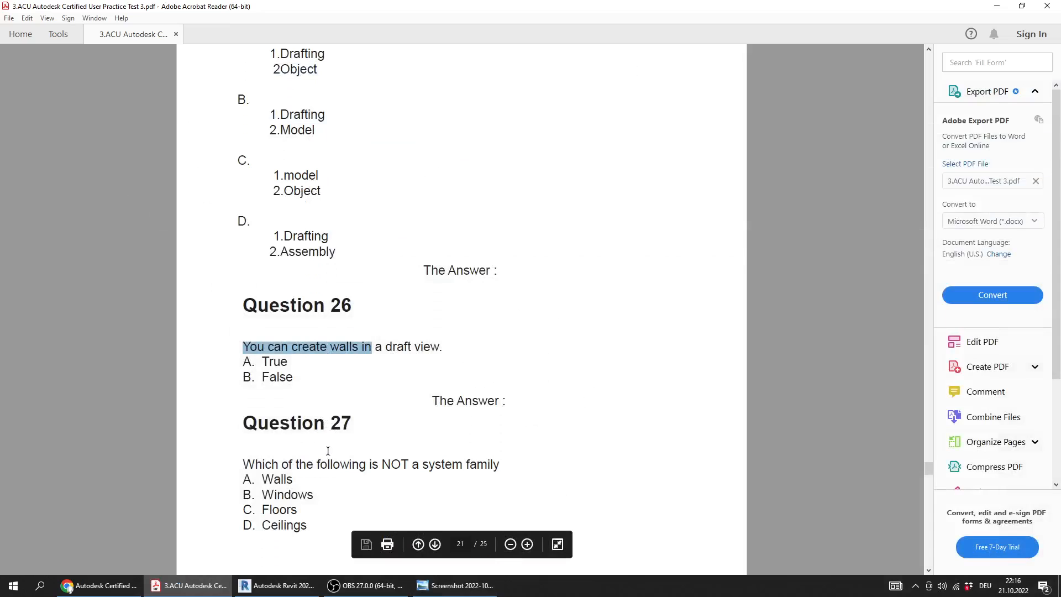
drag(366, 466, 244, 467)
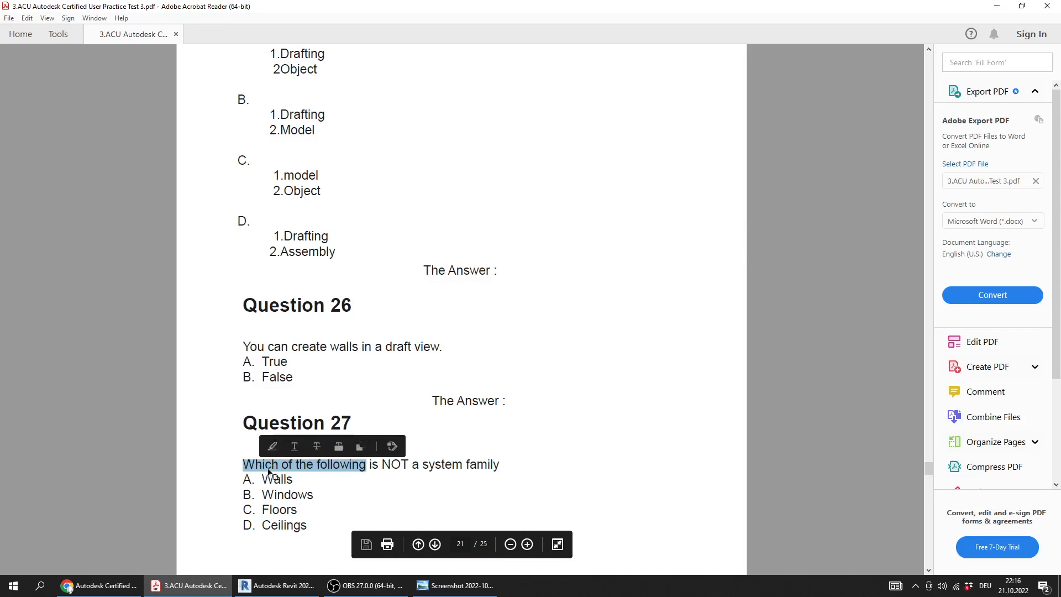
click(492, 468)
drag(493, 467, 254, 467)
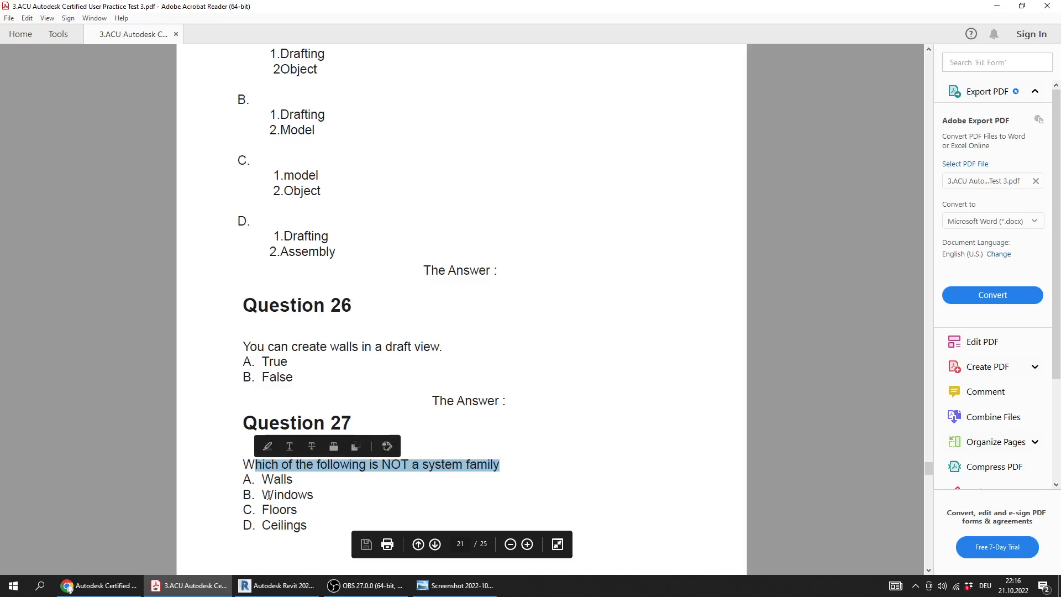
Select option B, Windows, under Question 27 and compare it with the answer key screenshot
click(277, 496)
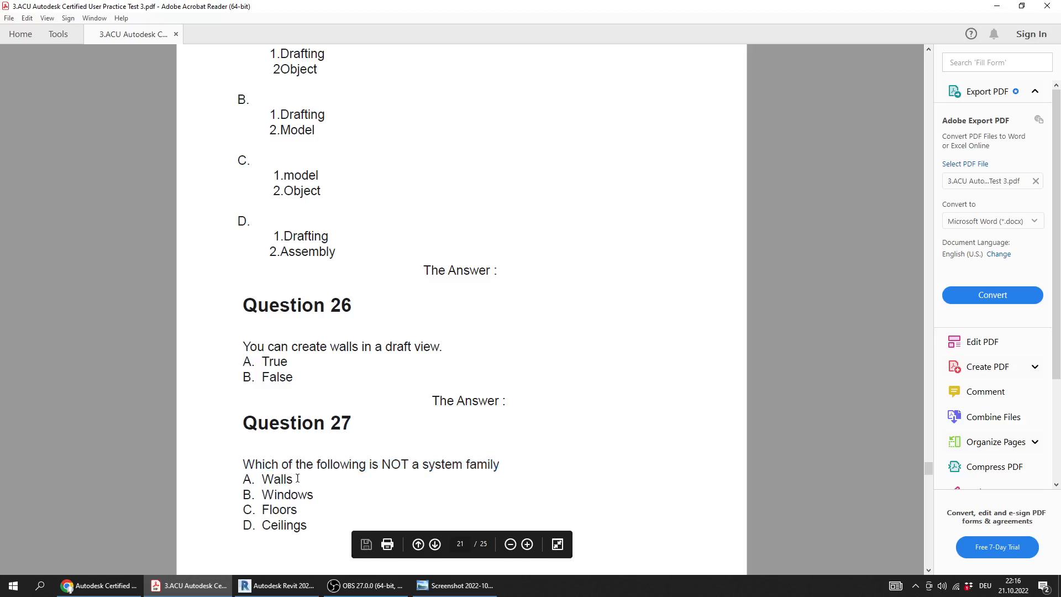
drag(314, 495, 264, 494)
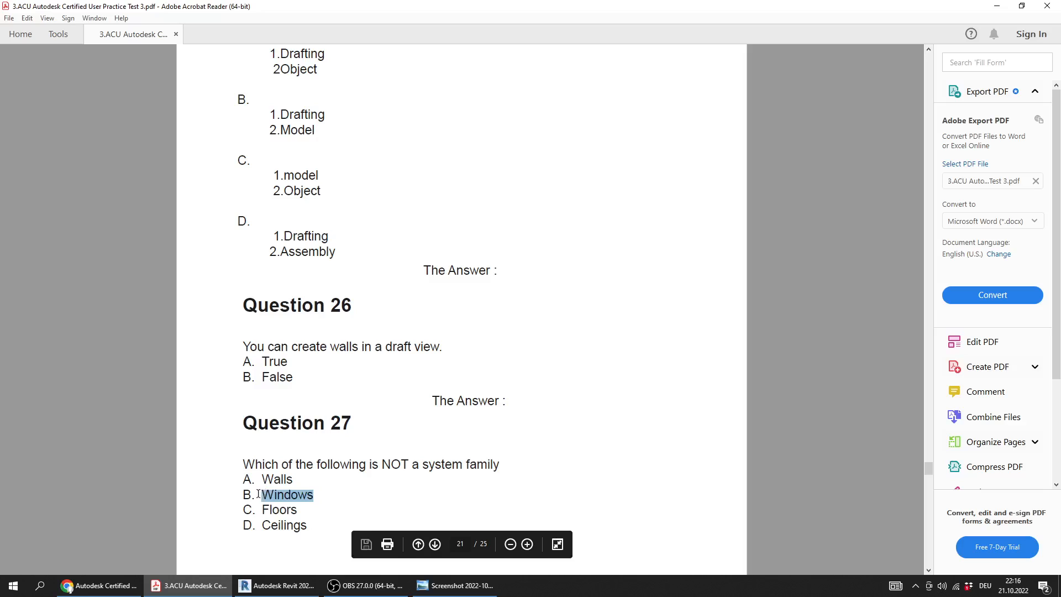
click(215, 502)
click(454, 586)
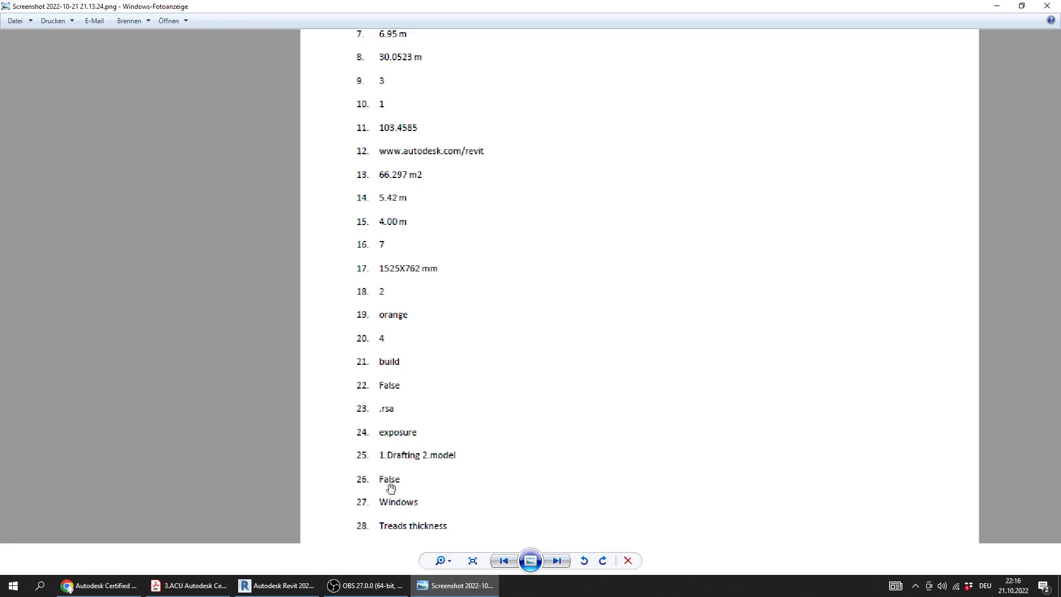
scroll(391, 488, down, 3)
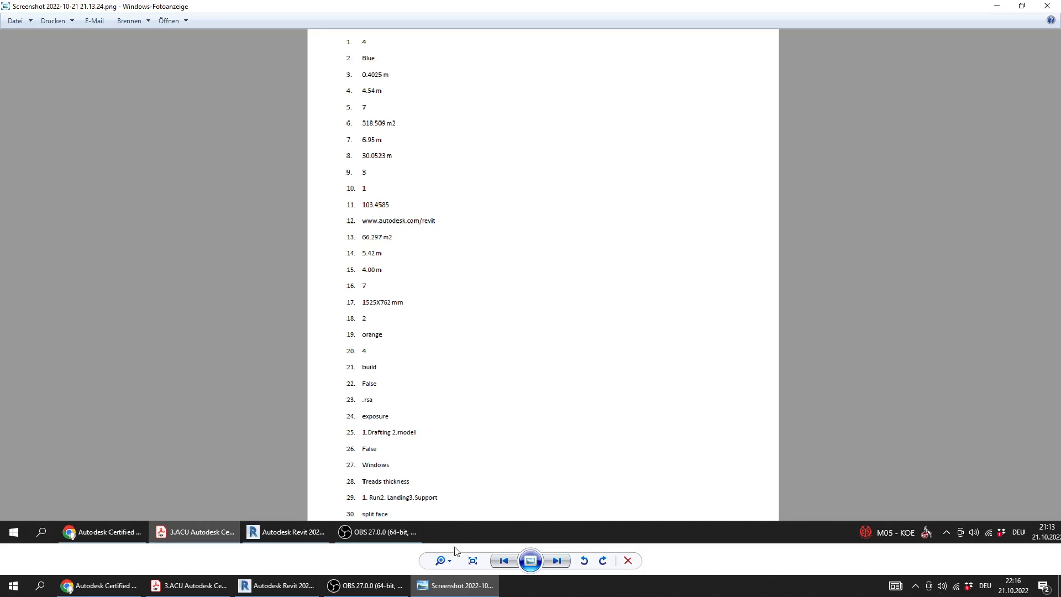
Go to Question 28 in the PDF and examine the two stair images up close for the differing parameter
click(453, 589)
scroll(308, 466, down, 3)
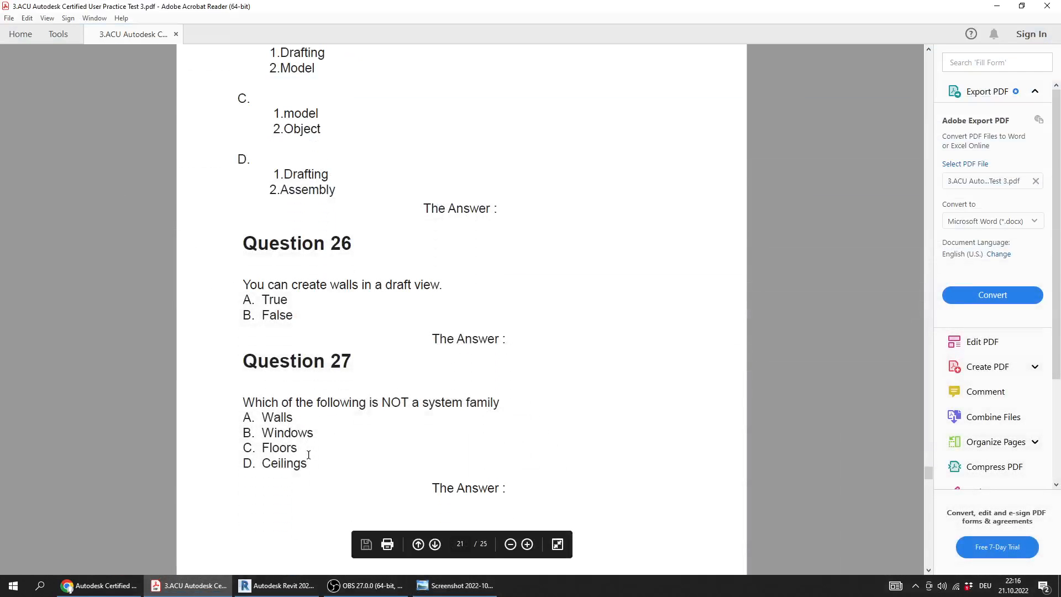
scroll(312, 474, down, 5)
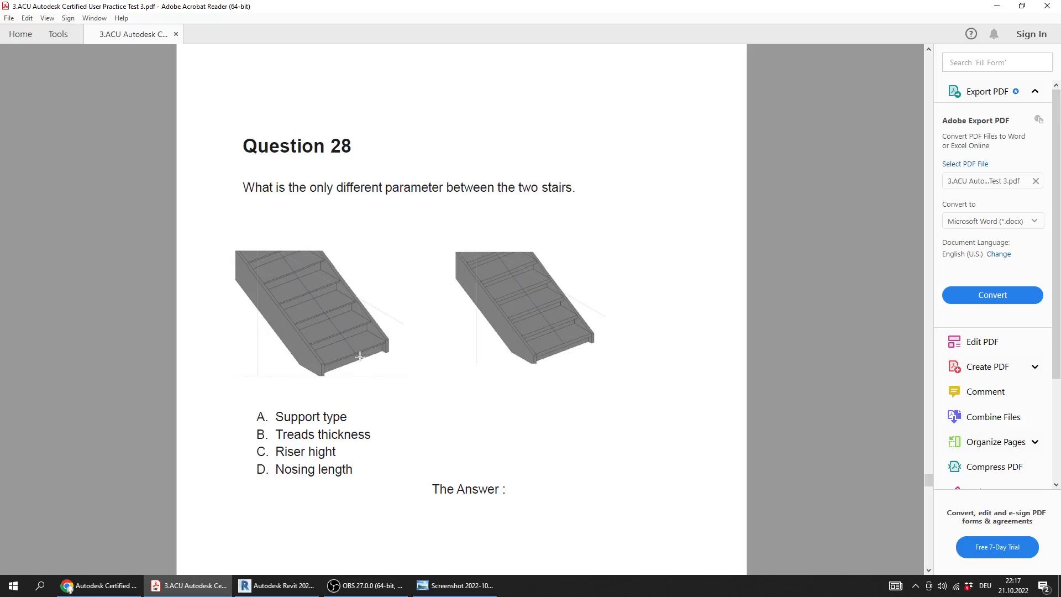
ctrl+scroll(358, 317, up, 1)
ctrl+scroll(359, 317, up, 1)
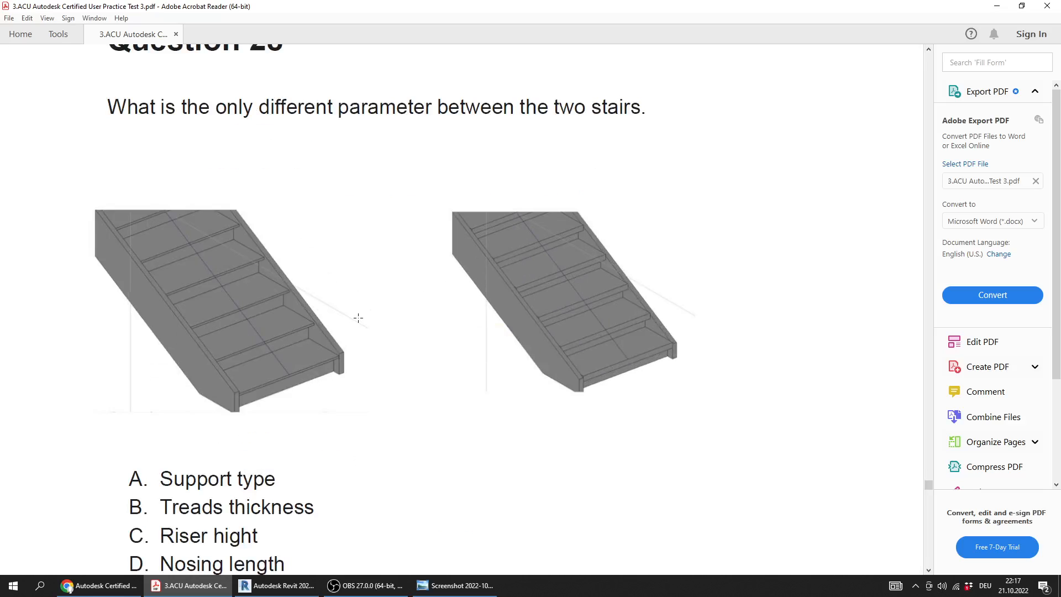
ctrl+scroll(358, 319, up, 1)
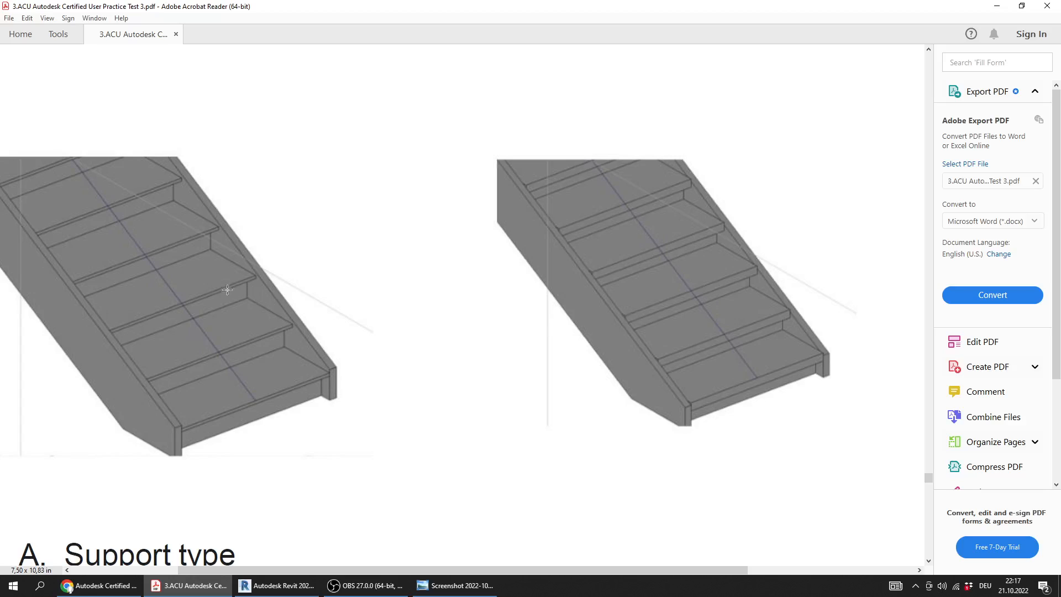
ctrl+scroll(275, 308, down, 3)
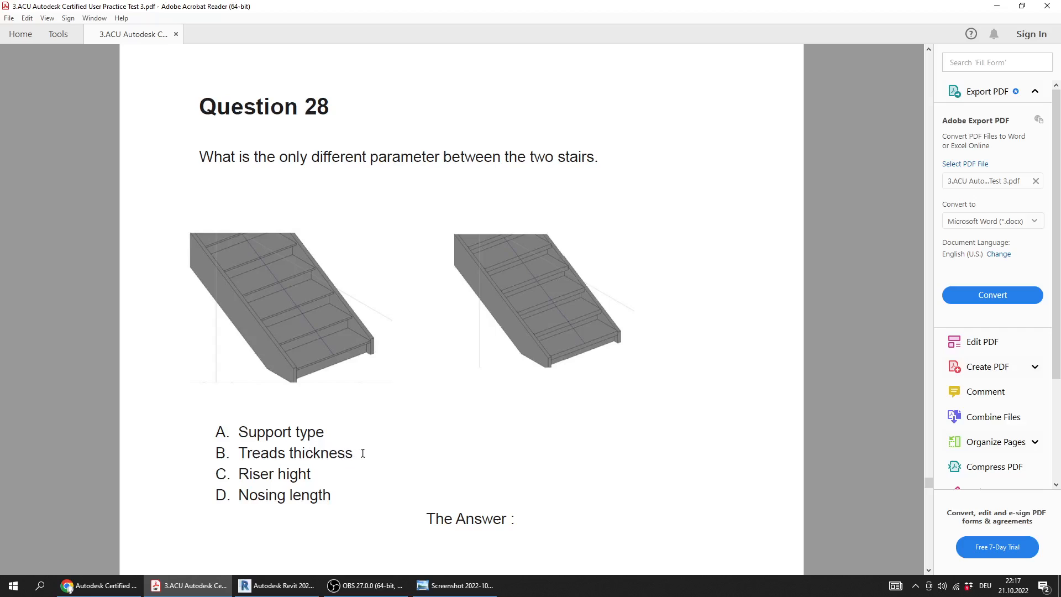
Select Question 28's options Treads thickness and Support type in turn, re-examine the stairs, and consult the answer key screenshot
drag(360, 453, 220, 449)
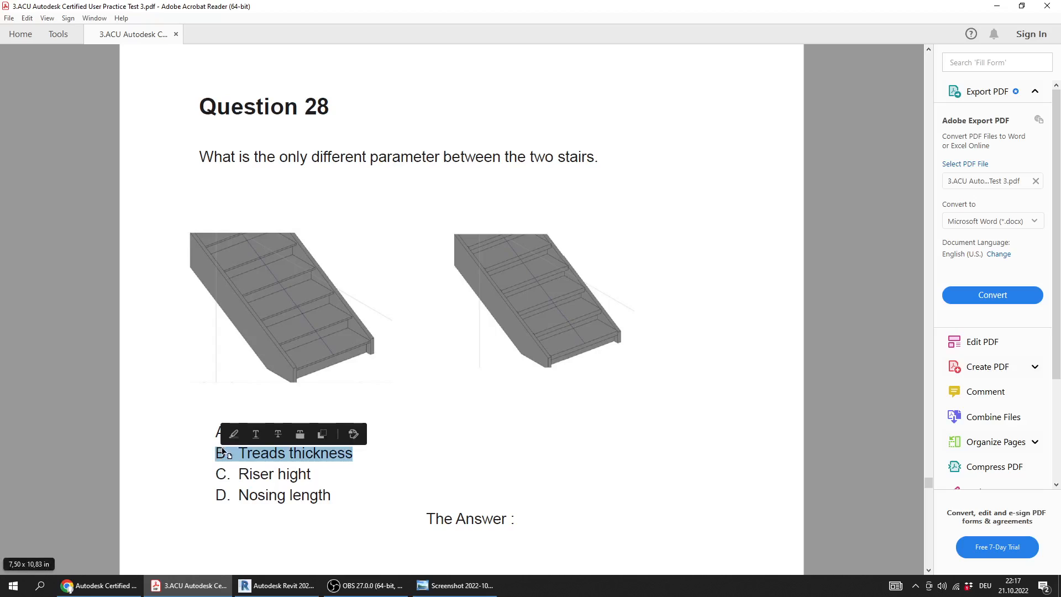
click(334, 480)
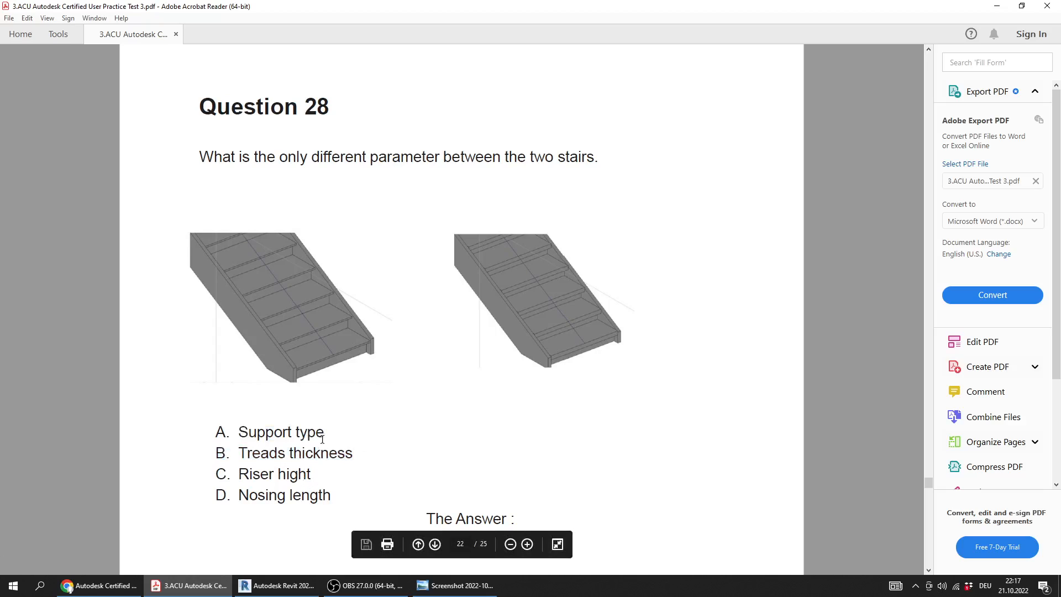
drag(325, 435, 239, 434)
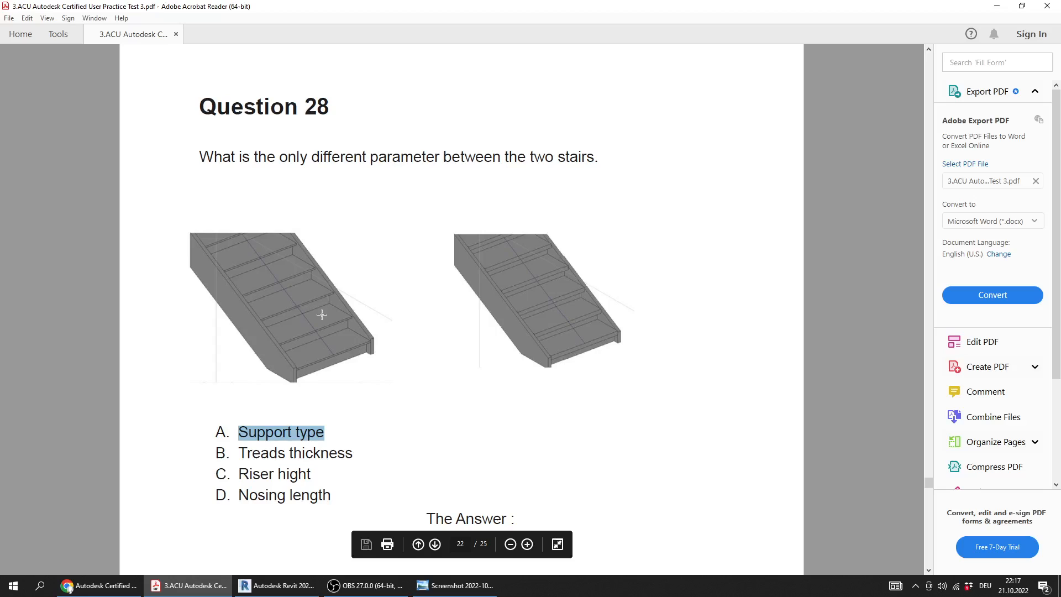
ctrl+scroll(322, 327, up, 2)
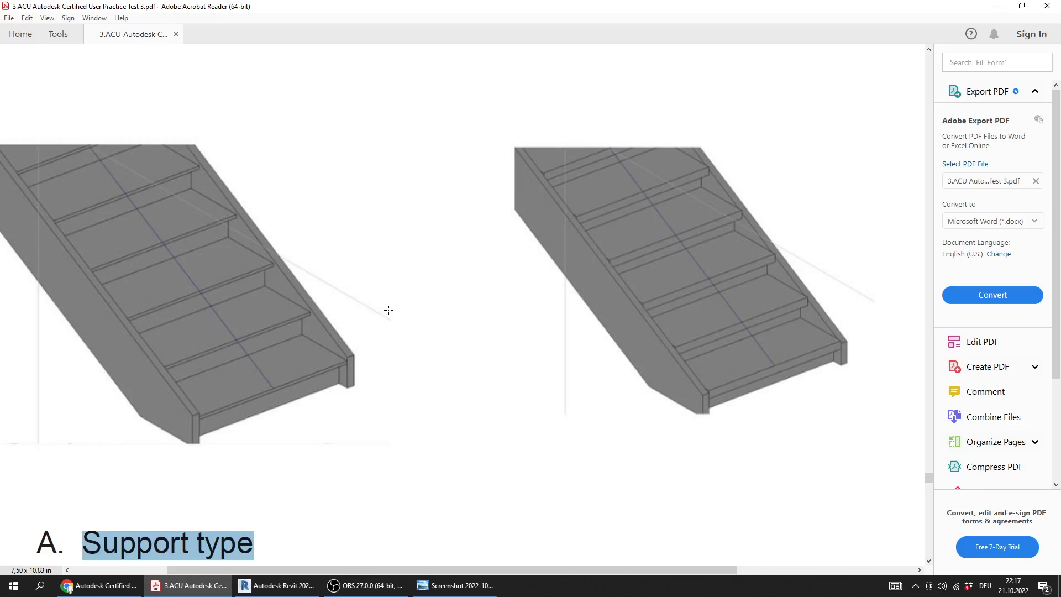
ctrl+scroll(366, 323, down, 5)
click(454, 589)
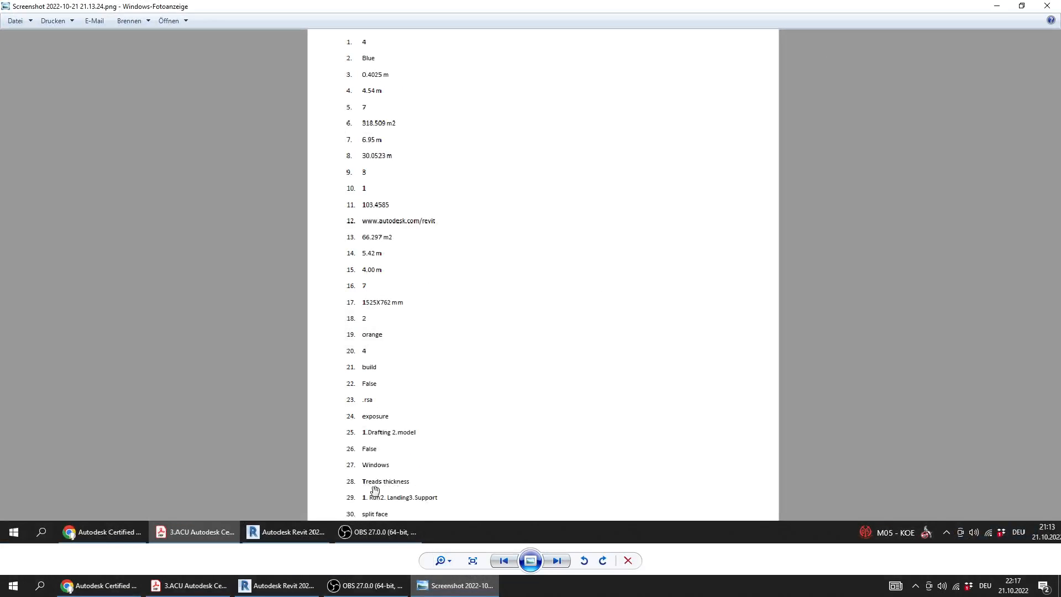
Go to Question 29 in the PDF and review the numbered stair components diagram together with answer options A to D
click(454, 585)
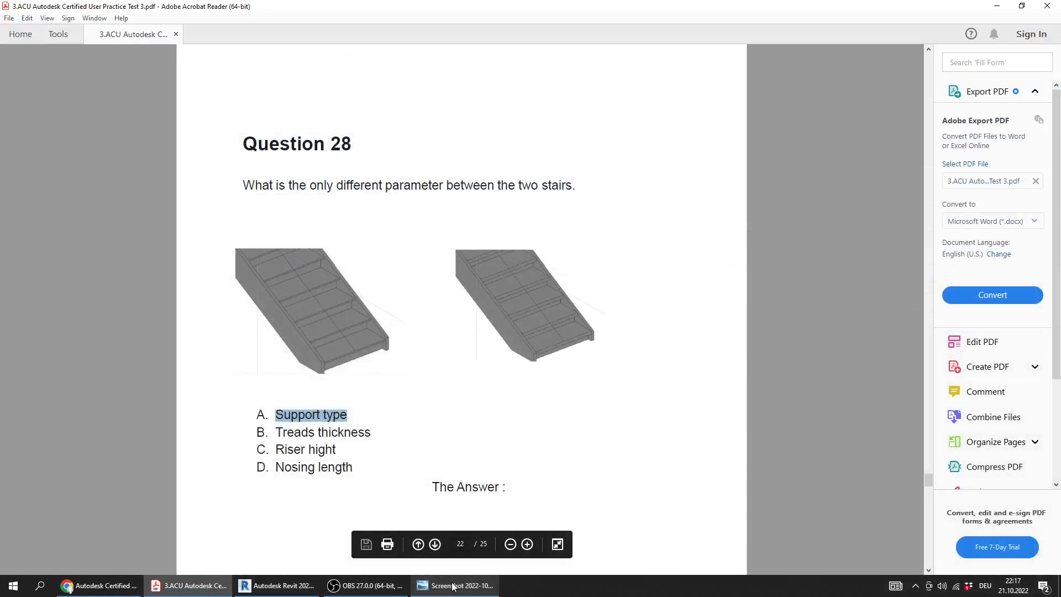
scroll(459, 507, down, 4)
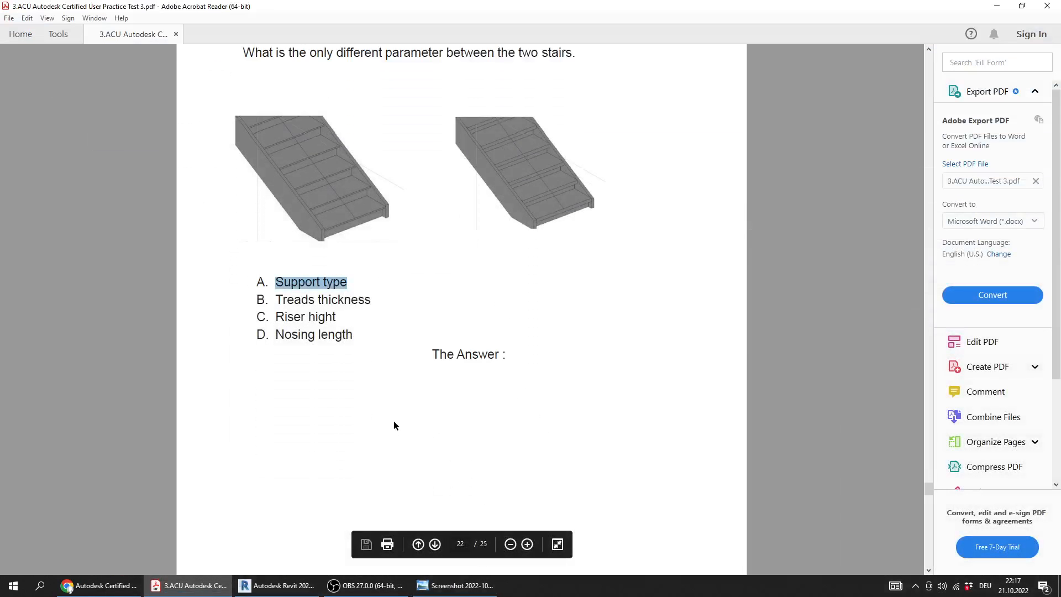
scroll(393, 431, down, 10)
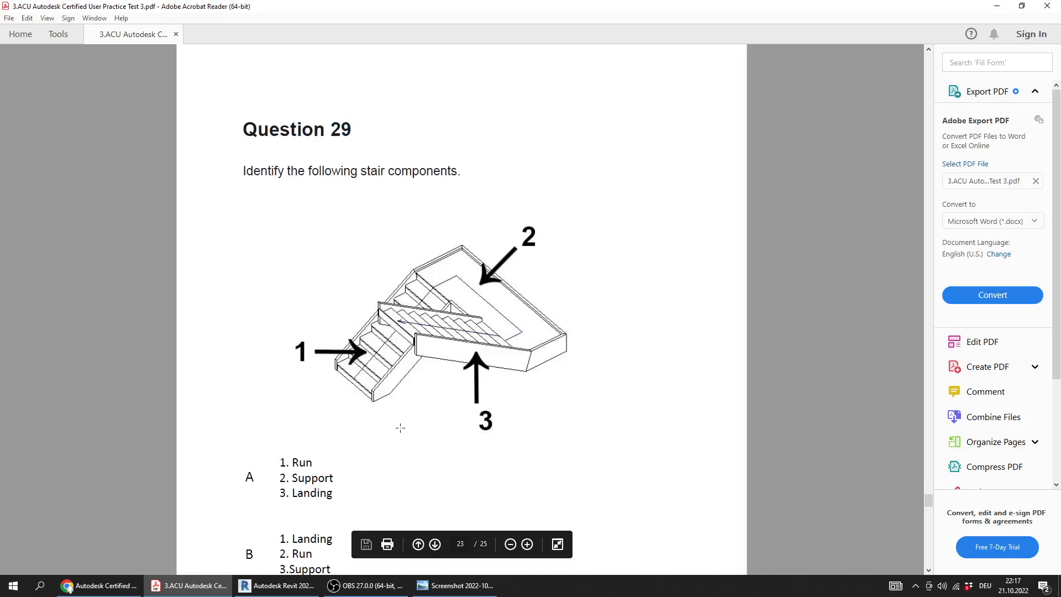
ctrl+scroll(374, 330, down, 1)
scroll(373, 334, down, 1)
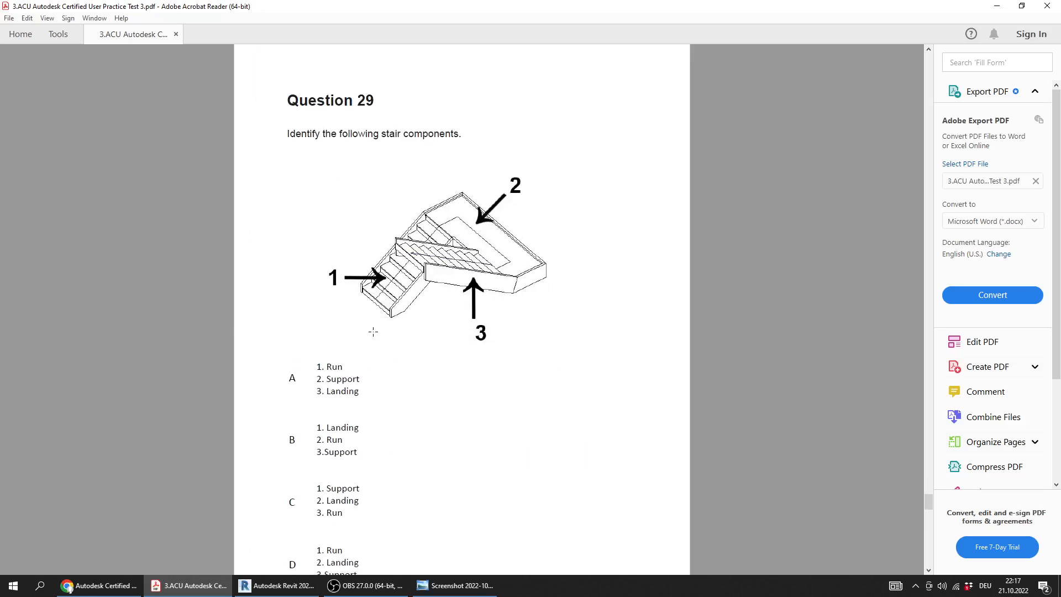
scroll(377, 339, down, 2)
scroll(376, 342, up, 1)
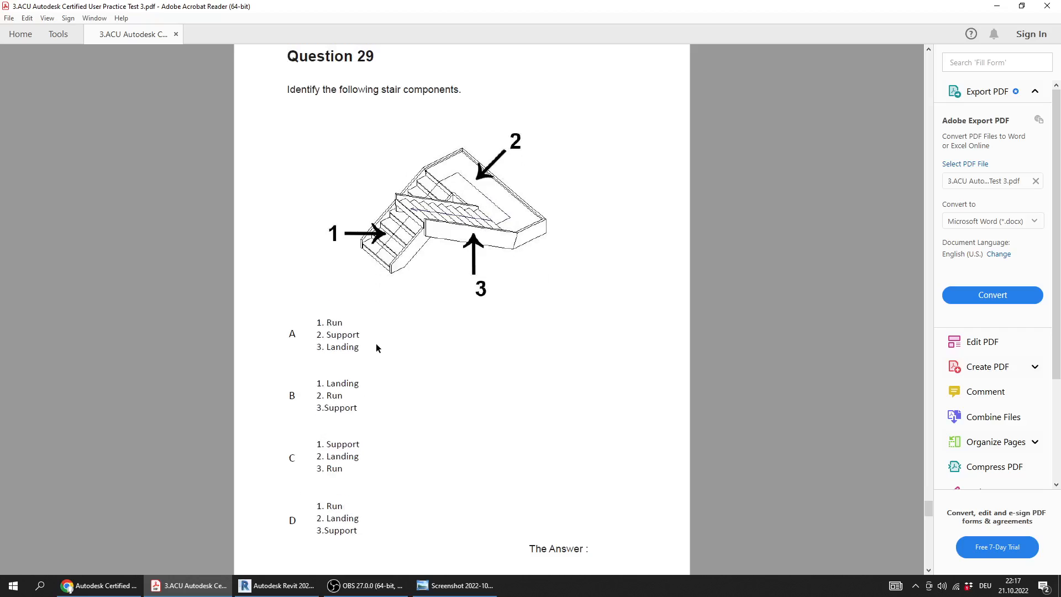